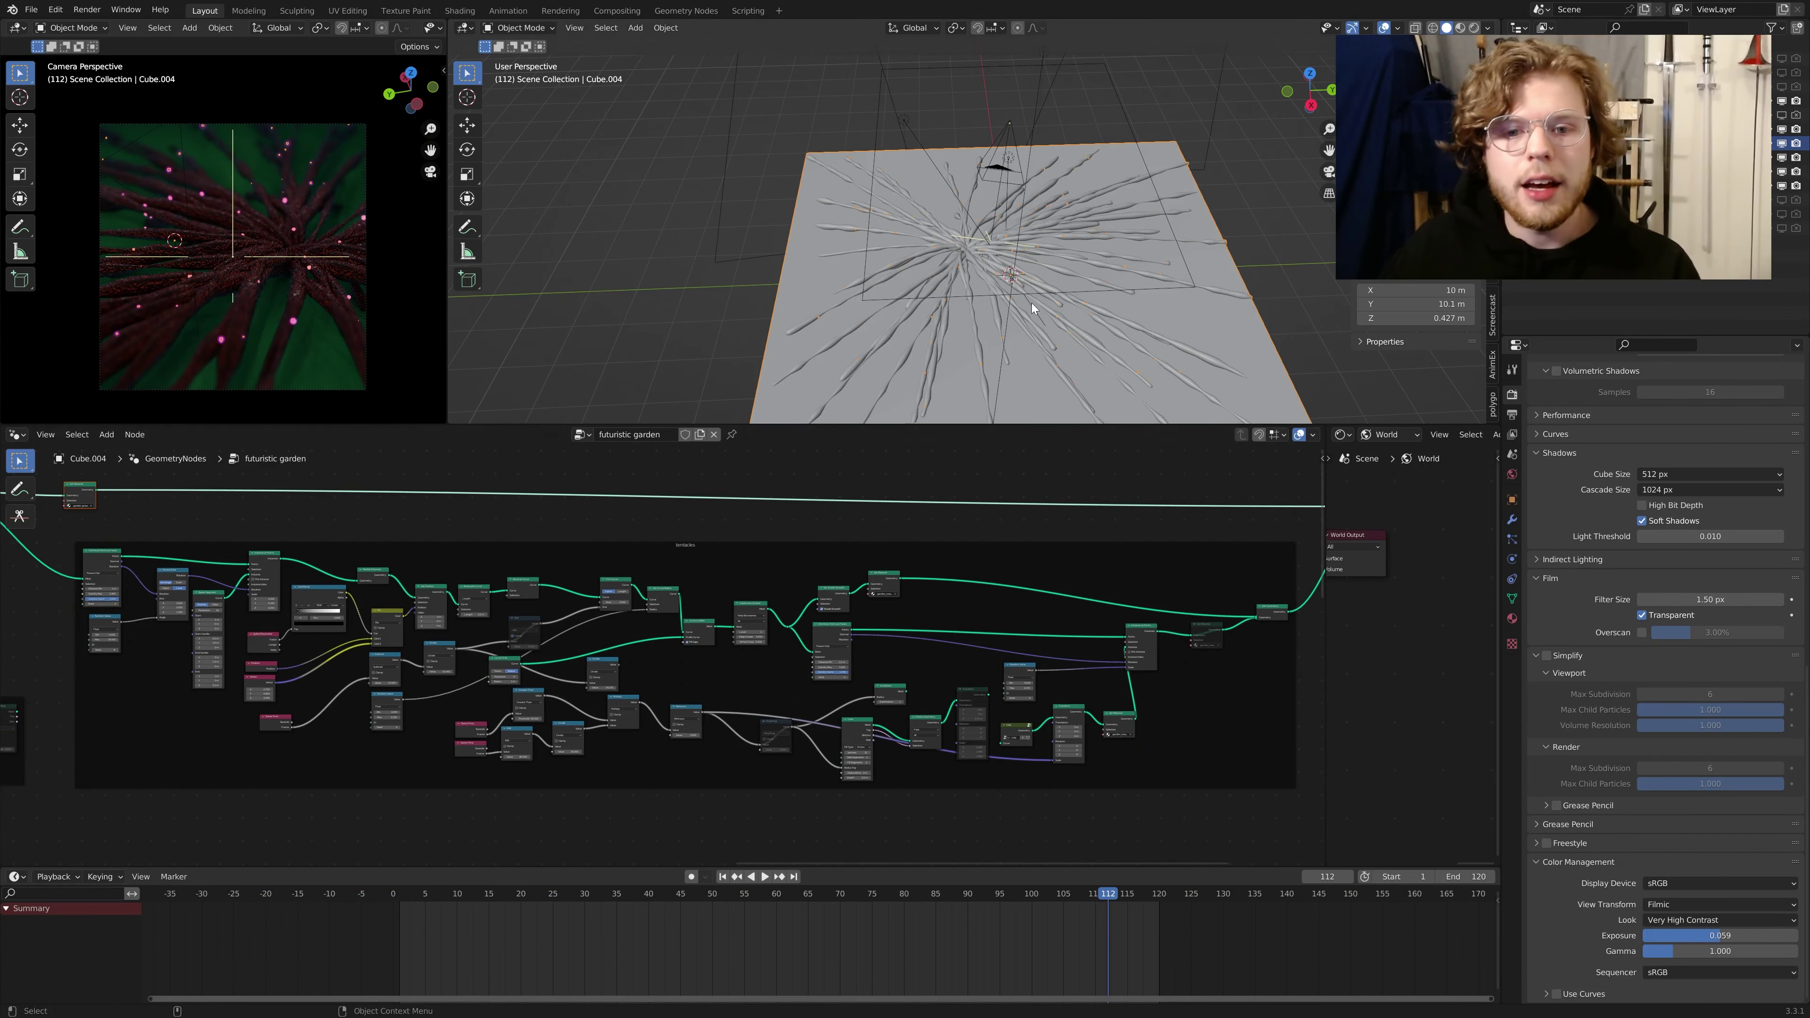
Step: Look over the tentacle geometry in the 3D view and the full layout of the futuristic garden node tree
middle_drag(1031, 303, 1031, 234)
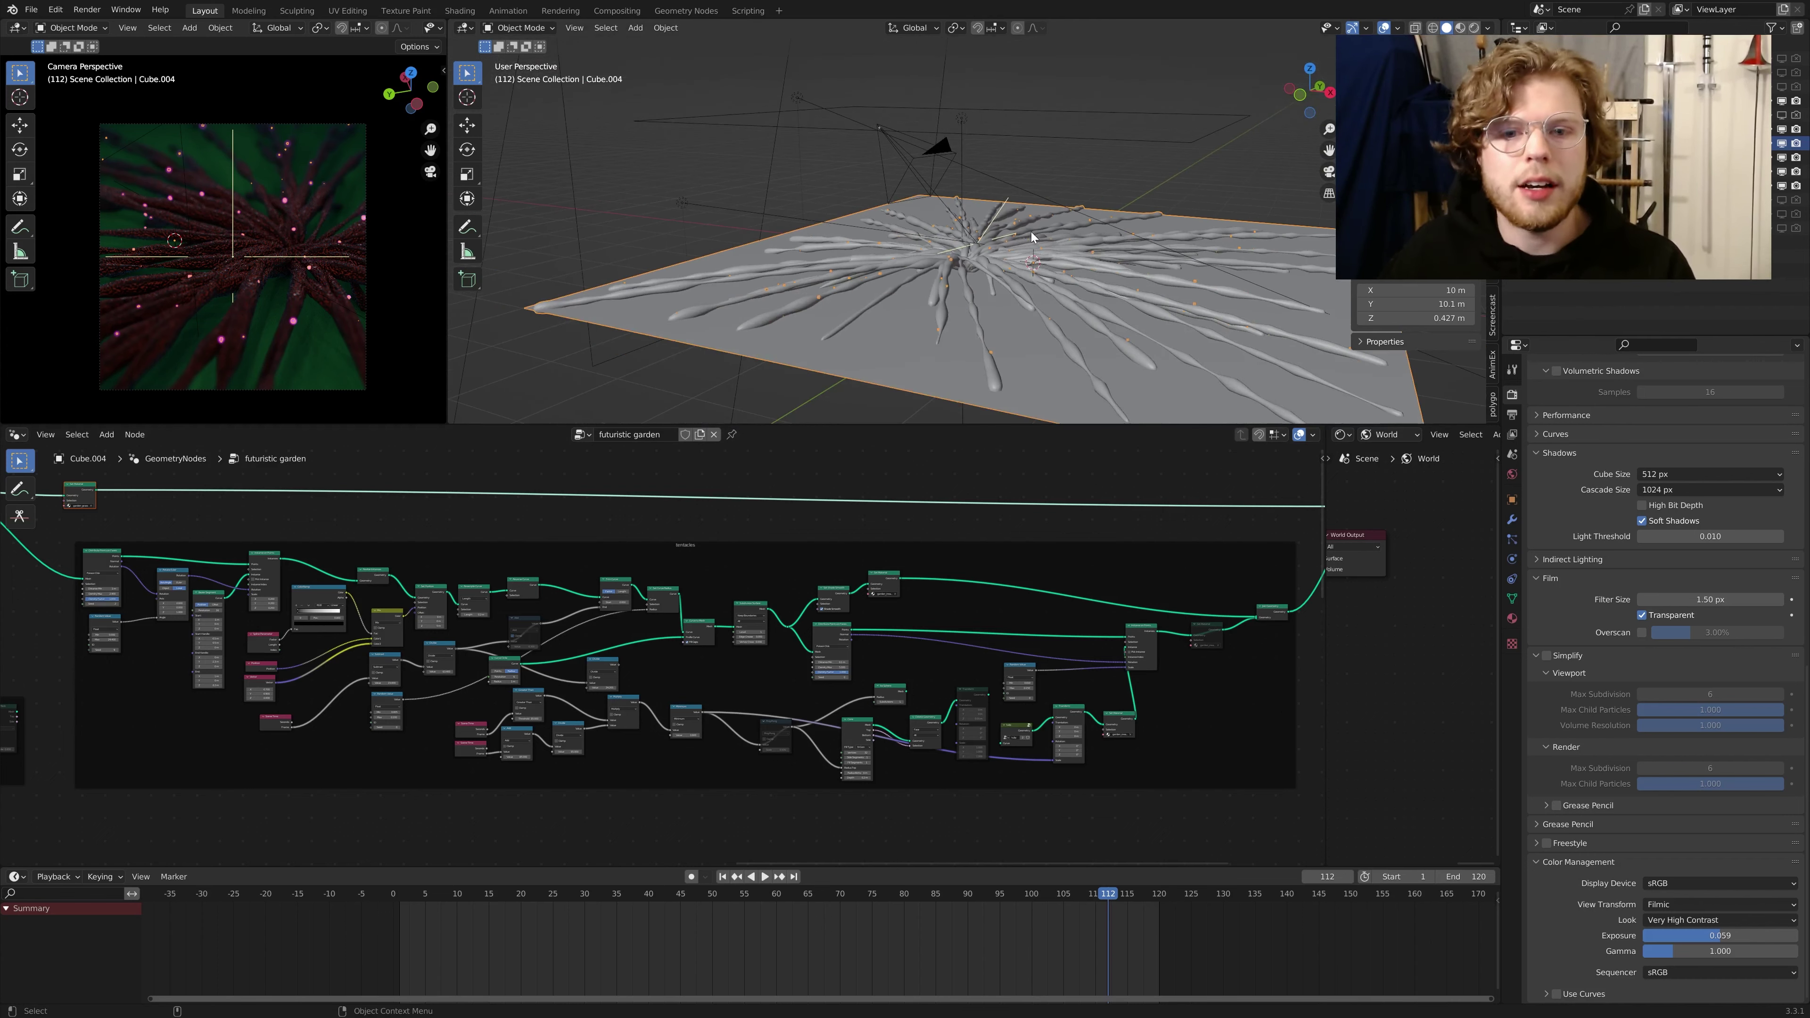
scroll(1019, 317, down, 4)
middle_drag(1019, 316, 1002, 323)
scroll(1003, 323, up, 4)
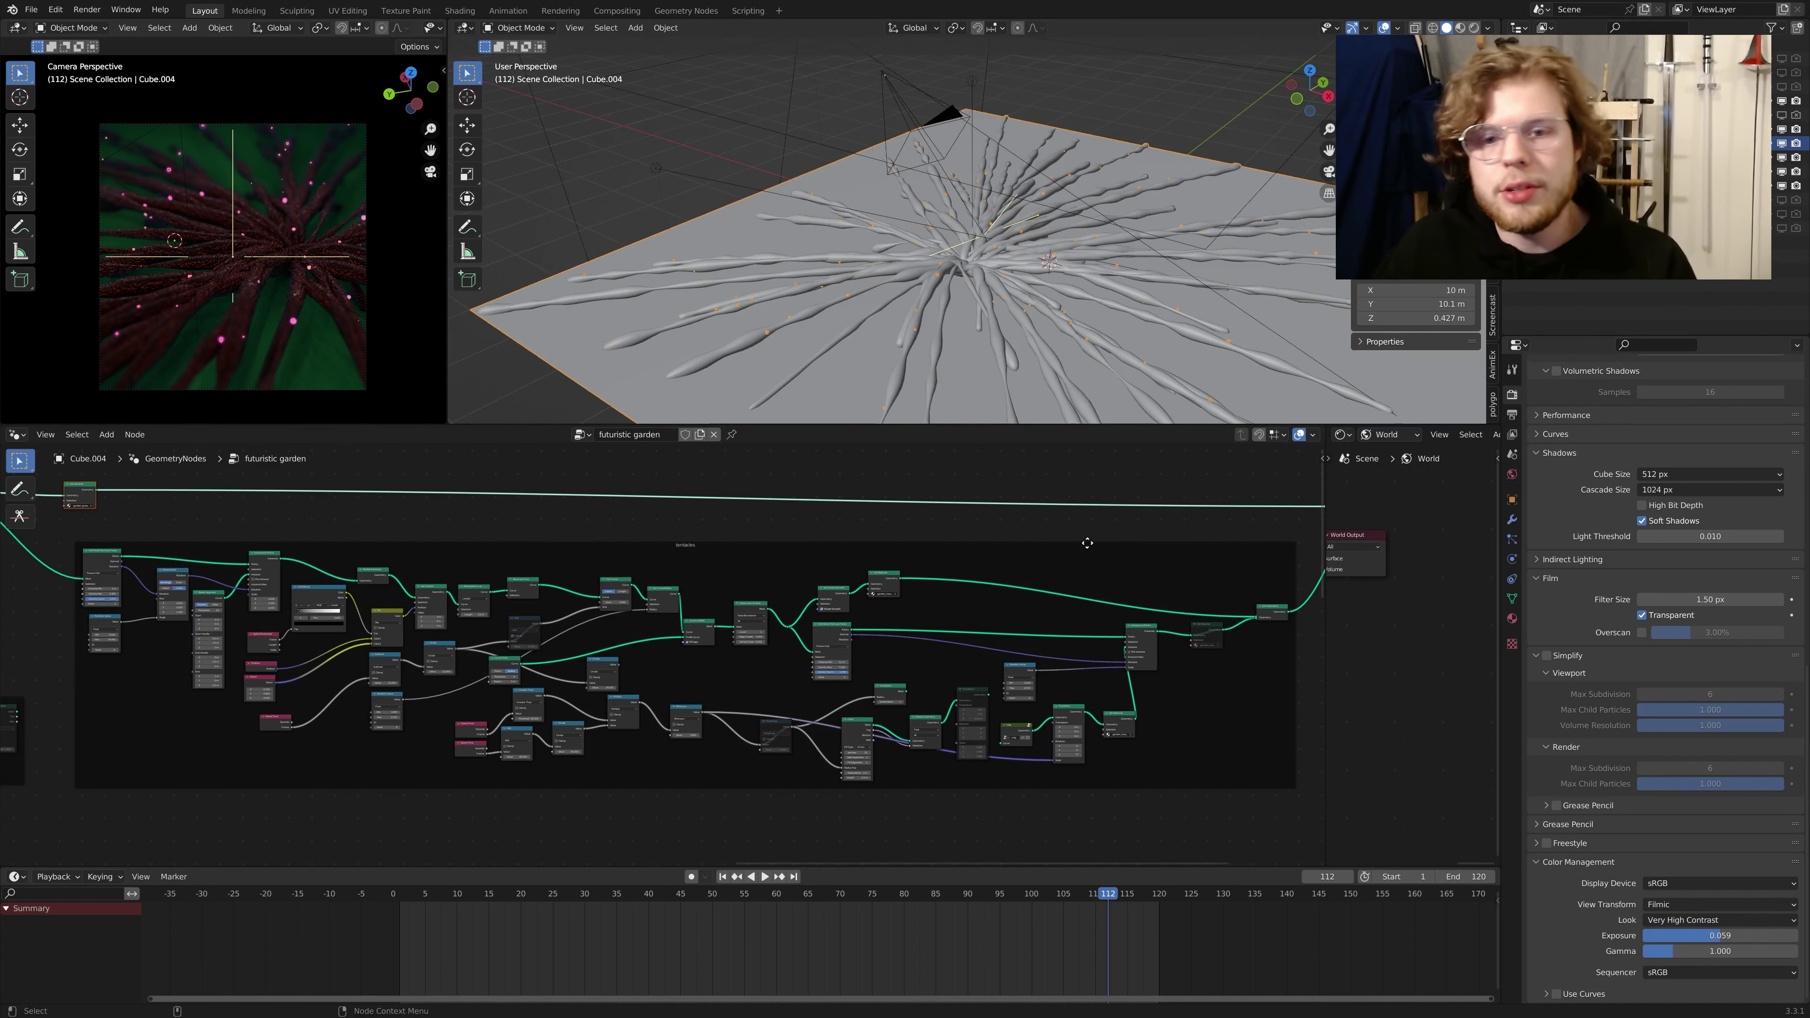
scroll(902, 585, down, 4)
middle_drag(890, 591, 1007, 575)
scroll(1008, 577, up, 3)
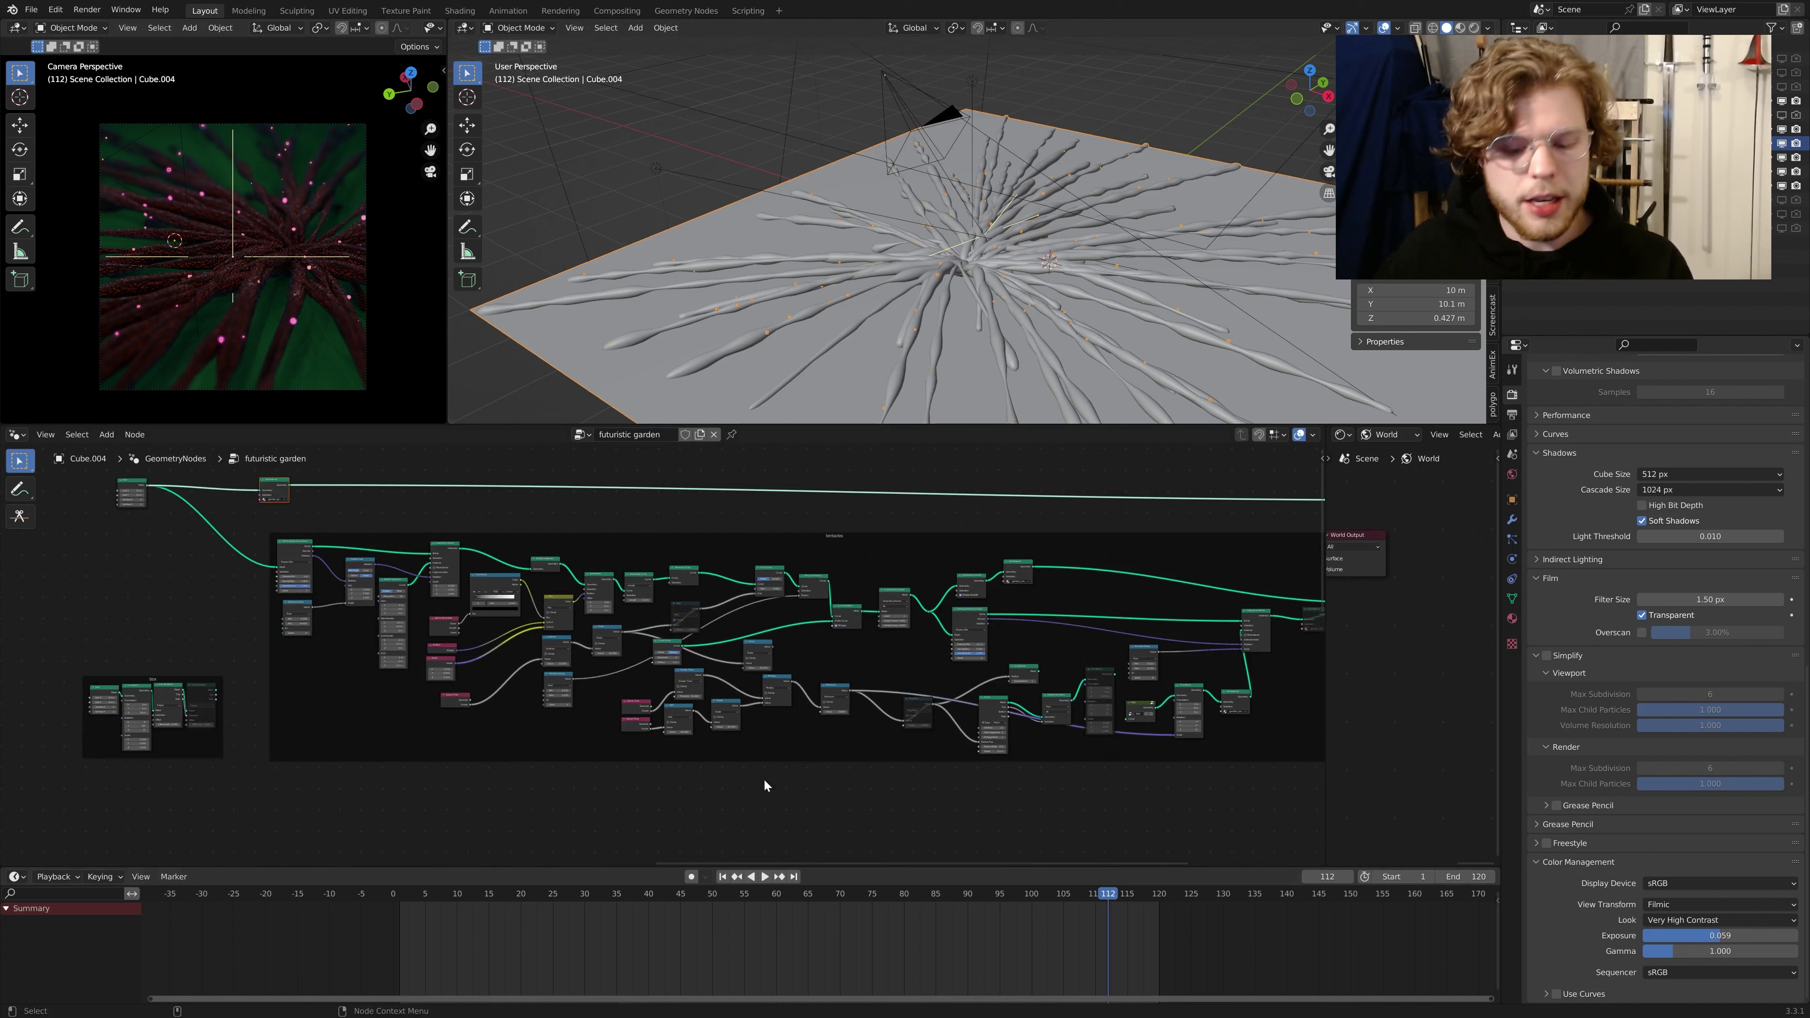
Step: Play the growth animation from its first frame with taller 3D viewports, then pause it at frame 66
click(722, 876)
key(space)
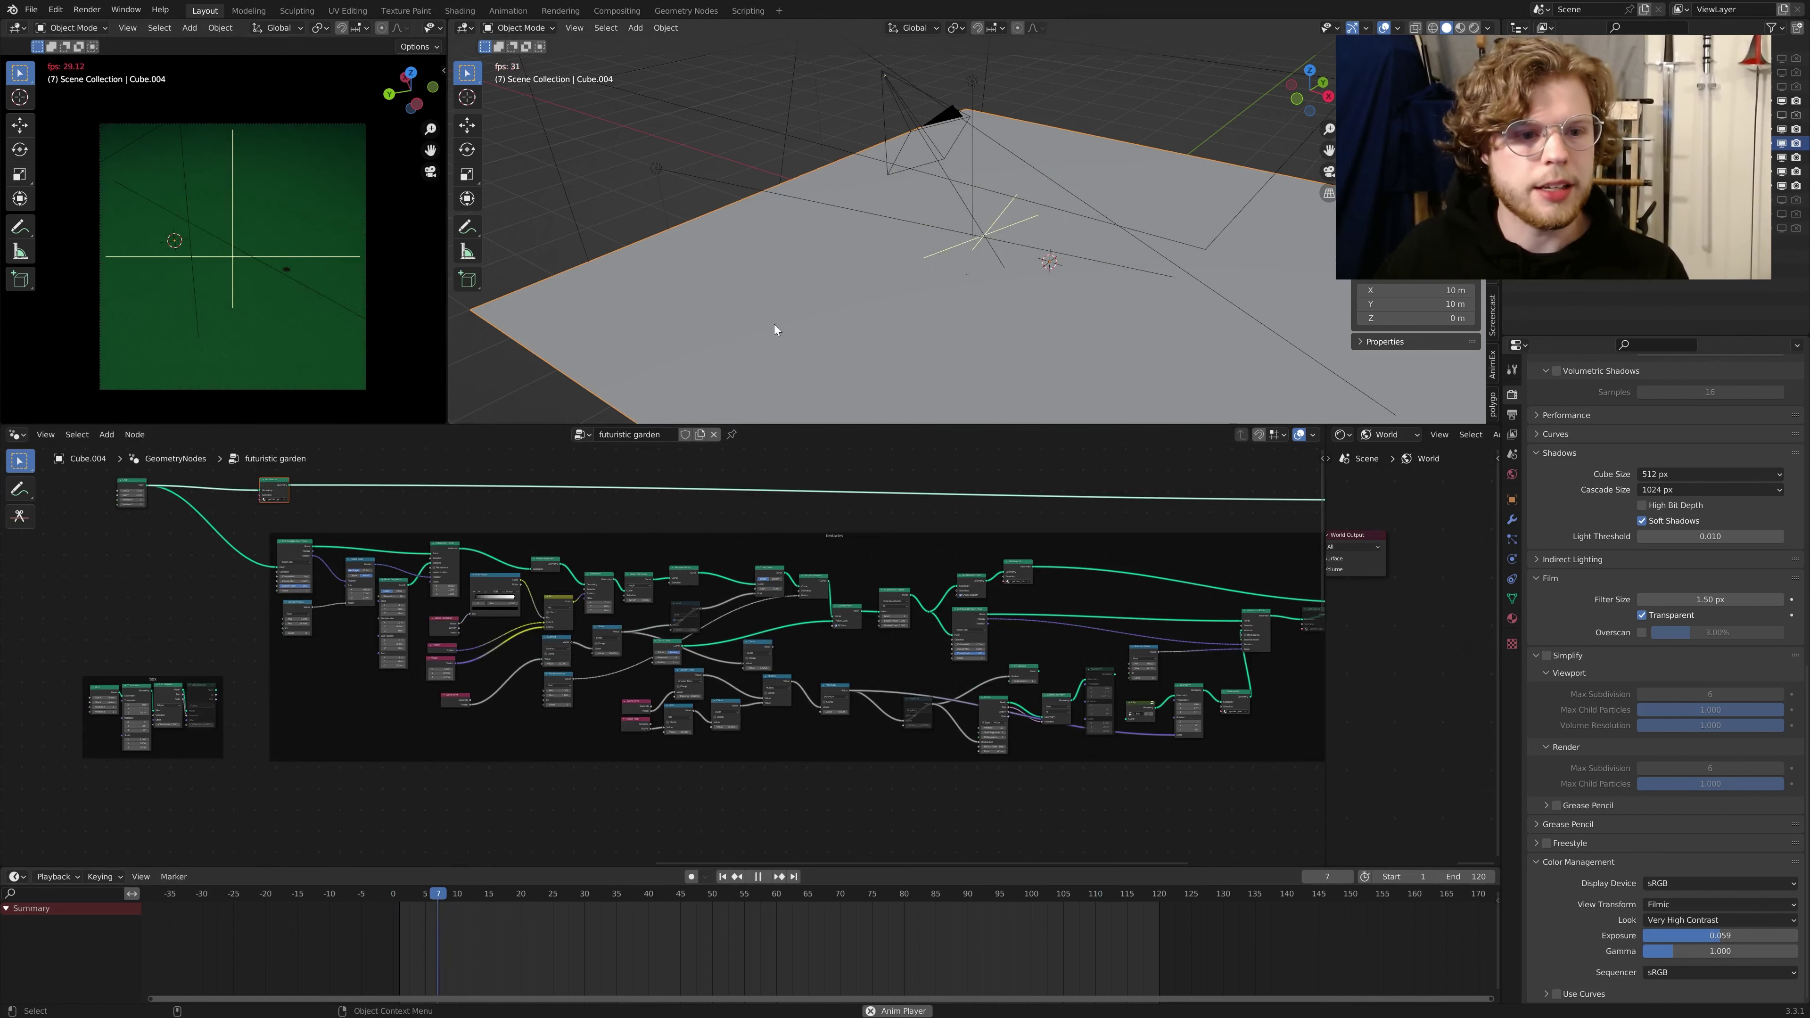
scroll(289, 269, up, 5)
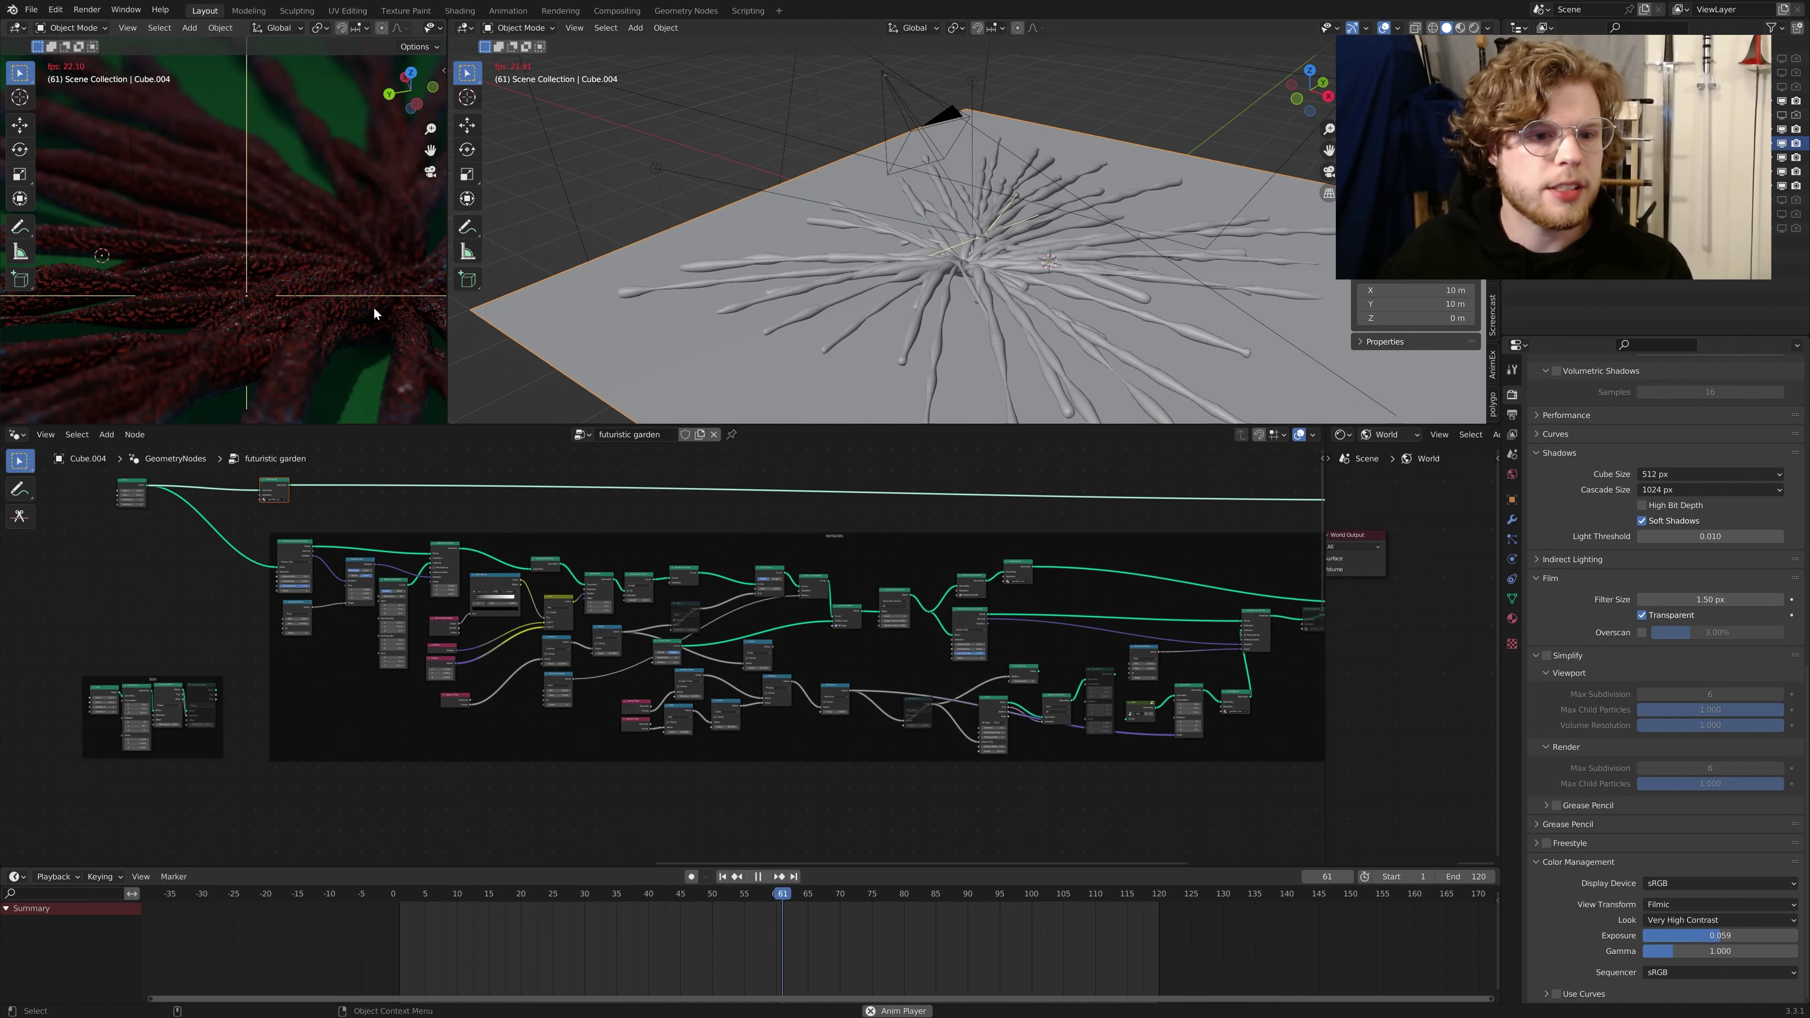
drag(472, 426, 461, 601)
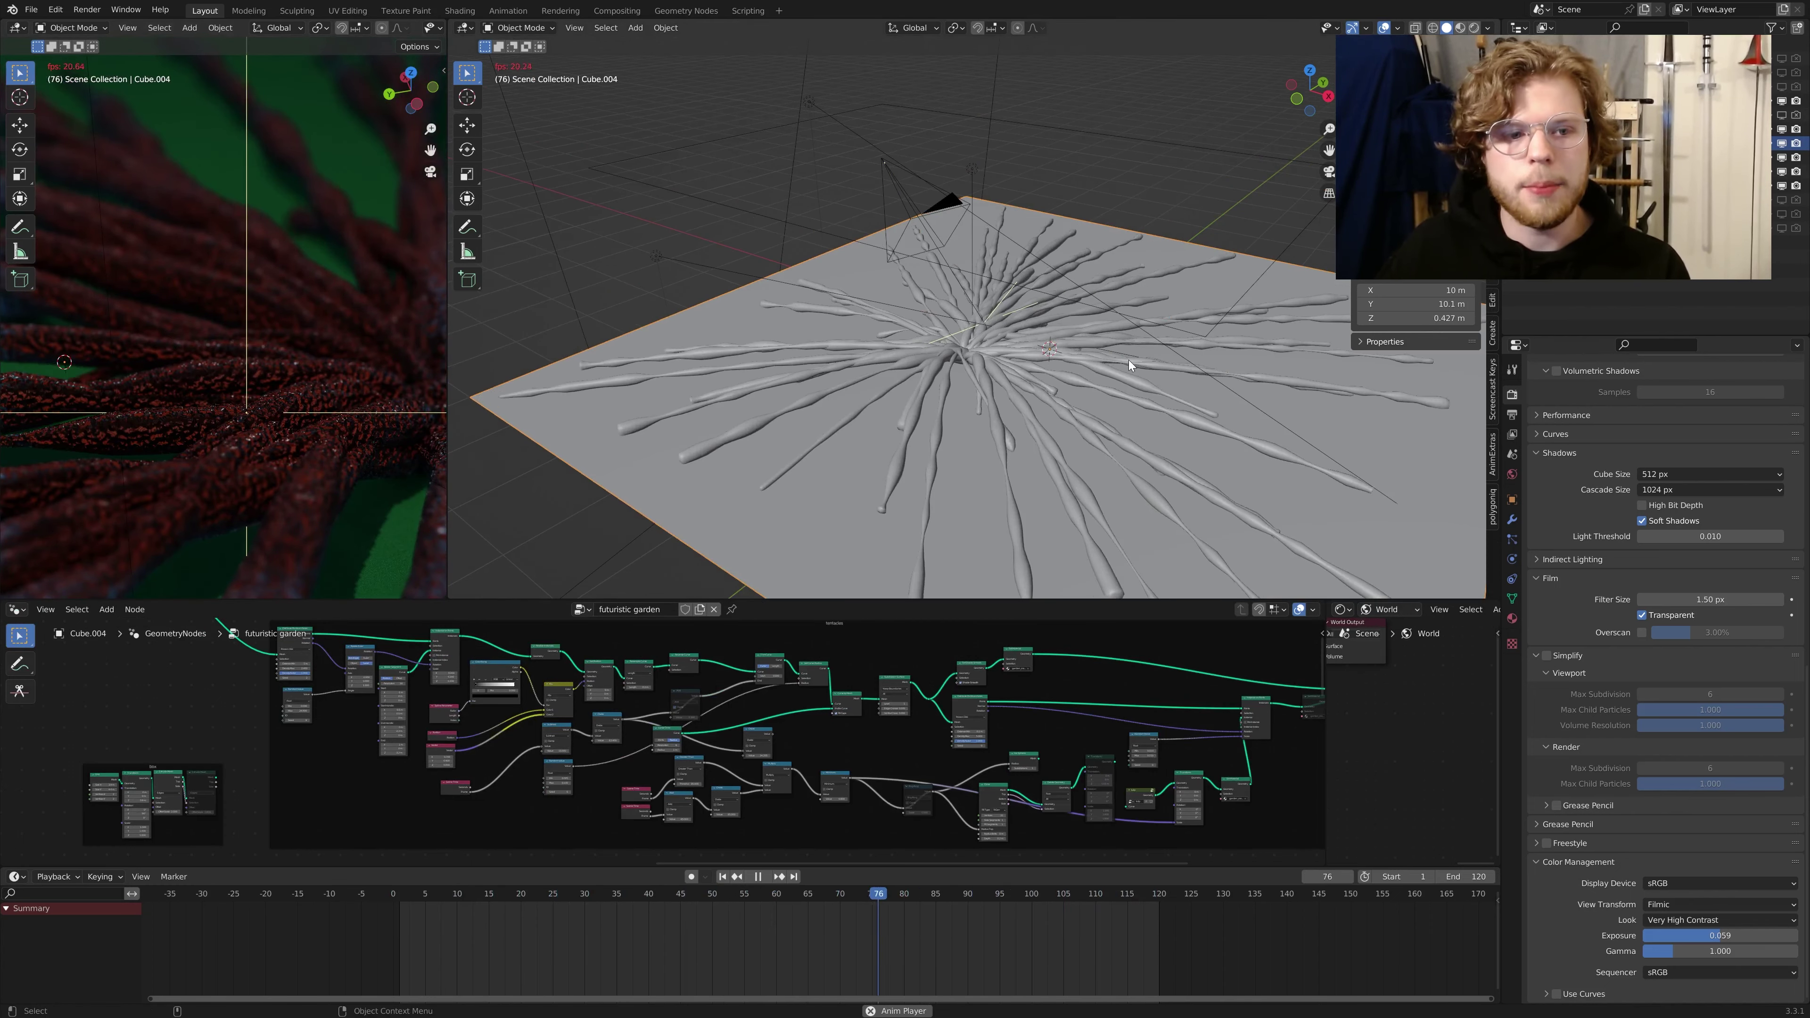
scroll(1128, 360, down, 3)
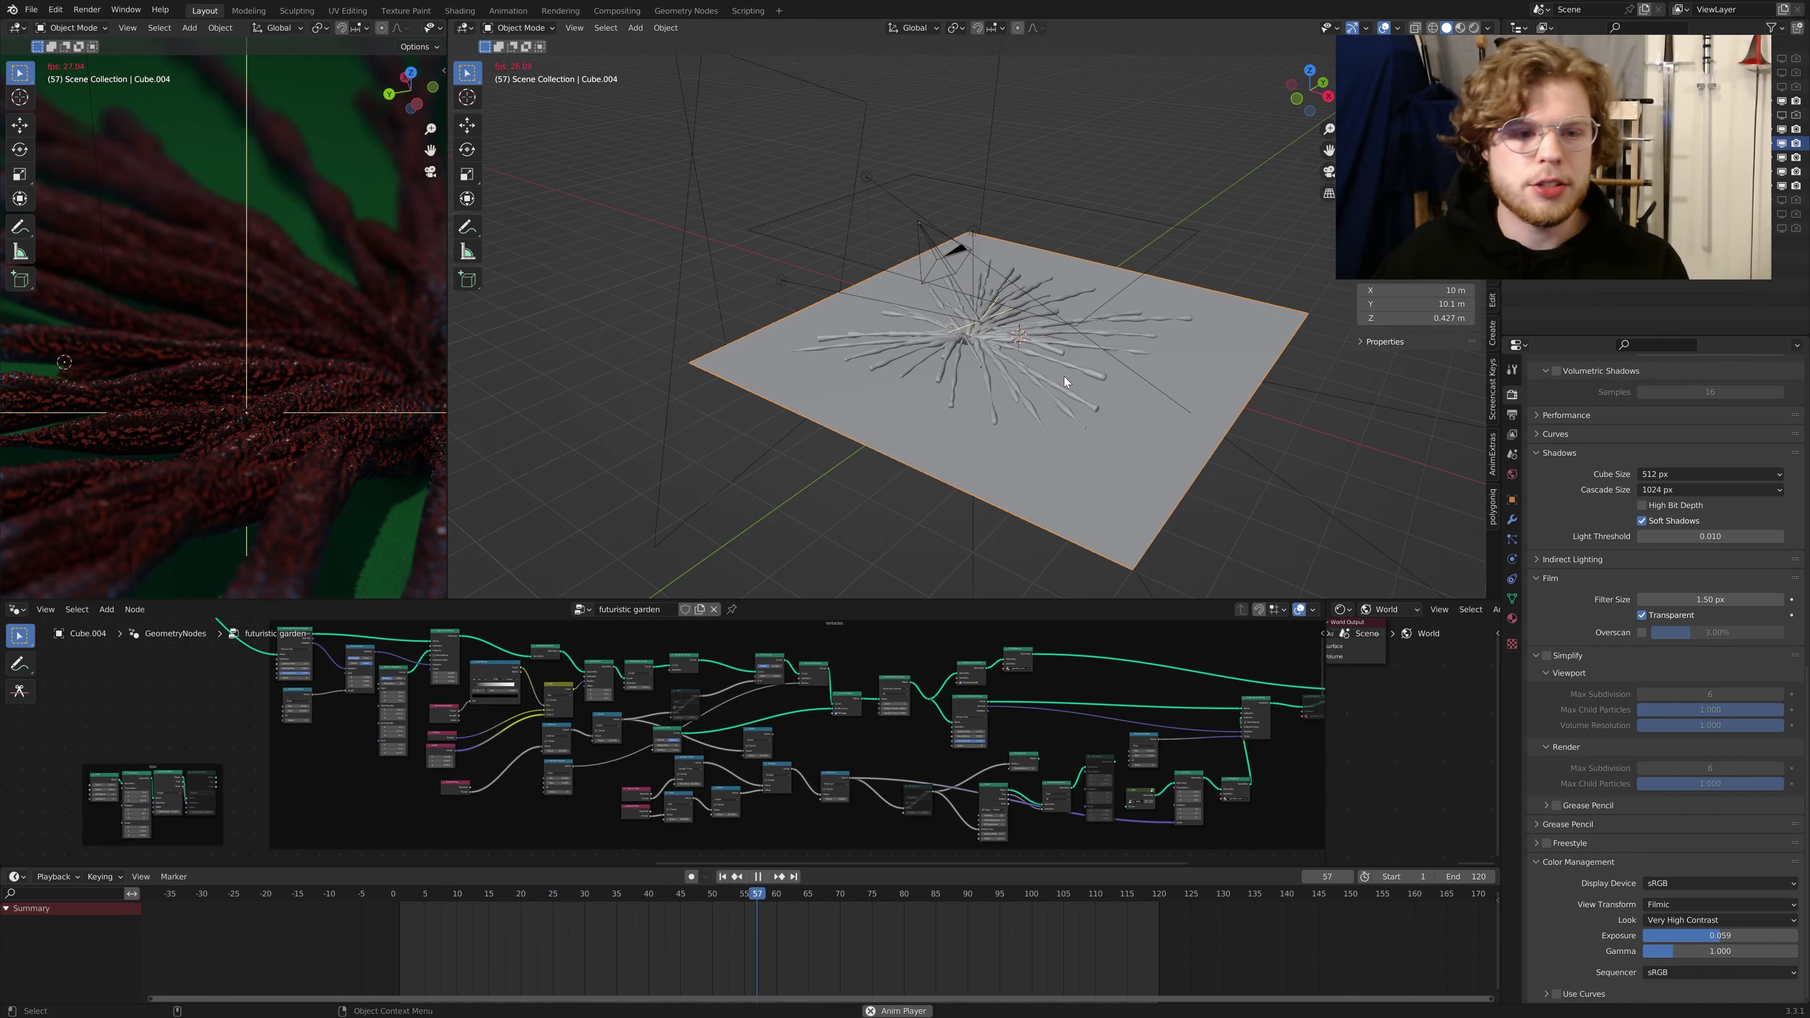
key(space)
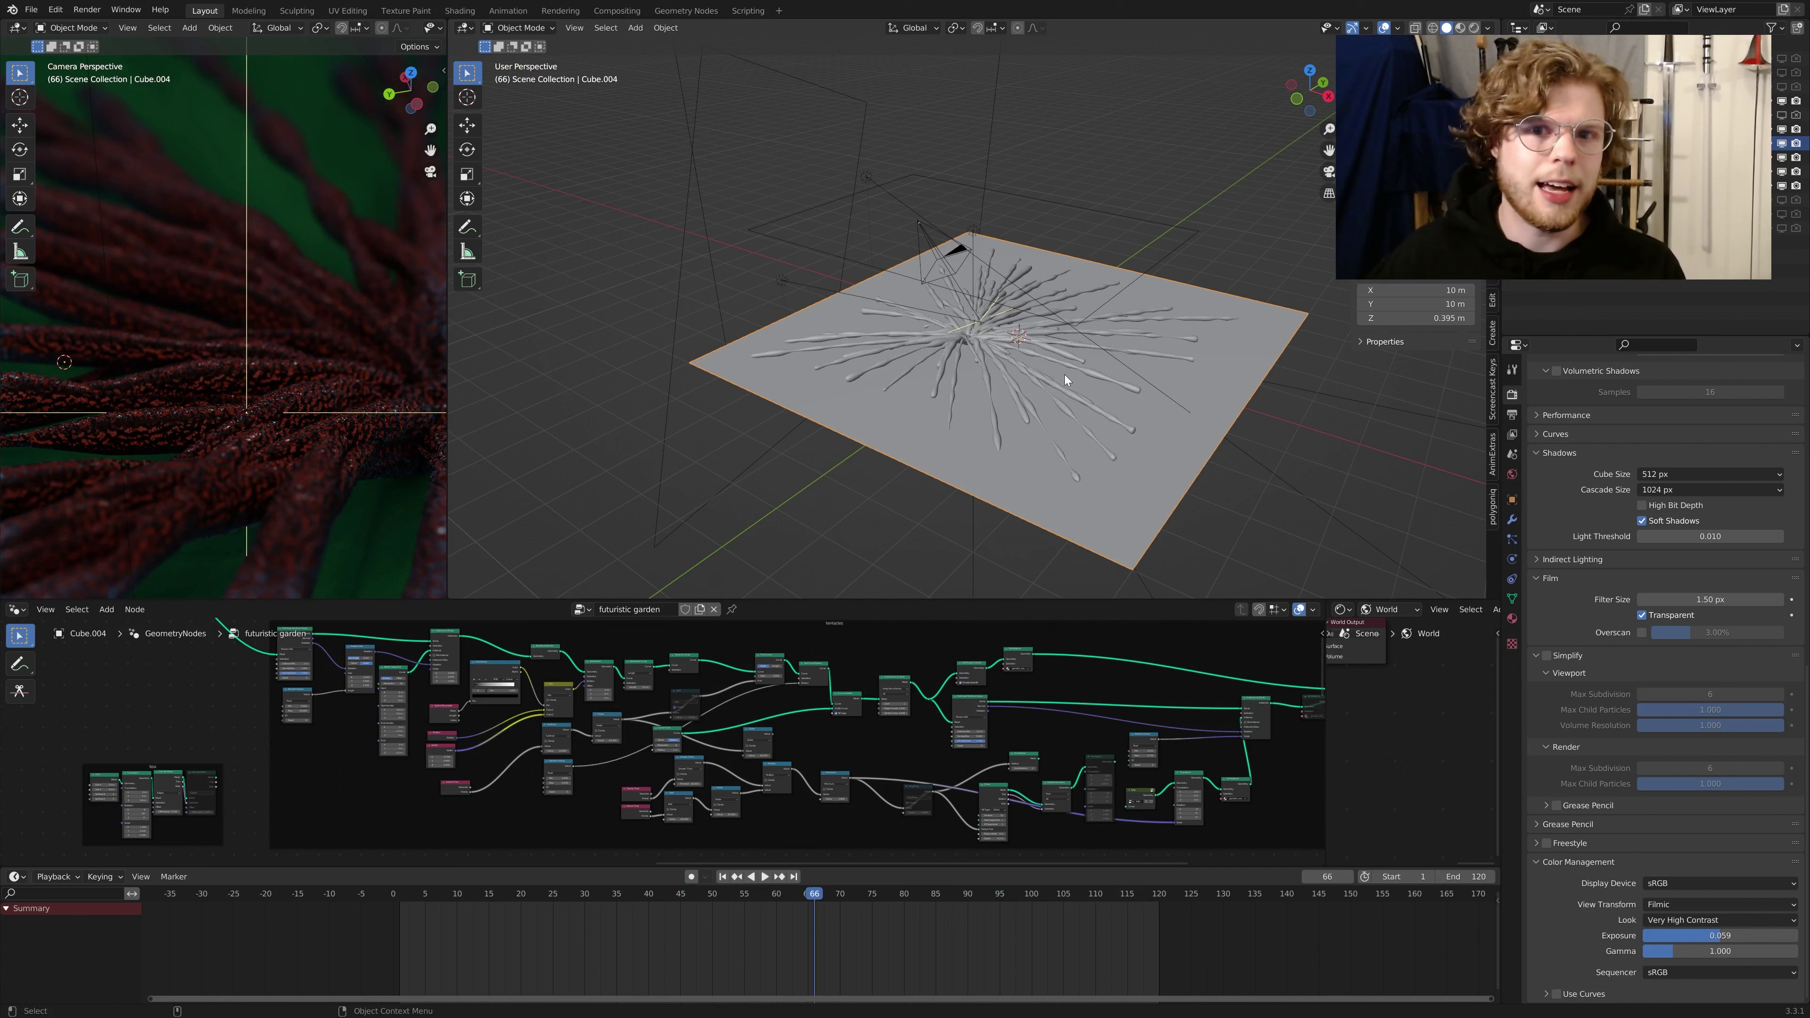
Step: Resume playback, widen the camera viewport, and pause at frame 51 to inspect the rendered tentacles up close
key(space)
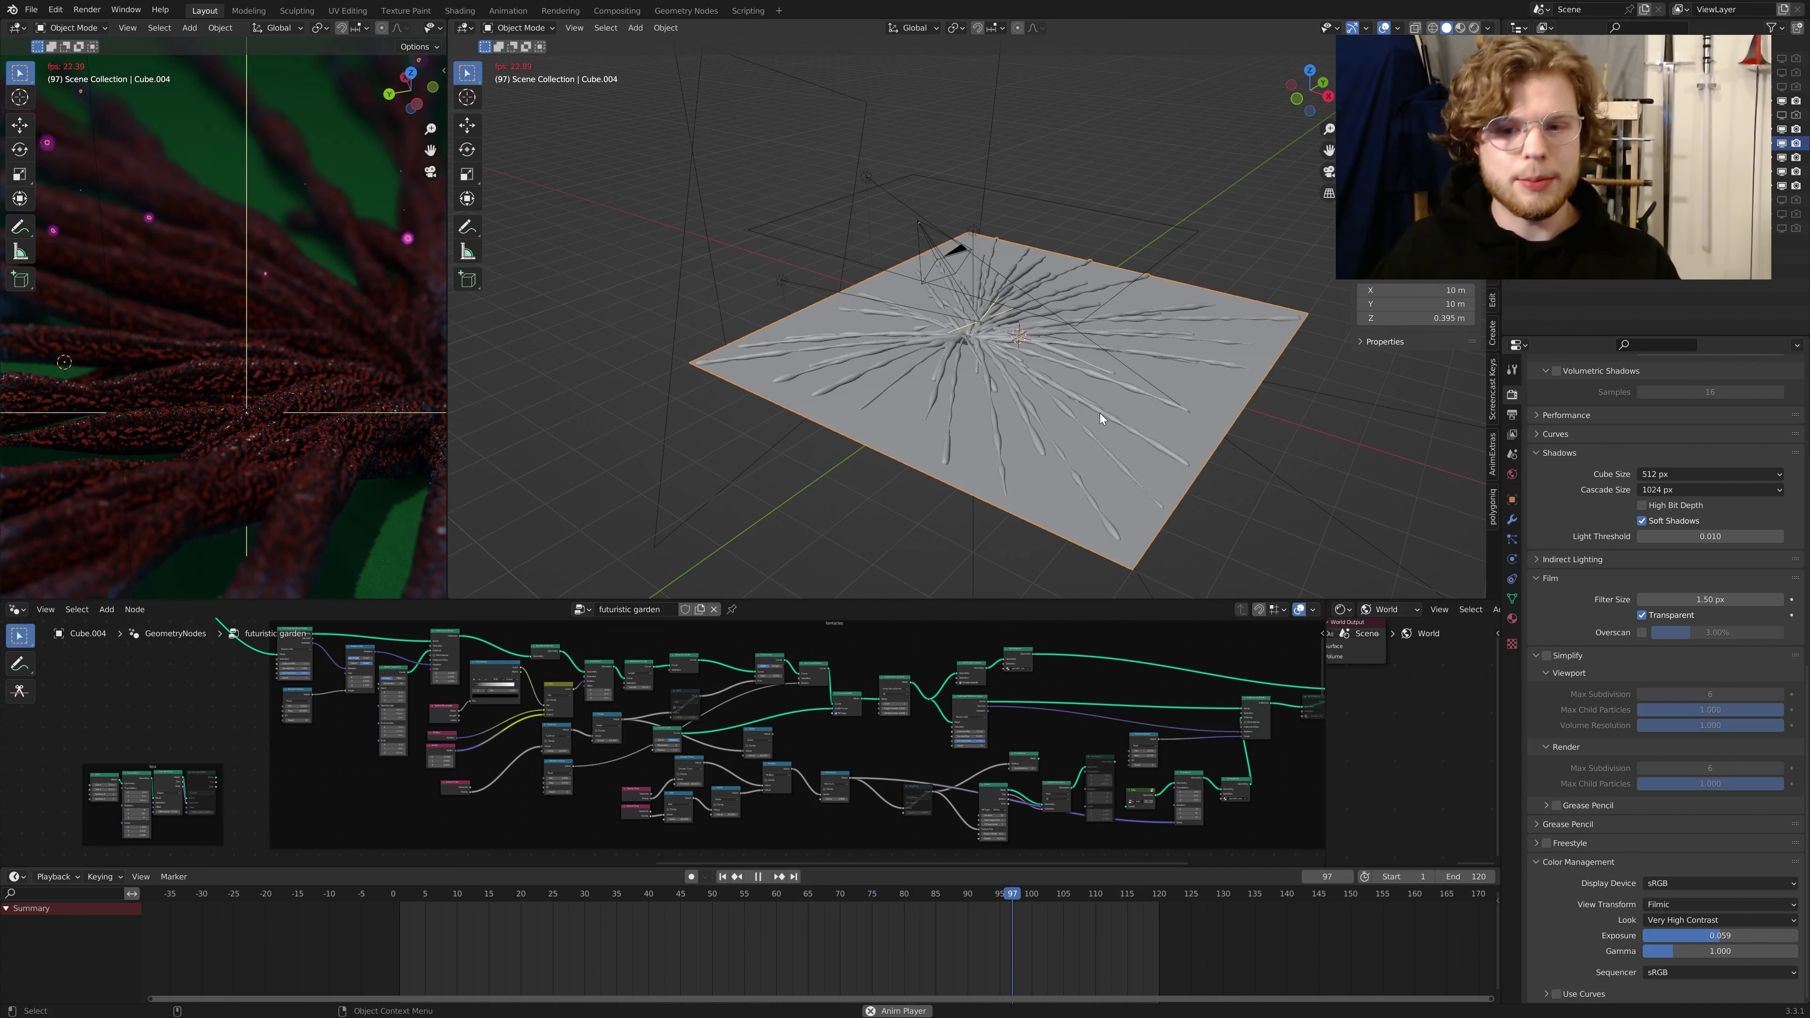
drag(449, 382, 770, 358)
key(space)
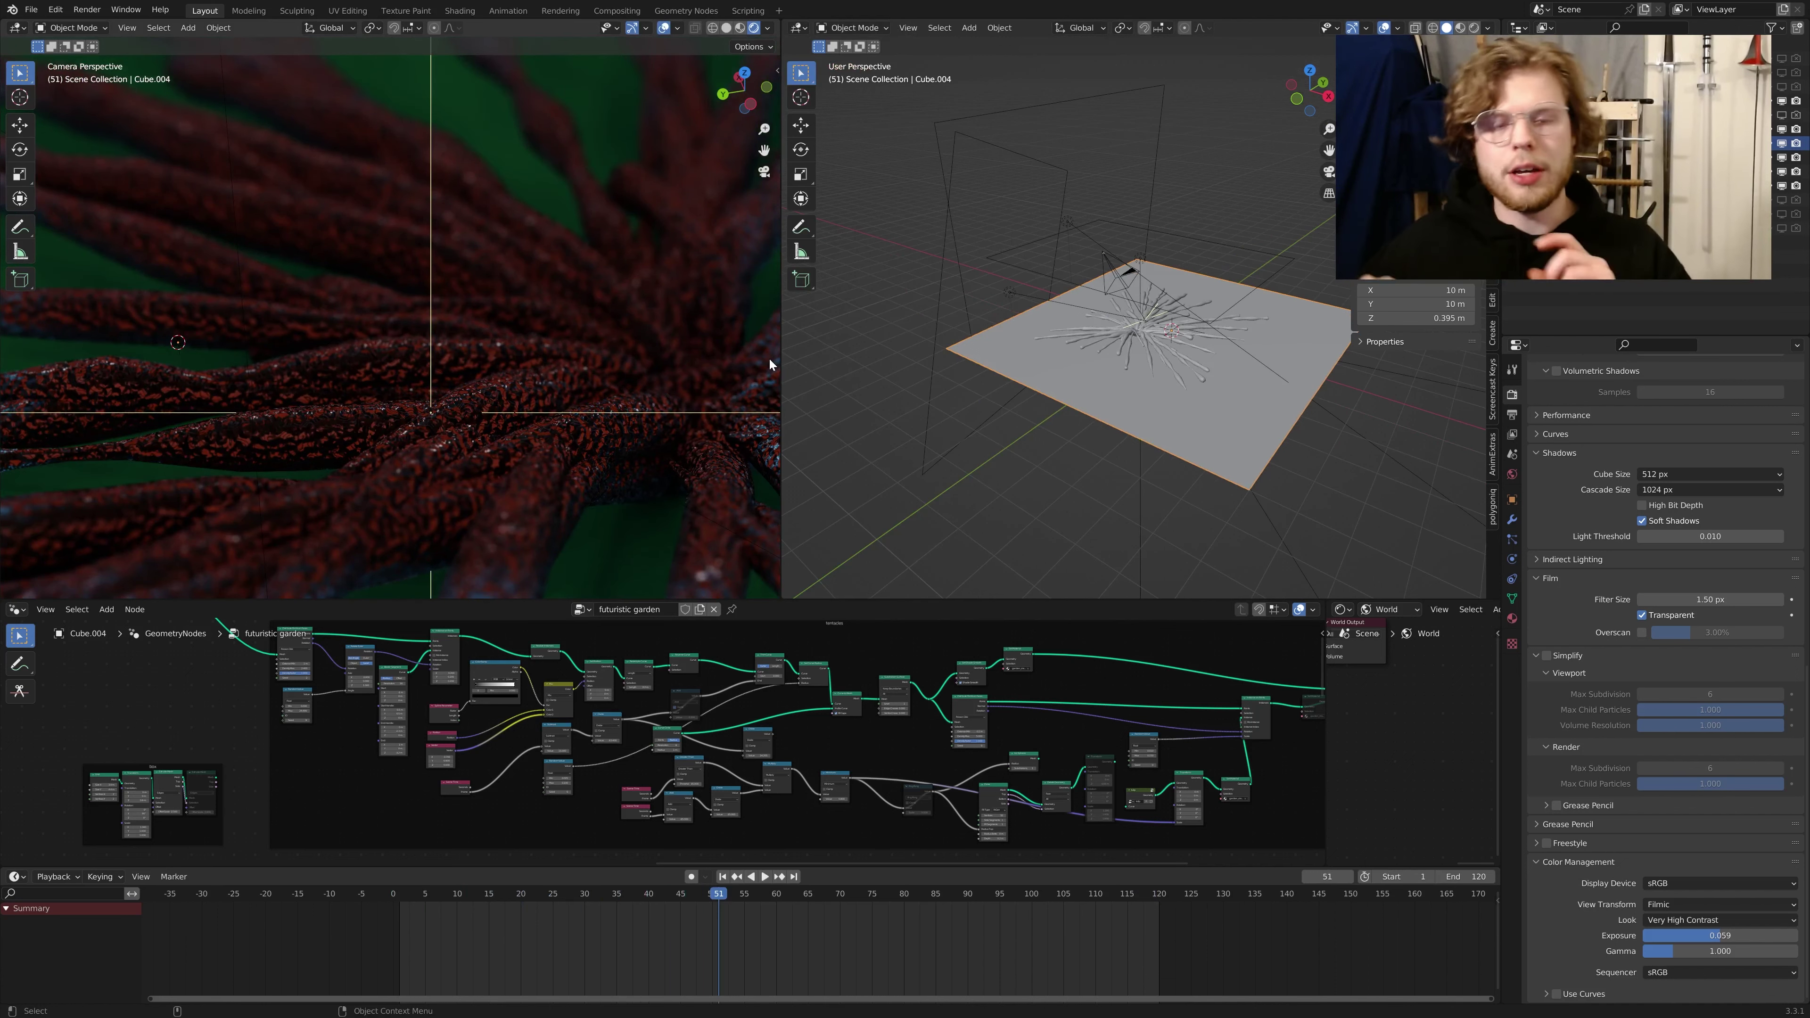
scroll(703, 388, down, 5)
scroll(476, 313, up, 6)
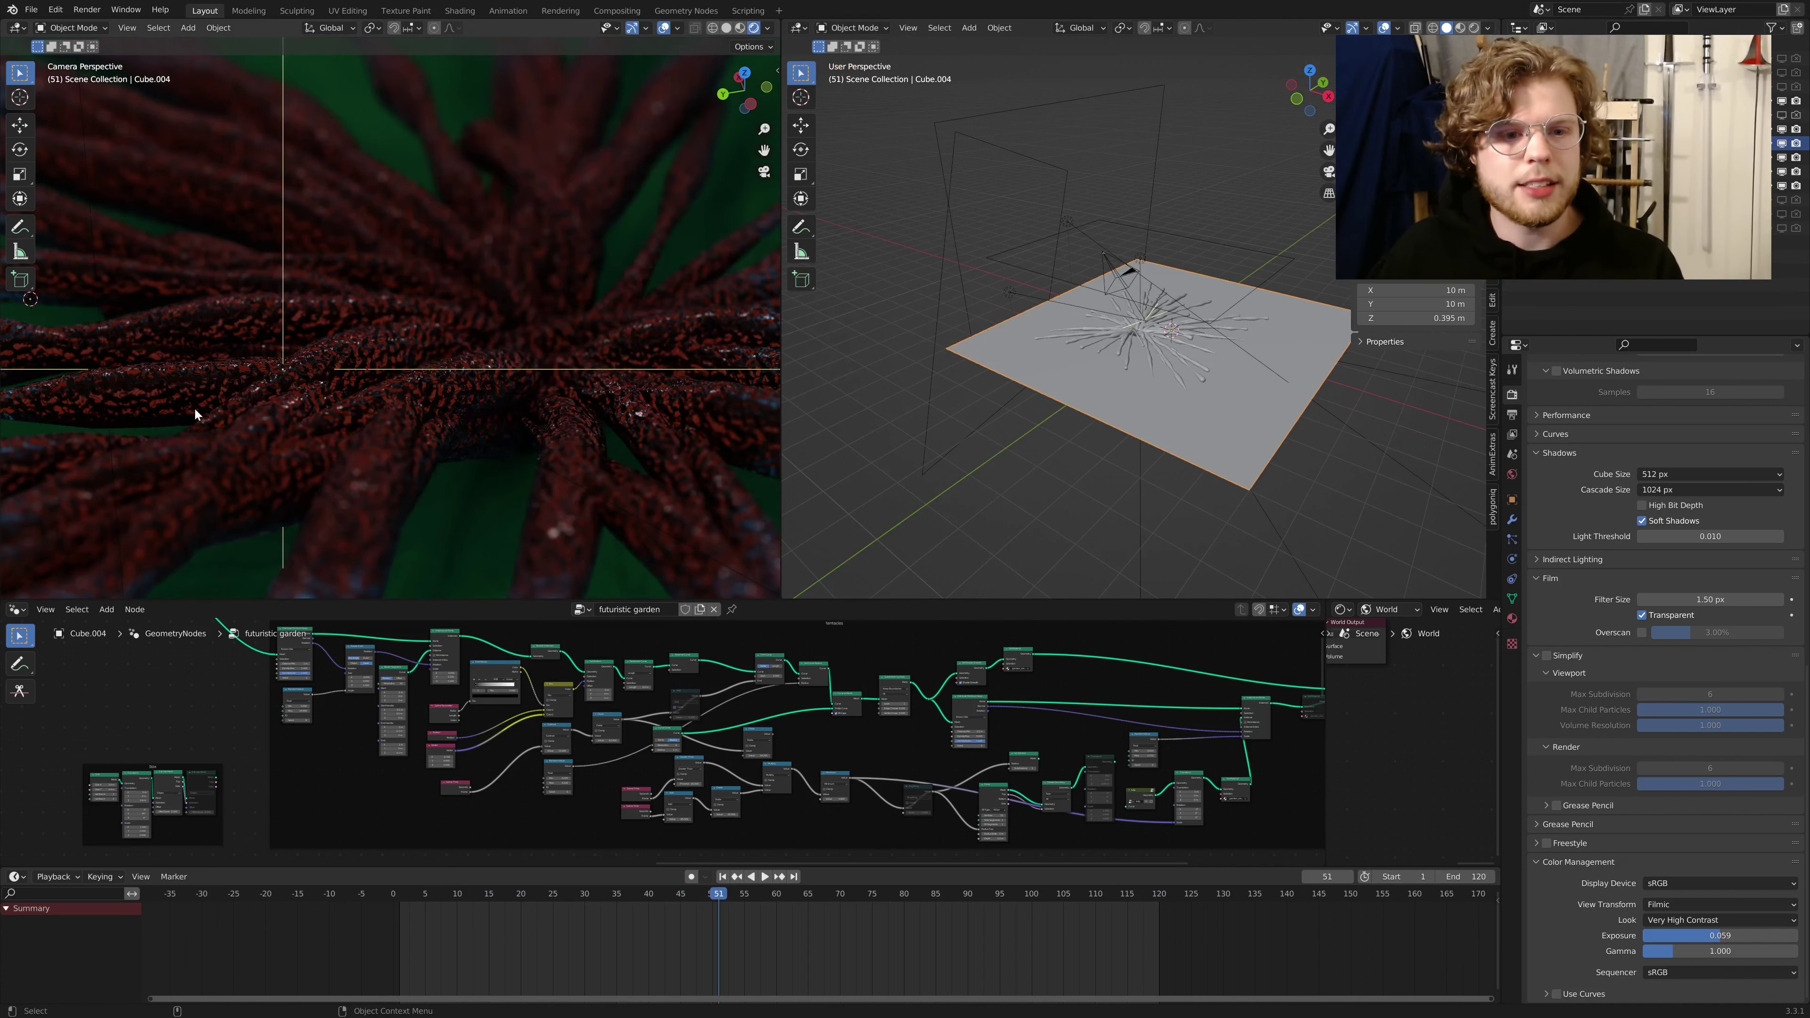
Step: Replay the growth animation, pause at frame 59, and enlarge the node editor area
key(space)
scroll(576, 357, down, 2)
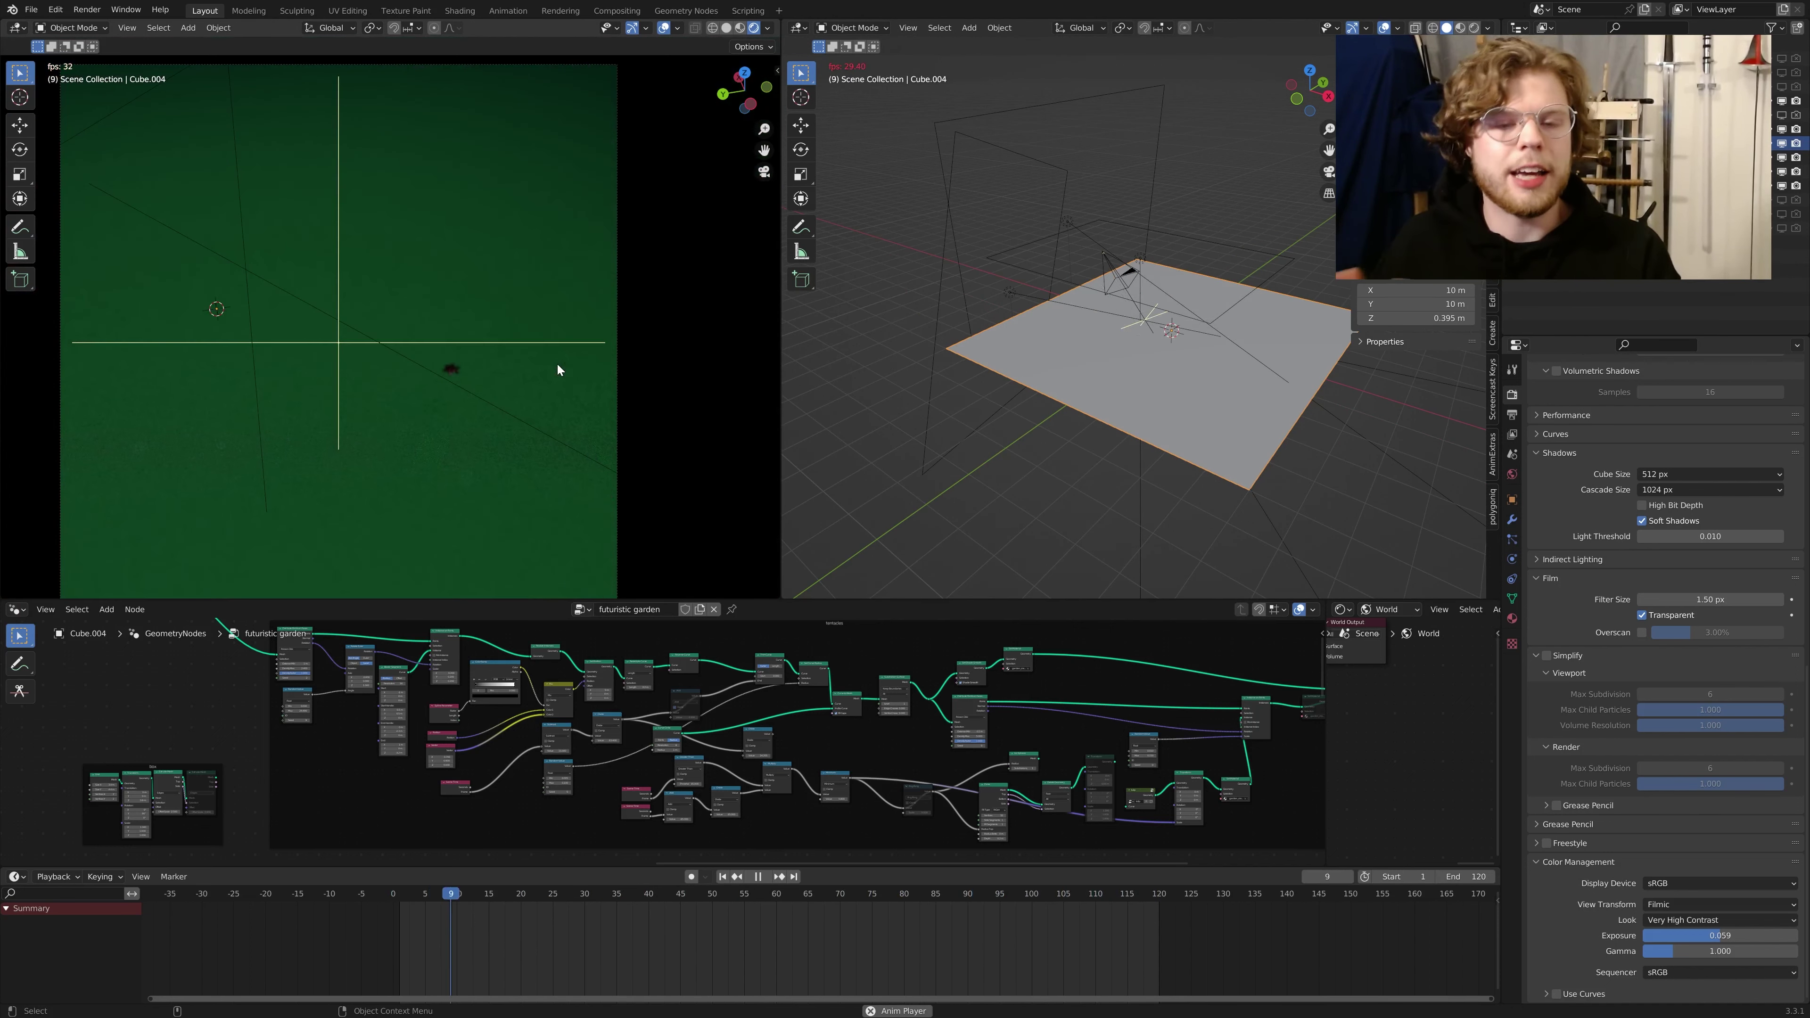
key(space)
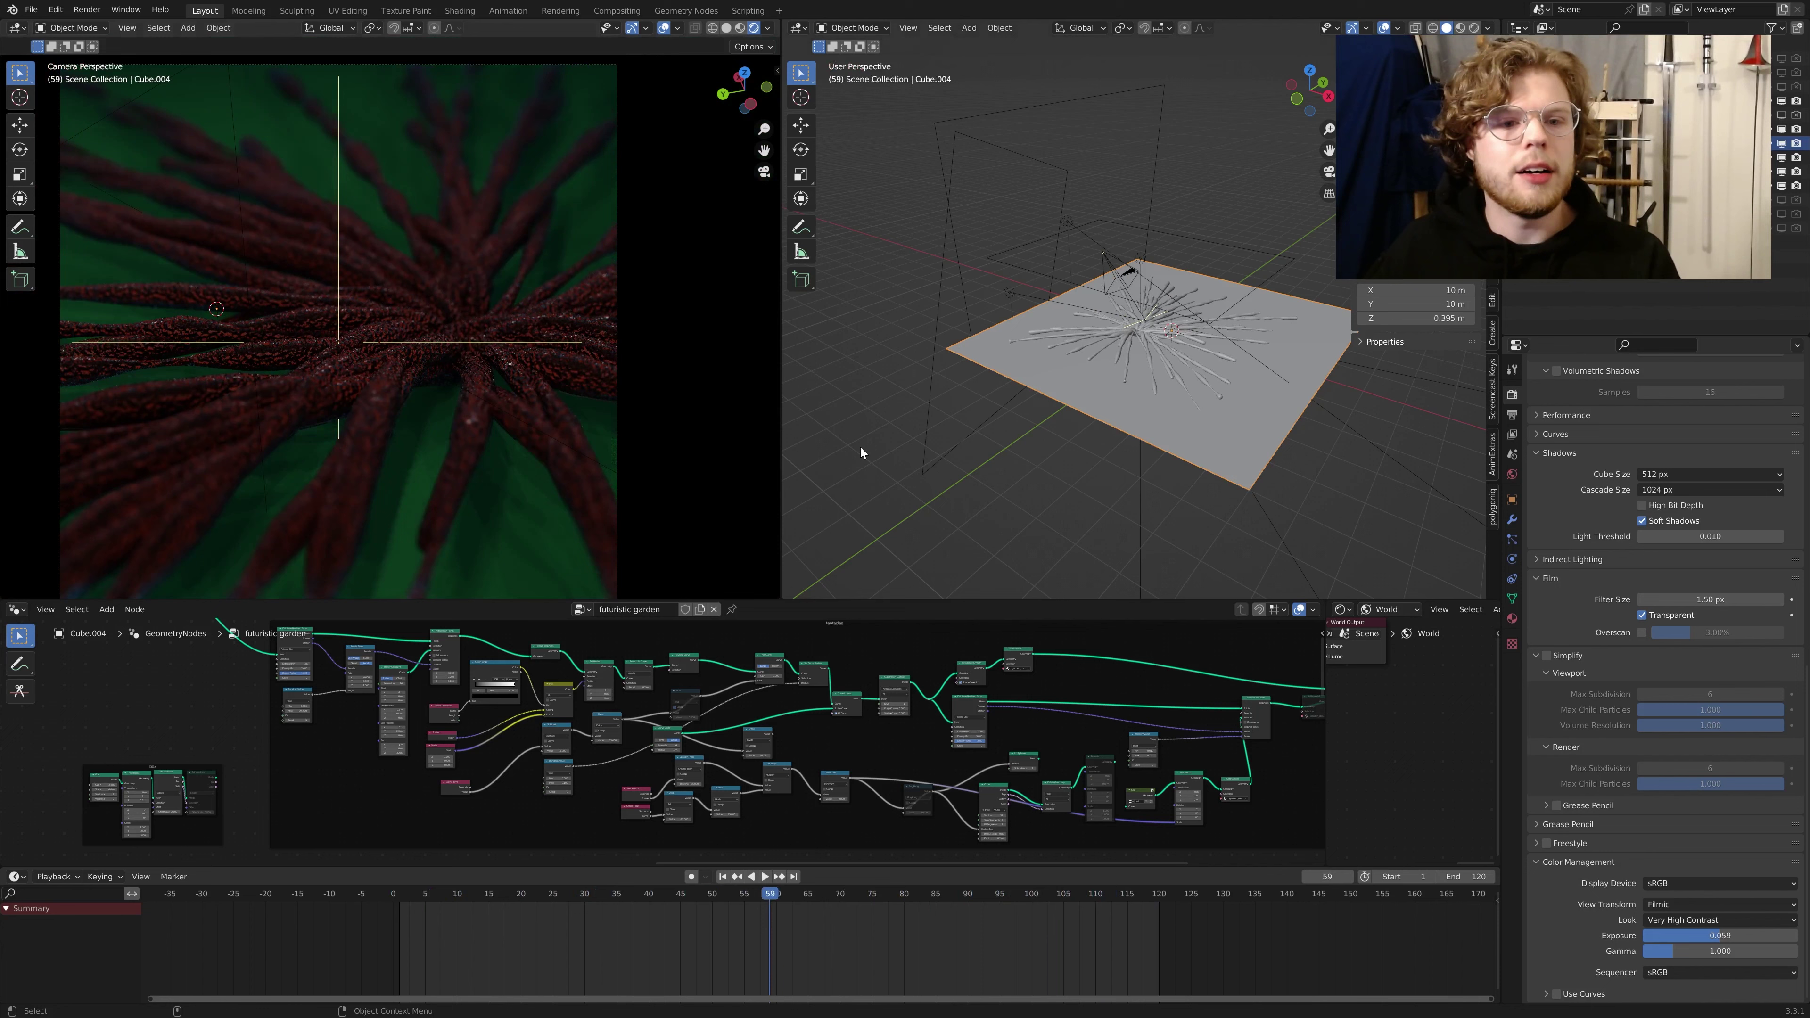
drag(897, 601, 891, 393)
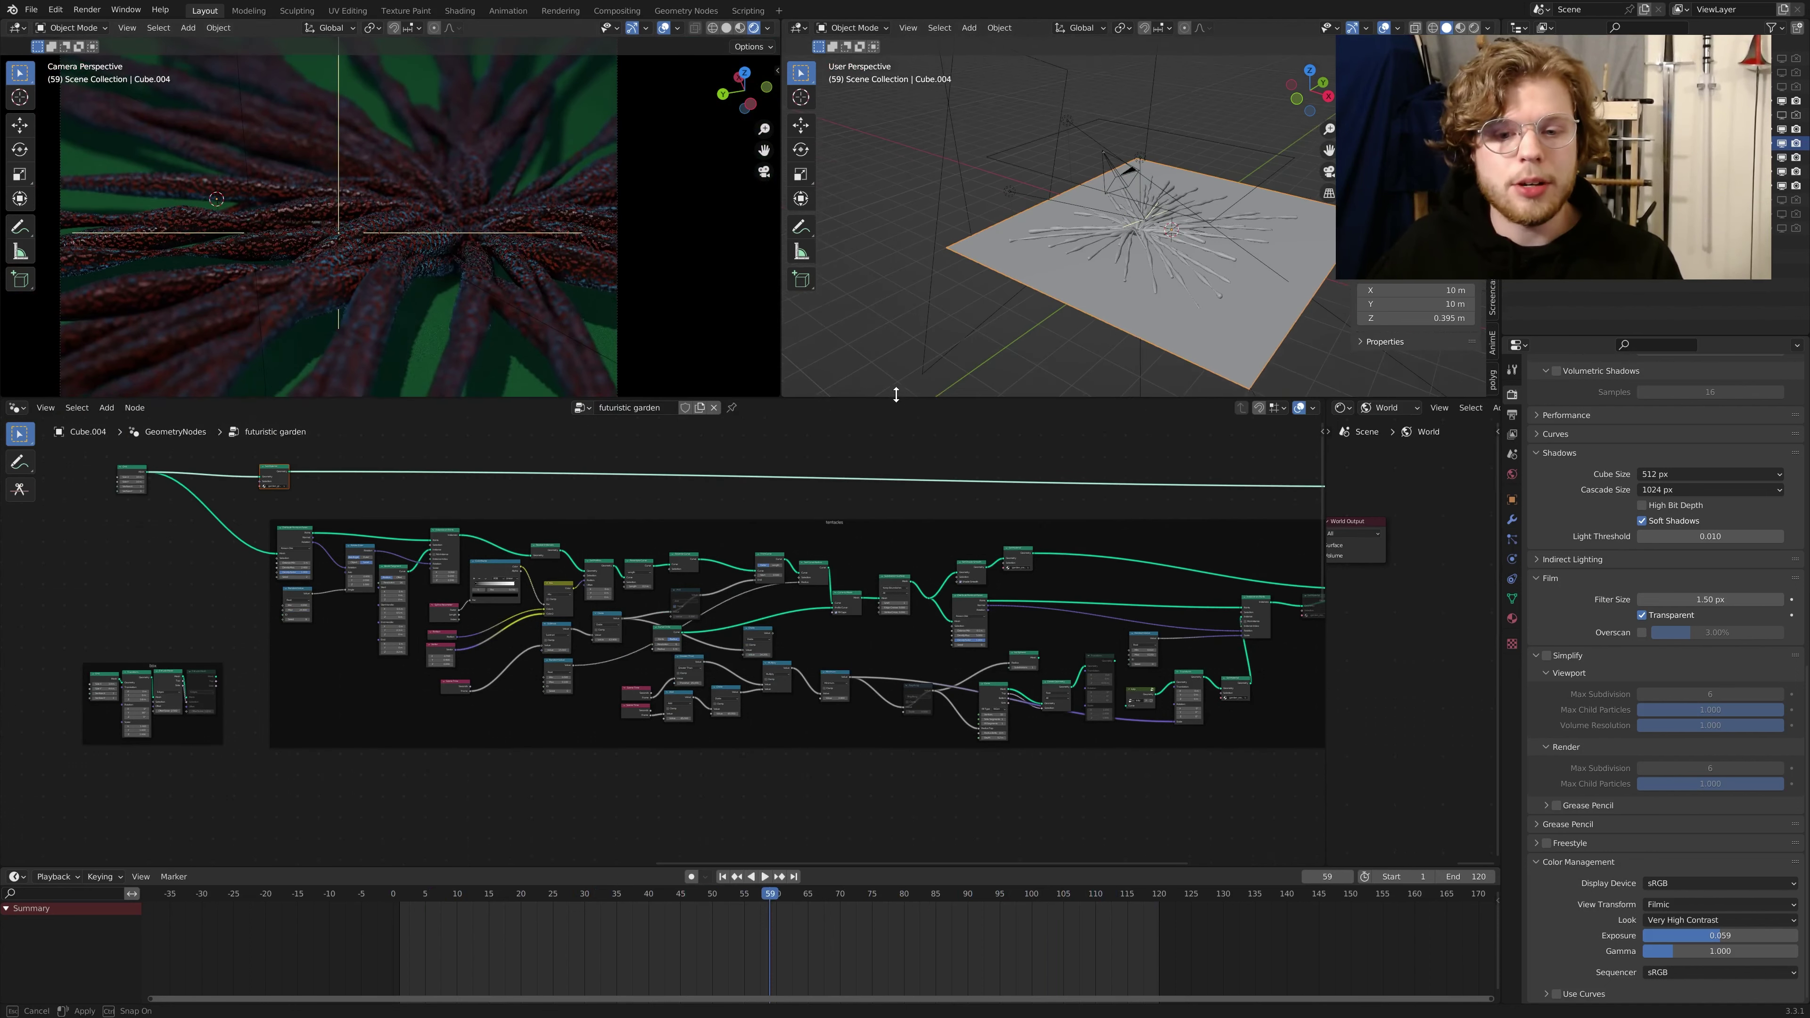
middle_drag(765, 614, 772, 633)
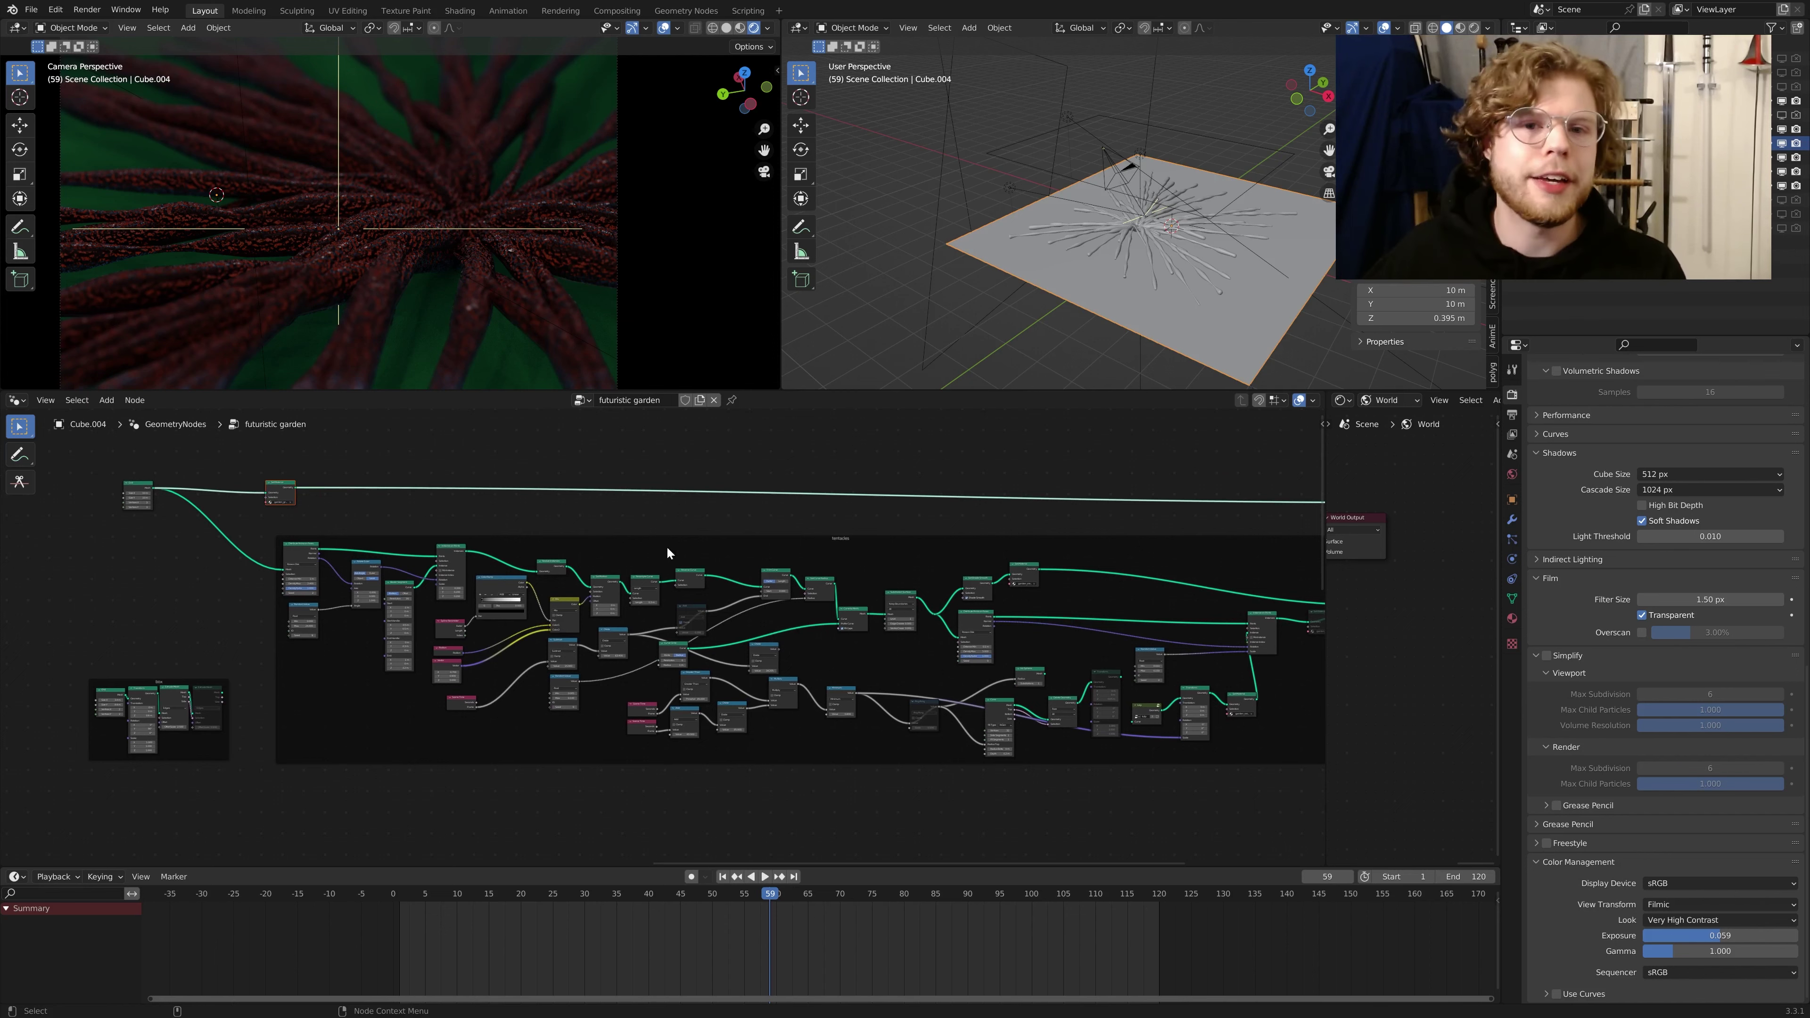
Step: Survey the tentacles frame of the node tree from its first nodes through to the final output
scroll(672, 634, up, 1)
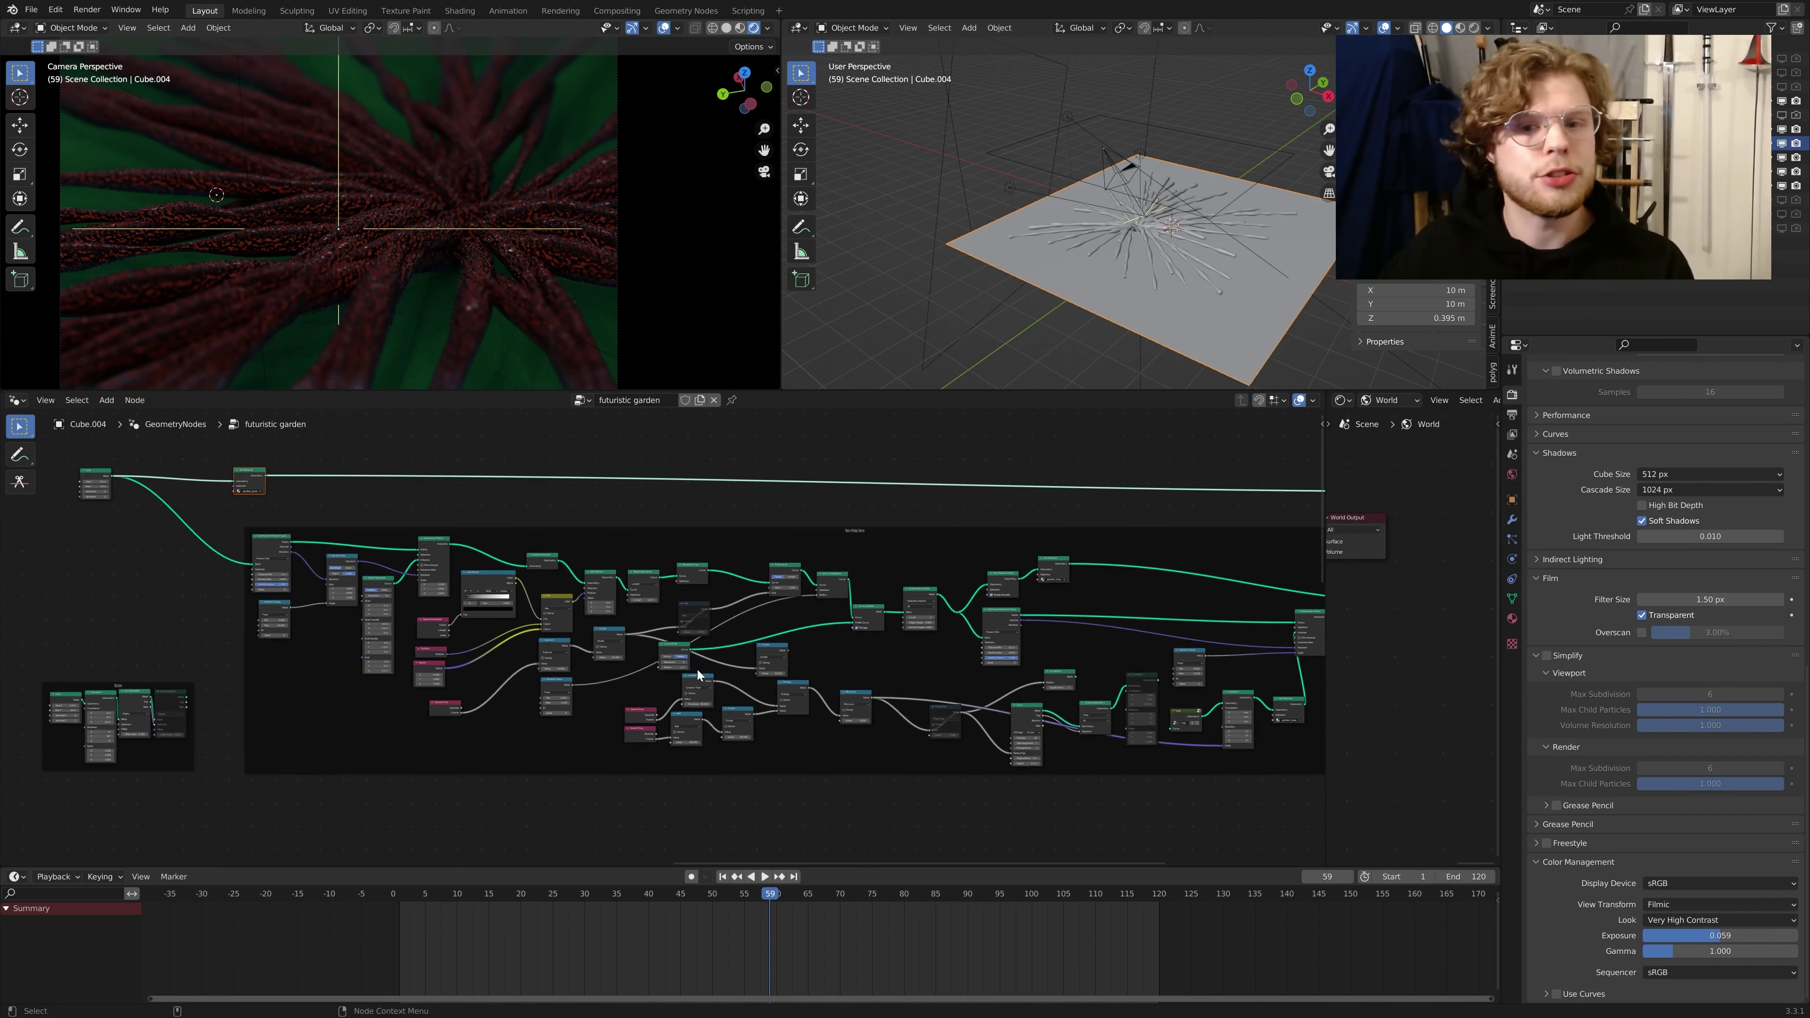
scroll(451, 698, up, 4)
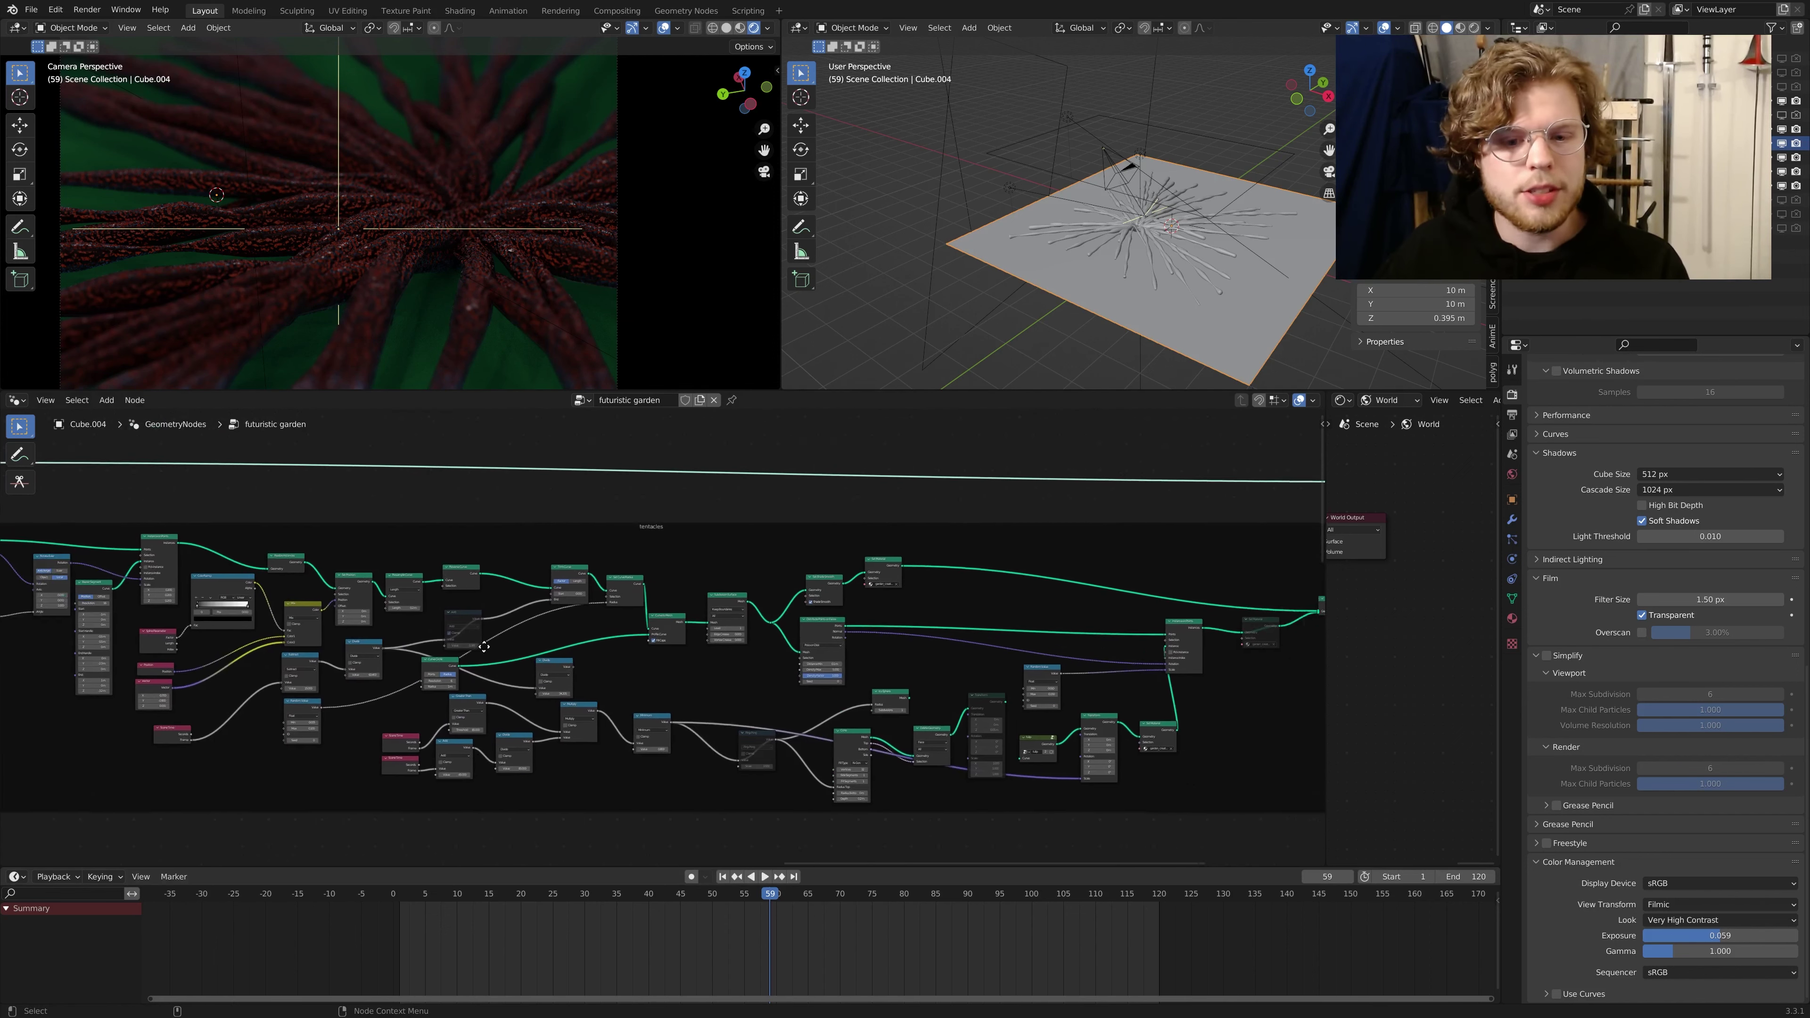
scroll(684, 649, down, 3)
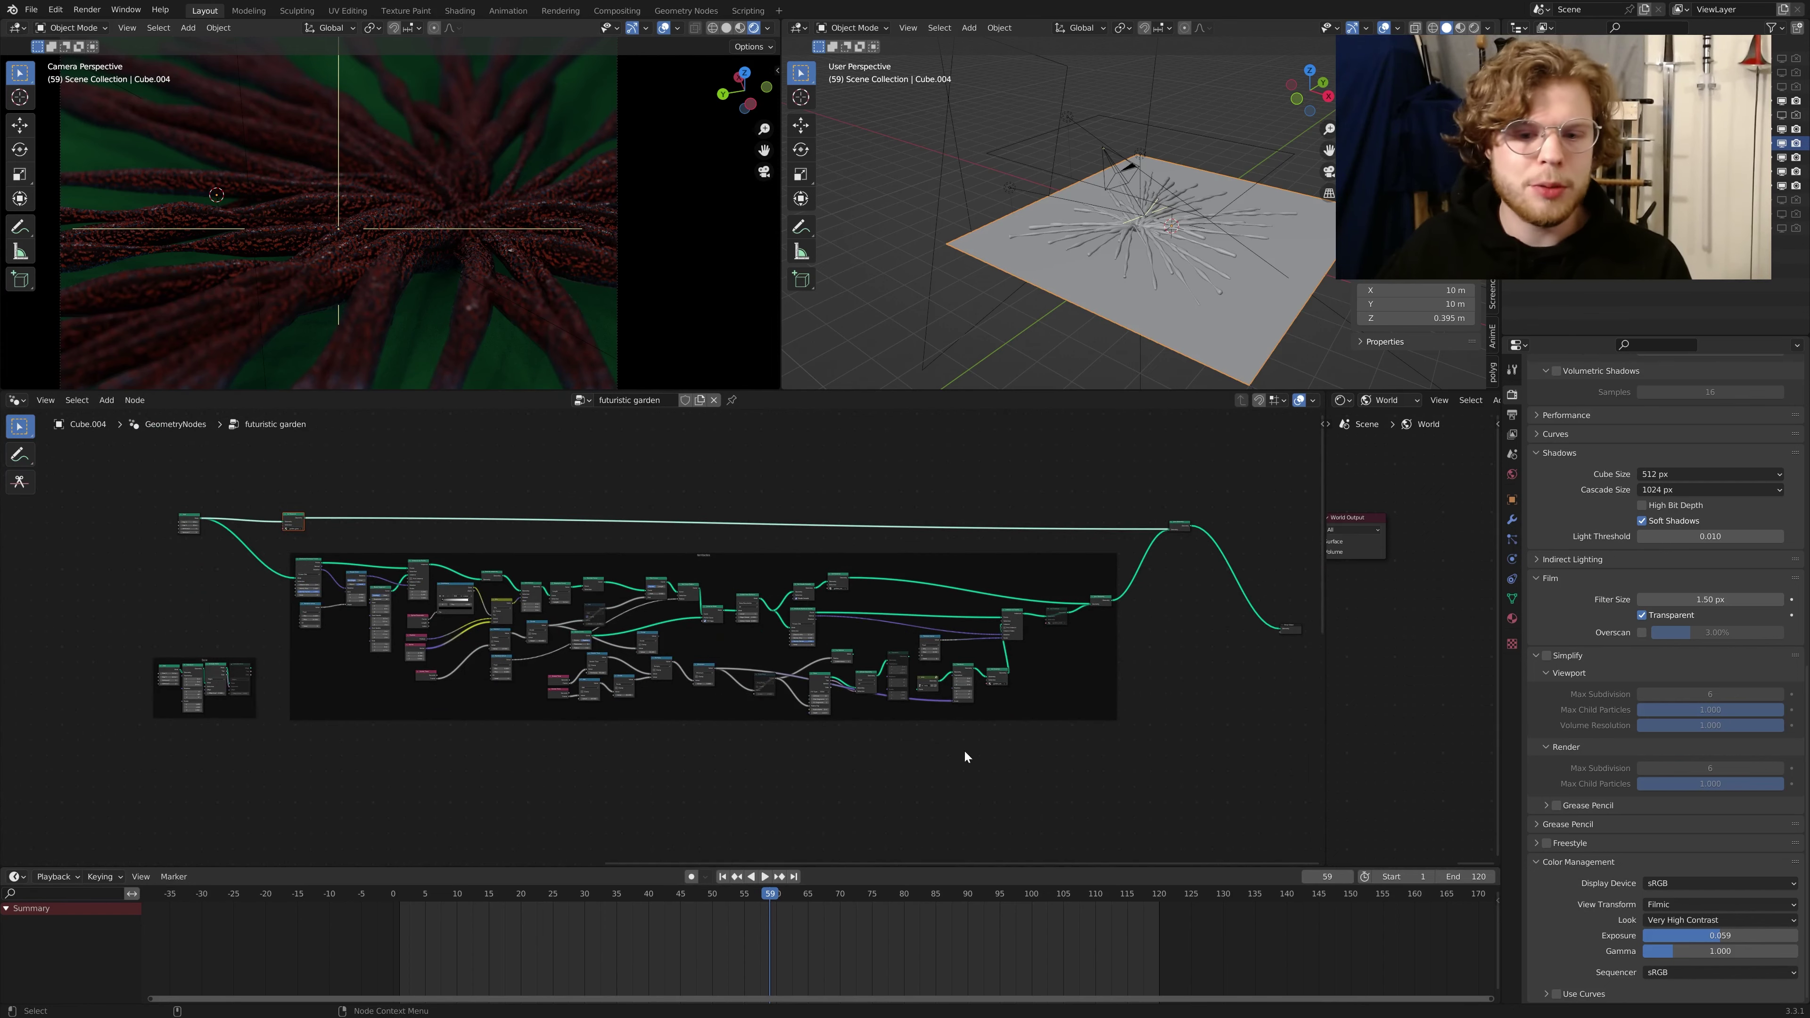
scroll(756, 563, up, 1)
middle_drag(756, 563, 778, 532)
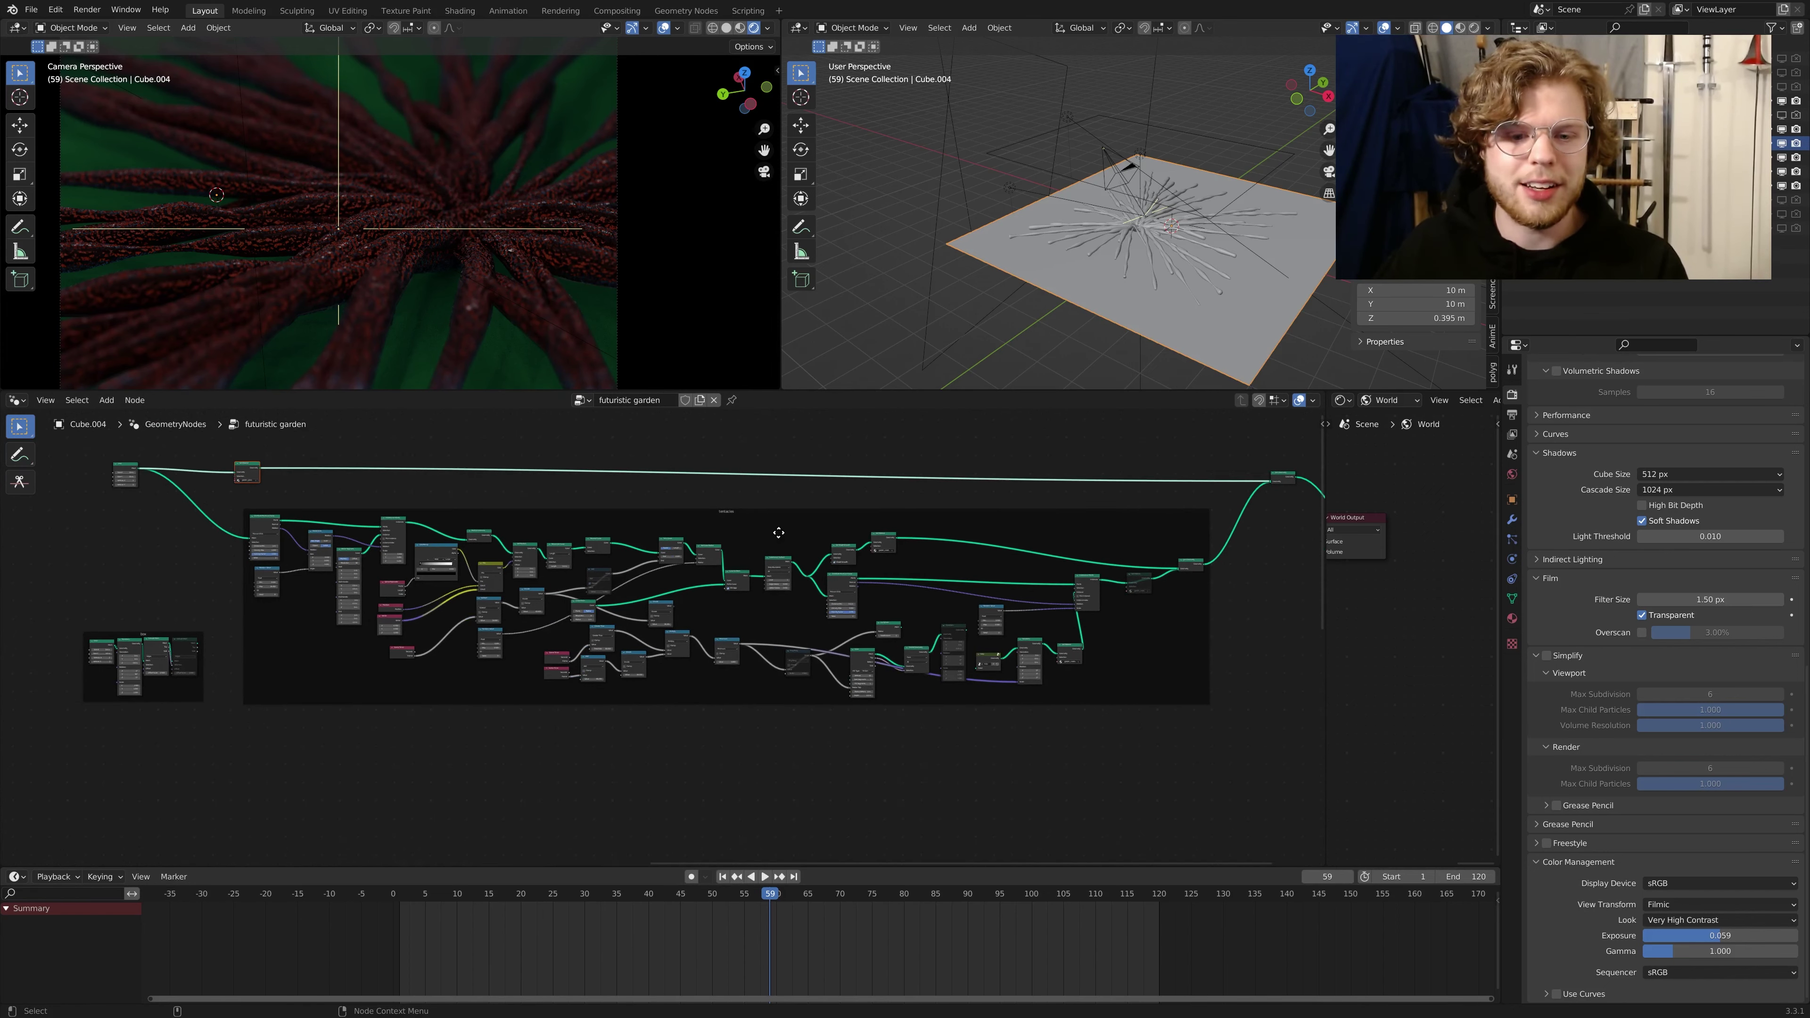
scroll(765, 581, up, 5)
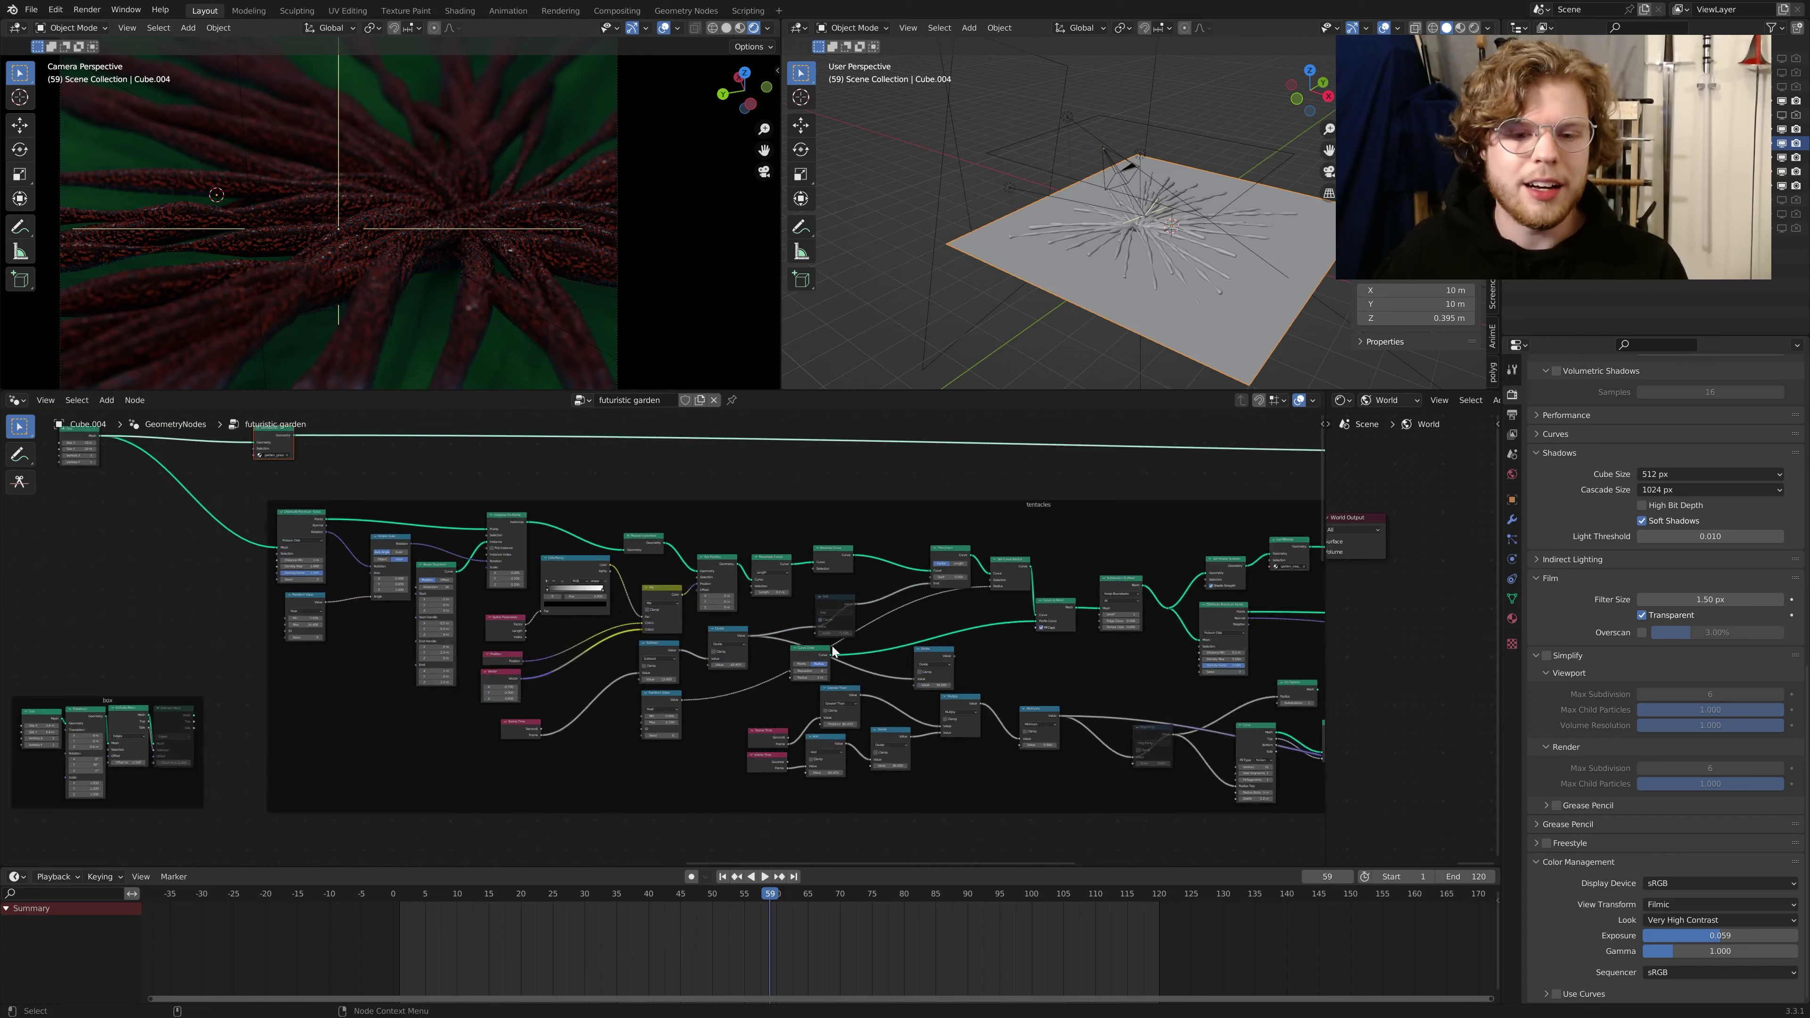
Step: Examine the Grid and Set Material nodes and follow their branch to the group output
middle_drag(731, 647, 917, 699)
middle_drag(569, 715, 834, 767)
scroll(835, 768, down, 1)
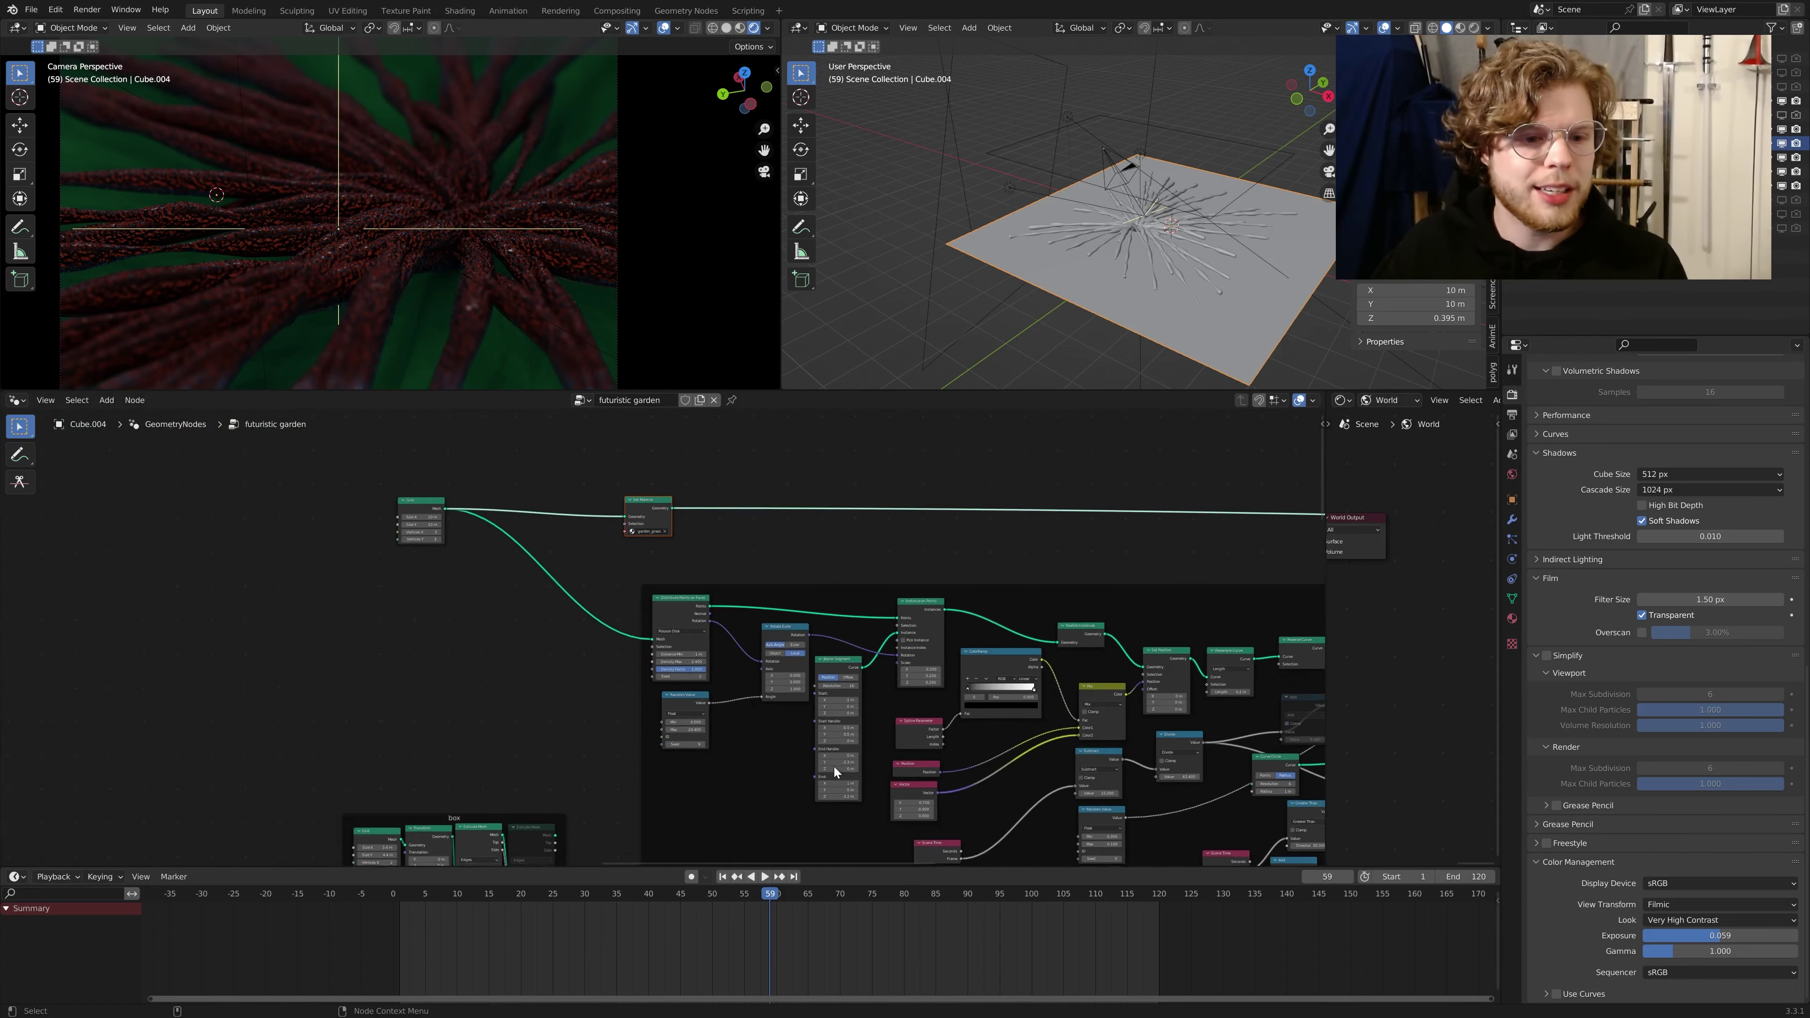
scroll(625, 642, up, 6)
middle_drag(625, 641, 644, 716)
scroll(645, 716, down, 8)
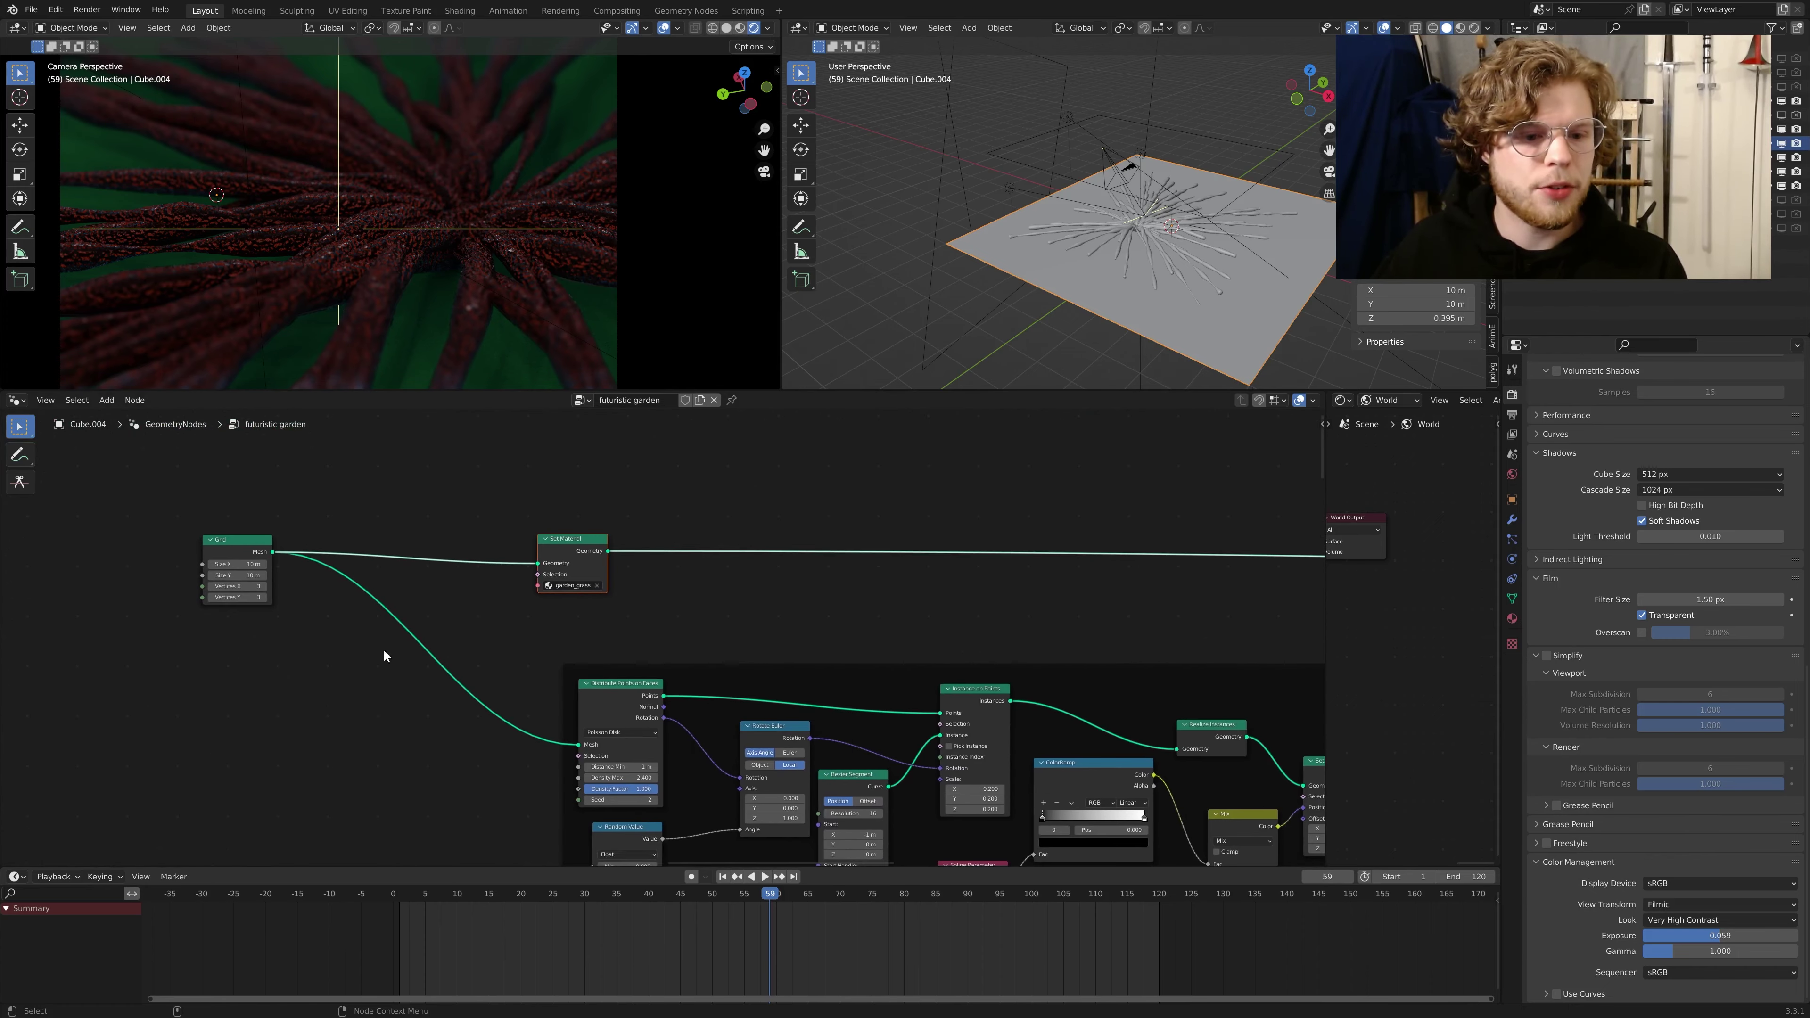
middle_drag(976, 647, 499, 685)
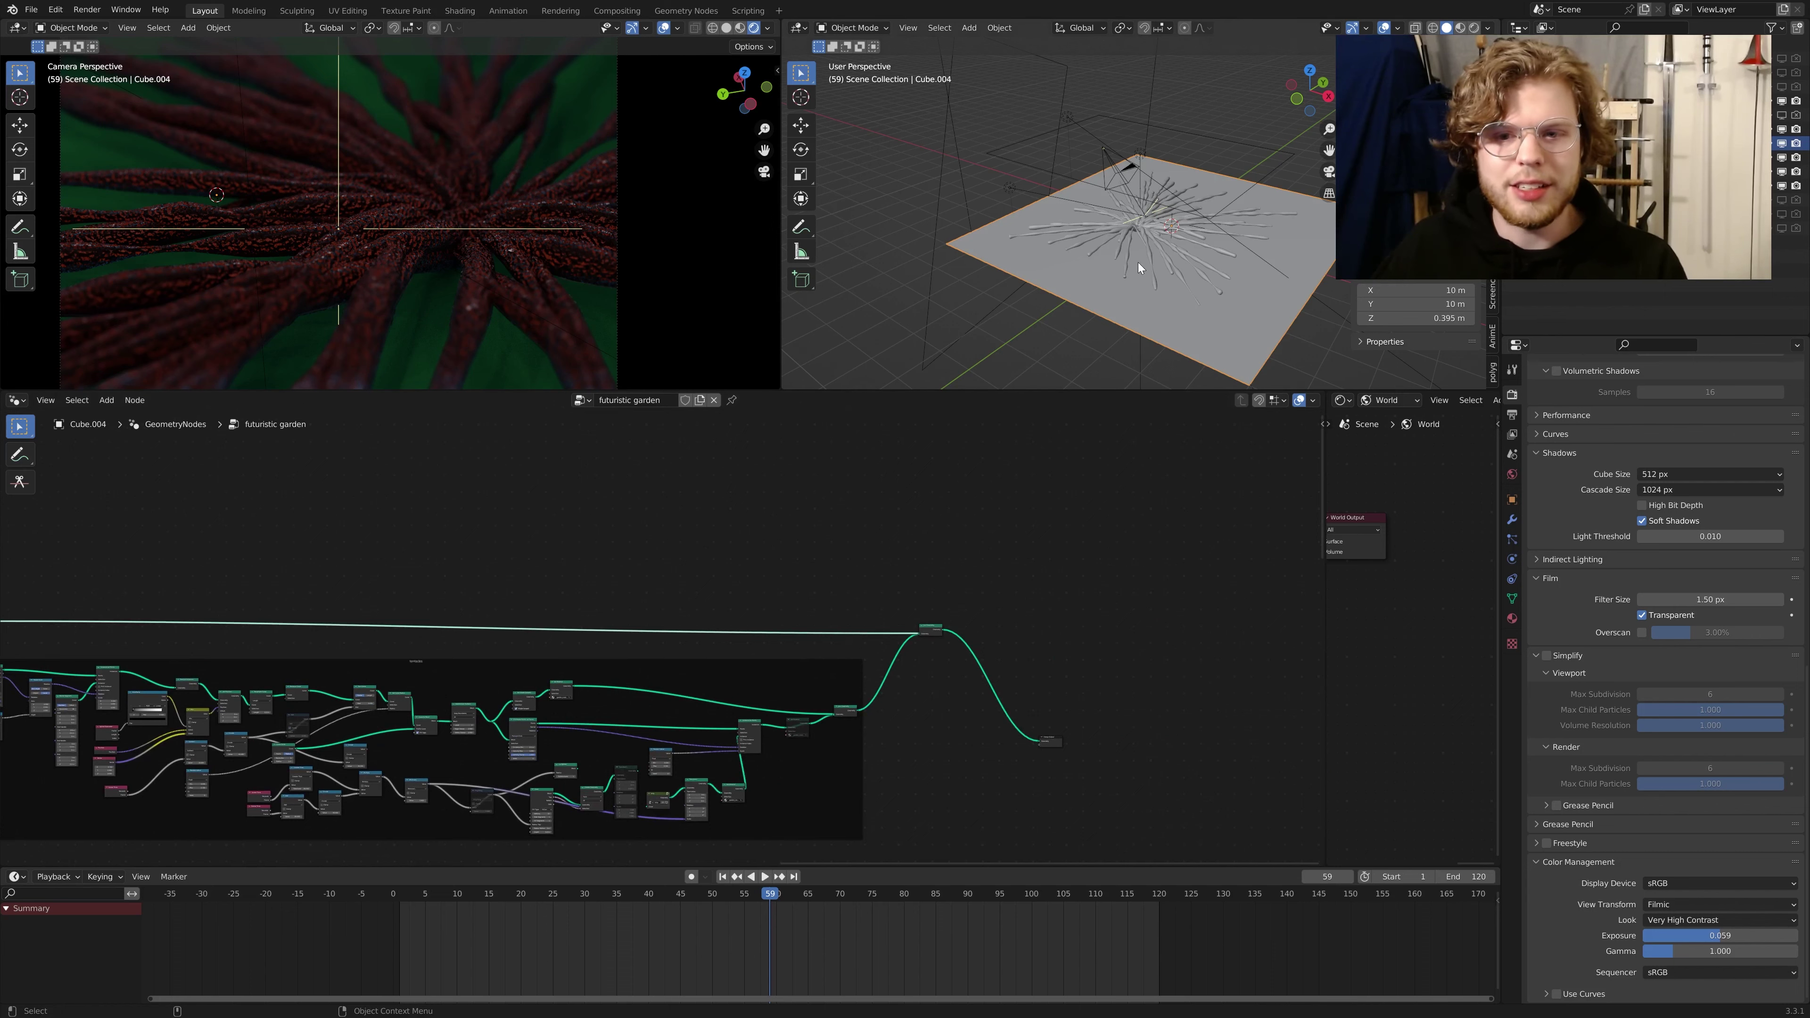
Step: Inspect the tentacles on the grid plane from a steeper angle in the 3D view
scroll(1034, 556, up, 6)
middle_drag(1111, 294, 1151, 321)
scroll(490, 681, down, 6)
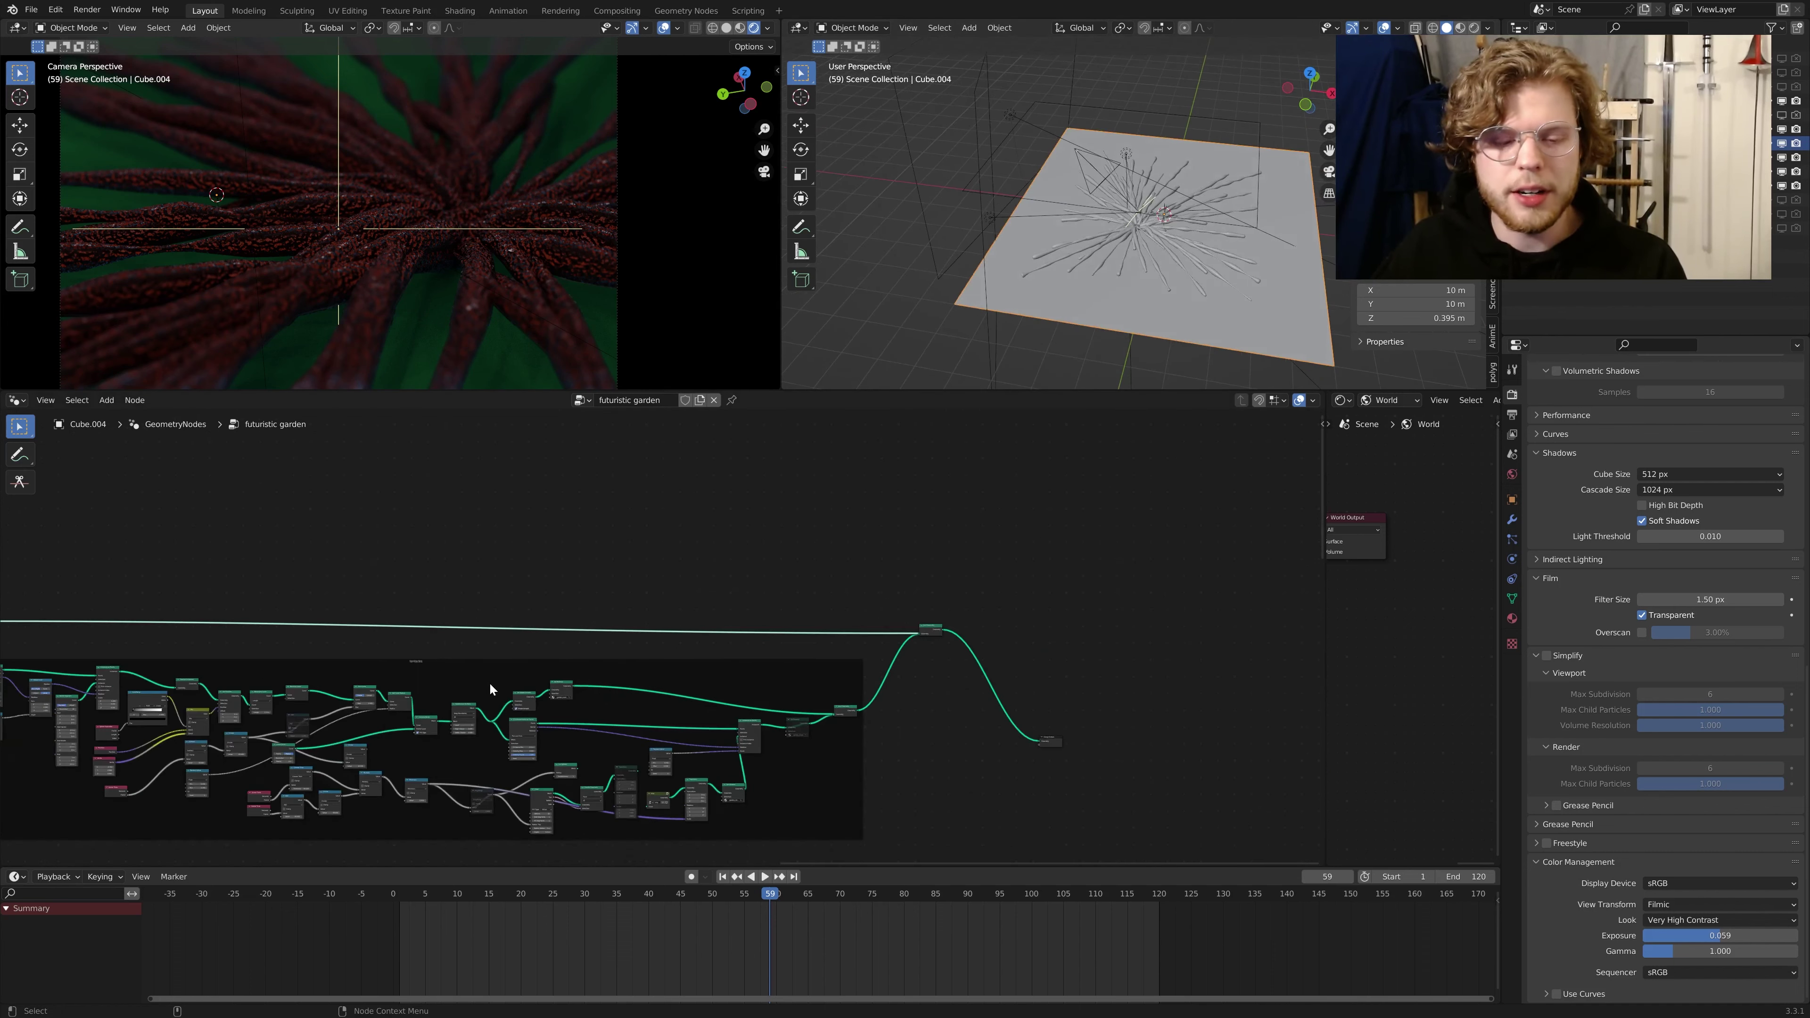
Step: Examine the Distribute Points on Faces, Rotate Euler, Bezier Segment and Instance on Points nodes that place the tentacle curves
scroll(490, 682, up, 8)
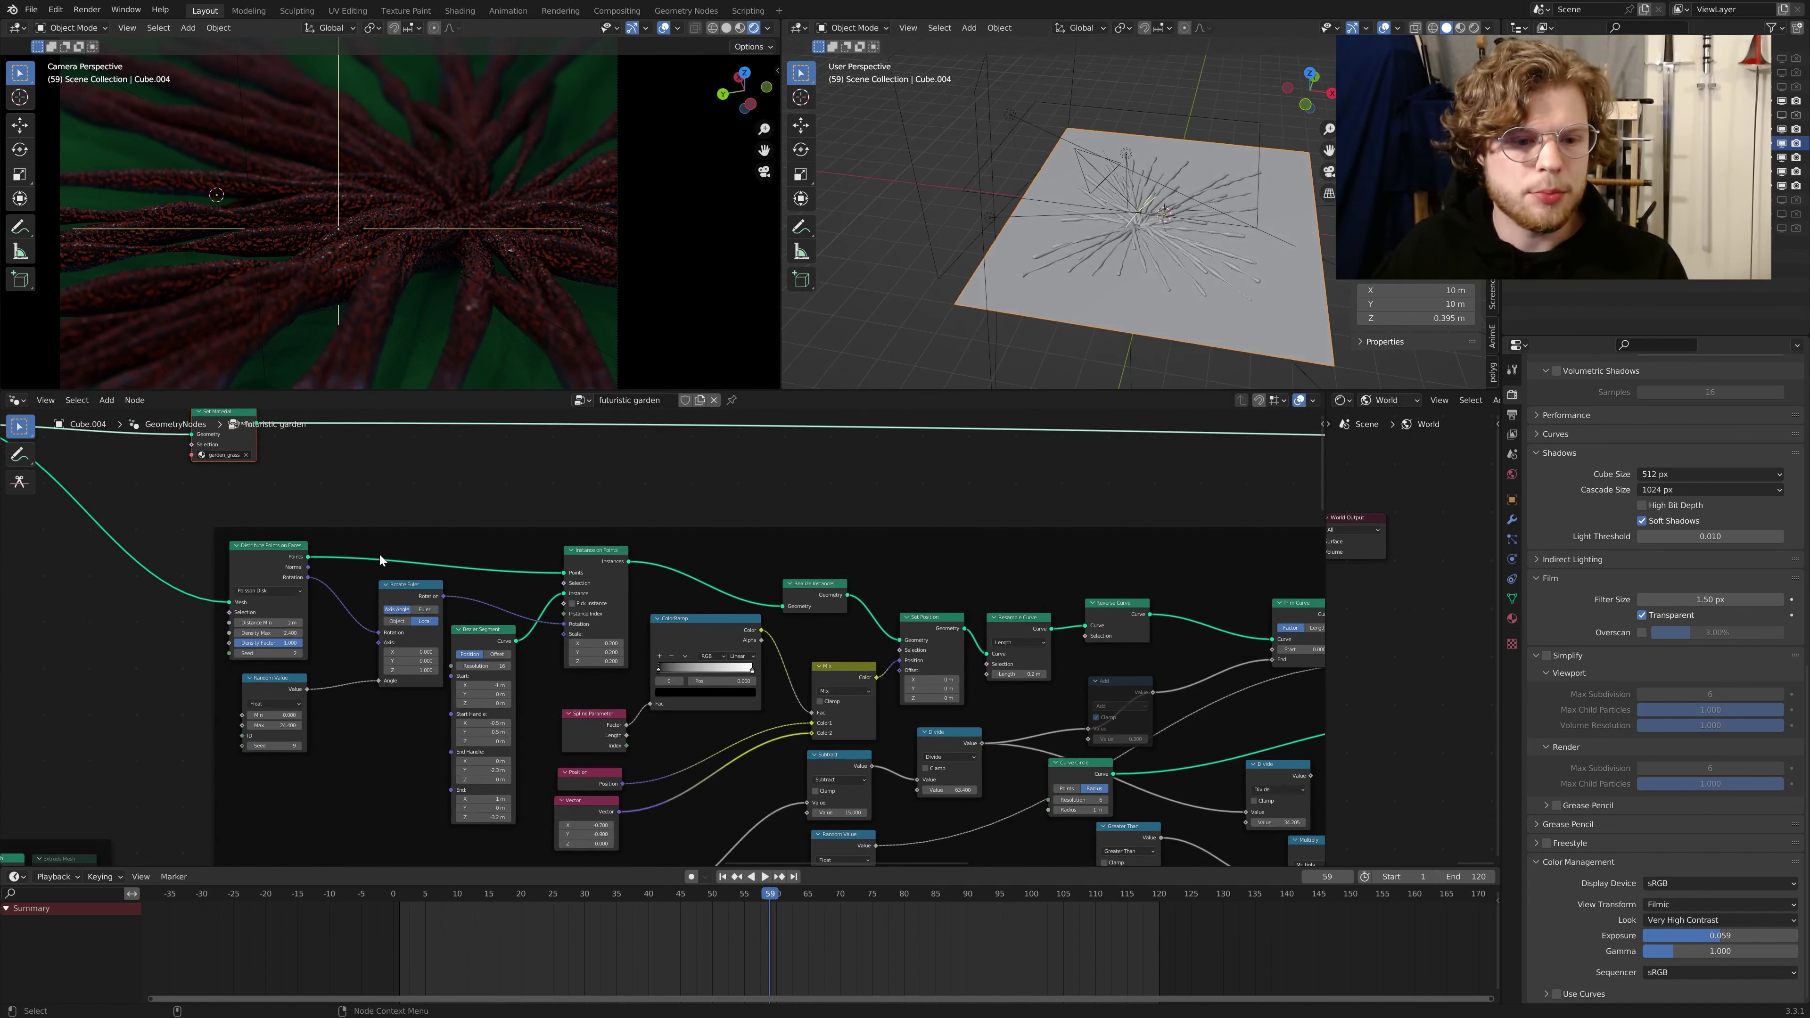
scroll(380, 560, up, 3)
middle_drag(384, 492, 474, 460)
scroll(474, 460, up, 1)
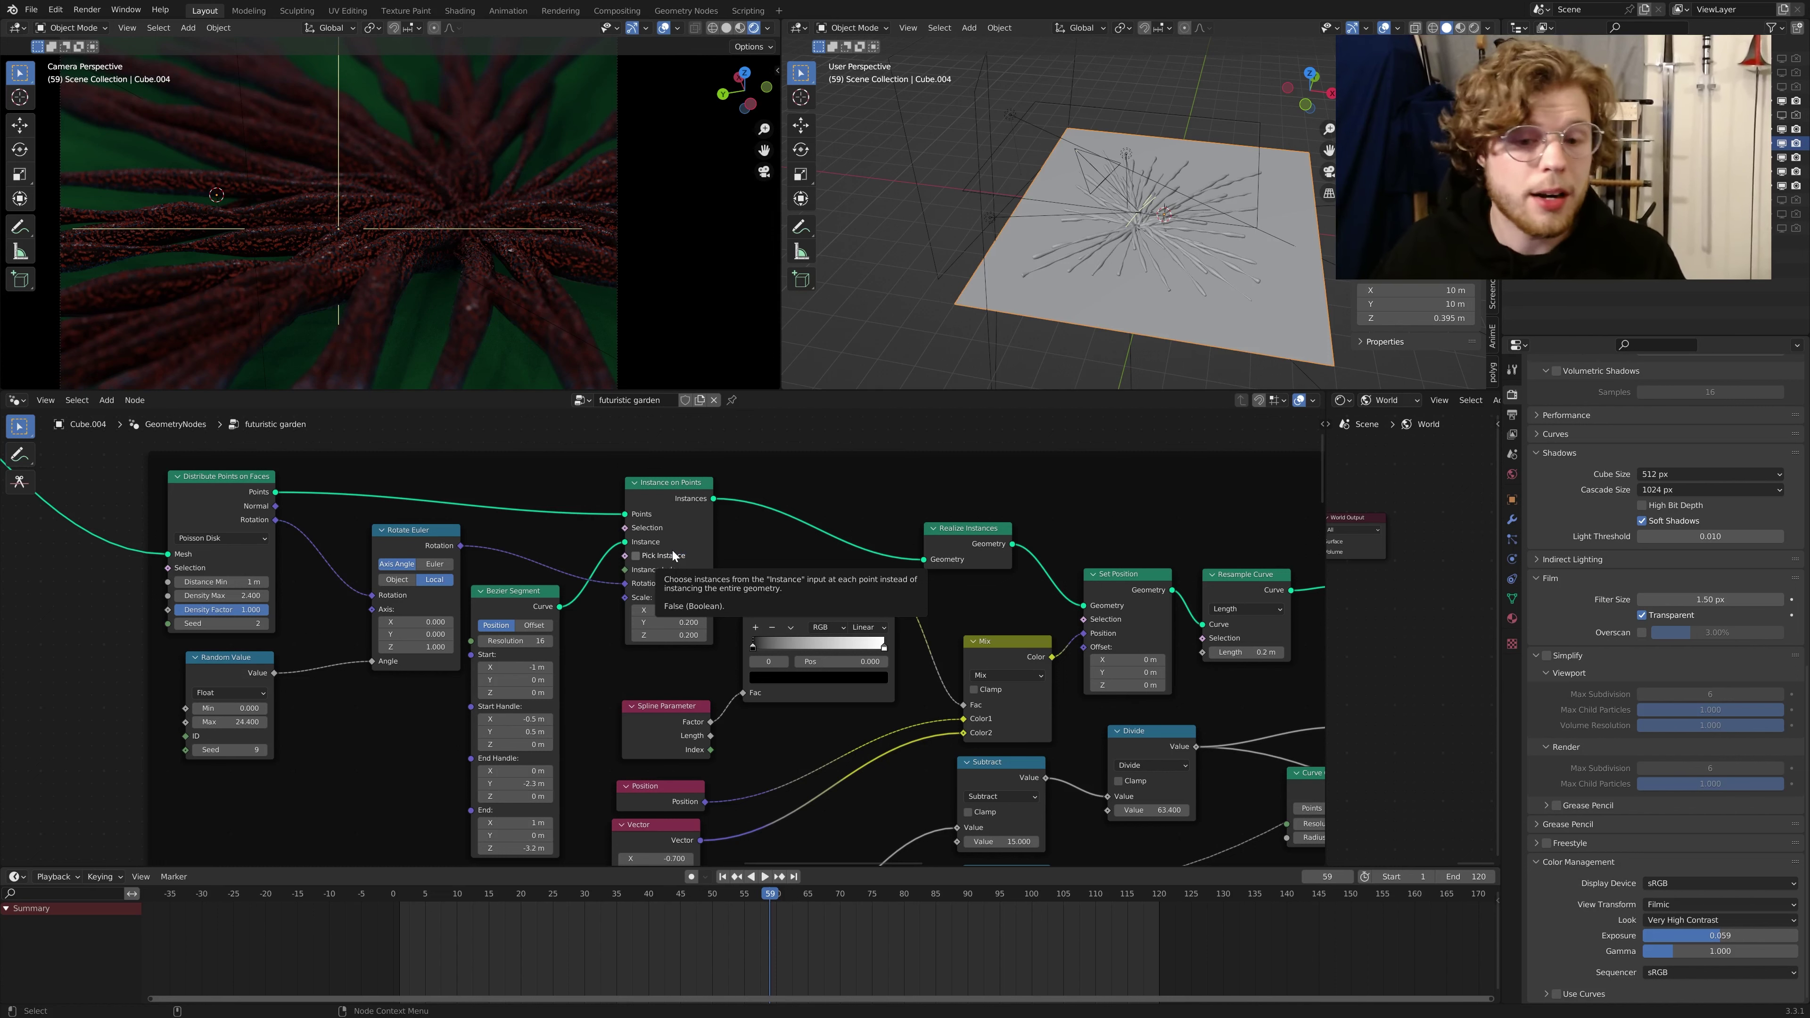
scroll(770, 672, down, 2)
middle_drag(770, 672, 581, 640)
scroll(737, 612, up, 1)
middle_drag(737, 612, 698, 644)
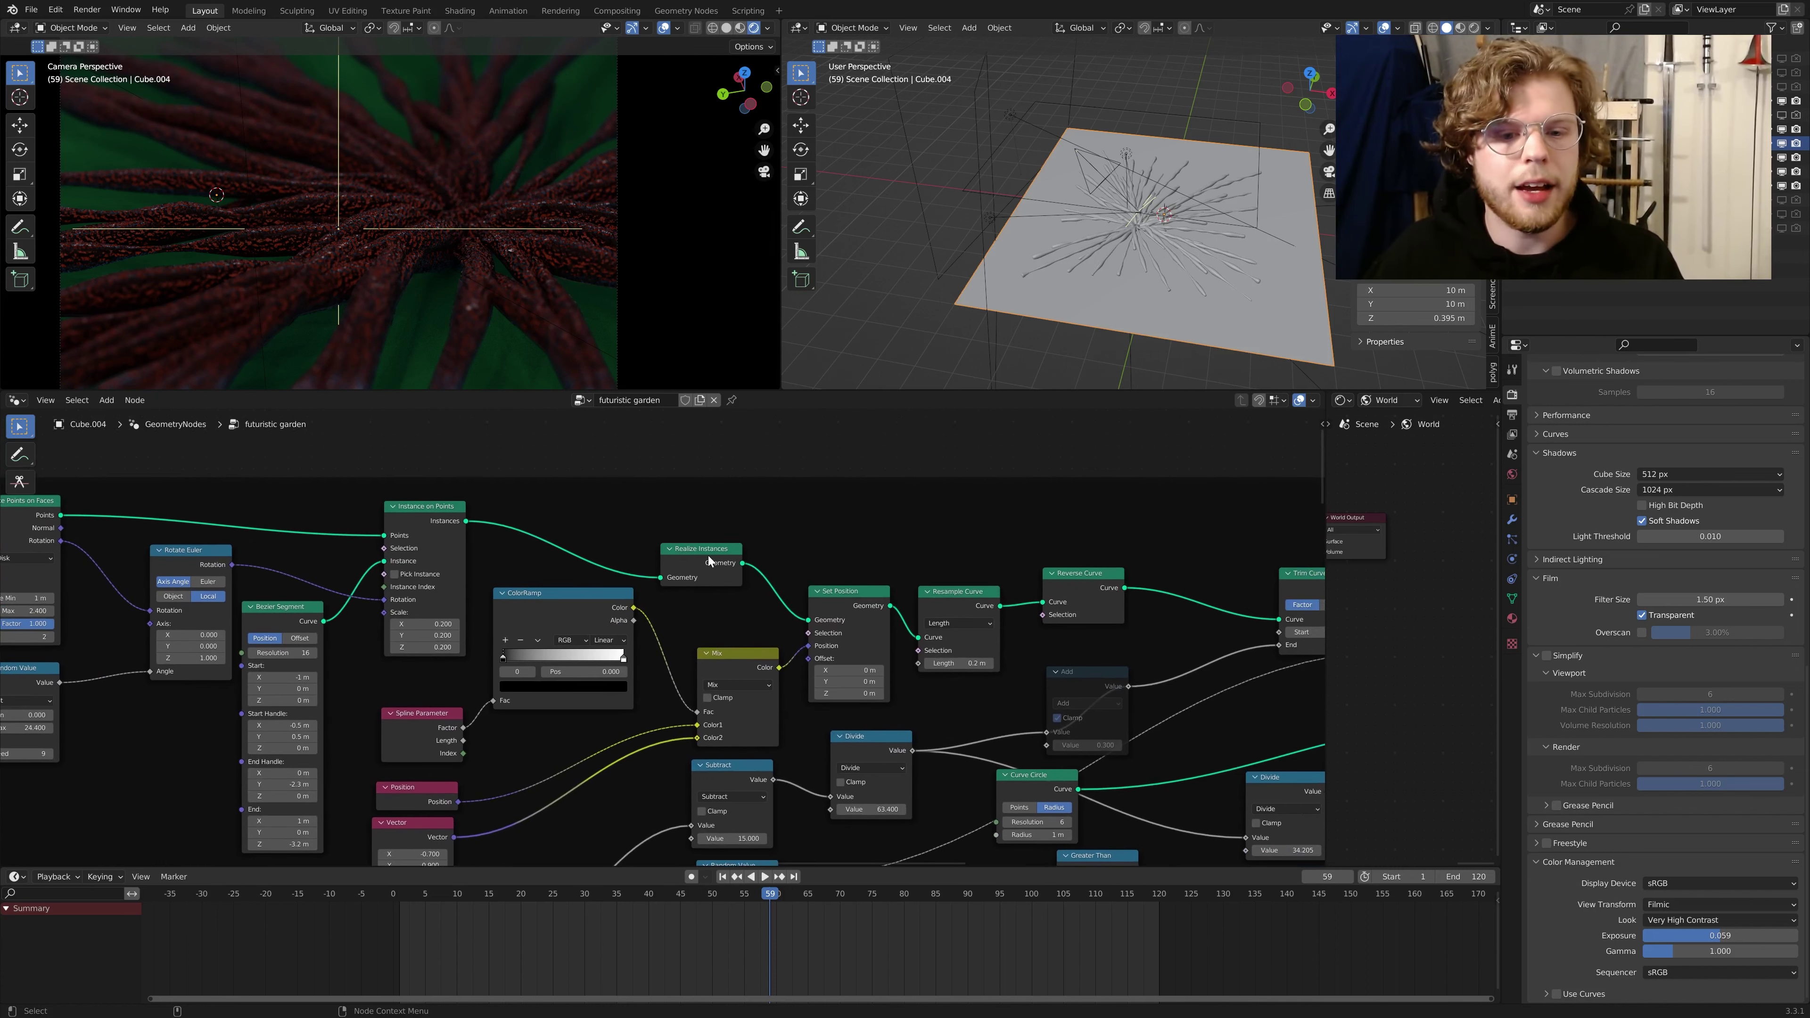
Step: Reposition the Realize Instances node closer to the Instance on Points node
drag(708, 556, 649, 541)
middle_drag(751, 569, 680, 528)
middle_drag(770, 580, 859, 561)
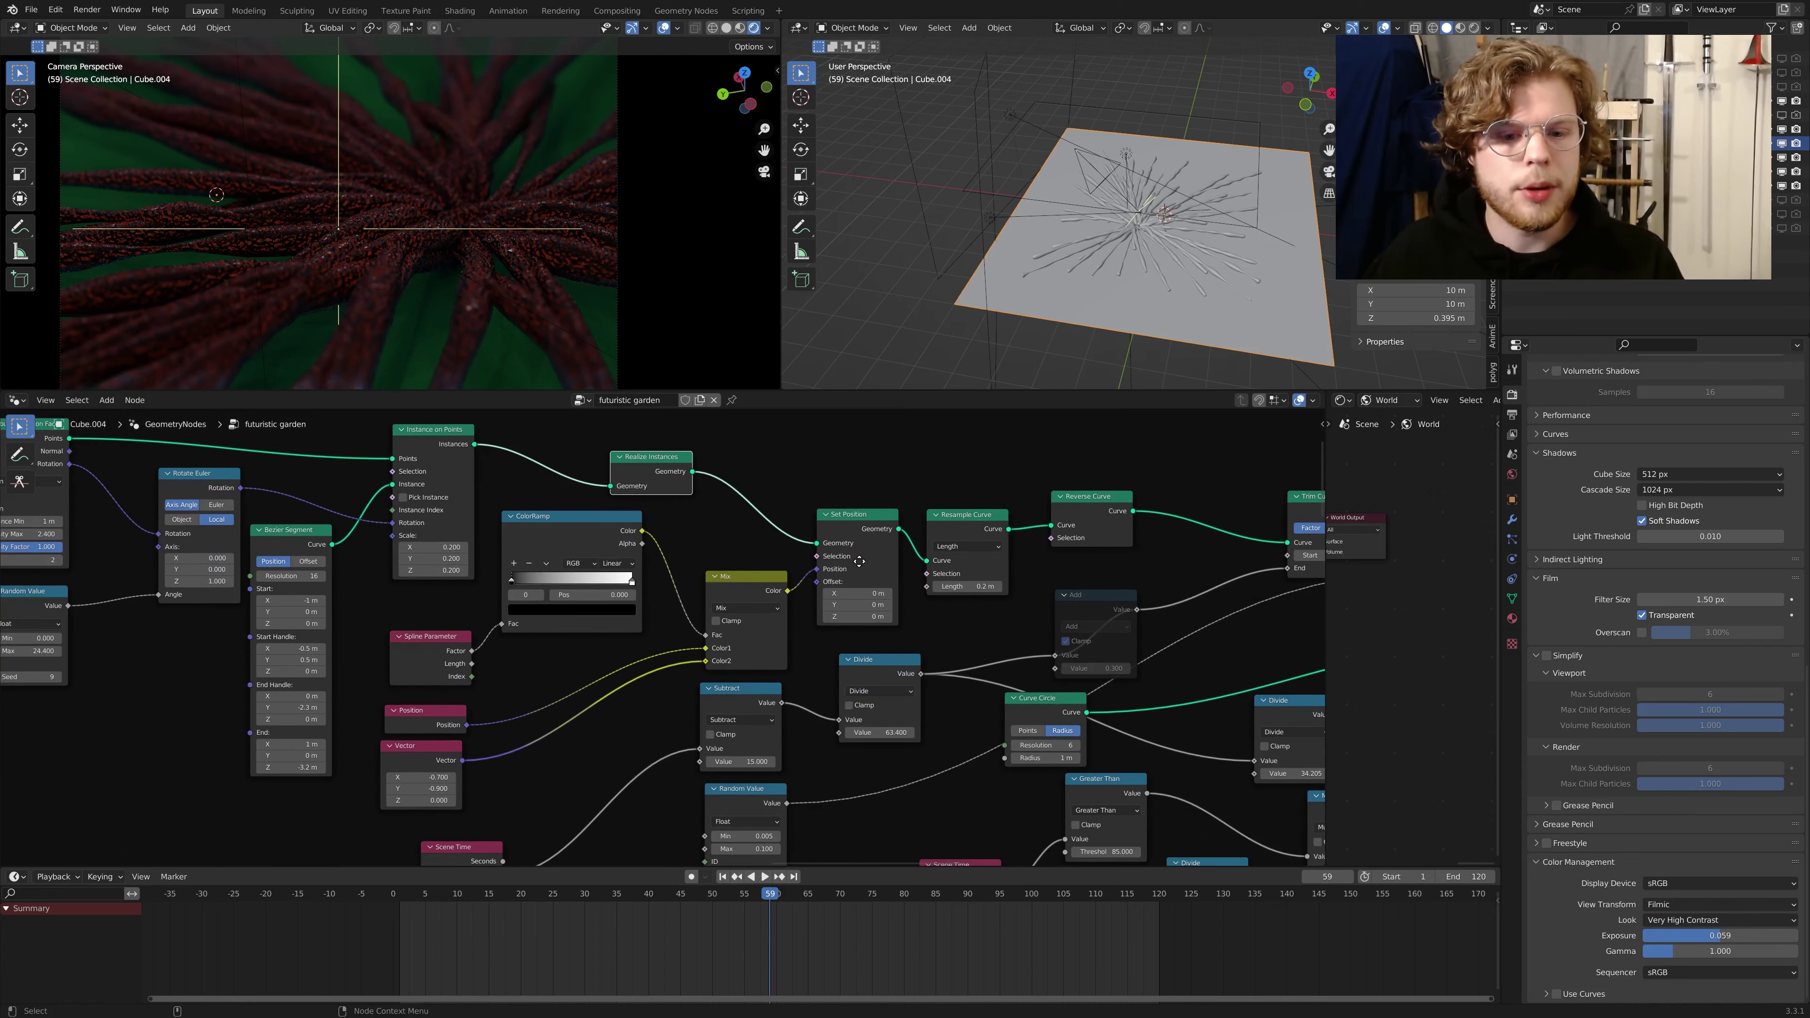
Step: Try a different X value in the Vector node feeding the Mix node, and undo that change
middle_drag(669, 684, 768, 610)
middle_drag(599, 652, 796, 634)
scroll(655, 606, up, 5)
scroll(796, 634, up, 2)
mouse_move(631, 652)
mouse_down()
mouse_move(603, 652)
mouse_move(631, 652)
mouse_up()
key(ctrl+z)
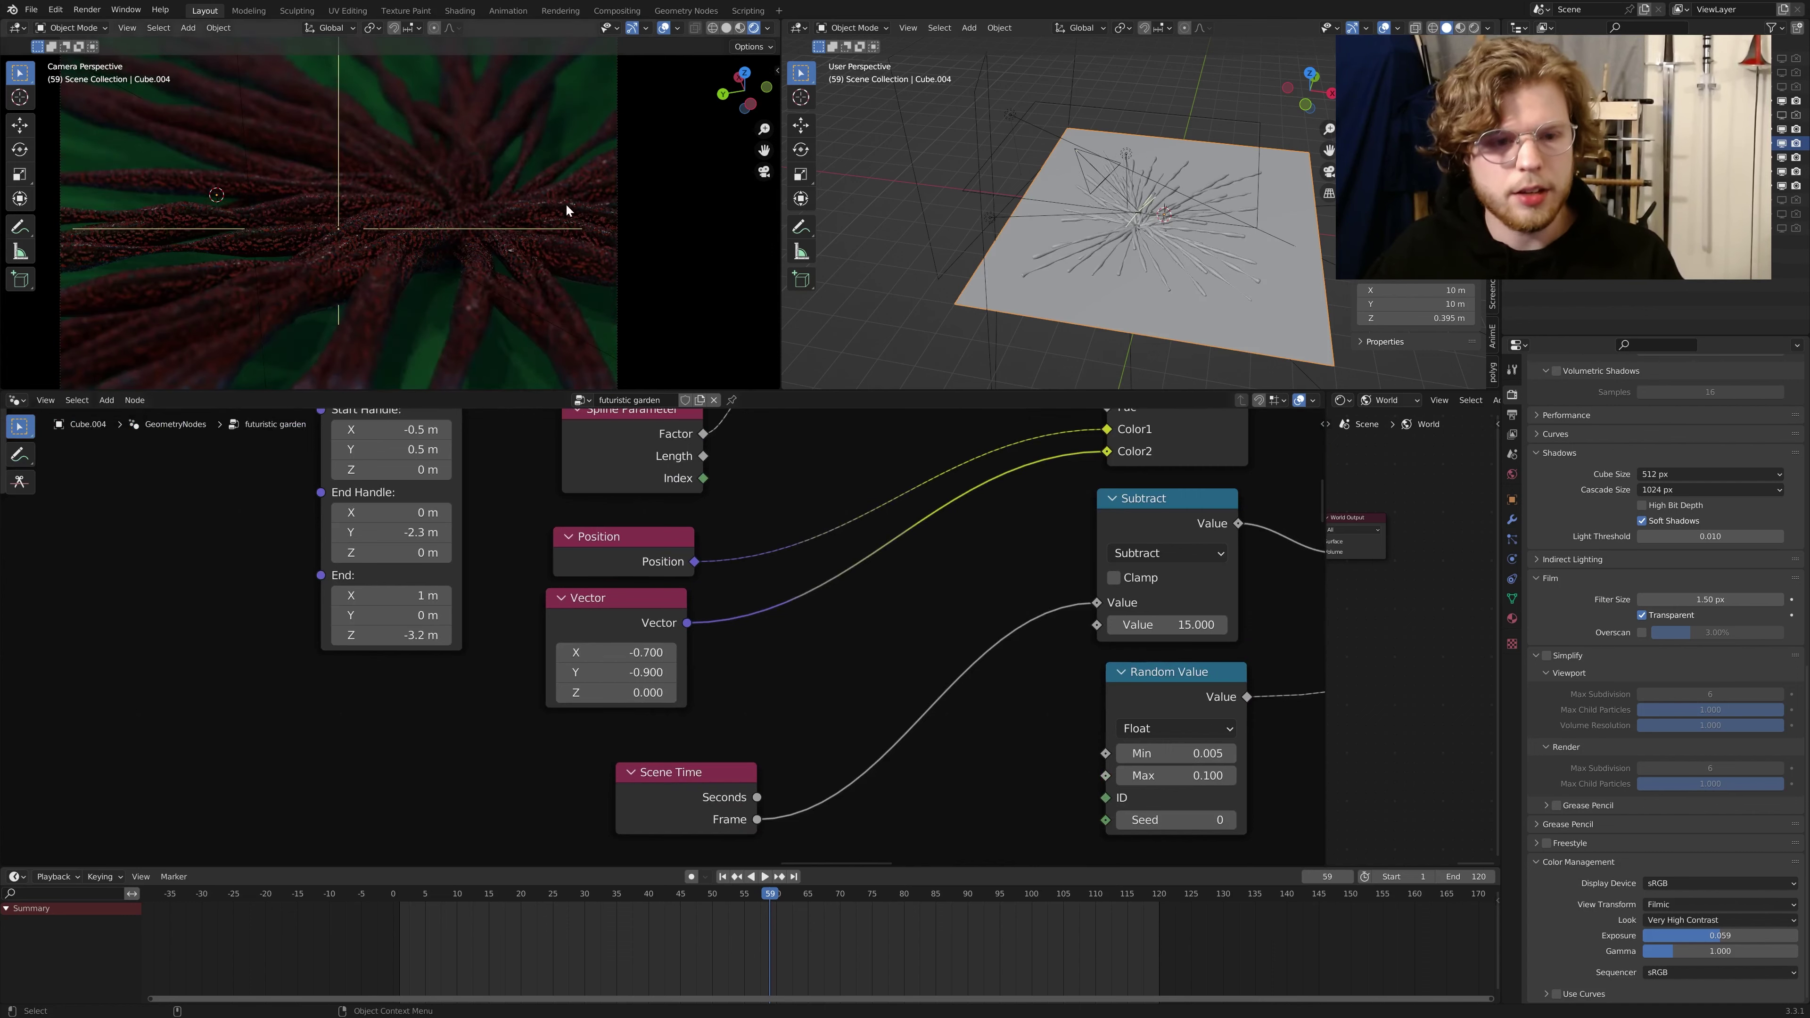
Step: Nudge the Resample Curve and Reverse Curve nodes within the tentacles frame
scroll(846, 614, down, 4)
scroll(699, 687, up, 6)
middle_drag(787, 627, 736, 697)
drag(688, 566, 687, 549)
scroll(820, 628, down, 3)
middle_drag(824, 633, 725, 653)
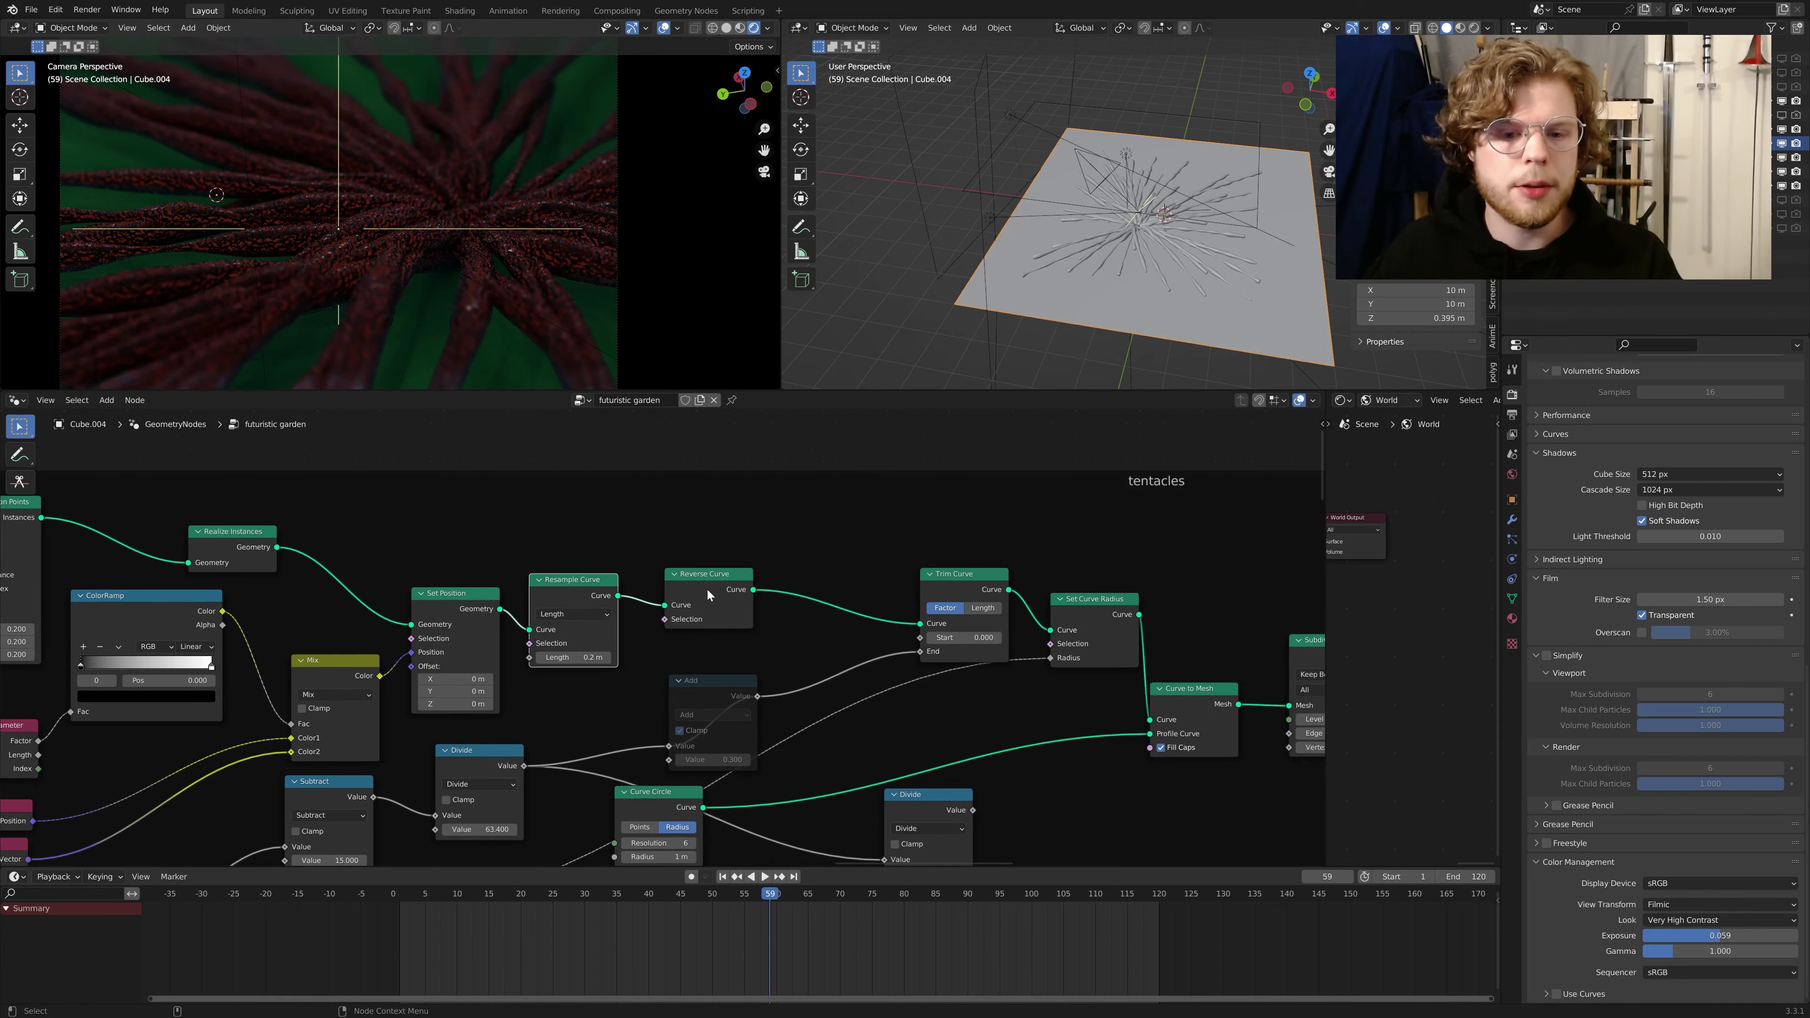
drag(710, 591, 720, 589)
middle_drag(833, 633, 757, 624)
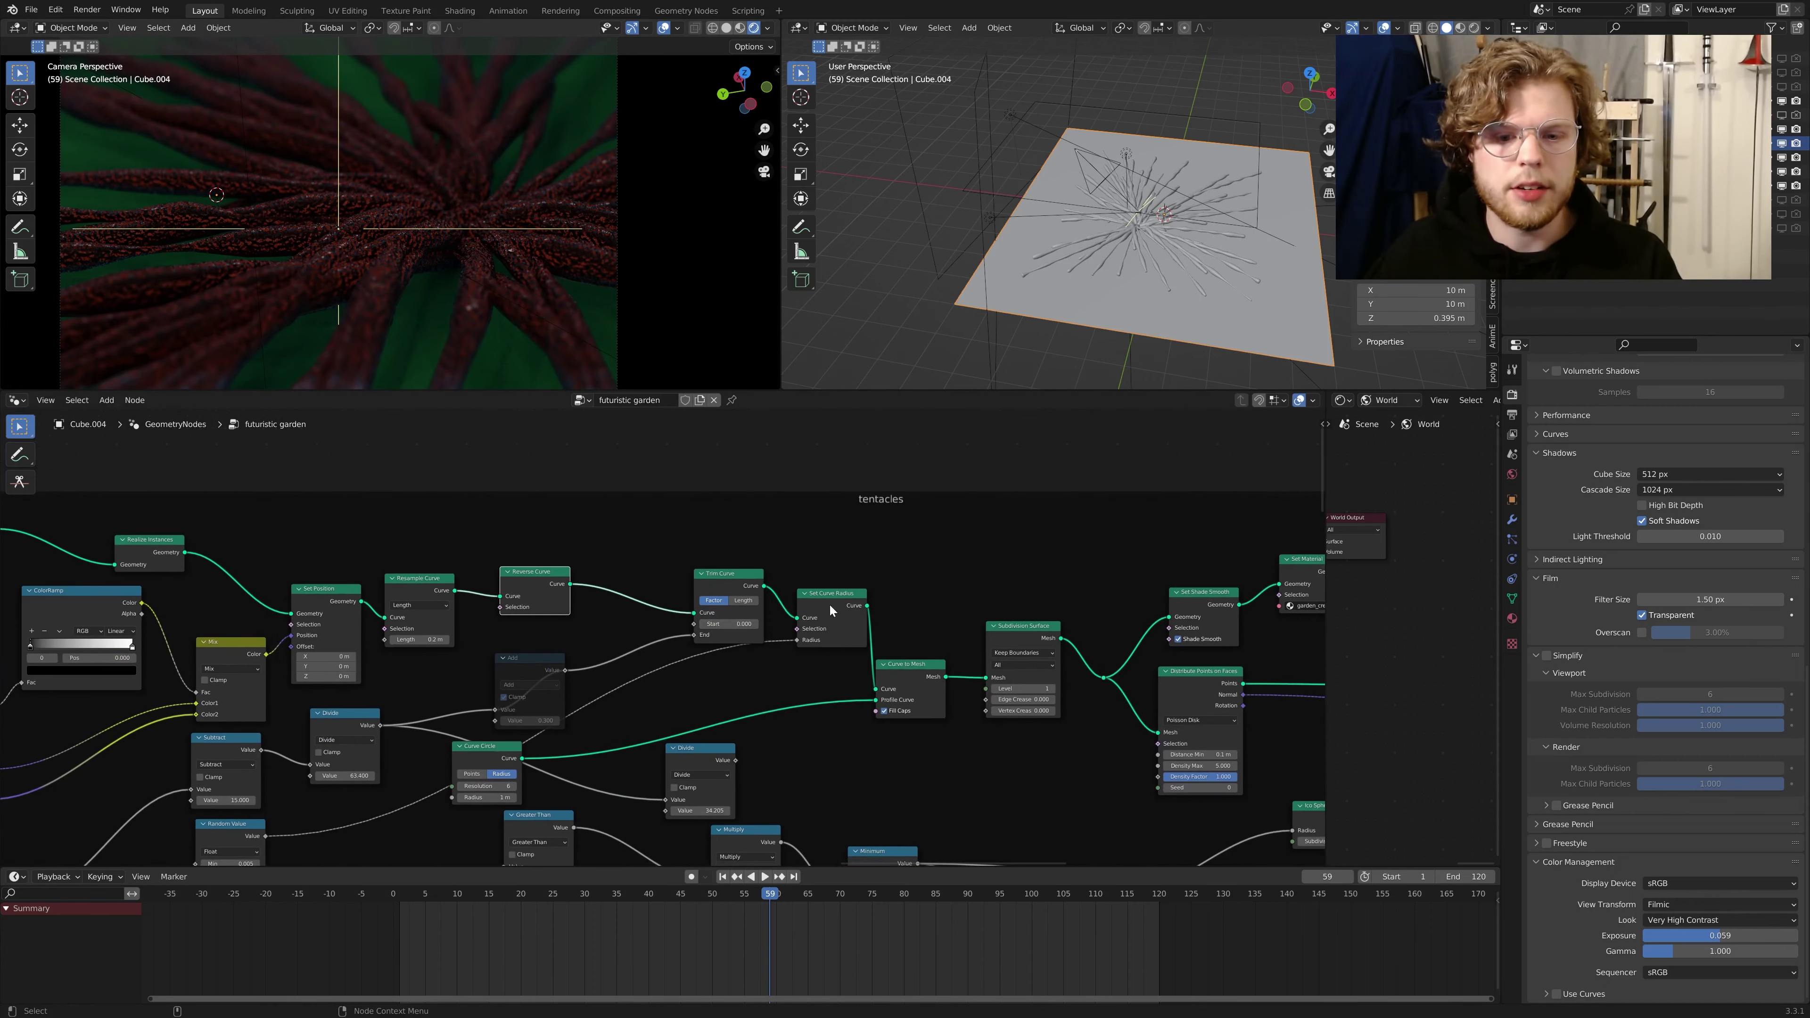
Step: Nudge the Set Curve Radius node and move the Trim Curve node closer to Reverse Curve
drag(830, 606, 838, 601)
scroll(836, 613, up, 4)
middle_drag(833, 624, 836, 638)
drag(767, 571, 731, 562)
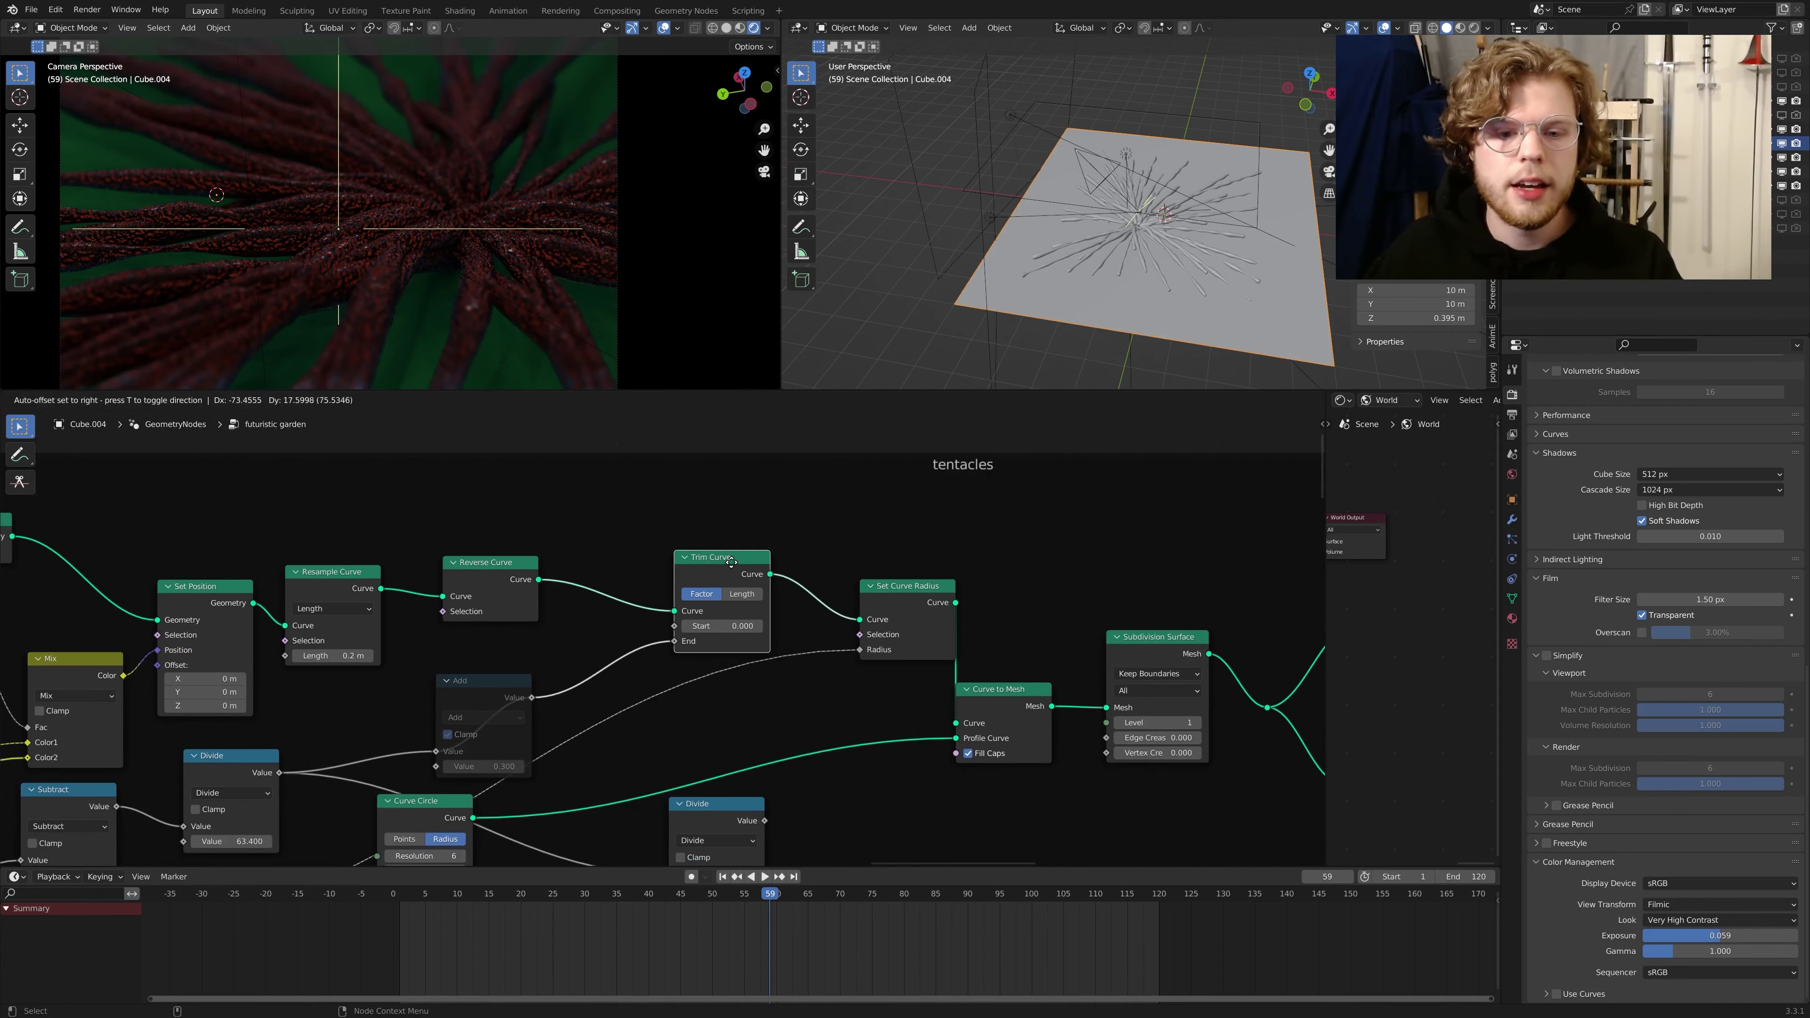
Step: Slightly reposition the Curve to Mesh node and the Set Curve Radius node before it
scroll(891, 646, down, 5)
middle_drag(927, 652, 720, 624)
drag(767, 655, 780, 643)
middle_drag(759, 634, 703, 621)
scroll(670, 617, up, 3)
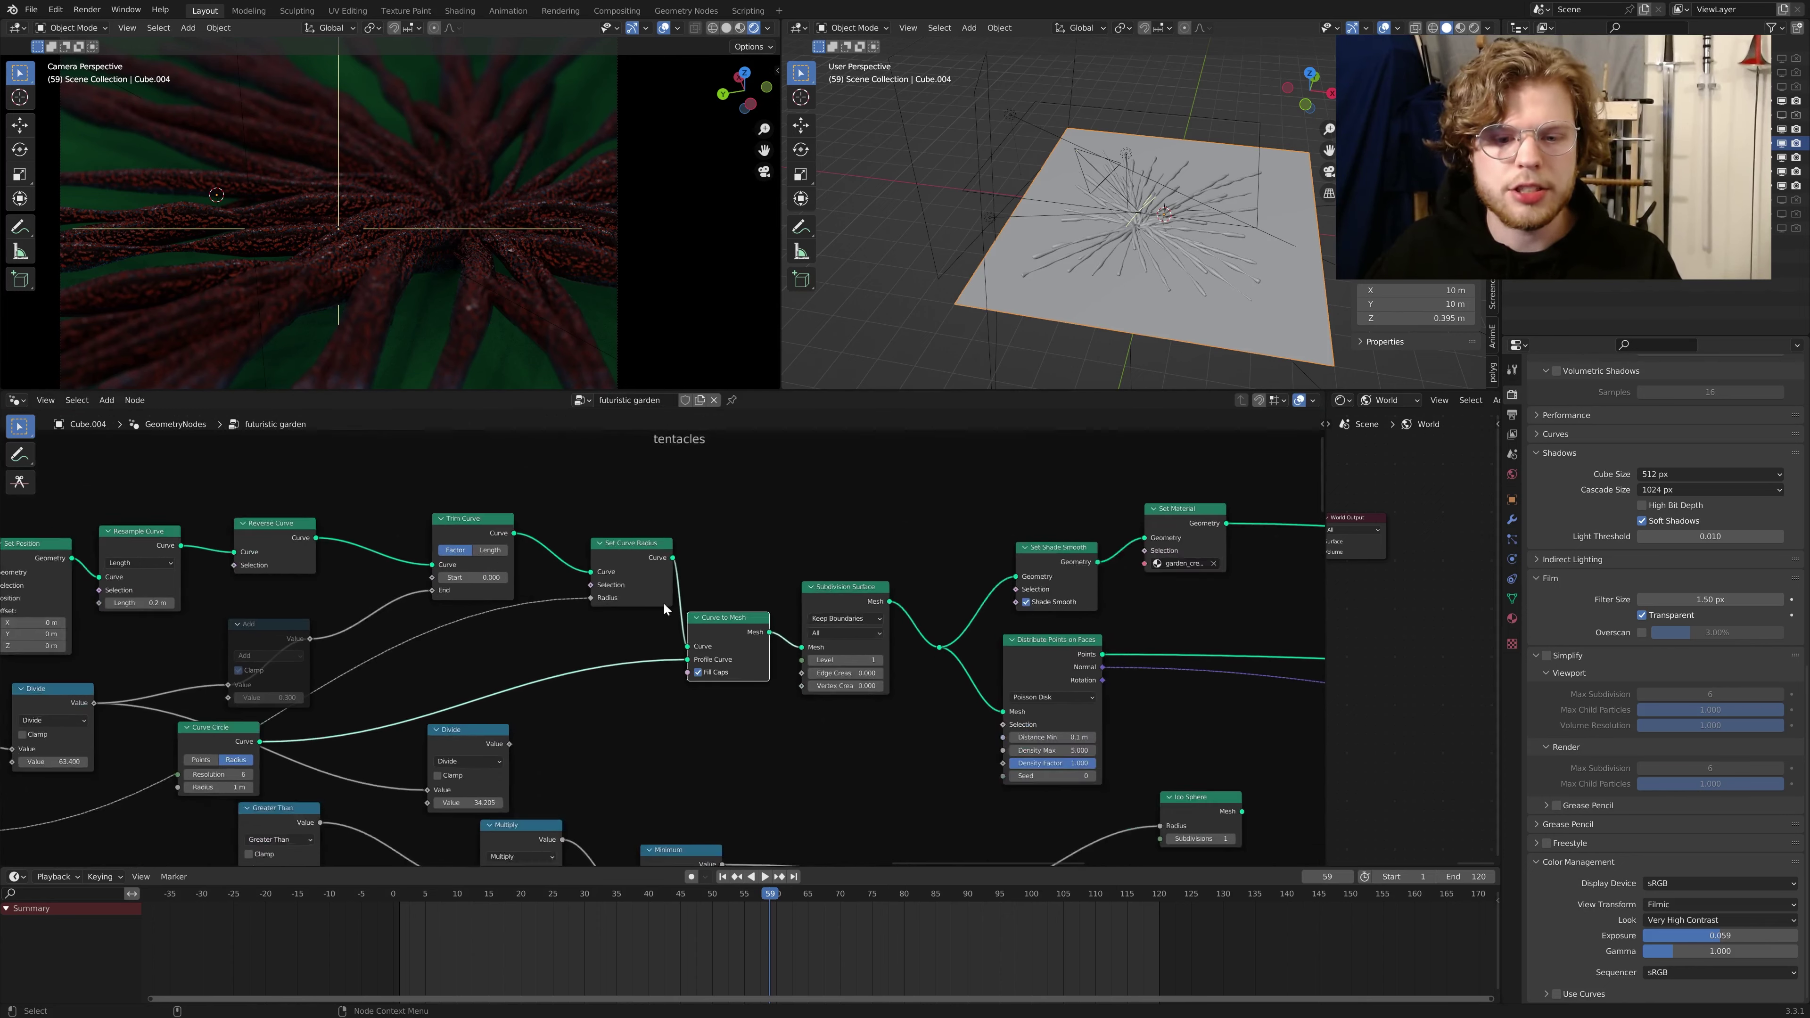
scroll(663, 604, up, 2)
drag(643, 545, 629, 553)
Step: Examine the nodes after Subdivision Surface, including Set Shade Smooth, Set Material and the second point distribution with its instances
middle_drag(831, 599, 780, 567)
scroll(781, 569, down, 6)
middle_drag(948, 606, 652, 646)
scroll(619, 617, up, 8)
scroll(916, 665, down, 6)
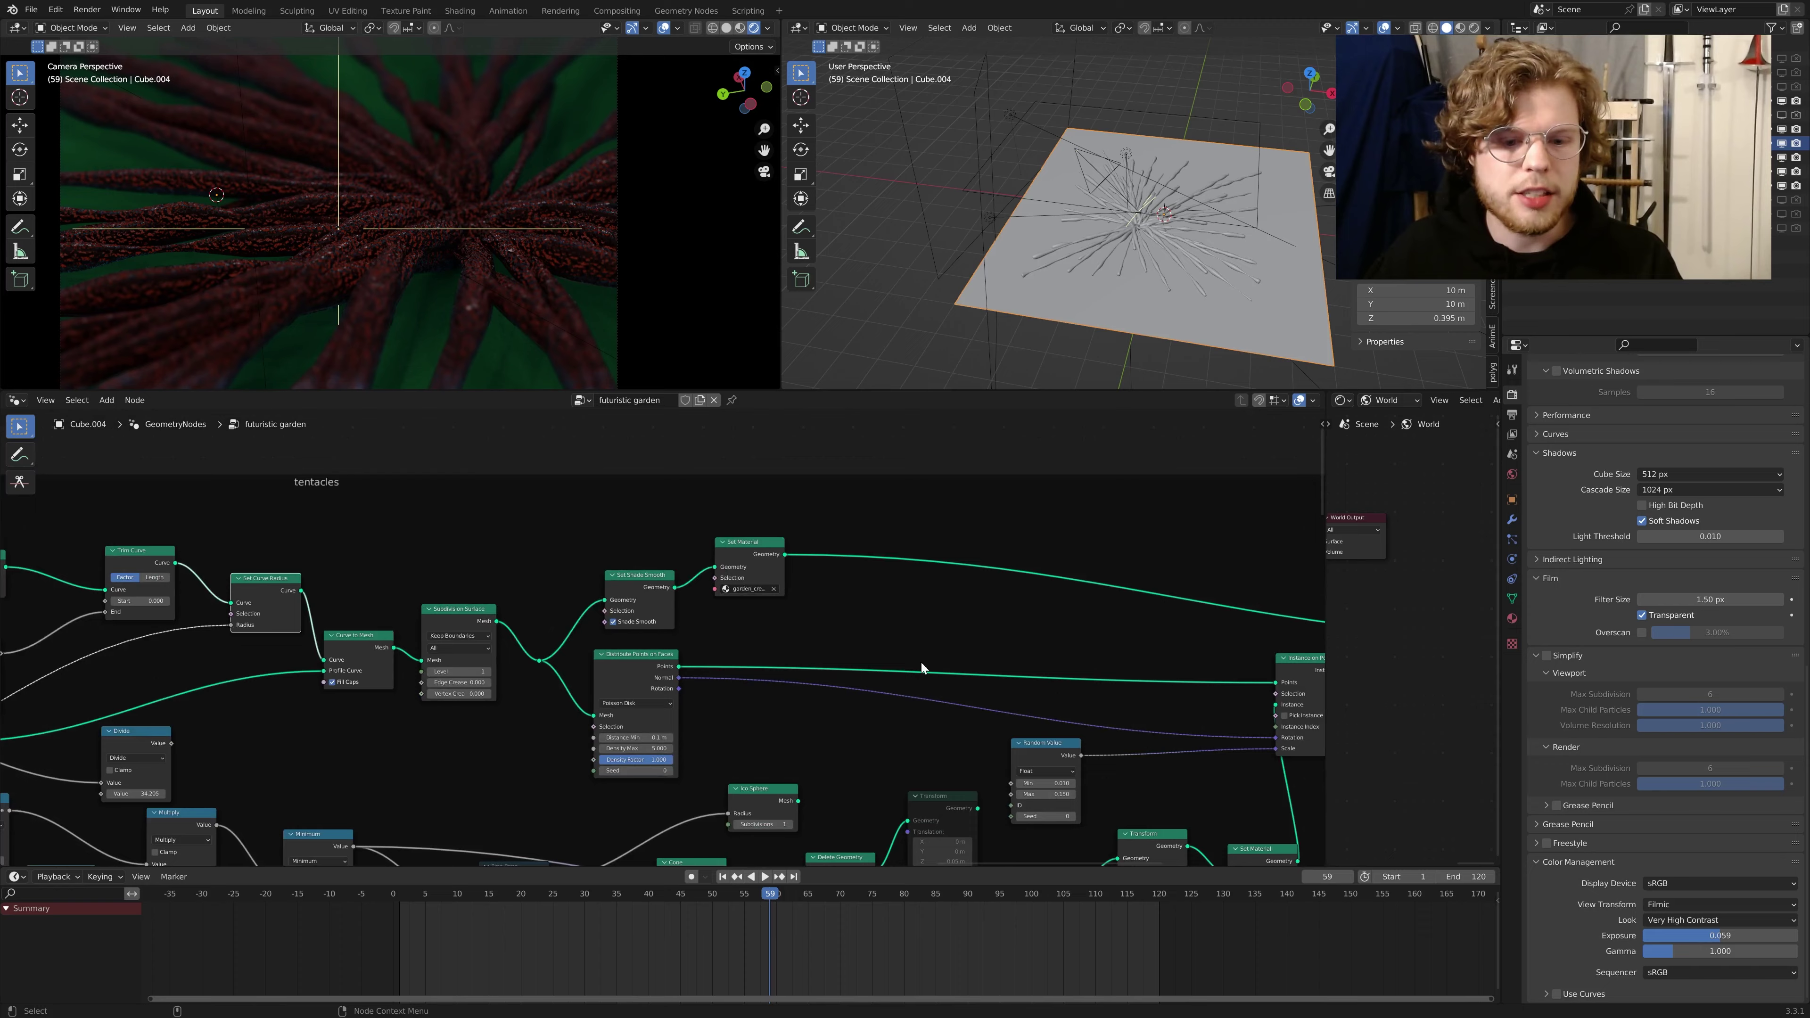
middle_drag(1001, 692, 577, 668)
scroll(1091, 757, down, 6)
Step: Scrub the animation back to frame 19 and bring the tentacle curve nodes into view
middle_drag(402, 713, 837, 758)
drag(768, 897, 514, 867)
ctrl+middle_drag(841, 542, 747, 648)
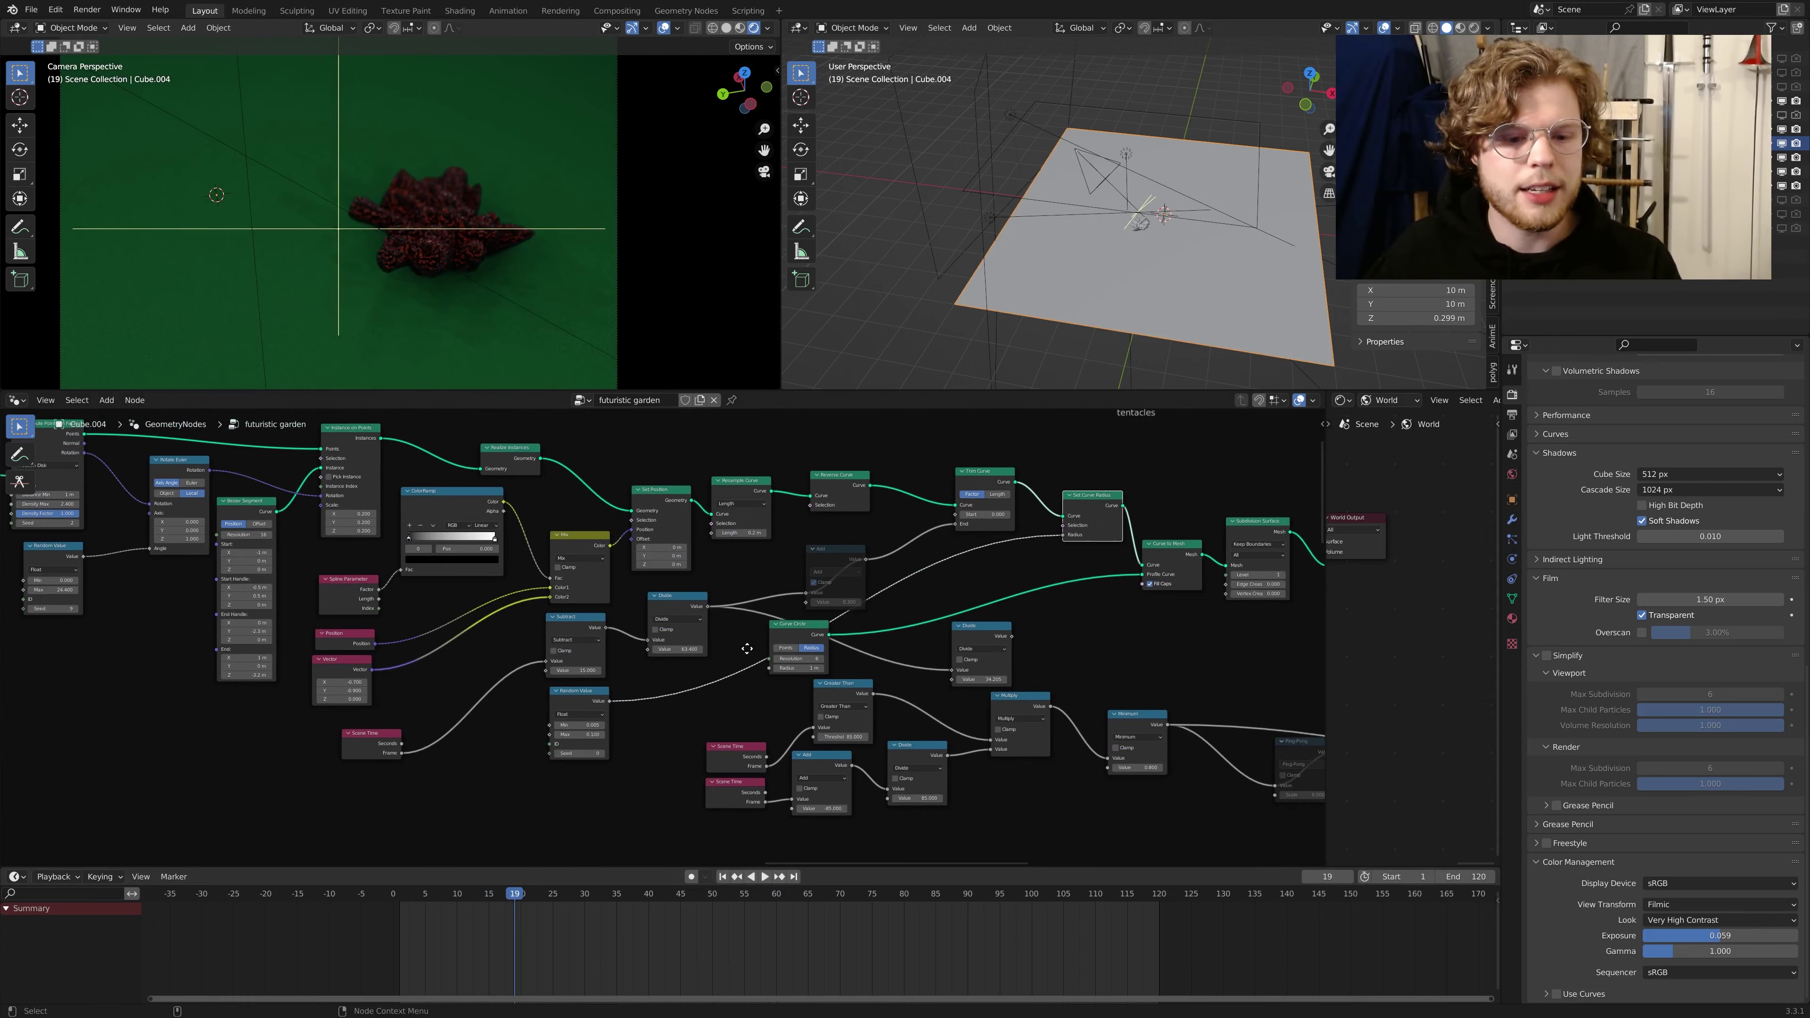
Step: Play the tentacle growth animation, rewind to about frame 14 and replay it up to frame 54
scroll(736, 711, up, 2)
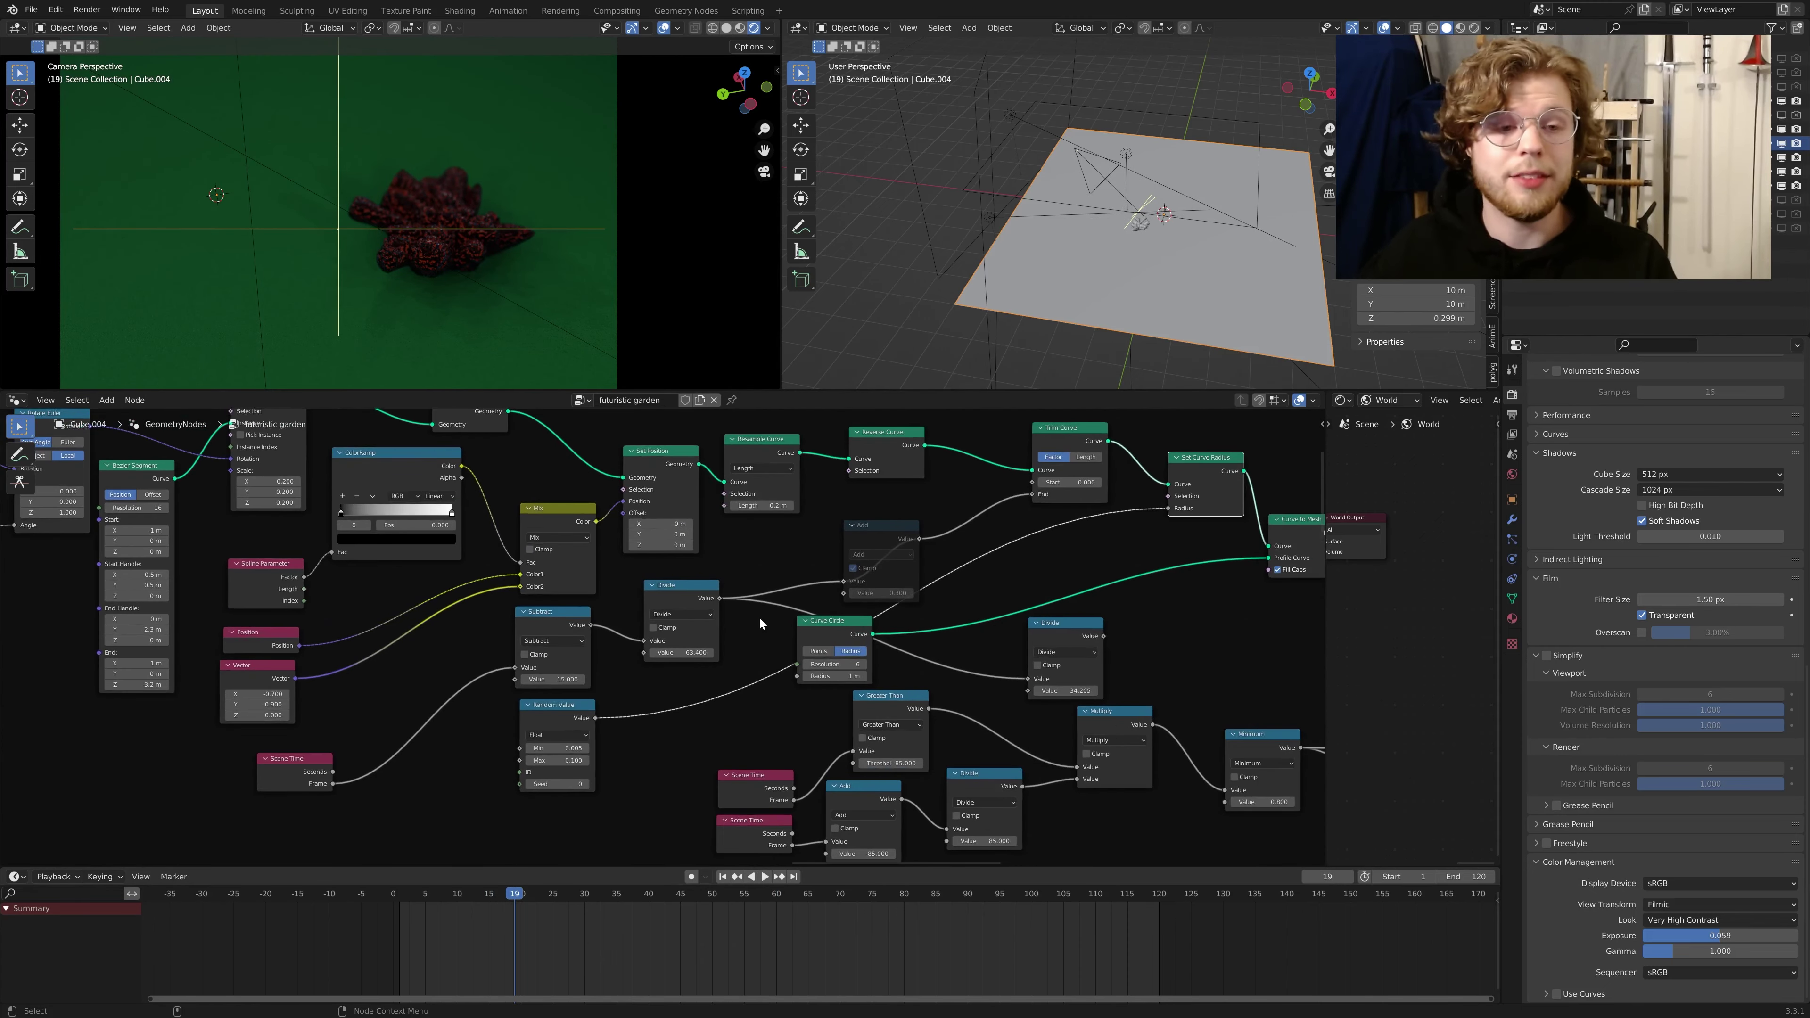
key(space)
key(space)
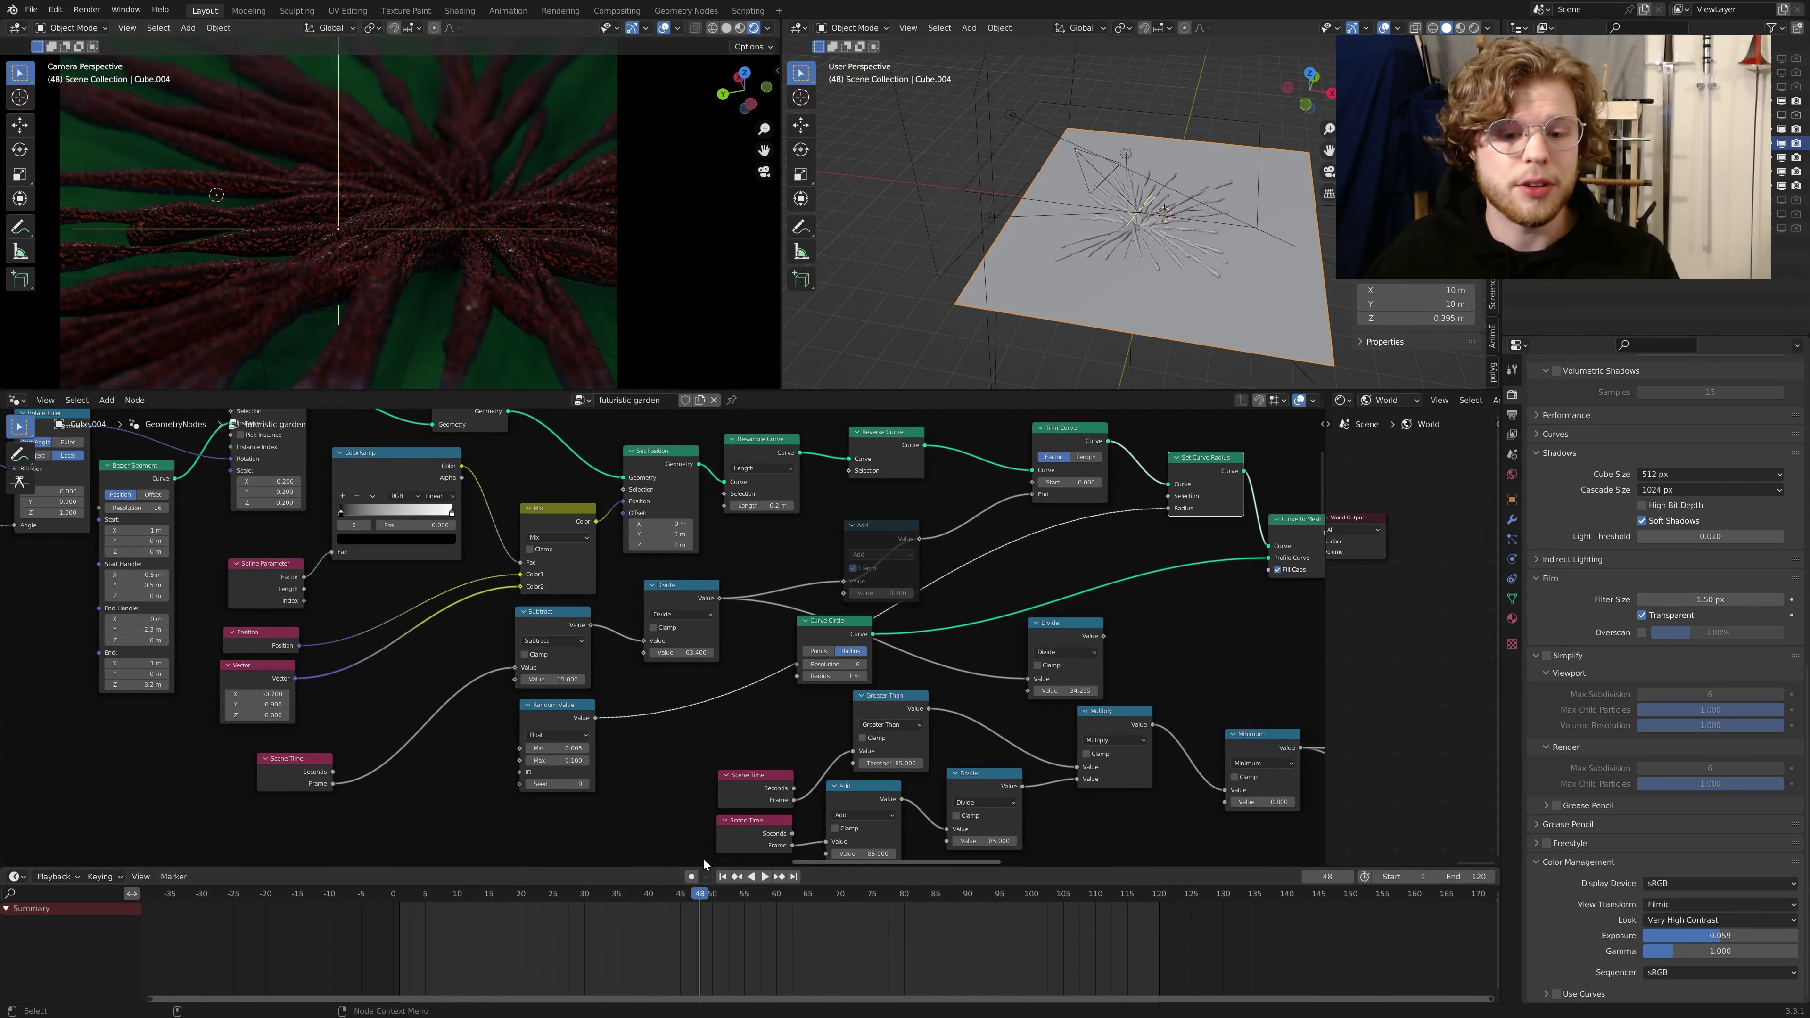
drag(685, 896, 466, 865)
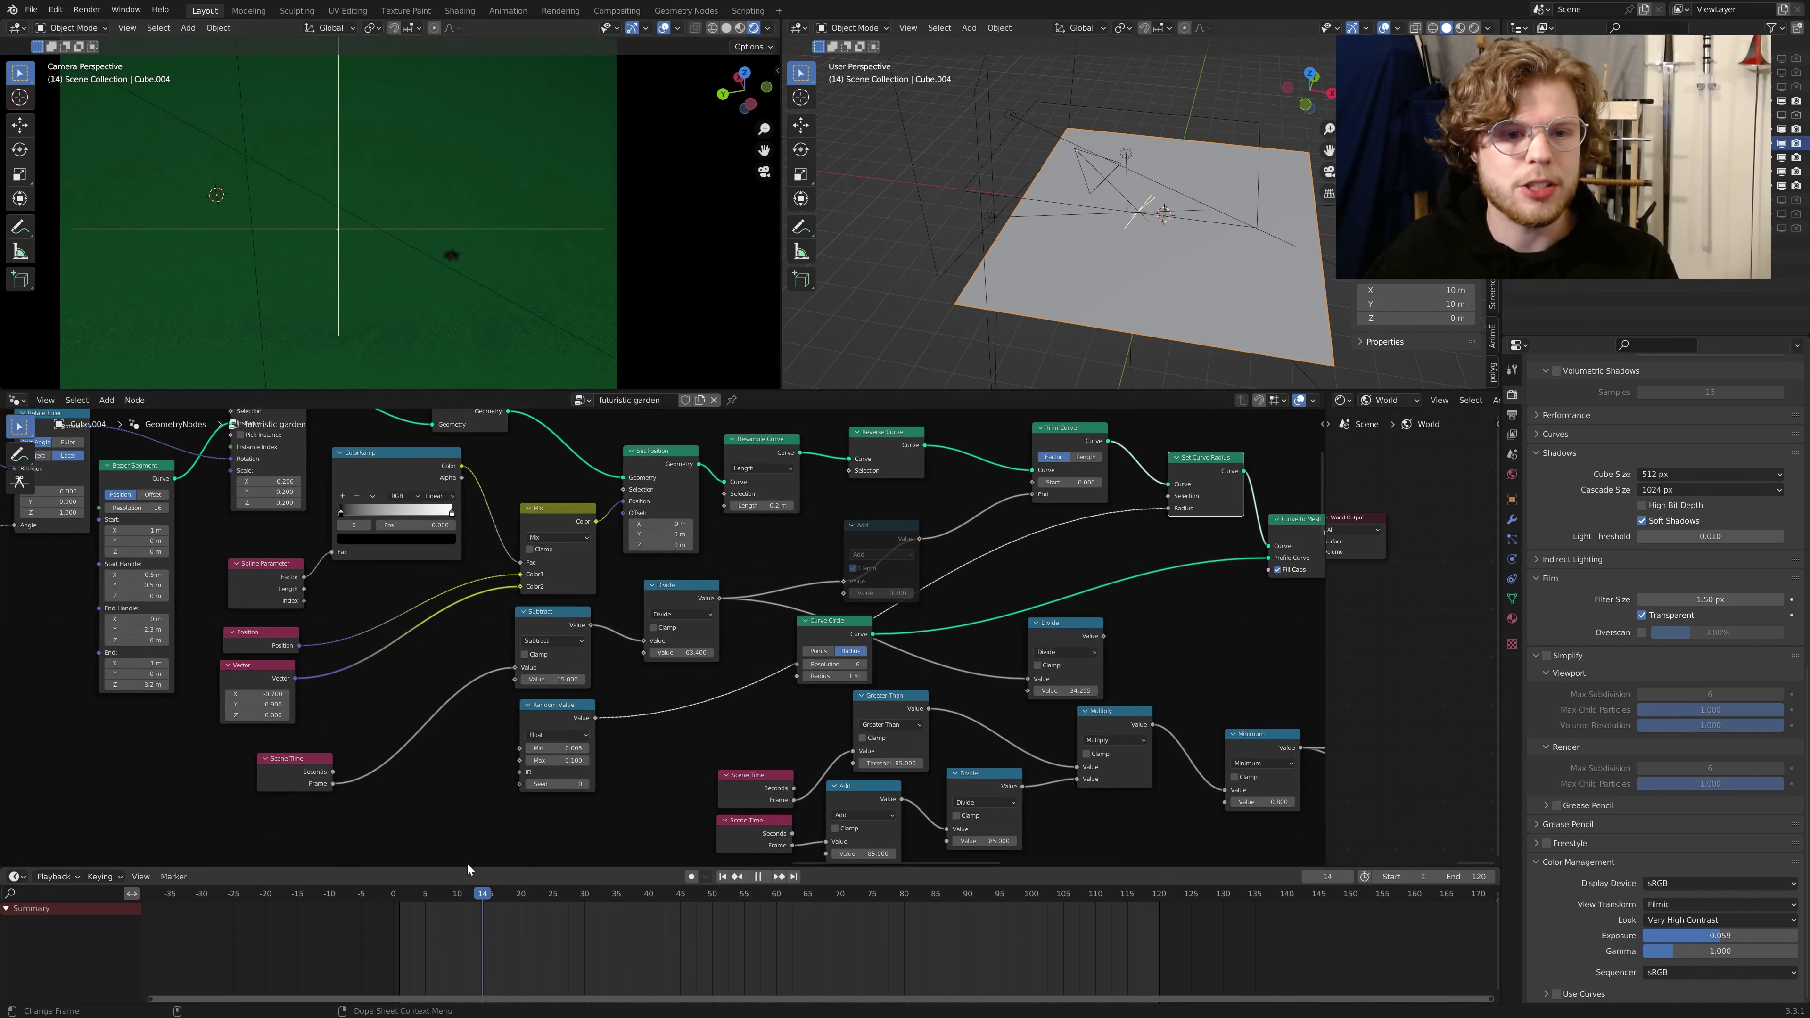
key(space)
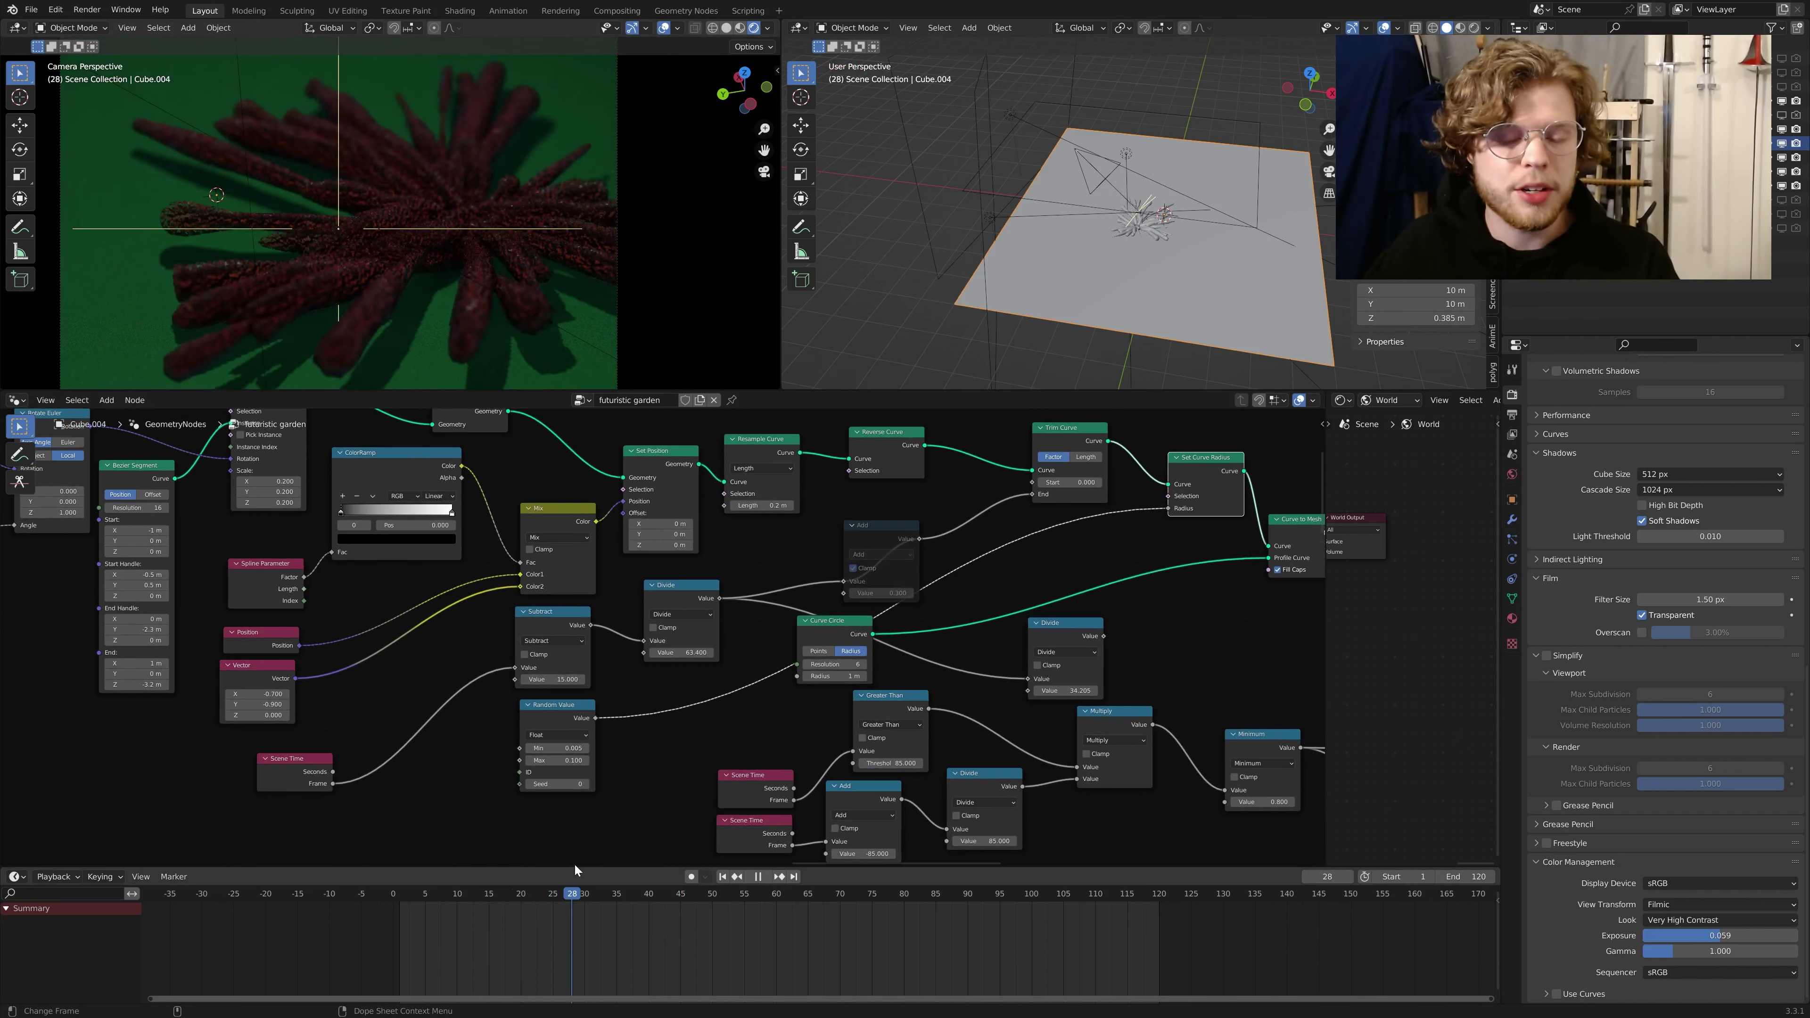
drag(650, 861, 738, 864)
Step: Inspect the Trim Curve and Set Curve Radius nodes, and scrub the animation back to frame 48
scroll(912, 591, up, 5)
middle_drag(1074, 491, 681, 664)
scroll(824, 640, up, 2)
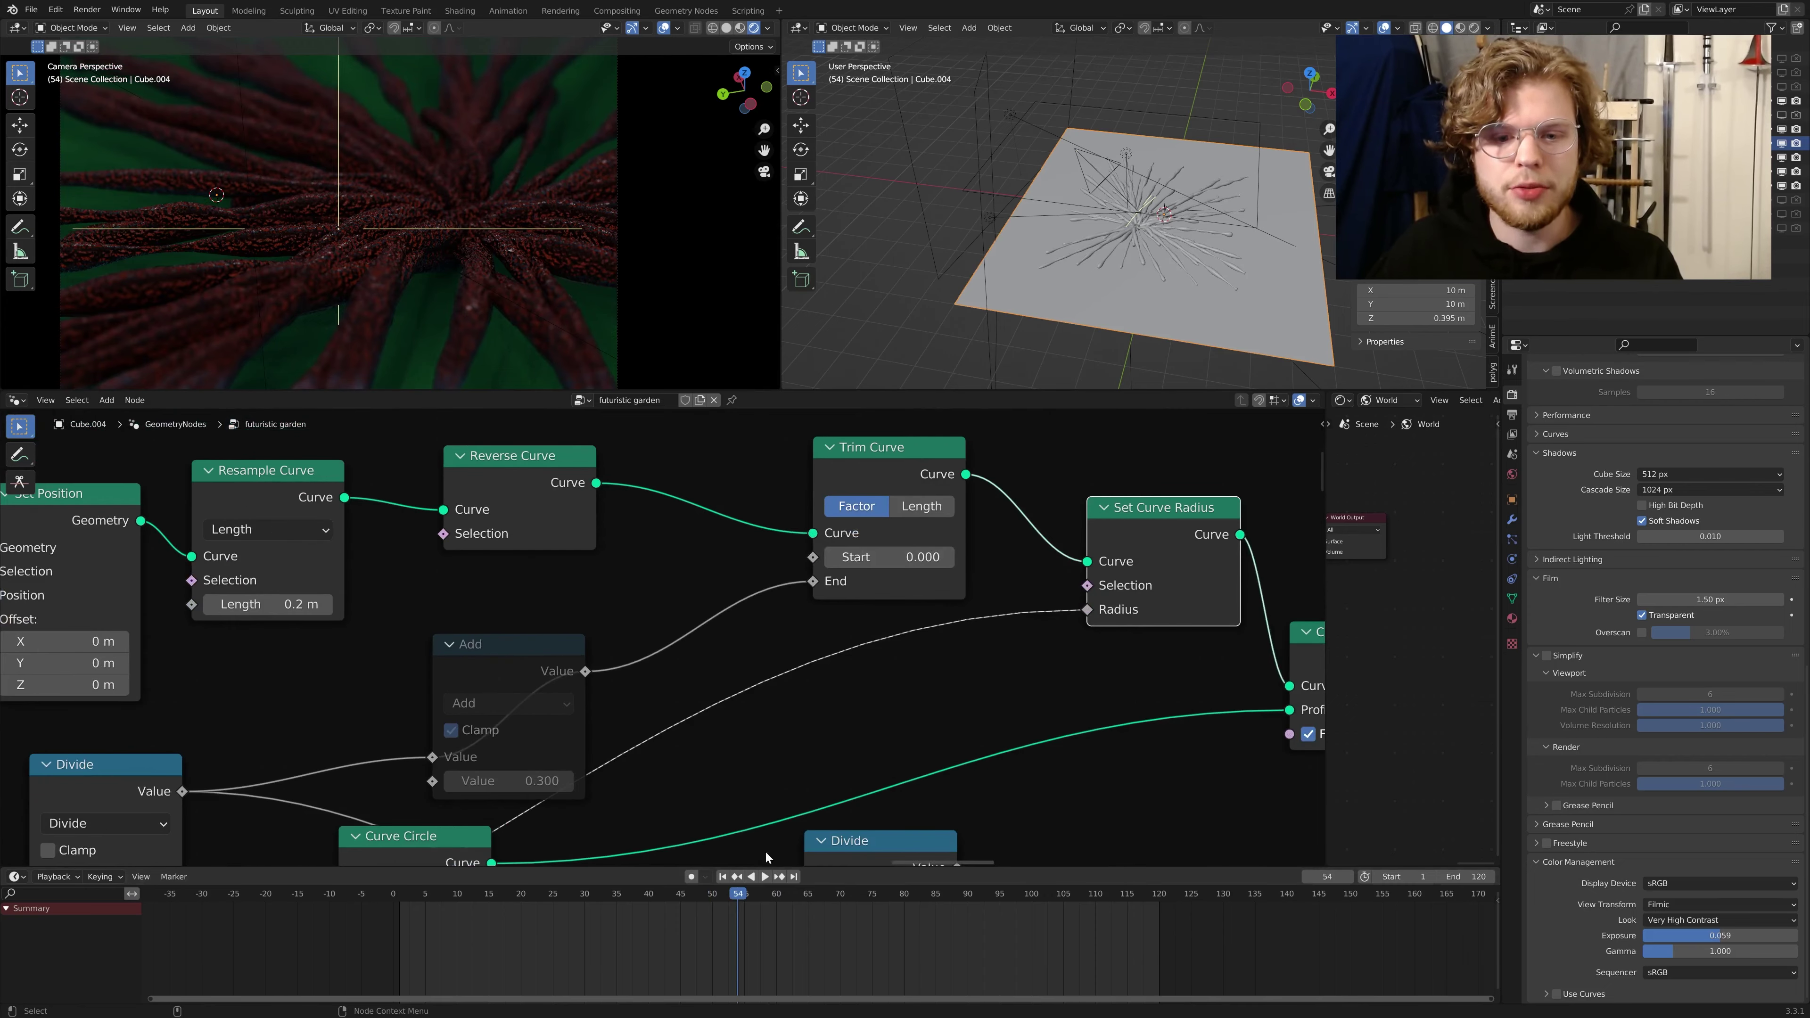
key(shift+Left)
key(space)
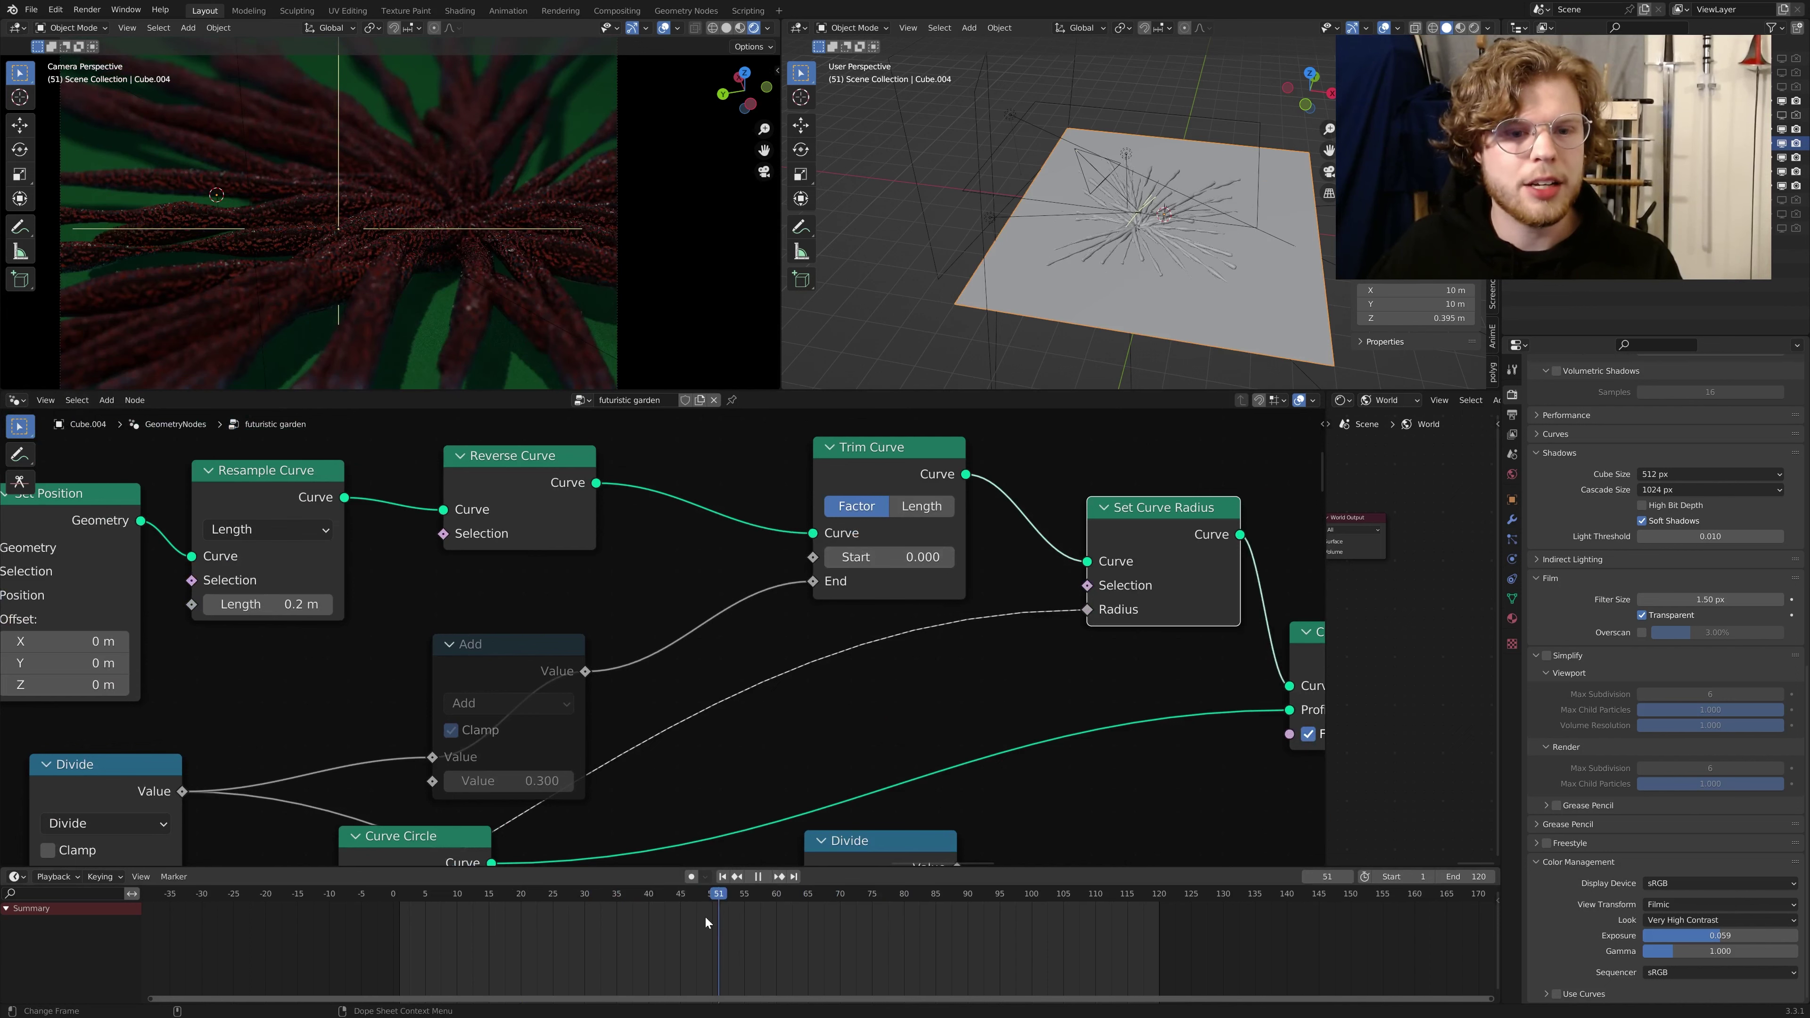
key(space)
scroll(705, 792, down, 4)
middle_drag(705, 792, 911, 708)
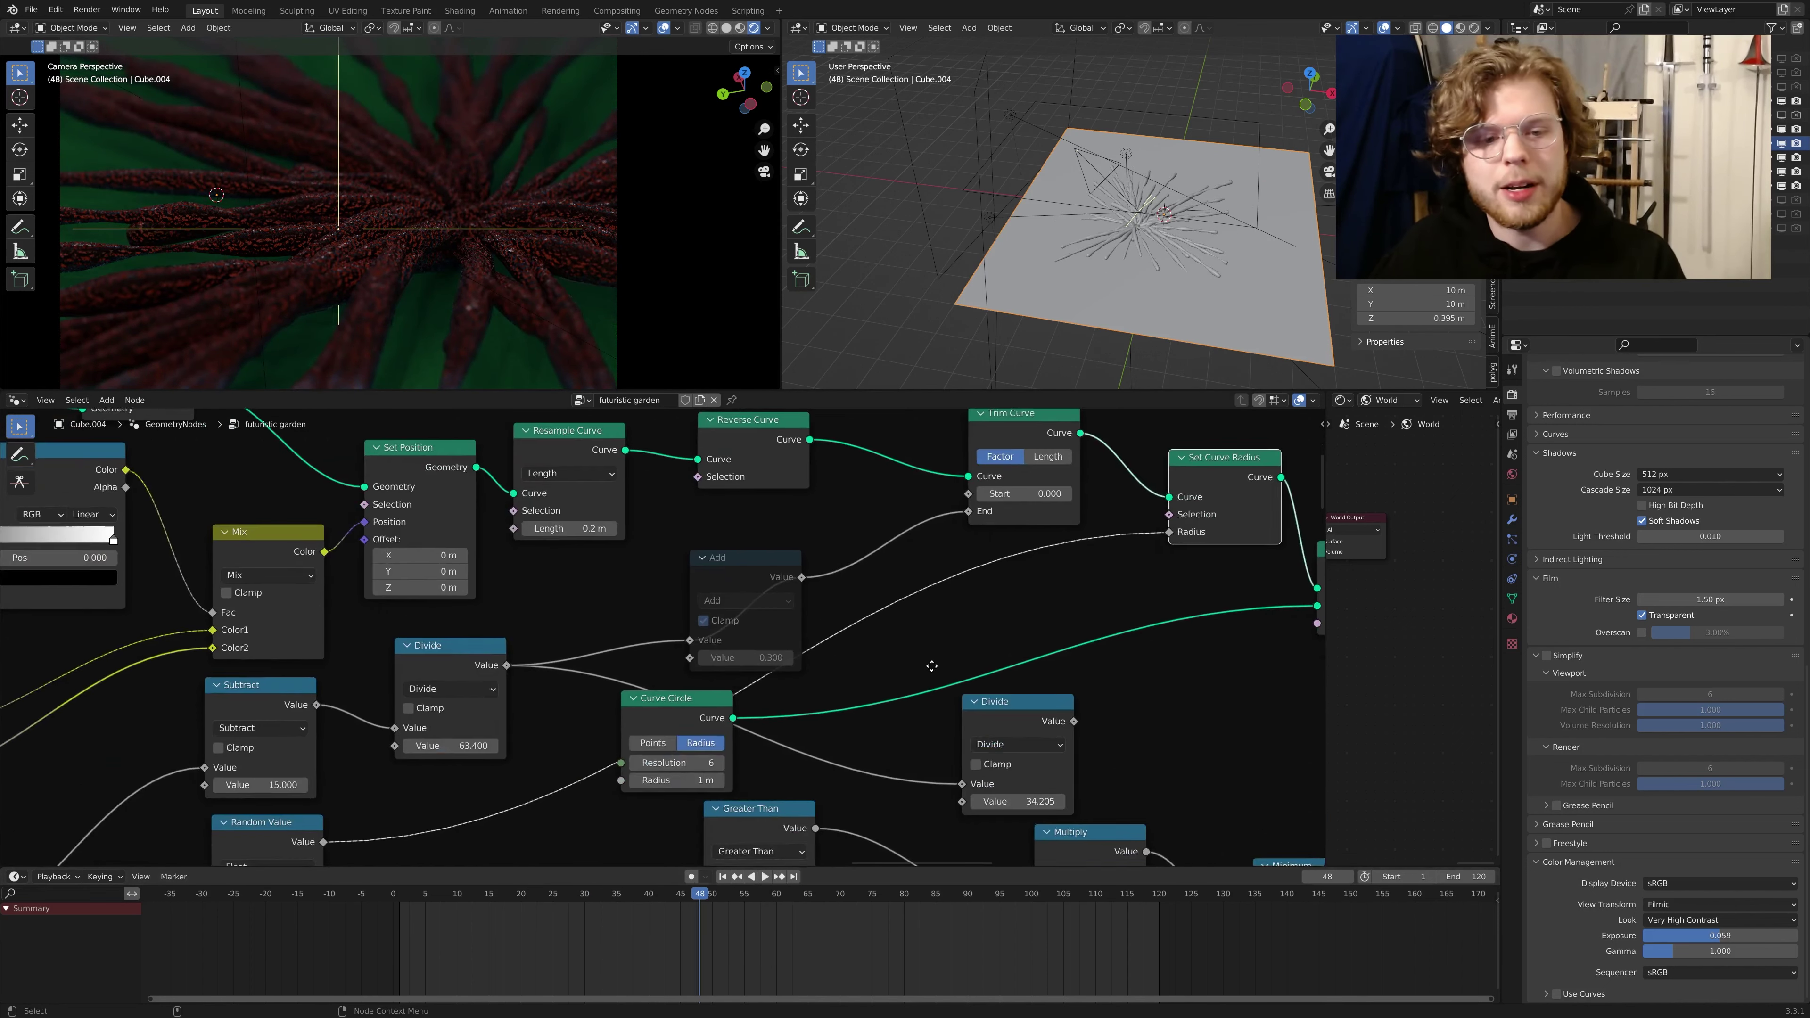
Step: Examine the muted Add node feeding Trim Curve's End input and the Divide and Subtract nodes before it
scroll(919, 641, up, 4)
click(846, 518)
scroll(846, 517, down, 2)
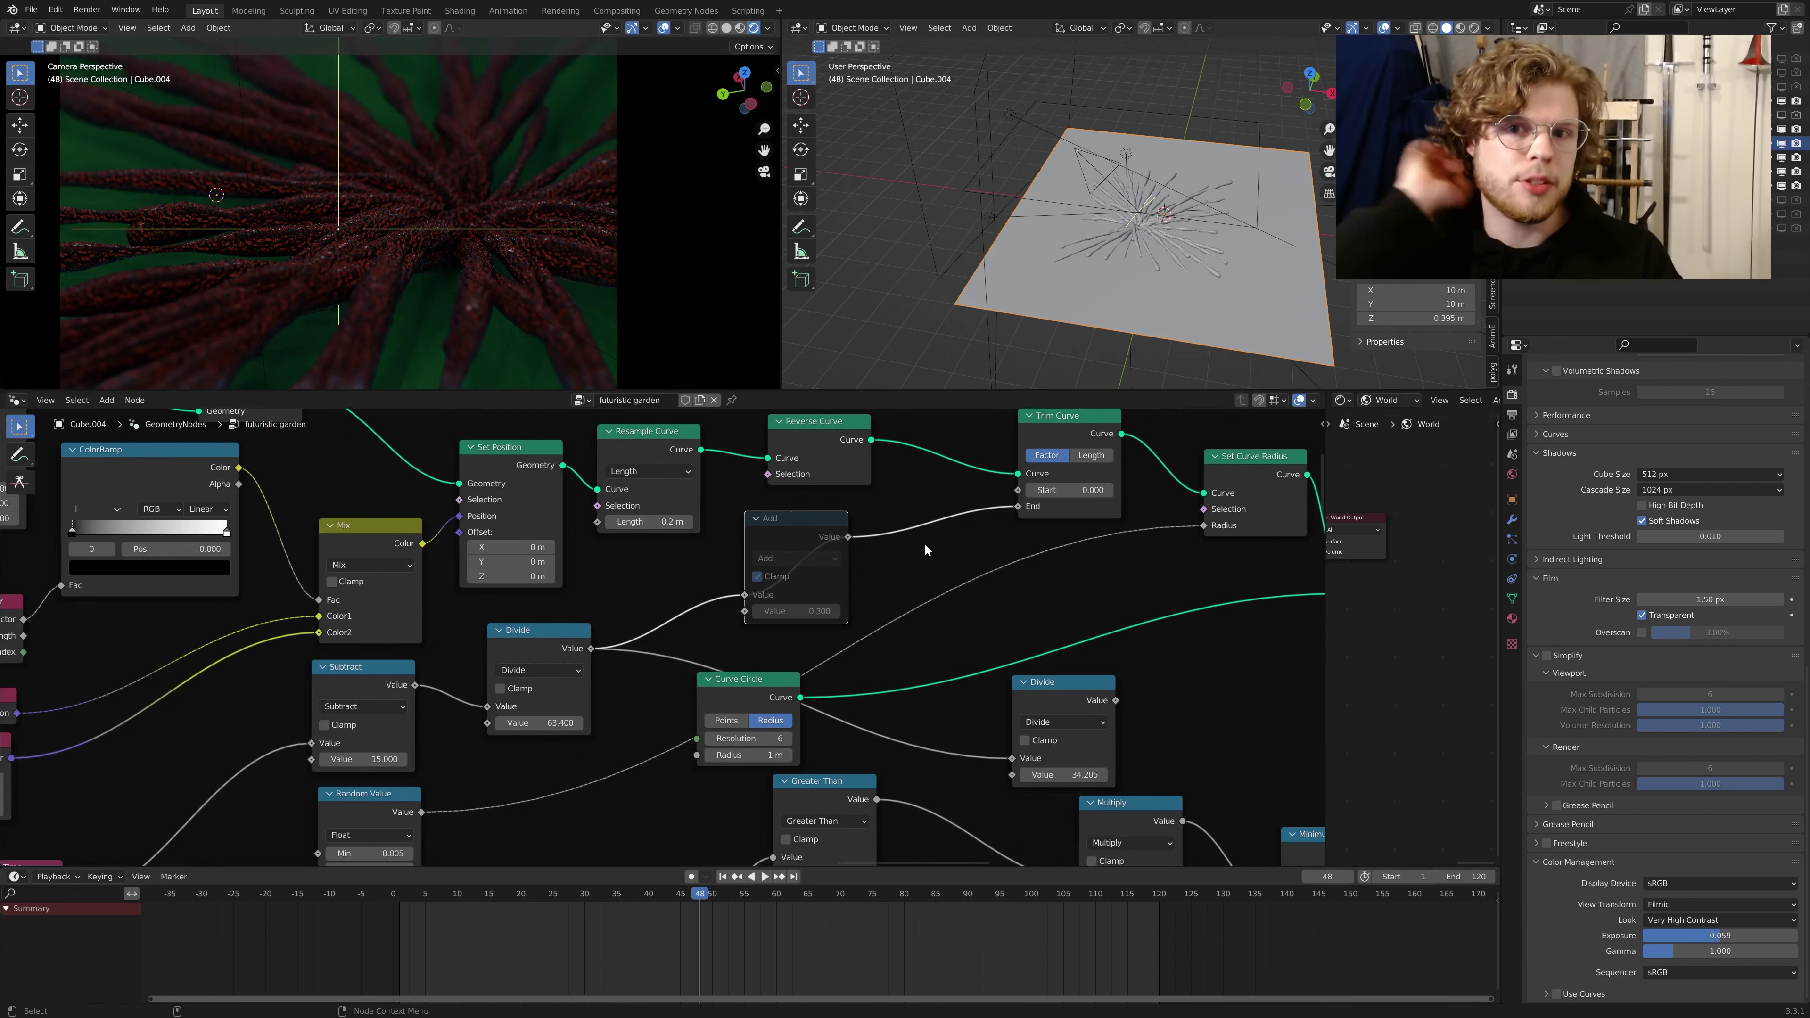
scroll(889, 627, up, 2)
middle_drag(958, 662, 1022, 645)
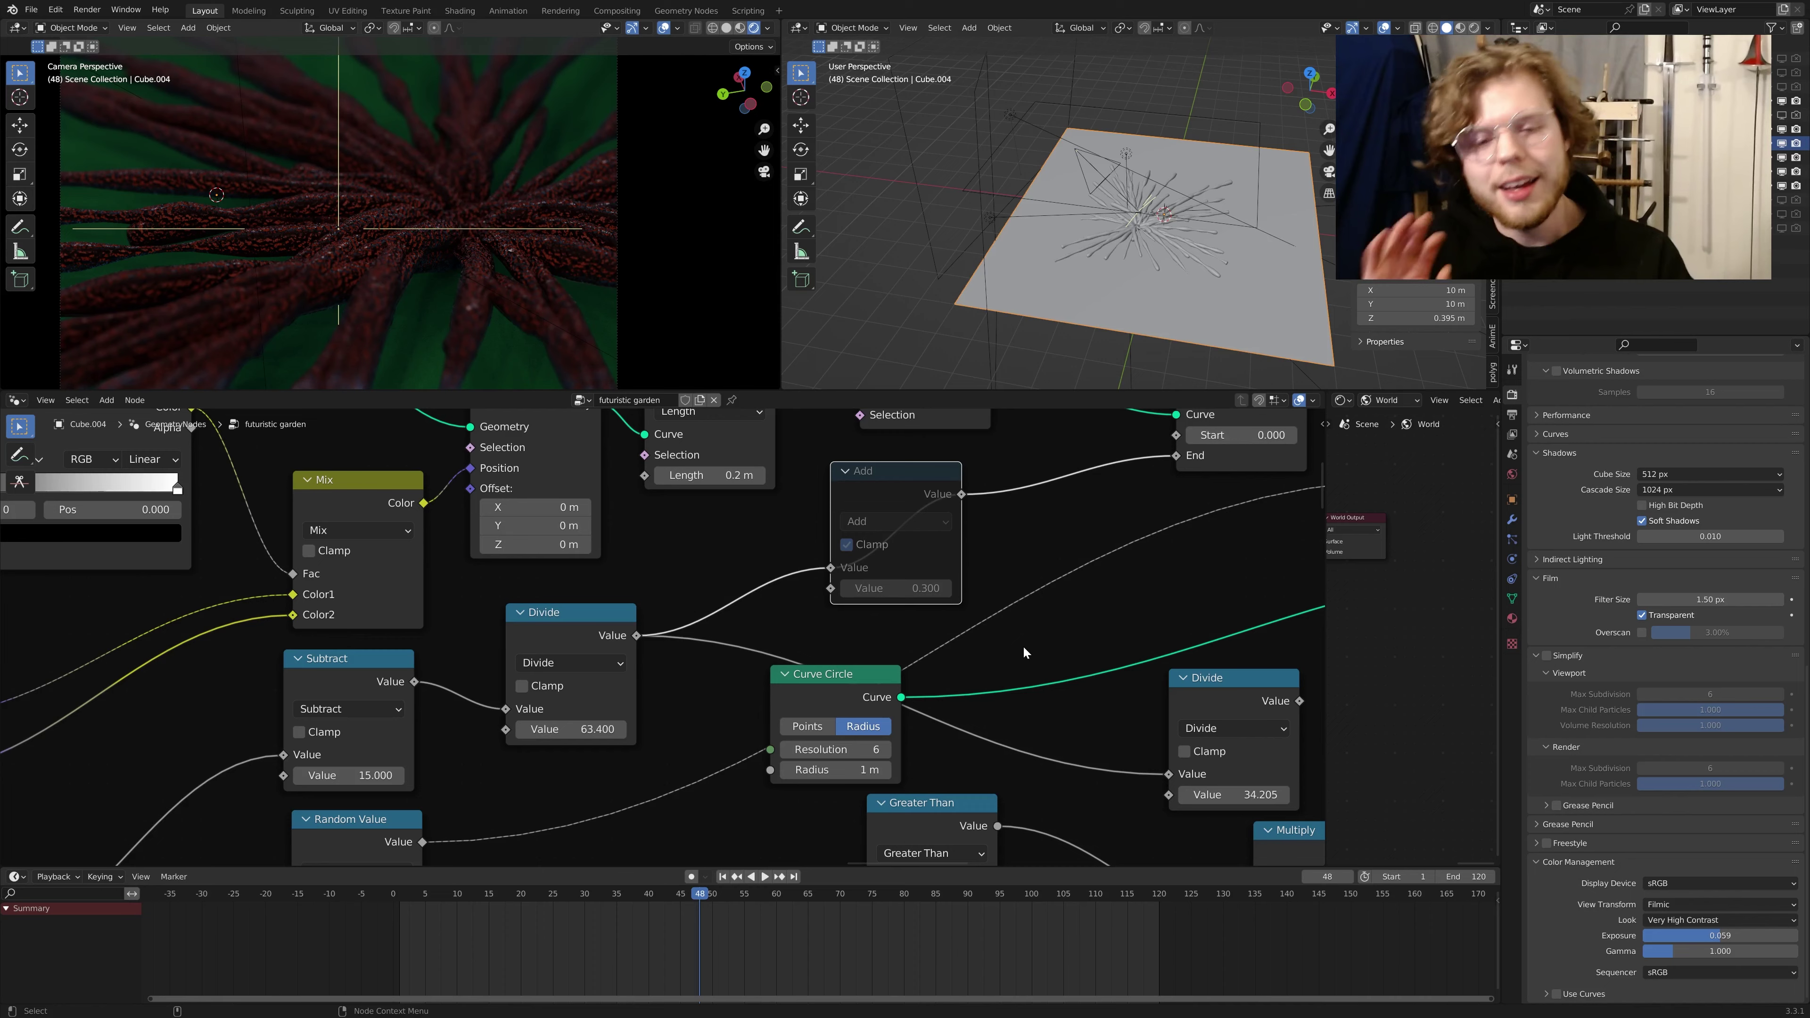
scroll(728, 741, down, 2)
middle_drag(728, 741, 994, 699)
scroll(1015, 674, up, 2)
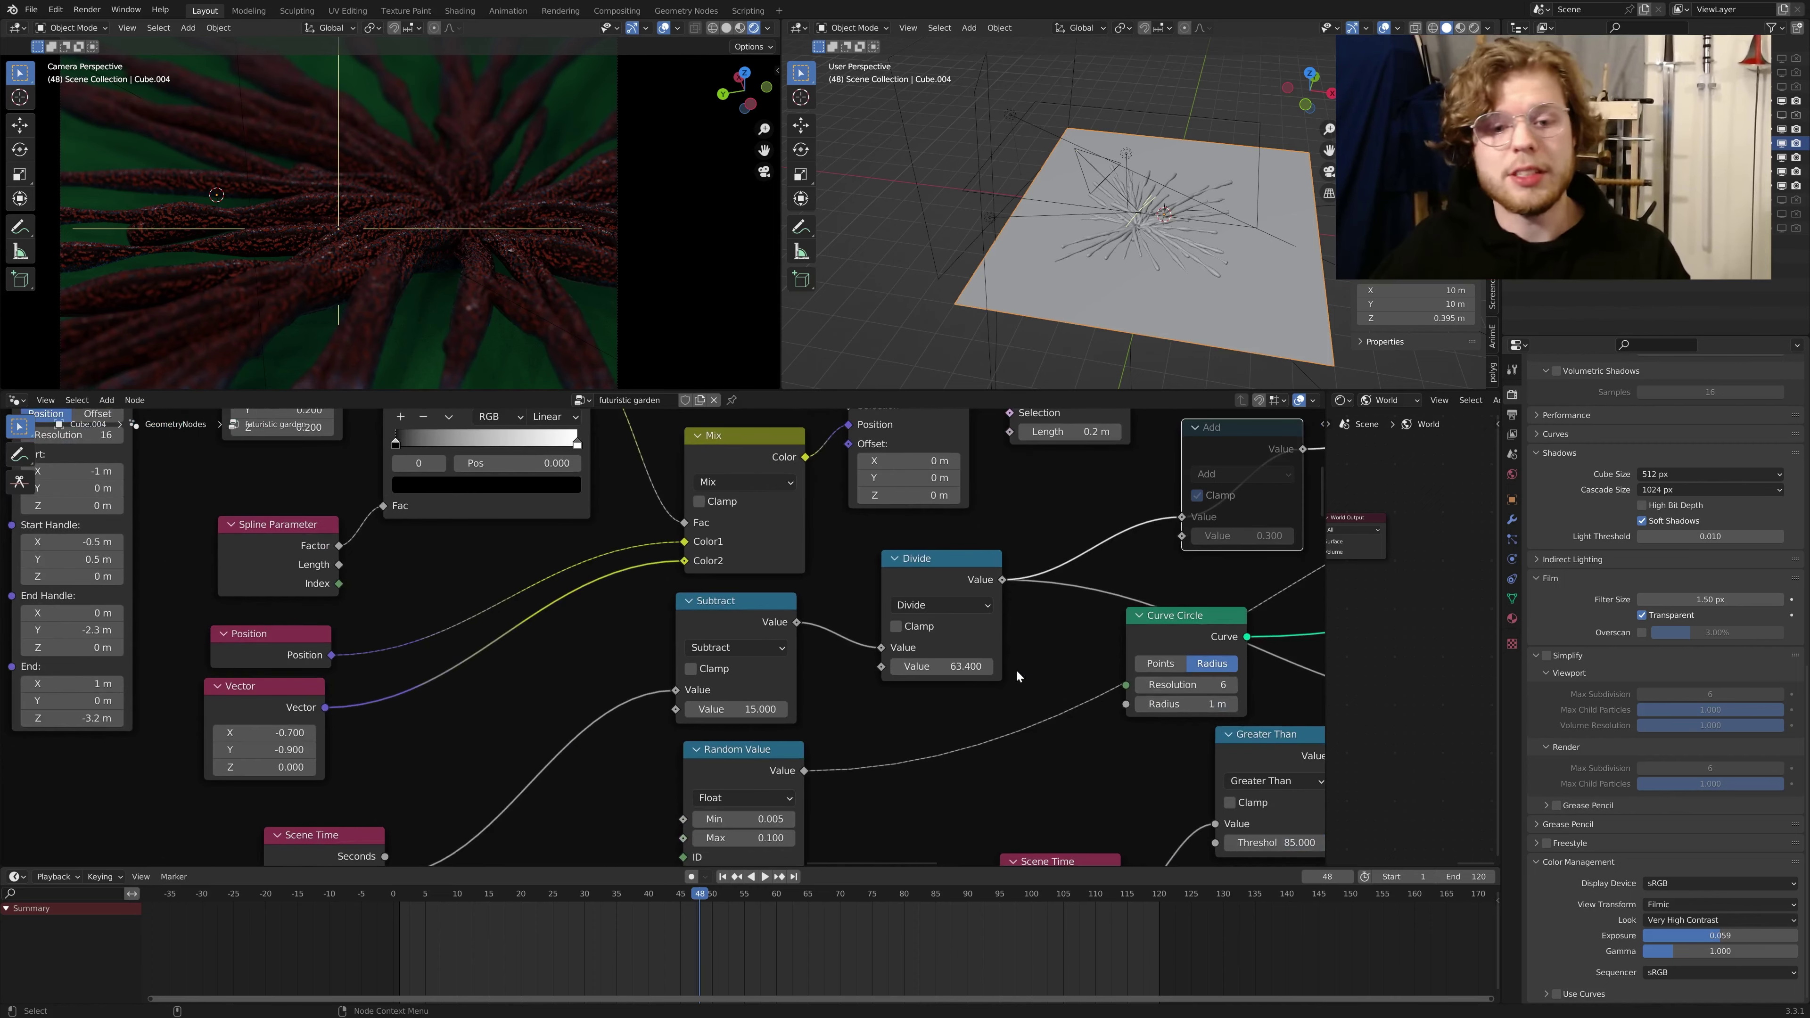
Step: Move the Scene Time node that drives Subtract closer to the Subtract node
scroll(919, 694, down, 1)
middle_drag(919, 694, 927, 596)
drag(335, 742, 421, 687)
scroll(560, 648, up, 2)
drag(560, 648, 512, 689)
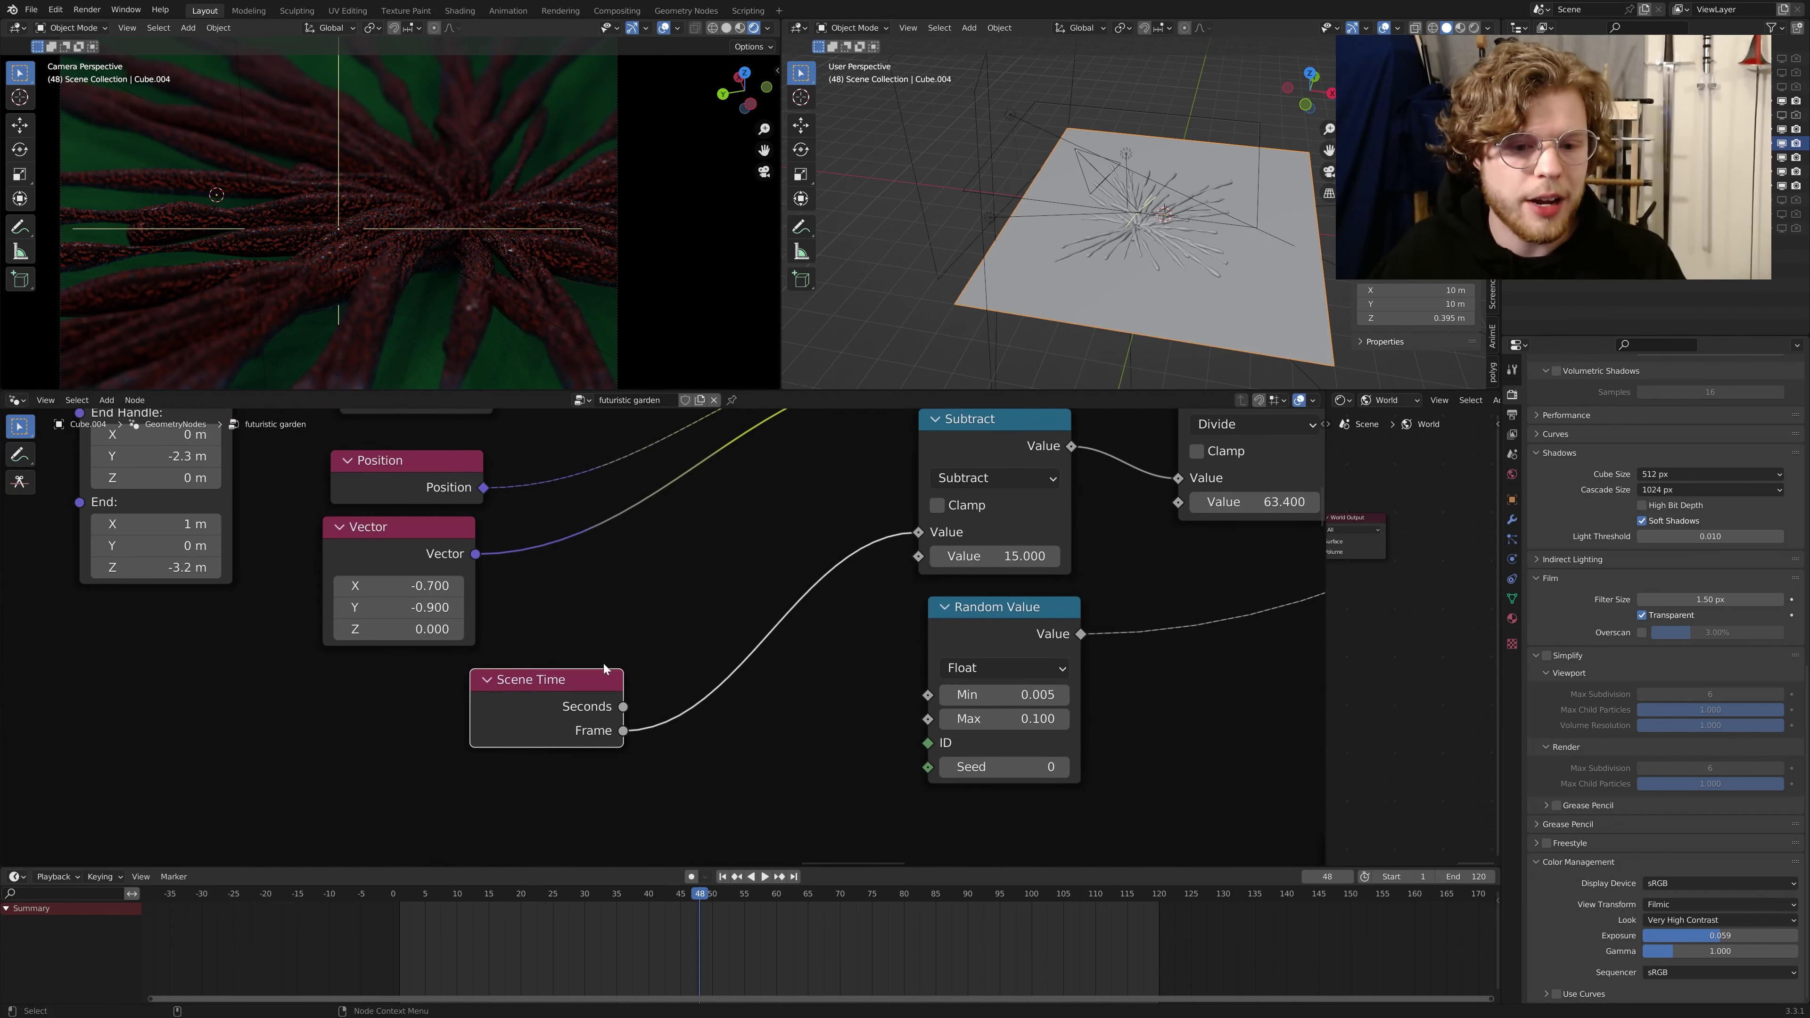
Step: Examine the Start value of the Trim Curve node
scroll(665, 638, down, 4)
scroll(667, 619, down, 4)
middle_drag(1181, 471, 815, 655)
scroll(814, 655, up, 3)
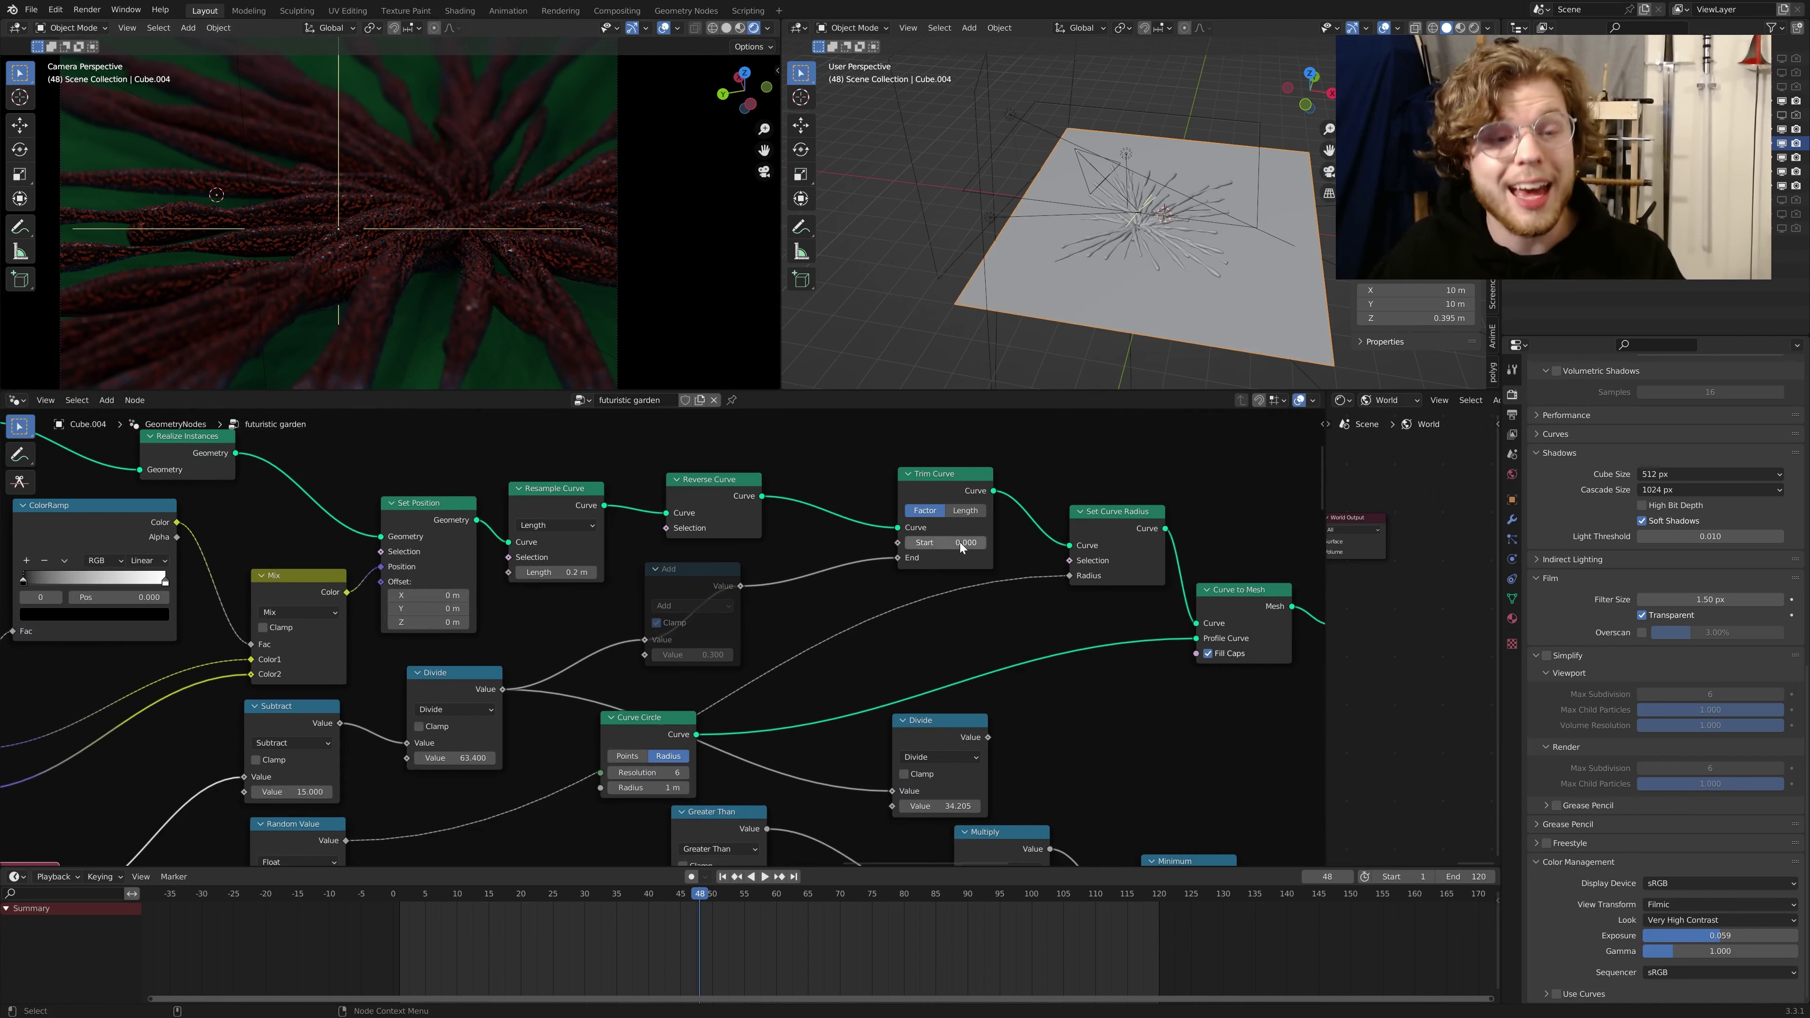
drag(951, 544, 902, 544)
Step: Move the Subtract node away from the Divide node, closer to Scene Time
middle_drag(712, 650, 928, 538)
scroll(707, 634, up, 4)
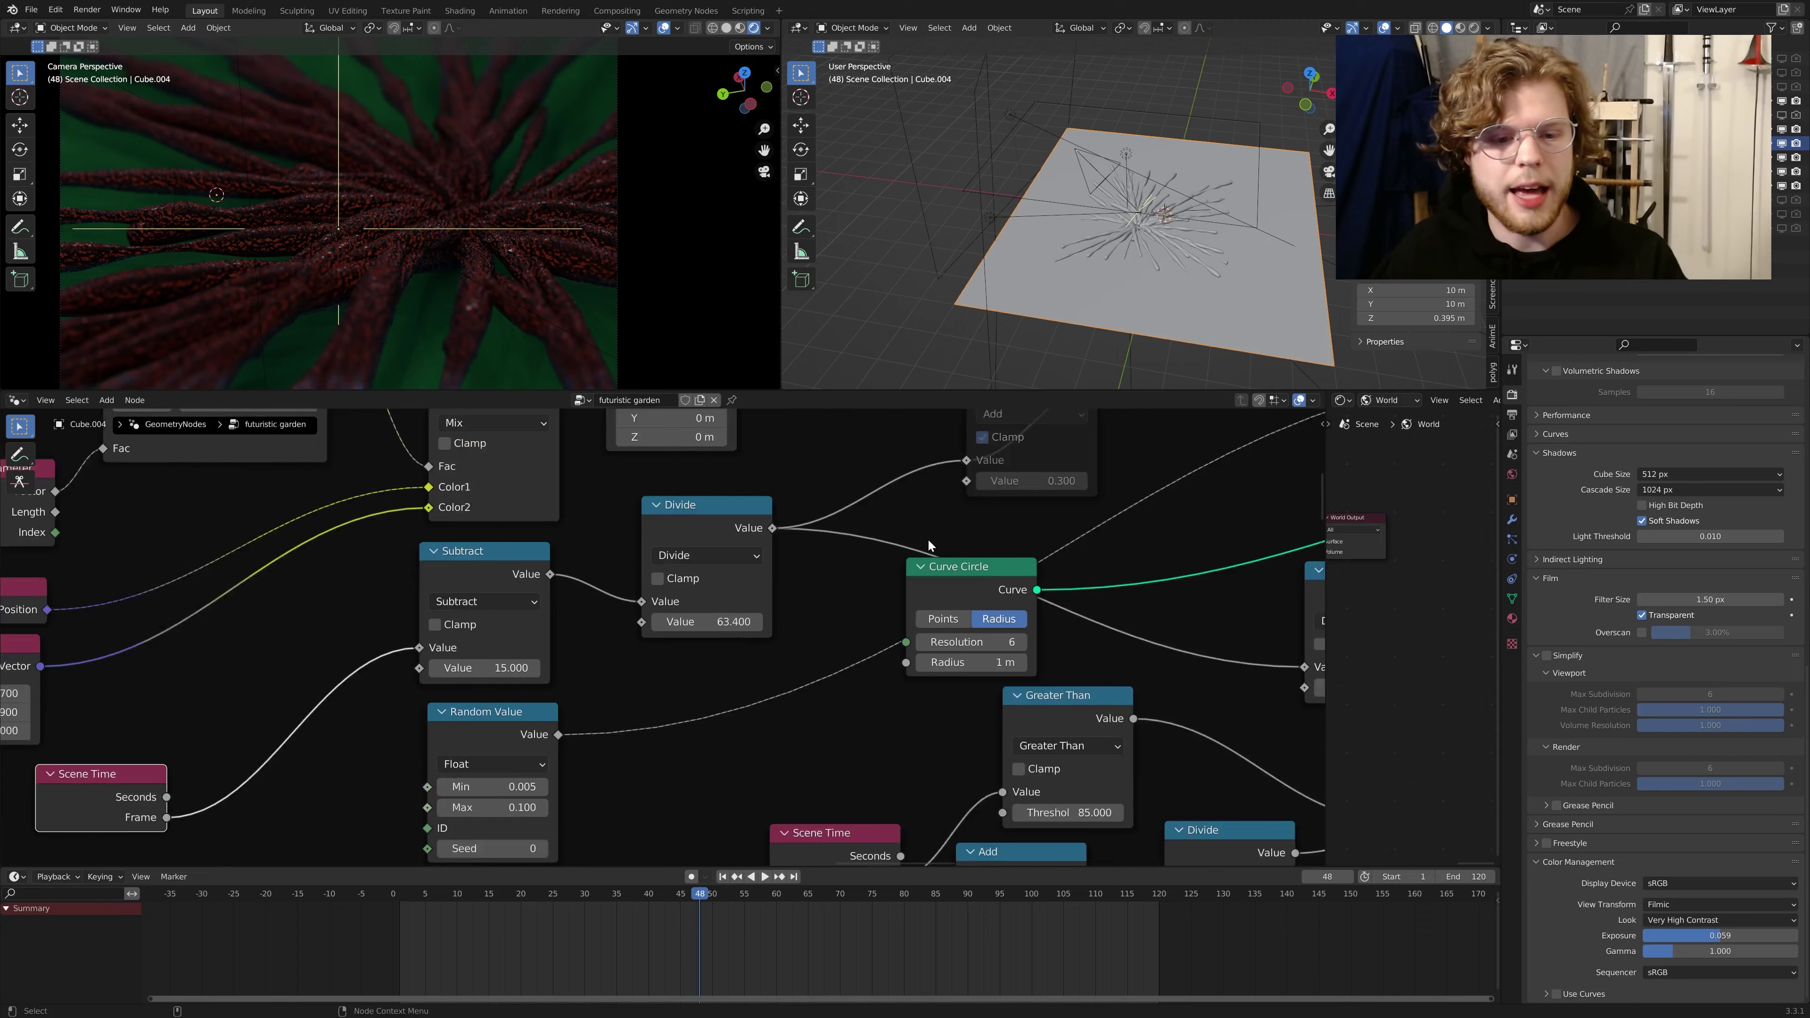
scroll(786, 647, up, 1)
middle_drag(786, 646, 835, 691)
scroll(835, 691, down, 2)
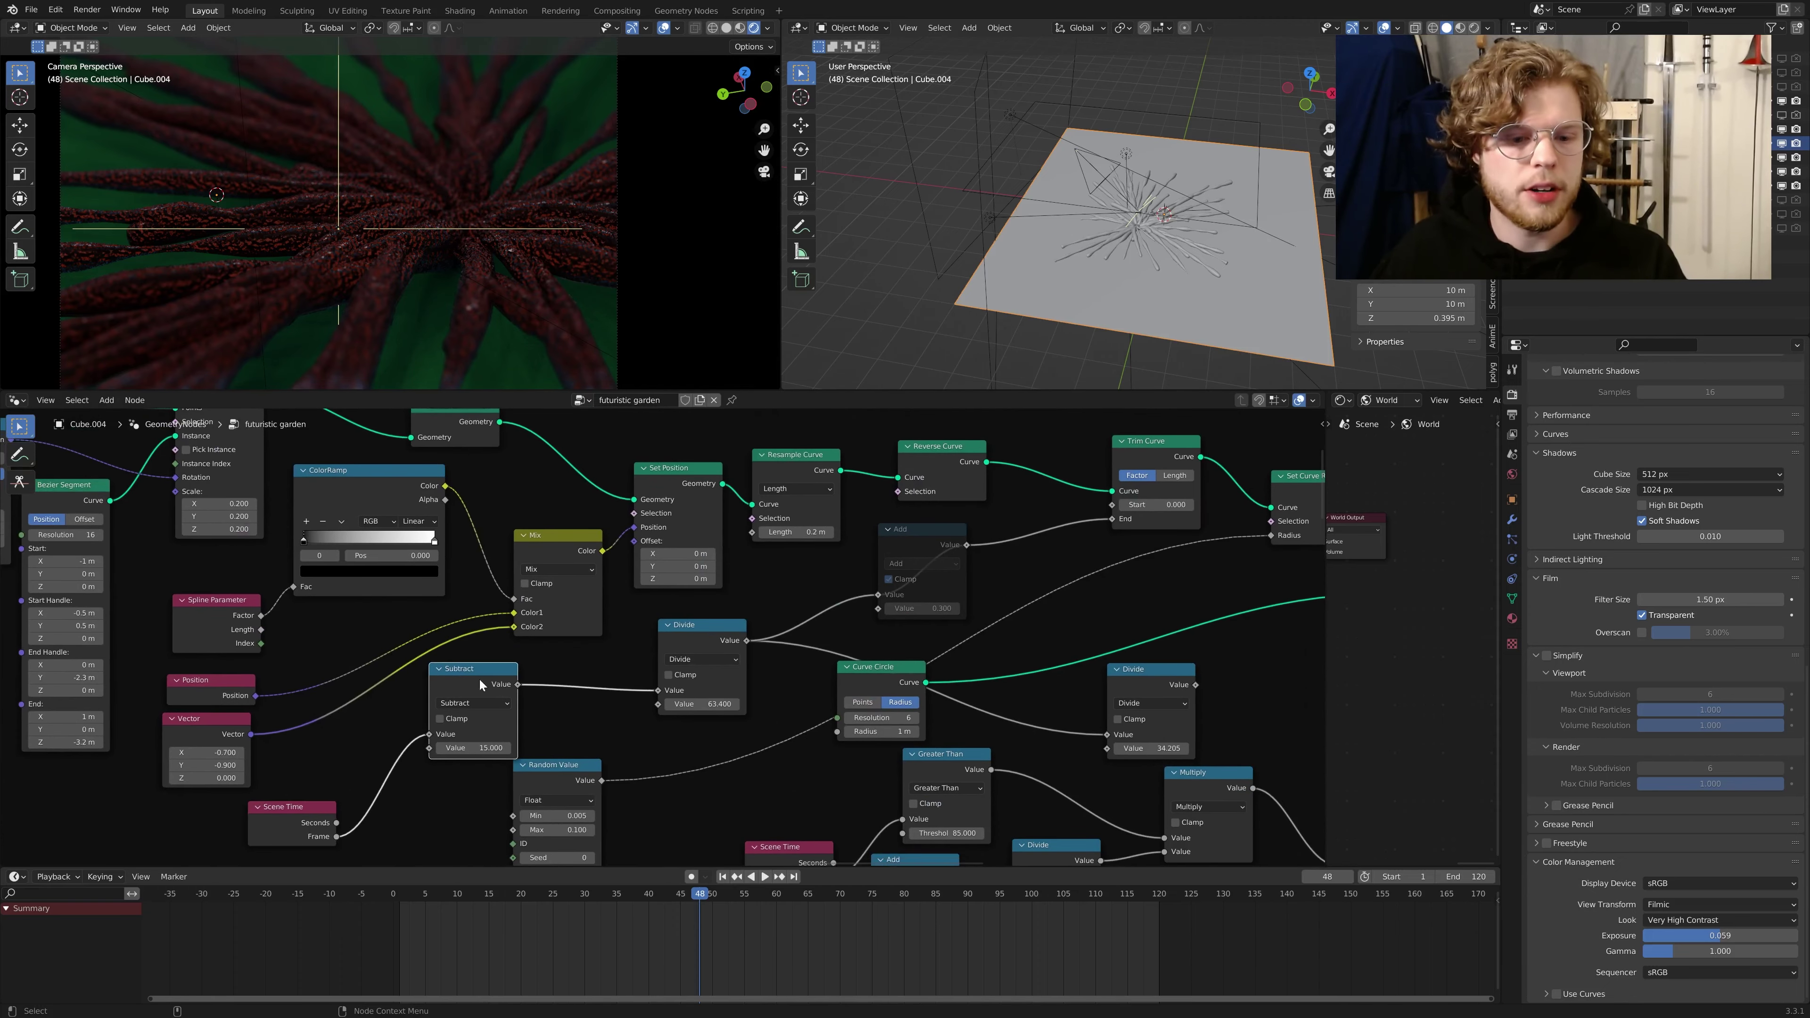
scroll(576, 666, up, 1)
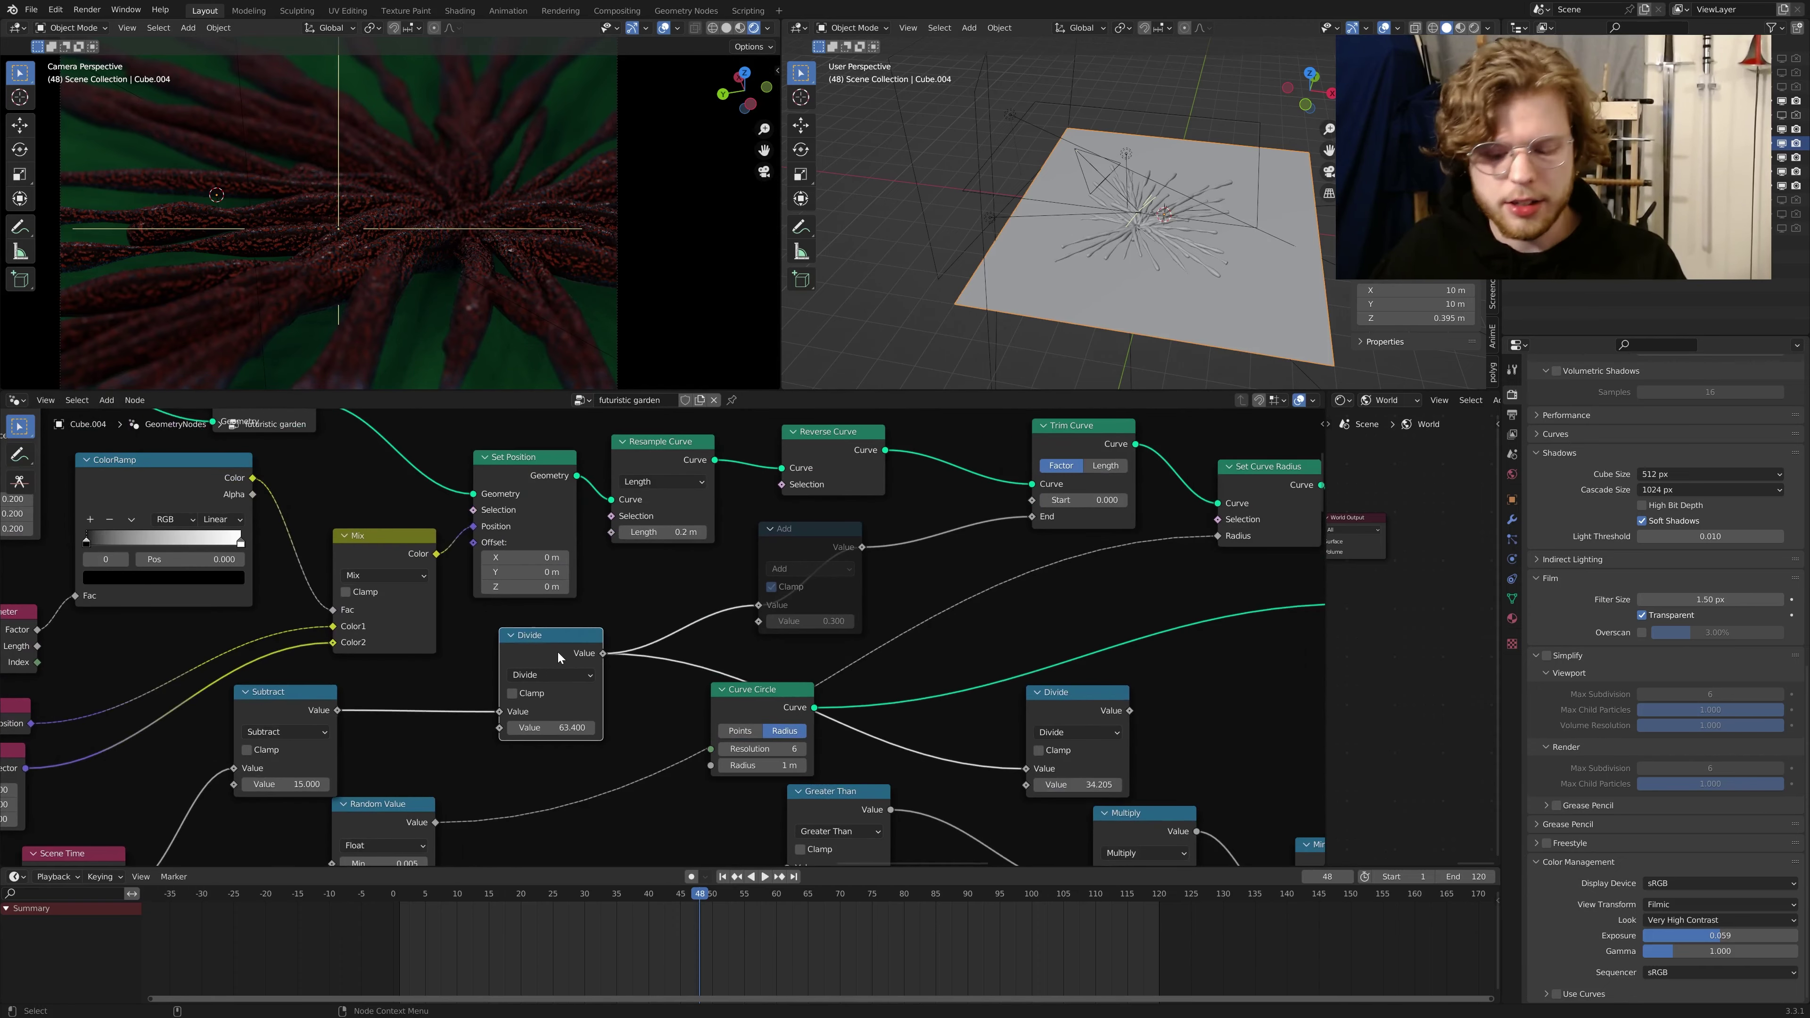
Step: Mute the Divide node fed by Subtract and scrub the animation to frame 10
key(m)
key(shift+Left)
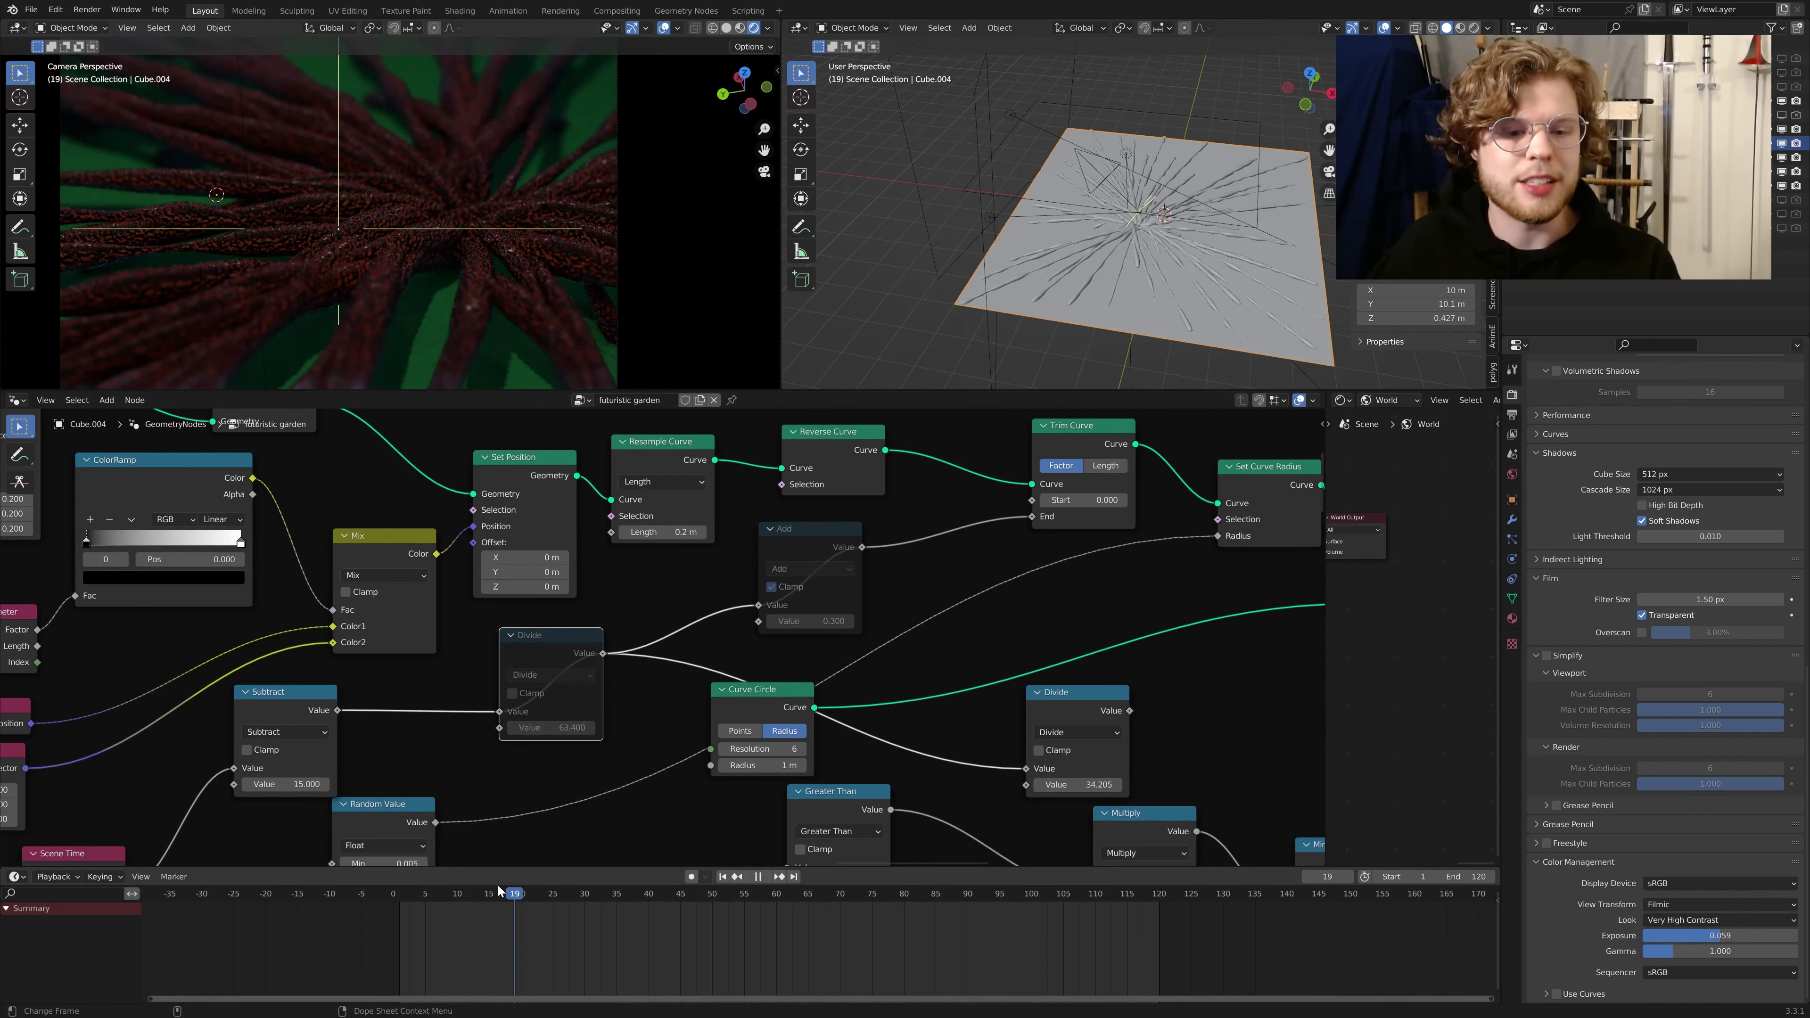
key(shift+Left)
Step: Mute the Subtract node as well and replay the animation from the first frame
click(307, 717)
key(m)
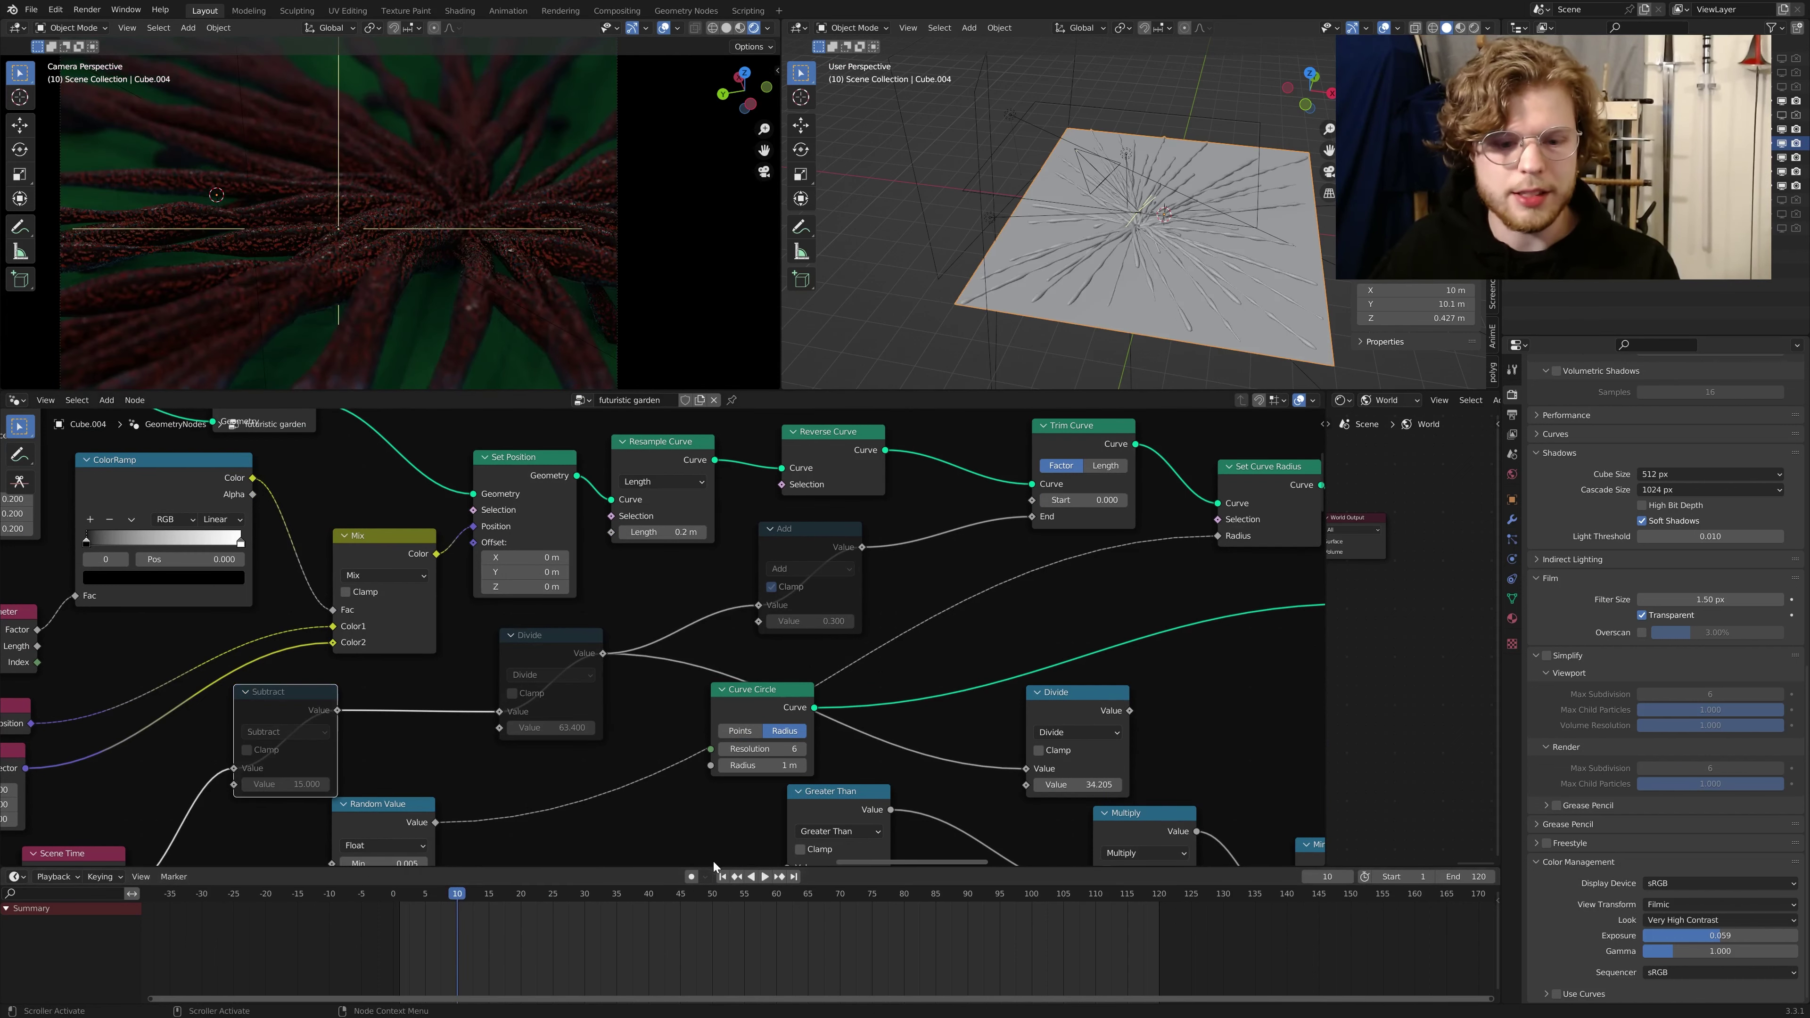
click(724, 879)
key(space)
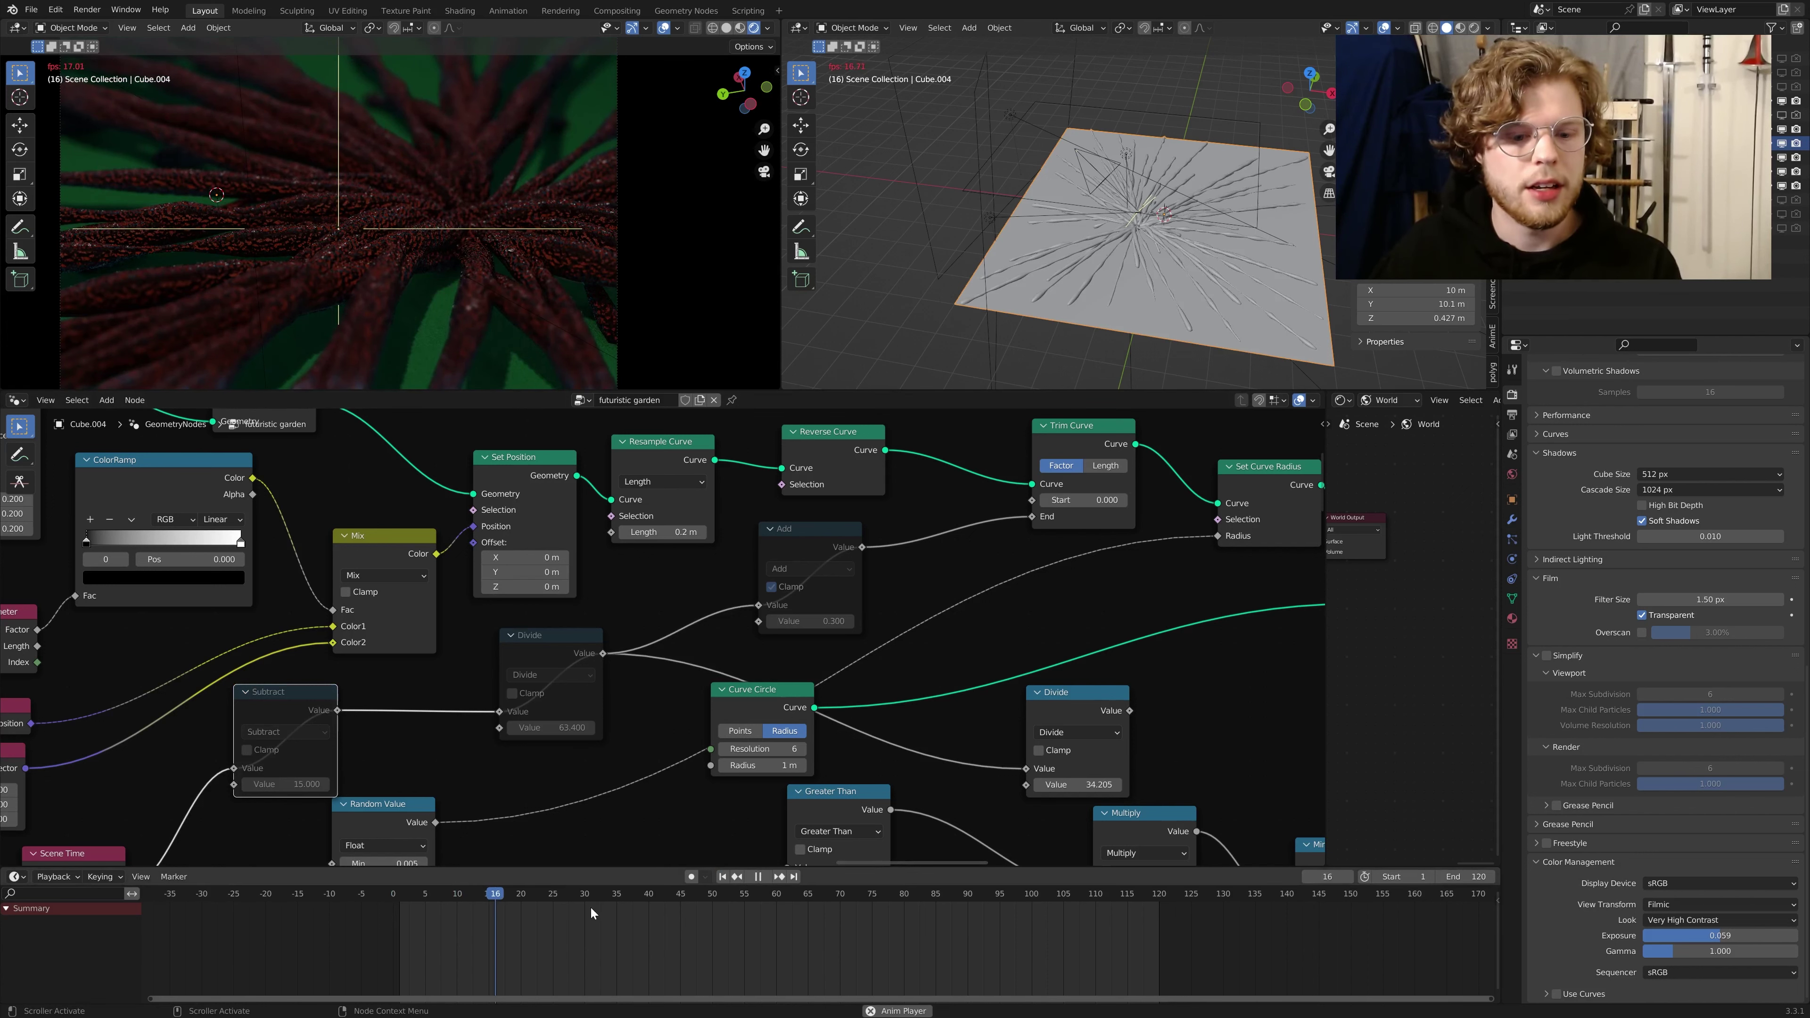
scroll(536, 786, down, 3)
middle_drag(535, 848, 707, 757)
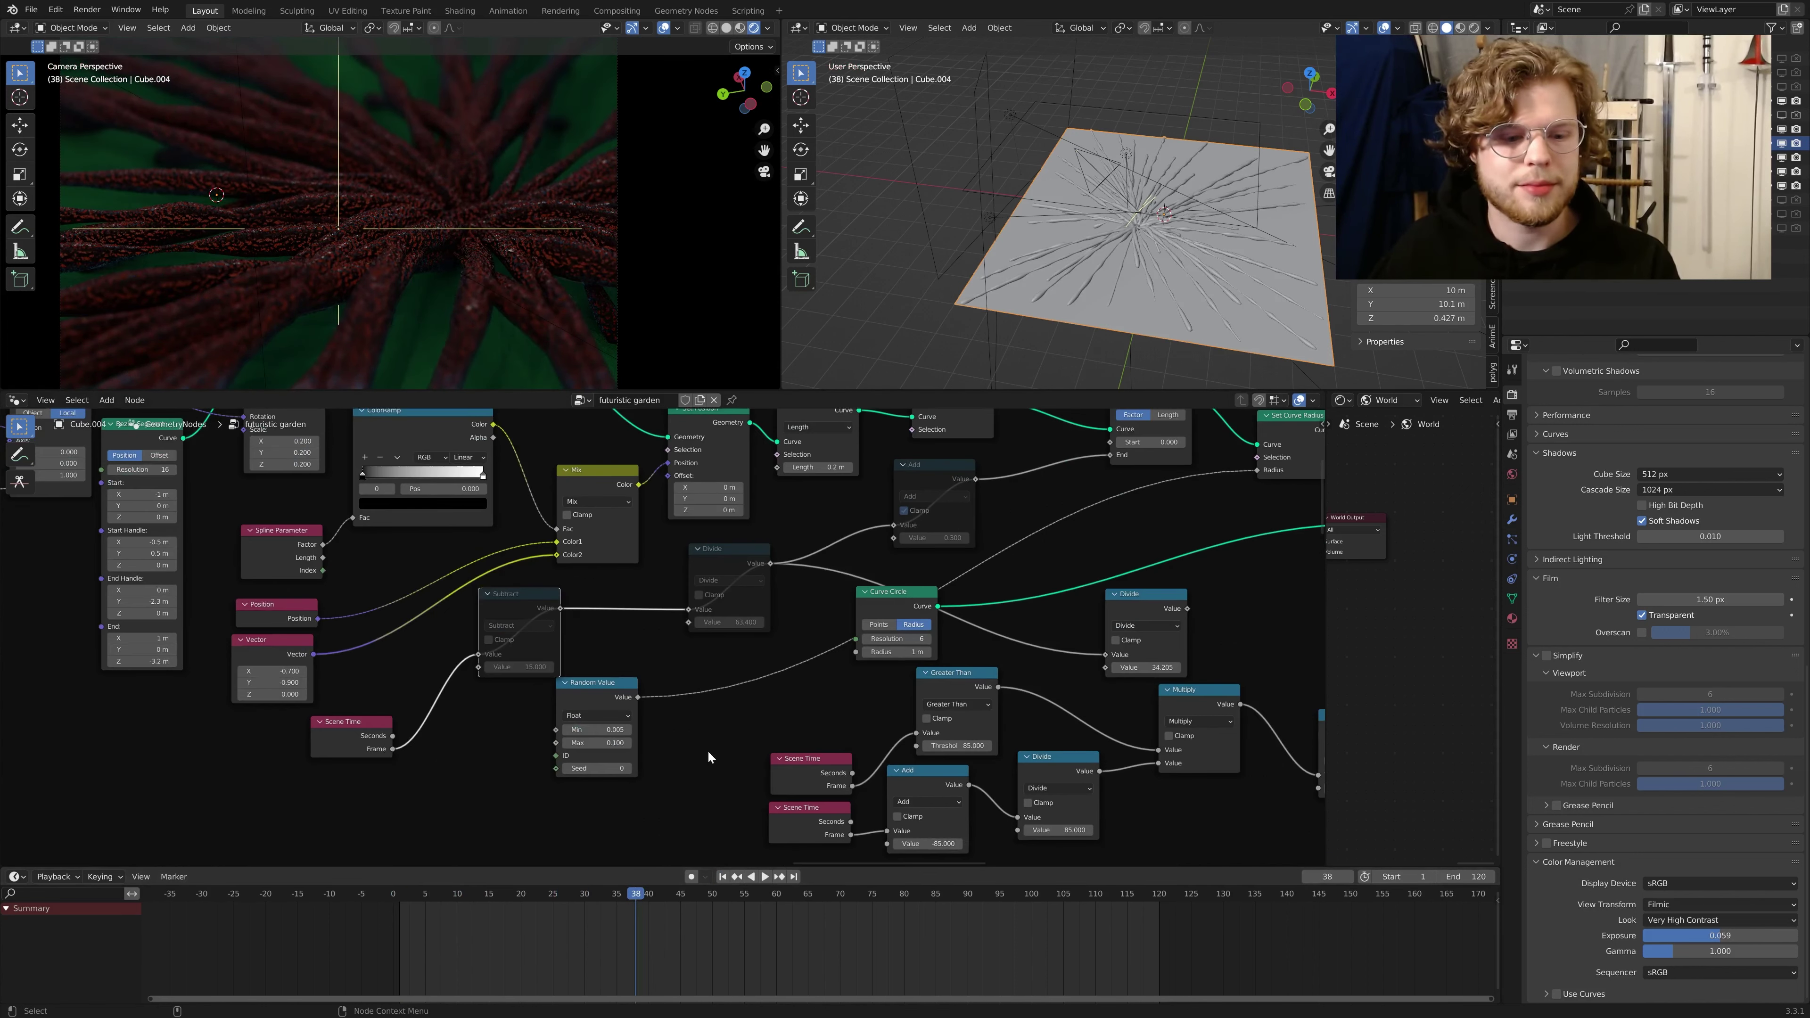
drag(636, 894, 451, 891)
key(space)
Step: Select the Scene Time node before Subtract and inspect its Frame output connection
scroll(427, 684, up, 3)
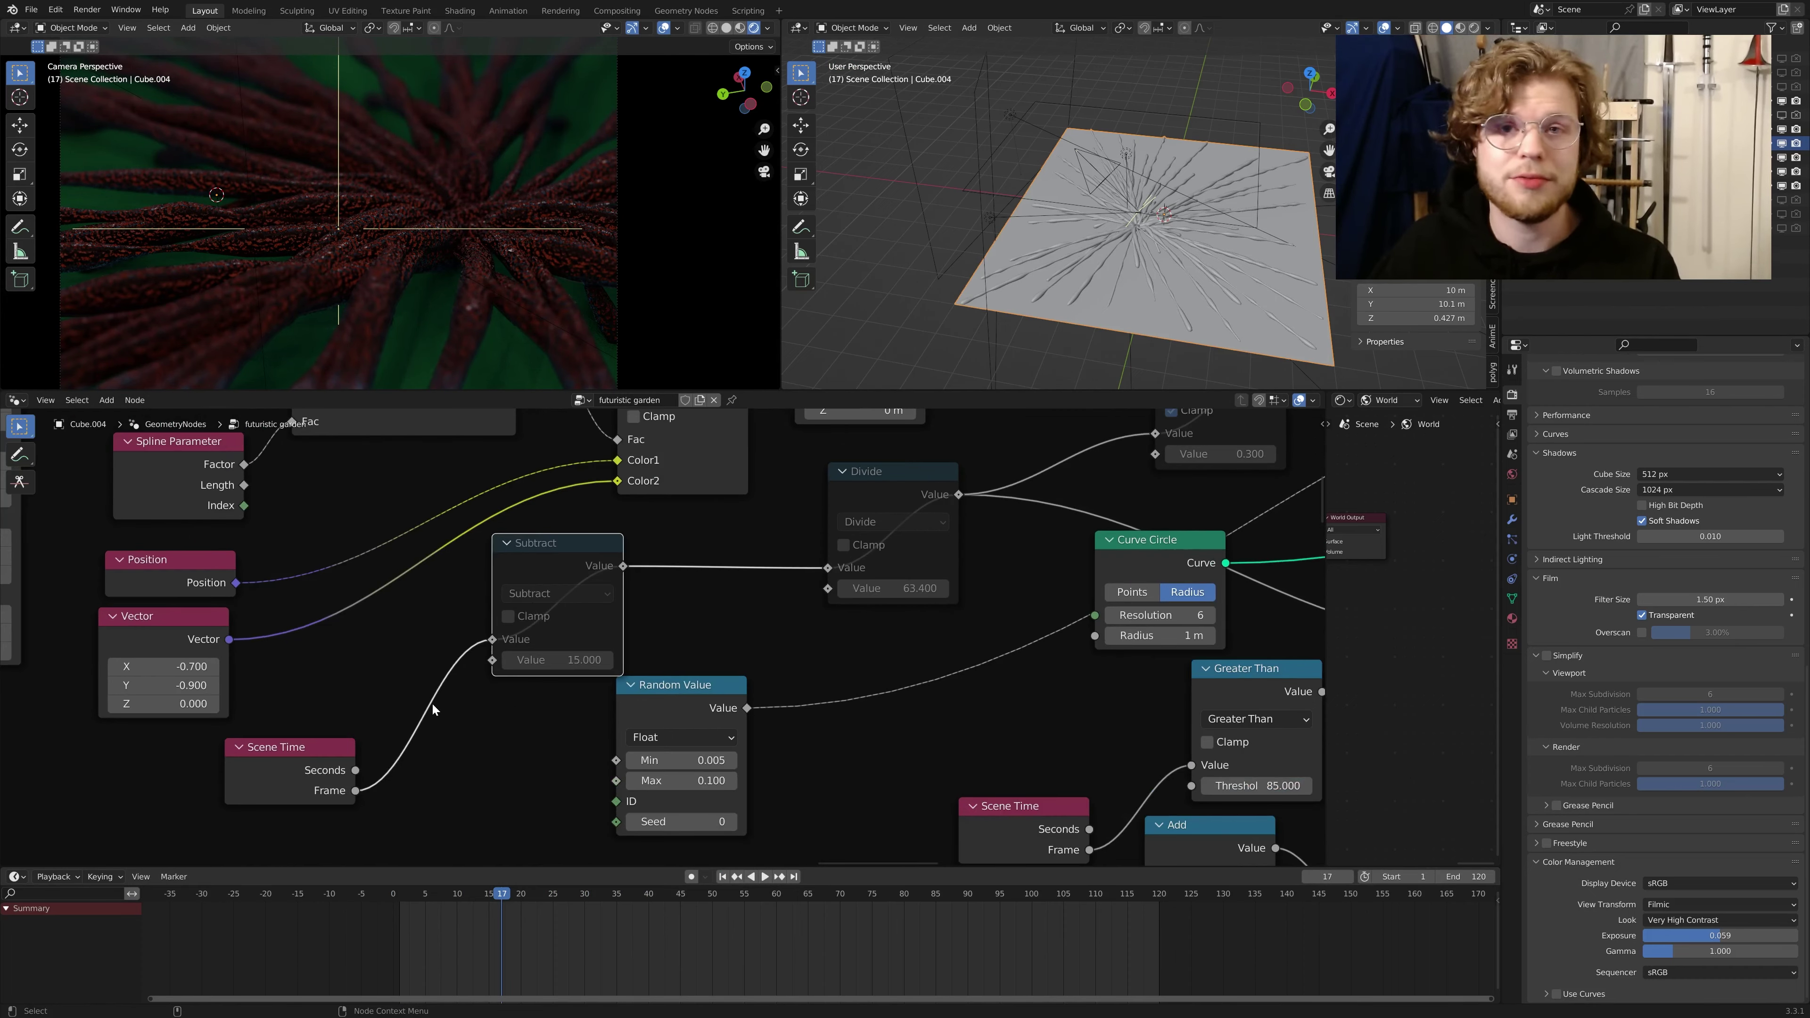
scroll(485, 766, up, 2)
middle_drag(484, 766, 629, 664)
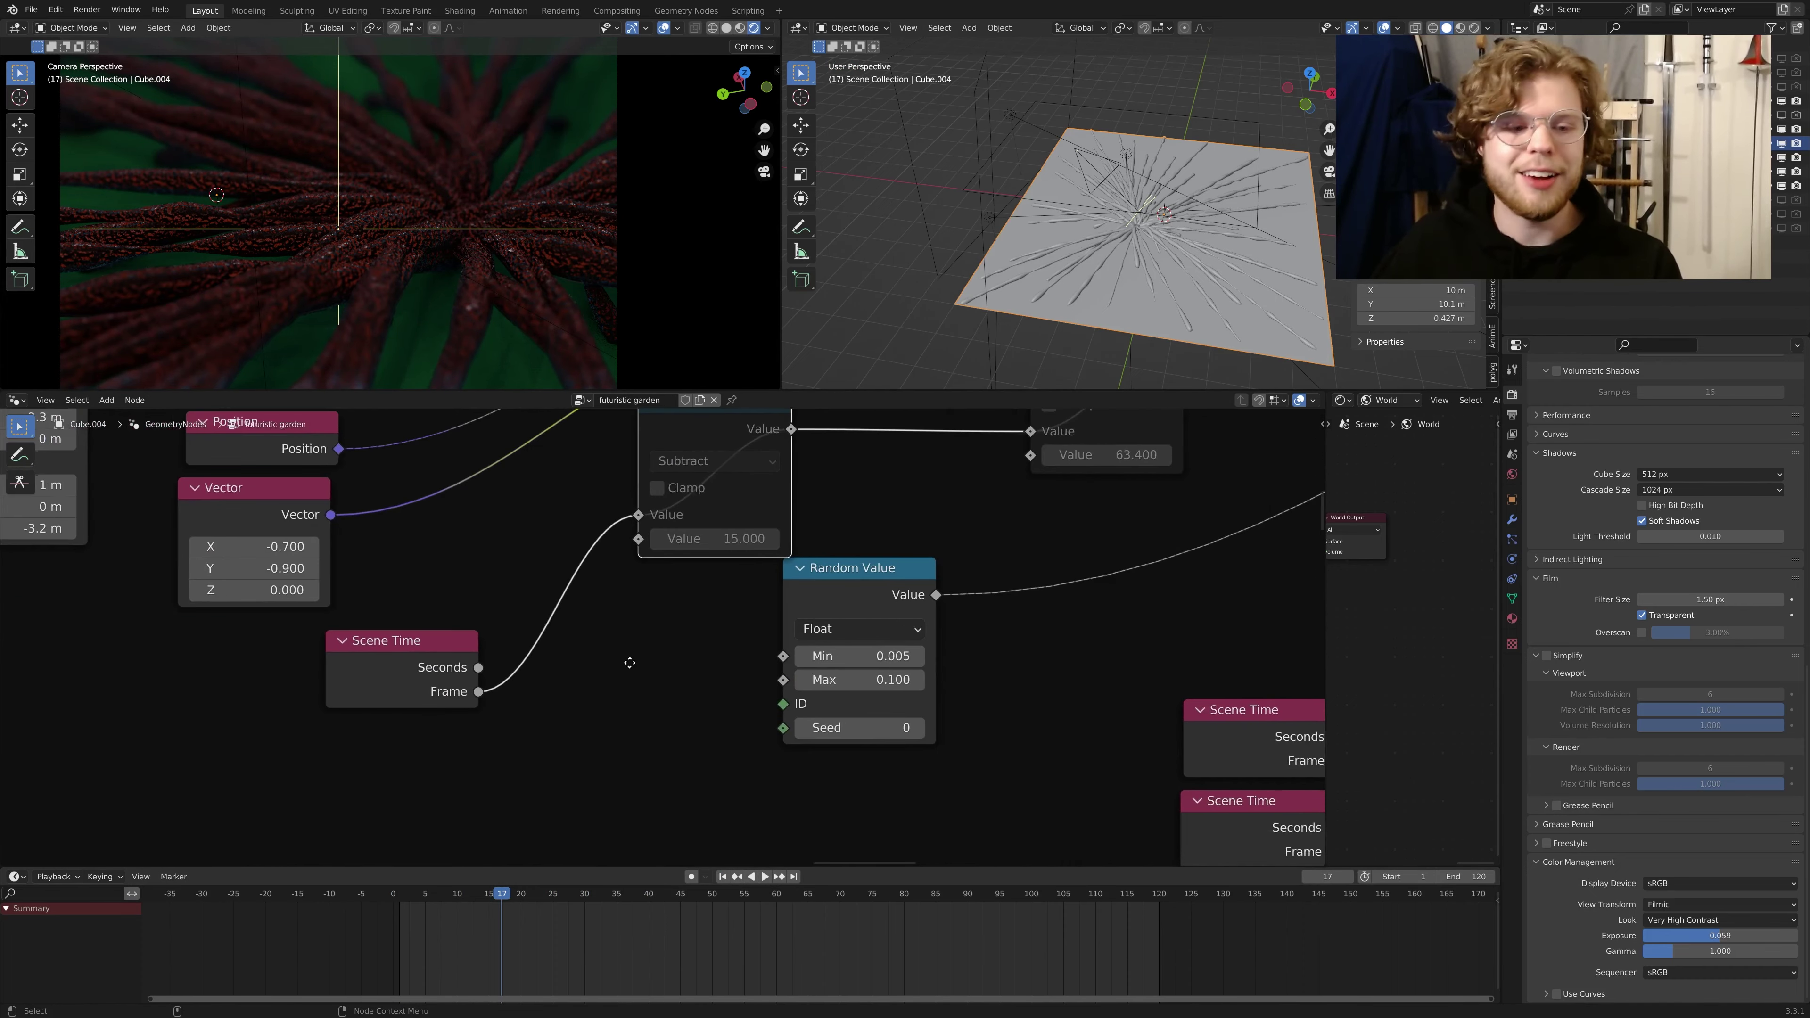
scroll(629, 663, up, 1)
click(365, 642)
scroll(392, 645, down, 5)
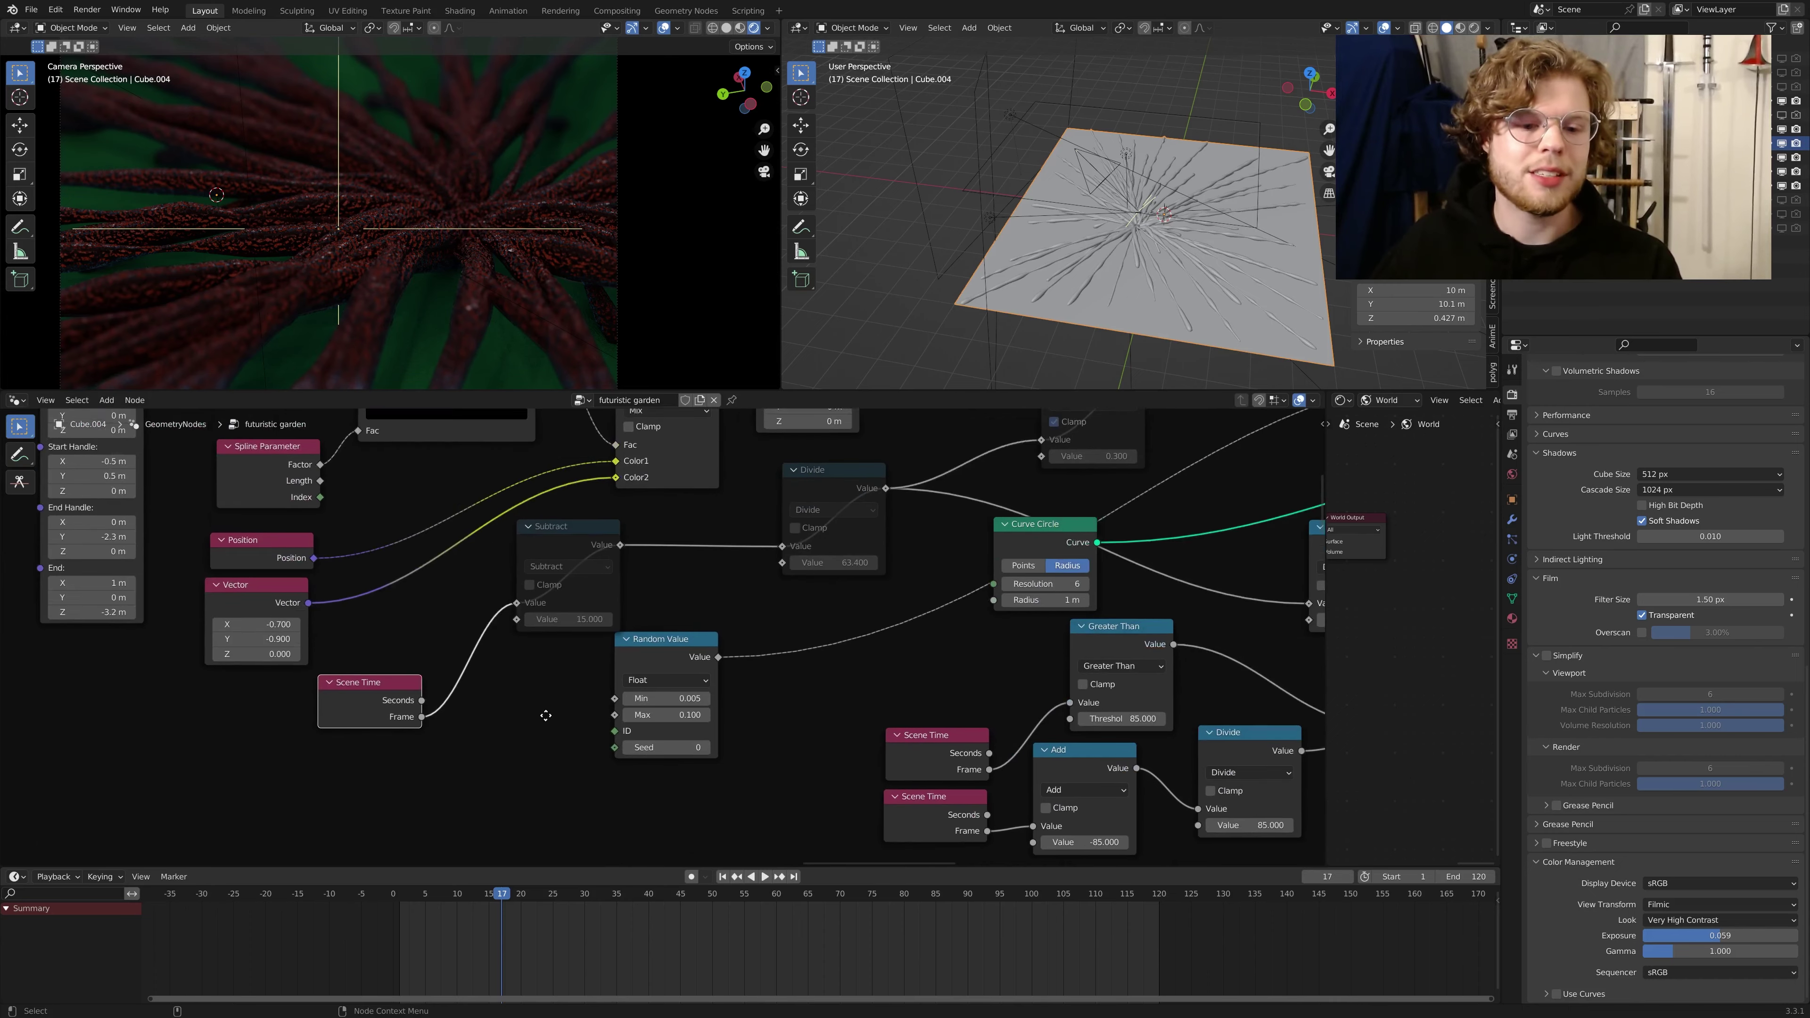
Step: Examine the Trim Curve node's Start and End inputs and the curve nodes around it
scroll(1019, 647, up, 4)
middle_drag(1006, 613, 622, 753)
scroll(684, 670, up, 1)
middle_drag(736, 609, 724, 626)
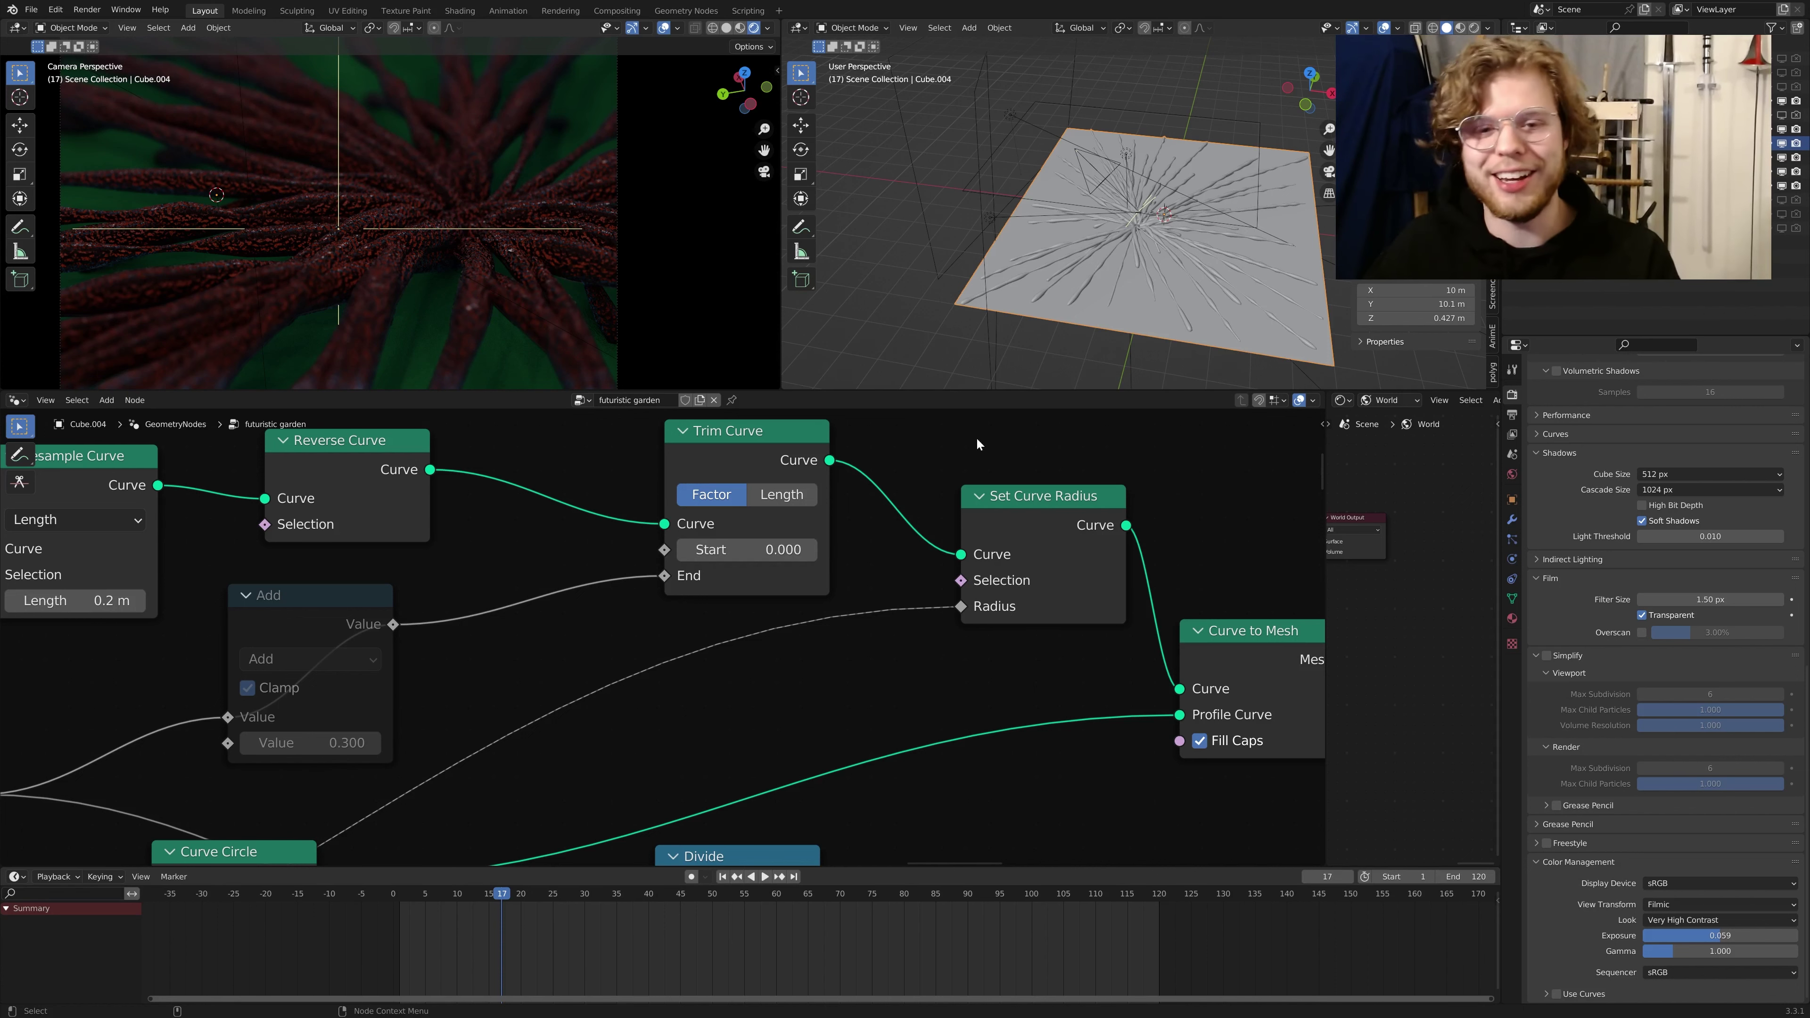
scroll(741, 561, up, 1)
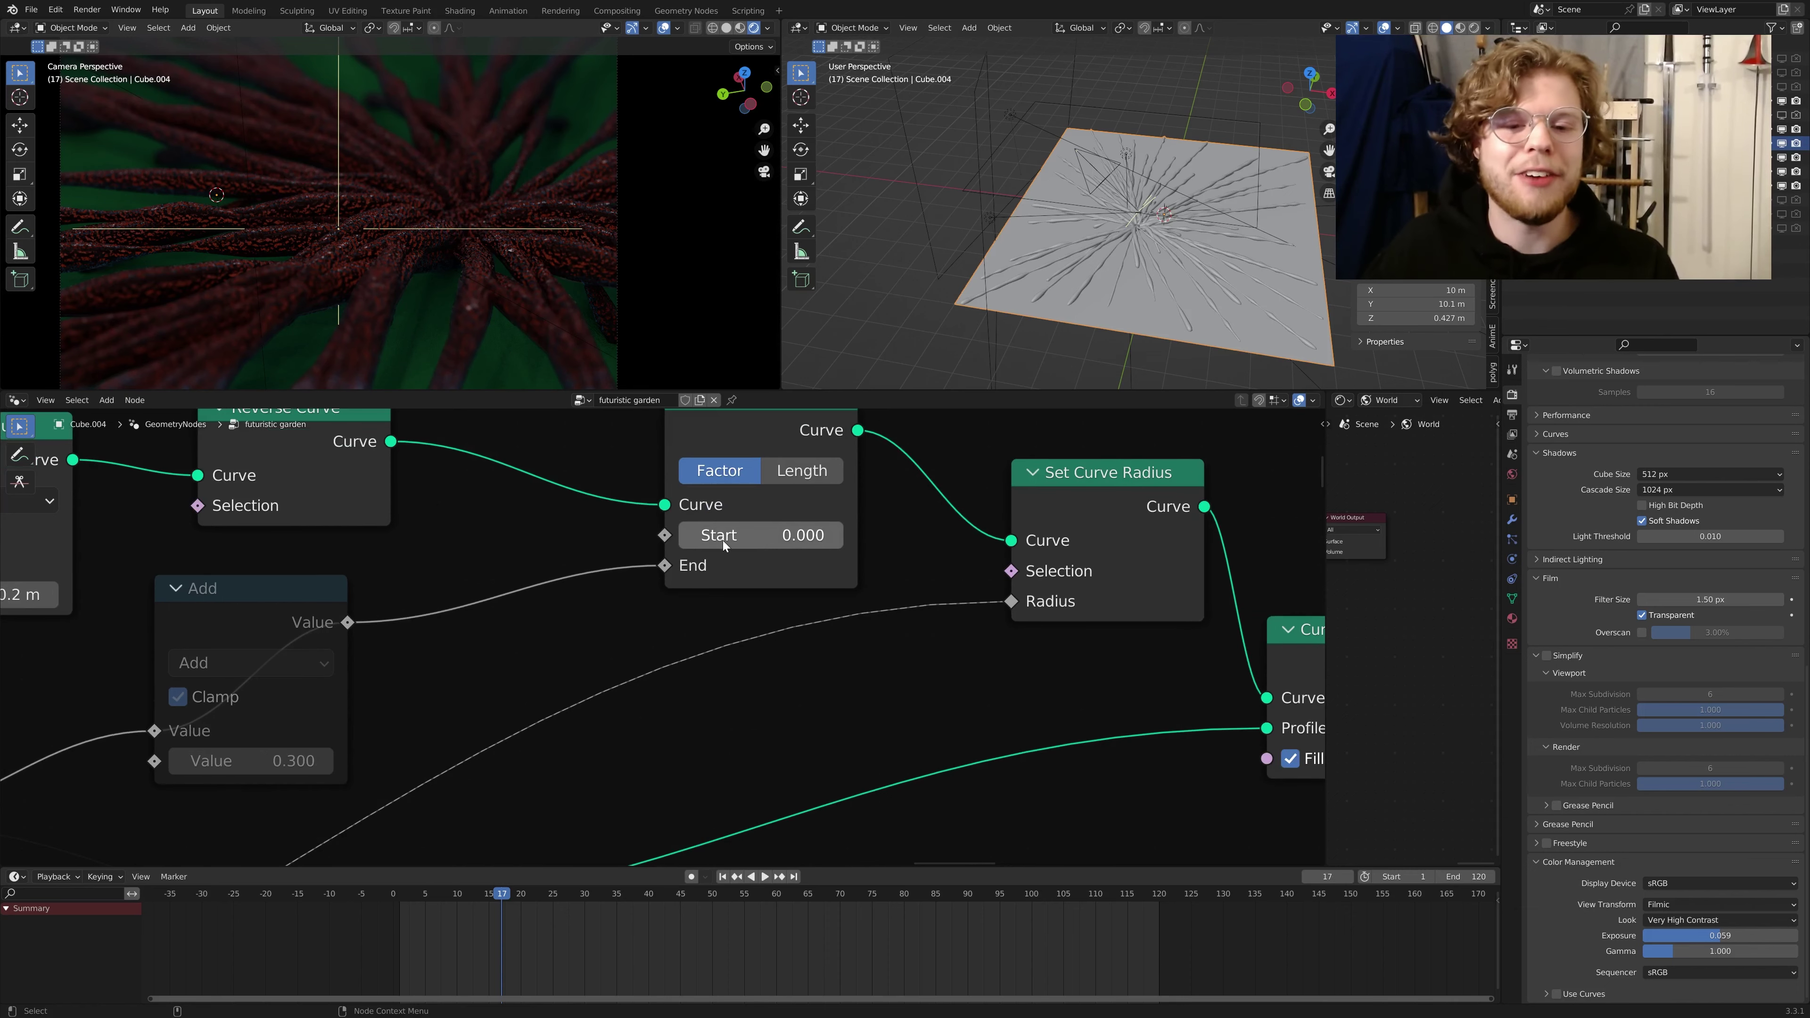
mouse_move(723, 541)
mouse_down()
mouse_move(840, 540)
mouse_move(720, 541)
mouse_up()
scroll(562, 696, down, 3)
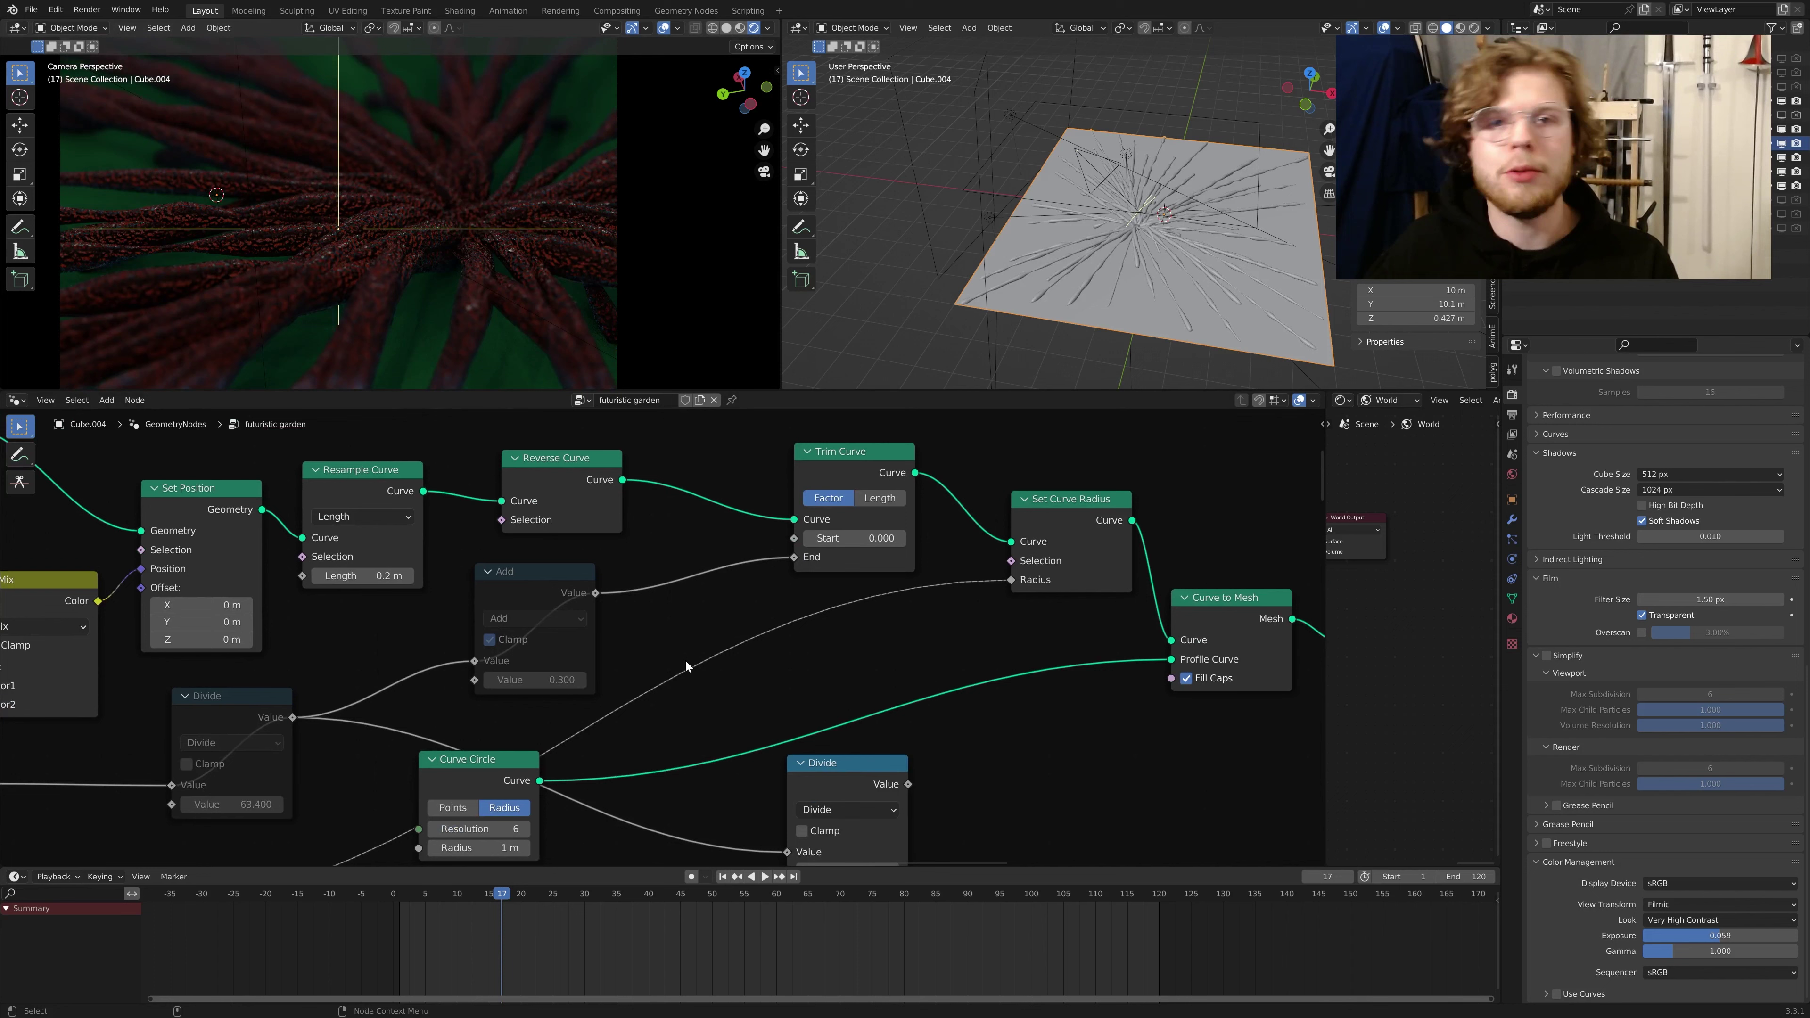
scroll(735, 679, down, 2)
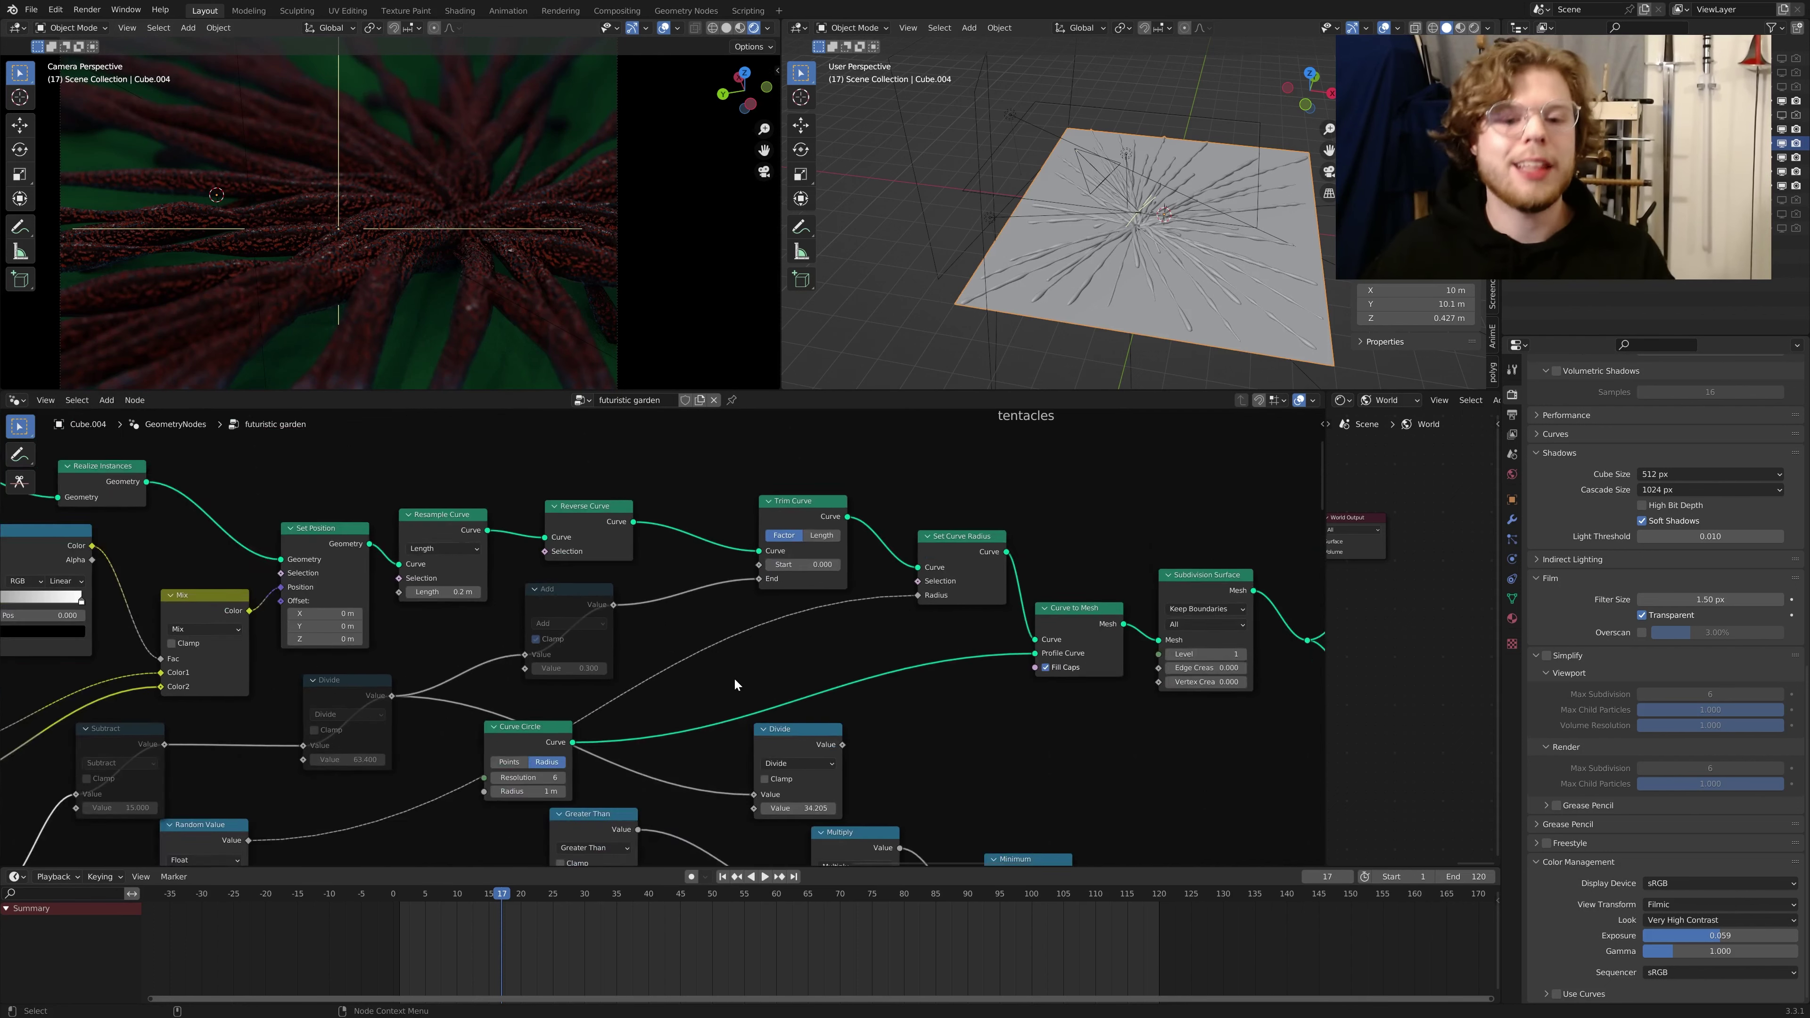
Step: Unmute the Subtract node between Scene Time and Divide
scroll(640, 674, up, 5)
middle_drag(734, 679, 982, 579)
click(474, 583)
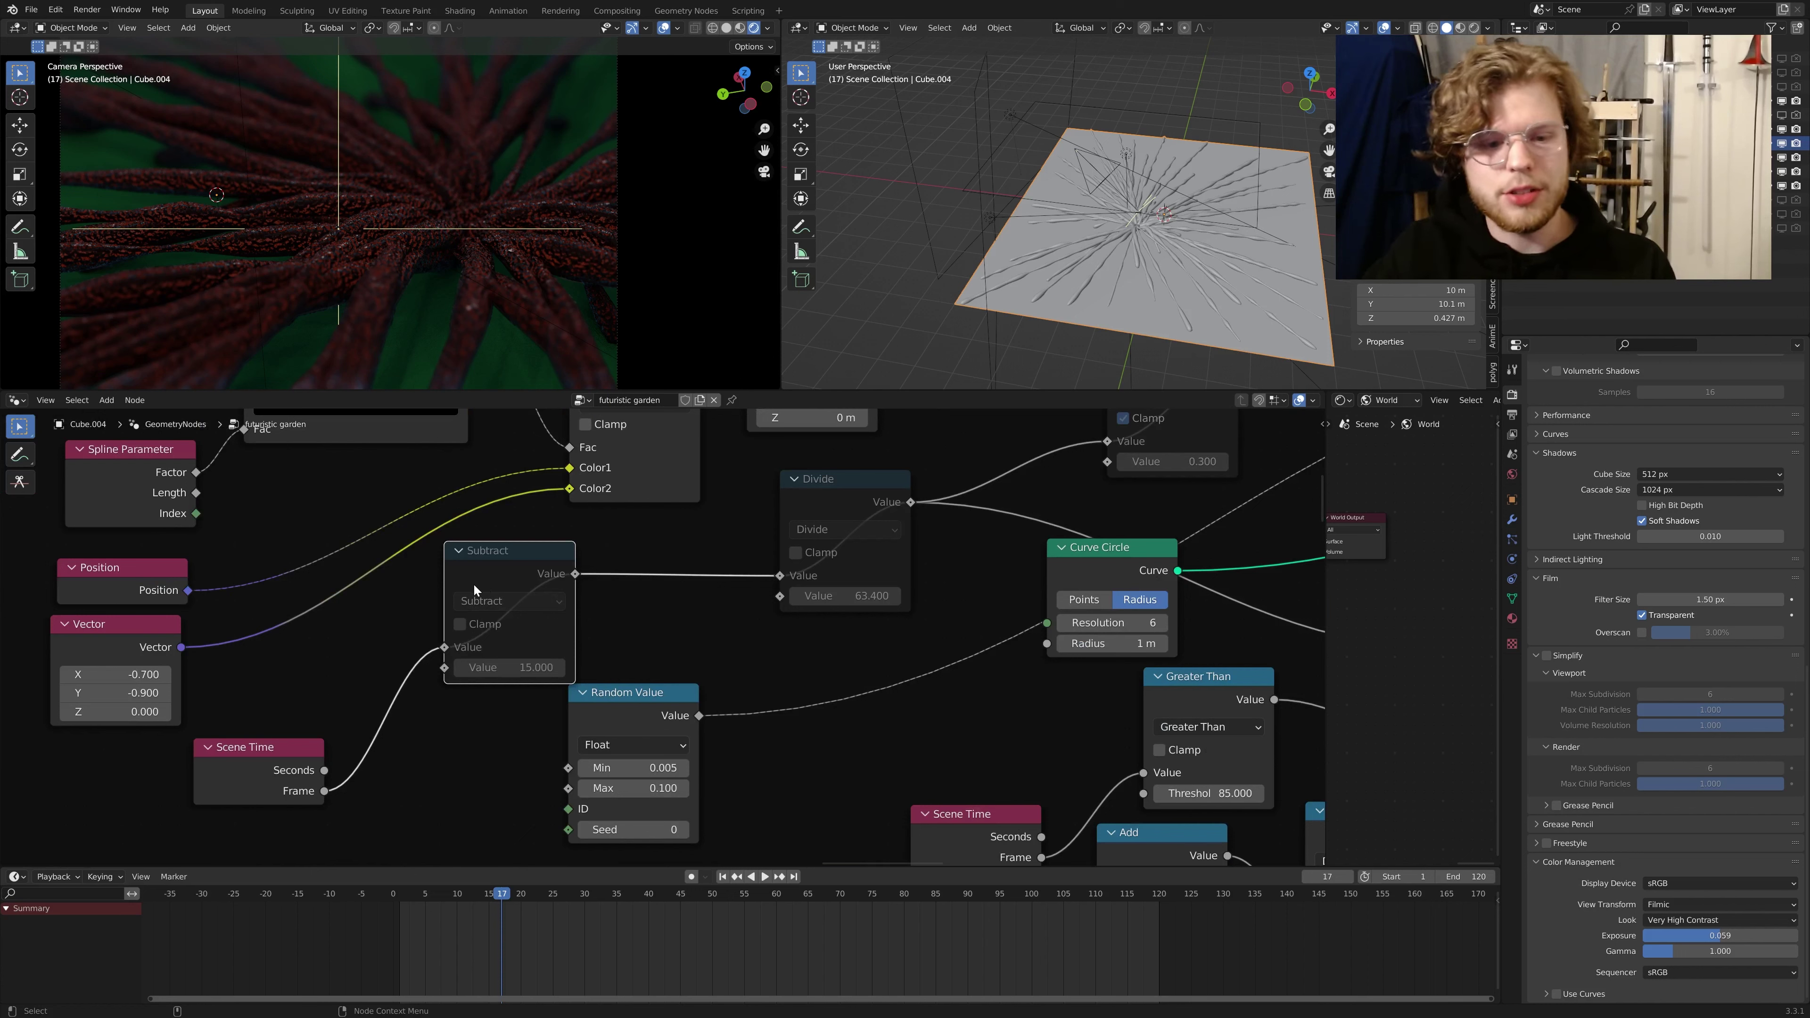
key(m)
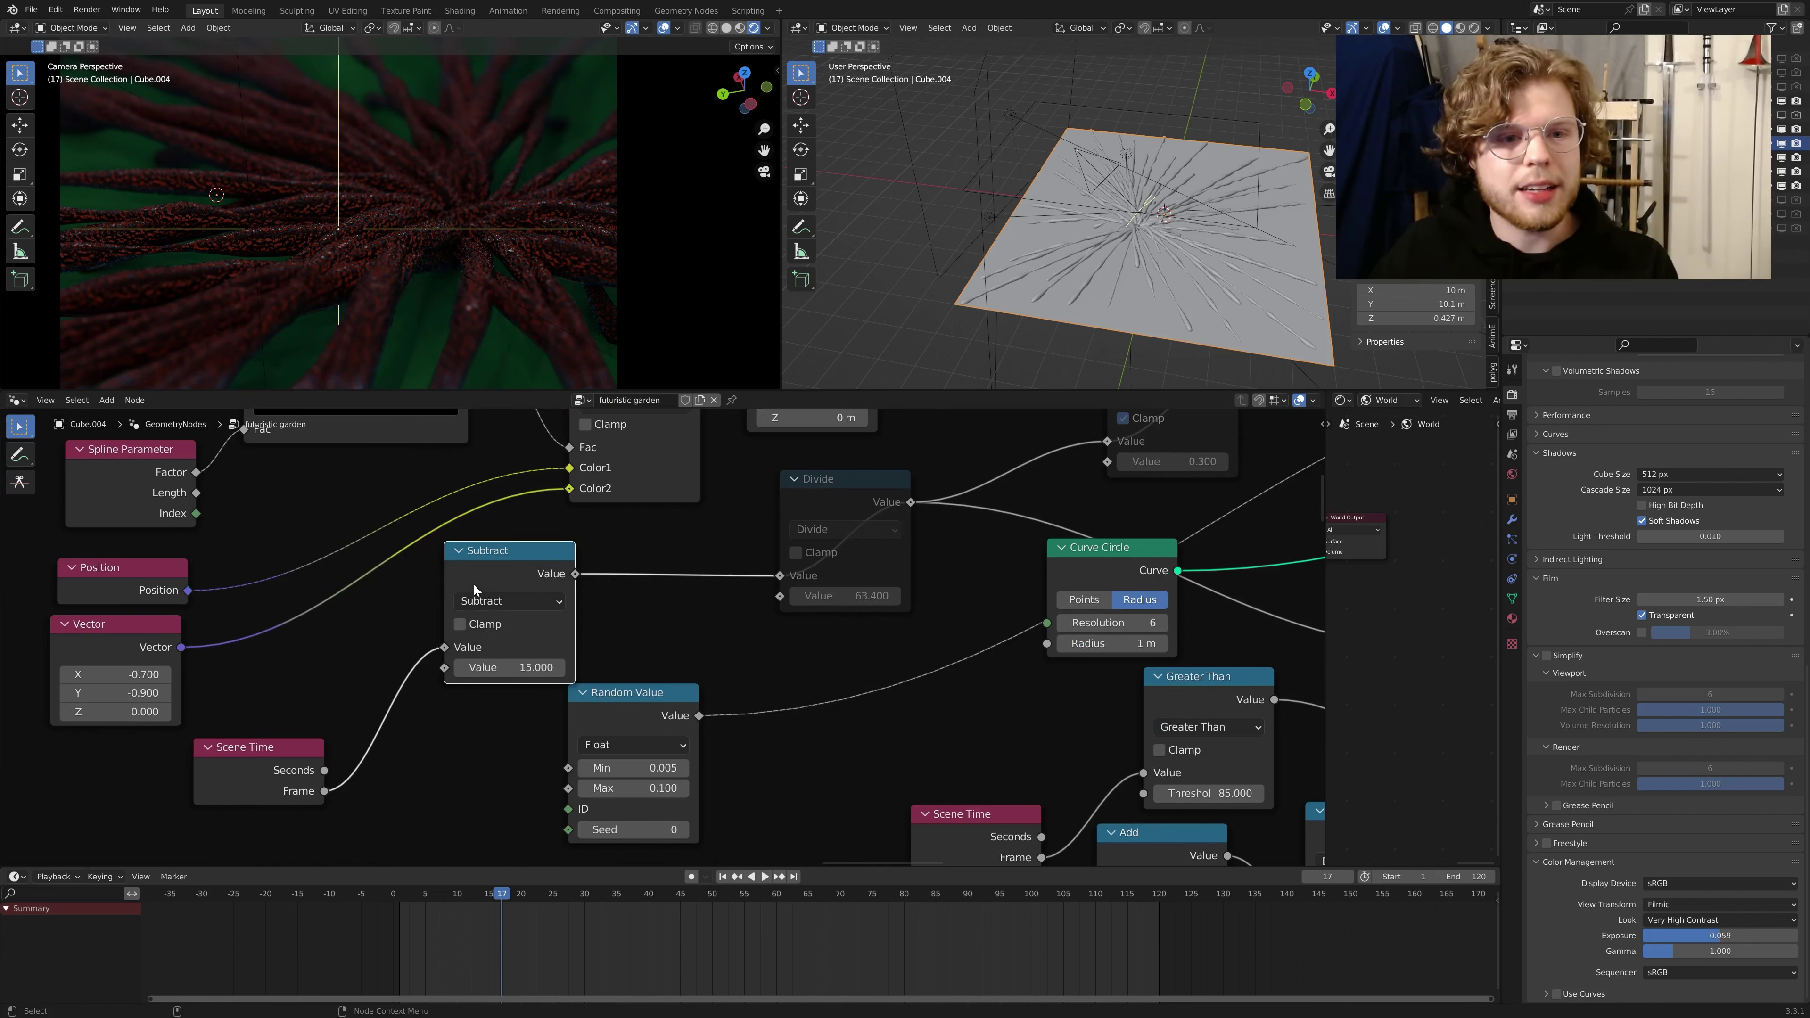
Step: Replay the animation from the first frame and scrub back to frame 10
click(721, 878)
key(space)
key(space)
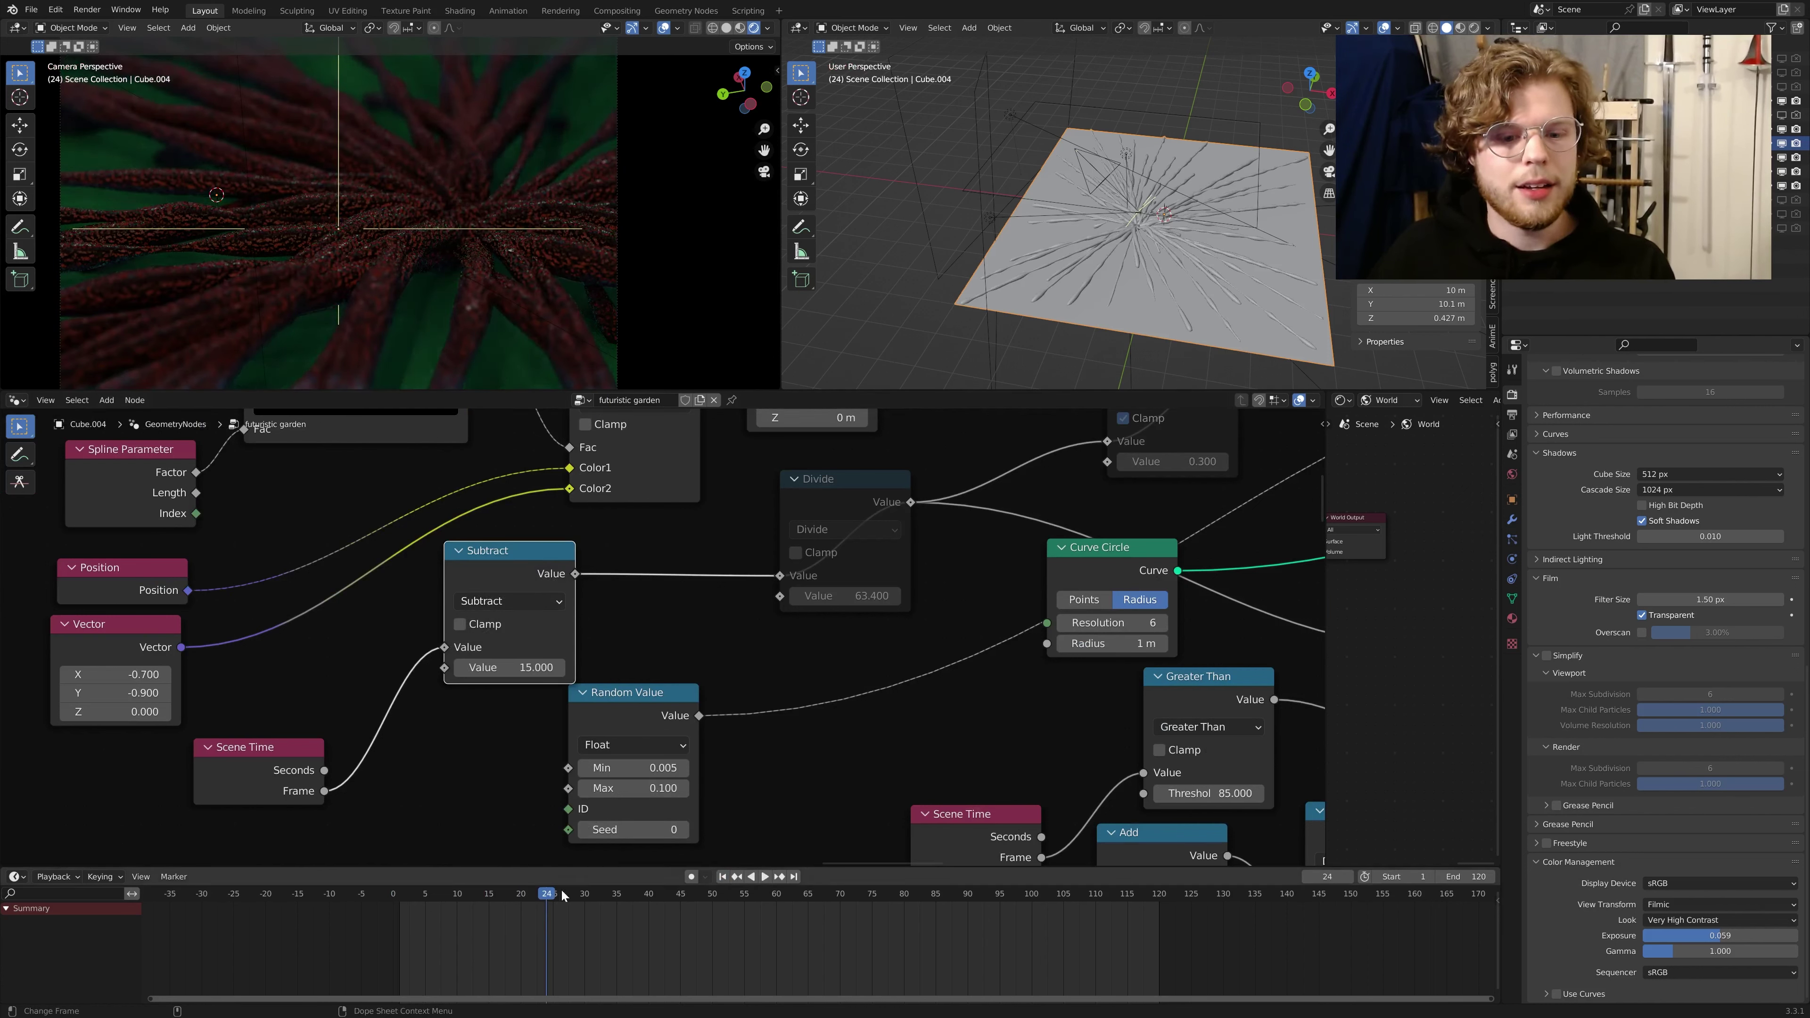
key(space)
click(425, 884)
key(space)
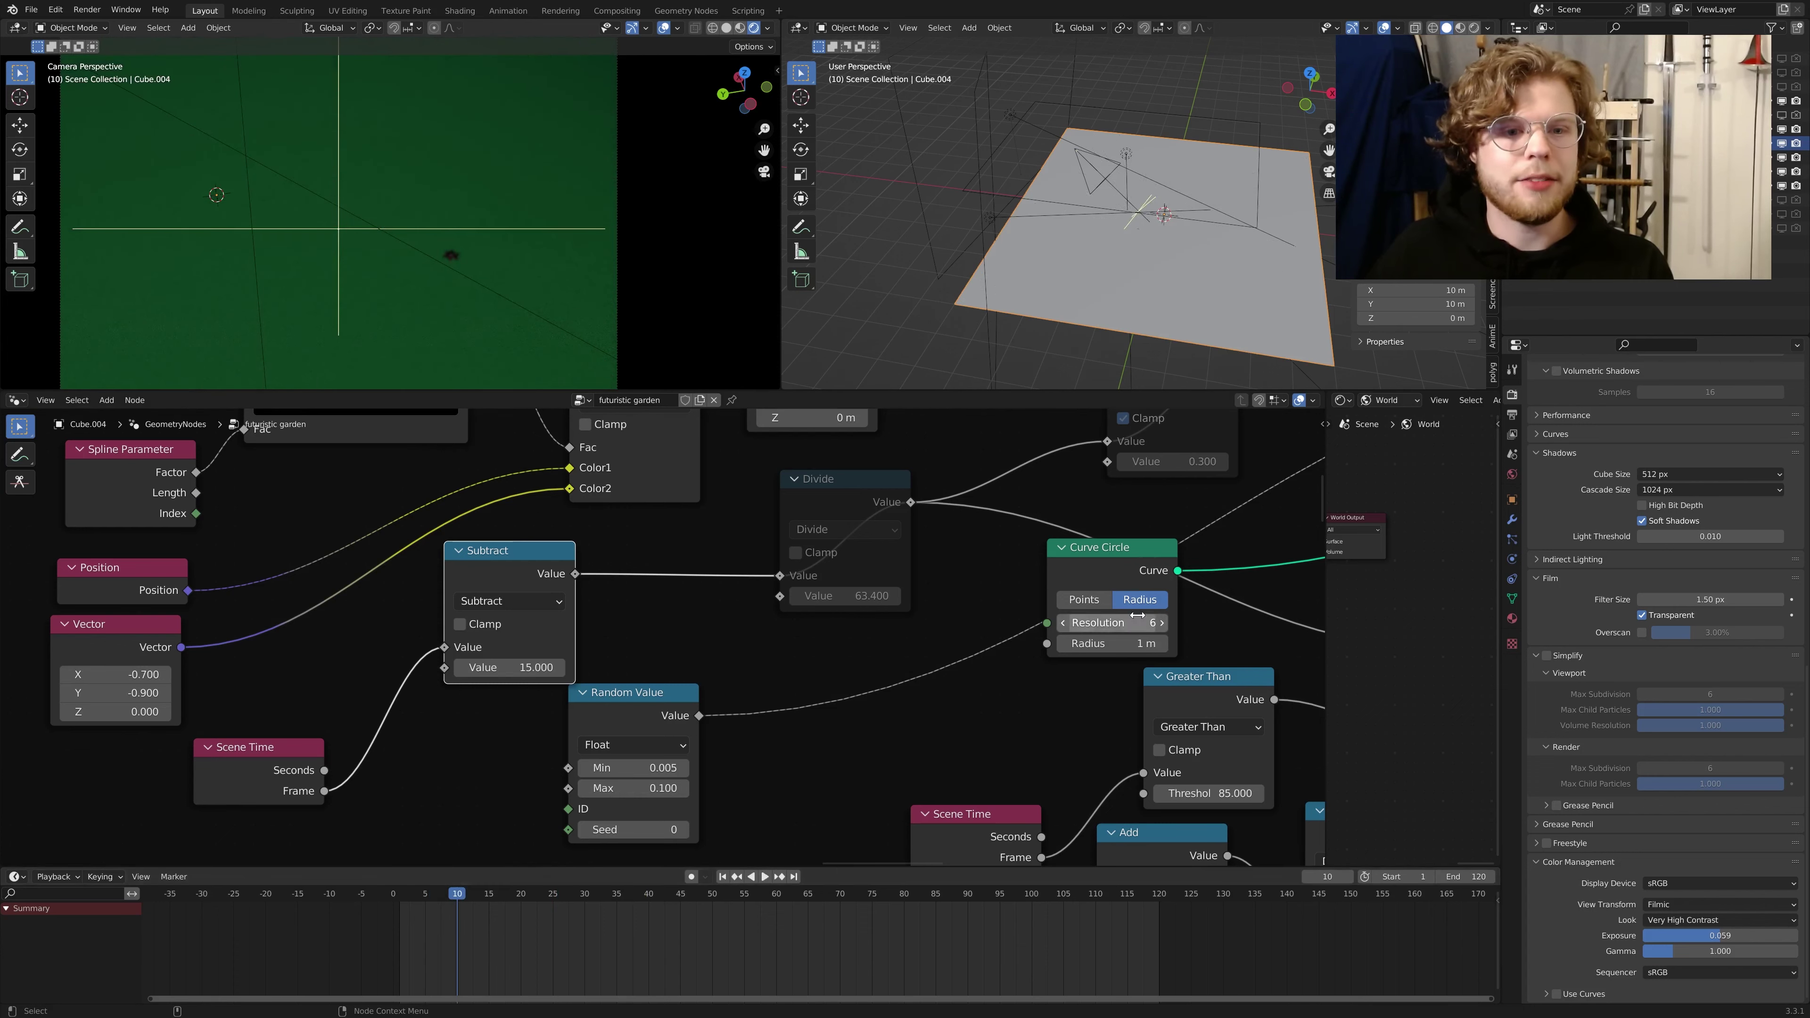
Step: Survey the node chain from Subtract to Trim Curve and scrub the animation back to frame 2
scroll(508, 710, down, 2)
middle_drag(842, 625, 719, 704)
scroll(734, 699, down, 1)
scroll(748, 713, up, 1)
scroll(769, 737, down, 2)
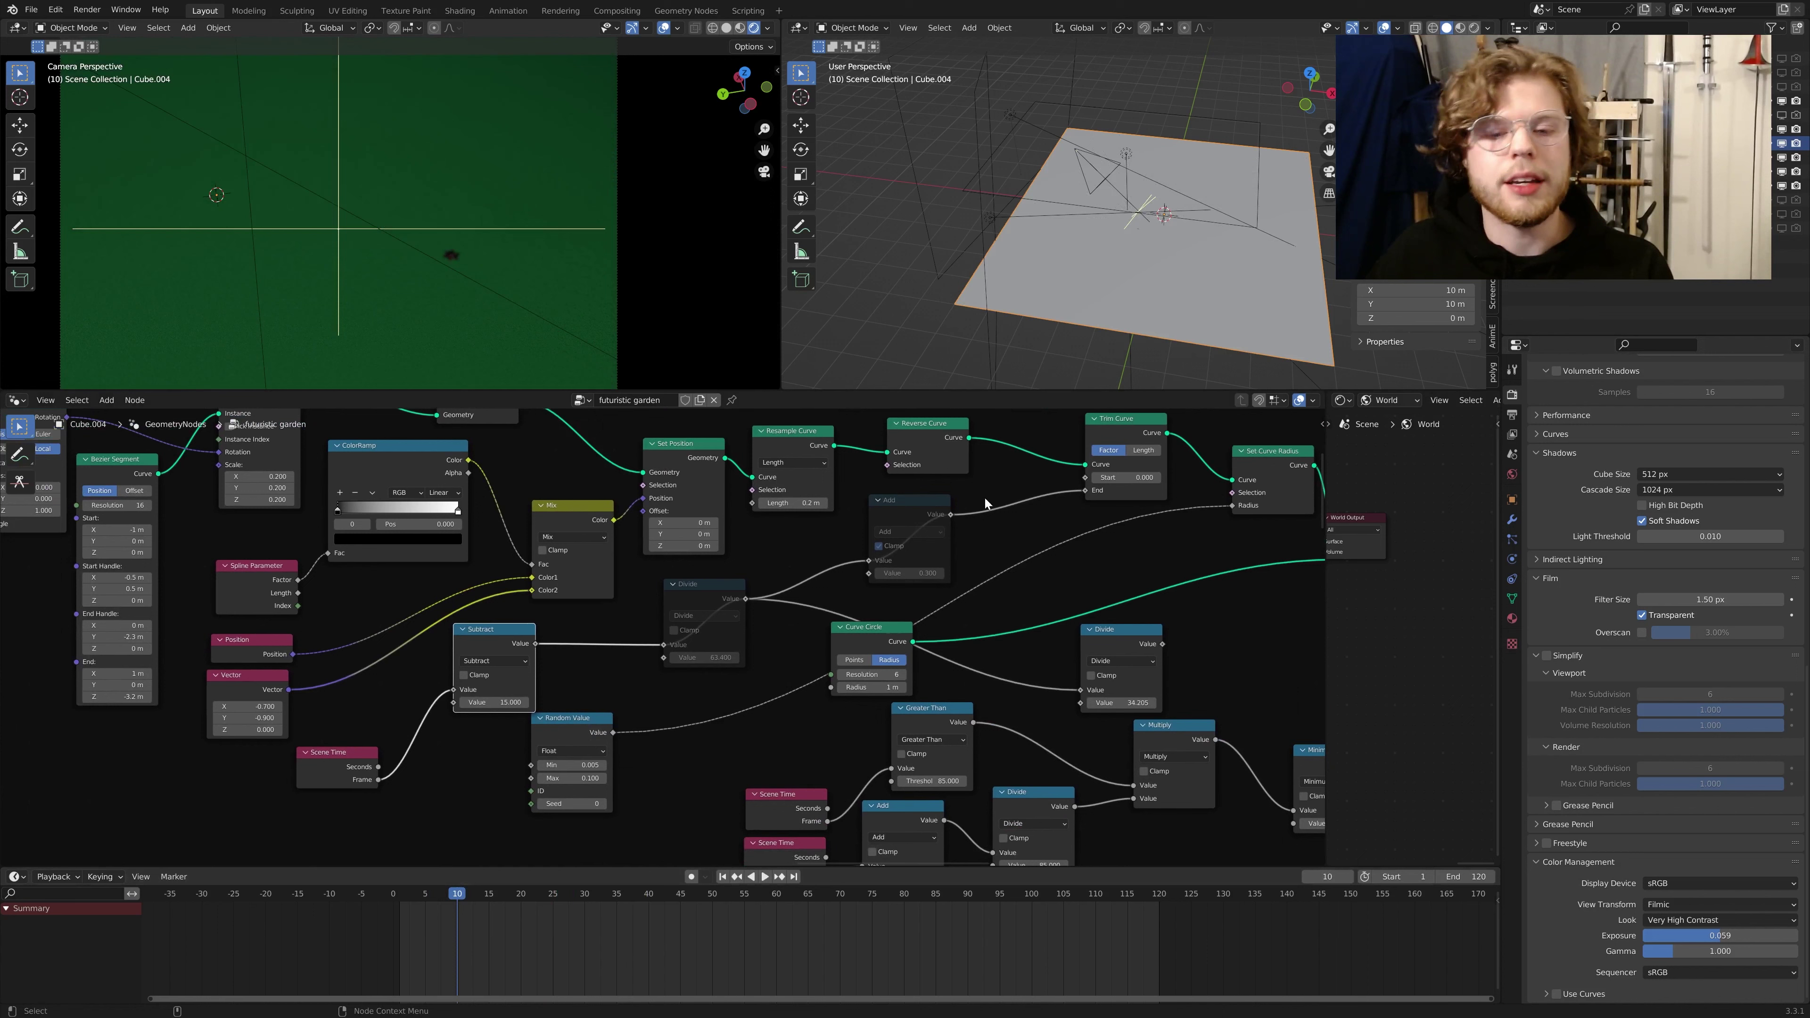
key(space)
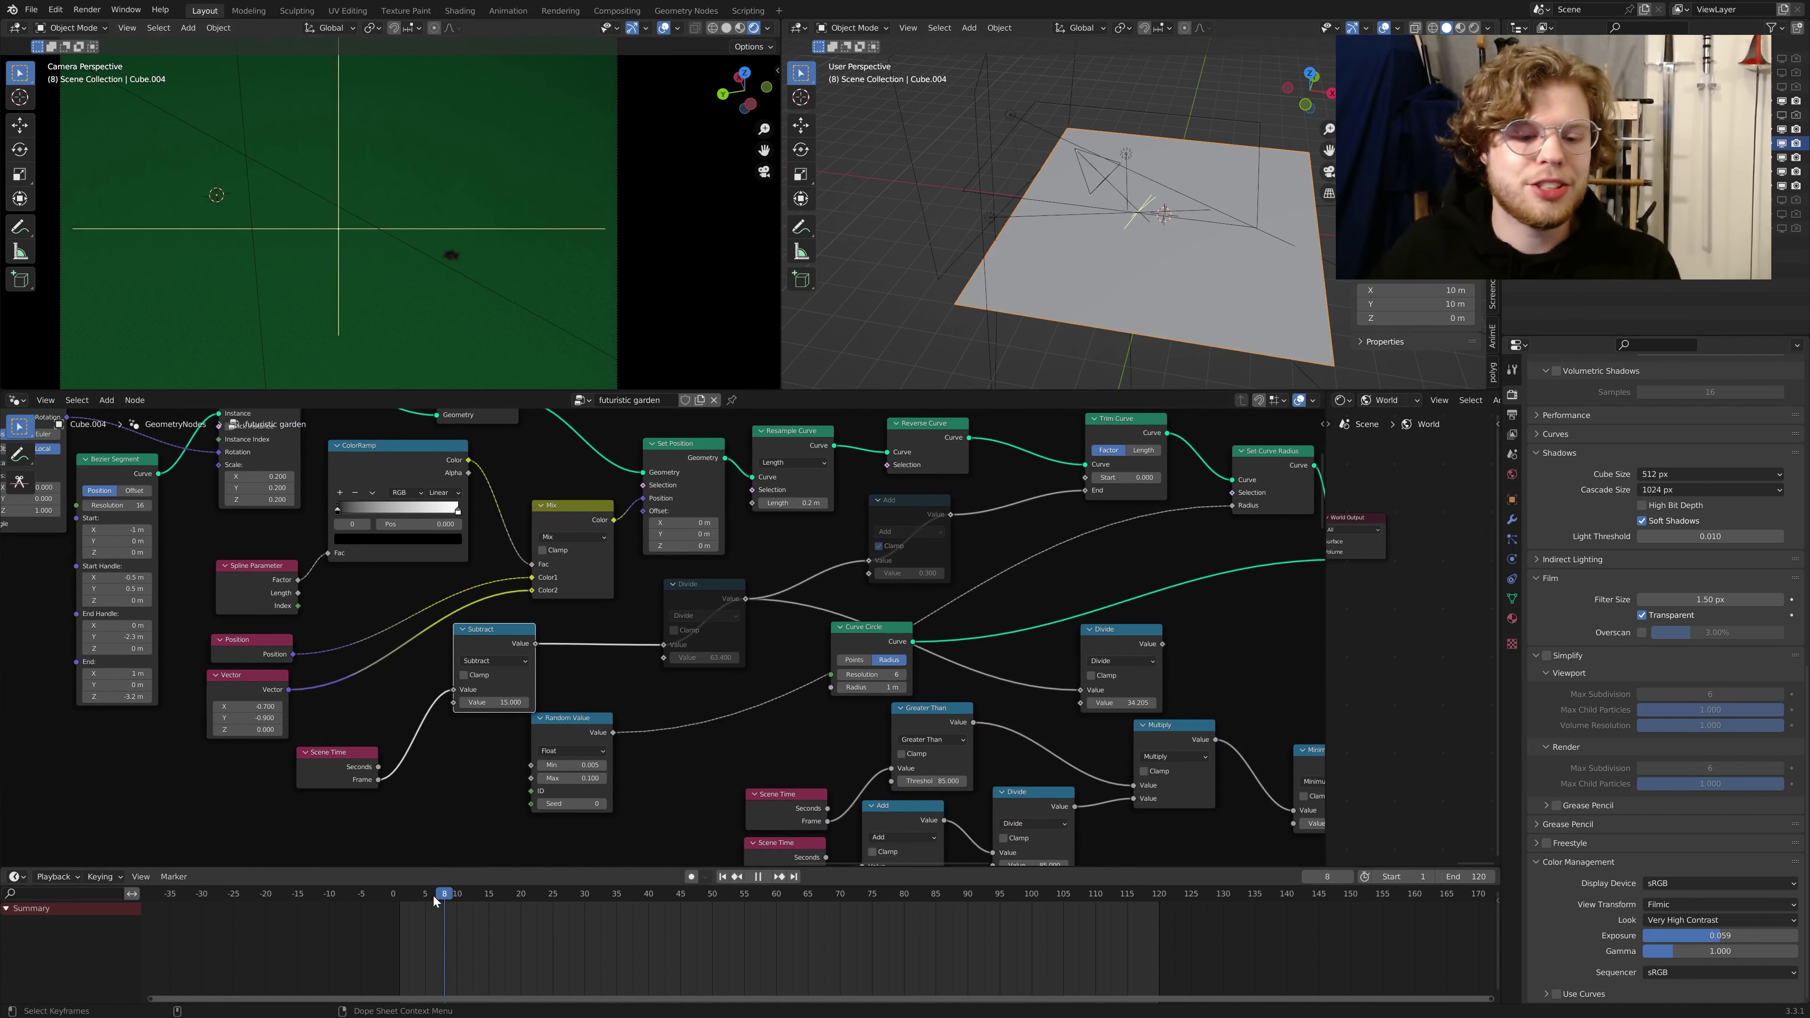
drag(454, 901, 405, 898)
key(space)
Step: Examine the Scene Time node and the Subtract node with its value of 15 up close
scroll(569, 626, up, 2)
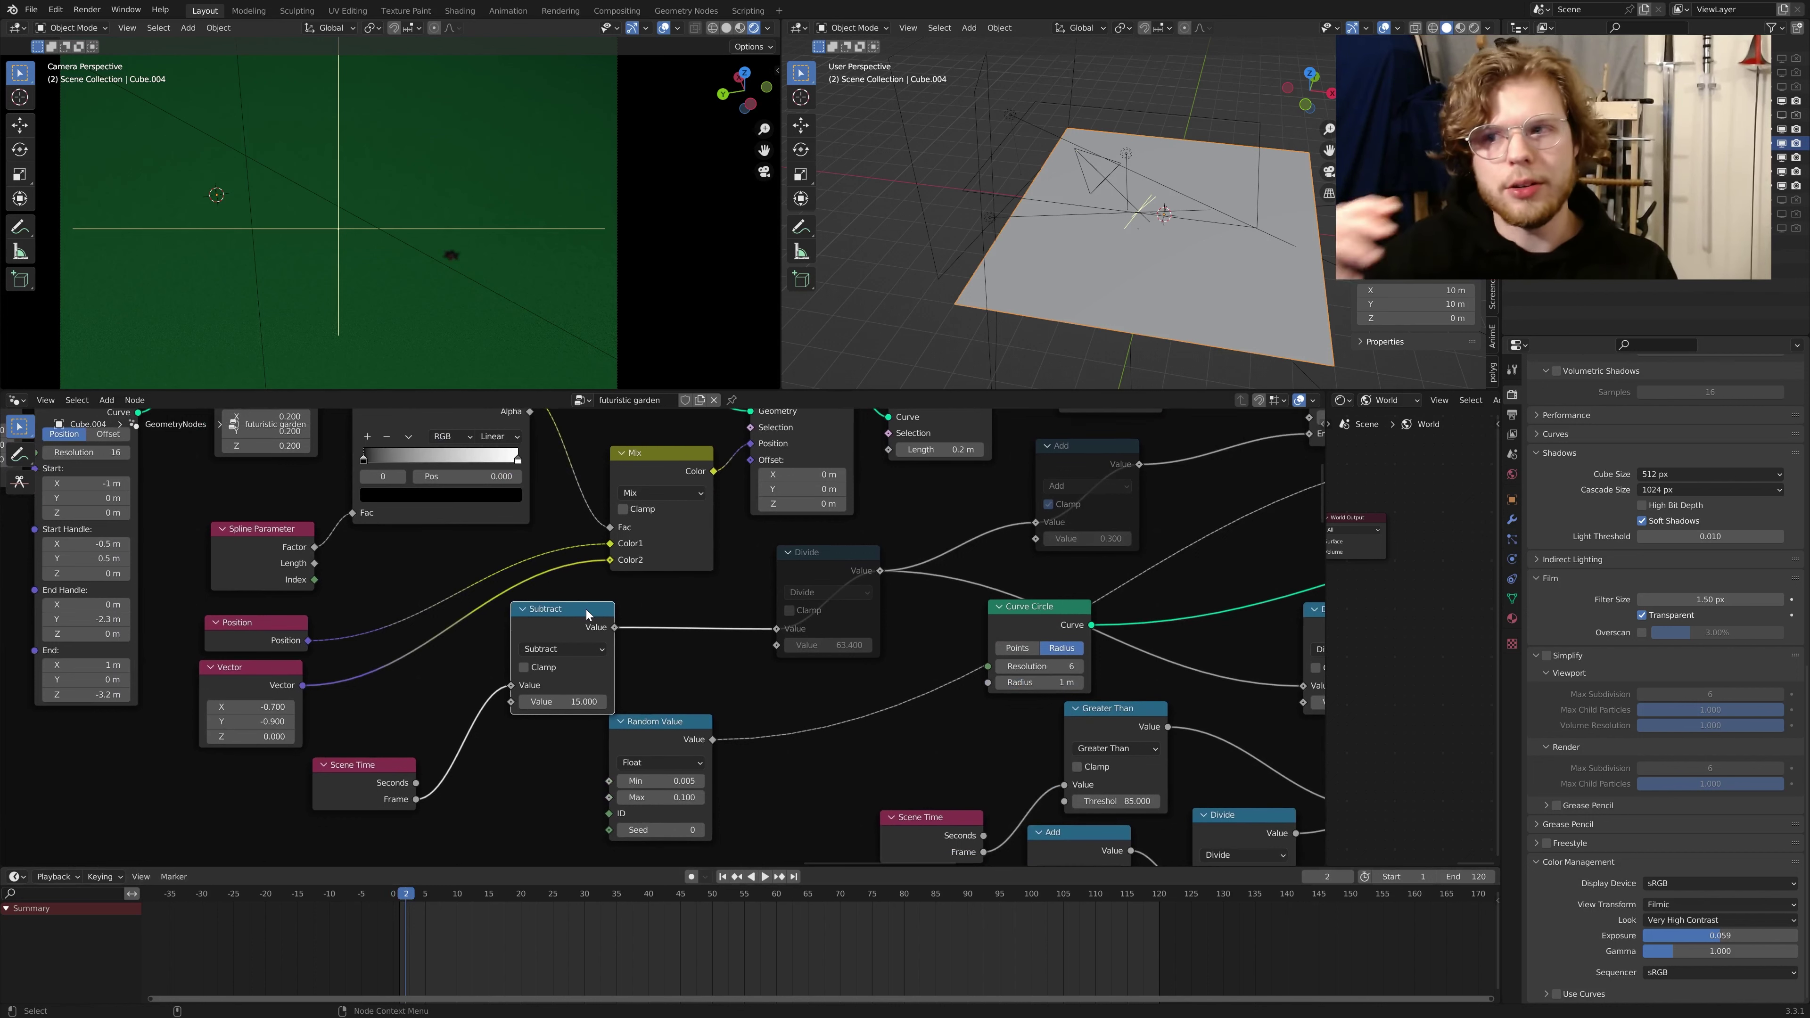
scroll(642, 700, up, 1)
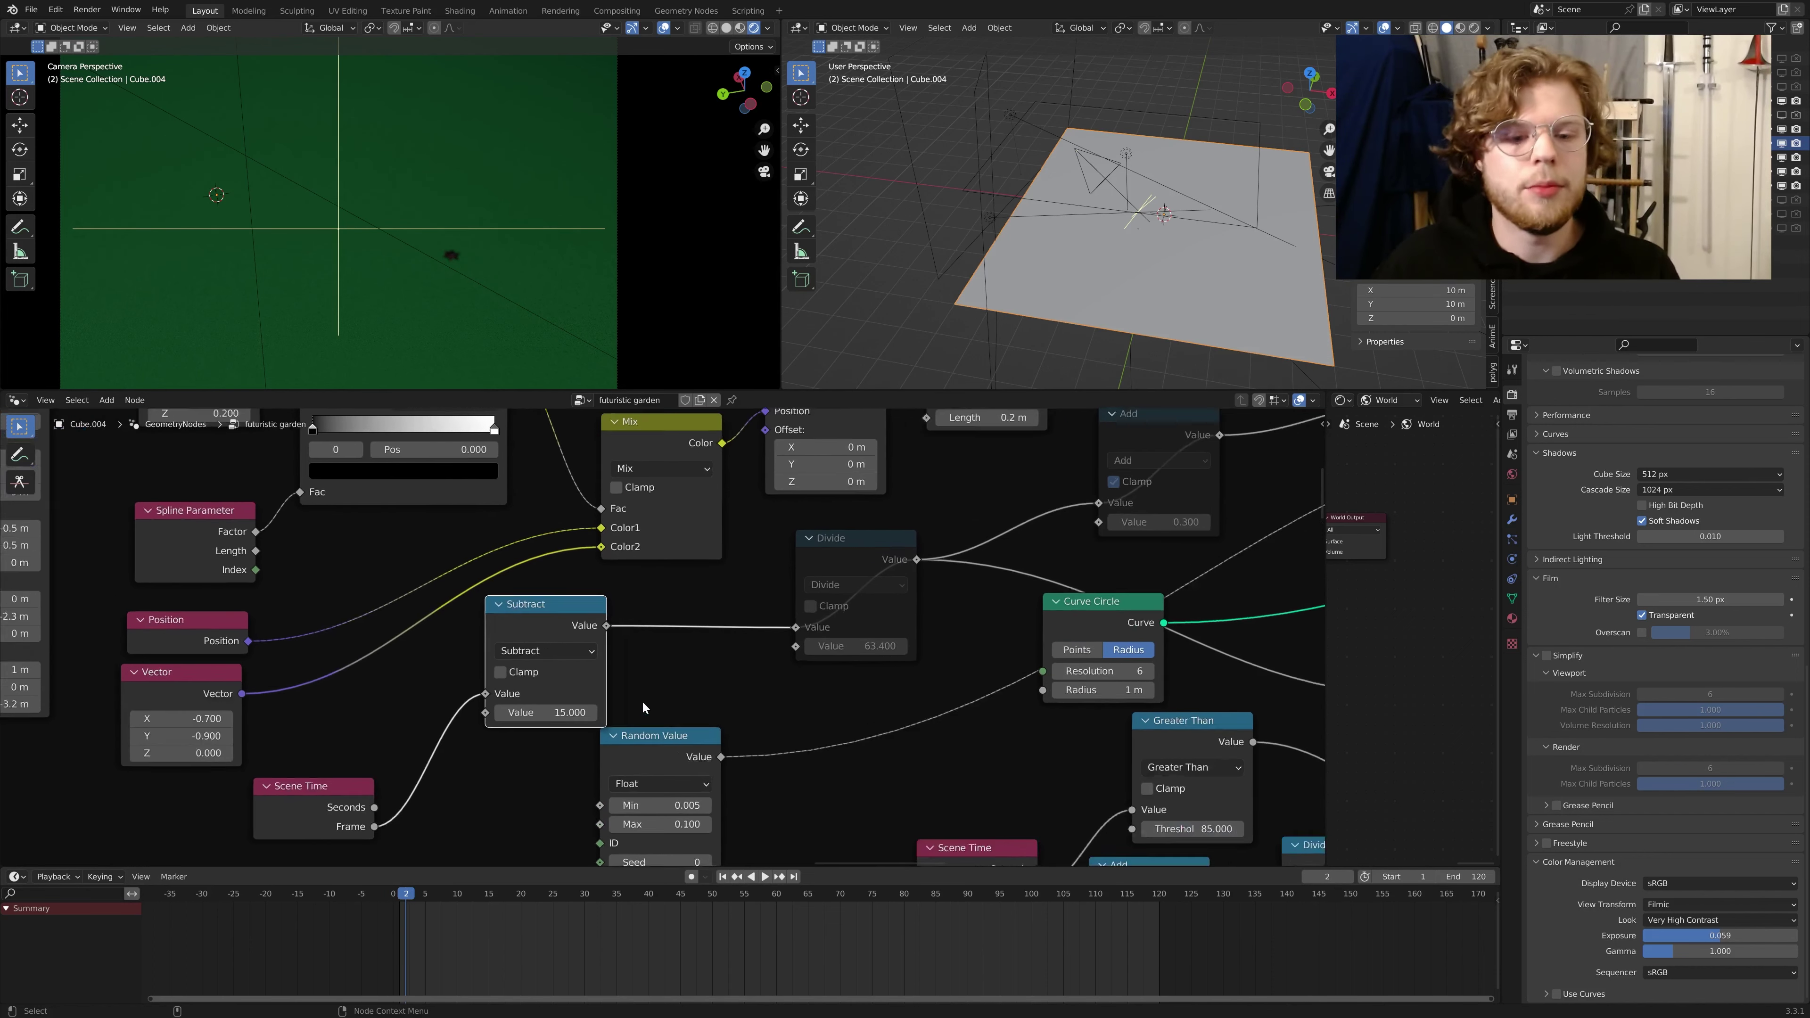
scroll(643, 703, up, 1)
middle_drag(643, 703, 722, 639)
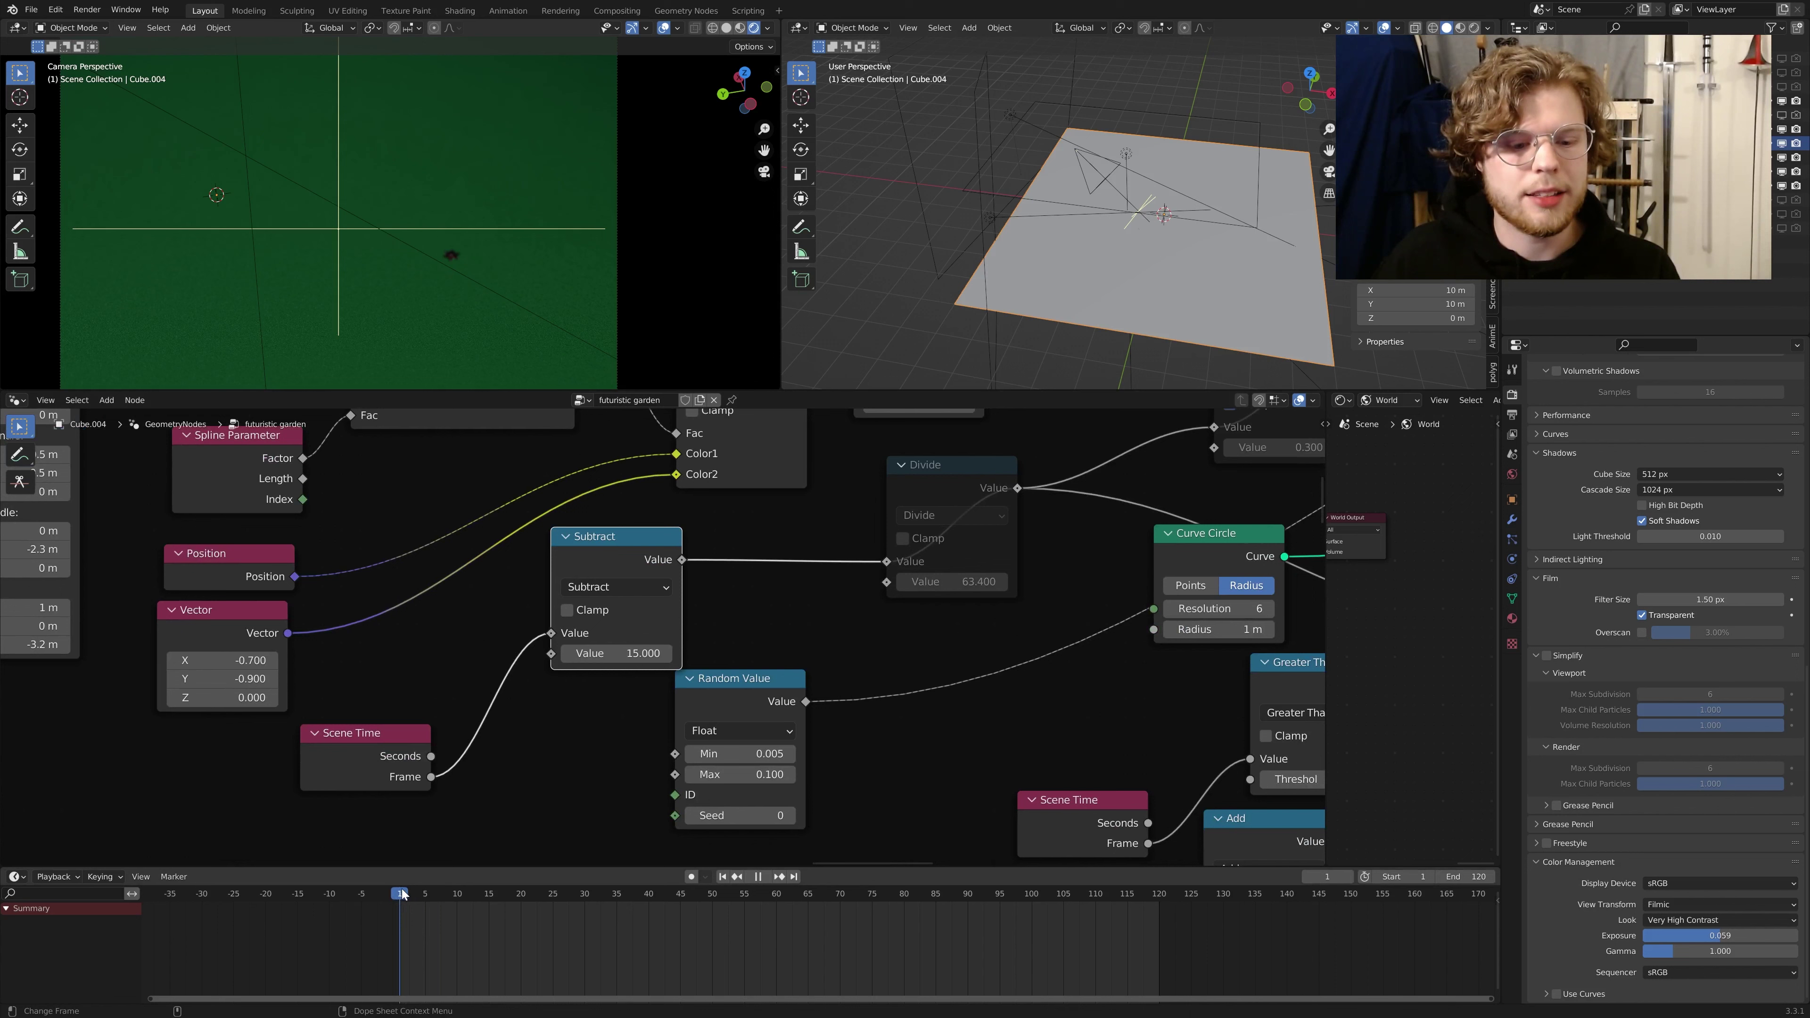
Step: Unmute the Divide node after Subtract at frame 15, and scrub the animation forward to frame 64
drag(439, 891, 490, 892)
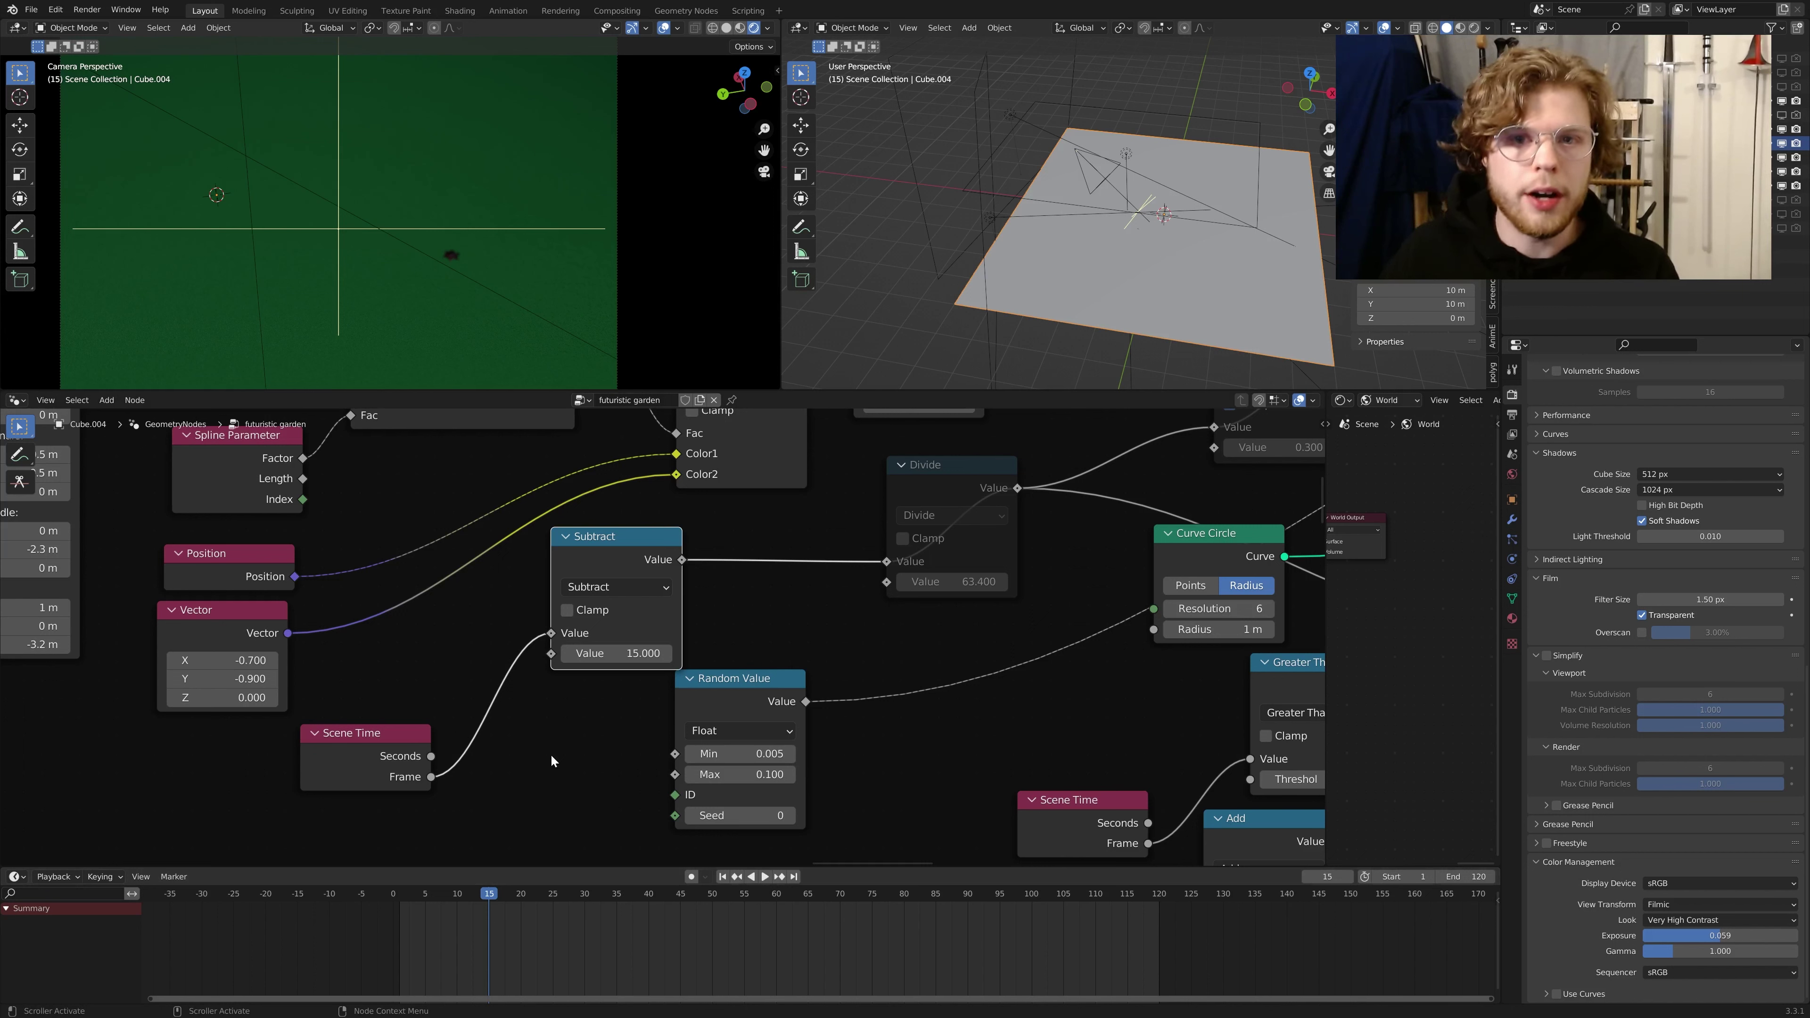
click(922, 503)
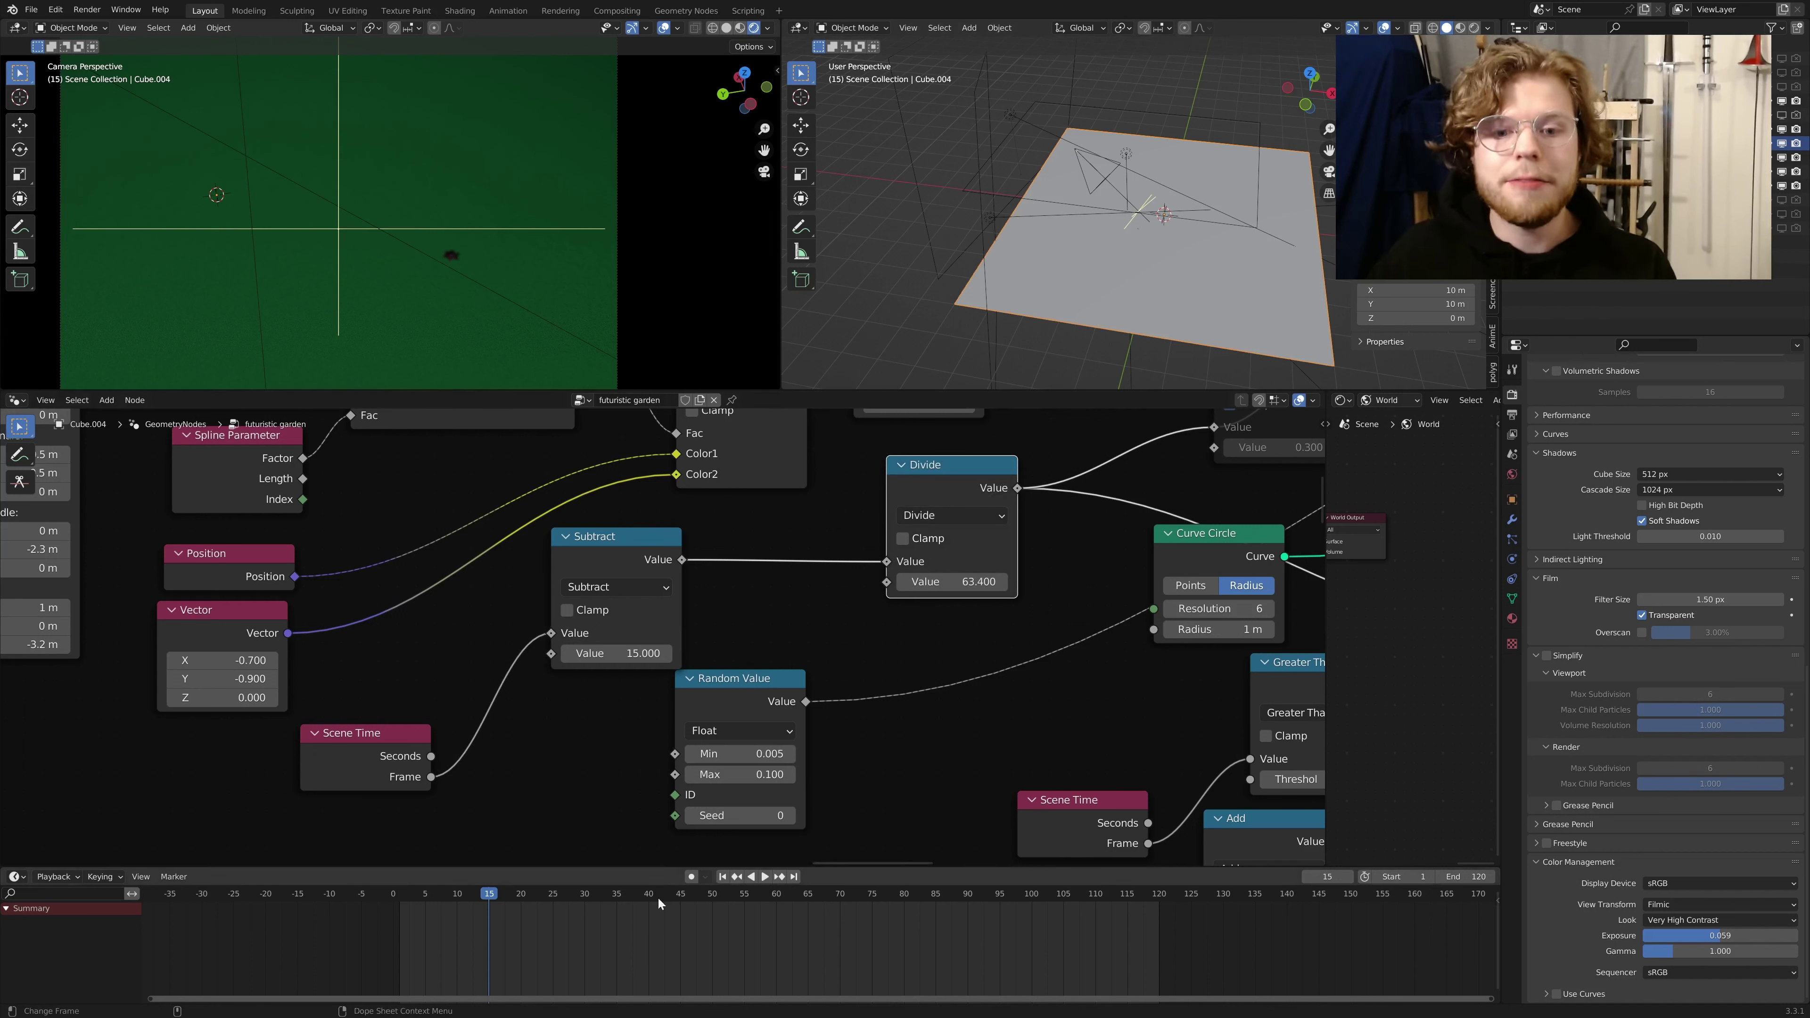
drag(488, 902, 432, 897)
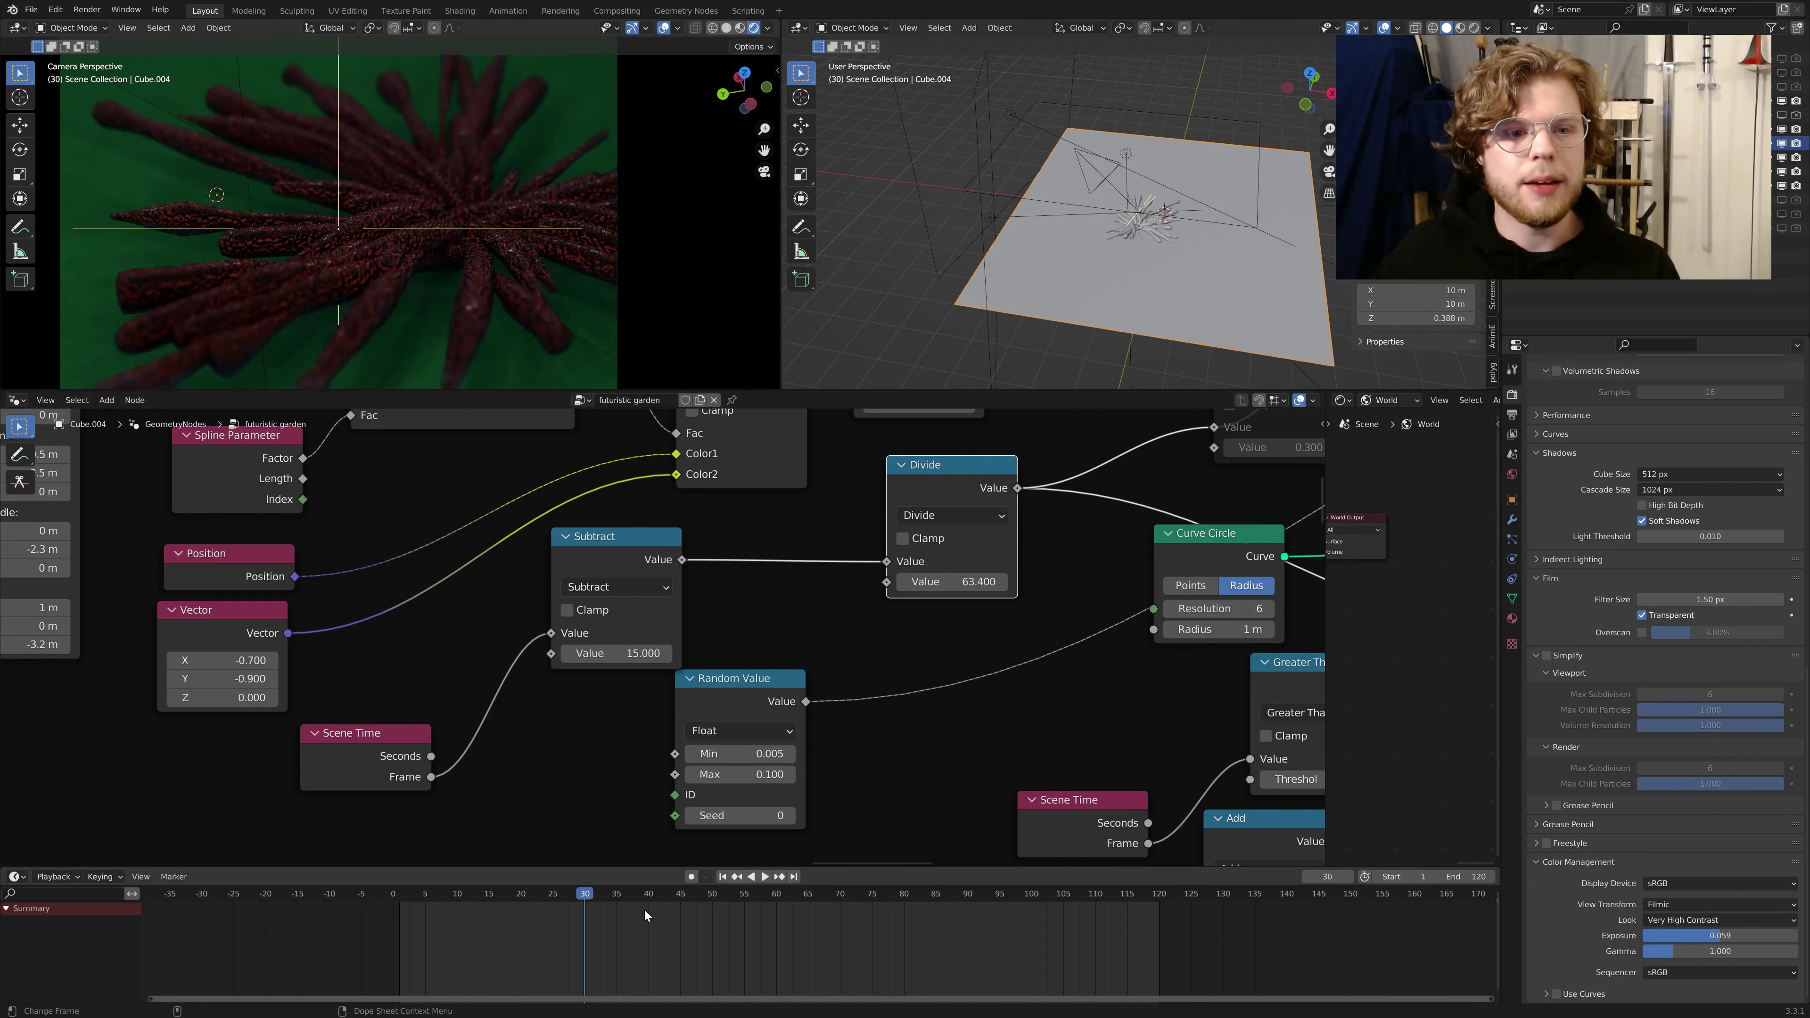
drag(446, 895, 786, 910)
scroll(833, 630, up, 2)
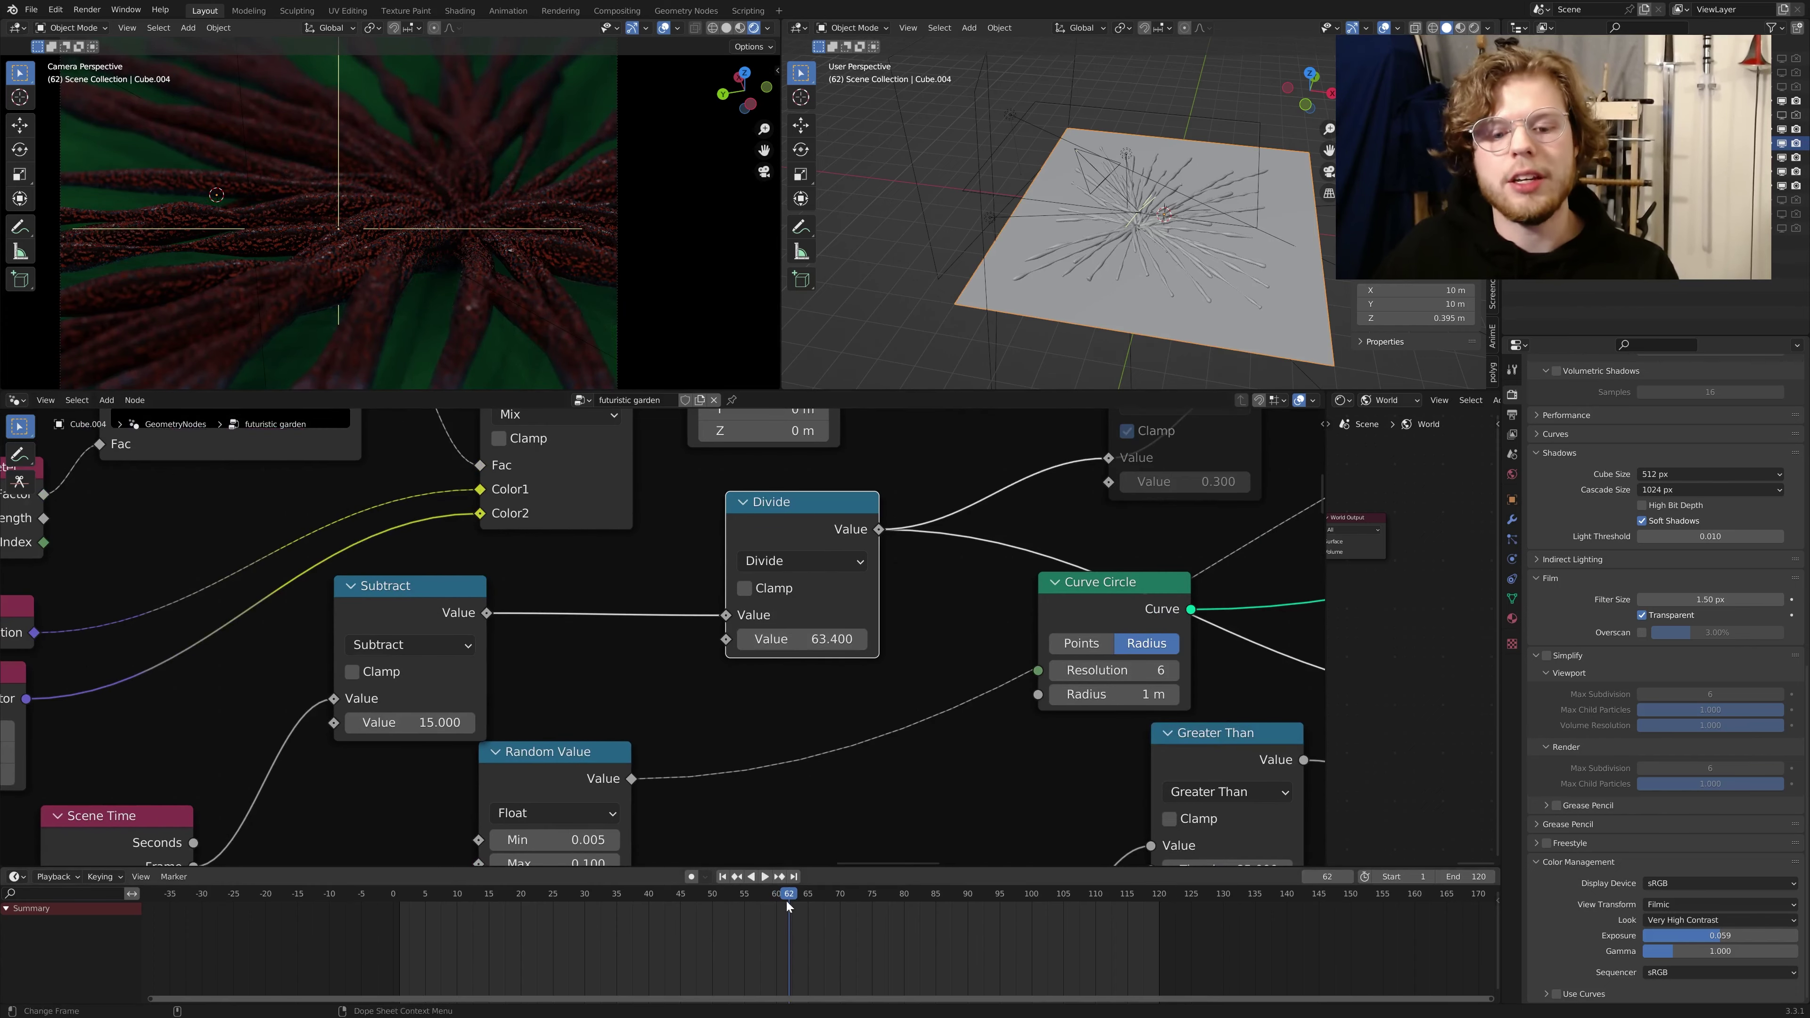
drag(789, 900, 797, 900)
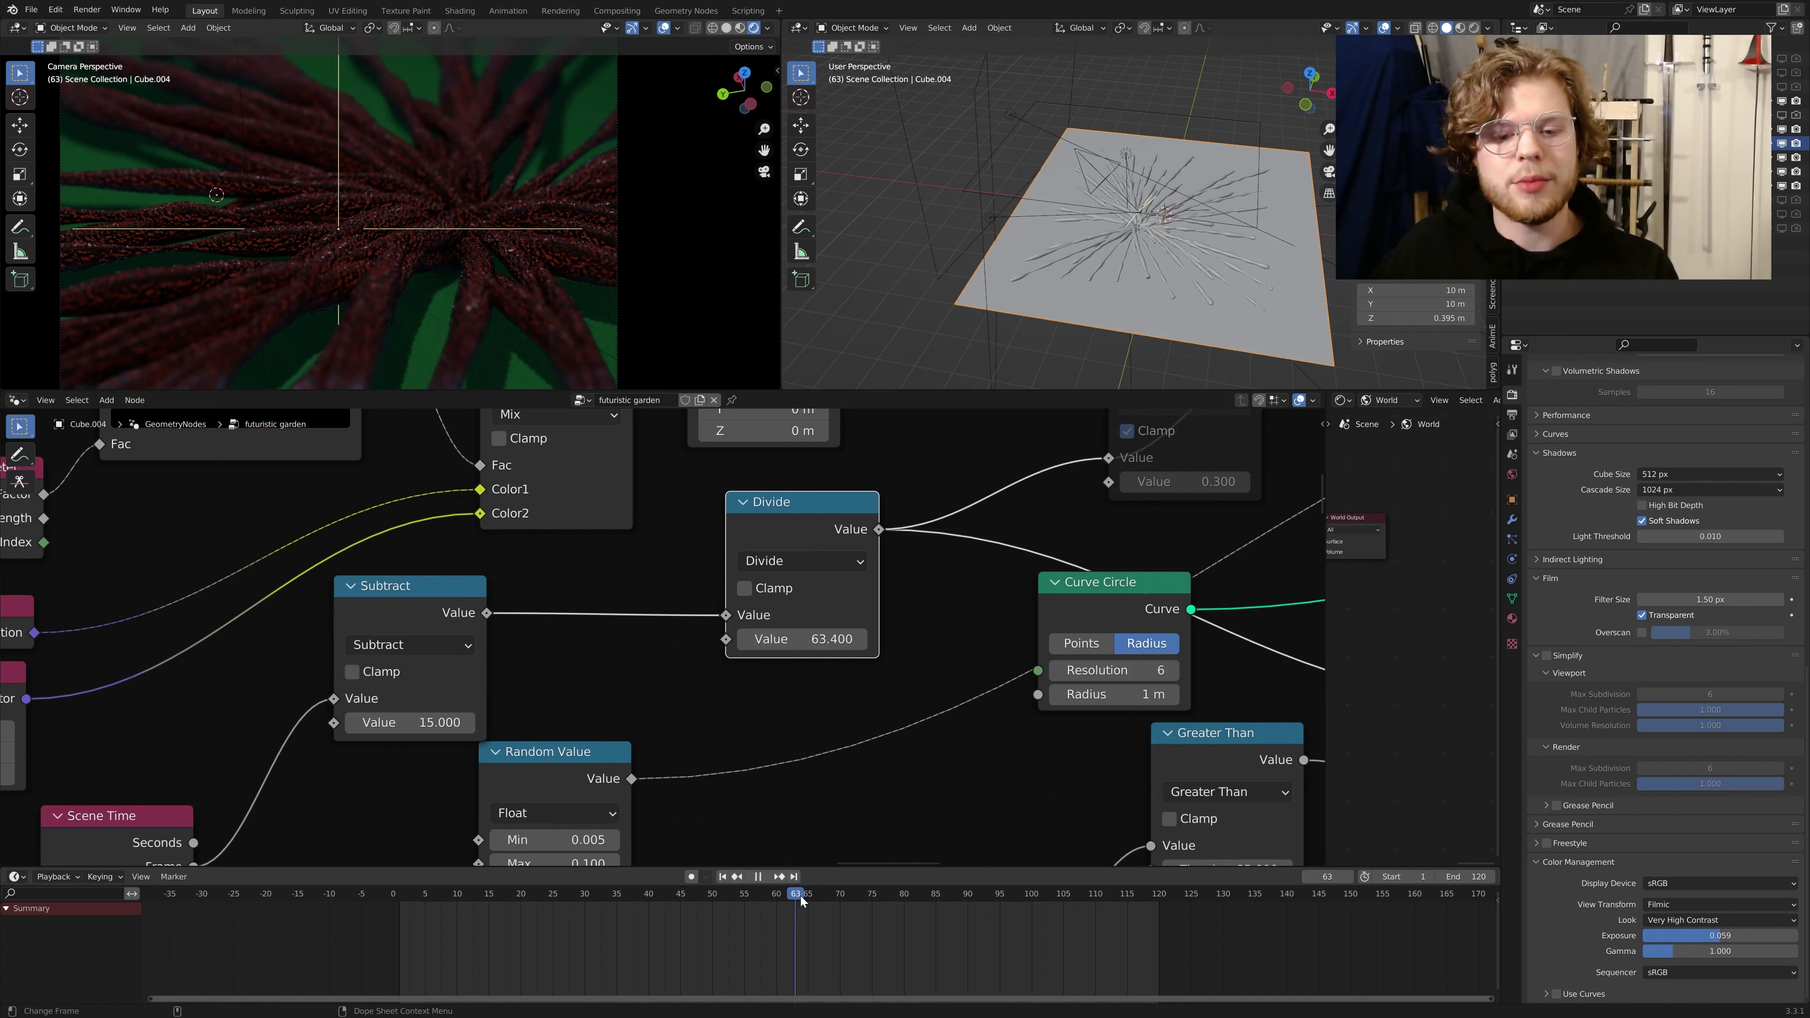
drag(802, 899, 802, 900)
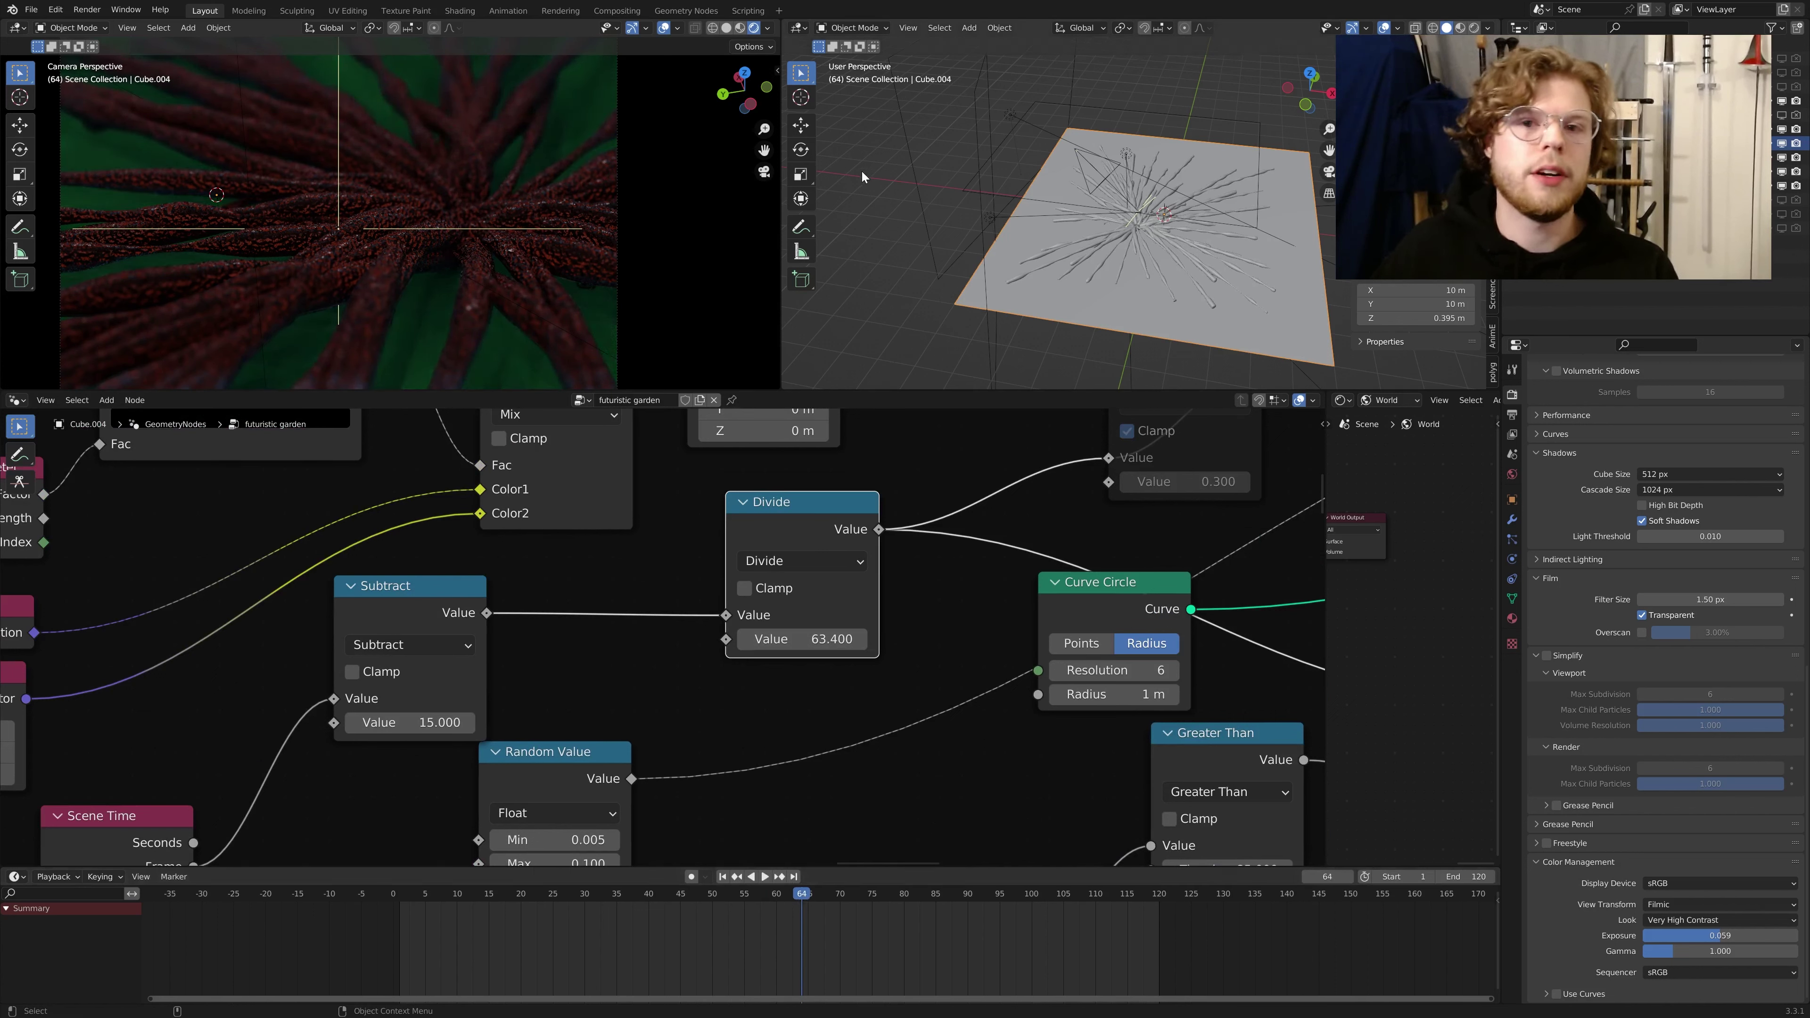
Step: Review the grown tentacles in both viewports and examine the Divide node's links towards Trim Curve
scroll(897, 153, down, 5)
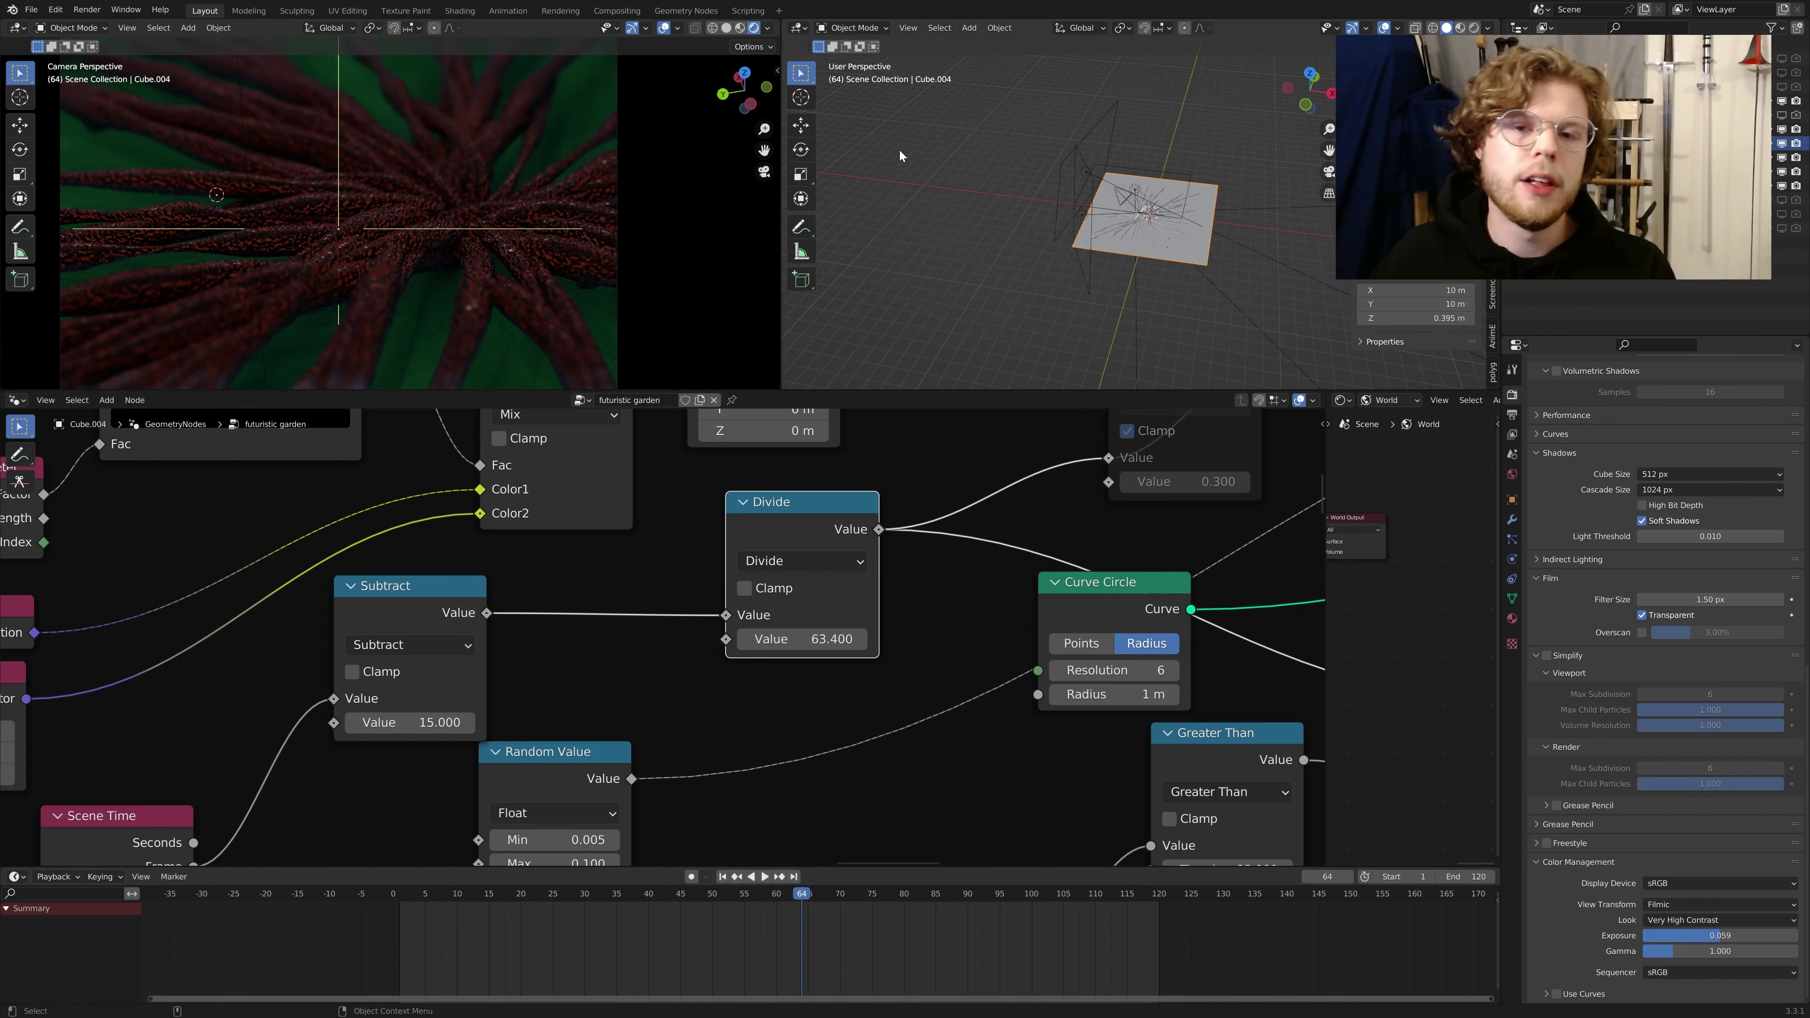
scroll(435, 232, down, 6)
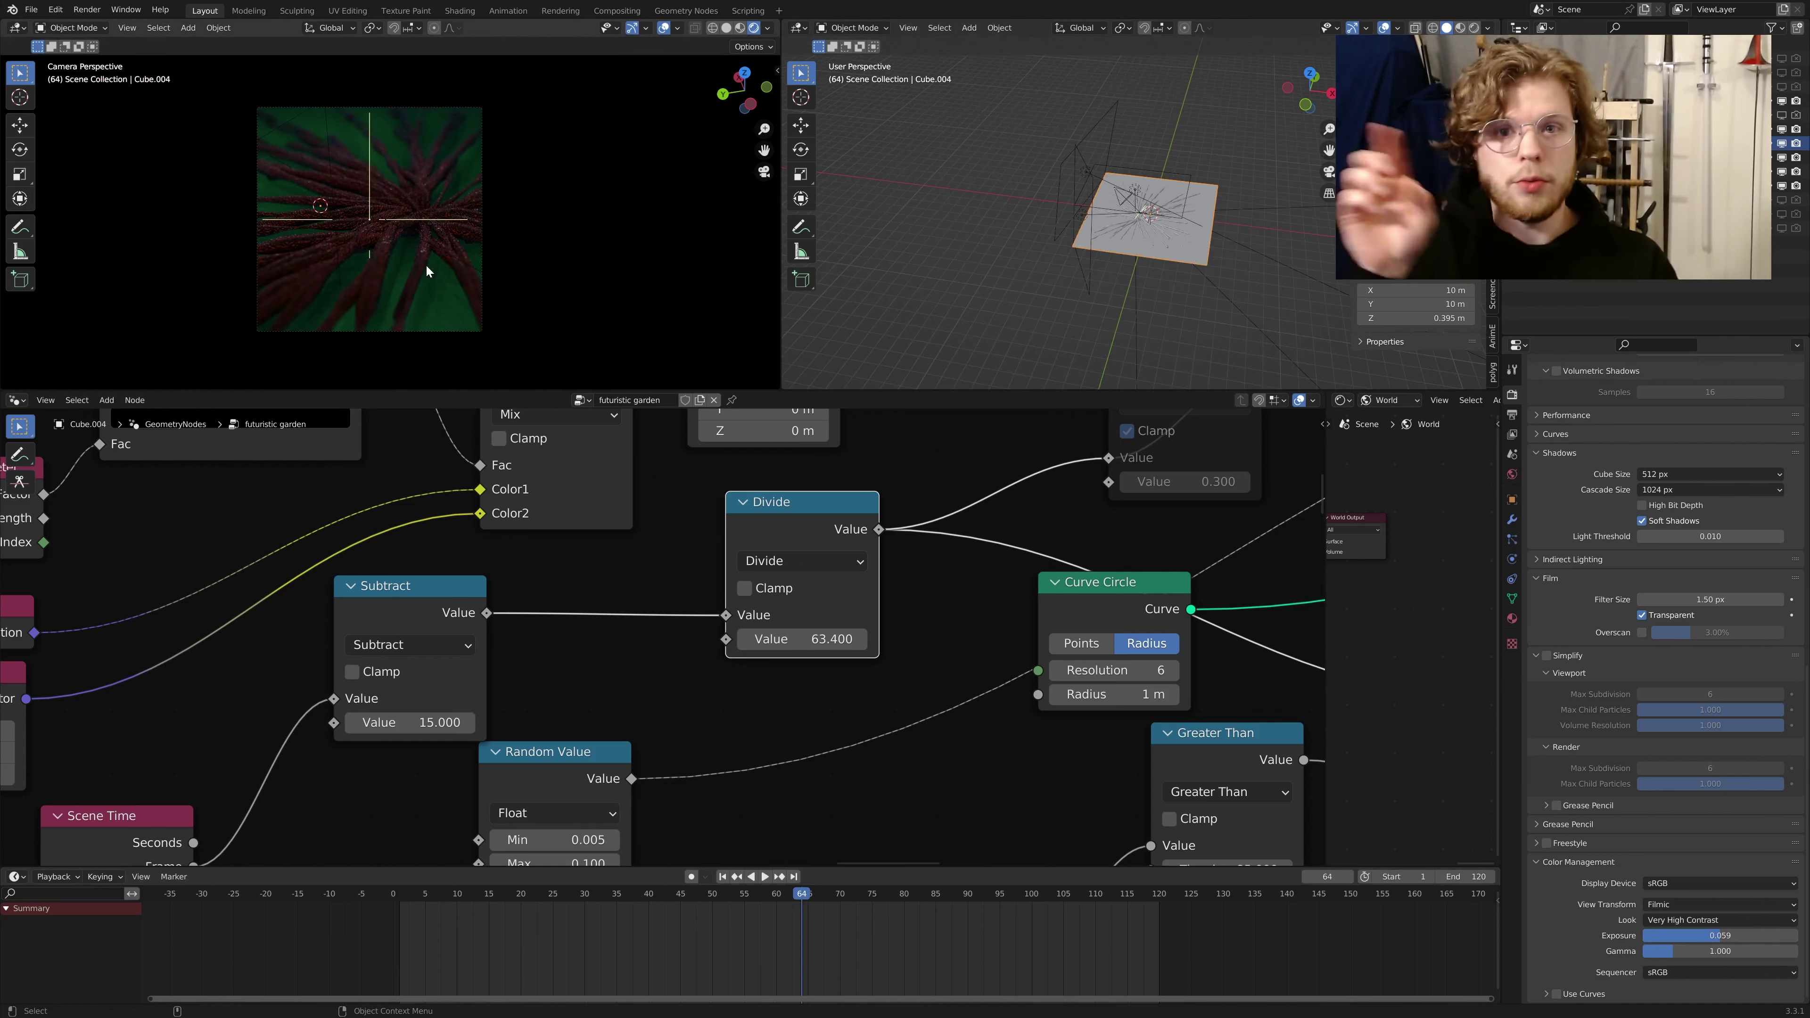
scroll(887, 588, down, 4)
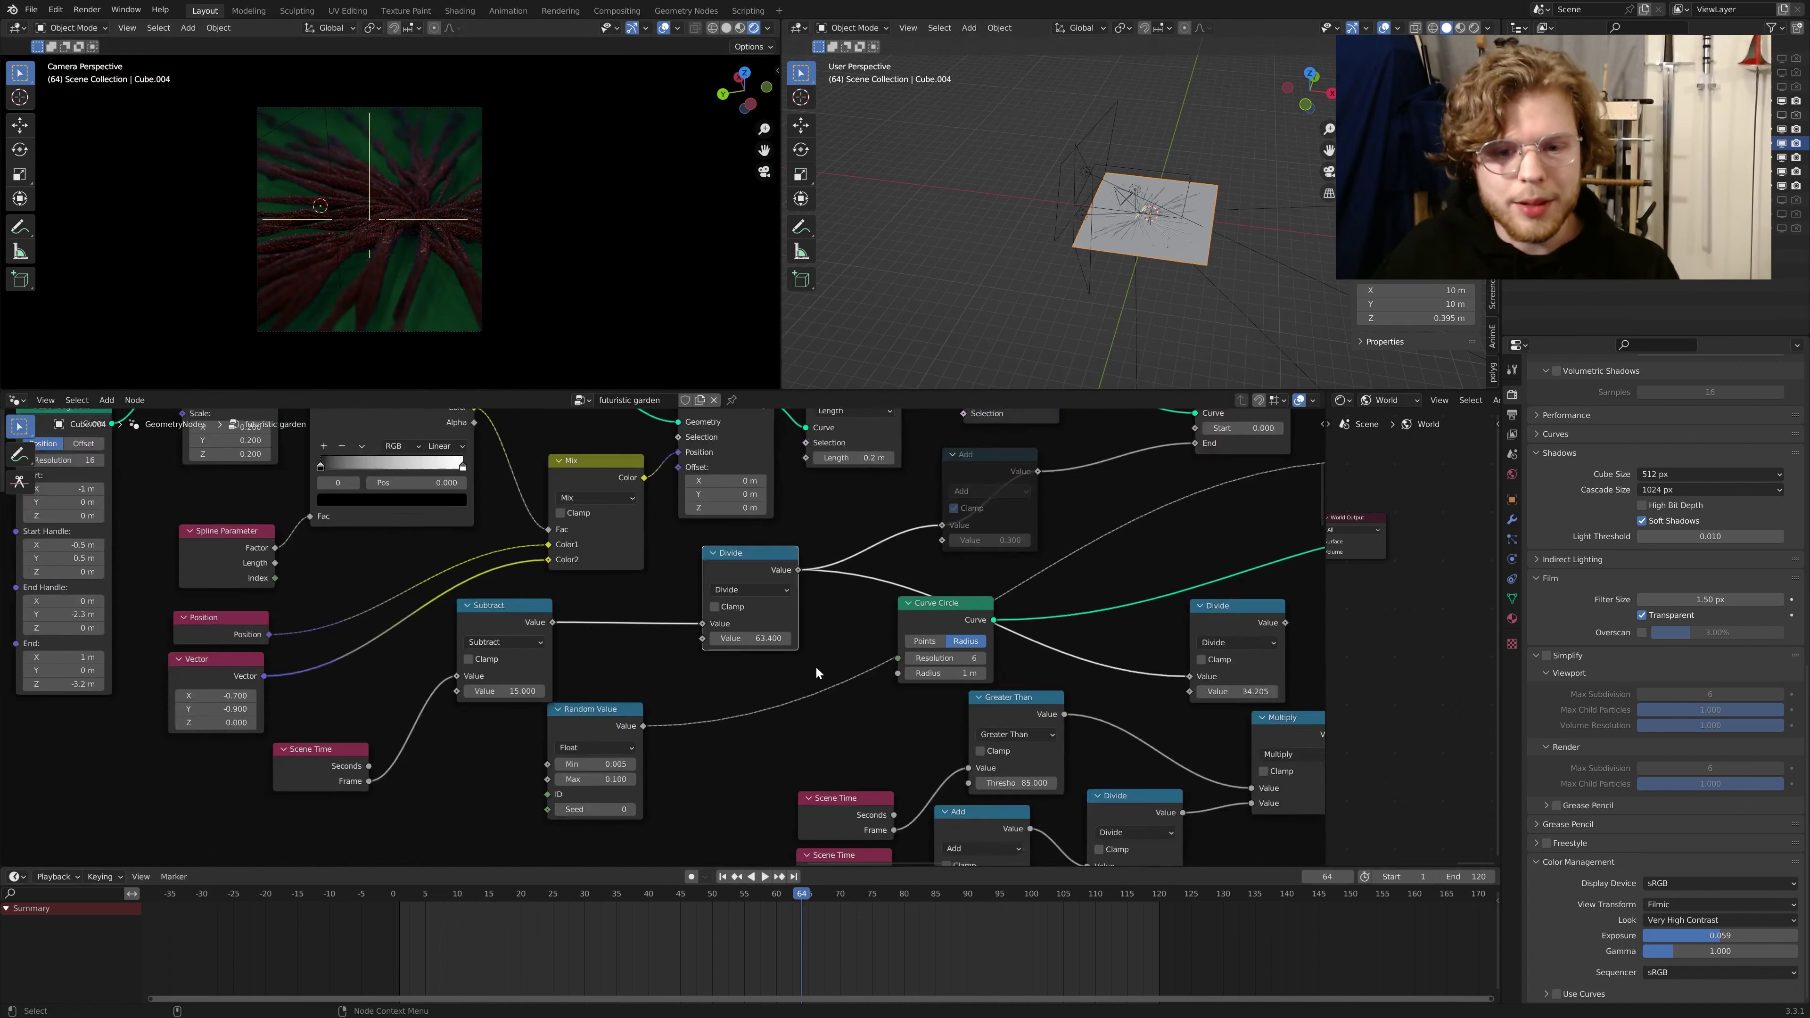
scroll(946, 638, up, 2)
scroll(898, 647, up, 1)
middle_drag(932, 641, 776, 664)
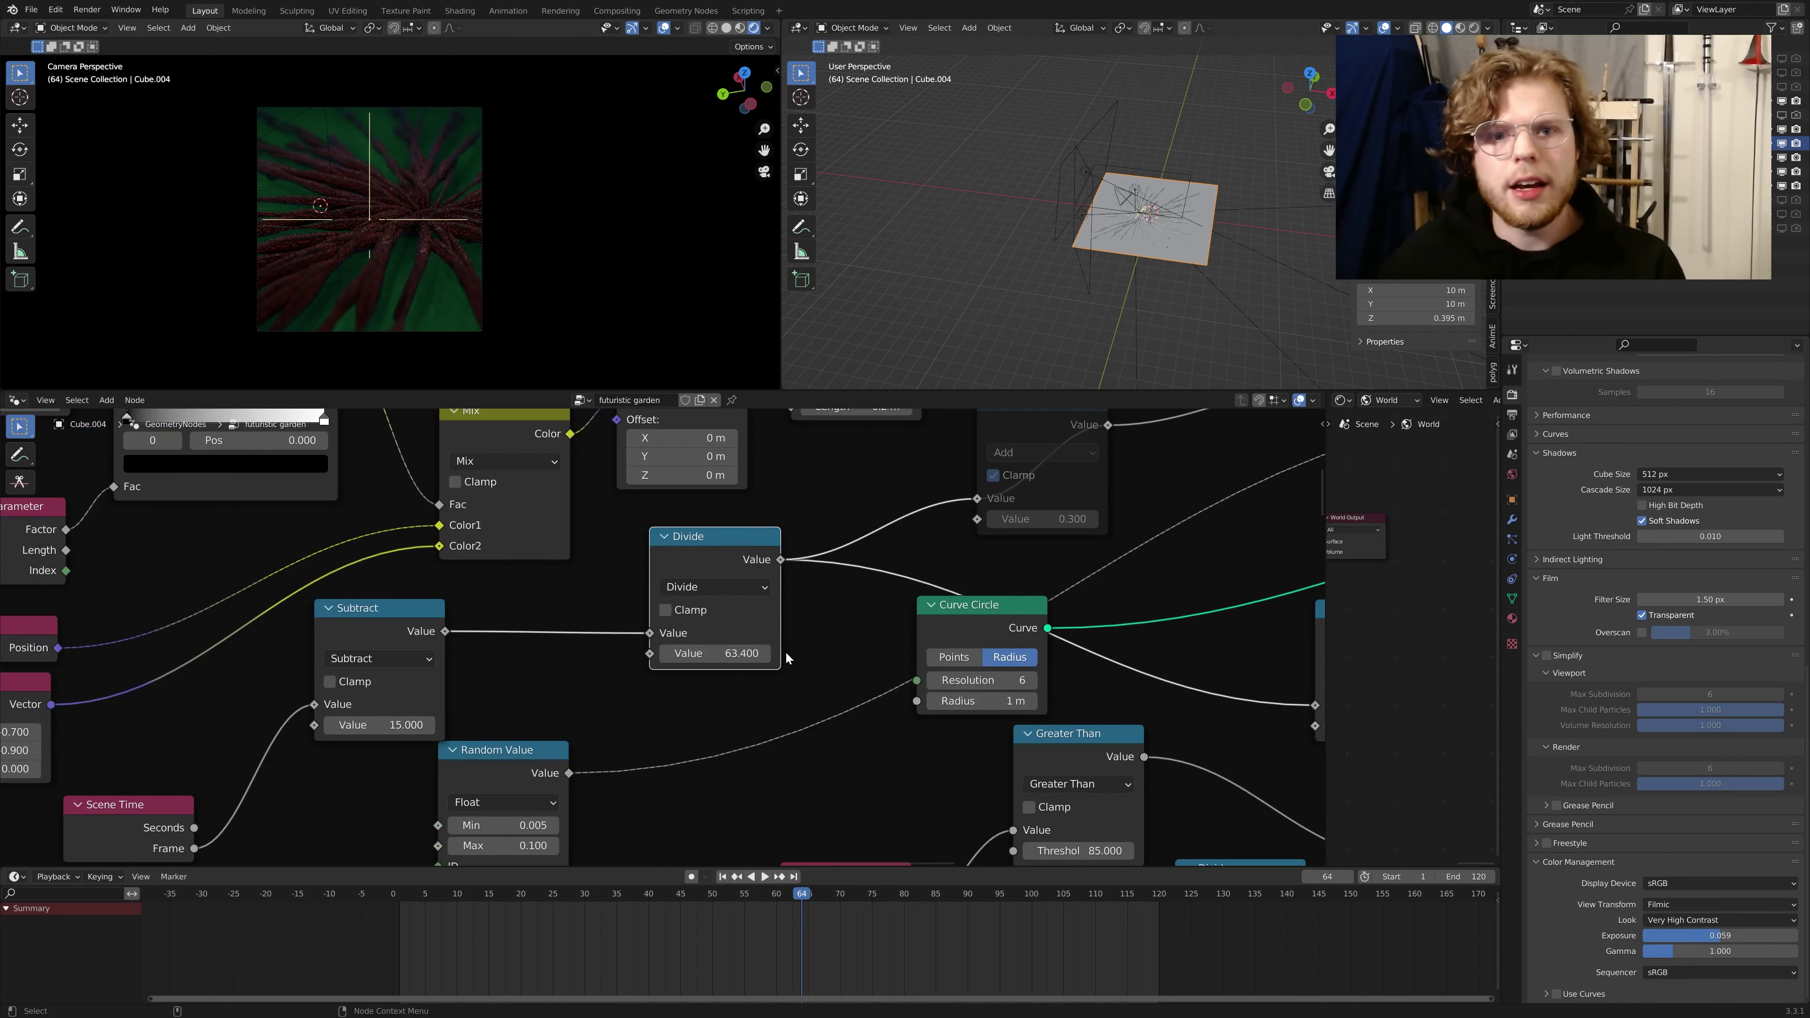
scroll(943, 535, down, 3)
middle_drag(943, 535, 764, 559)
scroll(779, 629, up, 3)
scroll(780, 632, down, 2)
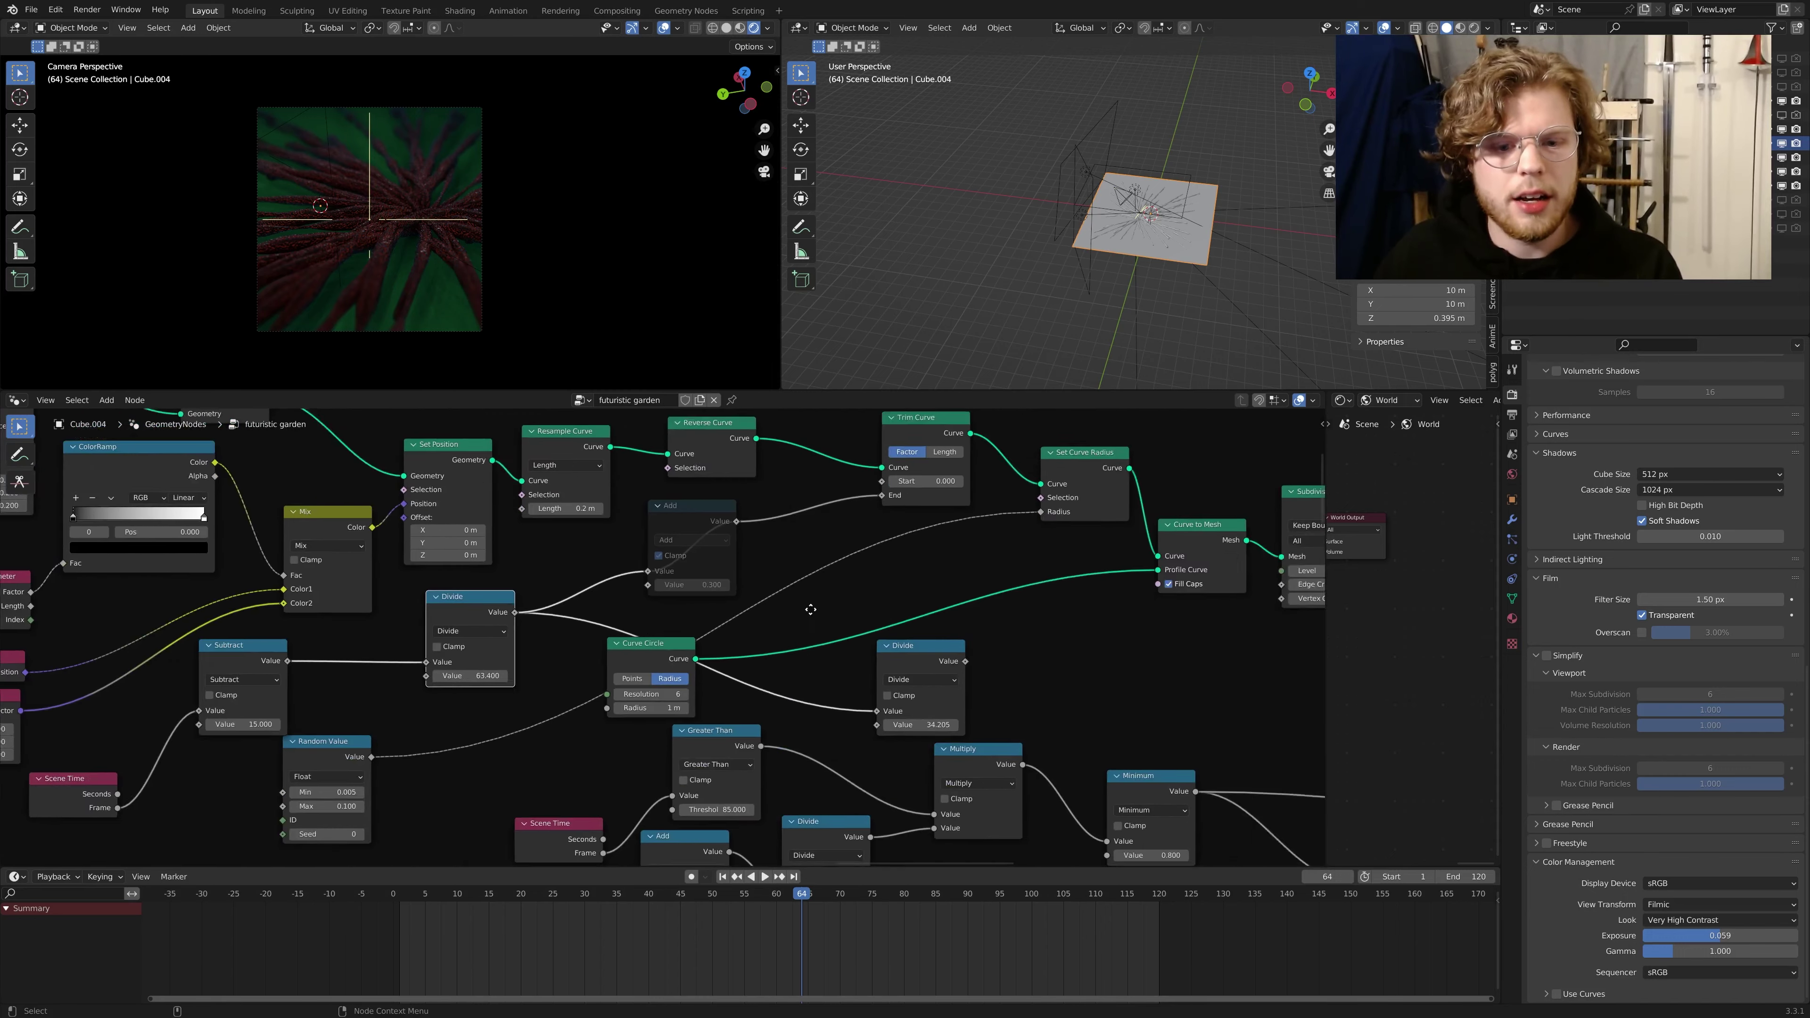
Step: Move the Curve Circle node next to Curve to Mesh and survey the rest of the tentacles frame
drag(408, 704, 828, 614)
scroll(831, 614, down, 4)
middle_drag(892, 613, 989, 600)
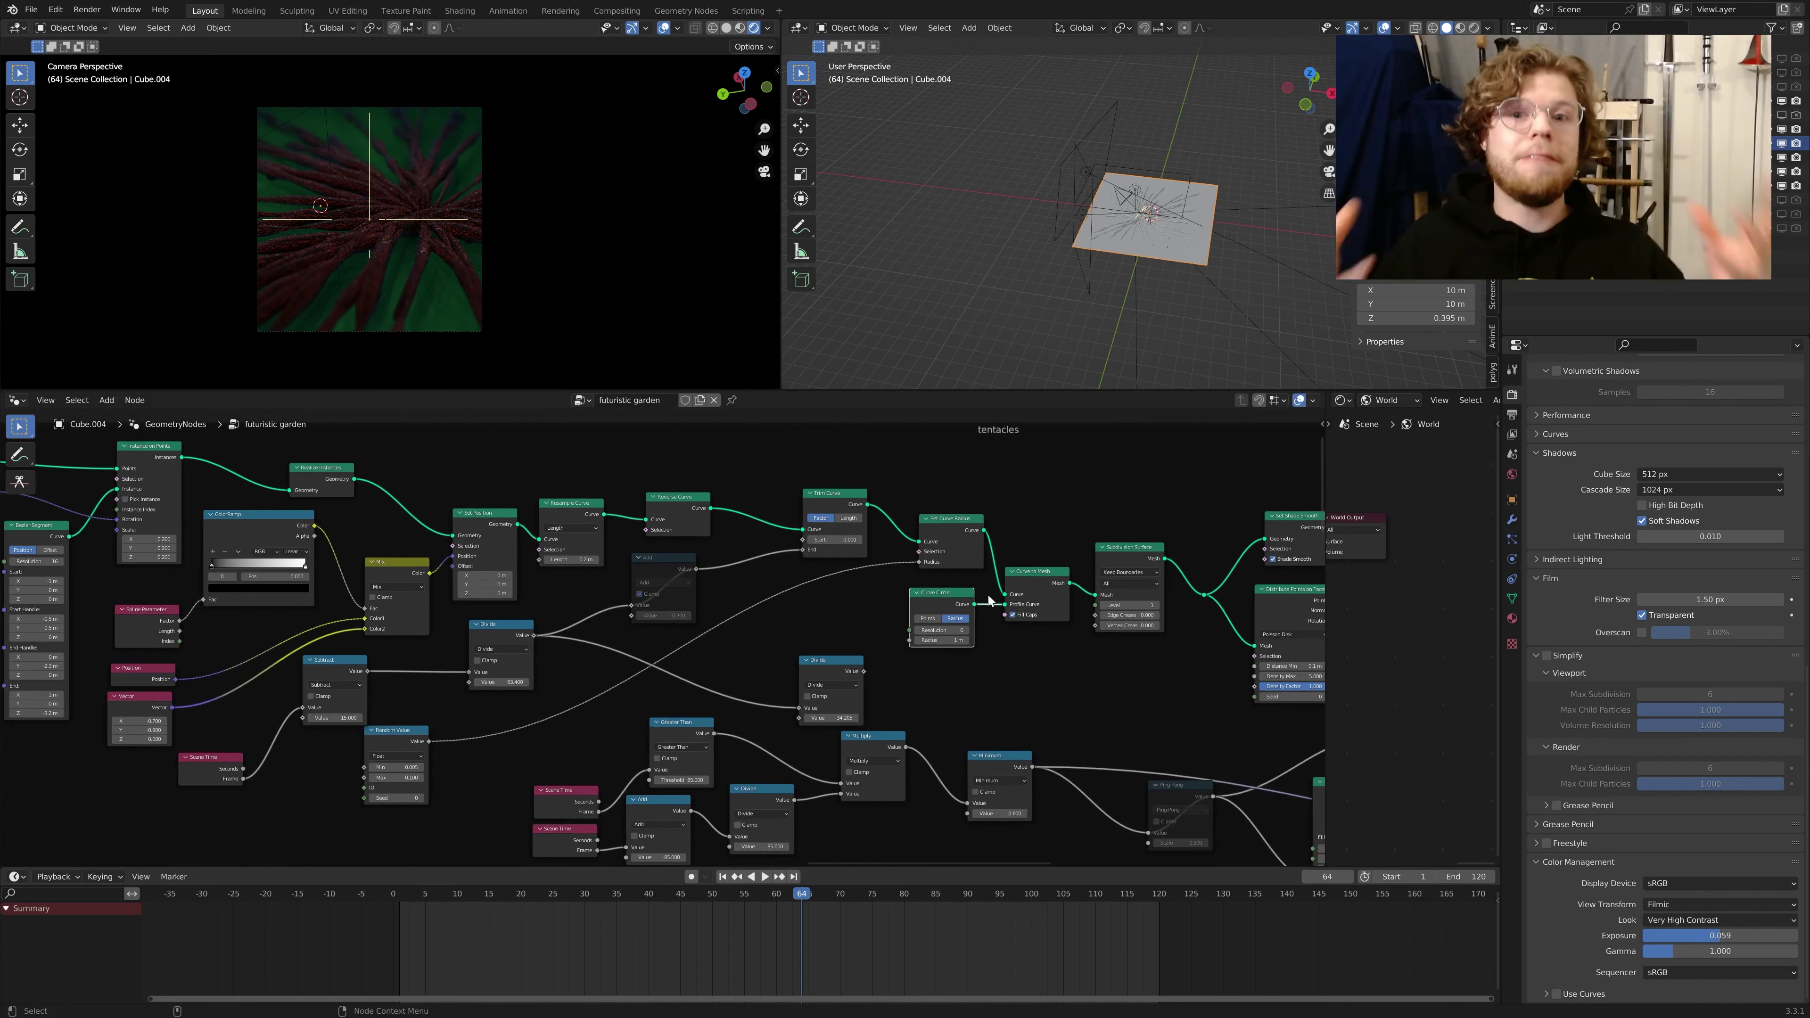
scroll(1116, 714, up, 2)
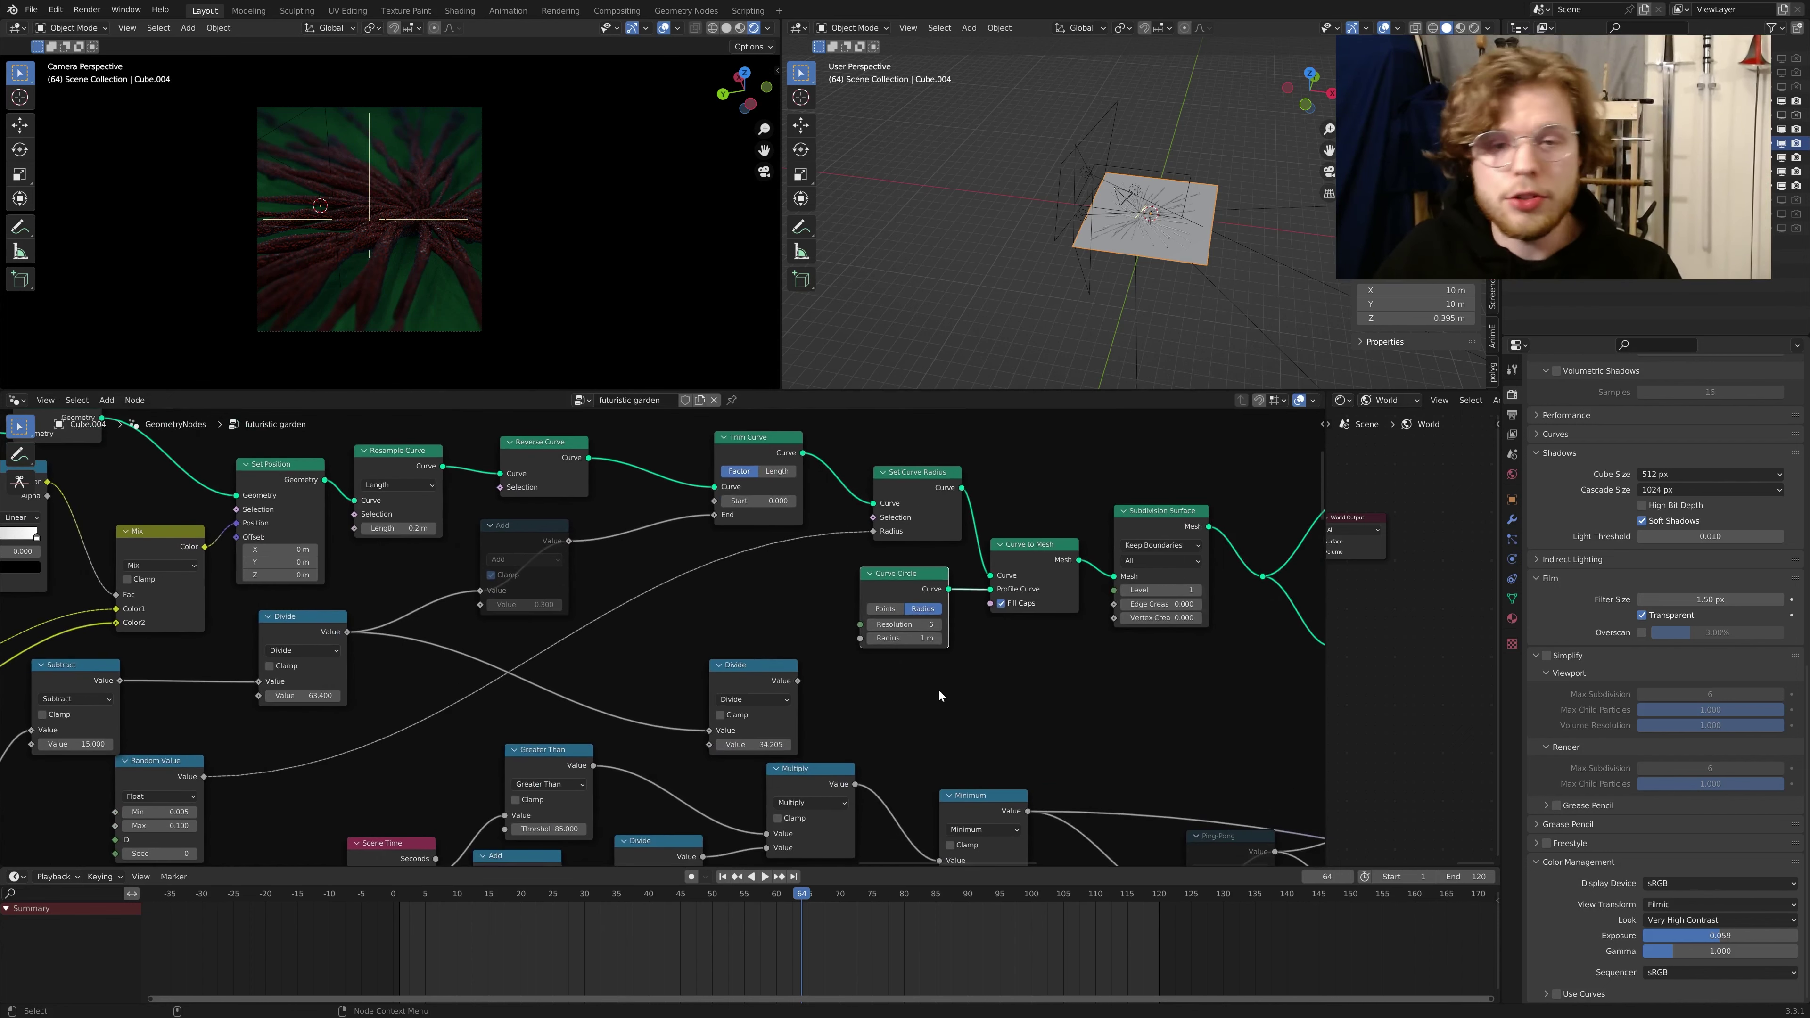
scroll(938, 690, down, 1)
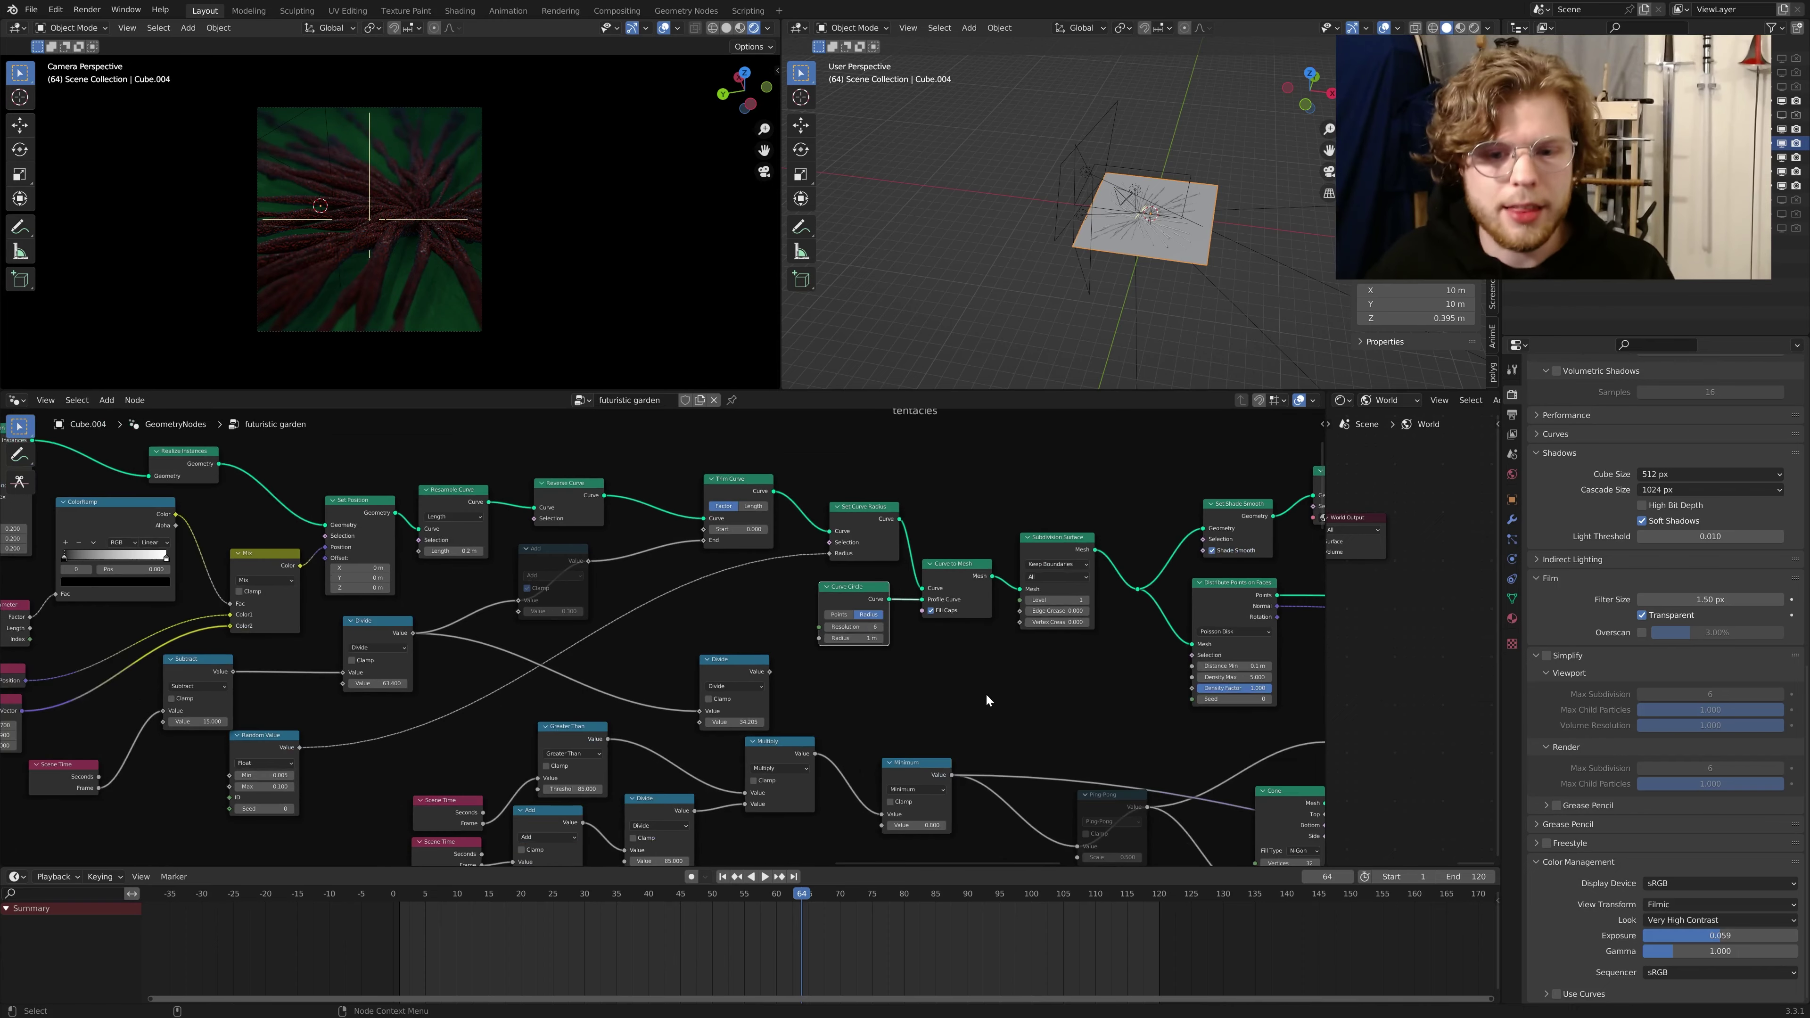
scroll(986, 693, up, 2)
scroll(915, 669, down, 3)
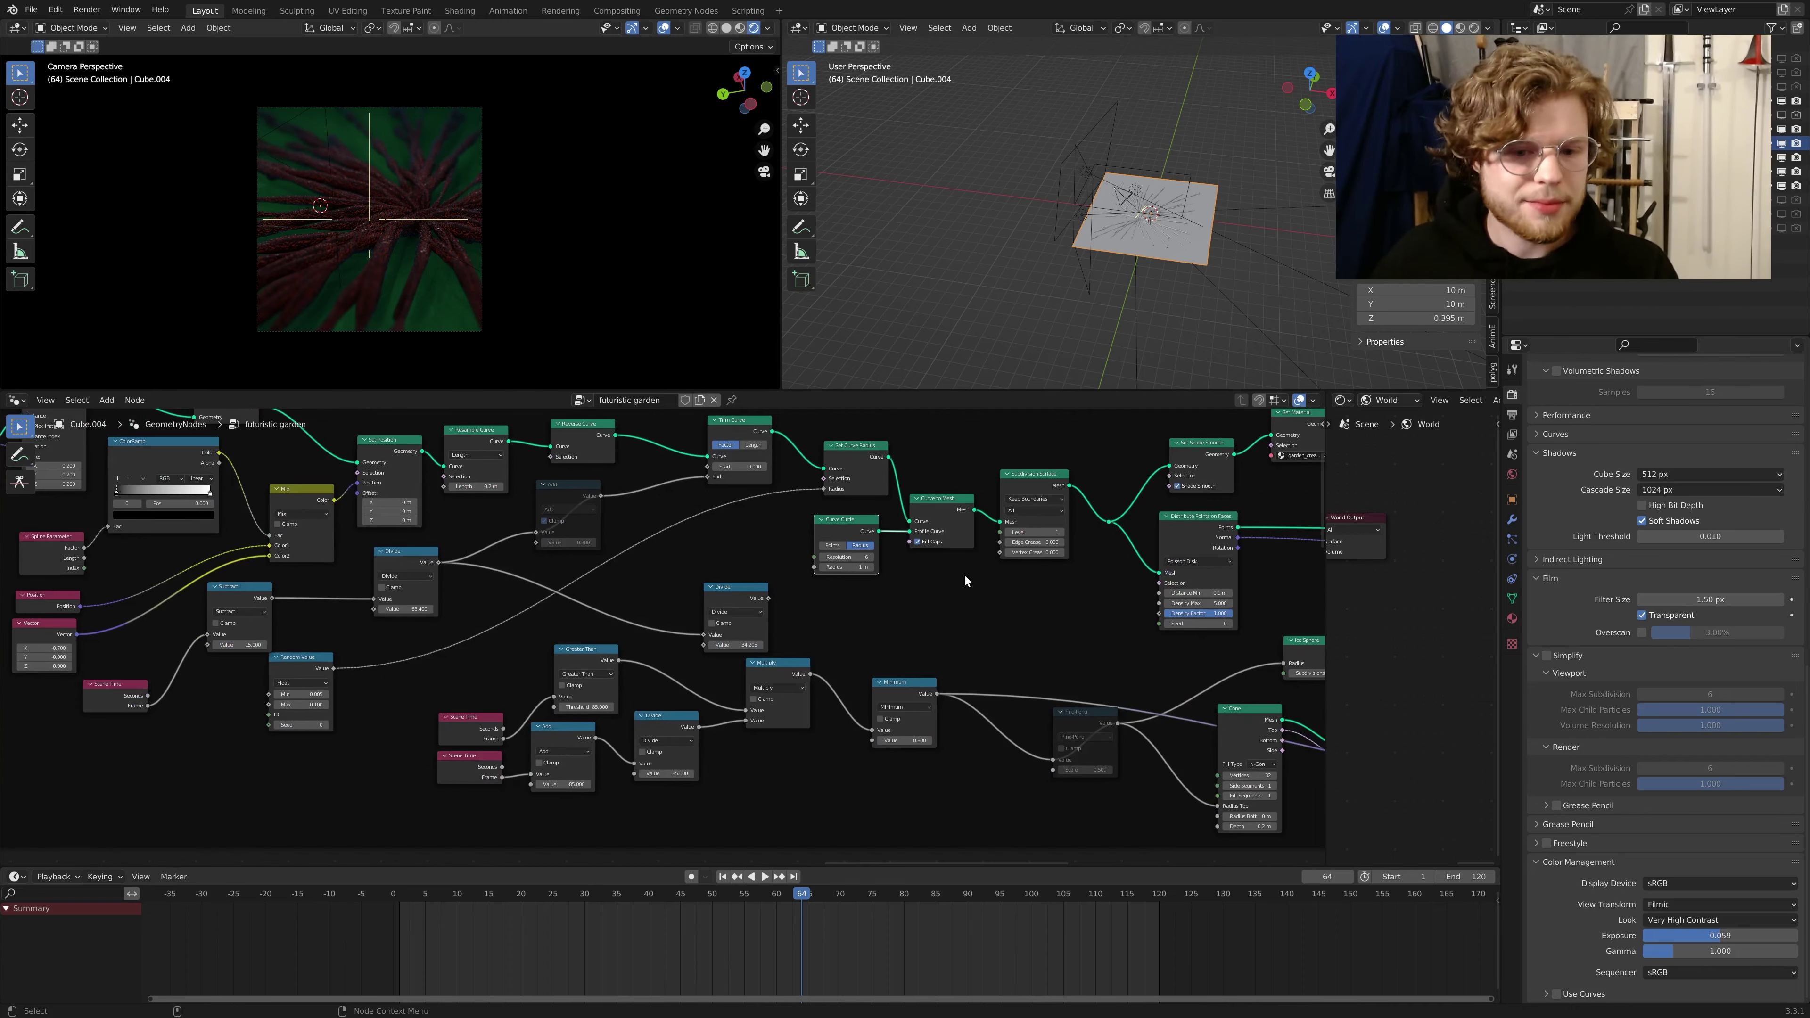
middle_drag(966, 581, 824, 593)
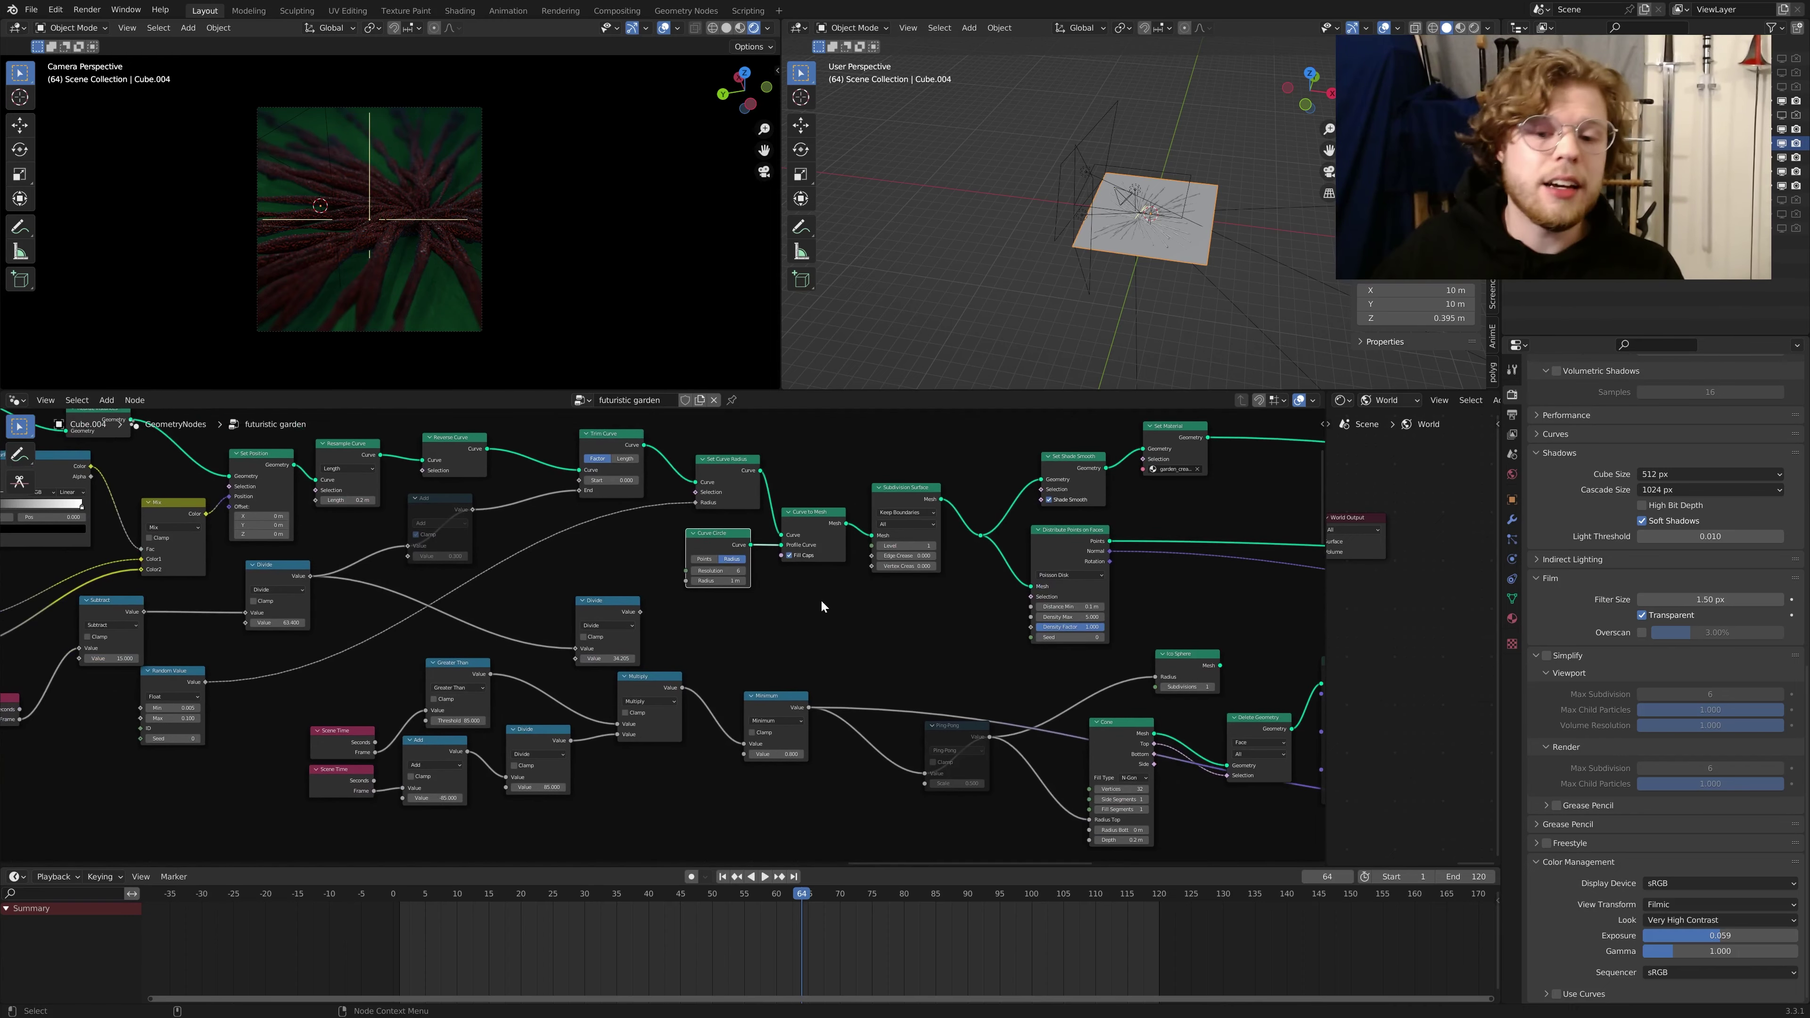
key(Home)
Step: Play the animation in stages up to frame 120 and inspect the flowers on the tentacles up close
scroll(403, 286, up, 5)
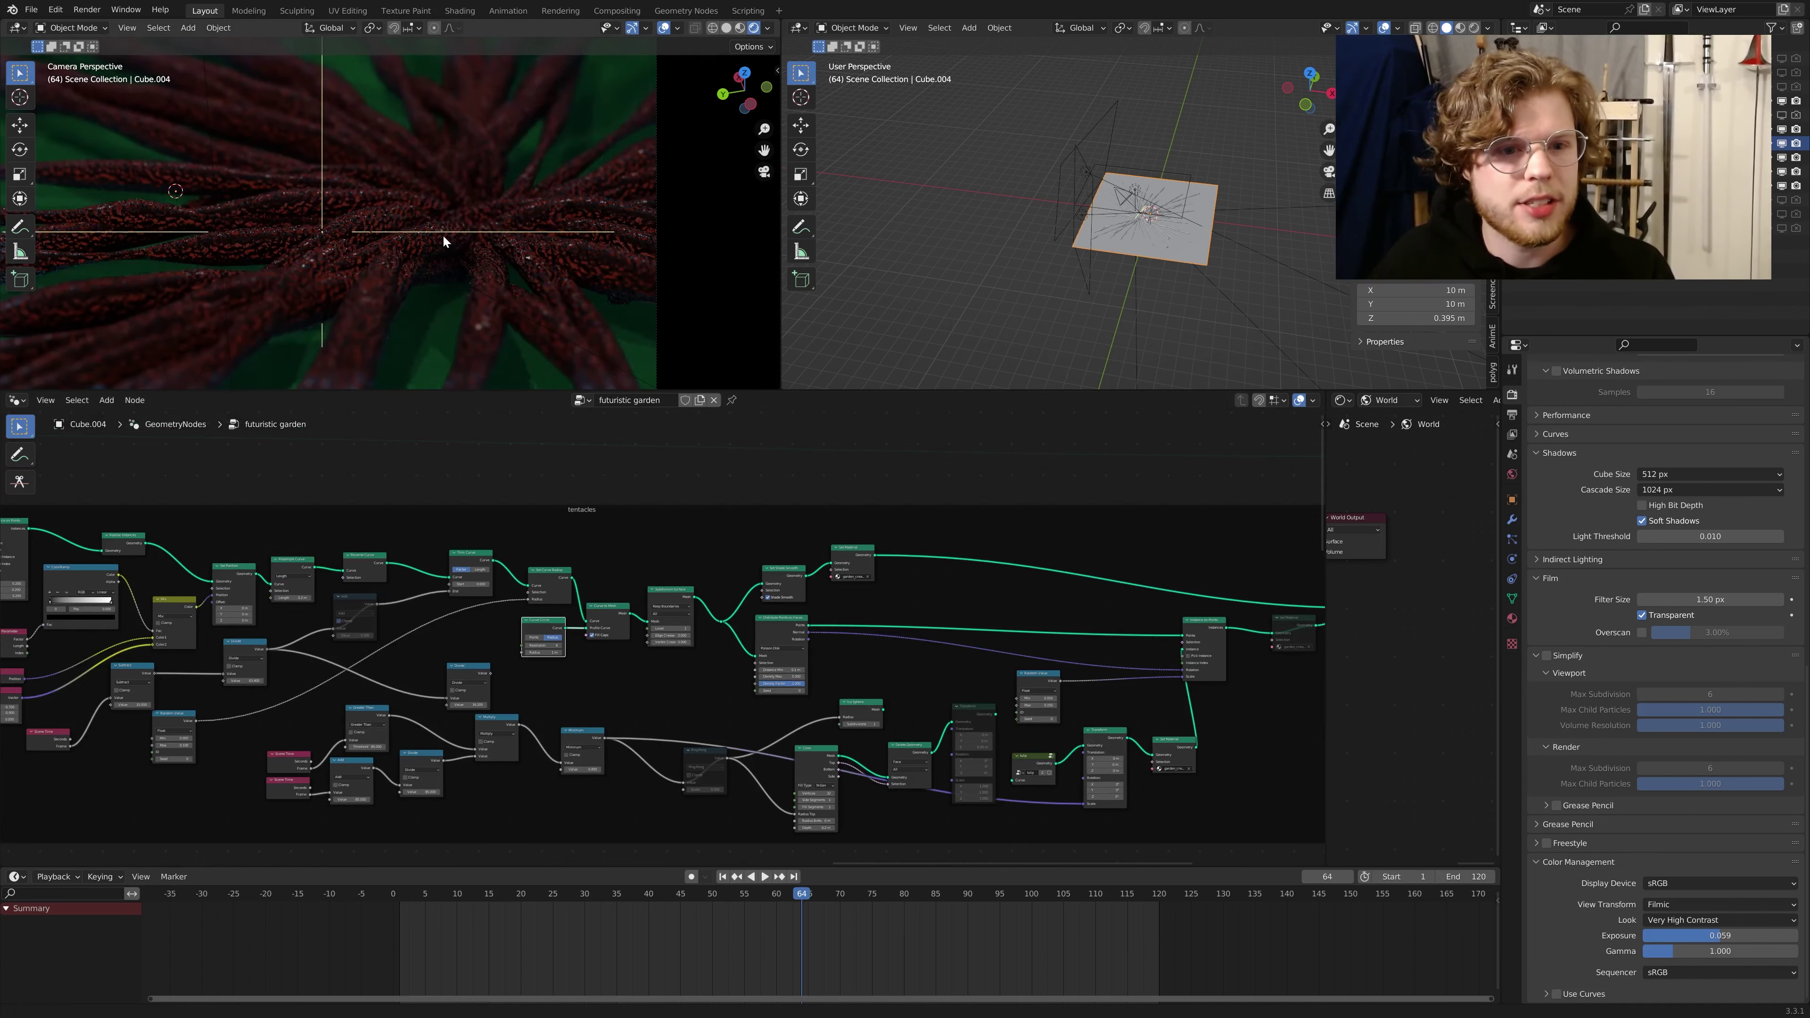
scroll(472, 250, down, 2)
key(space)
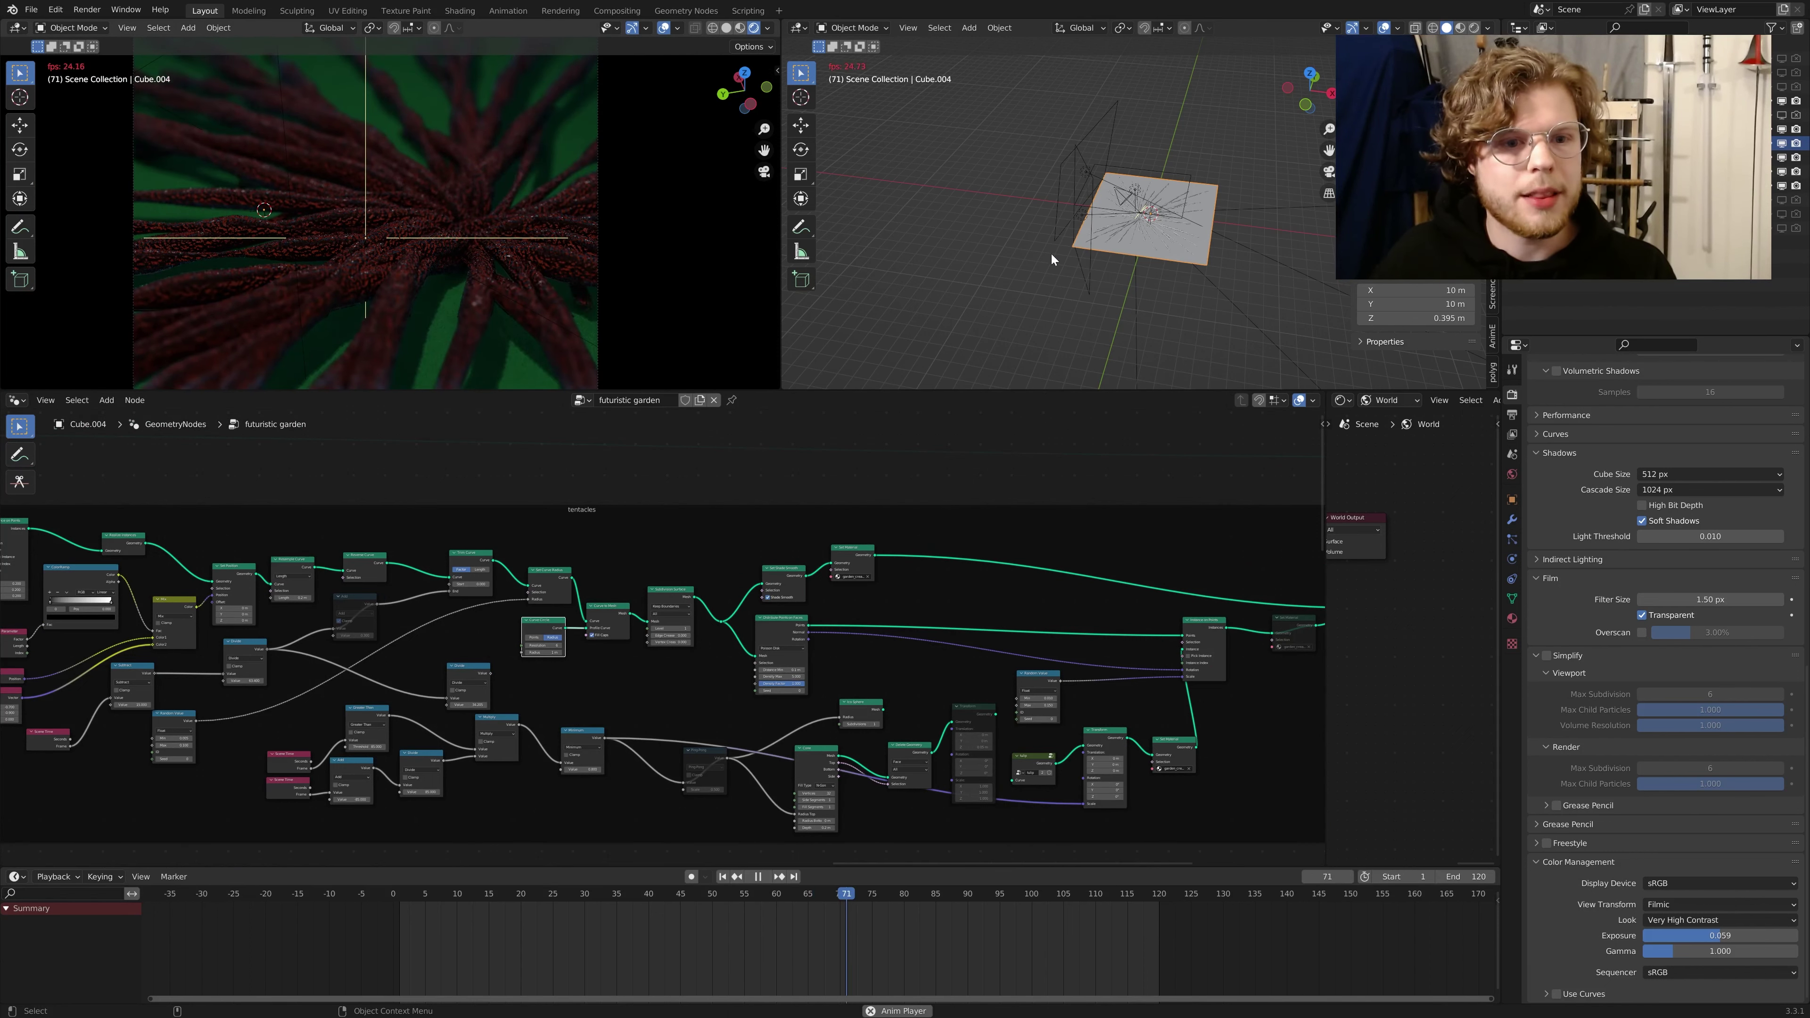
scroll(1168, 242, up, 8)
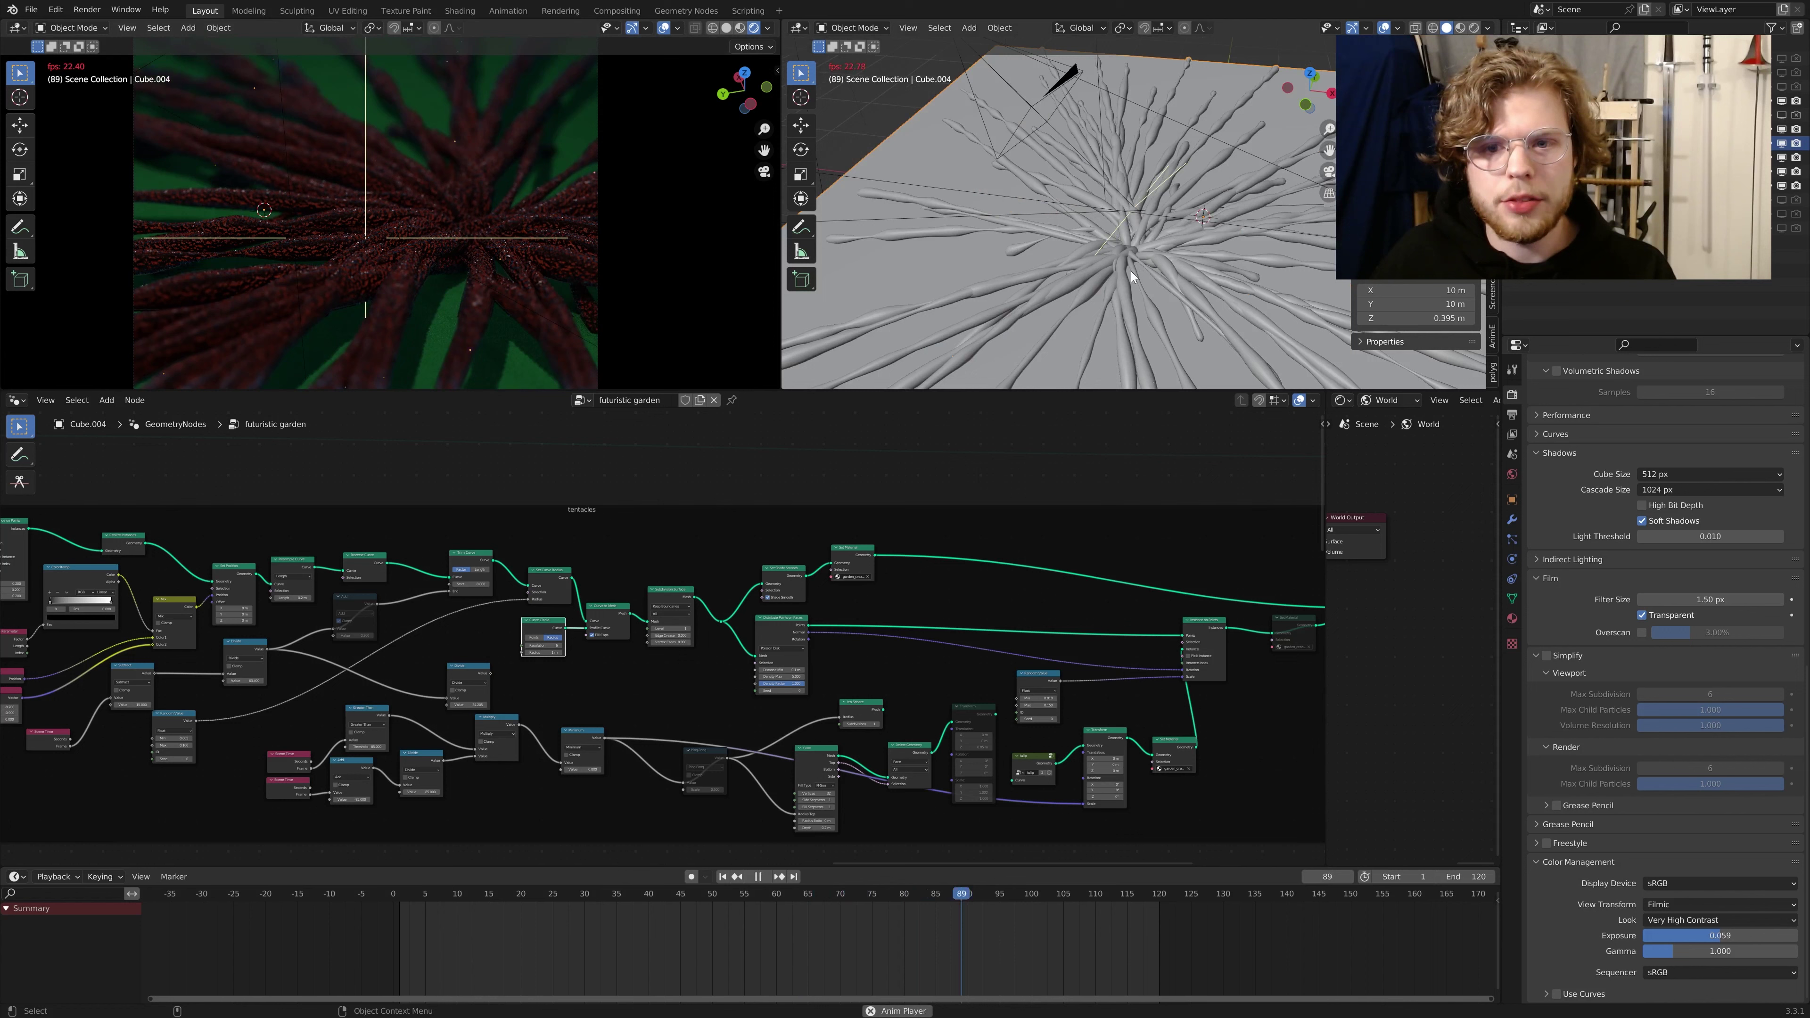
key(space)
scroll(436, 177, up, 3)
scroll(446, 169, down, 3)
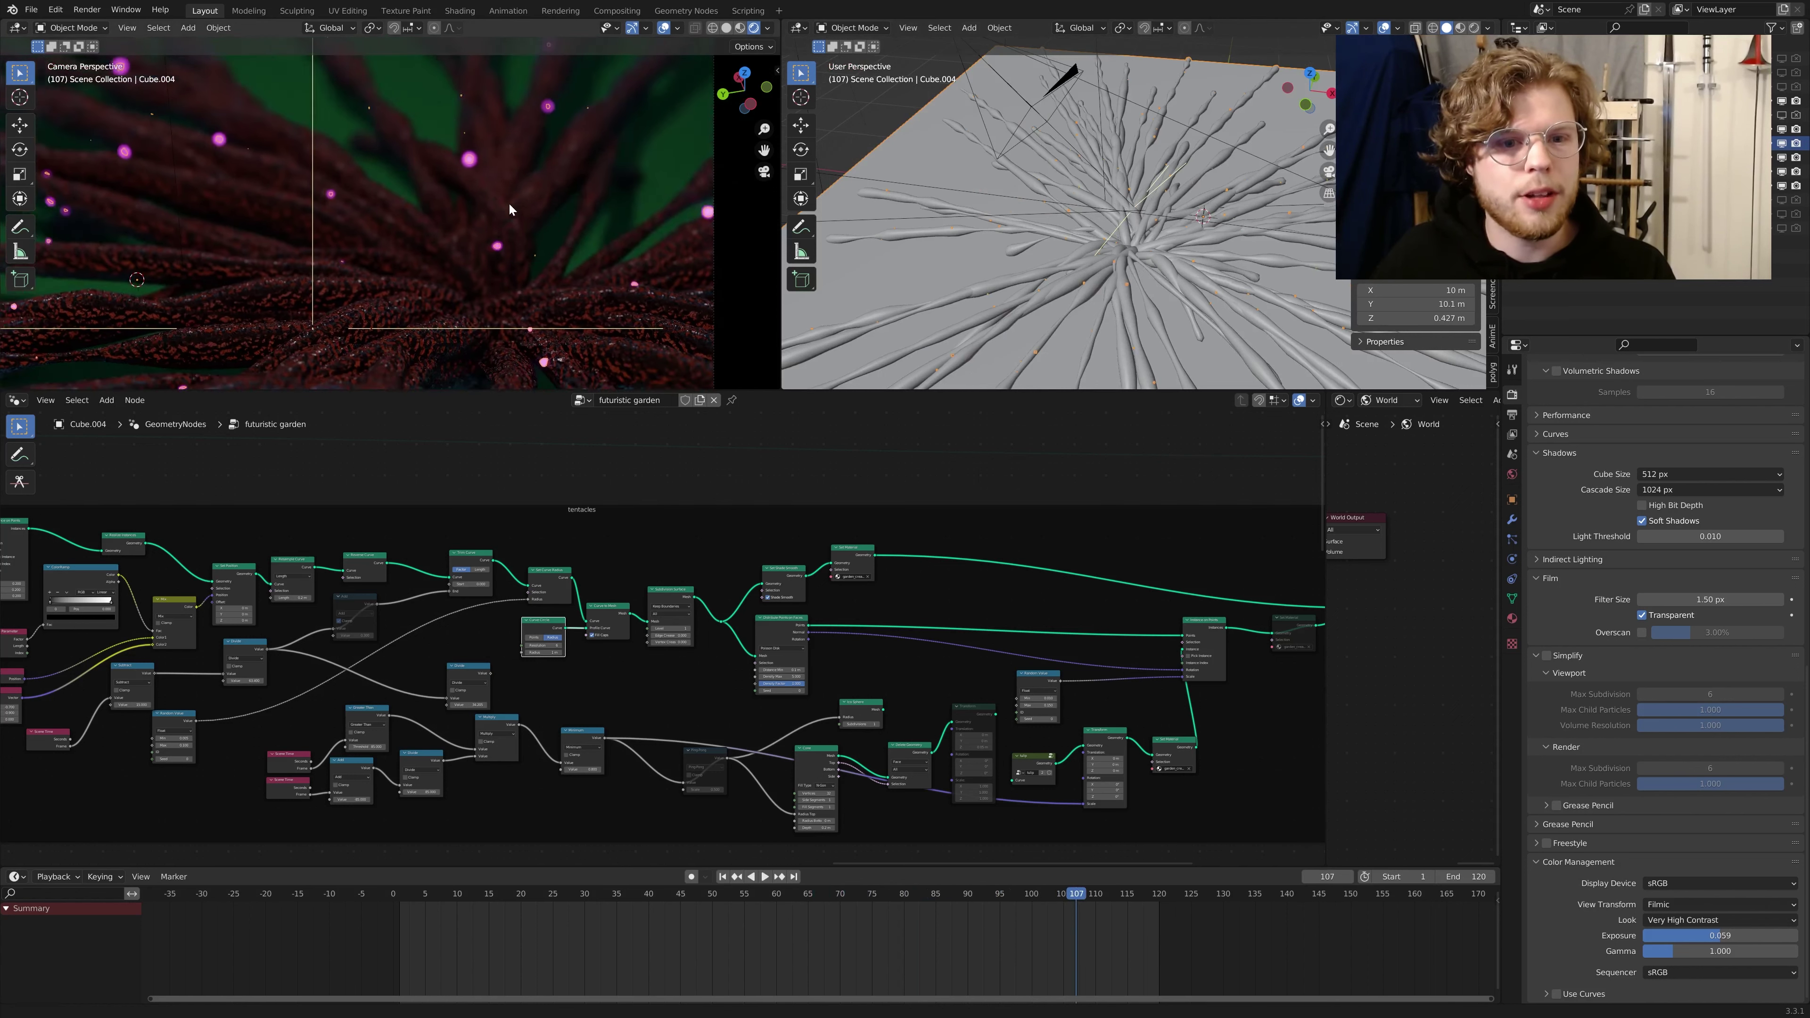
key(space)
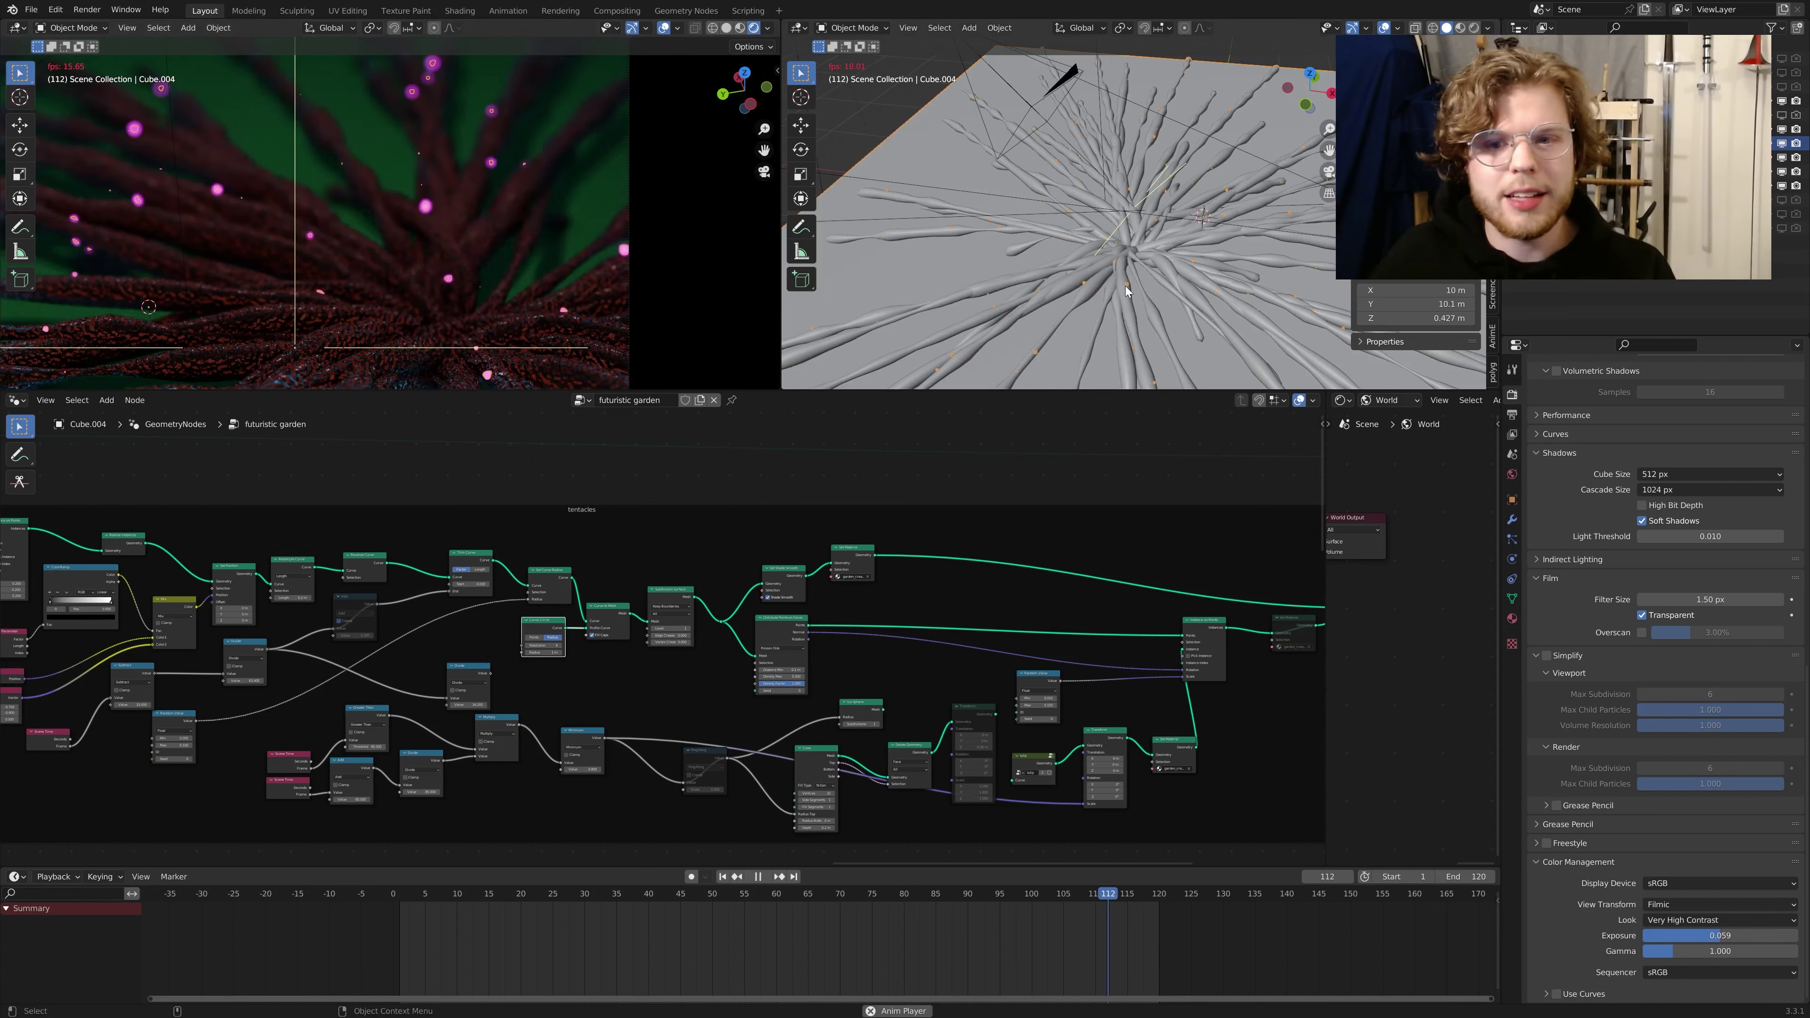
key(space)
shift+middle_drag(598, 286, 622, 177)
scroll(618, 187, up, 3)
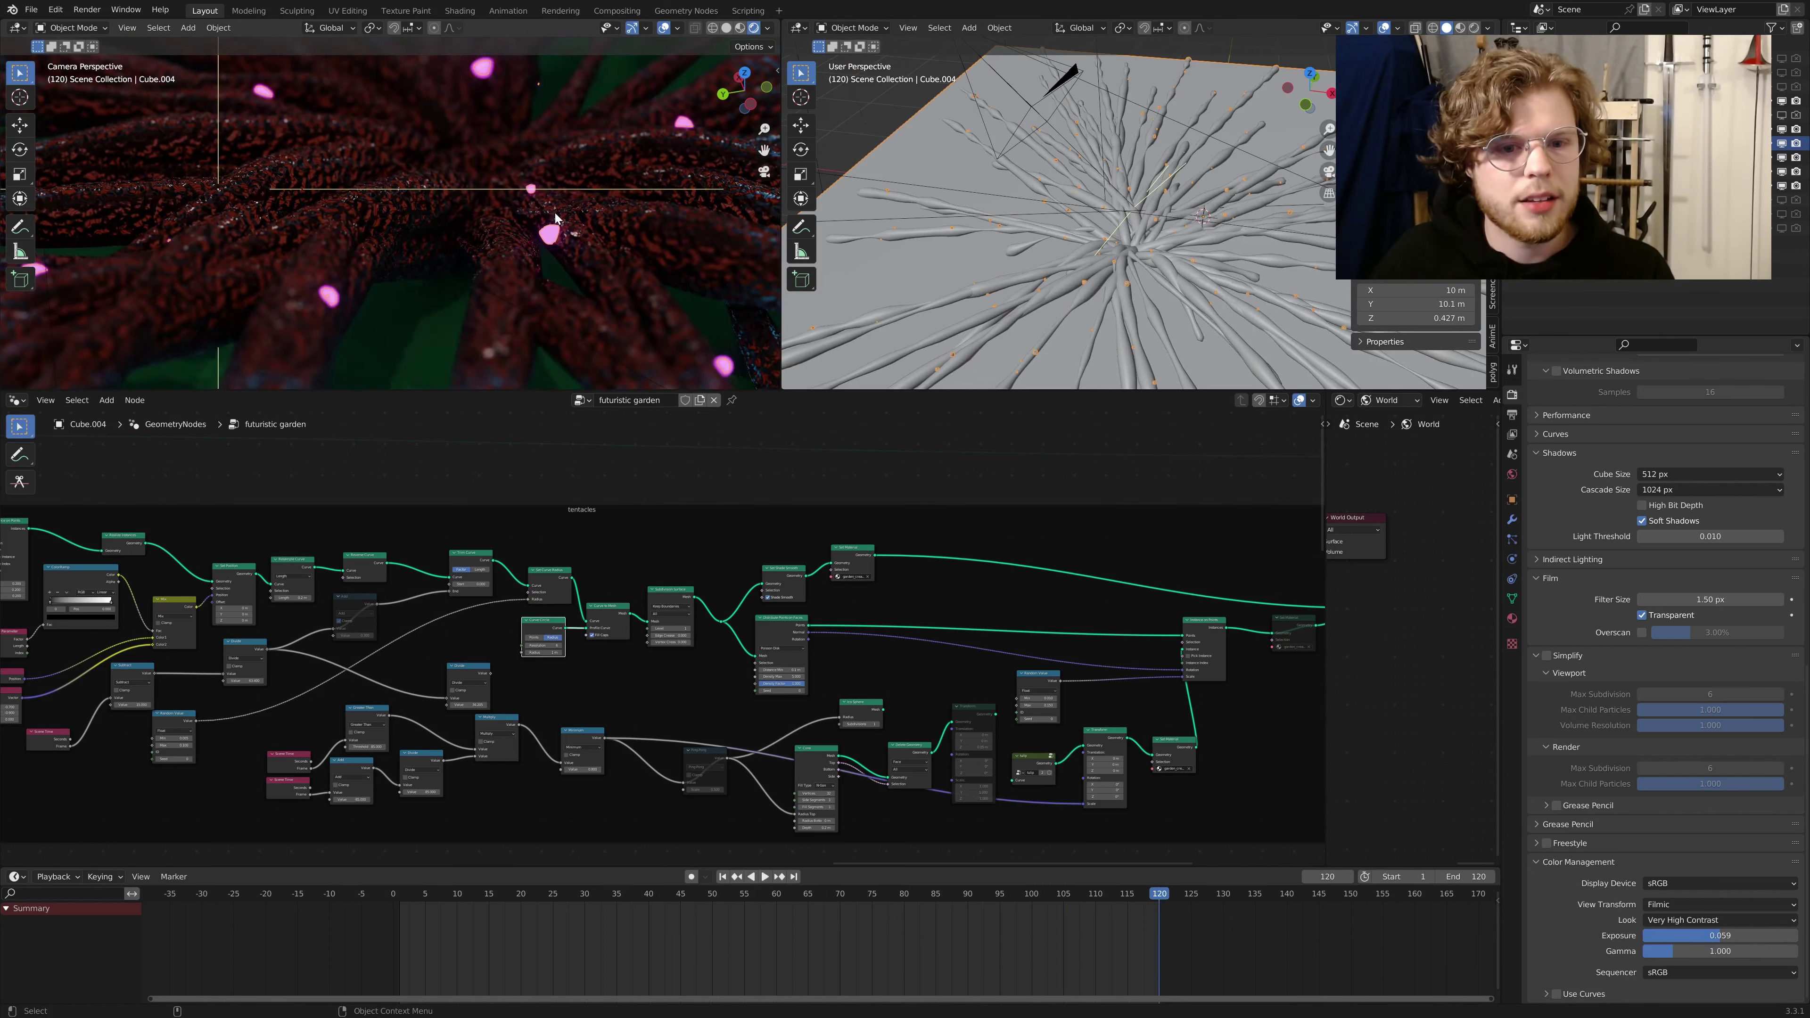
Step: Replay the animation, go to frame 107, set the end frame to 180 and save the file
key(space)
scroll(1032, 534, down, 2)
scroll(1031, 535, down, 1)
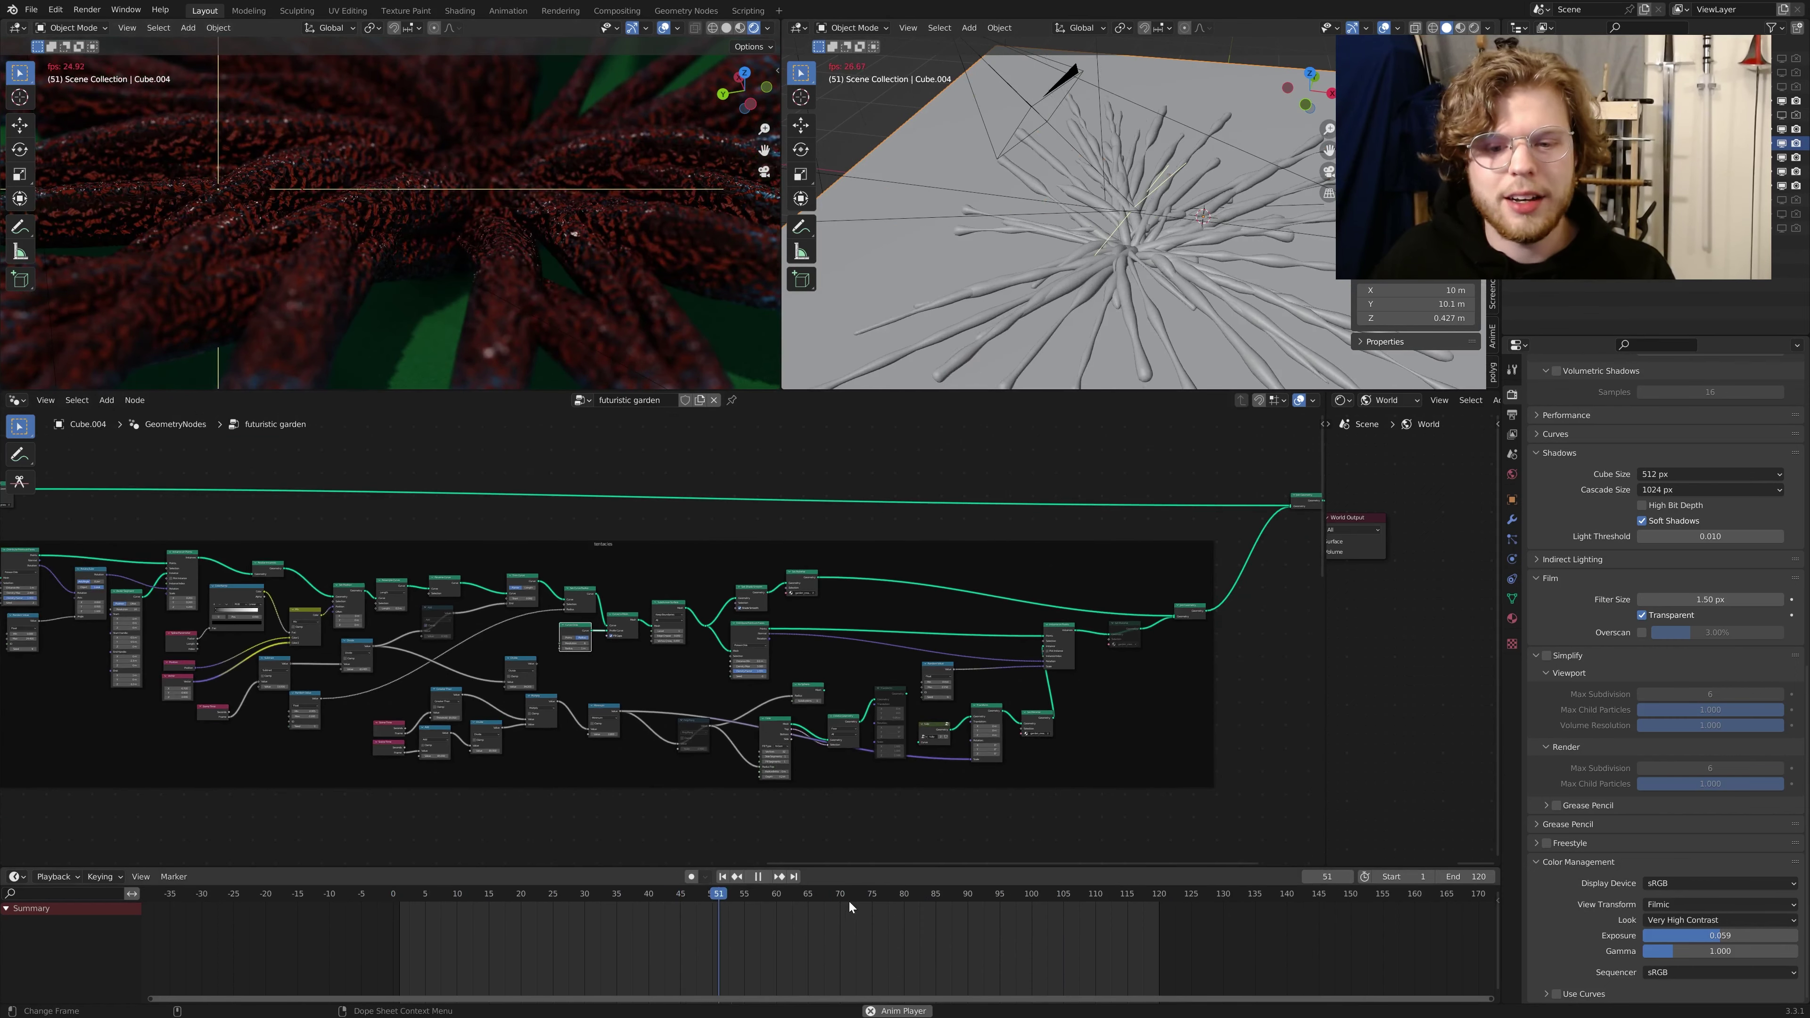
click(1096, 920)
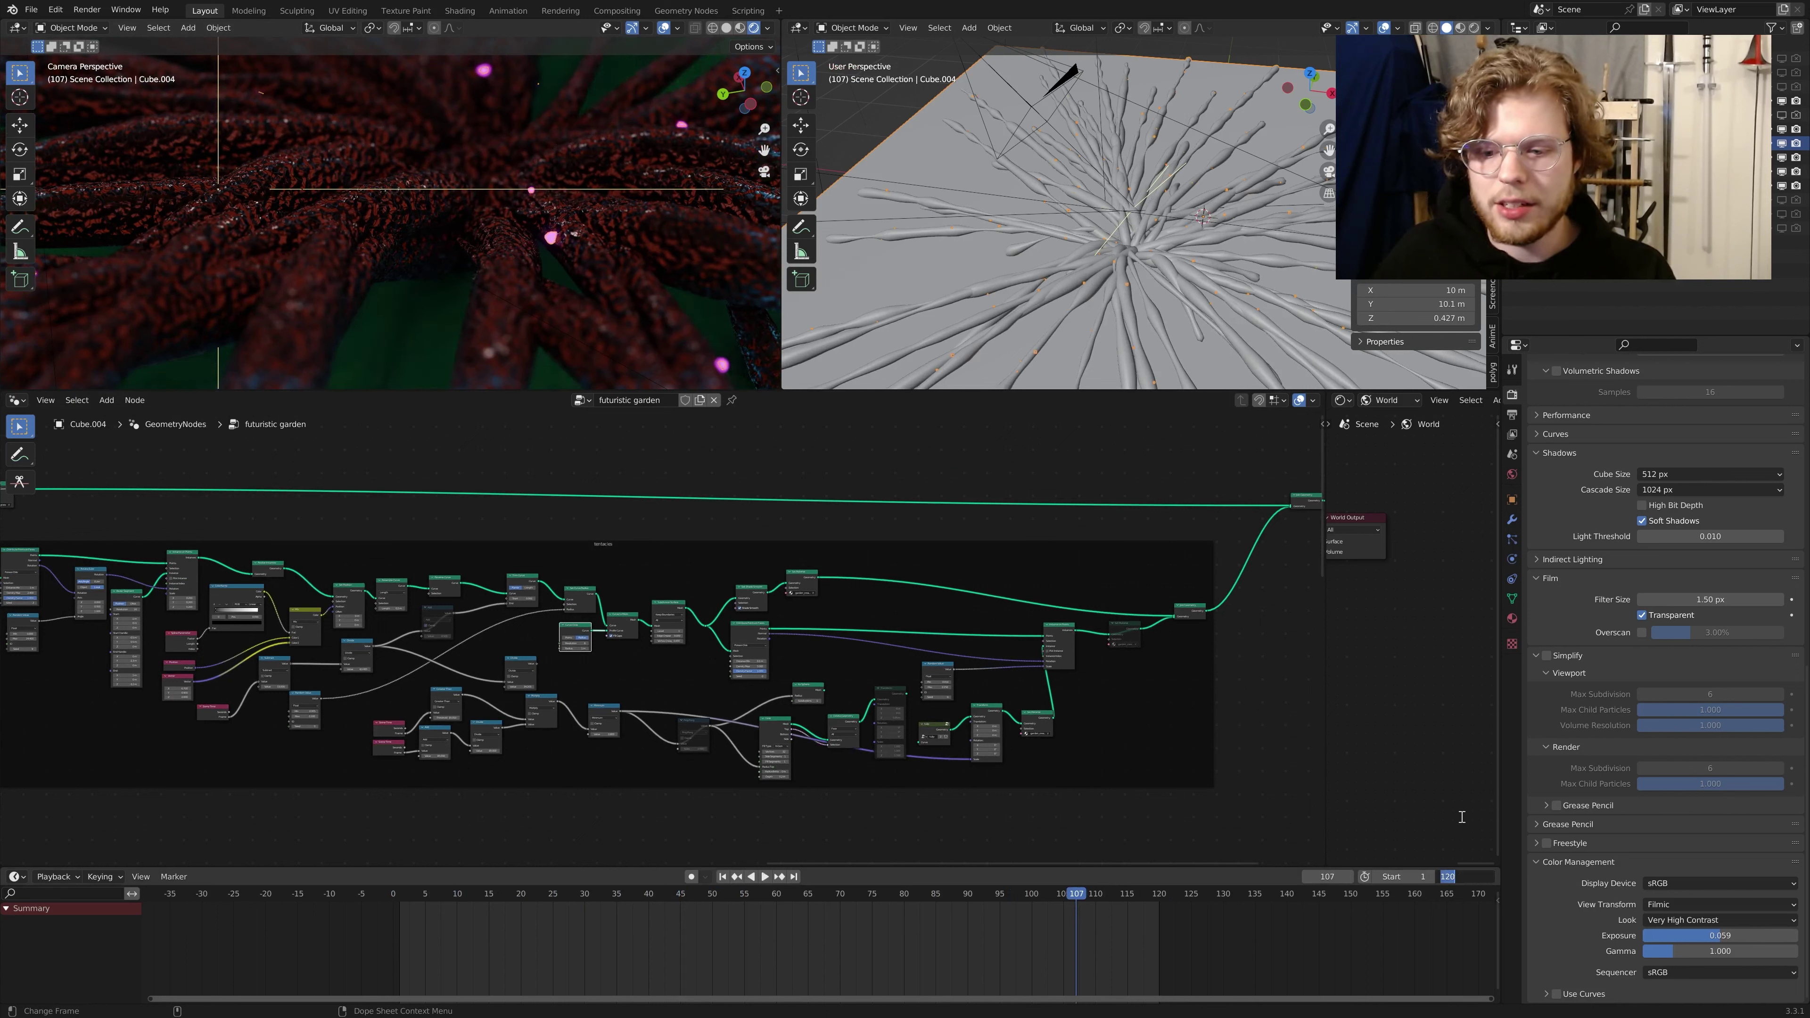
text(80)
key(Return)
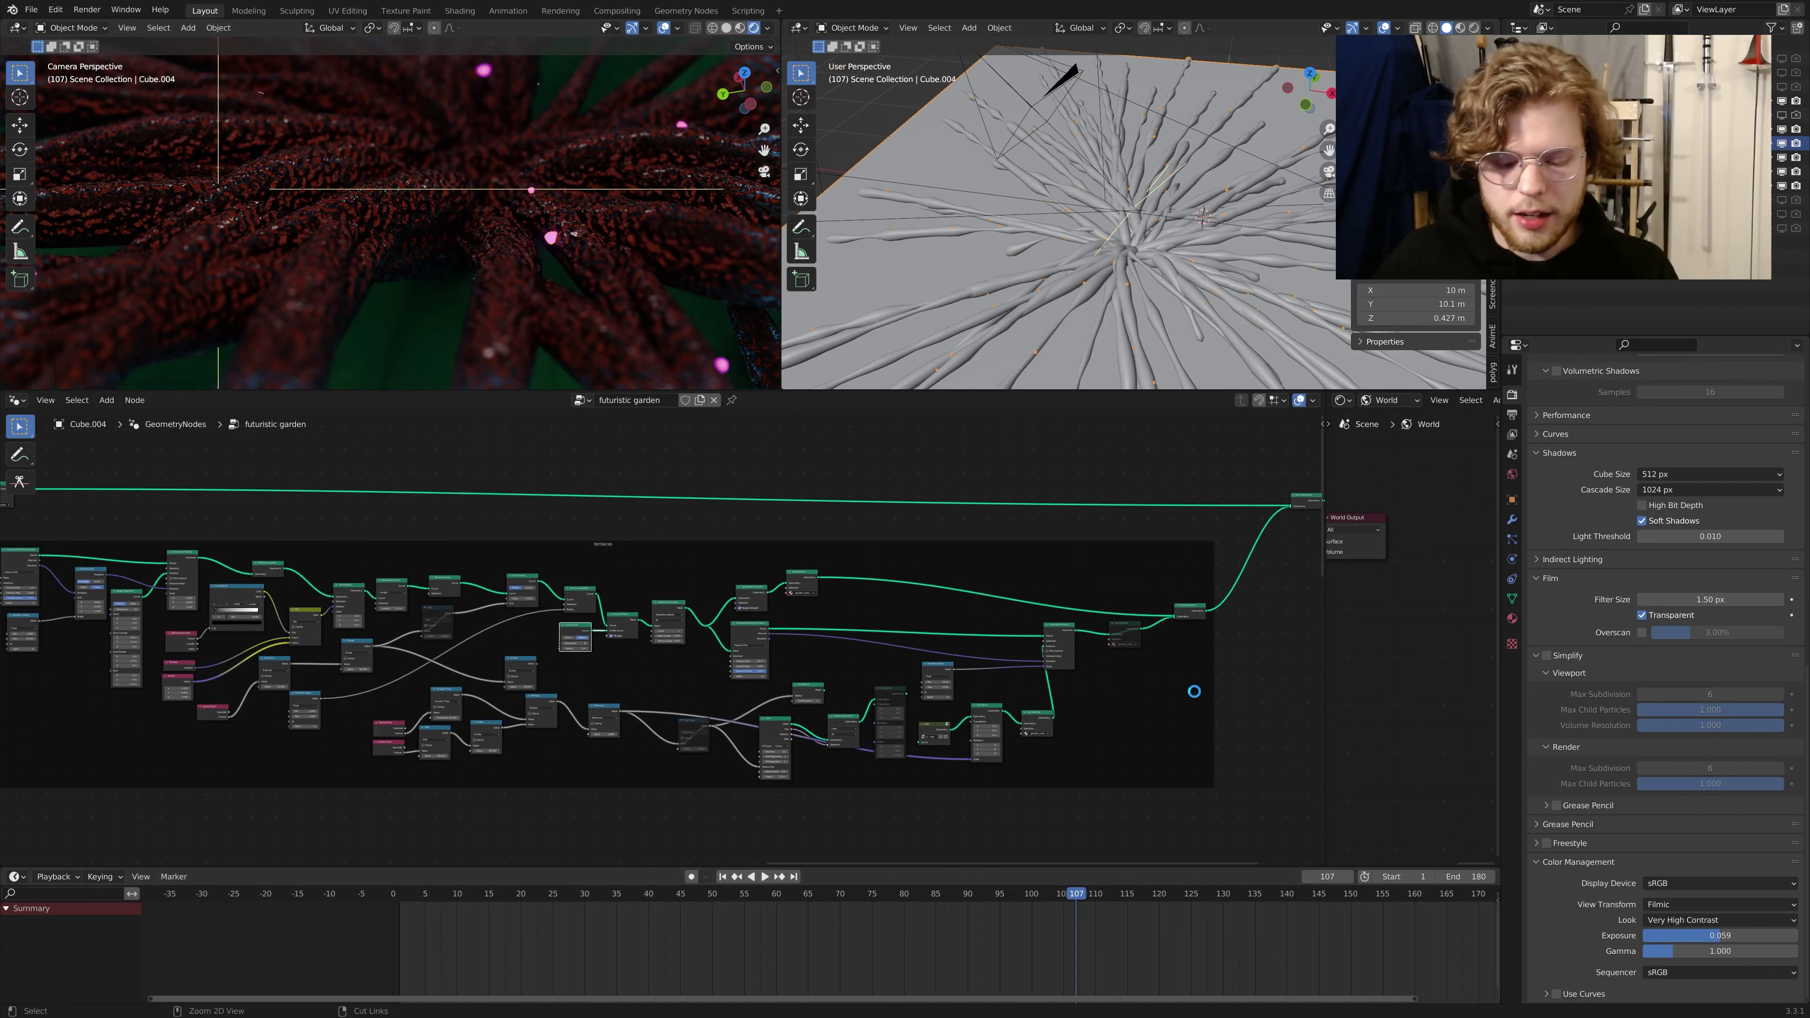
key(ctrl+s)
Step: Play the extended animation and stop at frame 164
scroll(1139, 931, down, 3)
key(space)
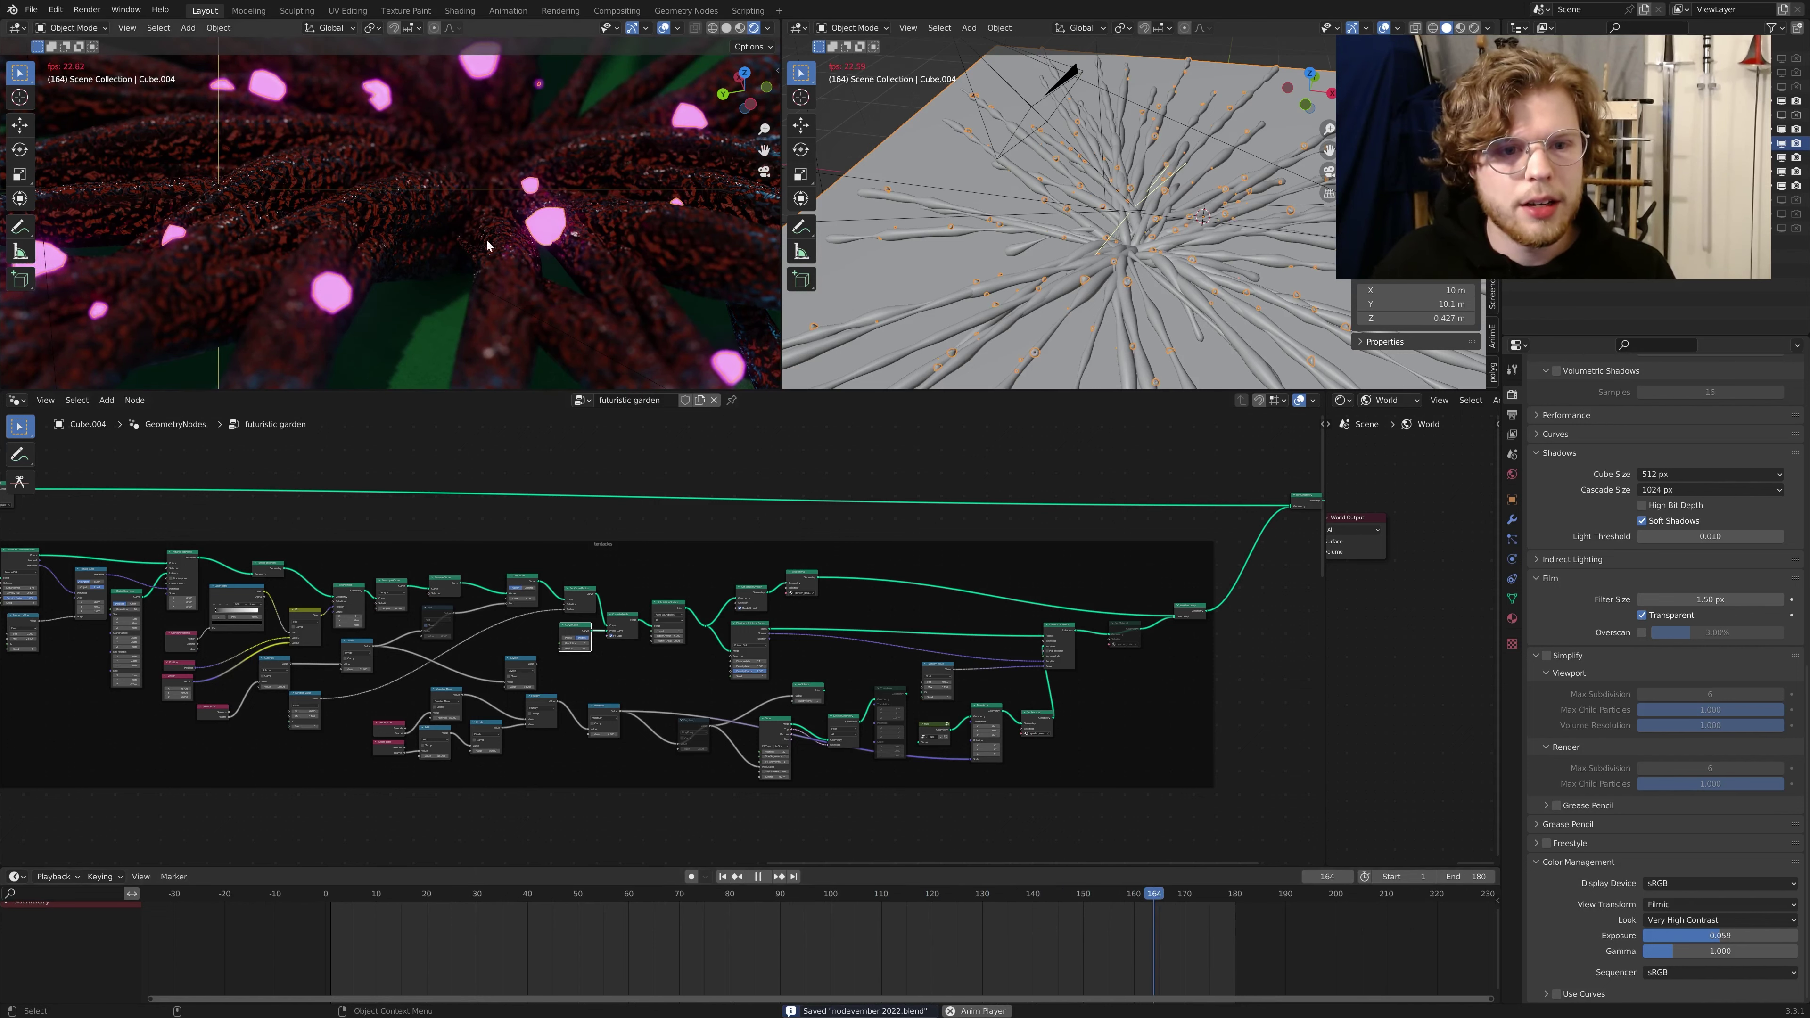
key(space)
Step: Nudge the Subdivision Surface and Distribute Points on Faces nodes where the flower branch starts
scroll(1044, 702, up, 5)
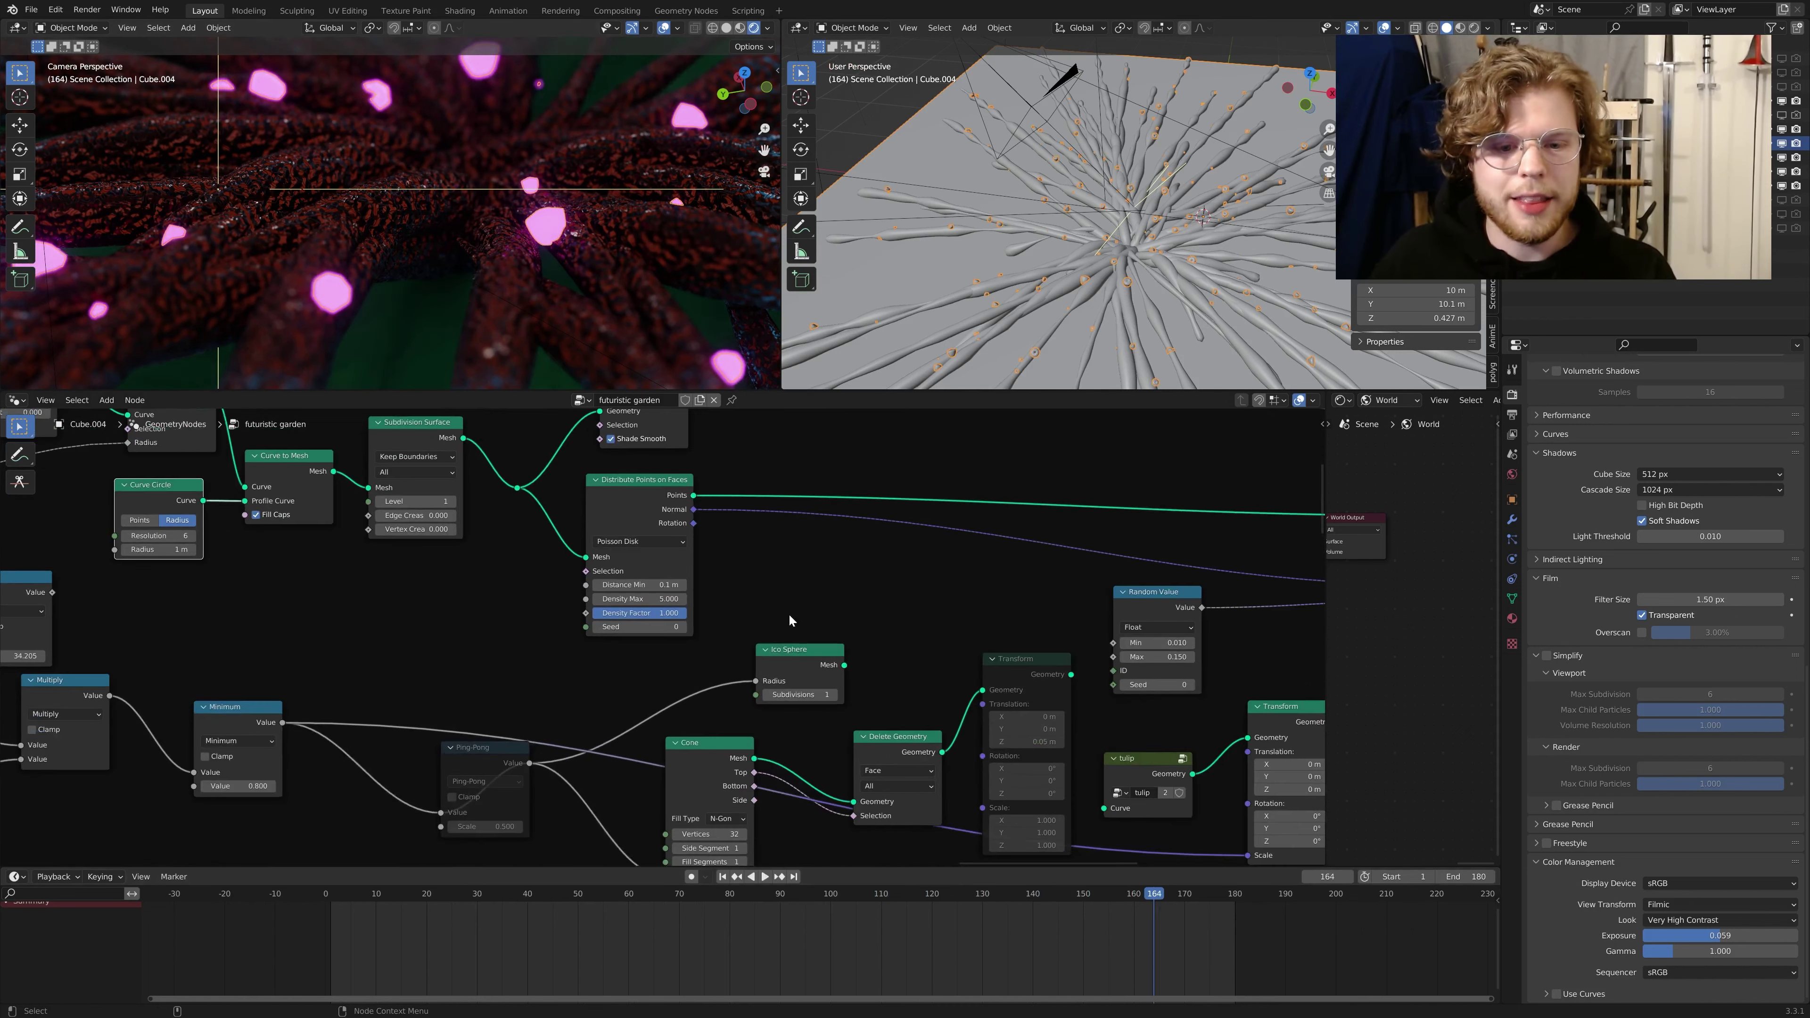
scroll(789, 614, down, 5)
middle_drag(700, 627, 324, 666)
scroll(574, 658, up, 4)
middle_drag(575, 658, 830, 663)
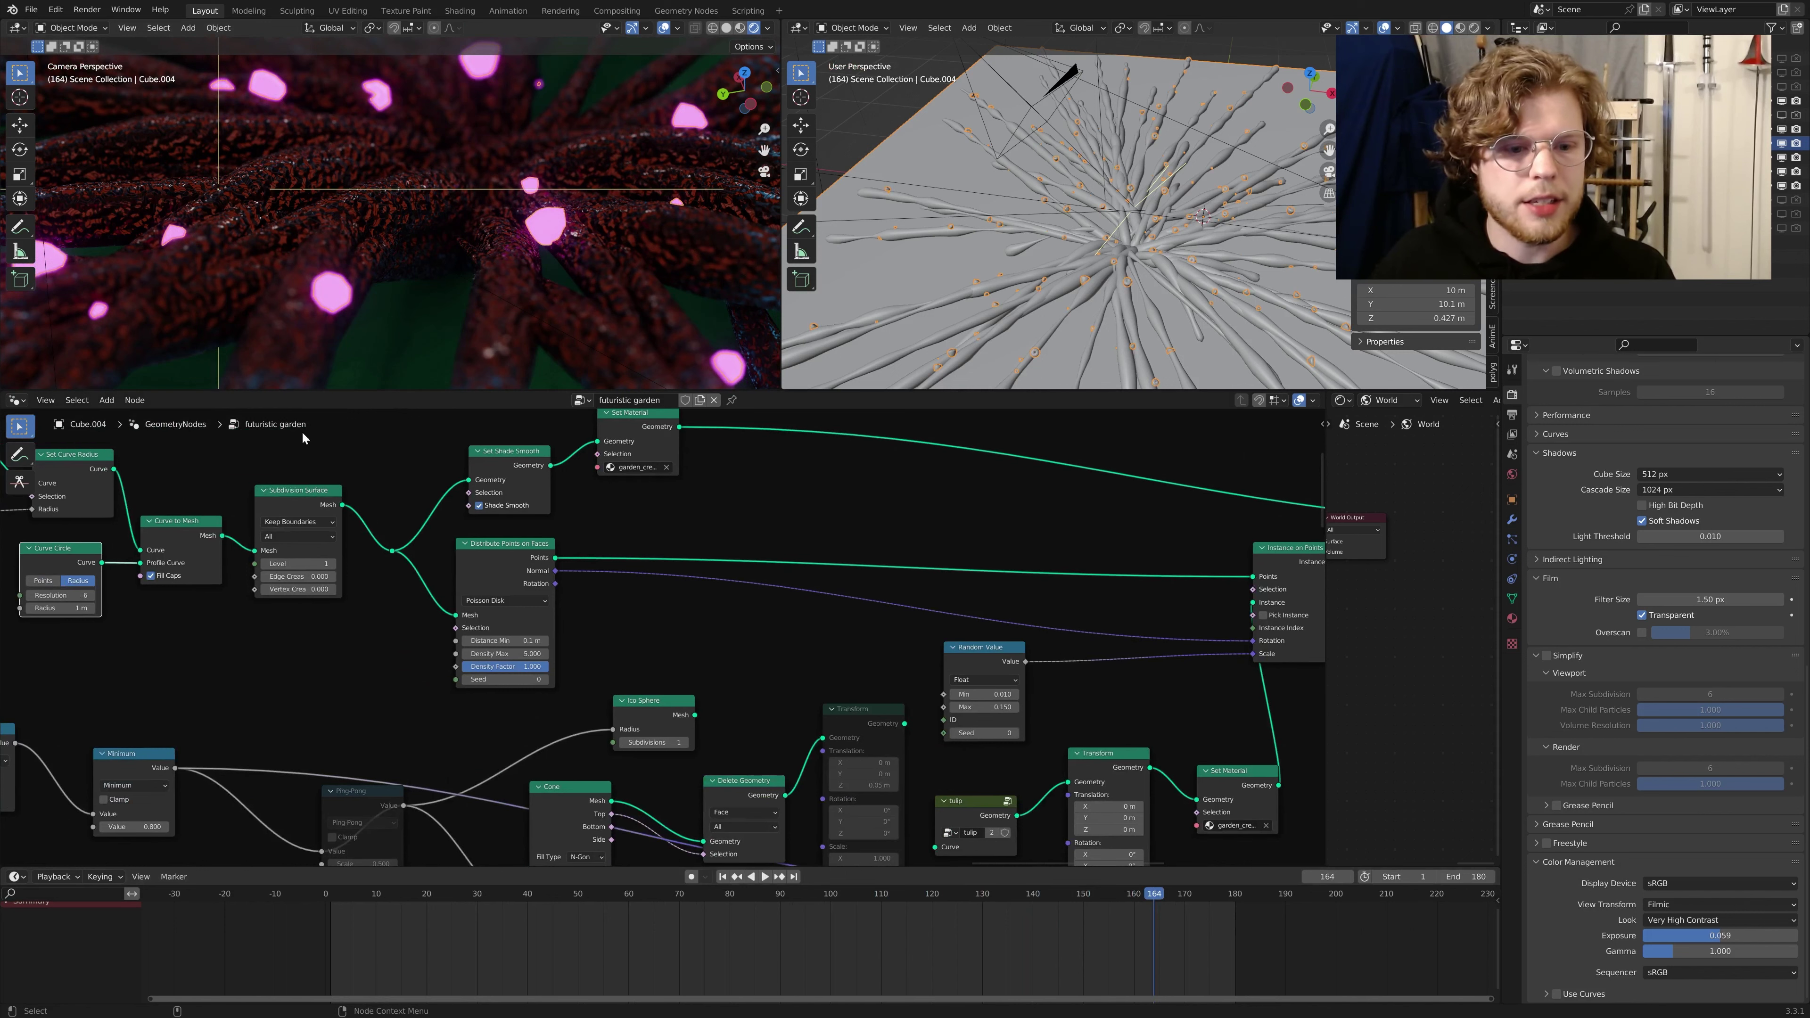
drag(286, 508, 289, 509)
drag(497, 570, 493, 566)
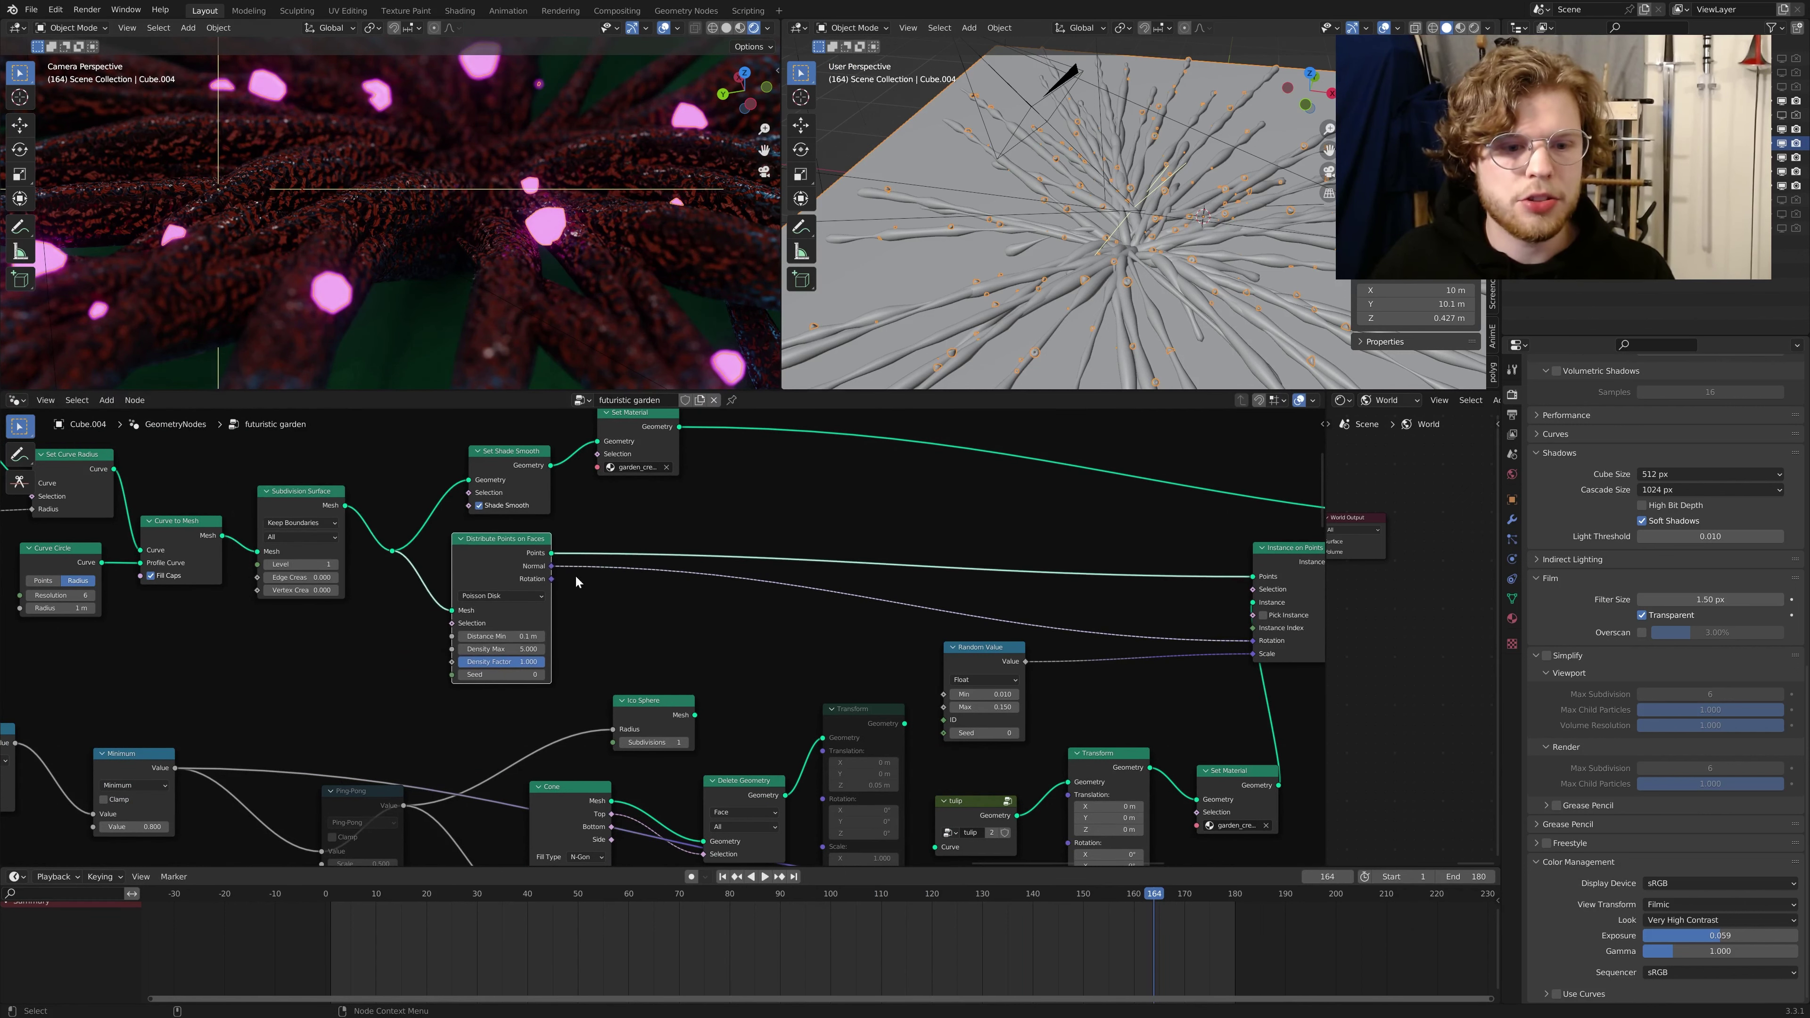
Step: Follow the distributed points to Instance on Points and examine the Random Value node feeding its scale
middle_drag(929, 627, 511, 613)
scroll(512, 613, down, 3)
middle_drag(816, 583, 779, 617)
drag(795, 593, 799, 590)
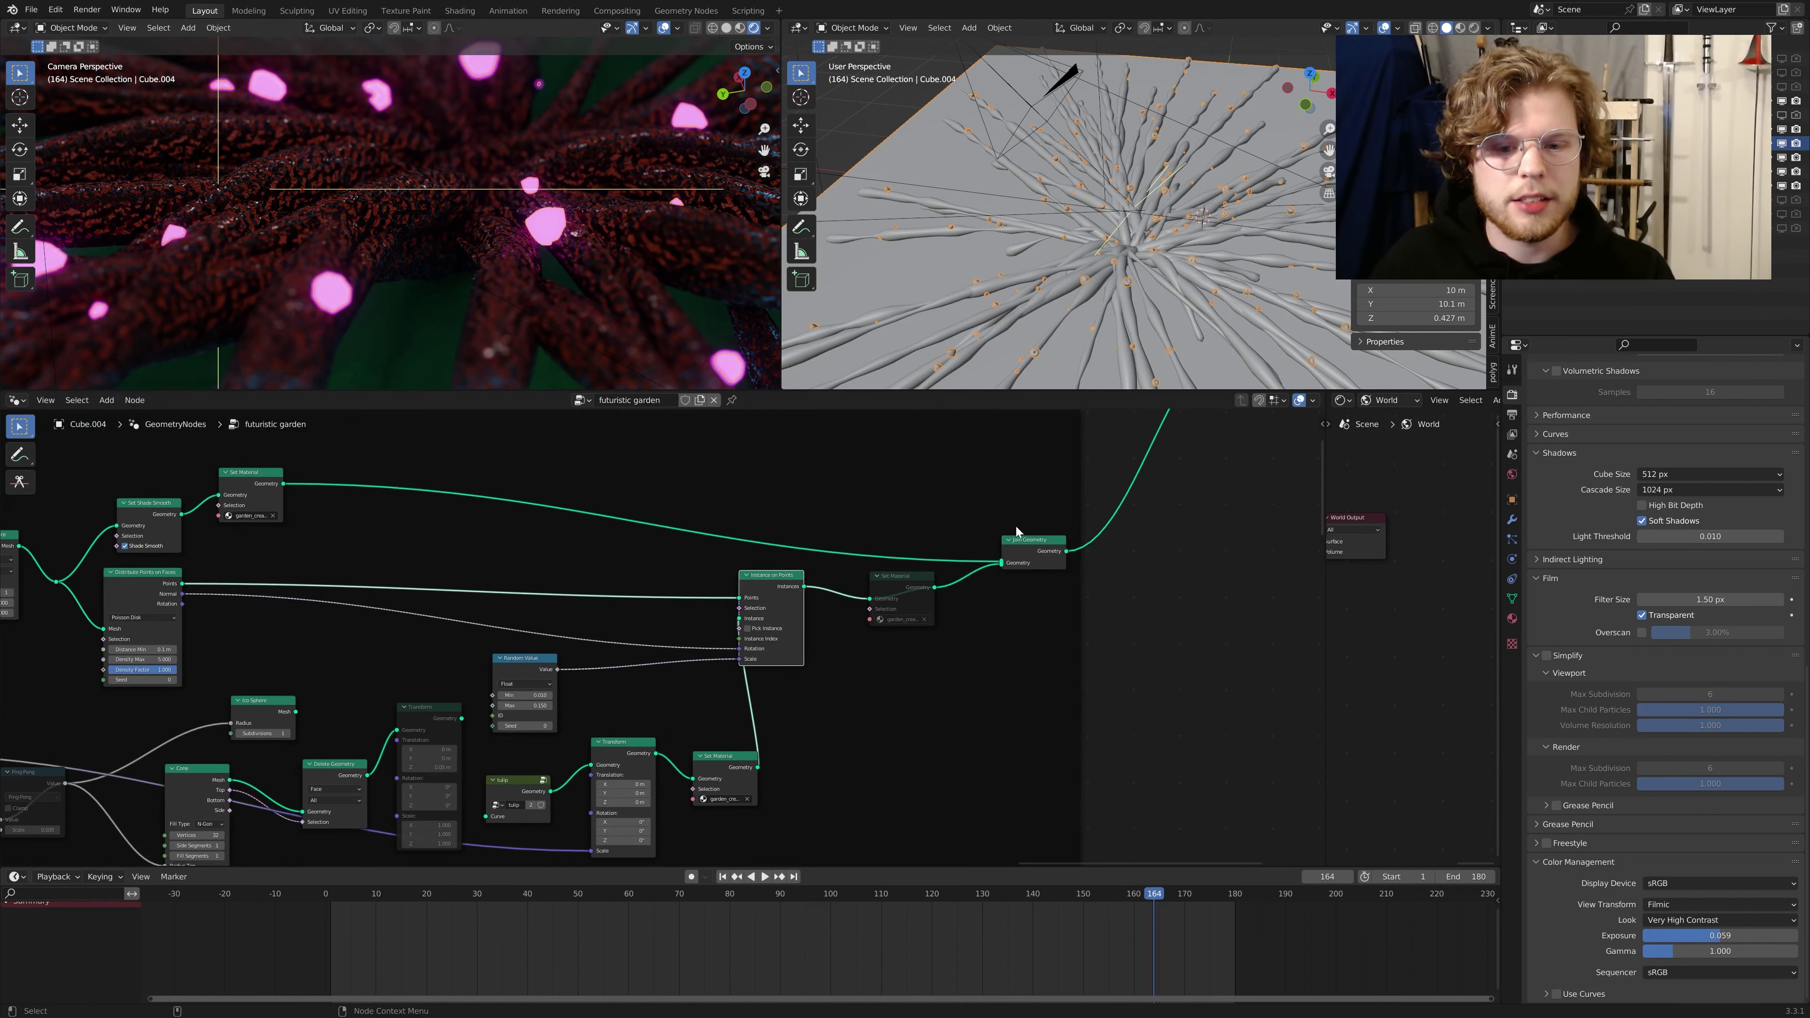
middle_drag(830, 697, 1078, 606)
scroll(1077, 606, up, 2)
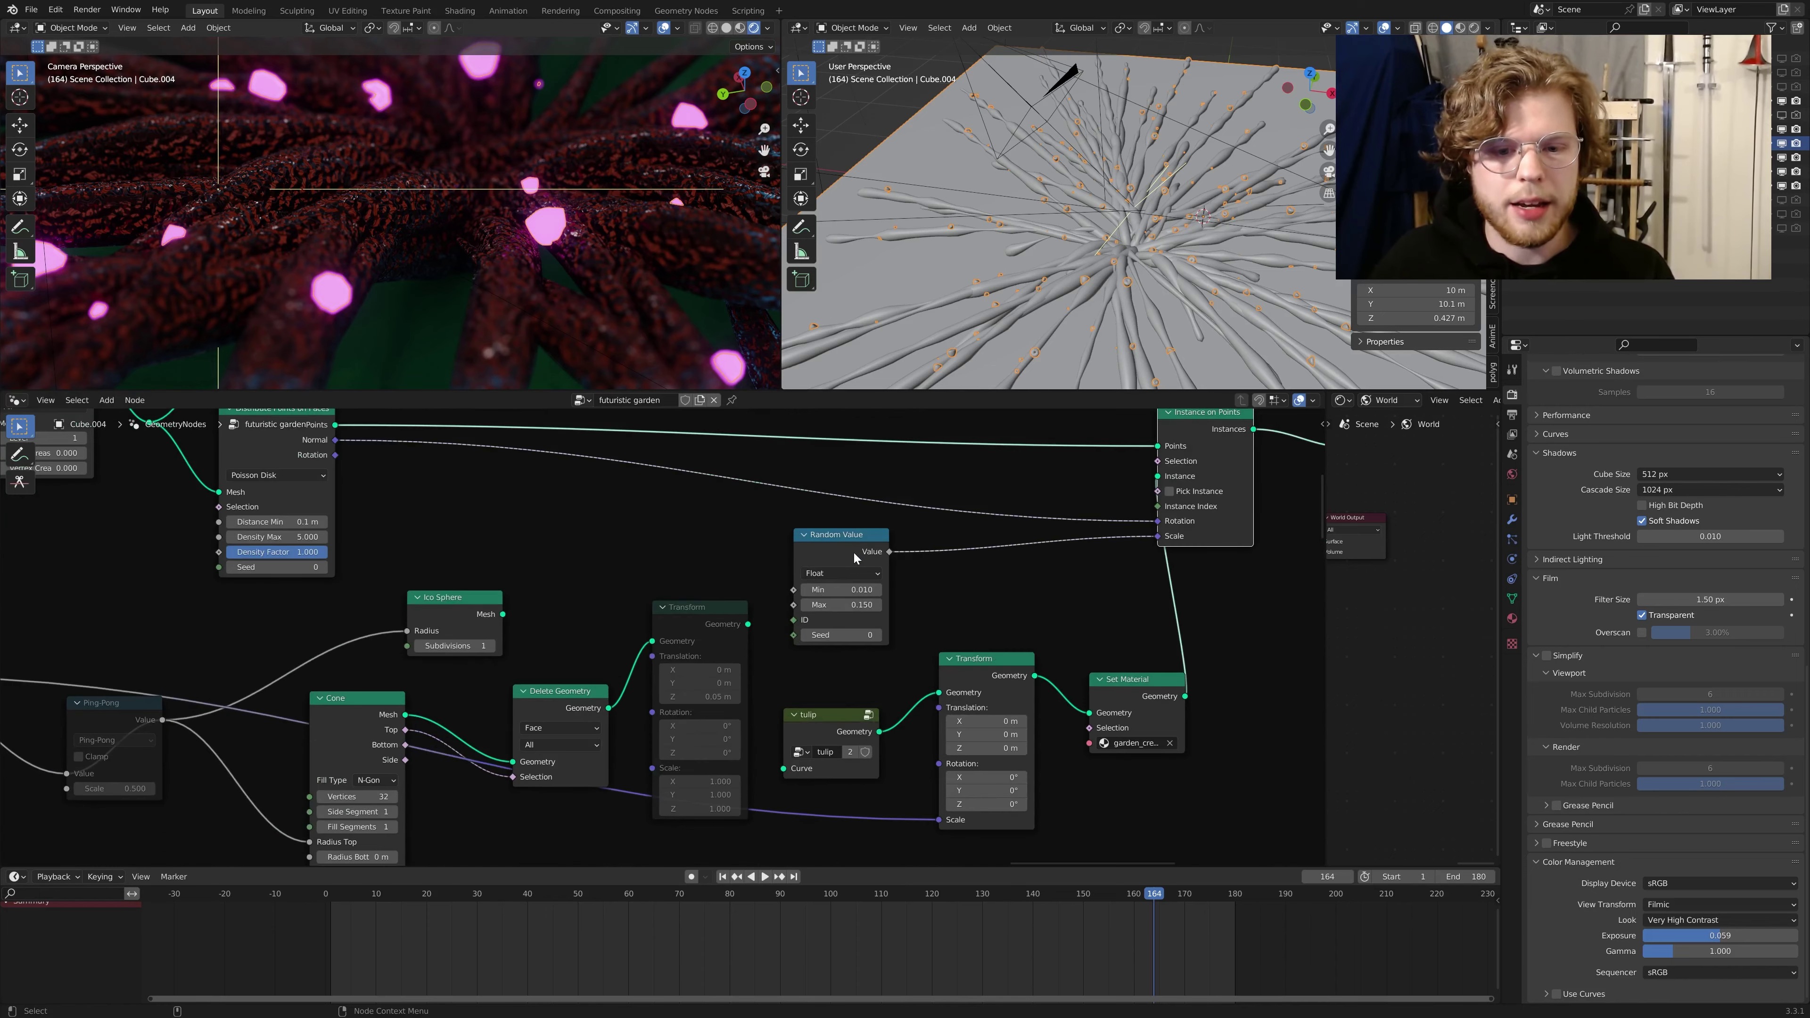
middle_drag(880, 567, 714, 605)
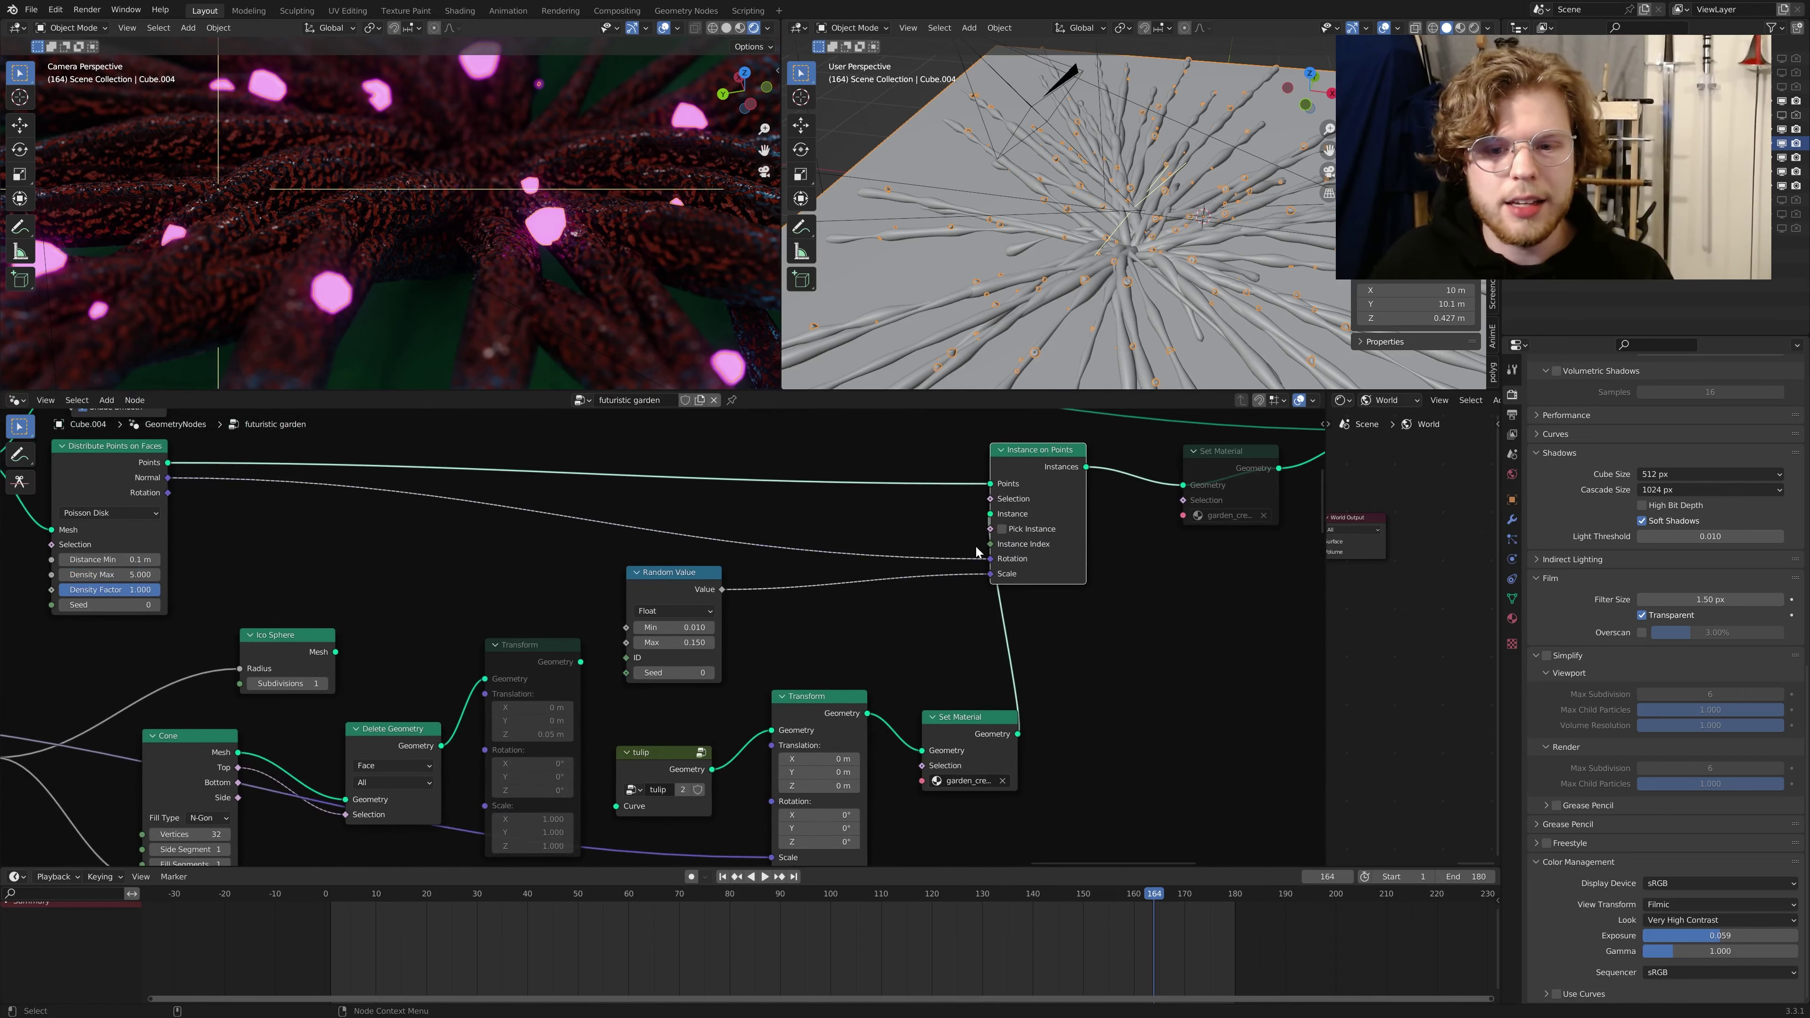
Step: Move the Set Material node up towards Instance on Points and shift the tulip's Transform node away from it
drag(979, 716, 920, 615)
middle_drag(954, 705, 1033, 647)
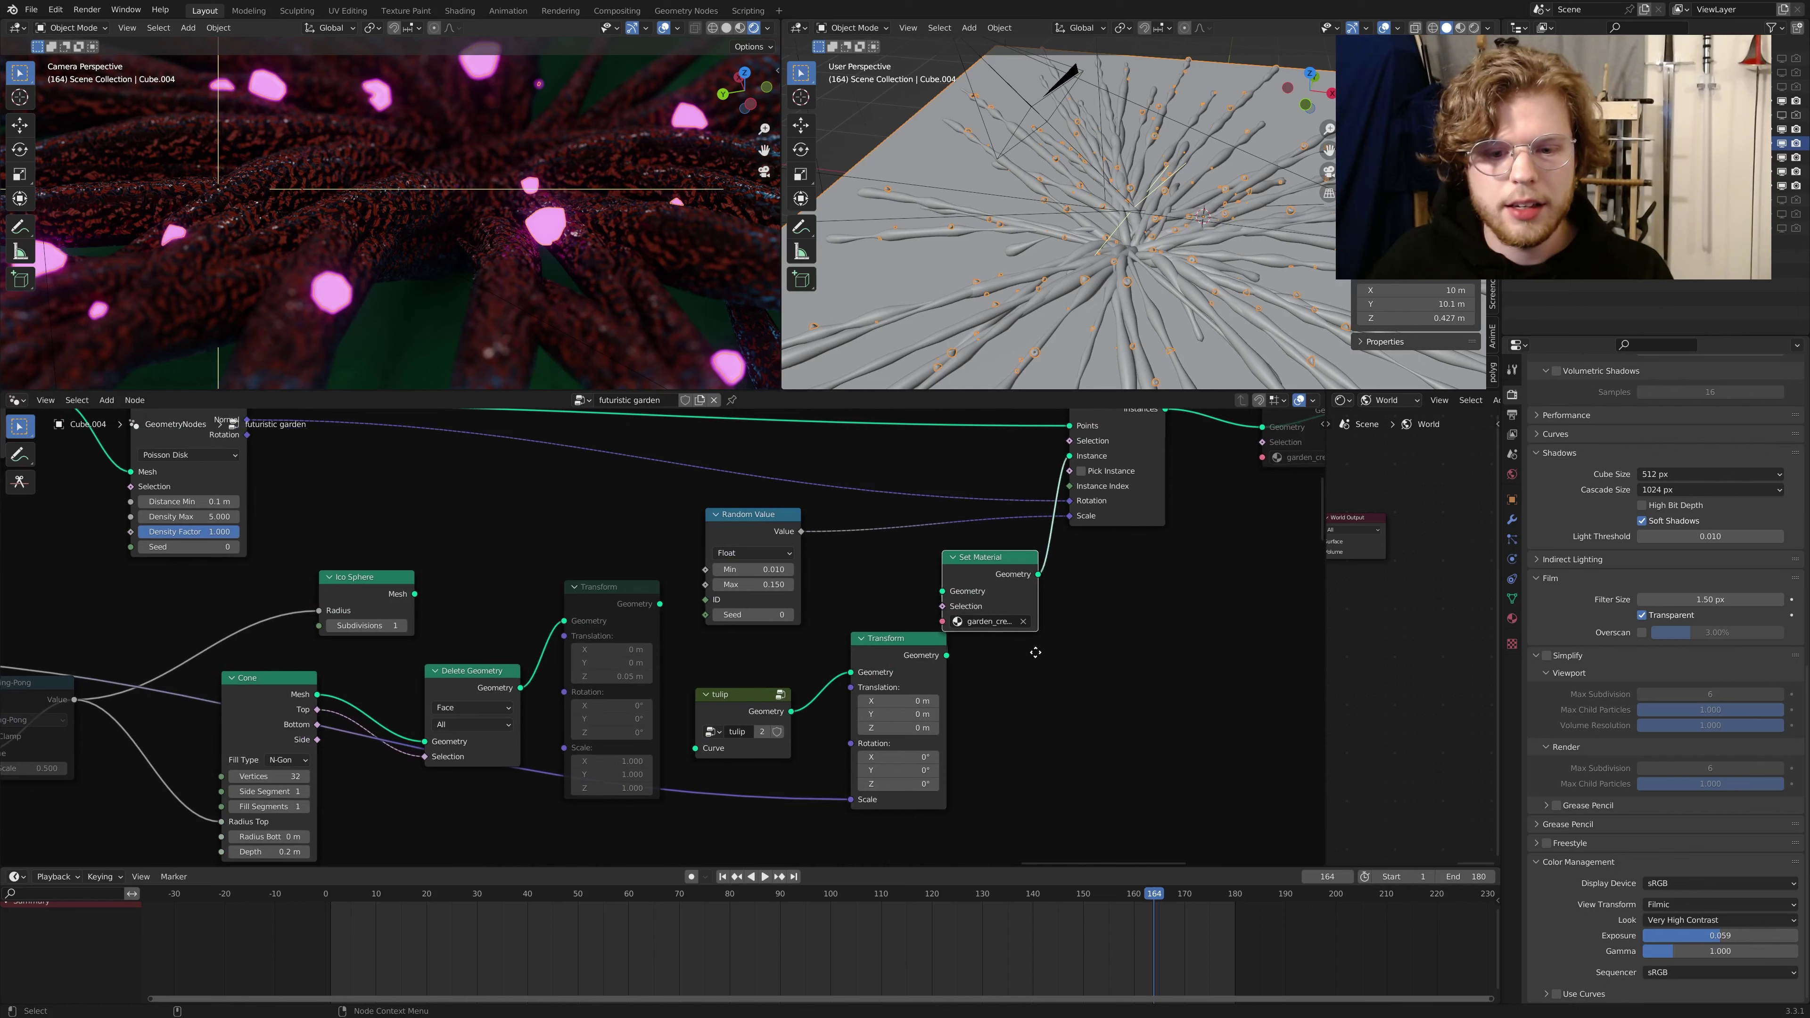
mouse_move(886, 642)
mouse_down()
mouse_move(843, 620)
mouse_move(855, 629)
mouse_up()
Step: Move the Minimum node below its row, clear of the Multiply and Ping-Pong nodes
scroll(767, 716, down, 6)
middle_drag(721, 699, 1193, 673)
scroll(524, 635, up, 5)
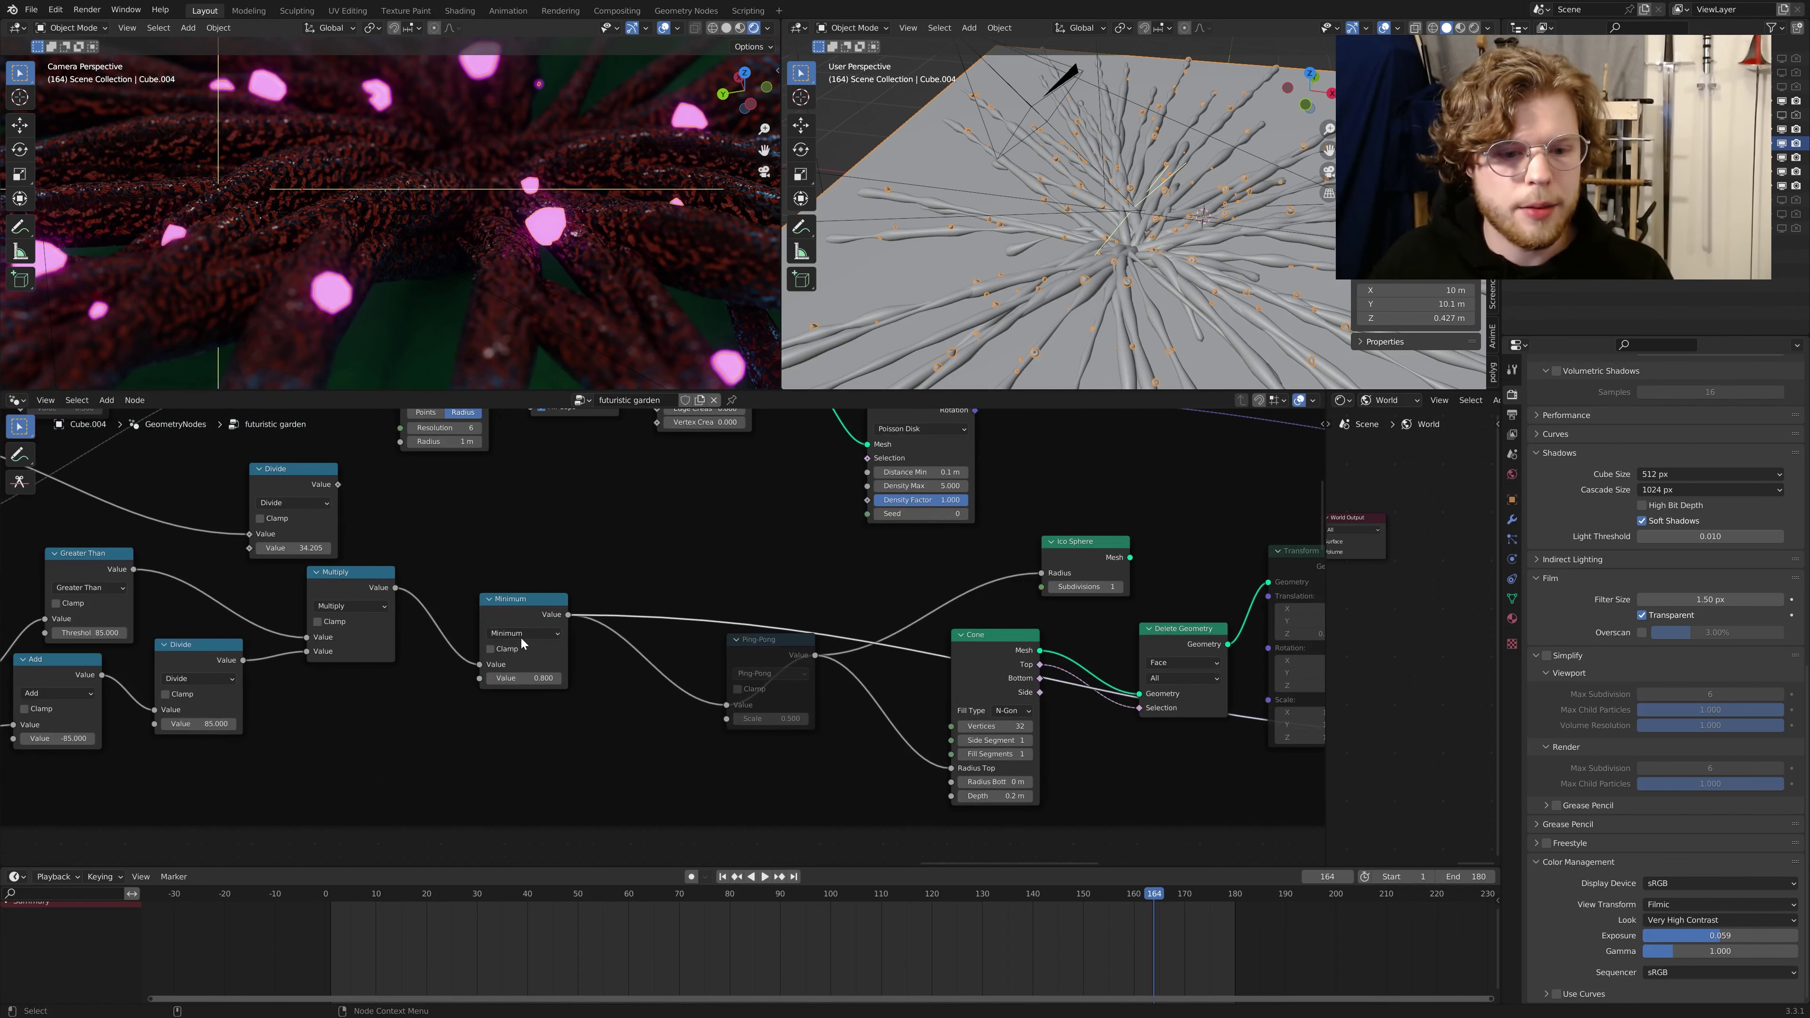
click(524, 616)
drag(525, 615, 491, 736)
middle_drag(1089, 561, 910, 597)
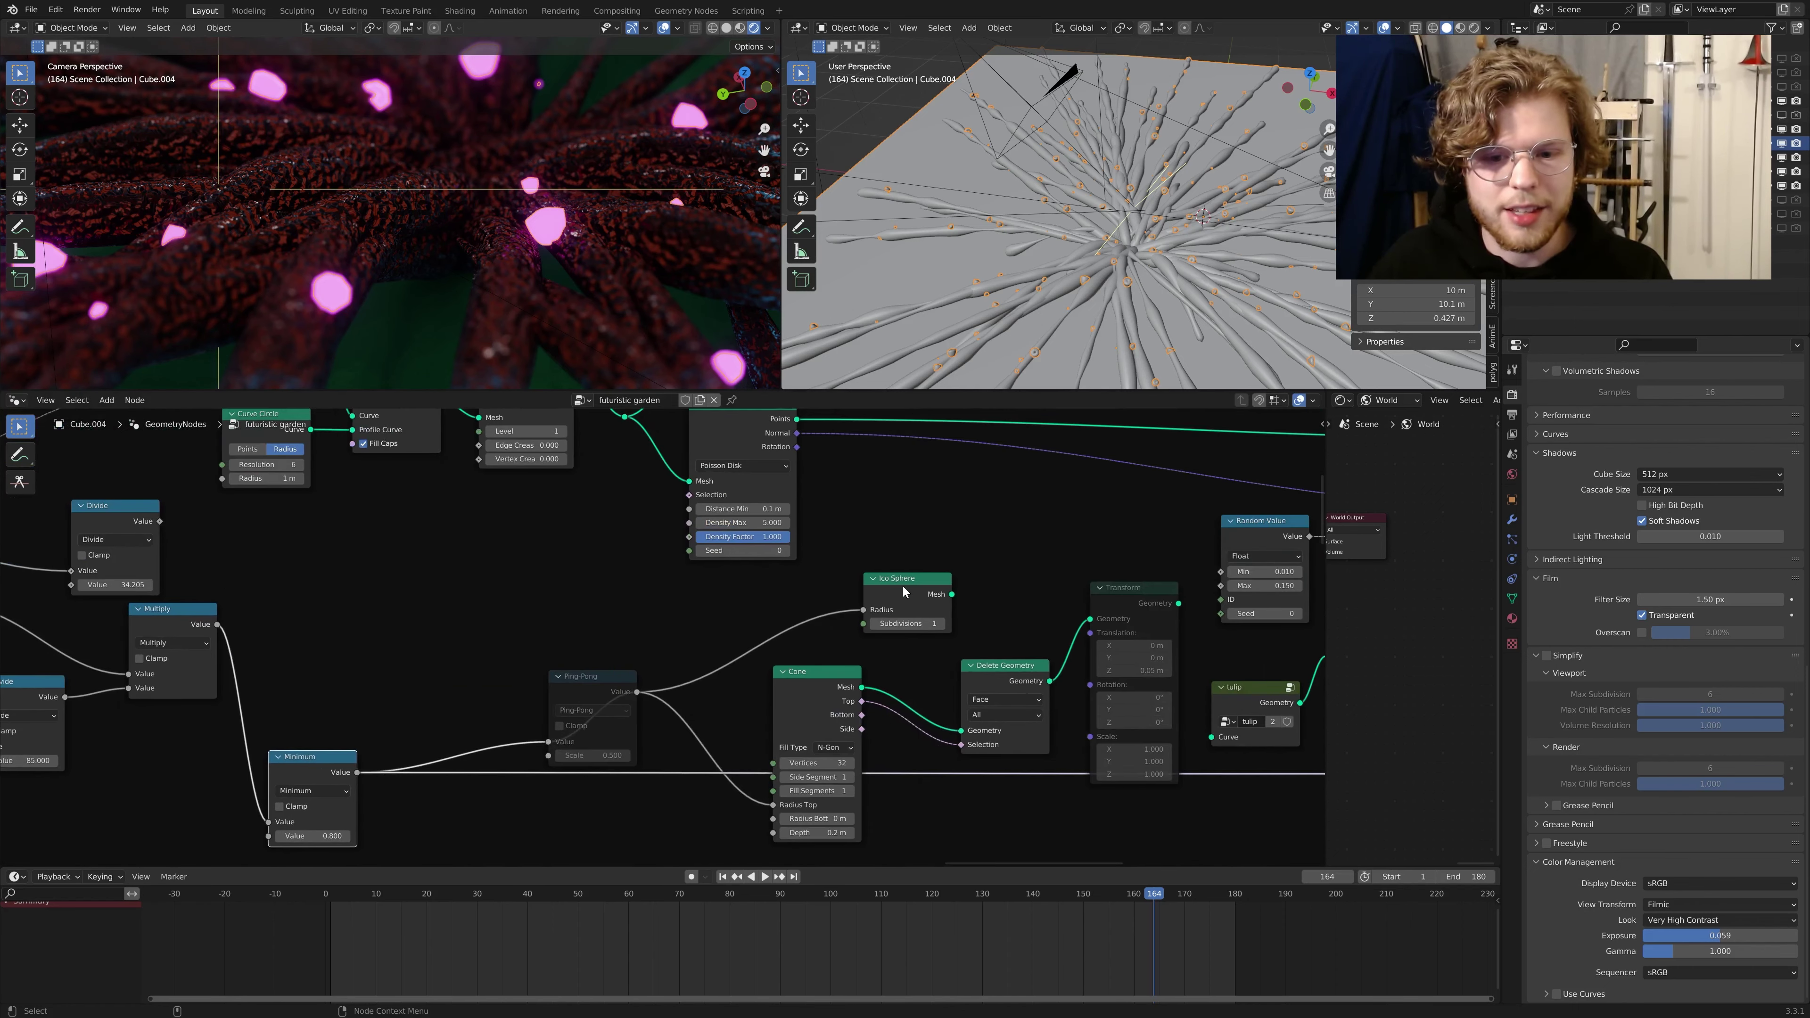
Step: Move the Ico Sphere, Cone and muted Ping-Pong nodes up to spread out the cone flower branch
drag(904, 587, 880, 576)
drag(833, 669, 823, 642)
drag(574, 687, 526, 600)
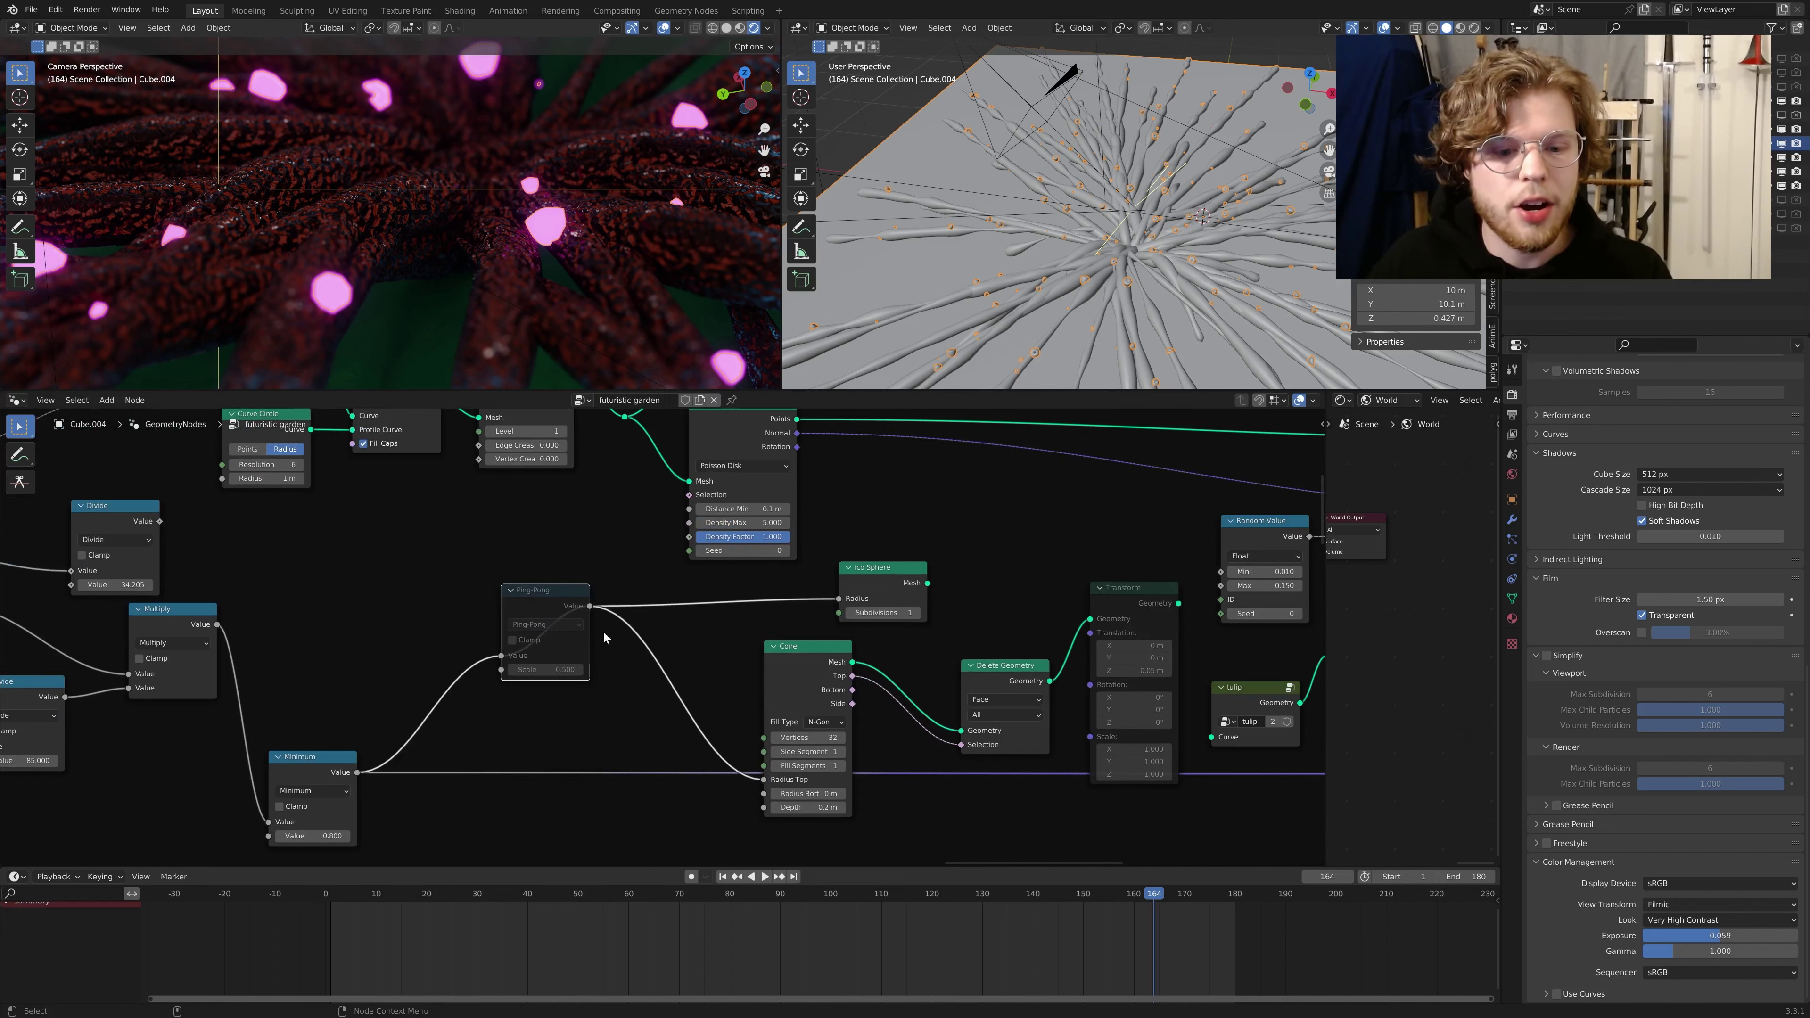
drag(816, 645, 806, 643)
Step: Inspect the flowers in the rendered view, then shift the Cone, Delete Geometry and muted Transform nodes into a clearer row
middle_drag(535, 168, 538, 178)
scroll(569, 199, down, 9)
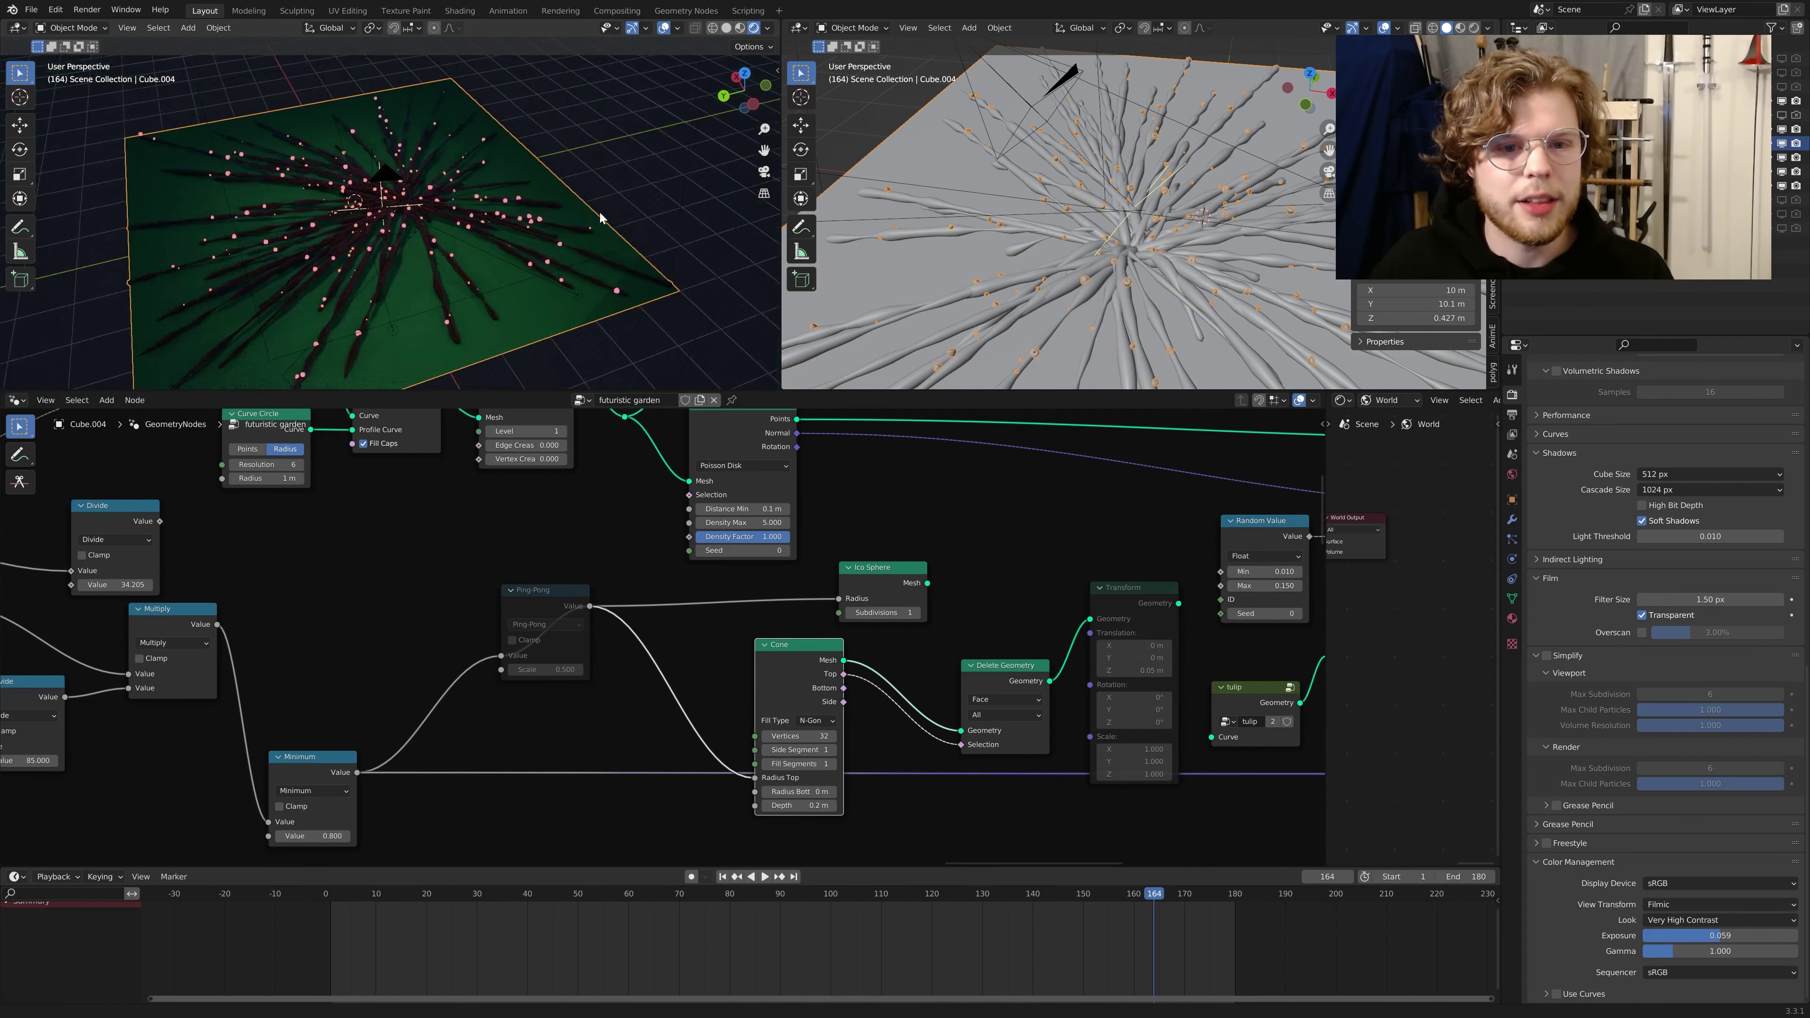
scroll(601, 217, up, 10)
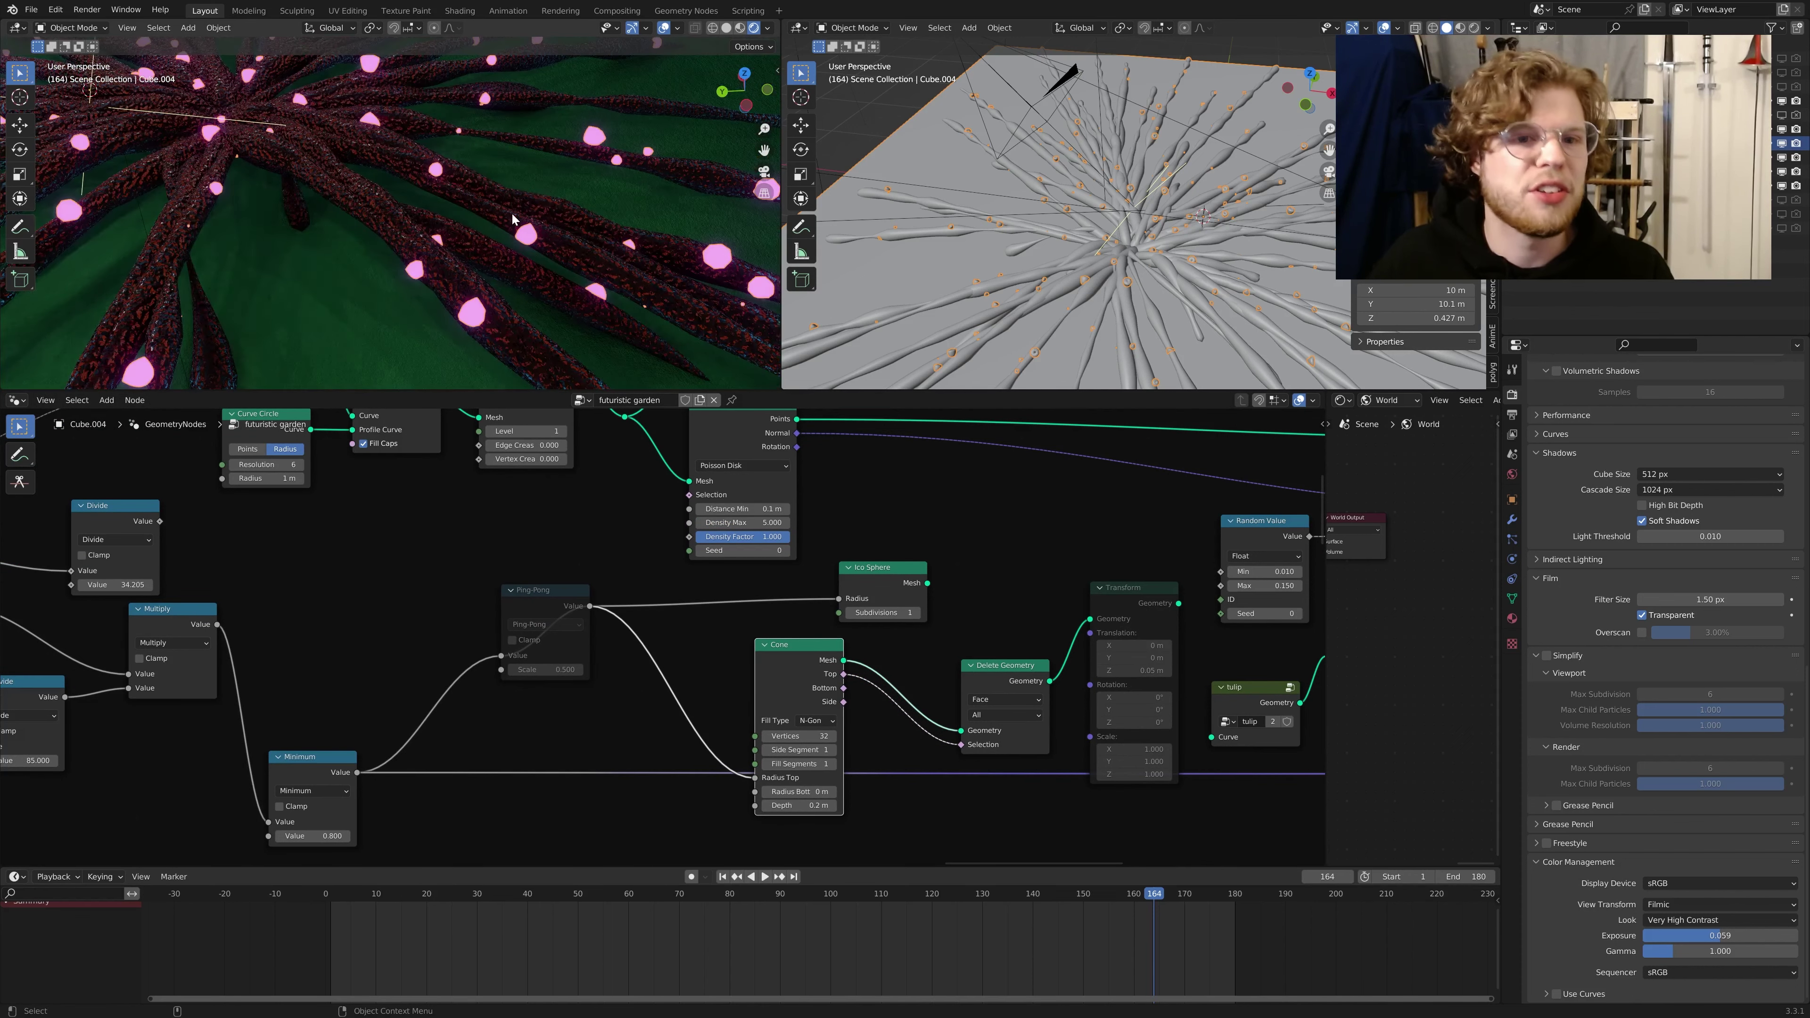
scroll(679, 606, up, 2)
drag(806, 663, 776, 641)
middle_drag(904, 681, 590, 652)
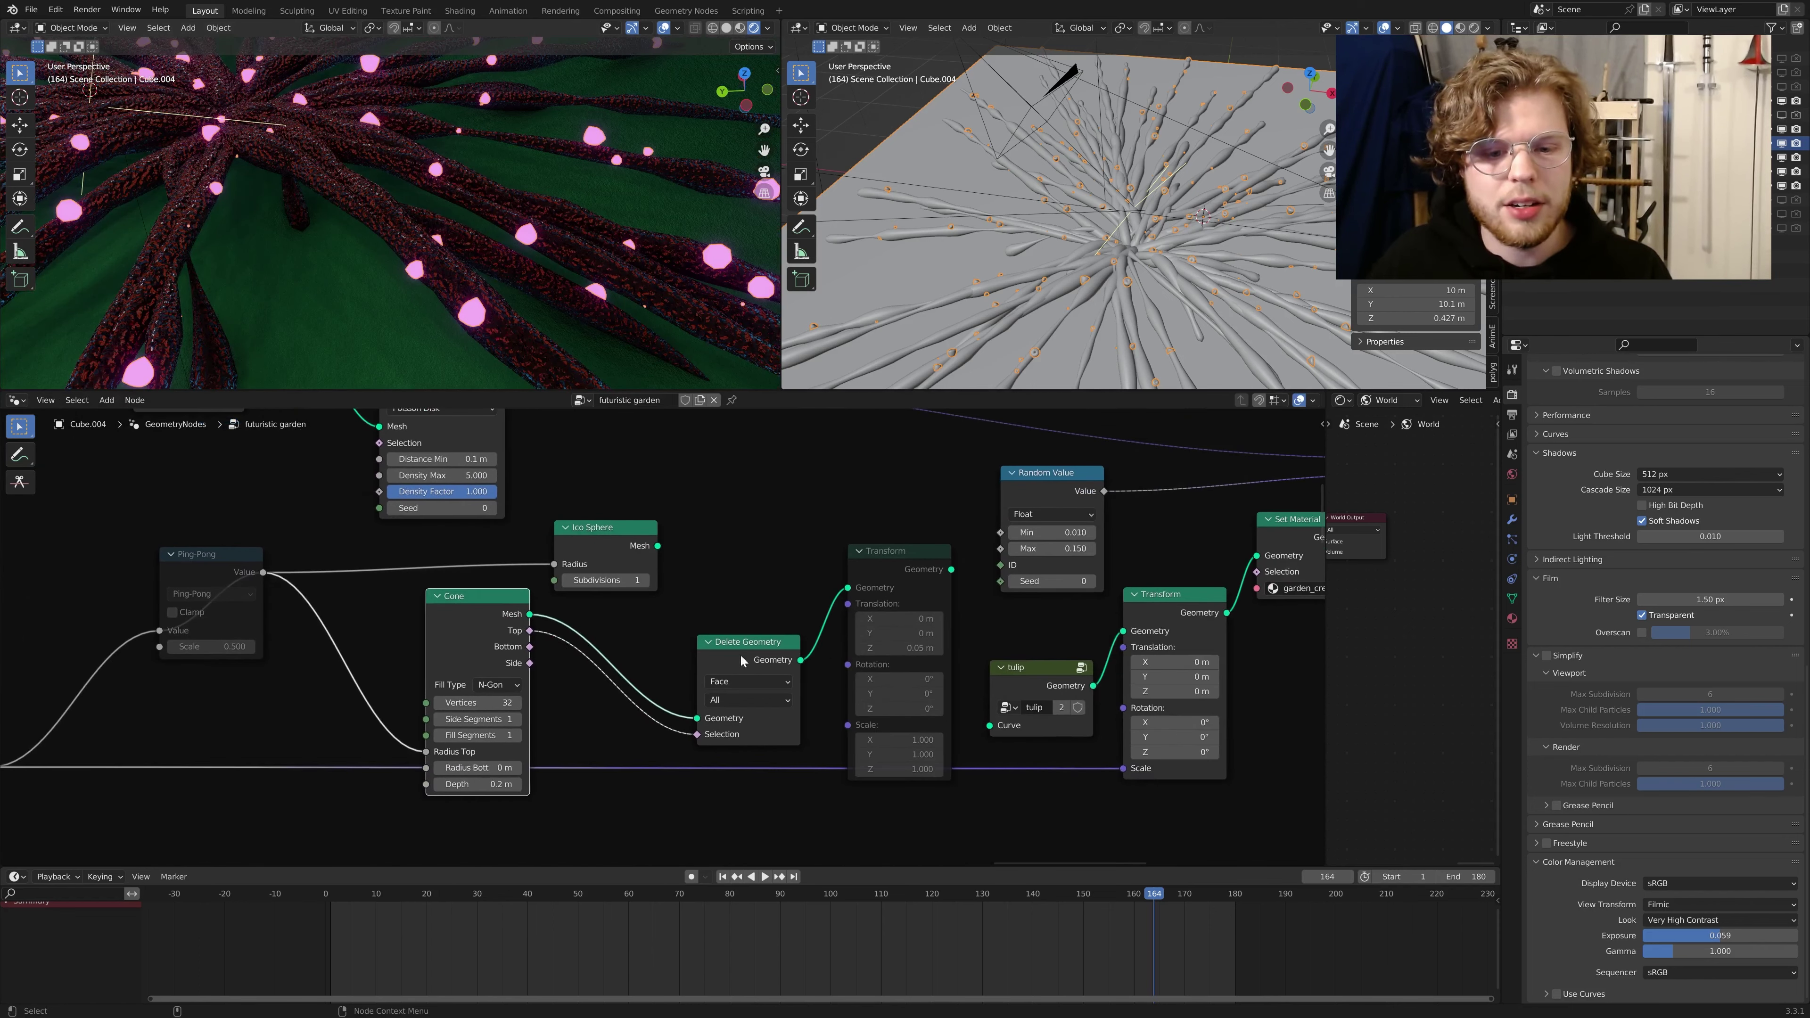
drag(754, 658, 748, 616)
middle_drag(776, 582, 657, 642)
scroll(657, 642, up, 2)
drag(795, 632, 789, 526)
scroll(425, 704, down, 4)
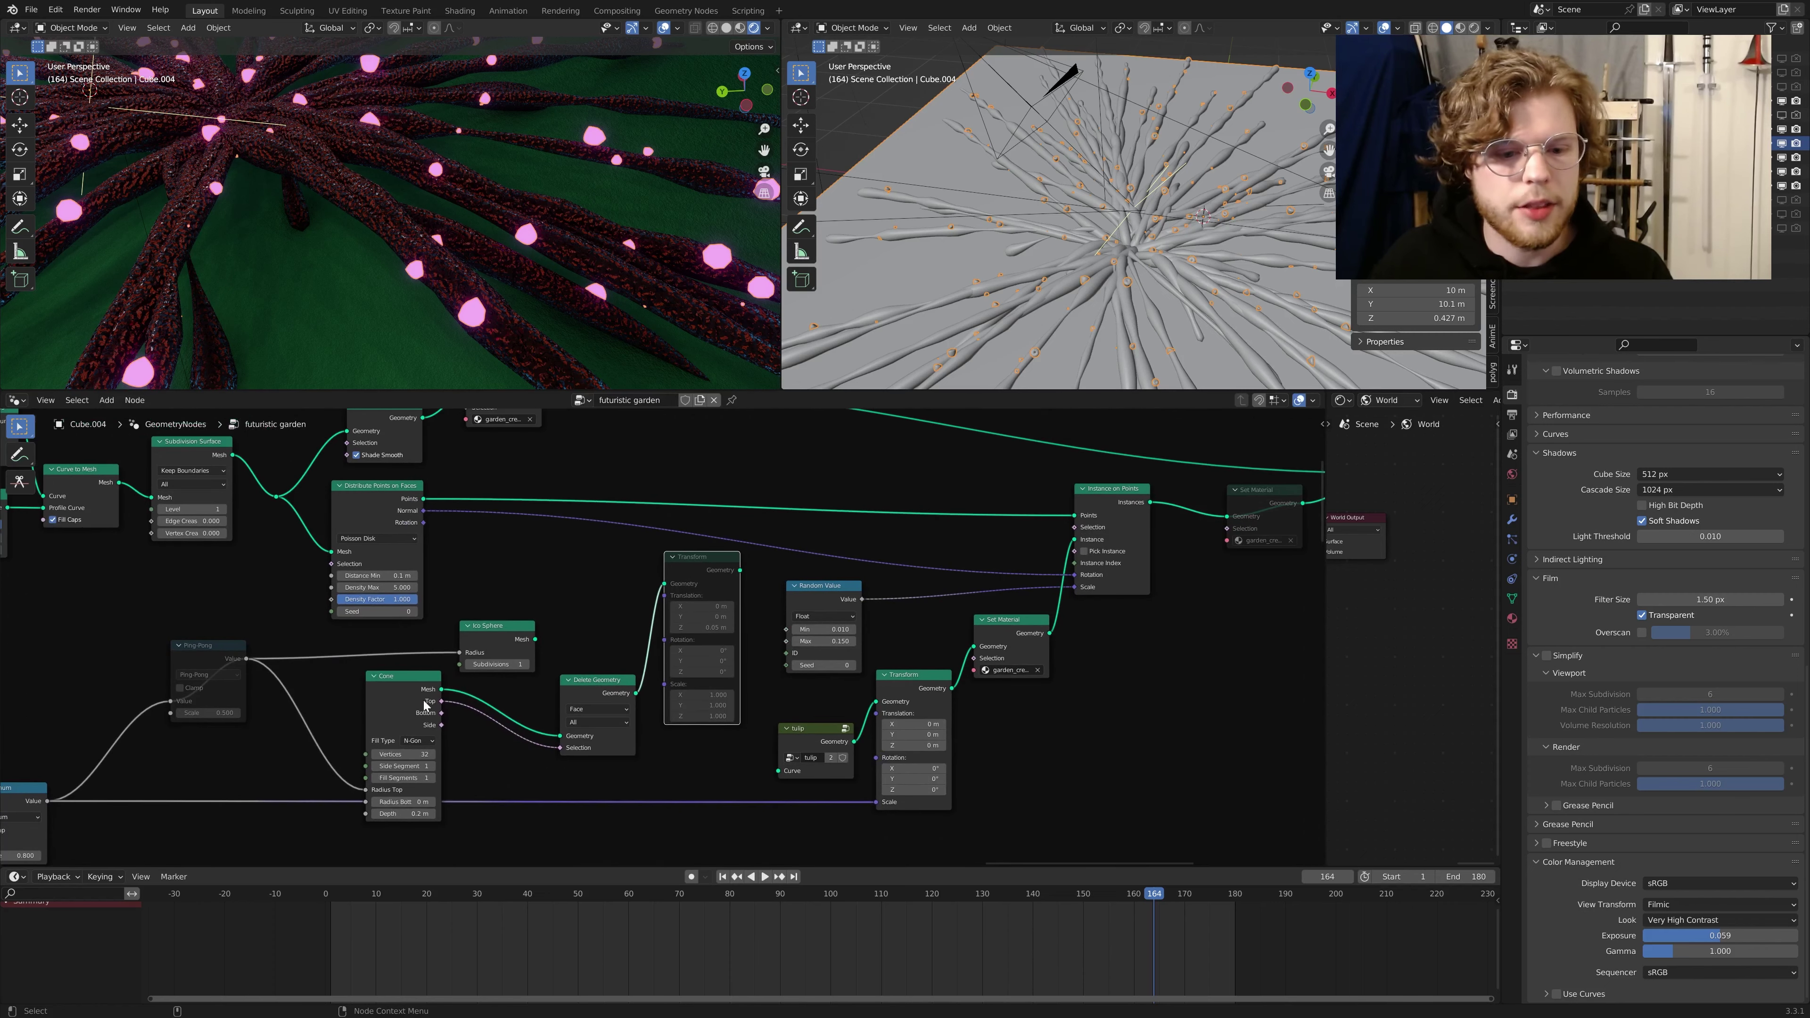
Step: Open the tulip node group and examine its overall layout of framed node clusters
scroll(998, 741, up, 3)
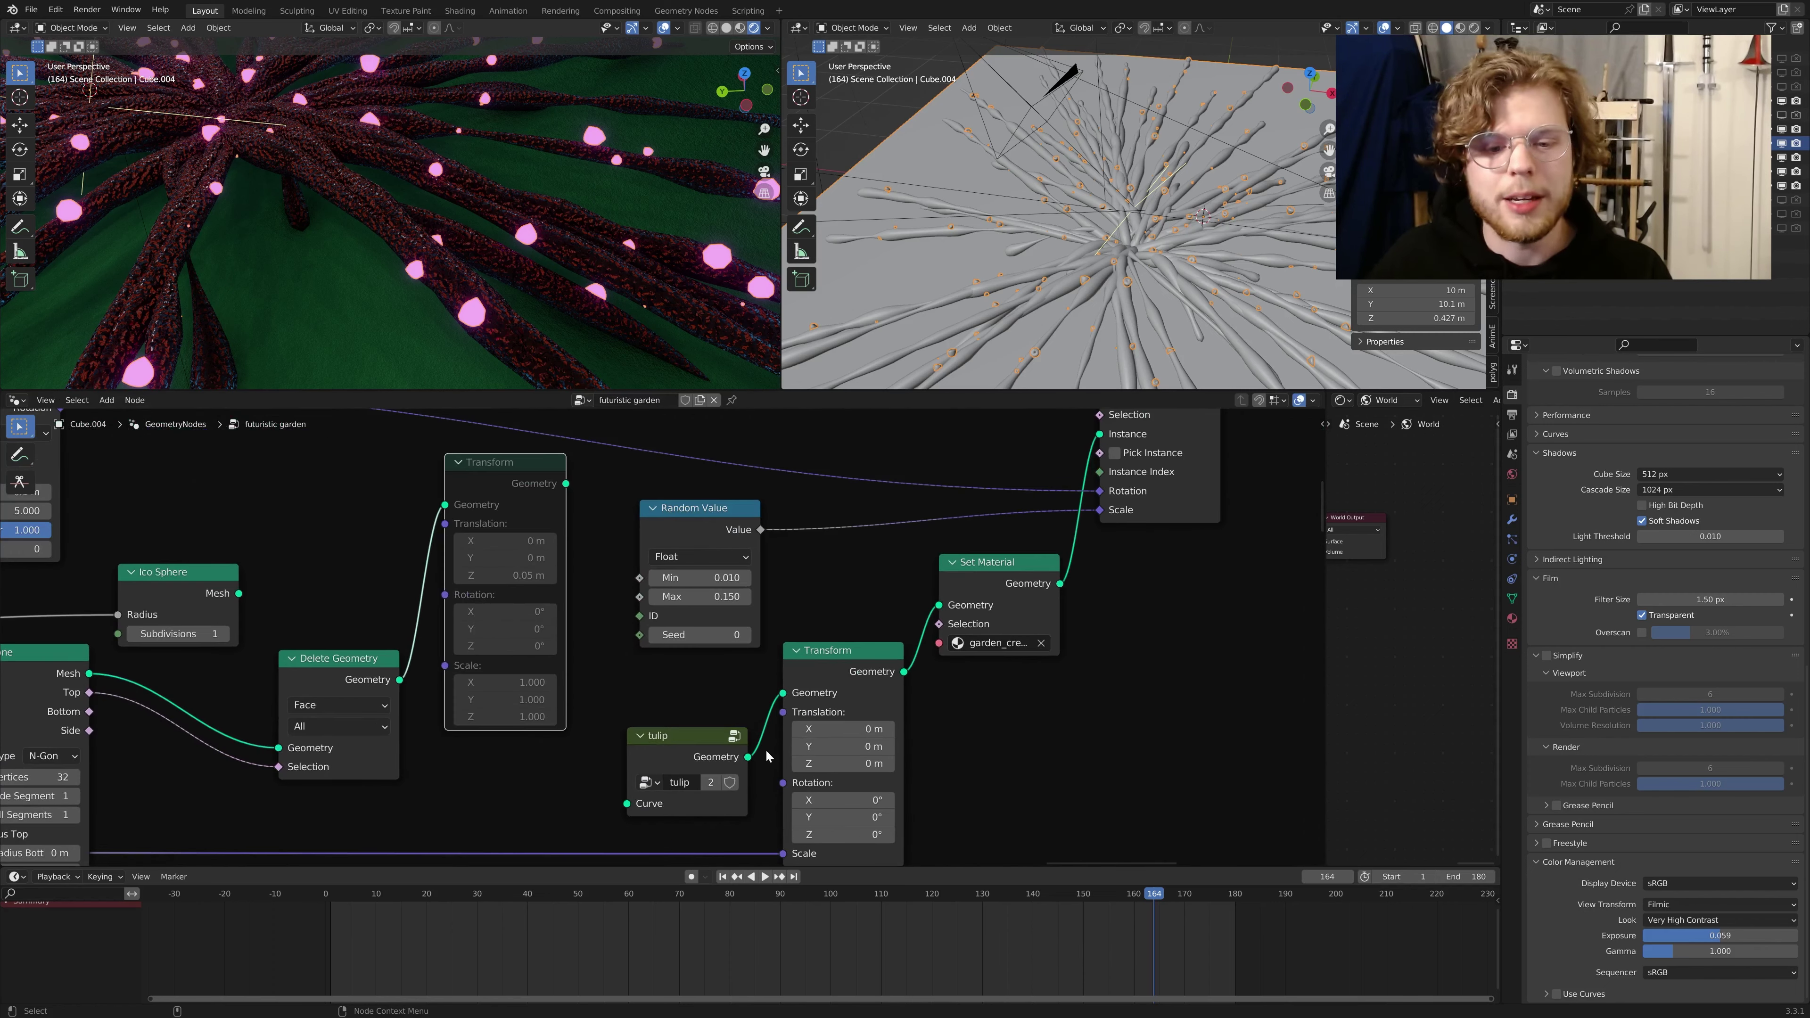
click(734, 737)
scroll(618, 580, down, 5)
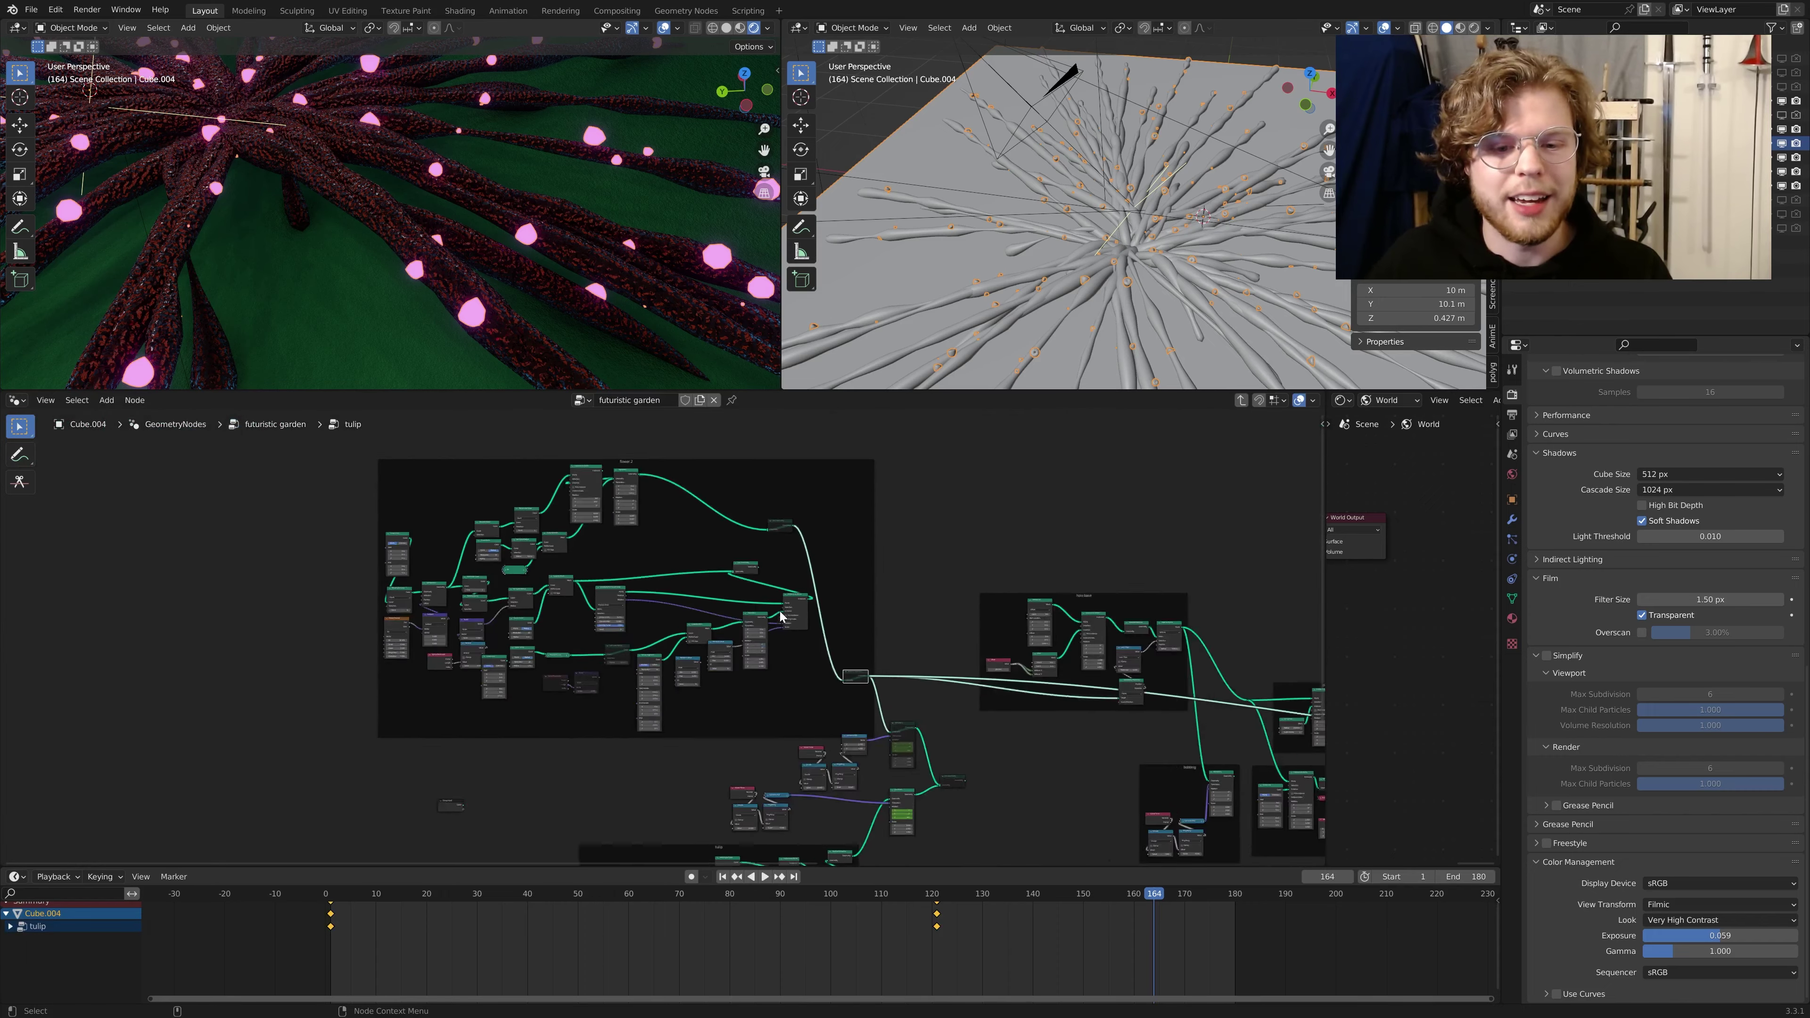
scroll(618, 580, down, 3)
scroll(735, 591, up, 3)
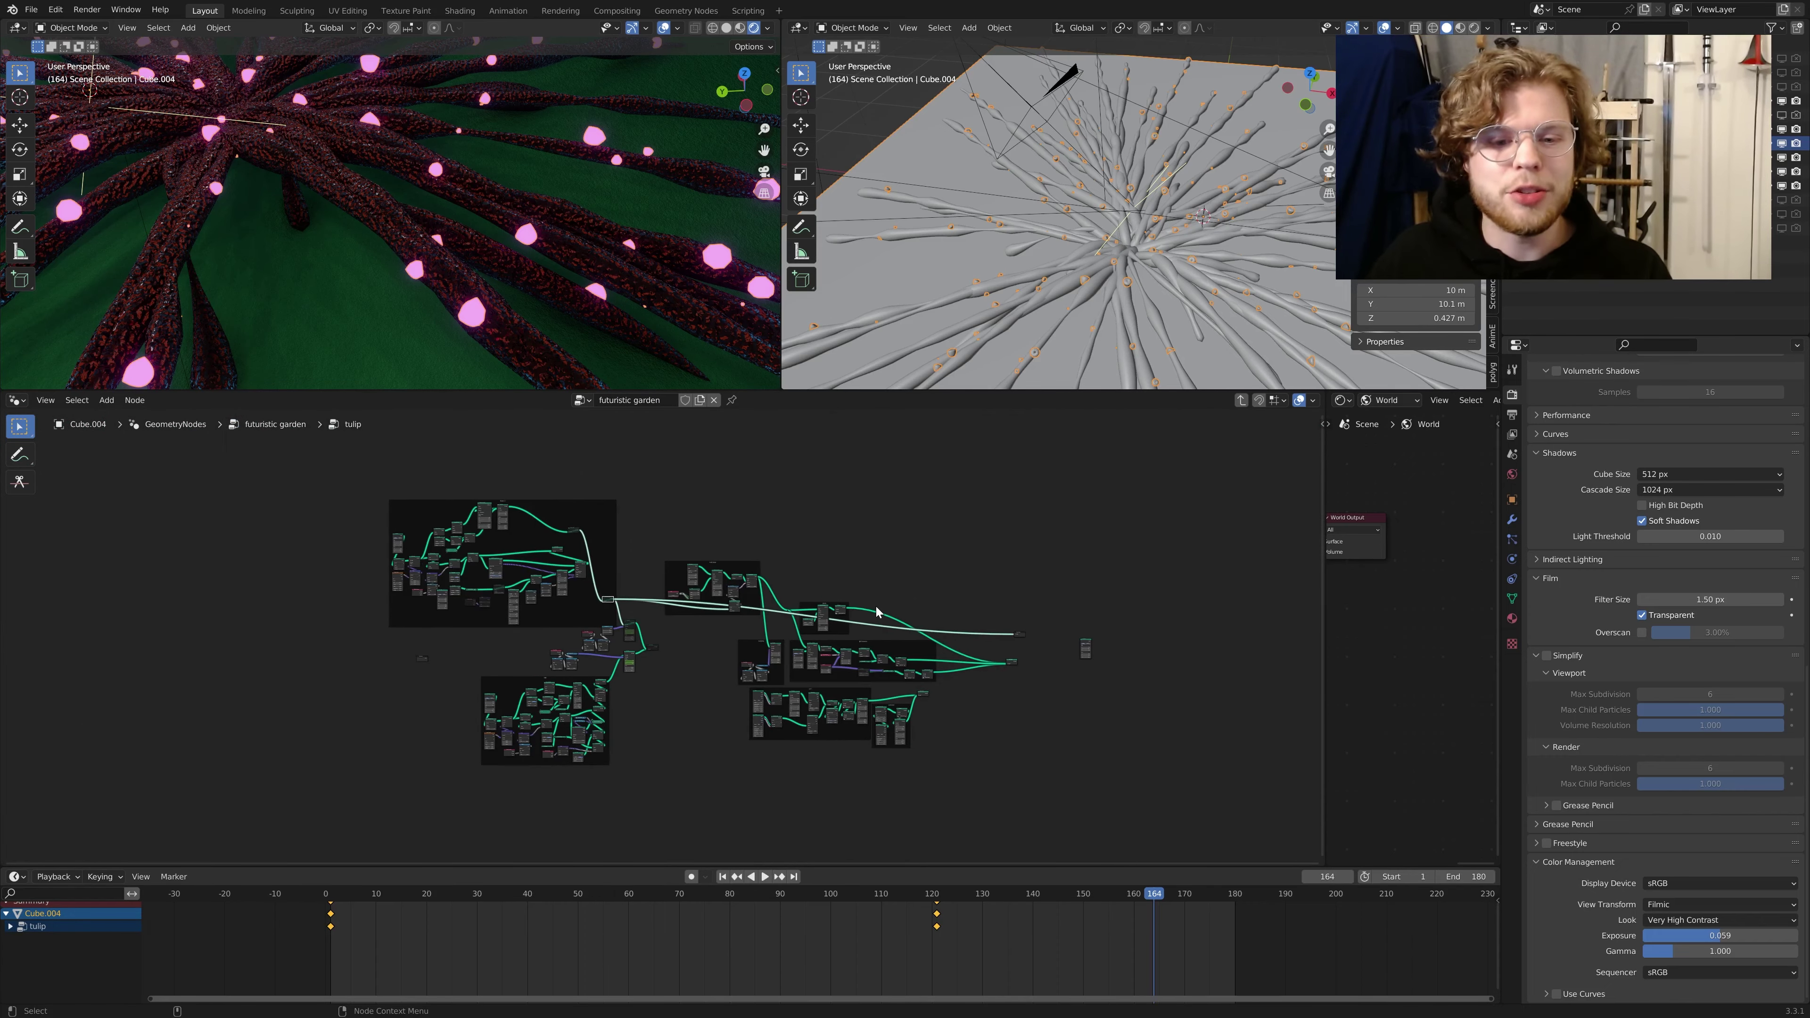
scroll(738, 594, up, 3)
middle_drag(738, 594, 1026, 691)
scroll(884, 634, up, 4)
middle_drag(855, 633, 1028, 715)
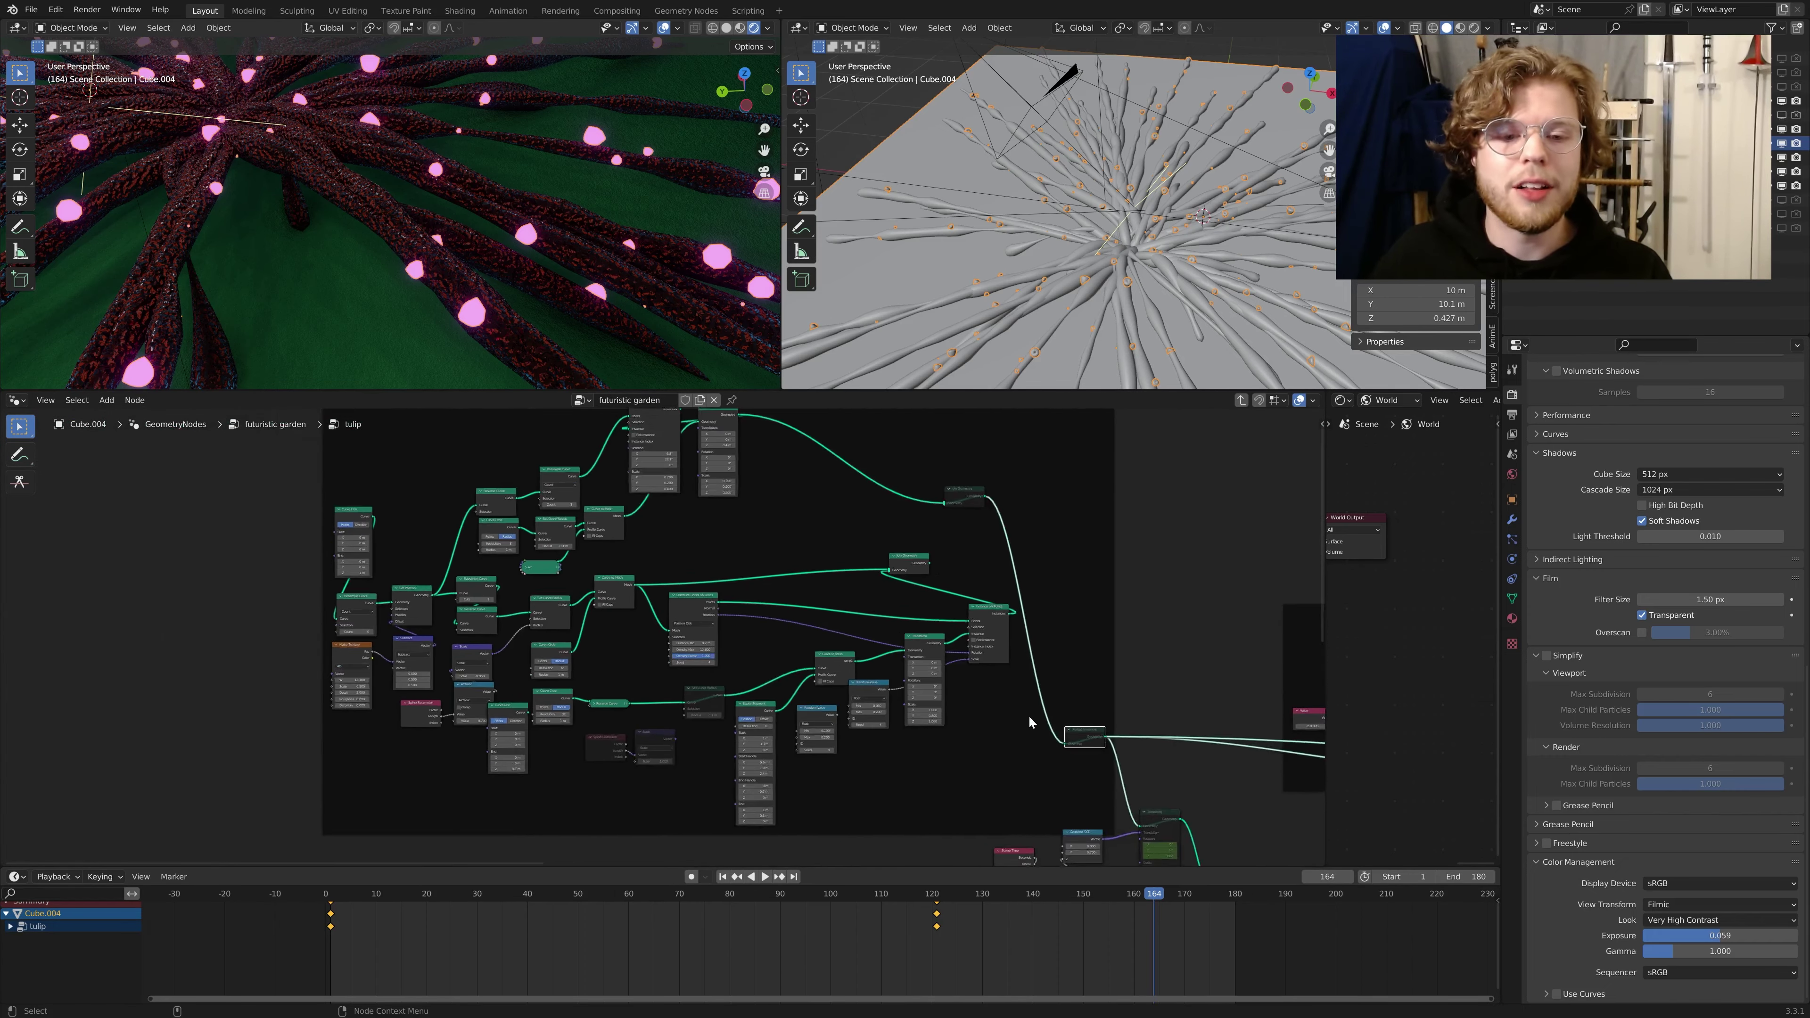
Step: Examine the large flower frame inside the tulip group, from its curve nodes through Distribute Points on Faces to Instance on Points
scroll(1029, 714, up, 4)
scroll(1012, 713, down, 3)
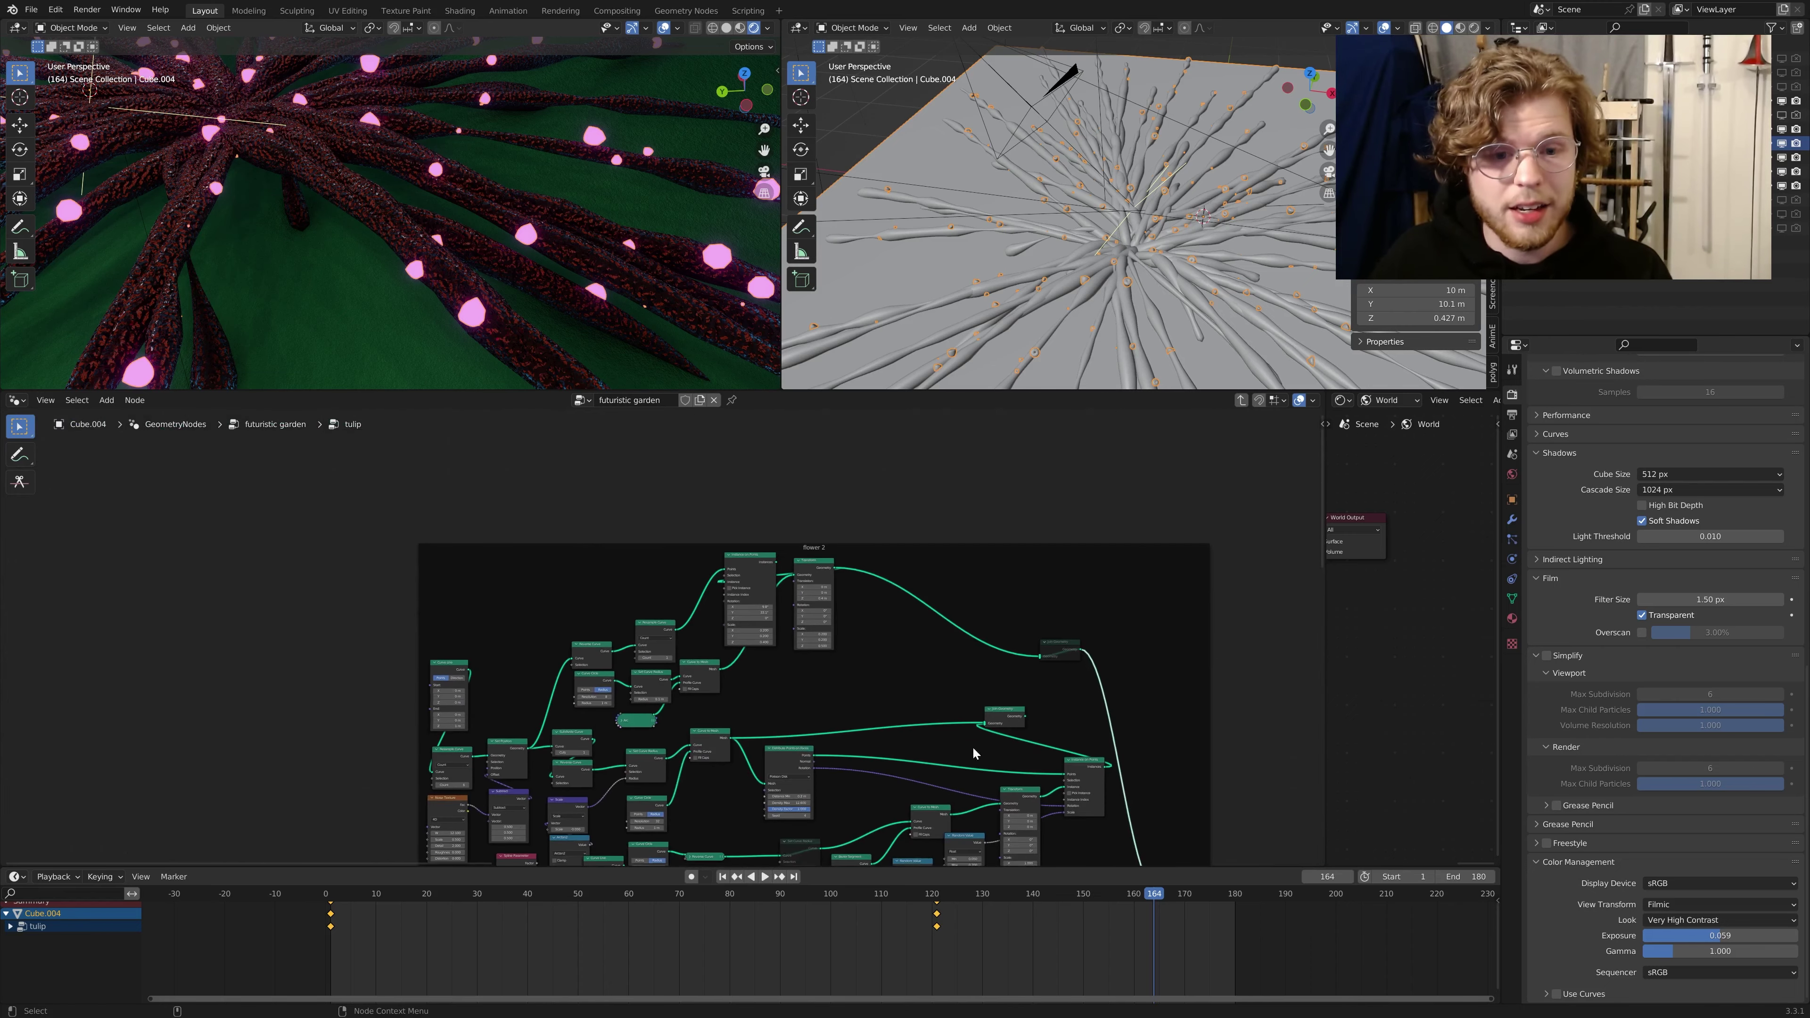
scroll(926, 699, up, 5)
scroll(915, 682, down, 3)
scroll(947, 632, up, 3)
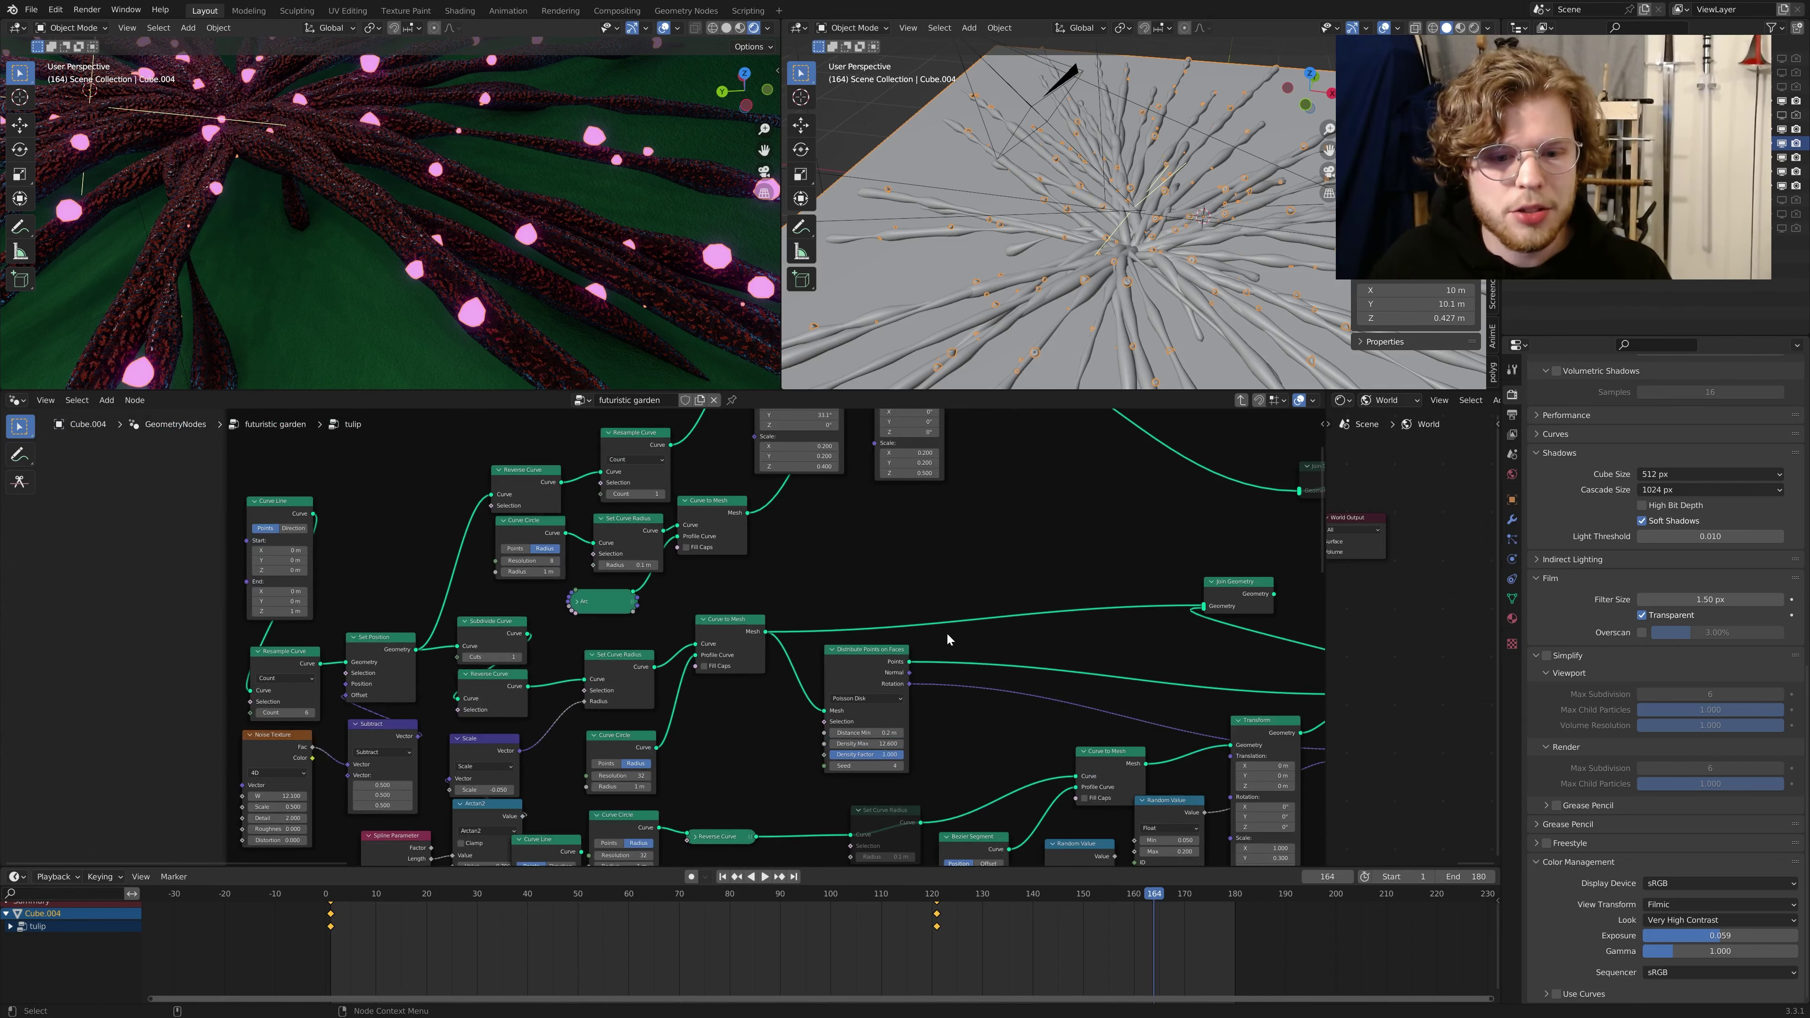
middle_drag(788, 699, 626, 609)
scroll(642, 620, down, 4)
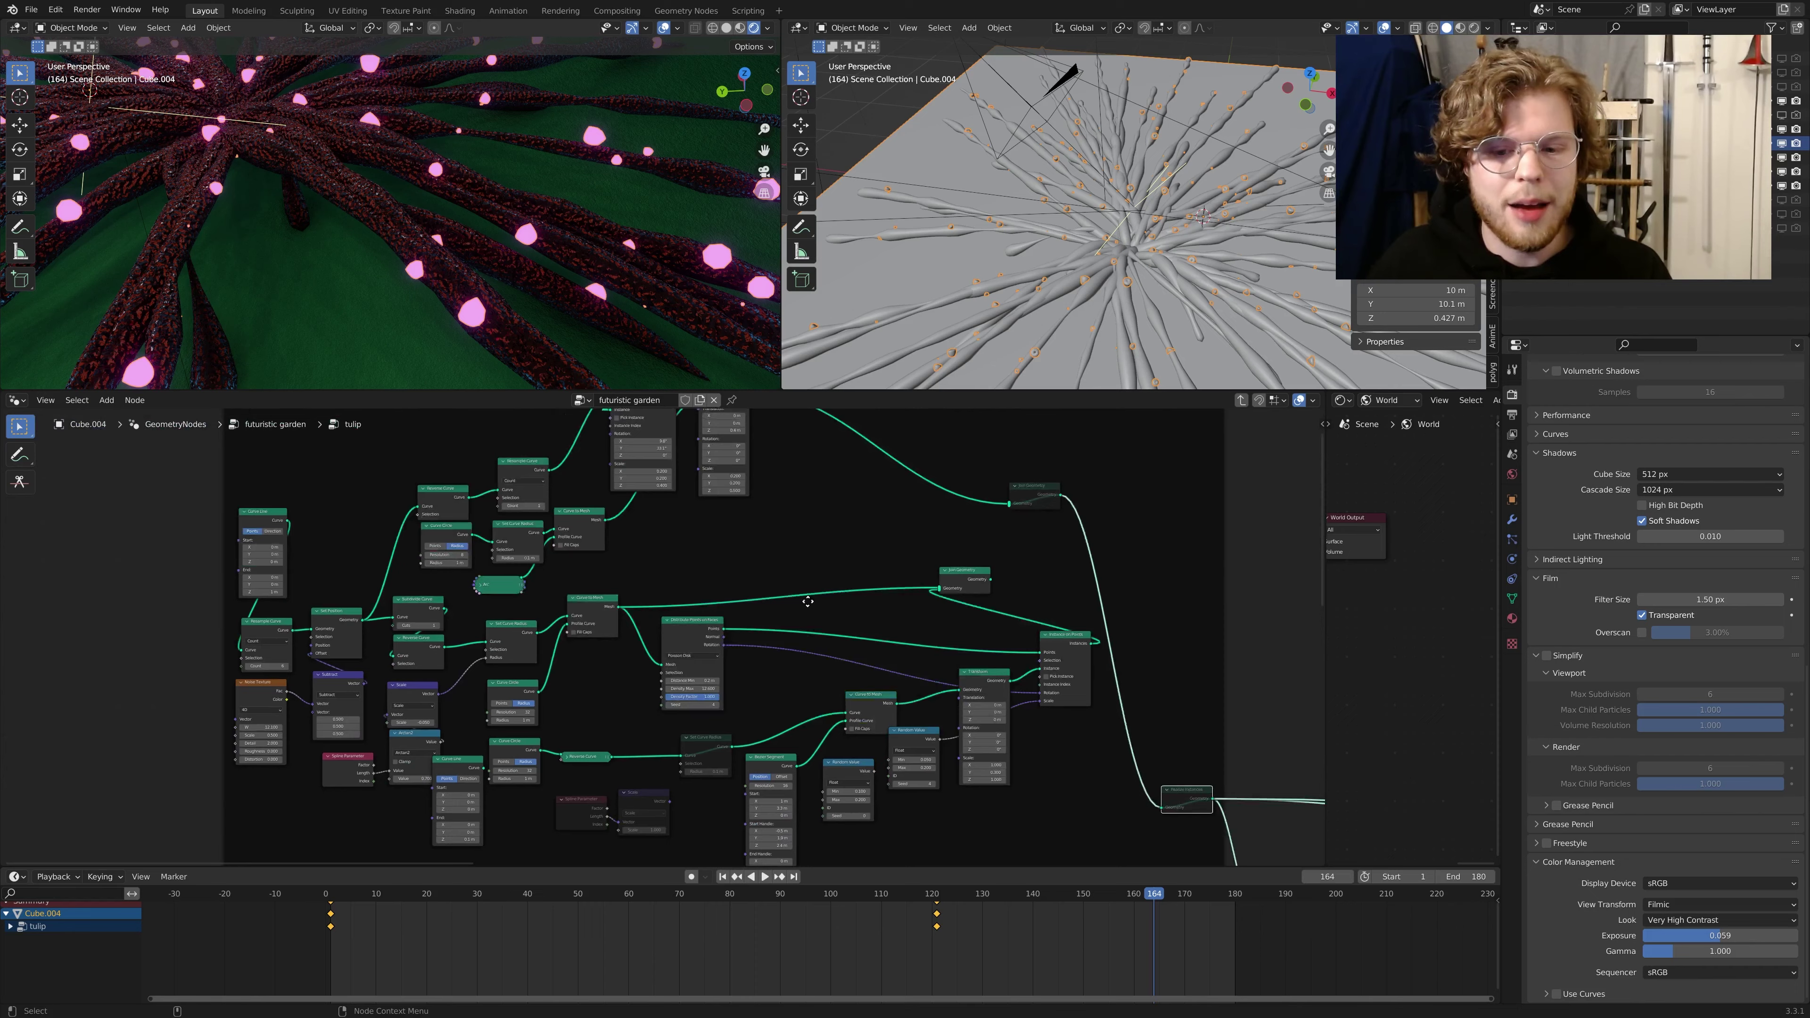
middle_drag(805, 598, 889, 583)
scroll(877, 602, down, 2)
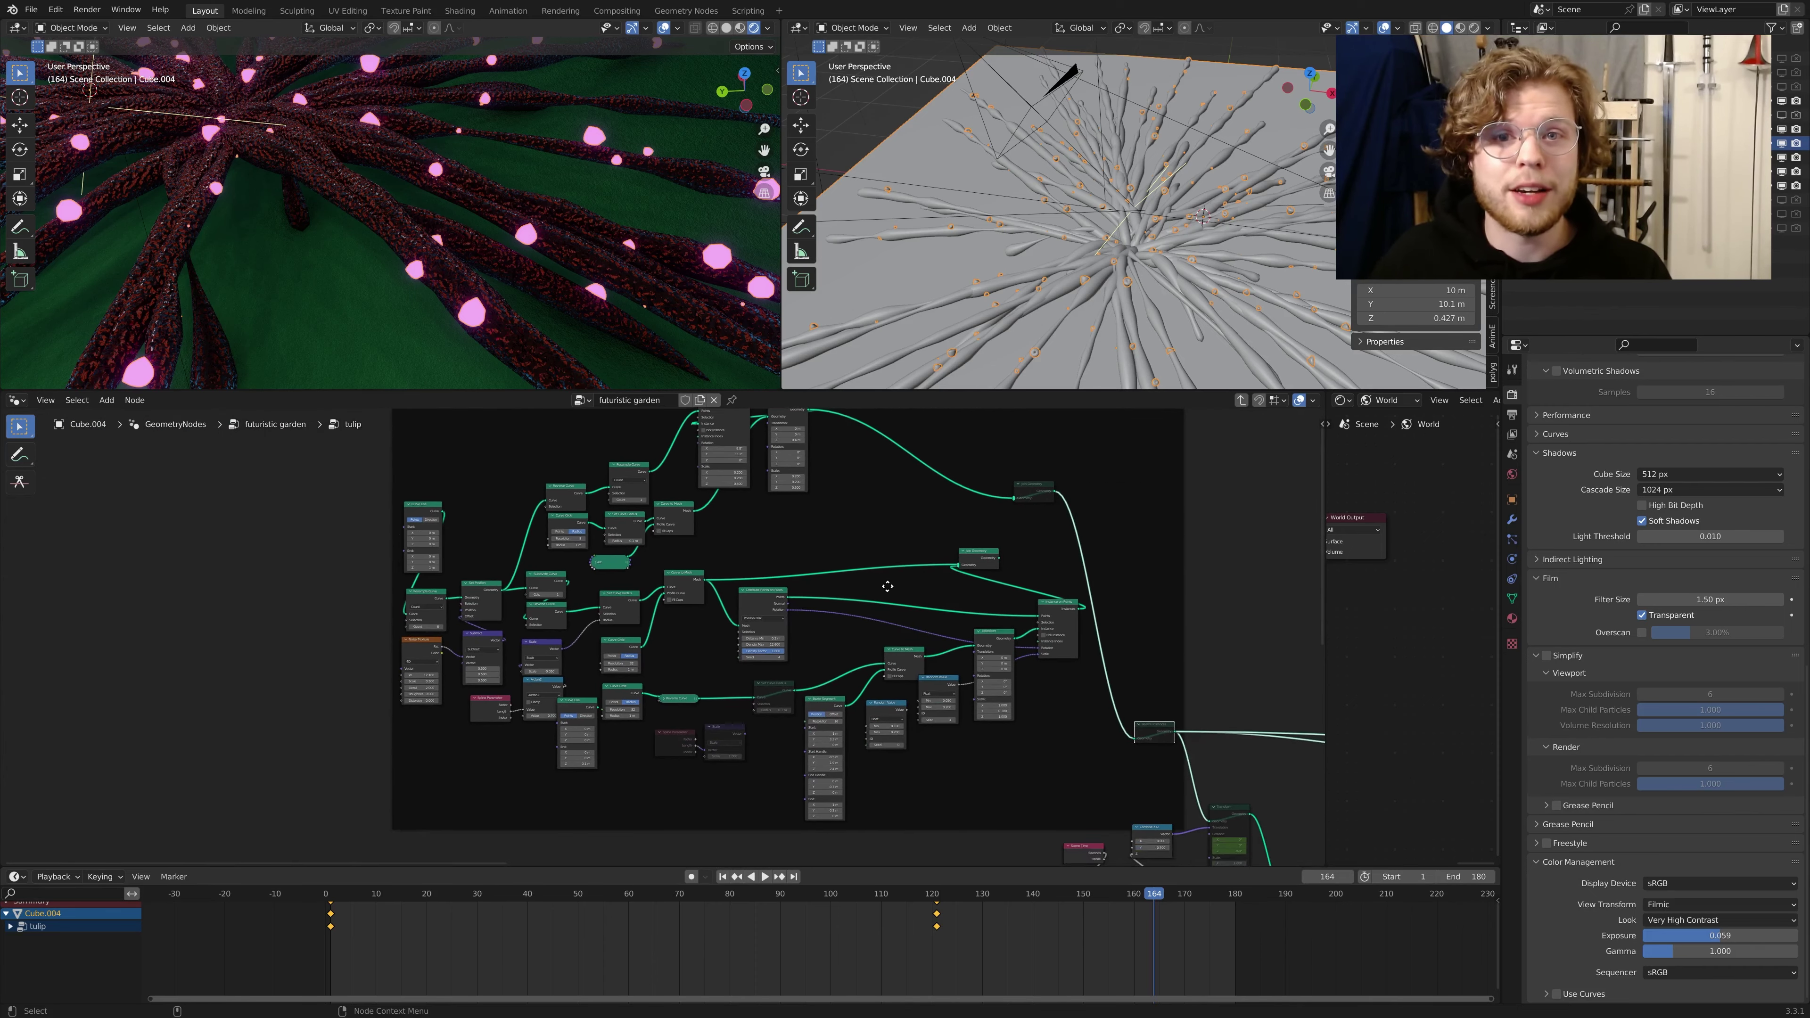
Step: Examine the Curve Line, Resample Curve and noise-driven Set Position nodes at the start of the tulip setup and follow their outputs
scroll(869, 599, up, 3)
middle_drag(738, 638, 1050, 608)
scroll(699, 608, up, 5)
middle_drag(696, 608, 670, 751)
scroll(581, 687, up, 3)
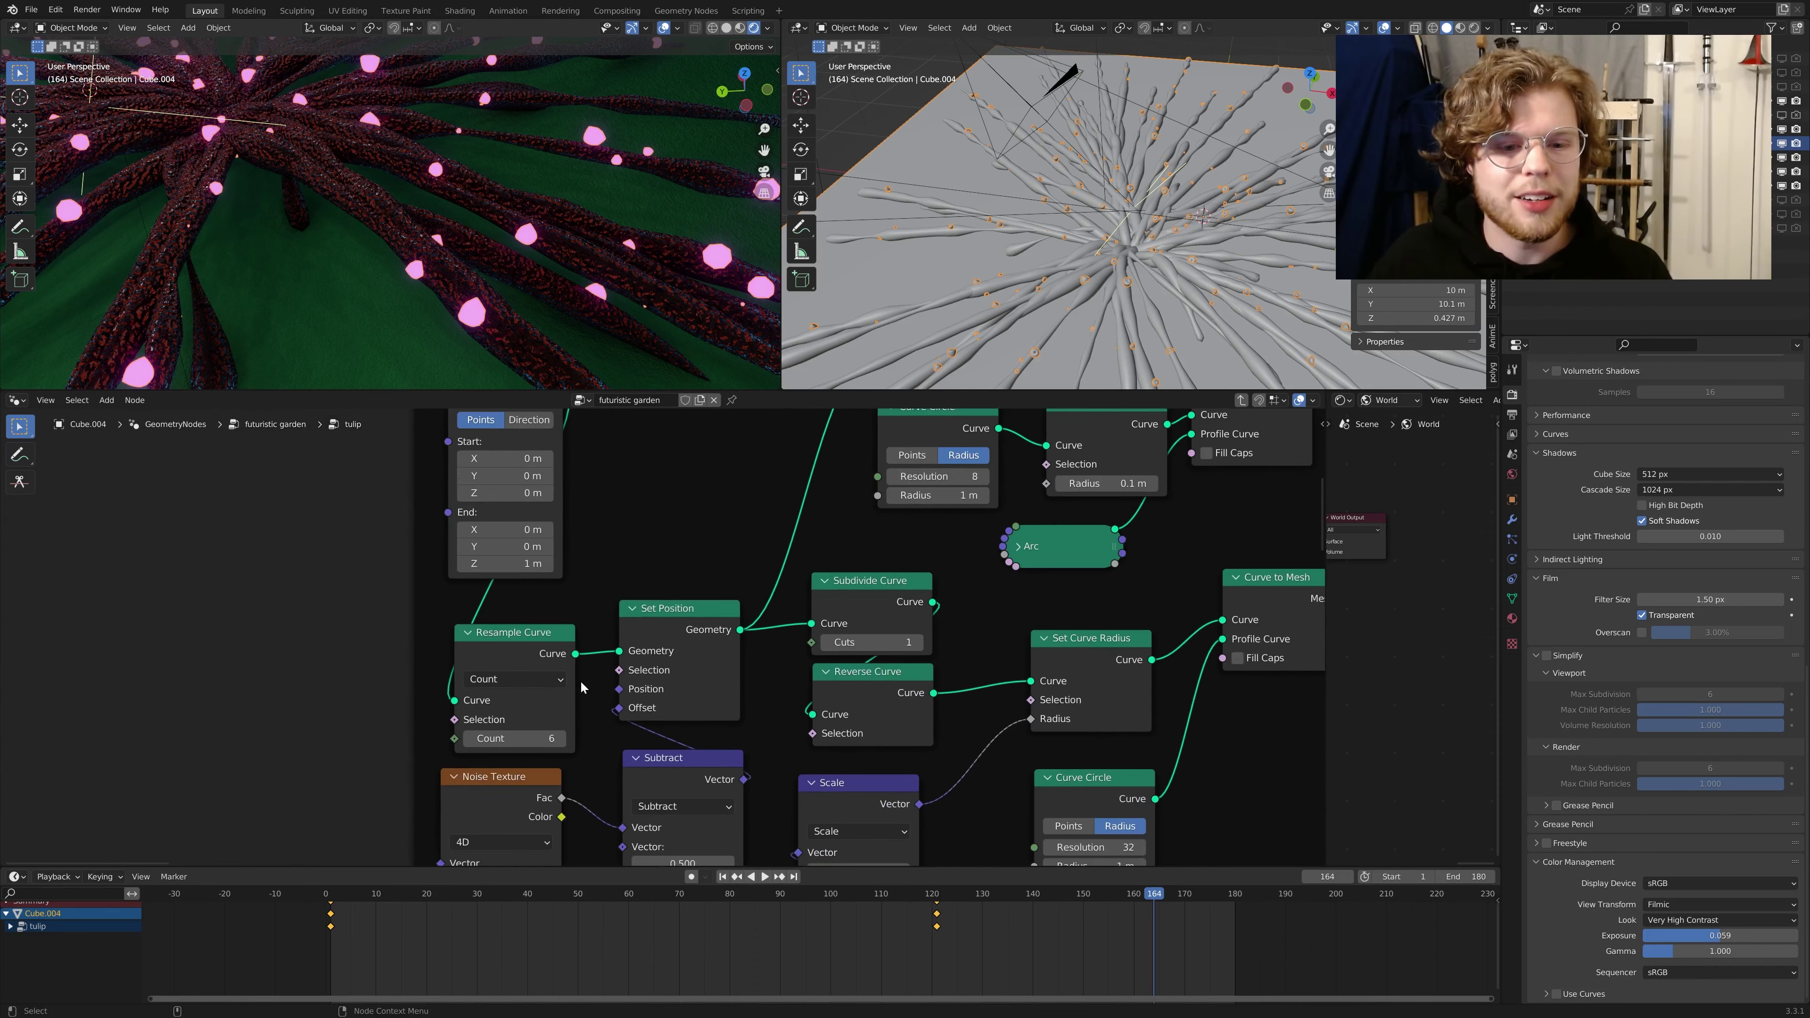
scroll(586, 670, down, 3)
middle_drag(608, 512, 645, 551)
middle_drag(716, 613, 627, 599)
scroll(626, 599, down, 5)
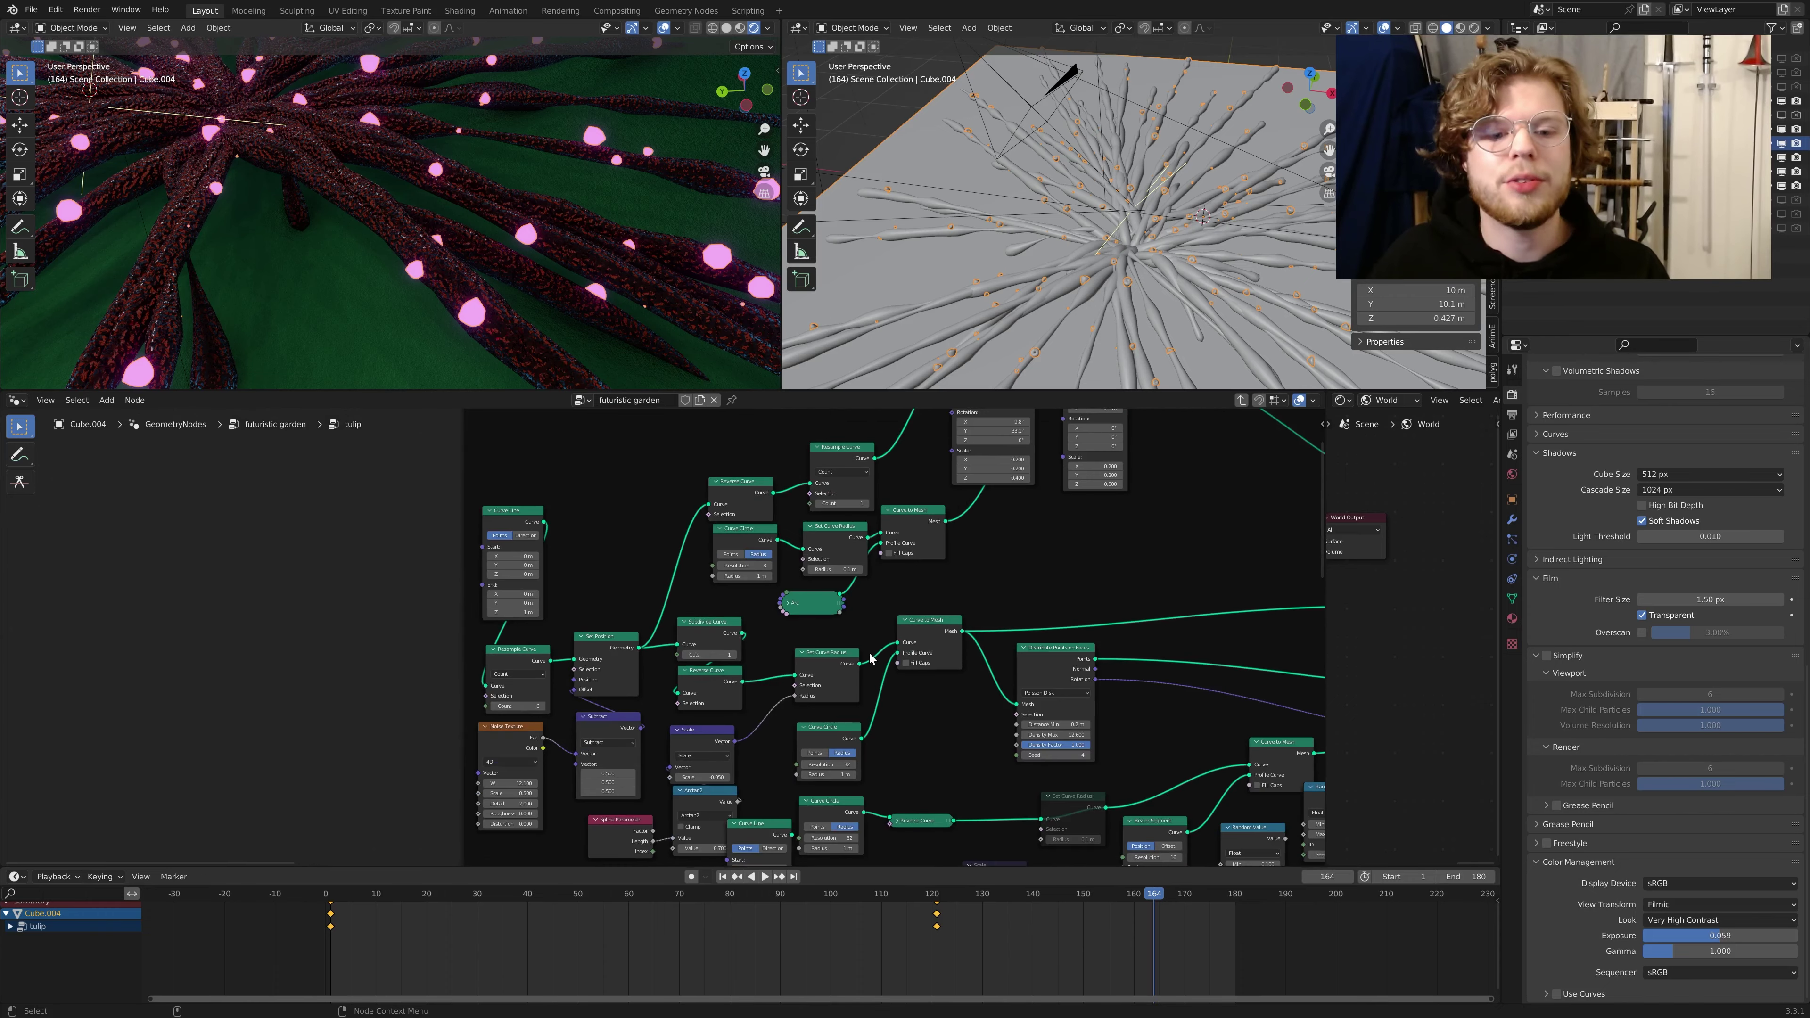
middle_drag(877, 657, 627, 697)
scroll(627, 697, down, 3)
scroll(931, 614, up, 3)
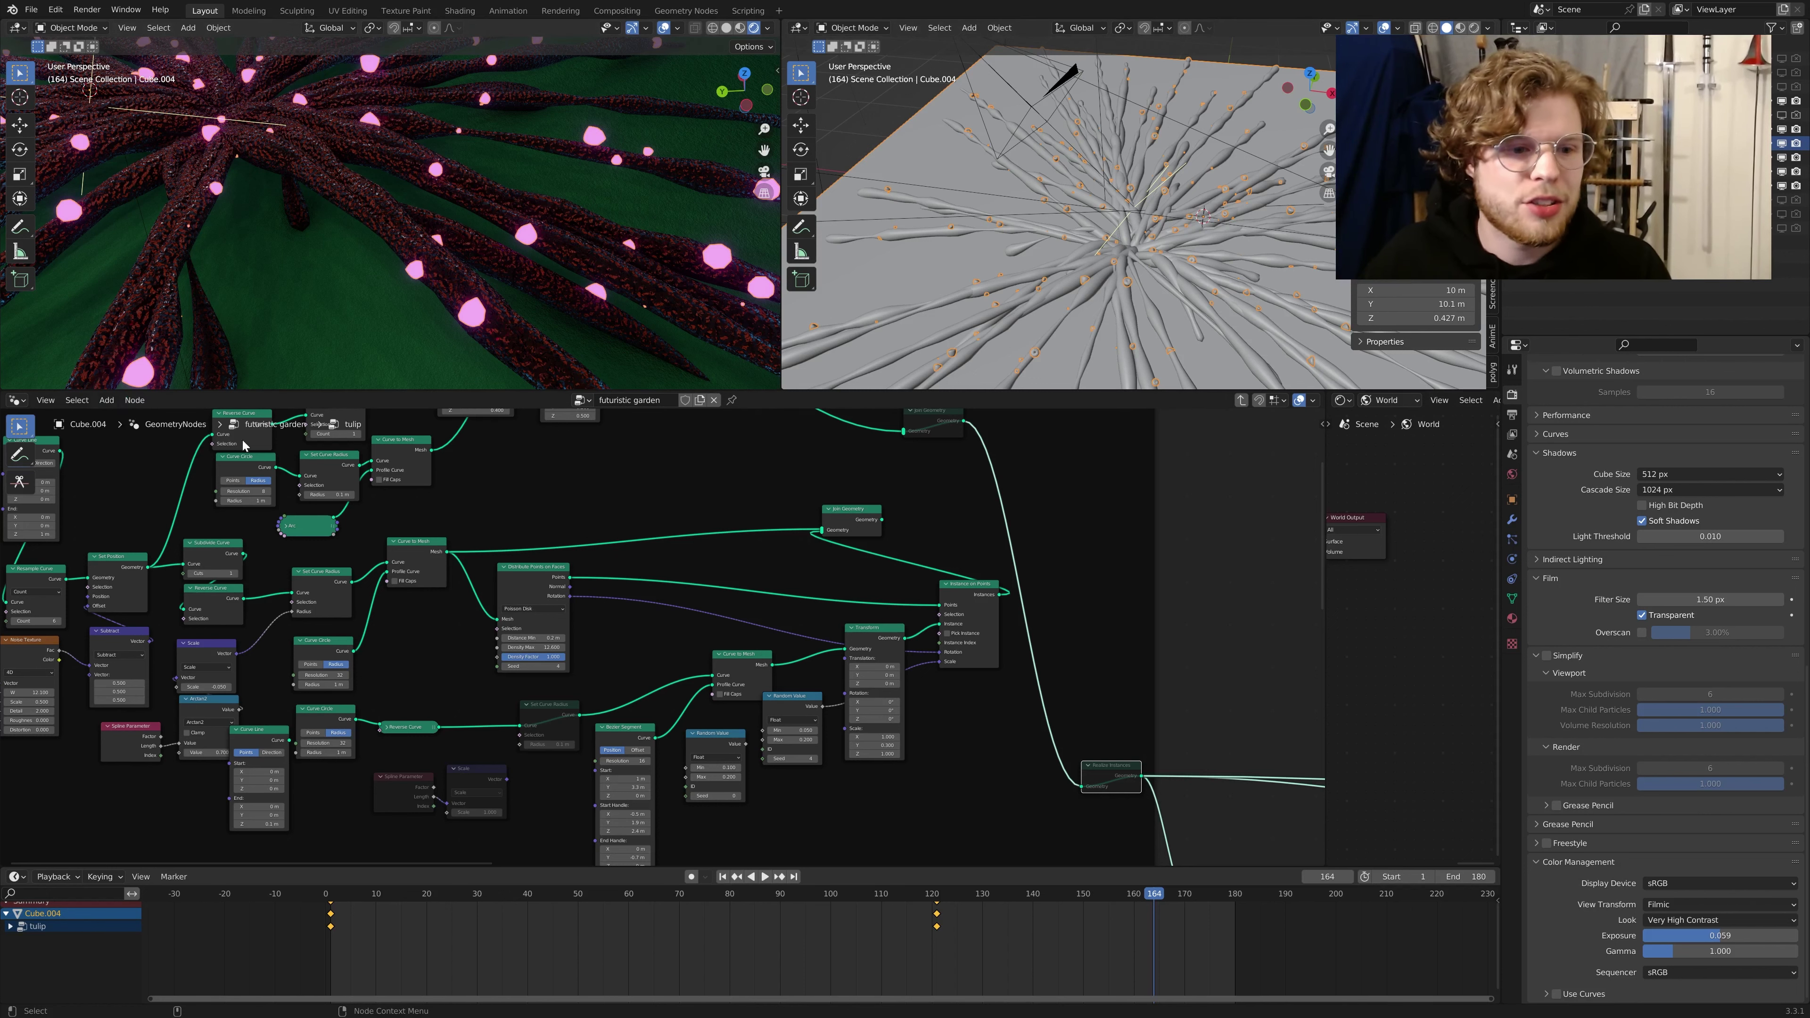
Step: Leave the tulip group for the futuristic garden node tree and nudge the tulip group node
key(Tab)
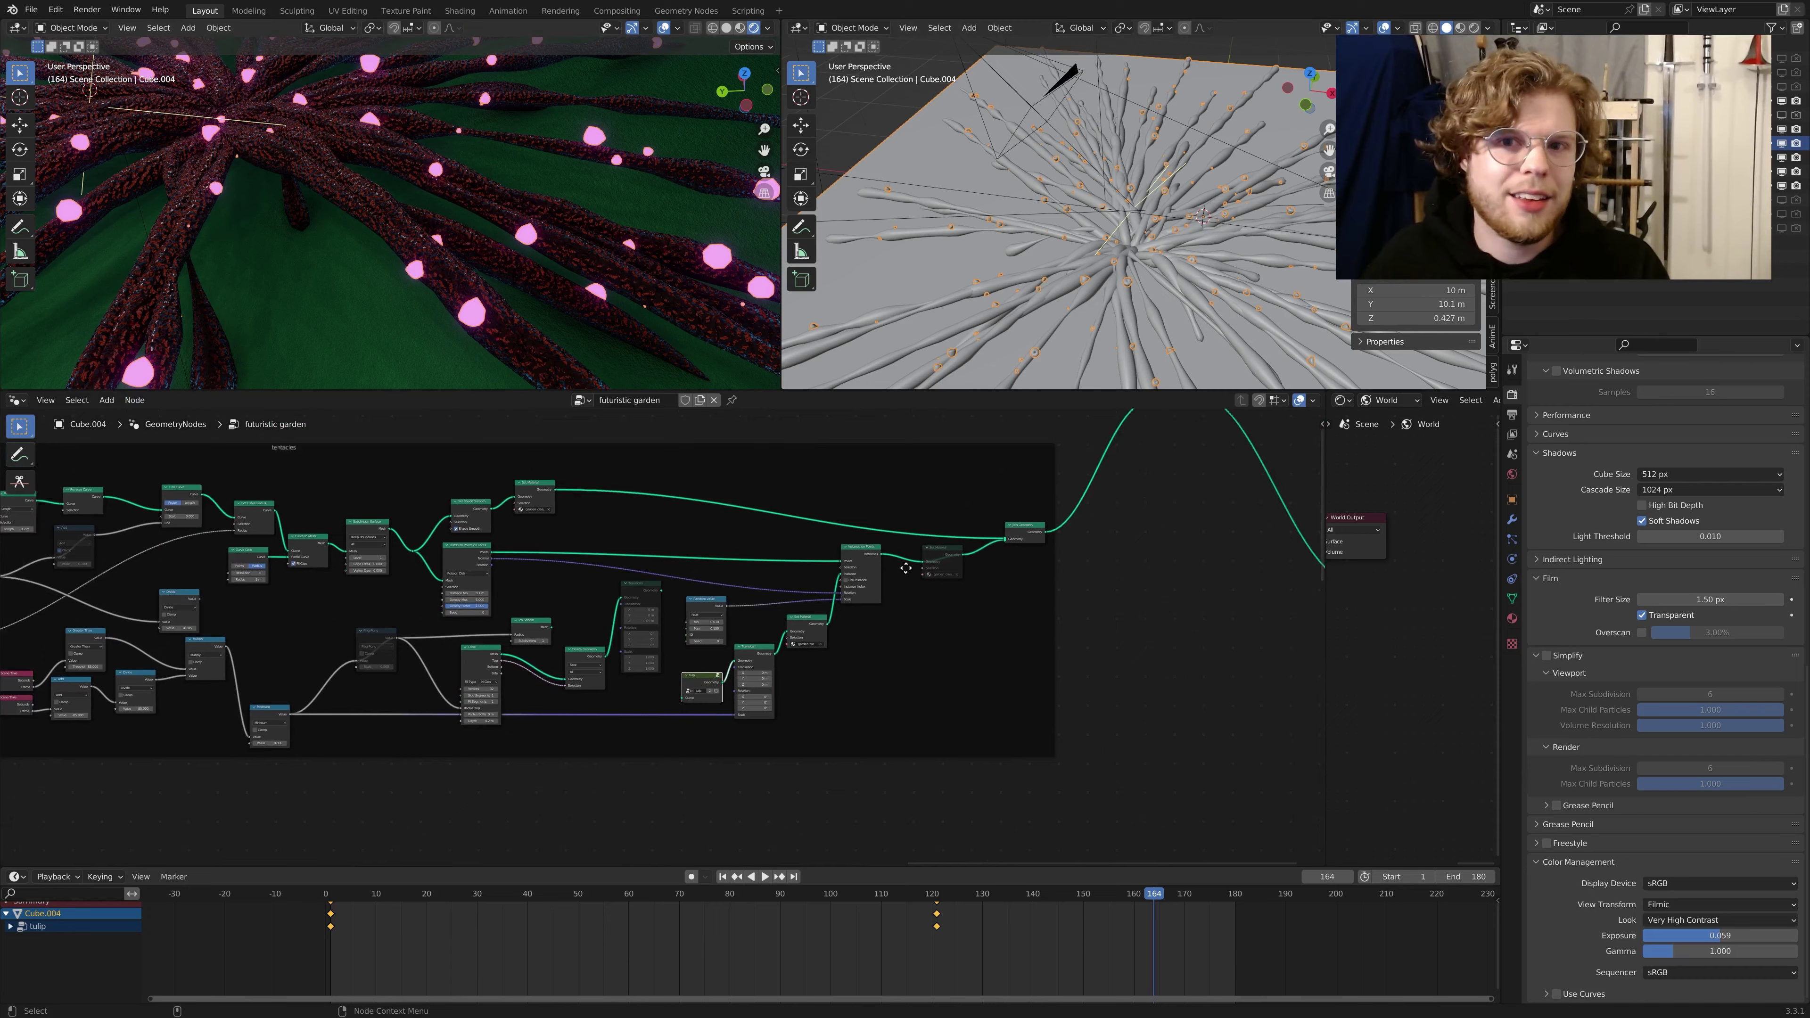
scroll(905, 568, up, 5)
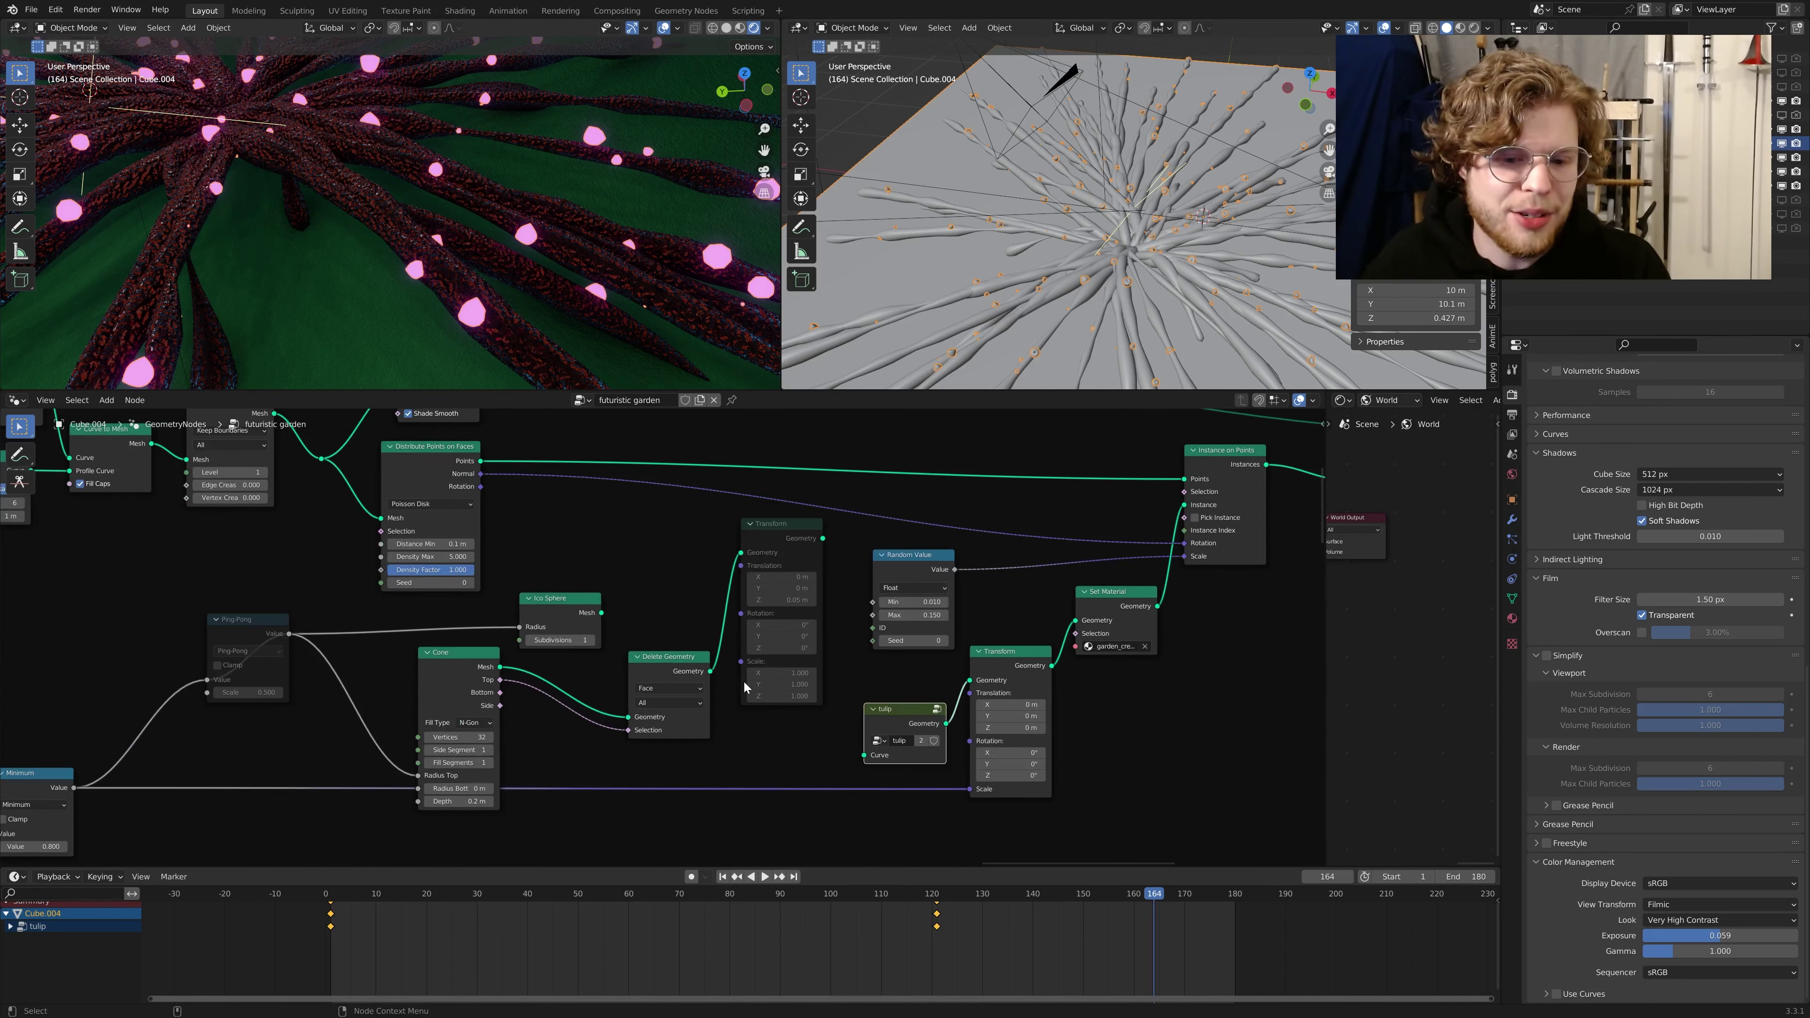
middle_drag(895, 666, 891, 656)
drag(889, 703, 887, 698)
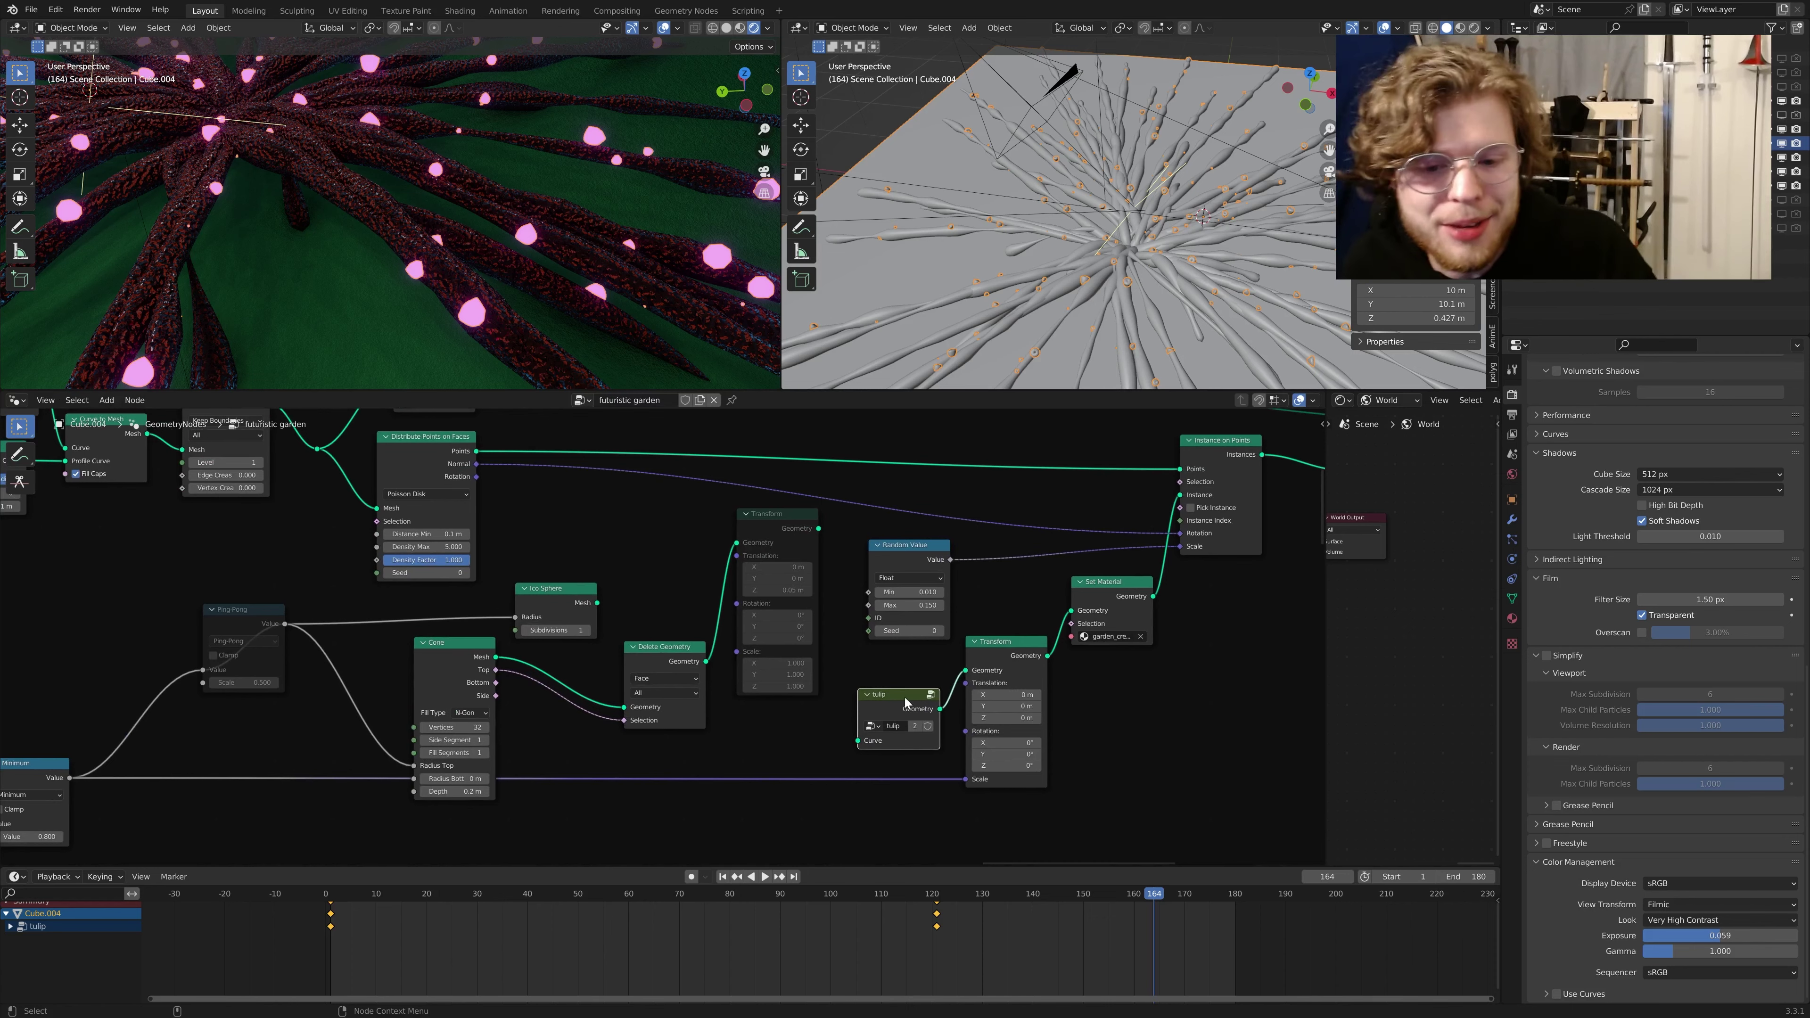
Step: Examine how the tulip group passes through Transform and Set Material into Instance on Points, comparing with the flowers in the rendered view
scroll(775, 840, down, 2)
middle_drag(775, 840, 808, 785)
scroll(807, 784, up, 3)
middle_drag(720, 744, 816, 748)
middle_drag(1119, 700, 824, 722)
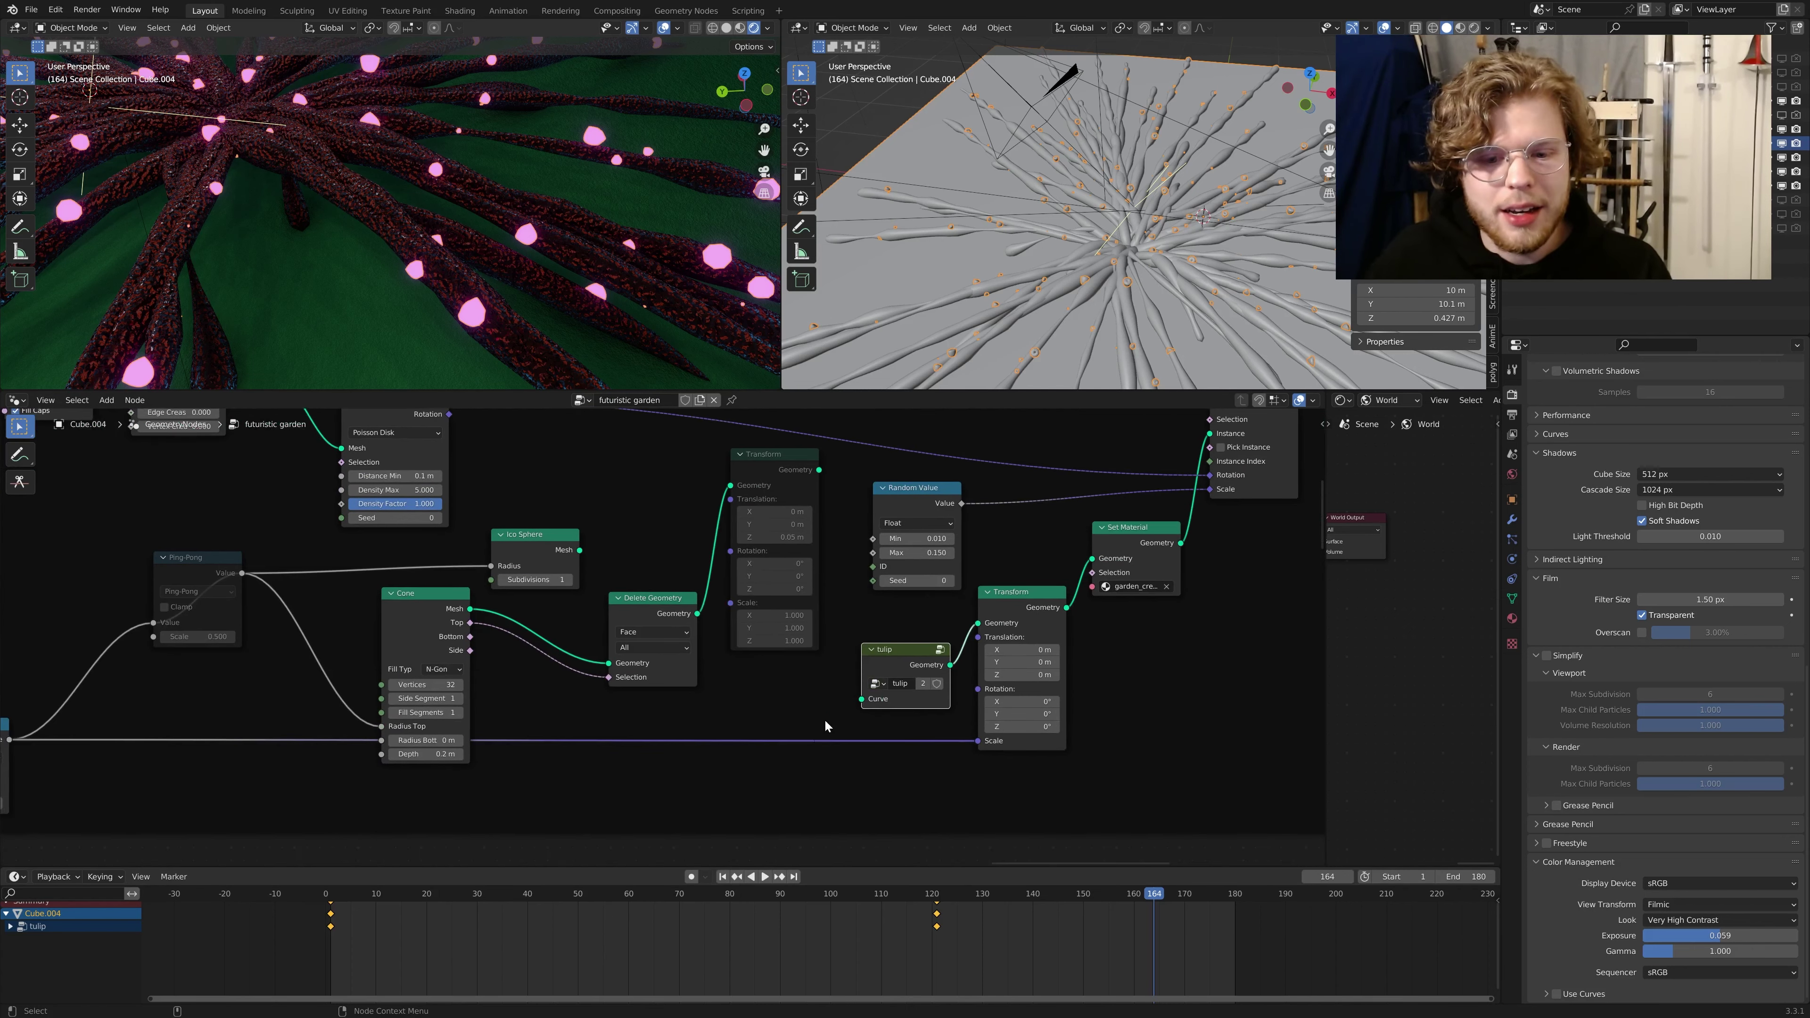
middle_drag(989, 666, 690, 732)
scroll(622, 285, up, 6)
scroll(621, 281, down, 4)
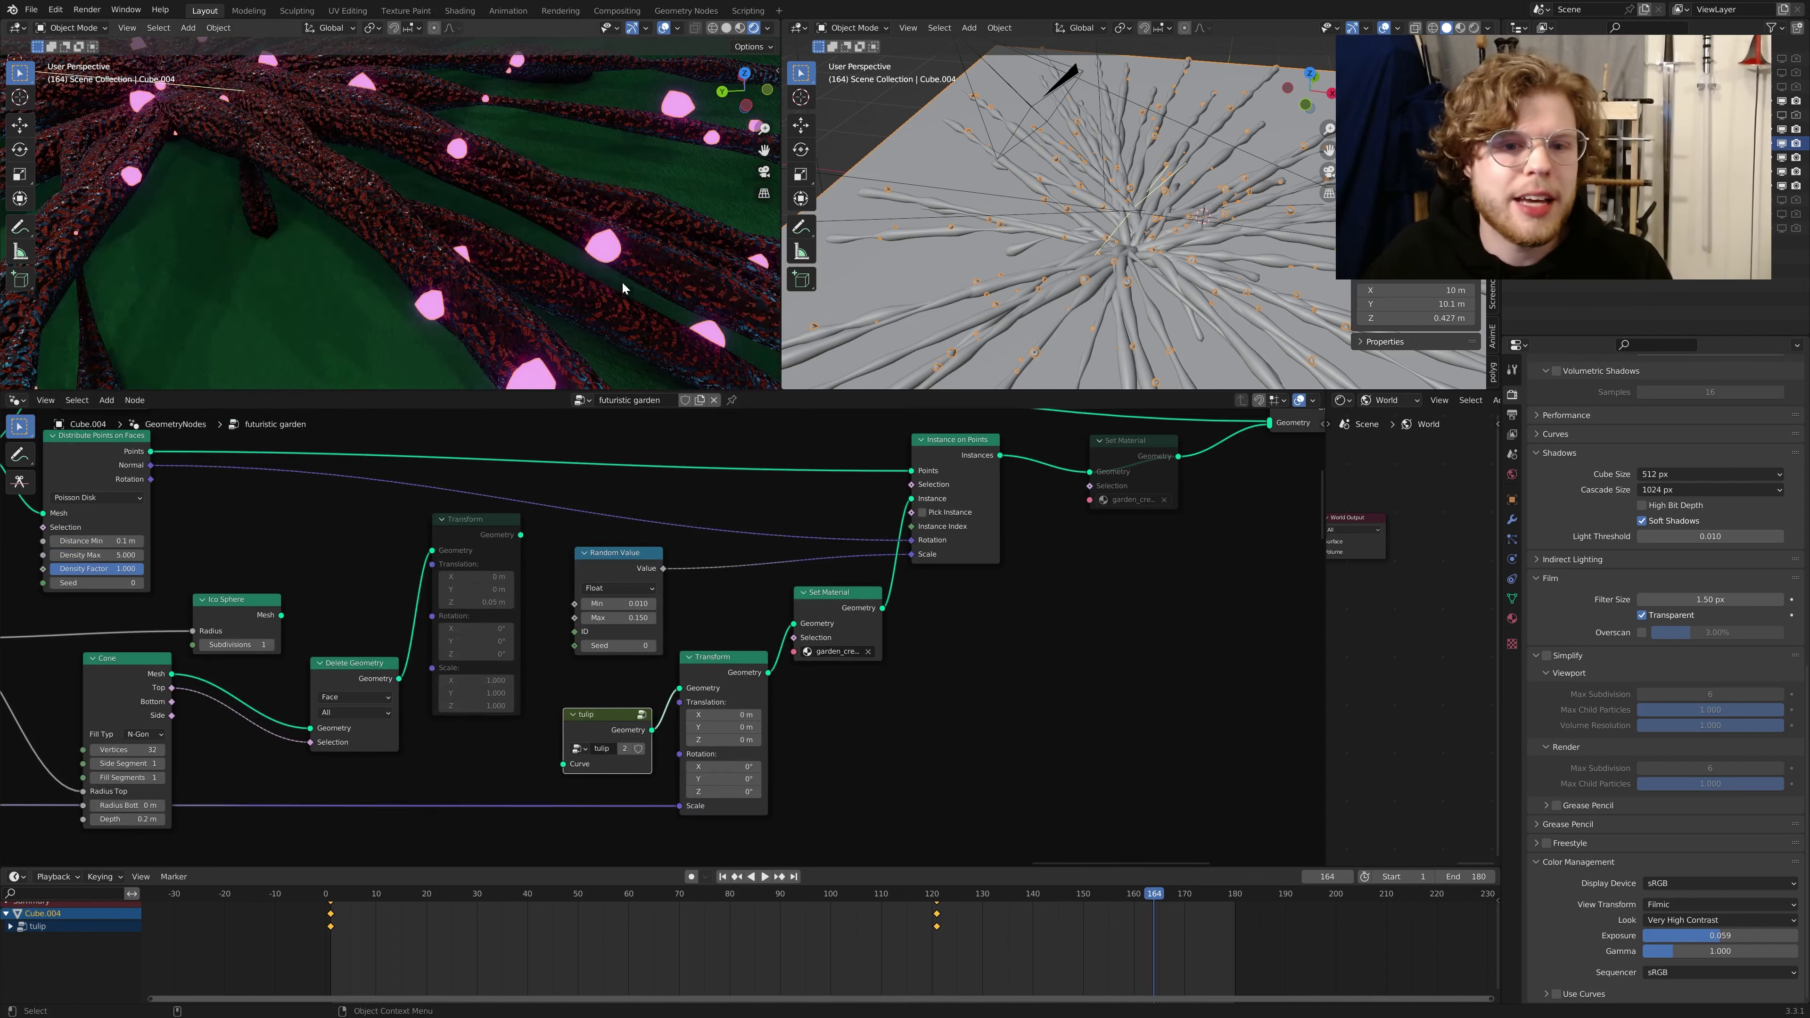
middle_drag(671, 859, 1168, 711)
scroll(663, 627, up, 1)
click(948, 515)
scroll(1263, 748, down, 3)
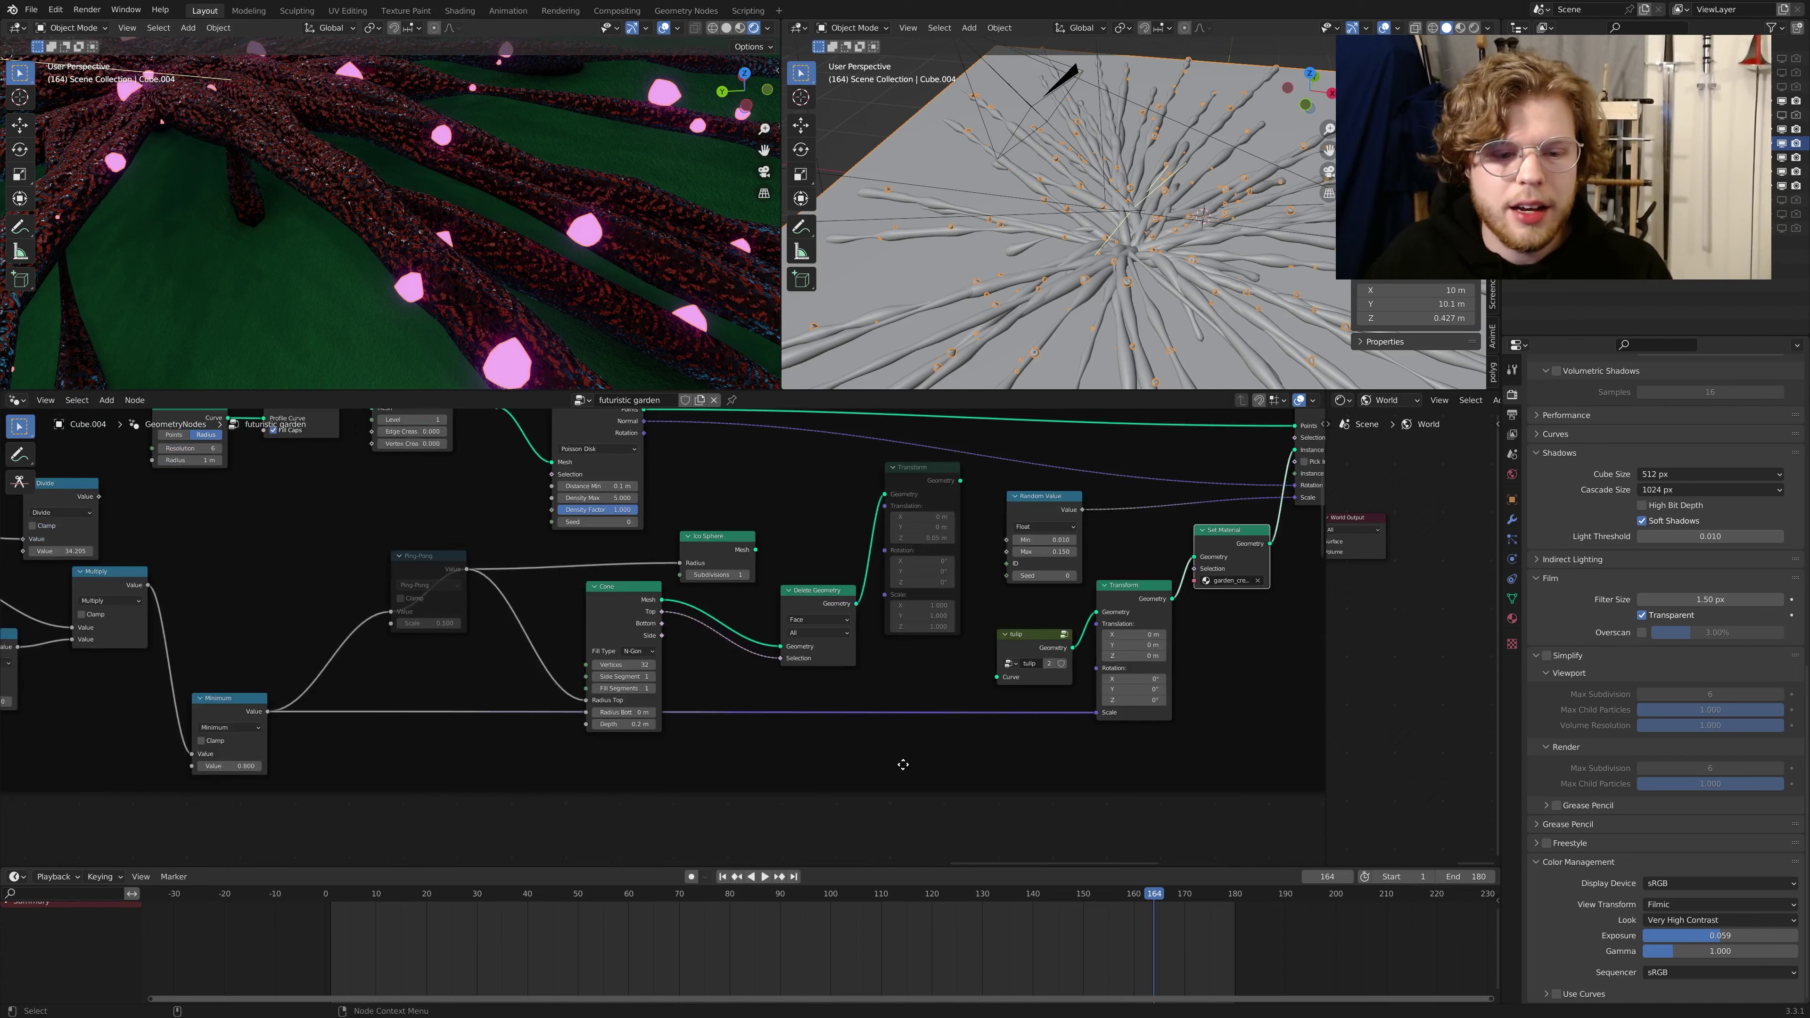
Step: Nudge the Transform node fed by the tulip group and shift the tulip group node slightly up
scroll(1026, 699, up, 5)
middle_drag(1039, 690, 932, 753)
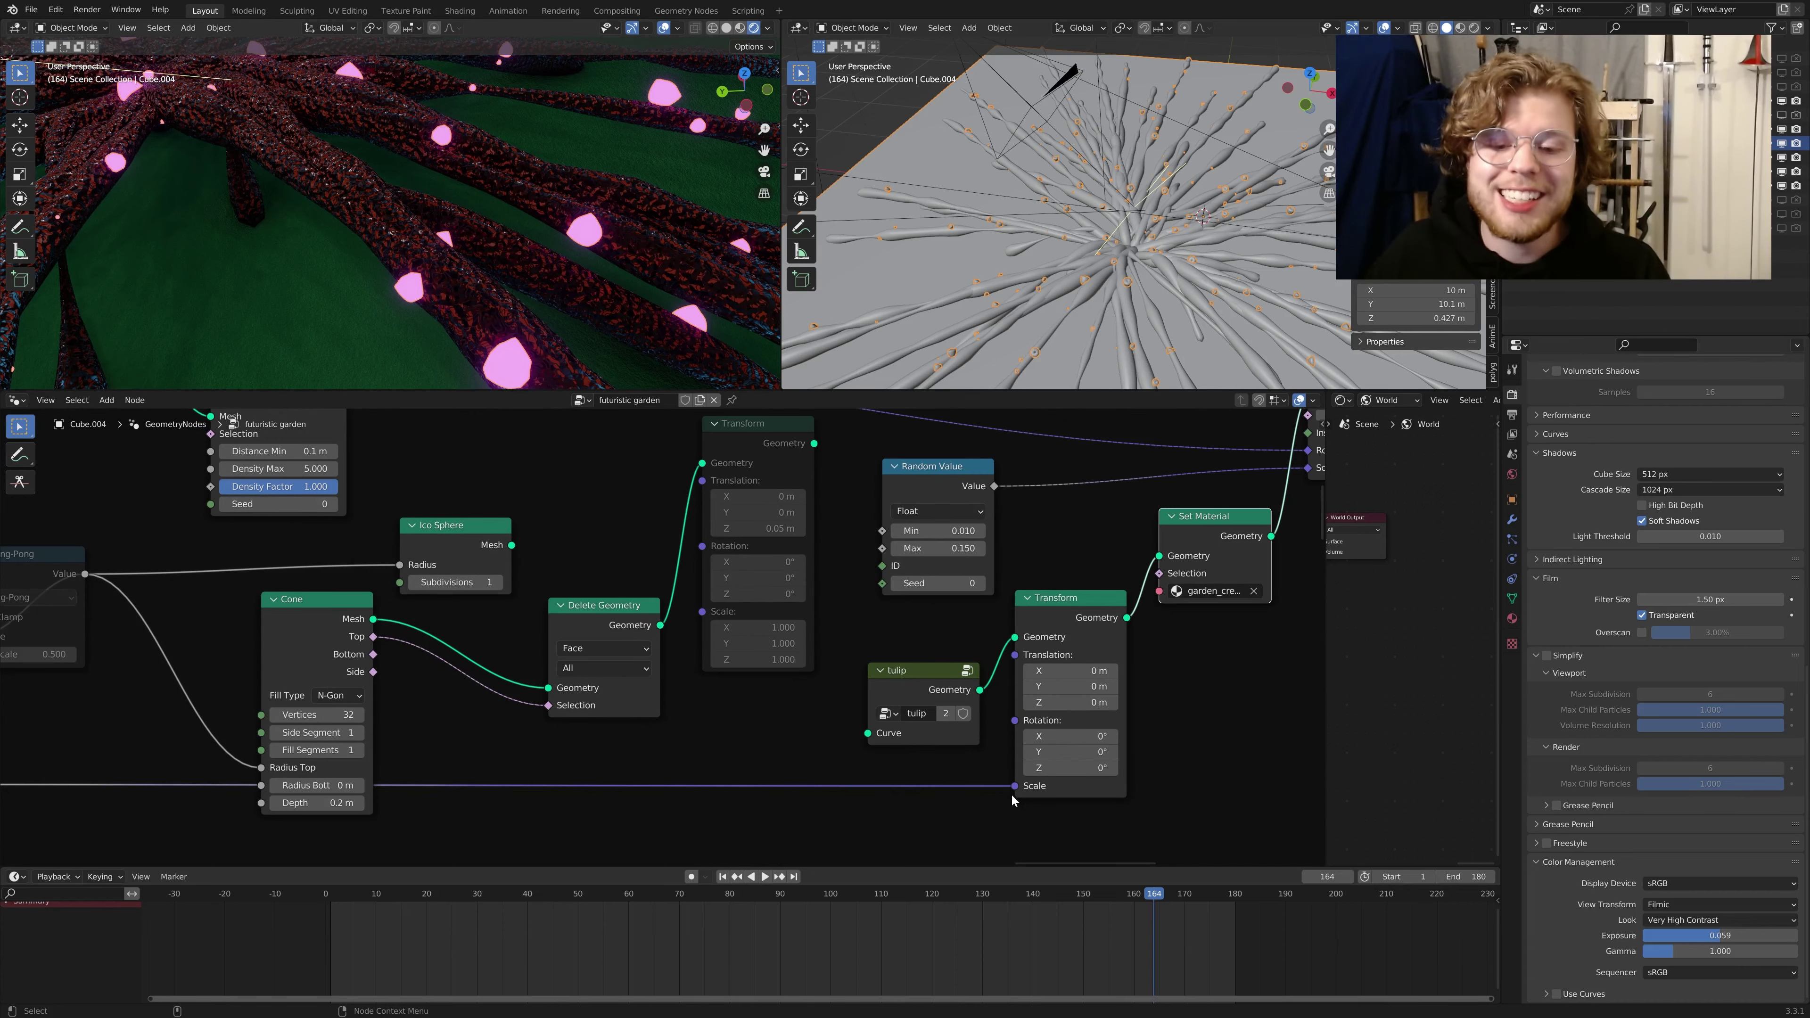
drag(1056, 637, 1052, 631)
drag(938, 697, 942, 673)
Step: Follow the scale link back from the tulip's Transform and collapse the Cone node
scroll(862, 747, down, 1)
scroll(862, 747, down, 2)
scroll(894, 713, up, 1)
middle_drag(909, 751, 1149, 695)
scroll(664, 656, down, 5)
scroll(432, 709, up, 6)
middle_drag(438, 702, 831, 695)
scroll(702, 672, up, 2)
click(1204, 464)
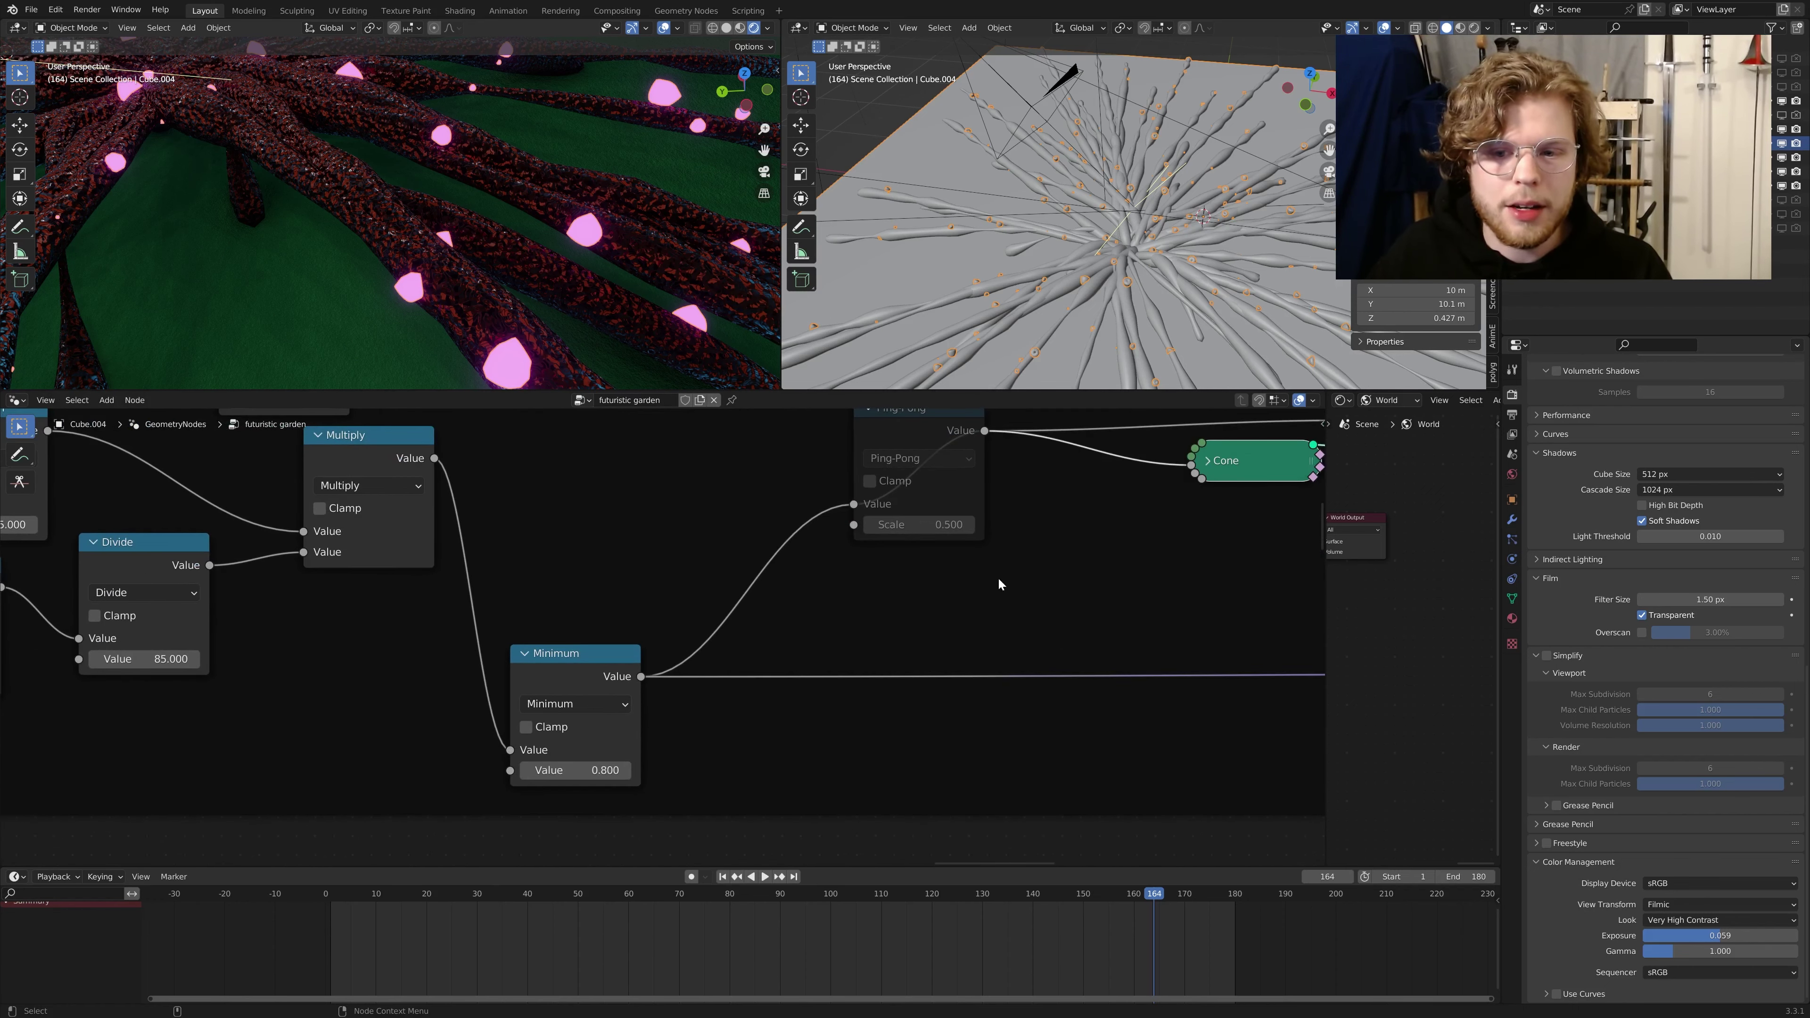
Step: Move the Minimum node further away from the Multiply node, slightly up and towards the flower nodes
middle_drag(1002, 586, 1202, 587)
scroll(739, 706, down, 7)
middle_drag(792, 674, 883, 707)
scroll(792, 694, up, 6)
drag(808, 682, 923, 650)
scroll(923, 653, up, 3)
Step: Reposition the two Scene Time nodes that feed Greater Than and Add, leaving a gap between them
middle_drag(780, 683, 885, 700)
scroll(735, 716, down, 6)
middle_drag(735, 717, 1027, 712)
scroll(650, 631, up, 4)
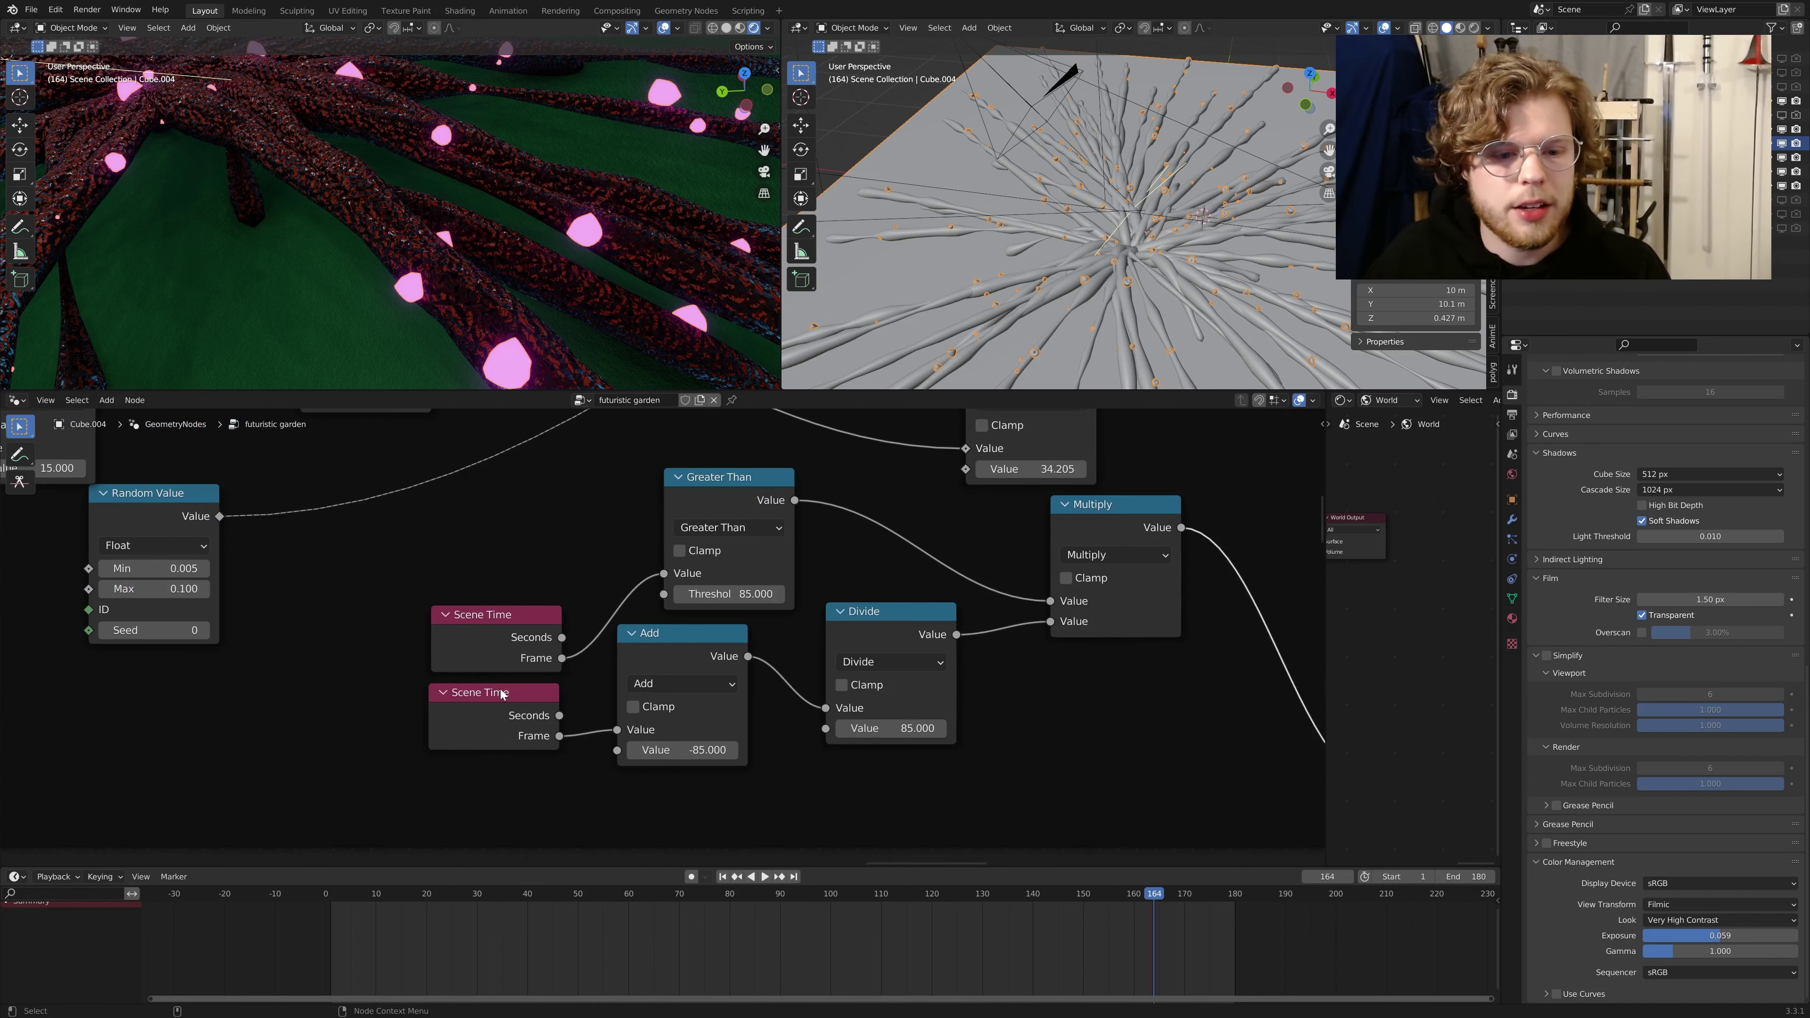
mouse_move(488, 722)
mouse_down()
mouse_move(505, 738)
mouse_move(505, 722)
mouse_up()
drag(499, 657, 510, 639)
scroll(704, 685, down, 3)
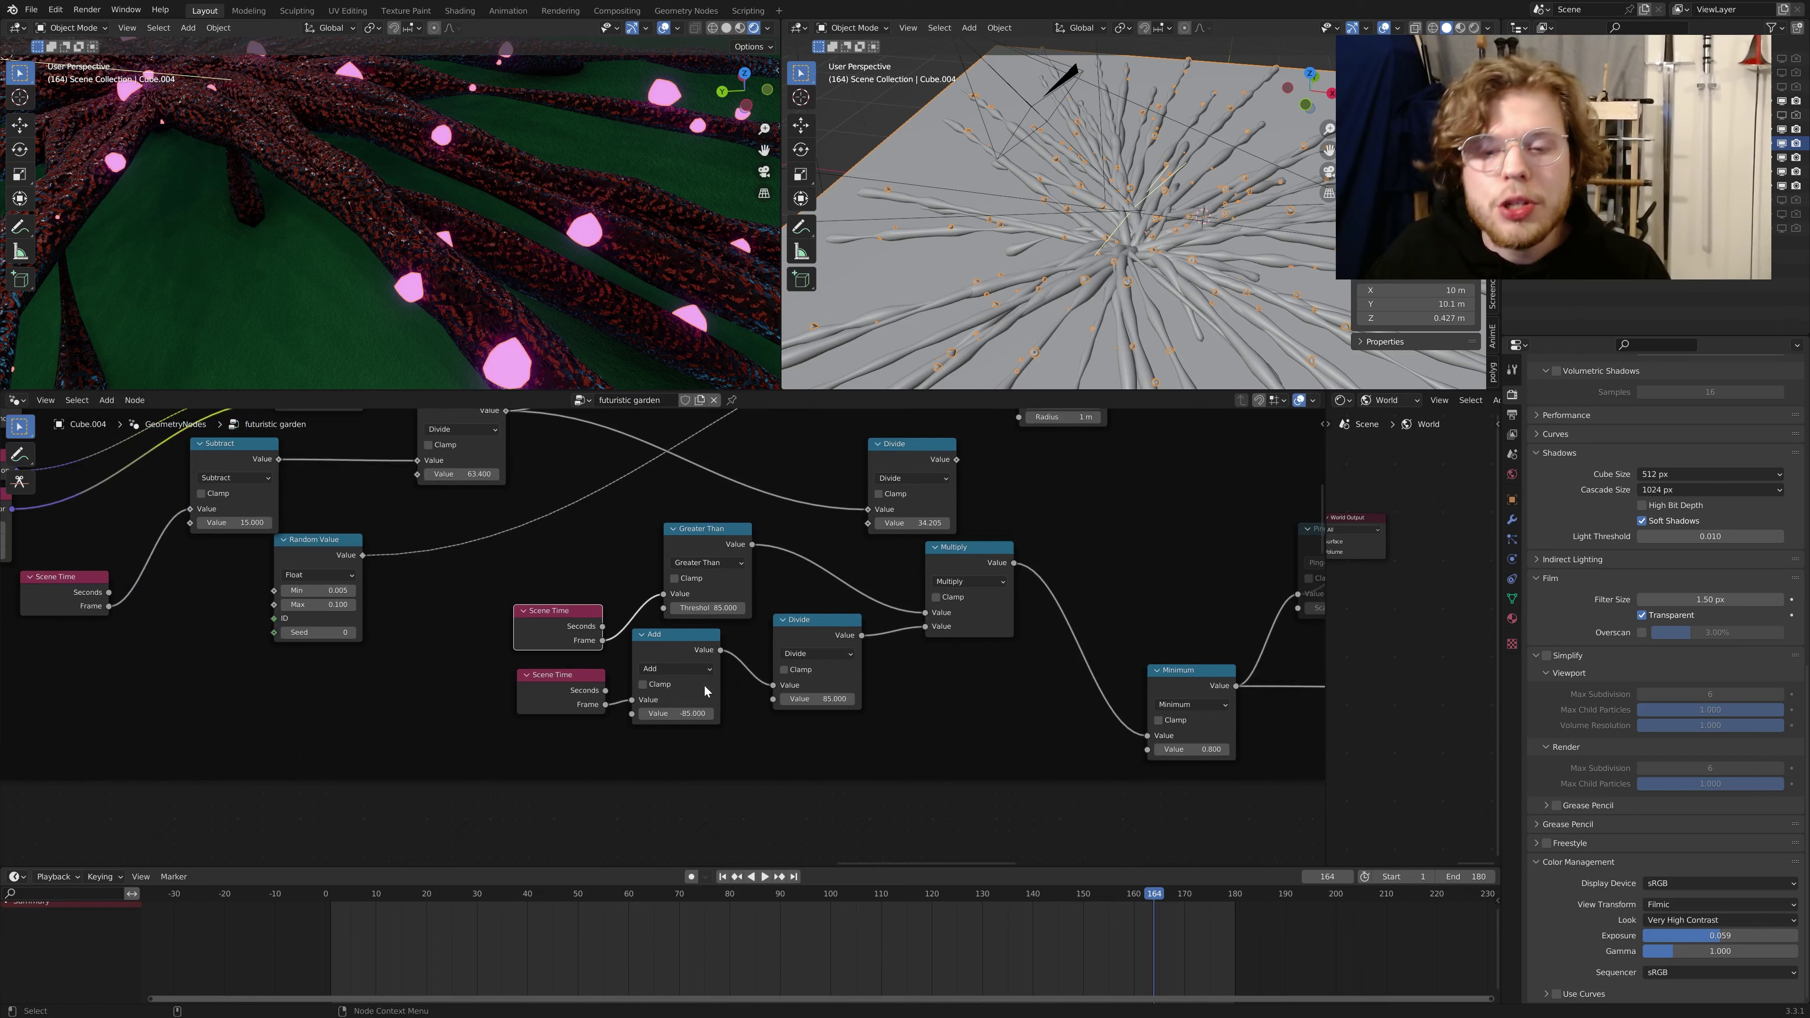
scroll(762, 751, up, 3)
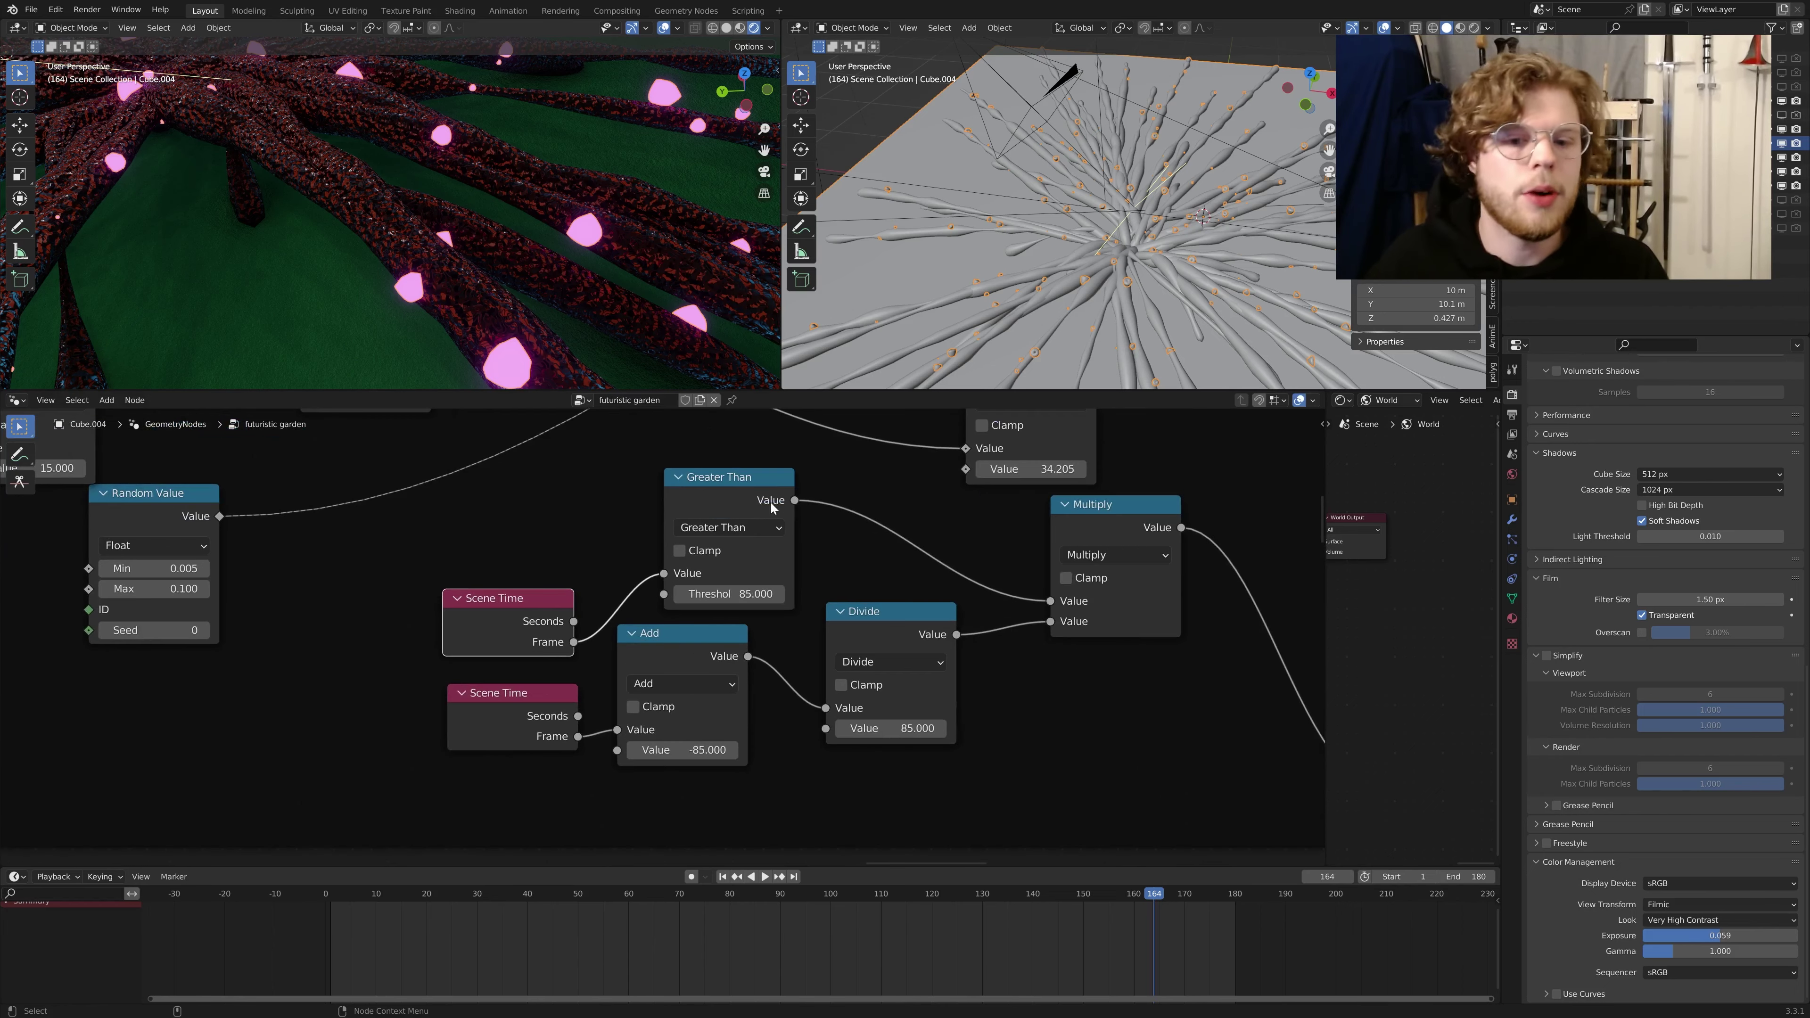
Step: Move the Greater Than node back over the Add node and shift its Scene Time node up beside it
drag(740, 479, 701, 477)
scroll(1001, 616, down, 5)
middle_drag(1004, 618, 961, 657)
scroll(877, 721, up, 2)
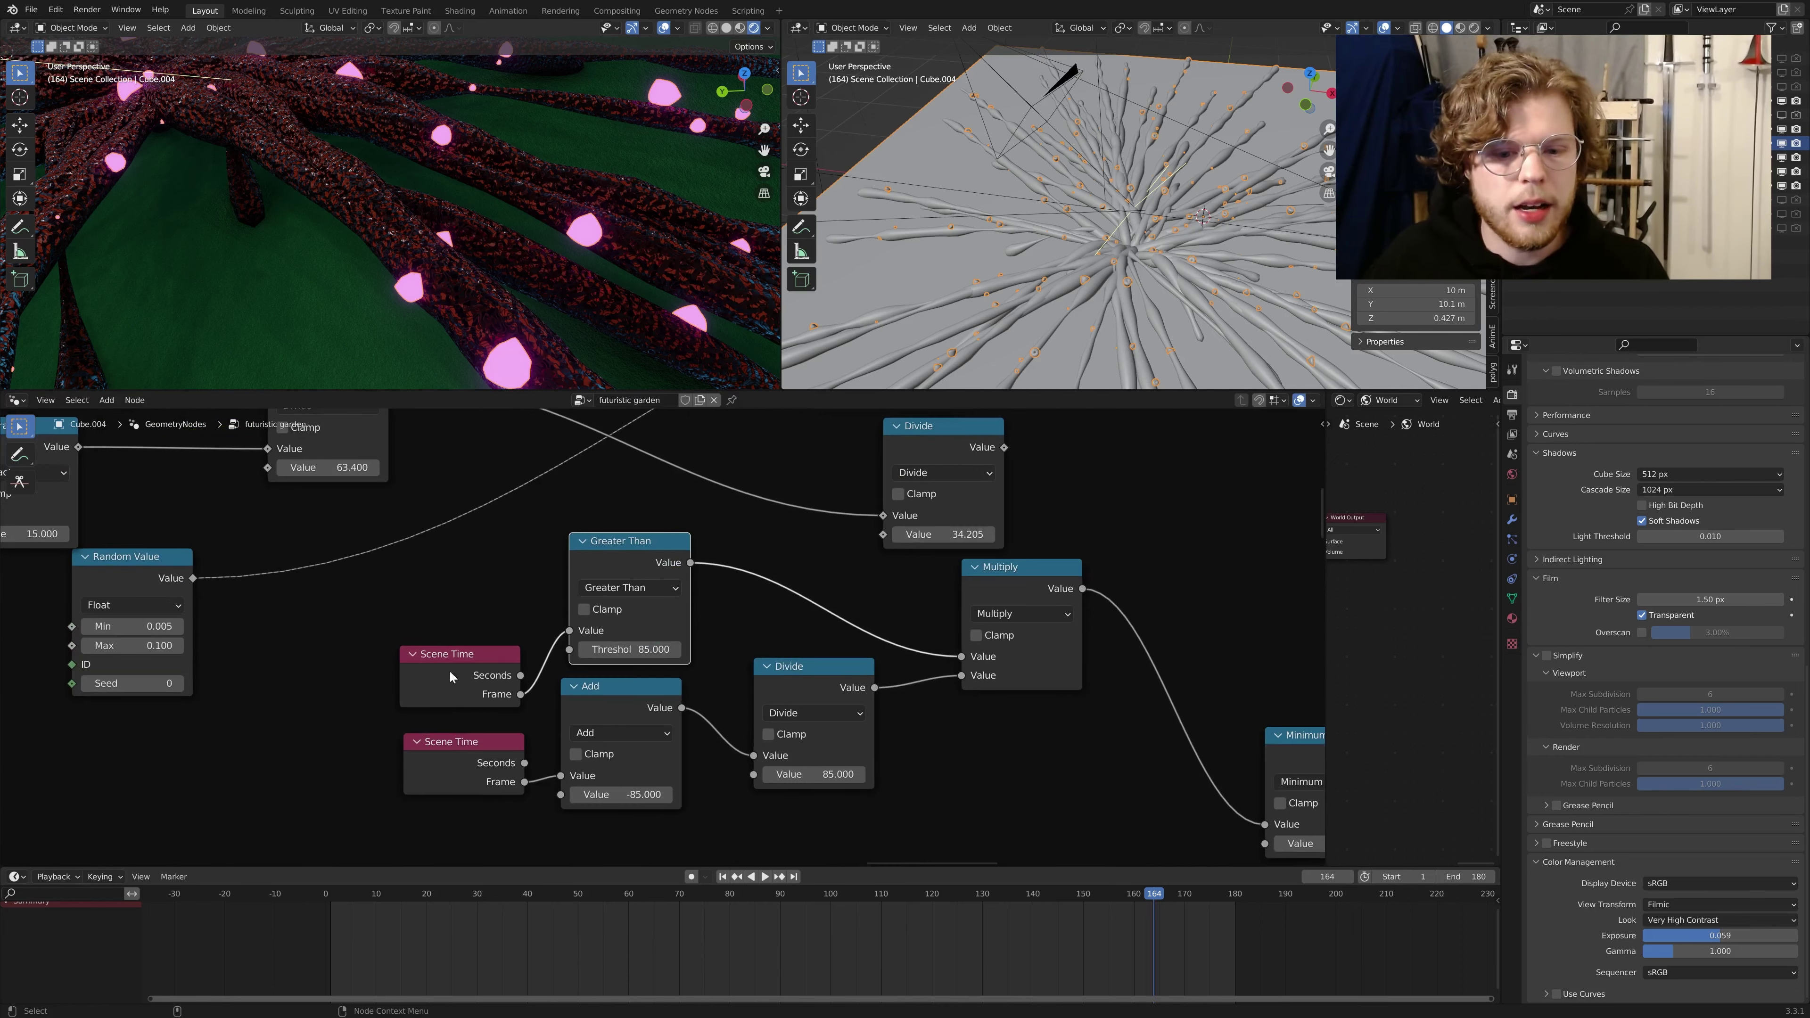
drag(437, 655, 429, 627)
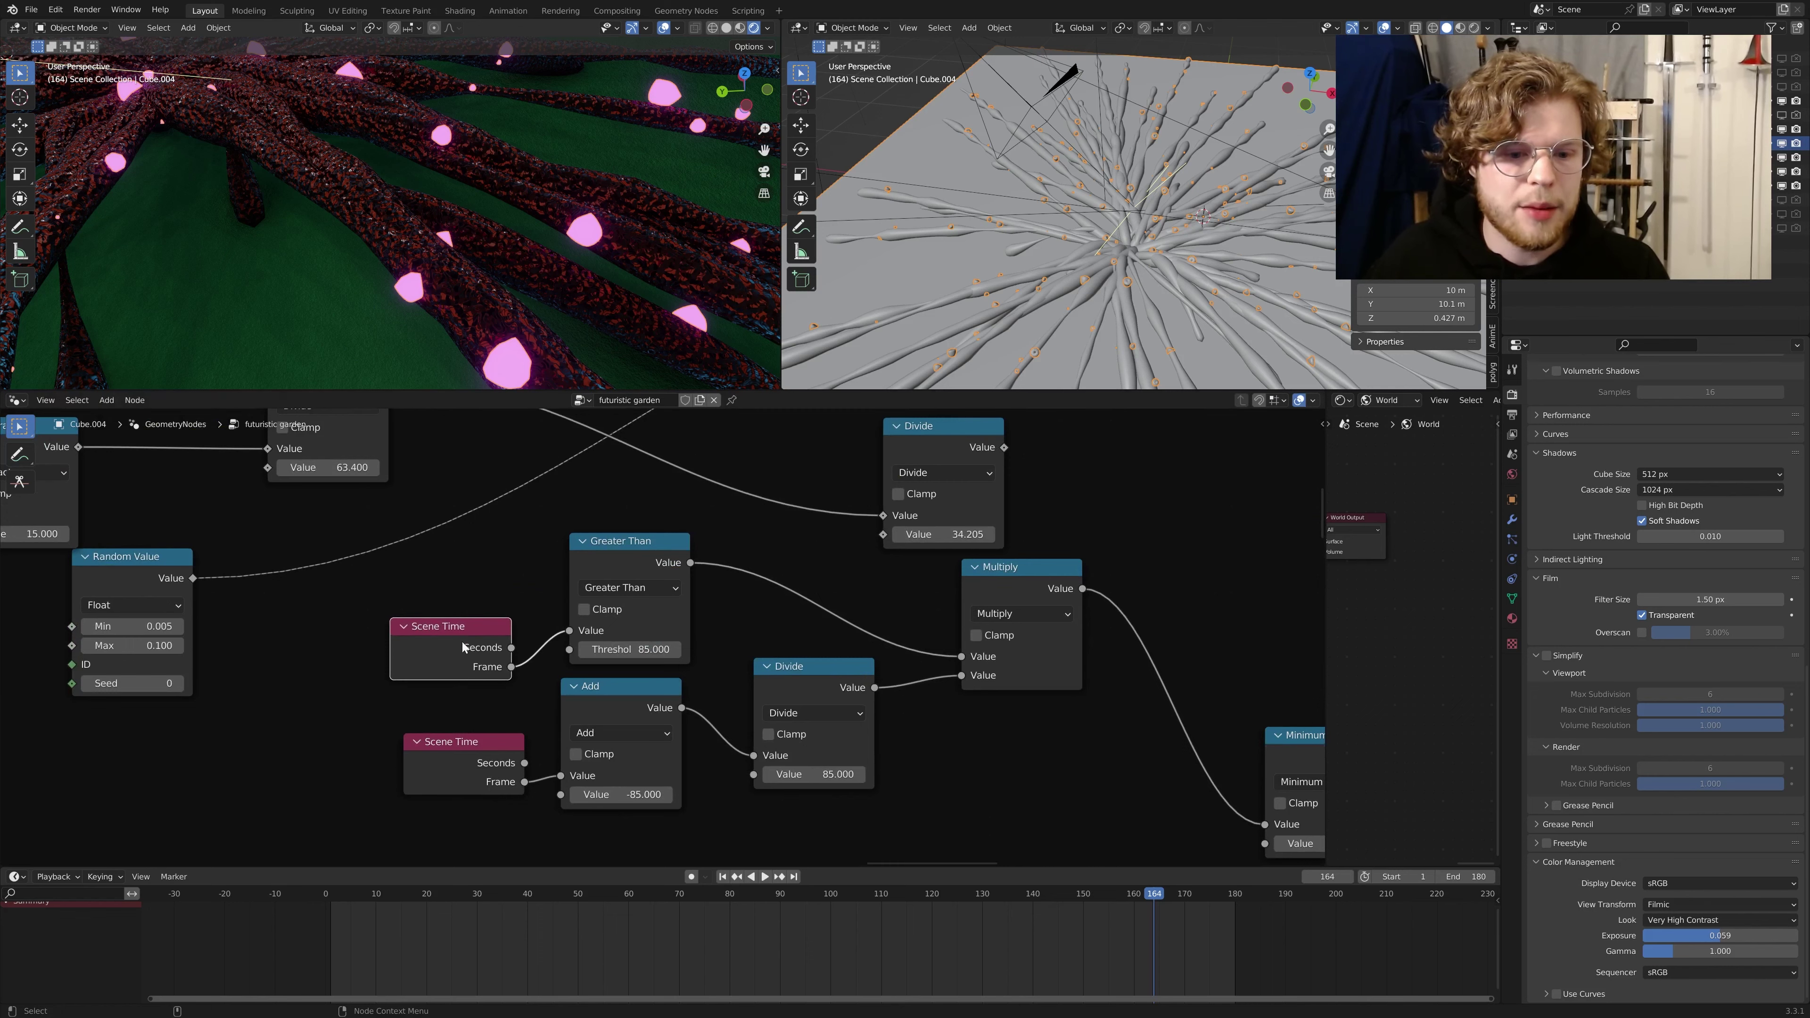
Step: Scrub the timeline back to frame 86 to check when the flowers start growing
scroll(499, 663, up, 2)
drag(1154, 895, 905, 891)
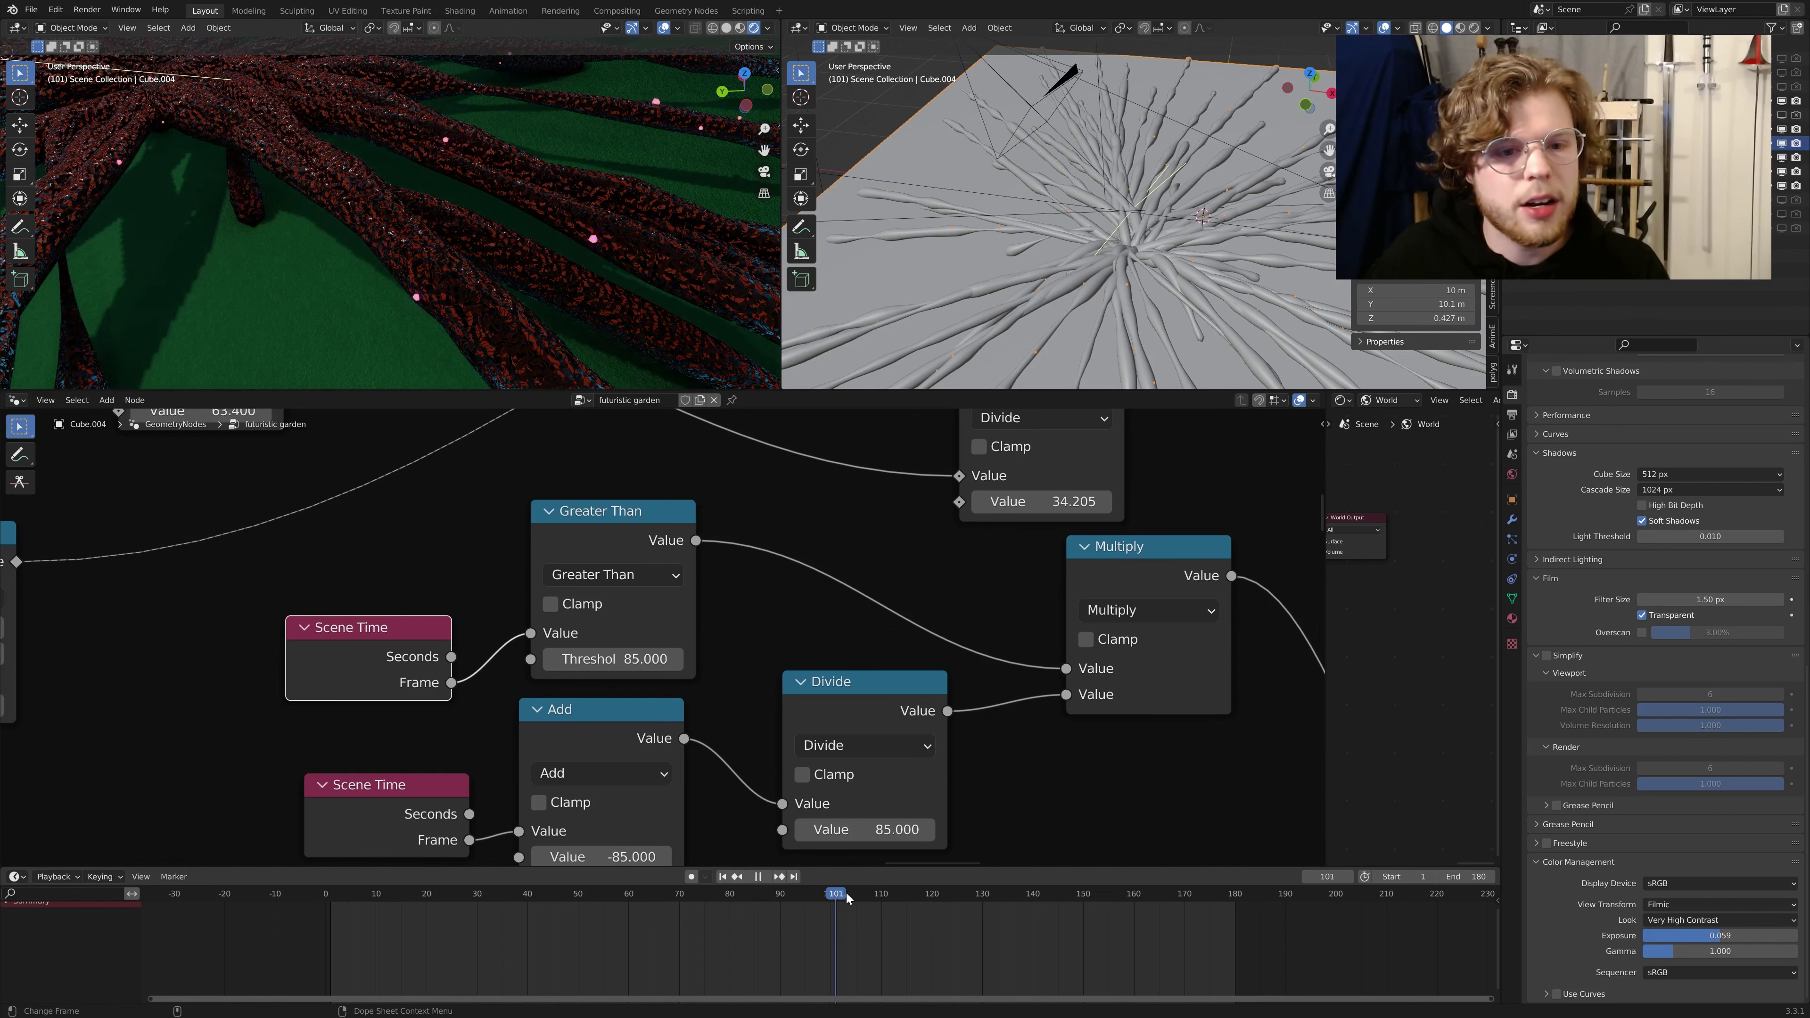
click(775, 895)
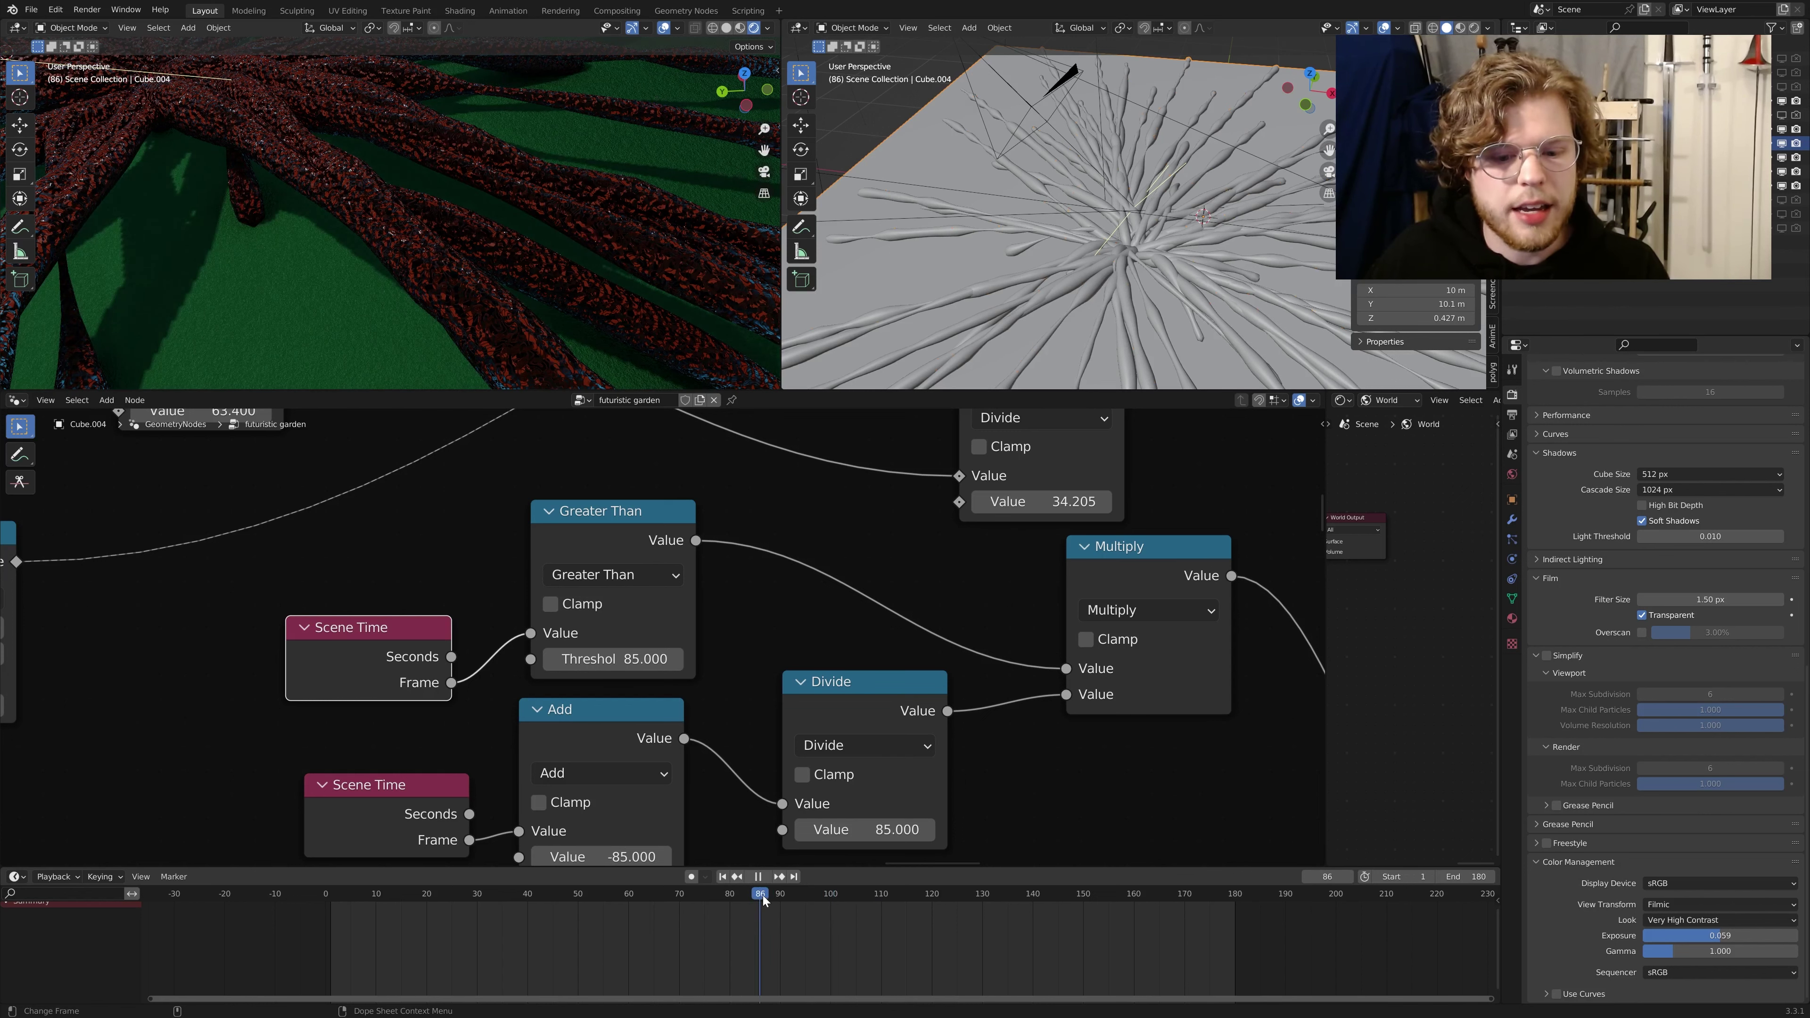
Step: Nudge the Greater Than node slightly away from its Scene Time node
scroll(613, 510, up, 1)
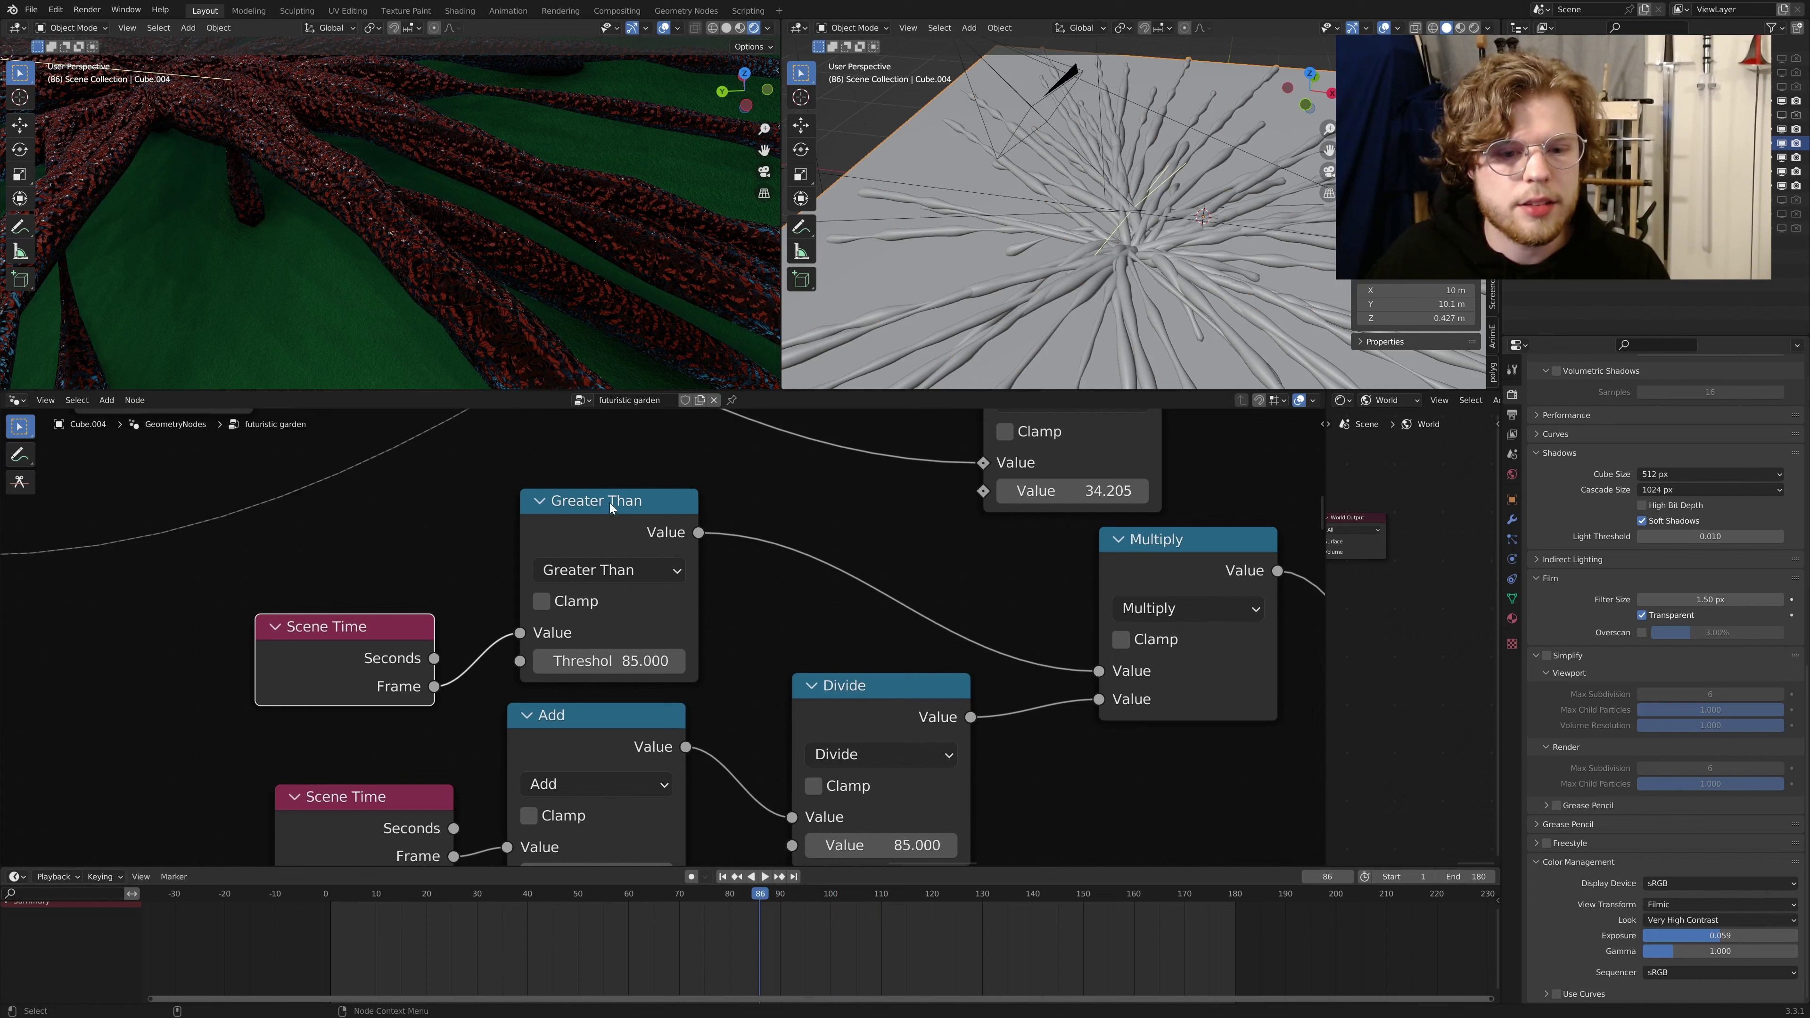
drag(610, 502, 626, 498)
scroll(663, 563, up, 2)
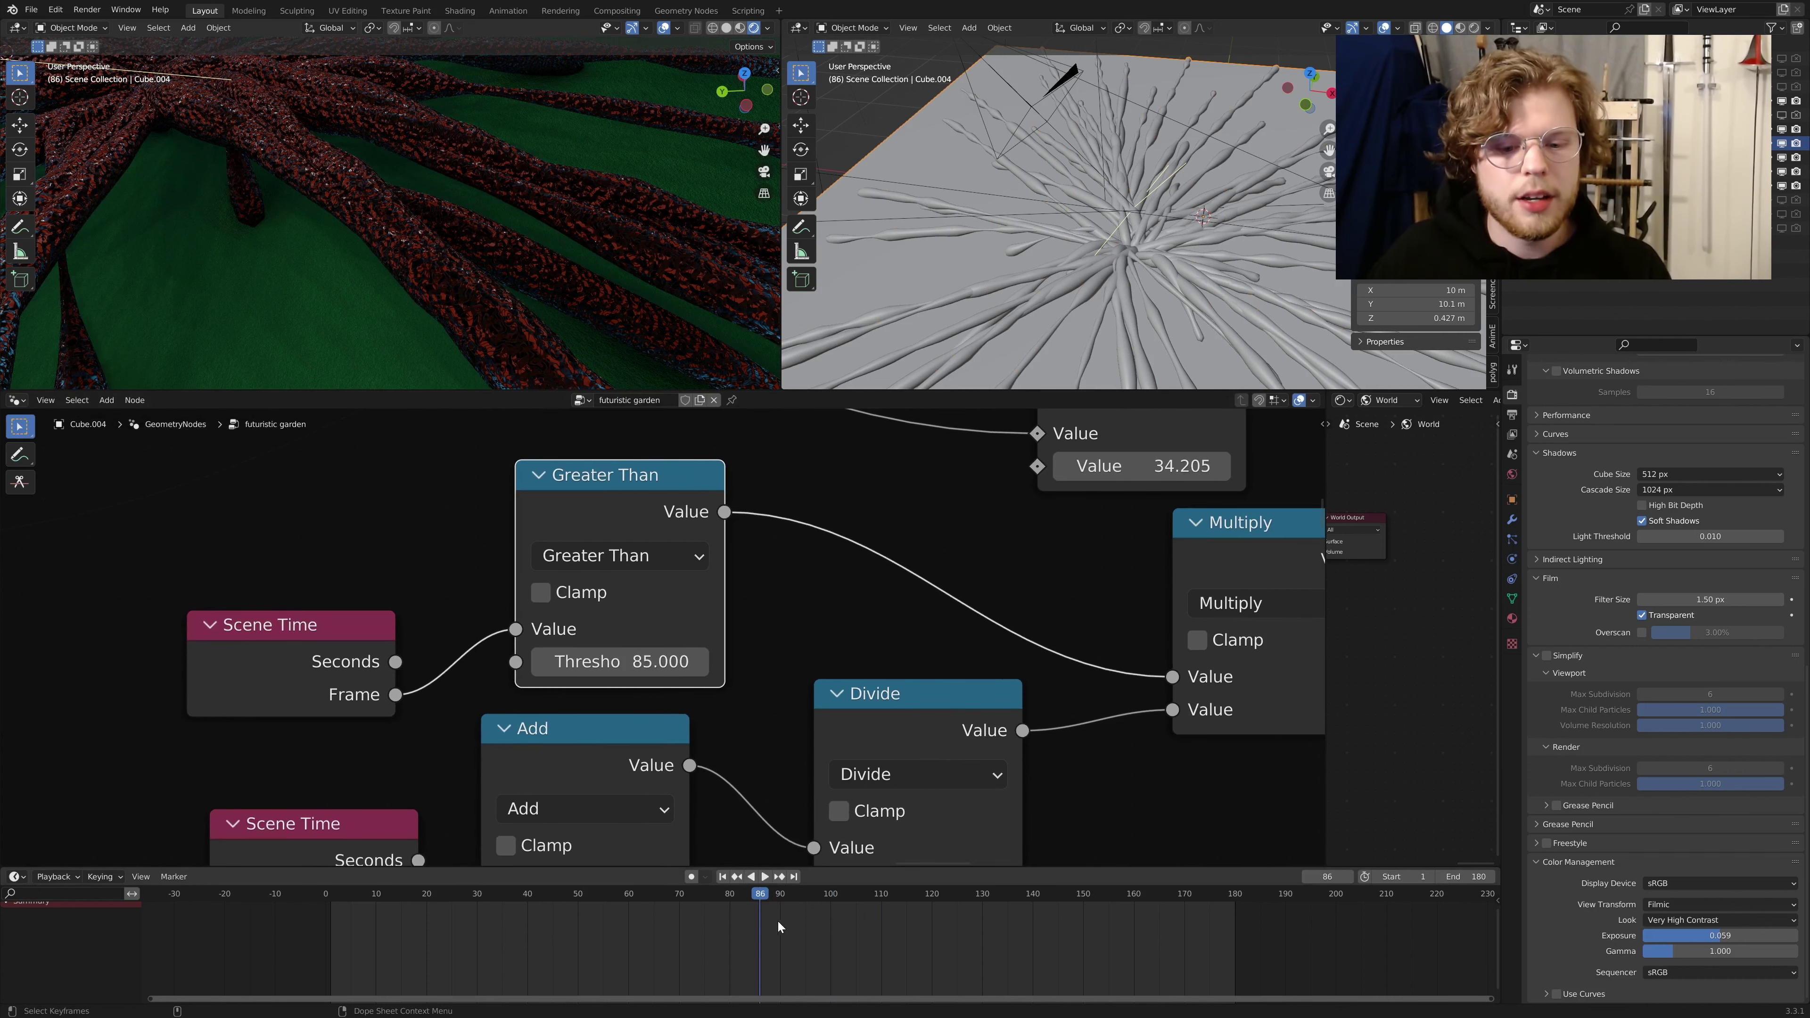
Step: Play the animation from just before the Greater Than threshold frame and stop at frame 90 to check the flower growth
click(747, 898)
key(space)
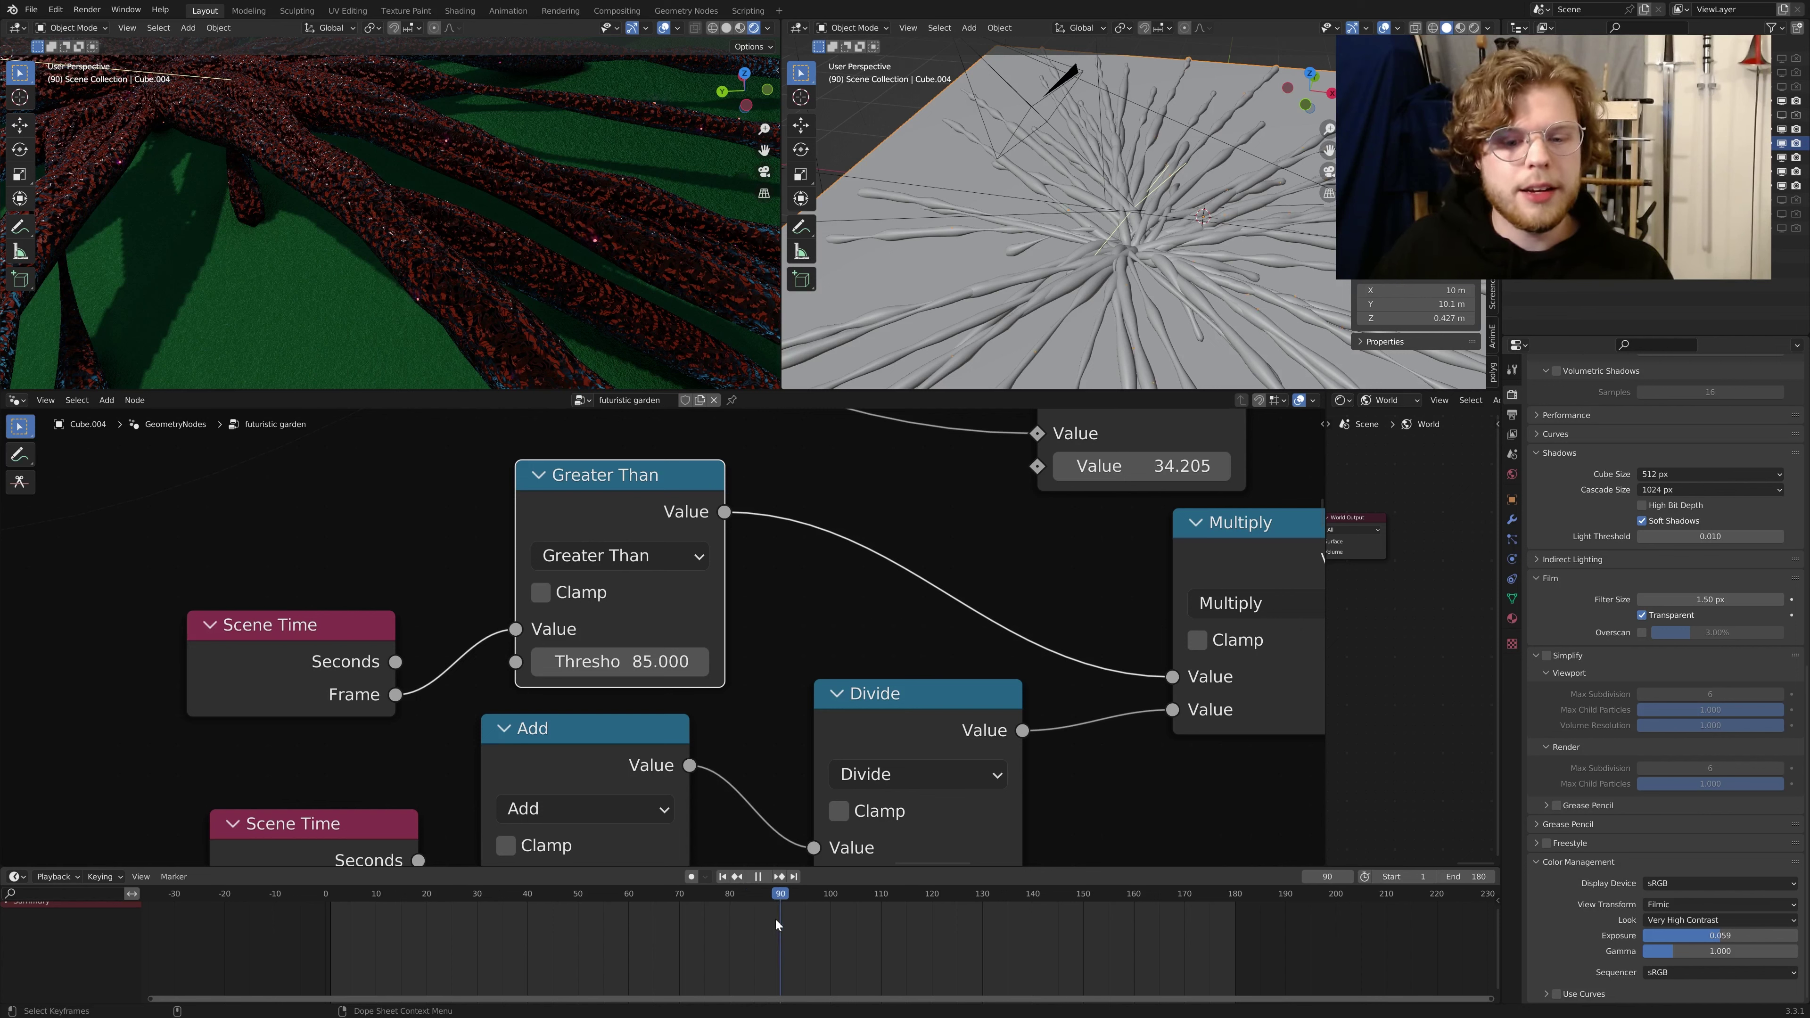
key(space)
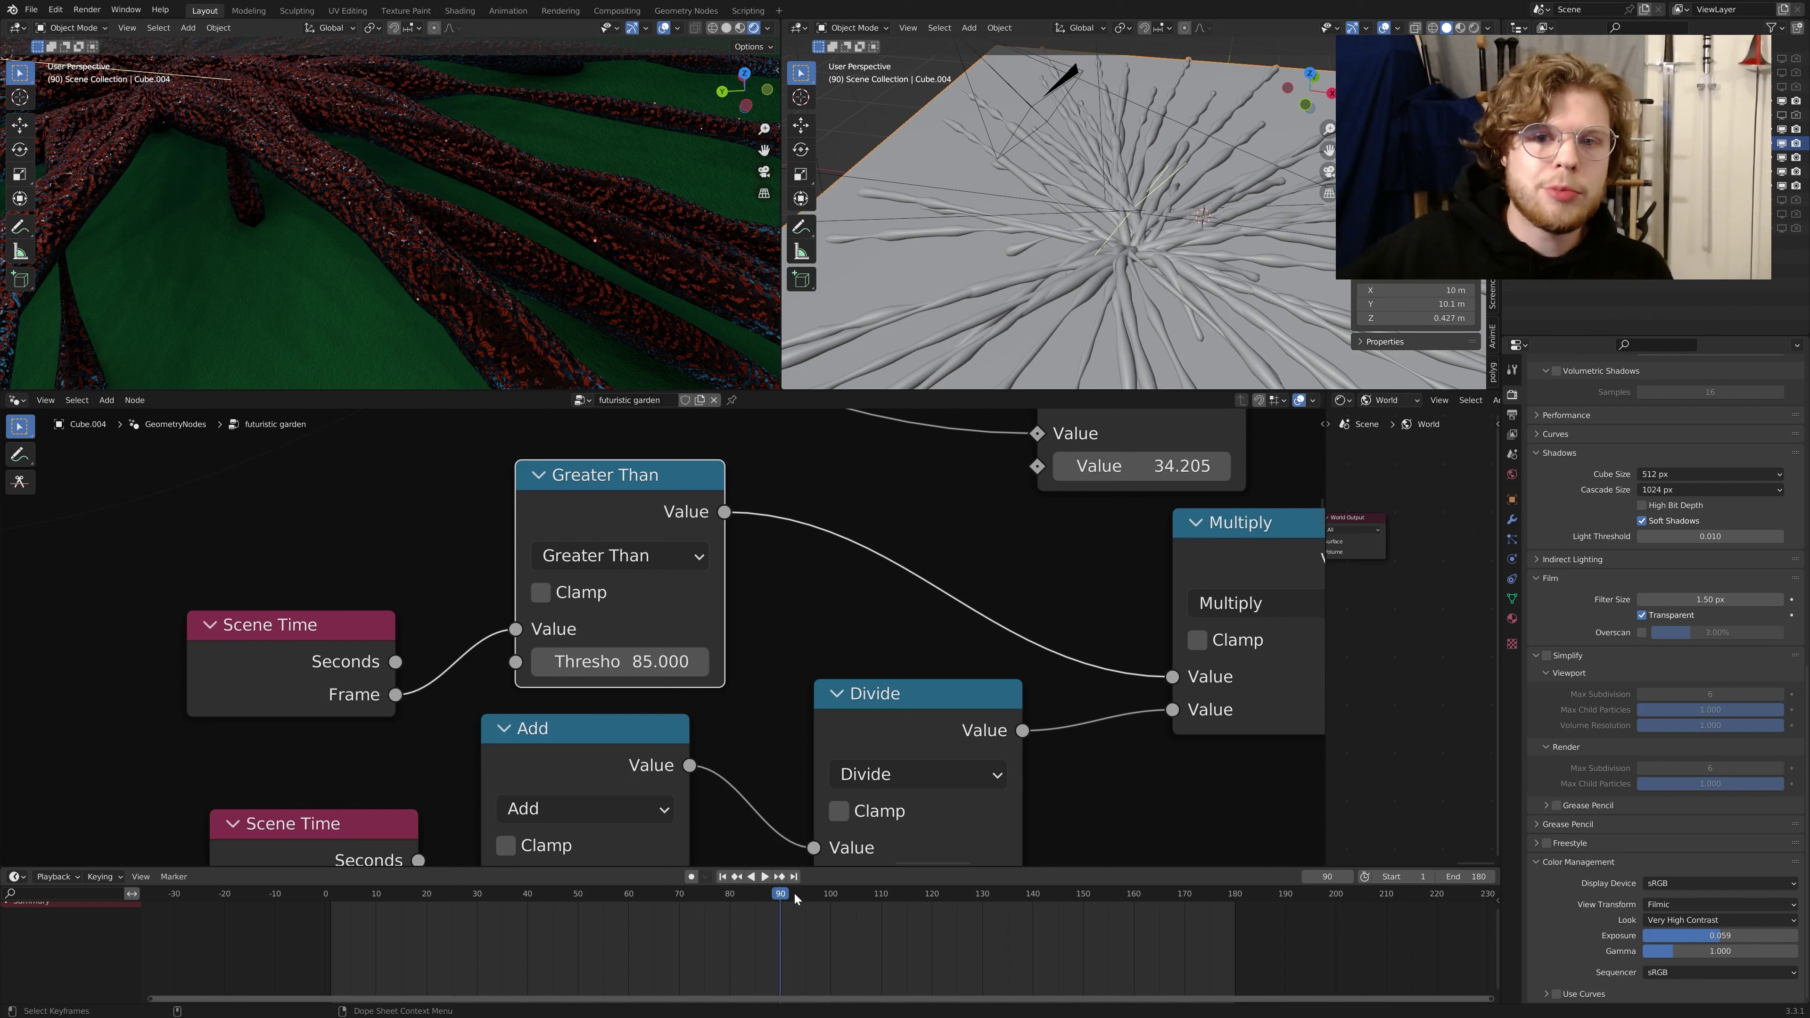
Step: Scrub the timeline around the threshold to frame 86 and examine the Greater Than, Divide and Multiply nodes
drag(781, 900, 761, 902)
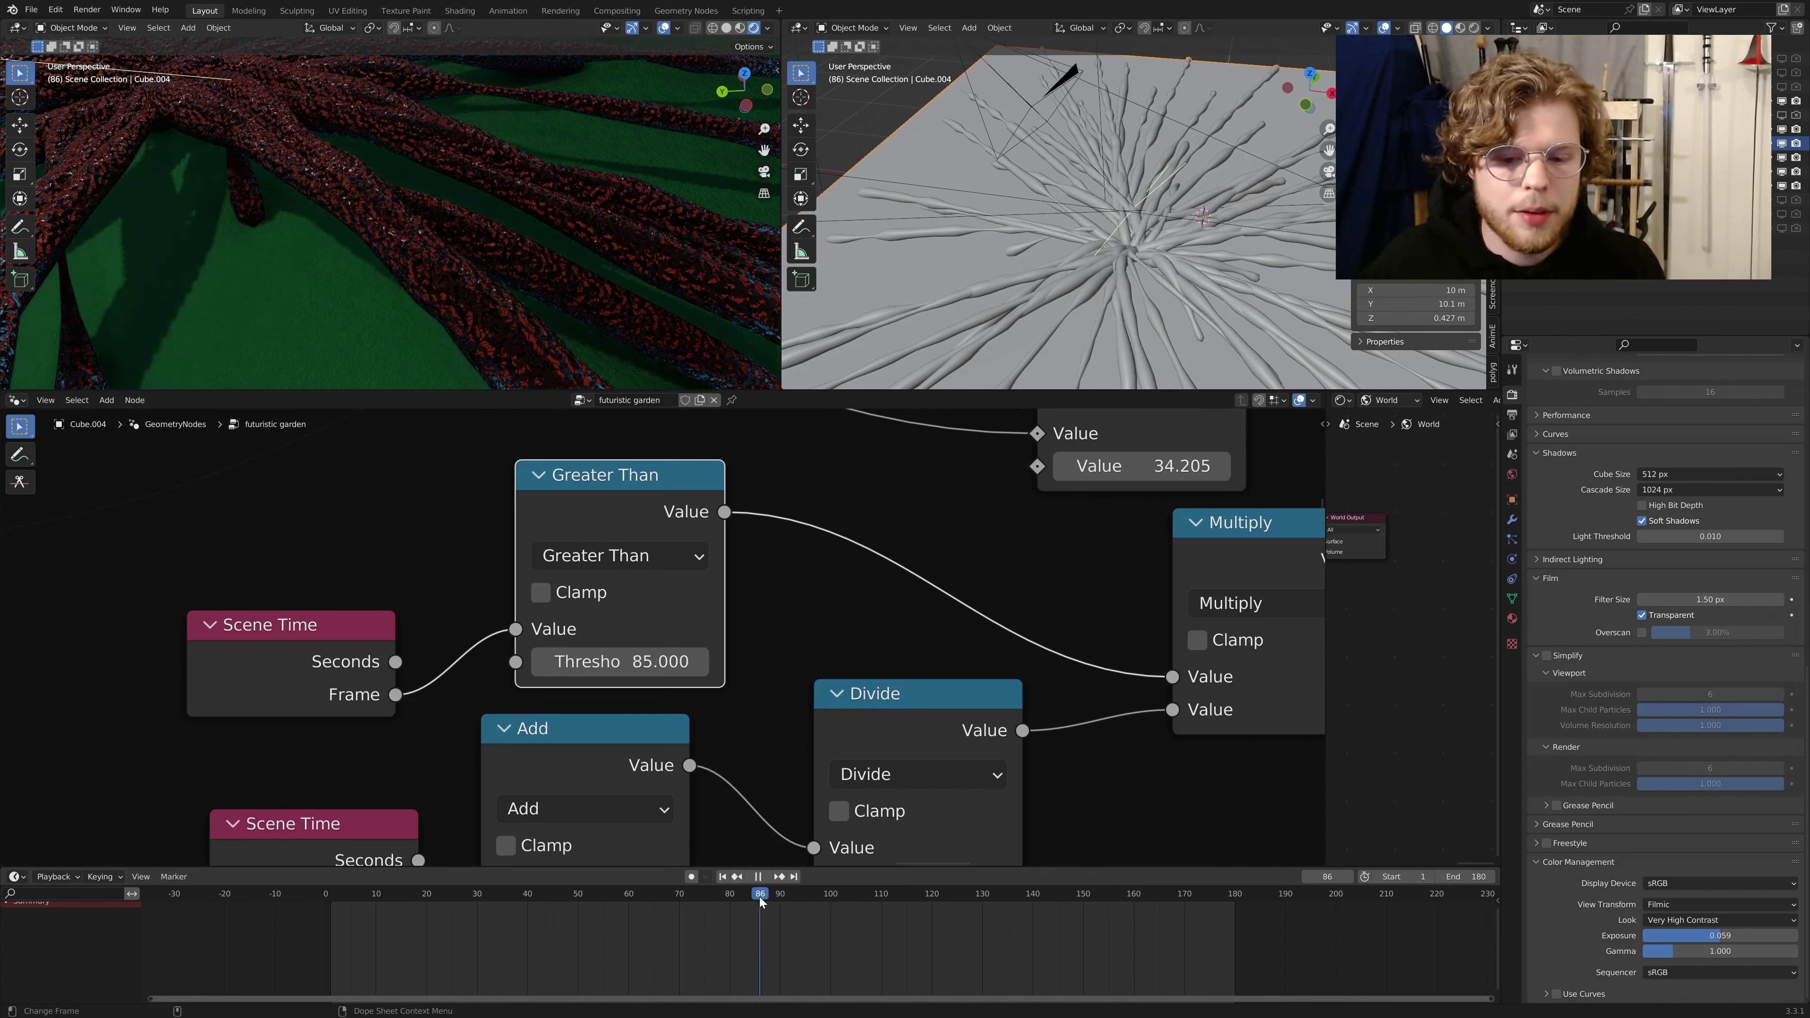
key(space)
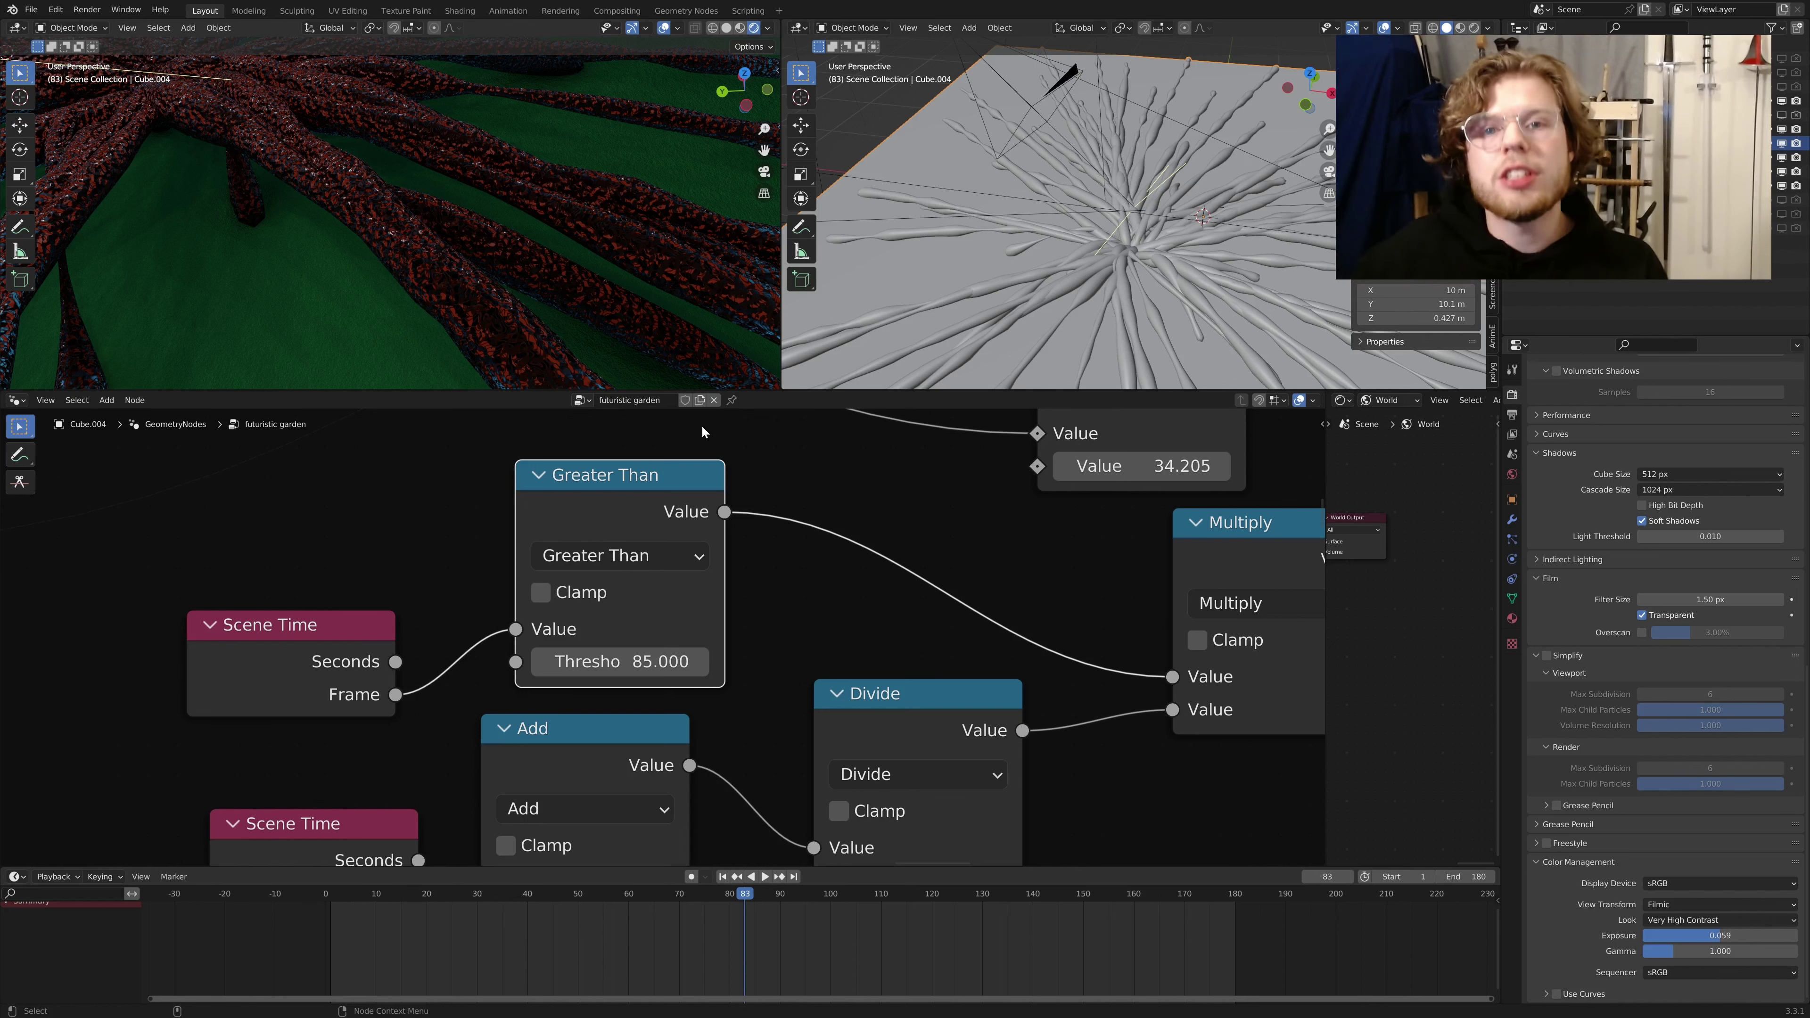
drag(745, 900, 759, 900)
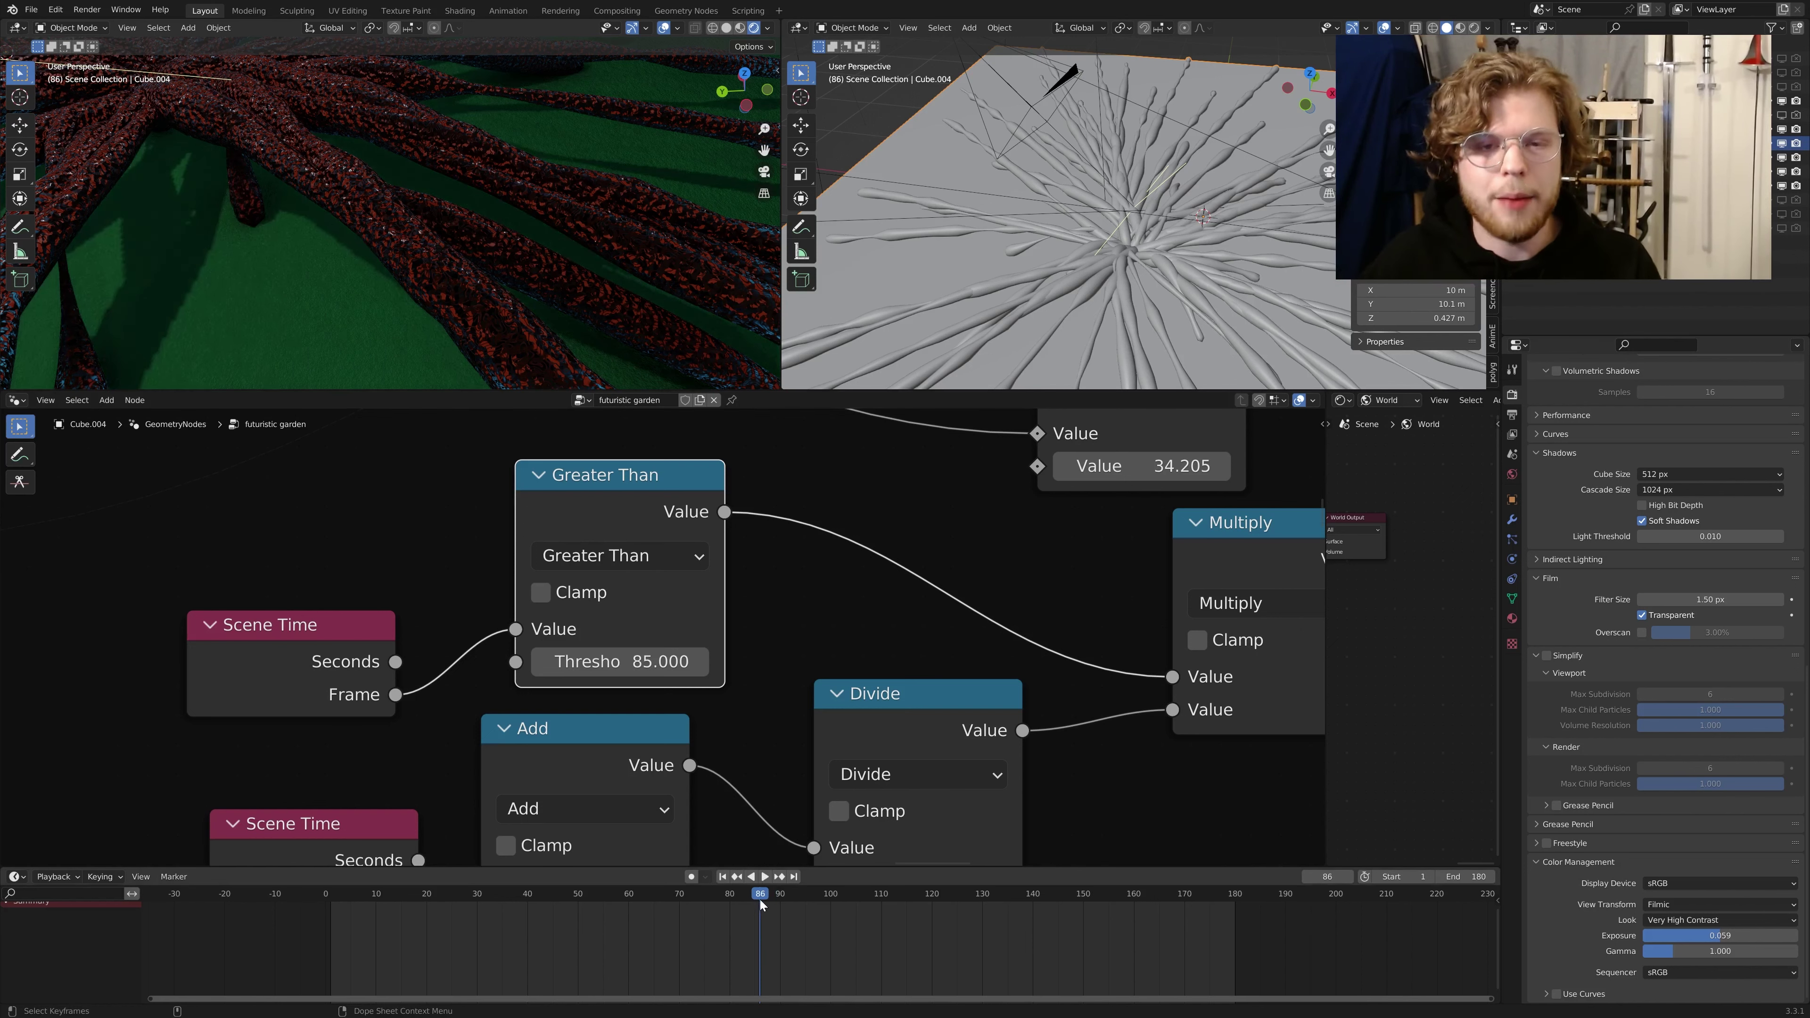
scroll(844, 559, down, 2)
middle_drag(846, 561, 724, 520)
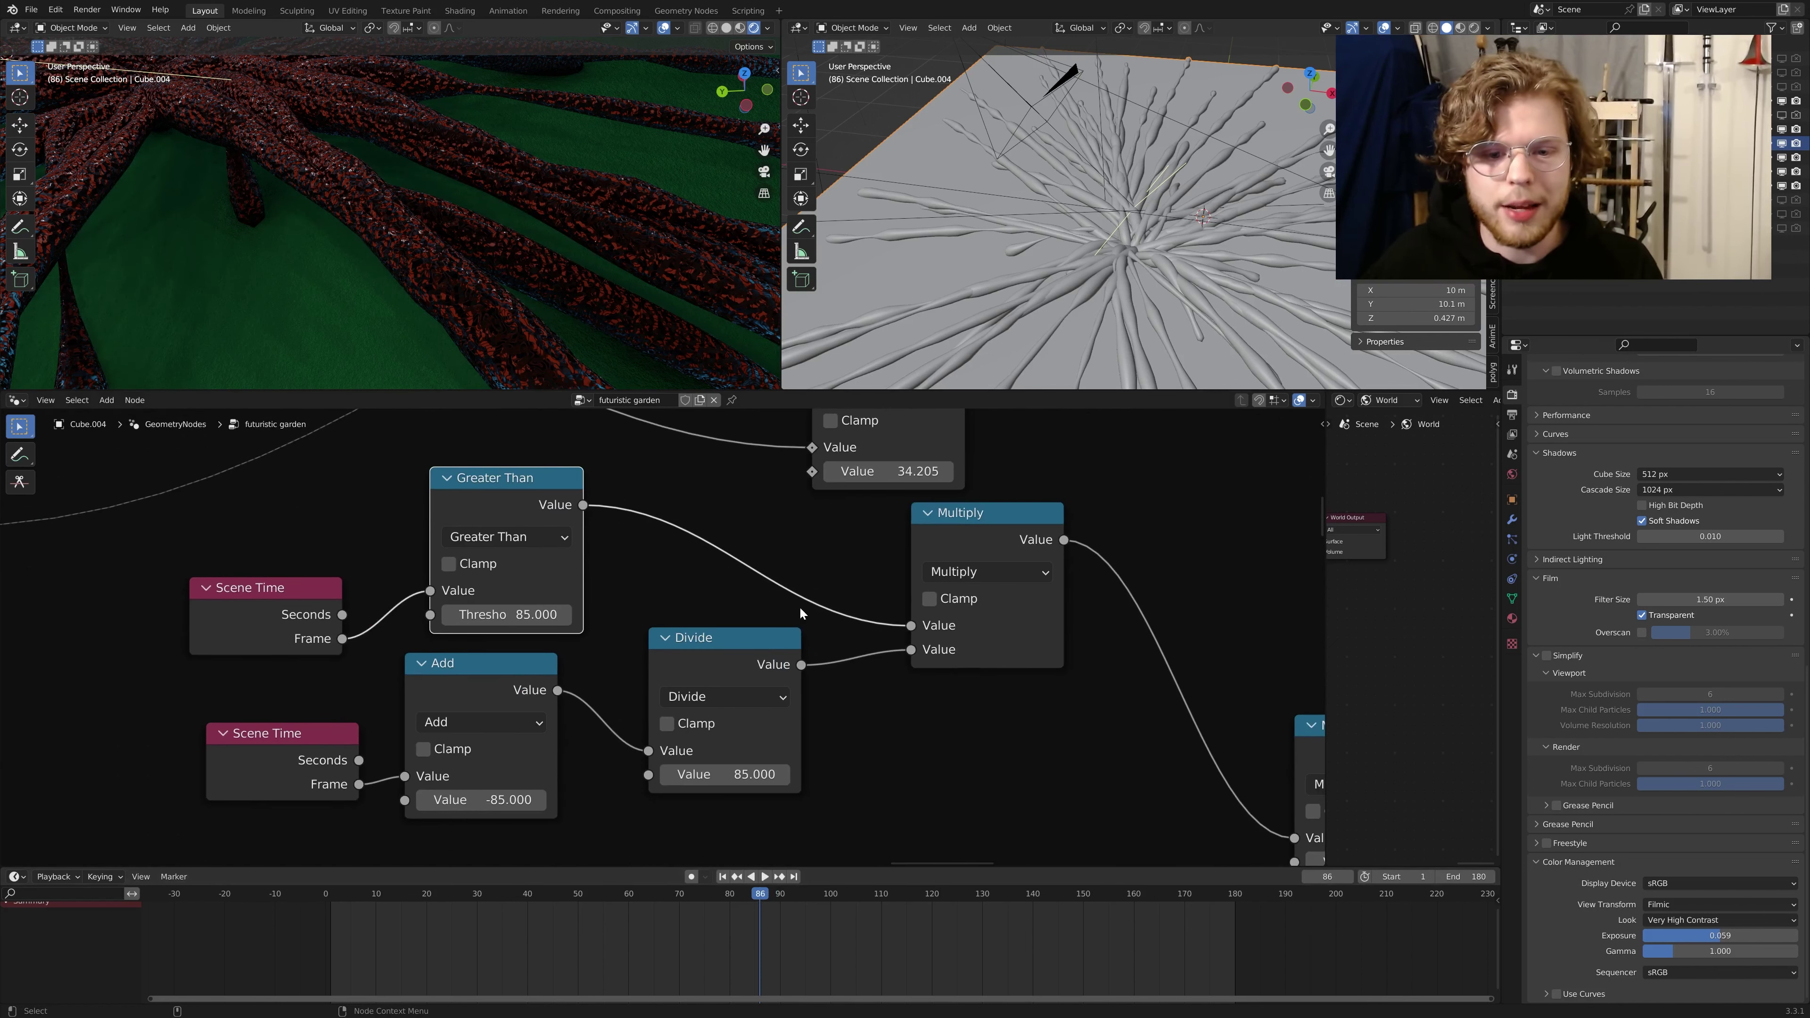
scroll(799, 605, up, 2)
middle_drag(708, 588, 618, 620)
scroll(617, 619, down, 4)
drag(475, 549, 474, 553)
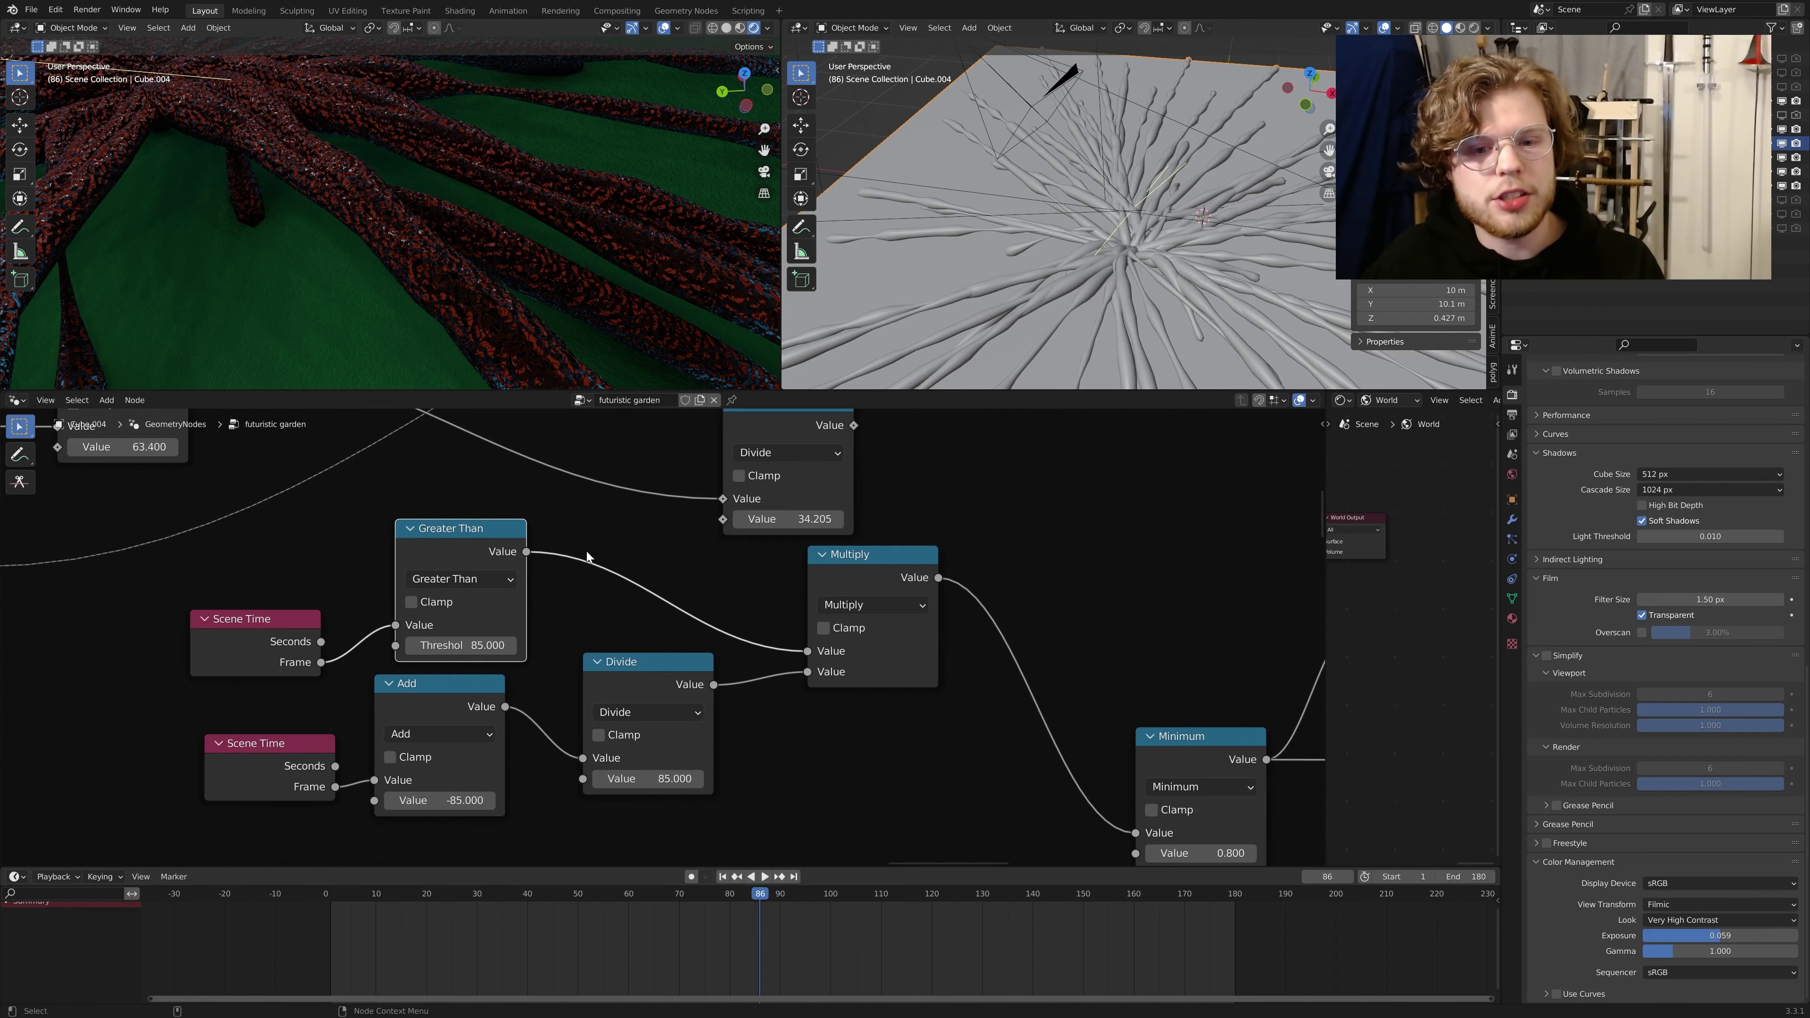
Step: Play the animation past the threshold frame and stop it to check how the flowers grow
drag(753, 899, 792, 901)
key(space)
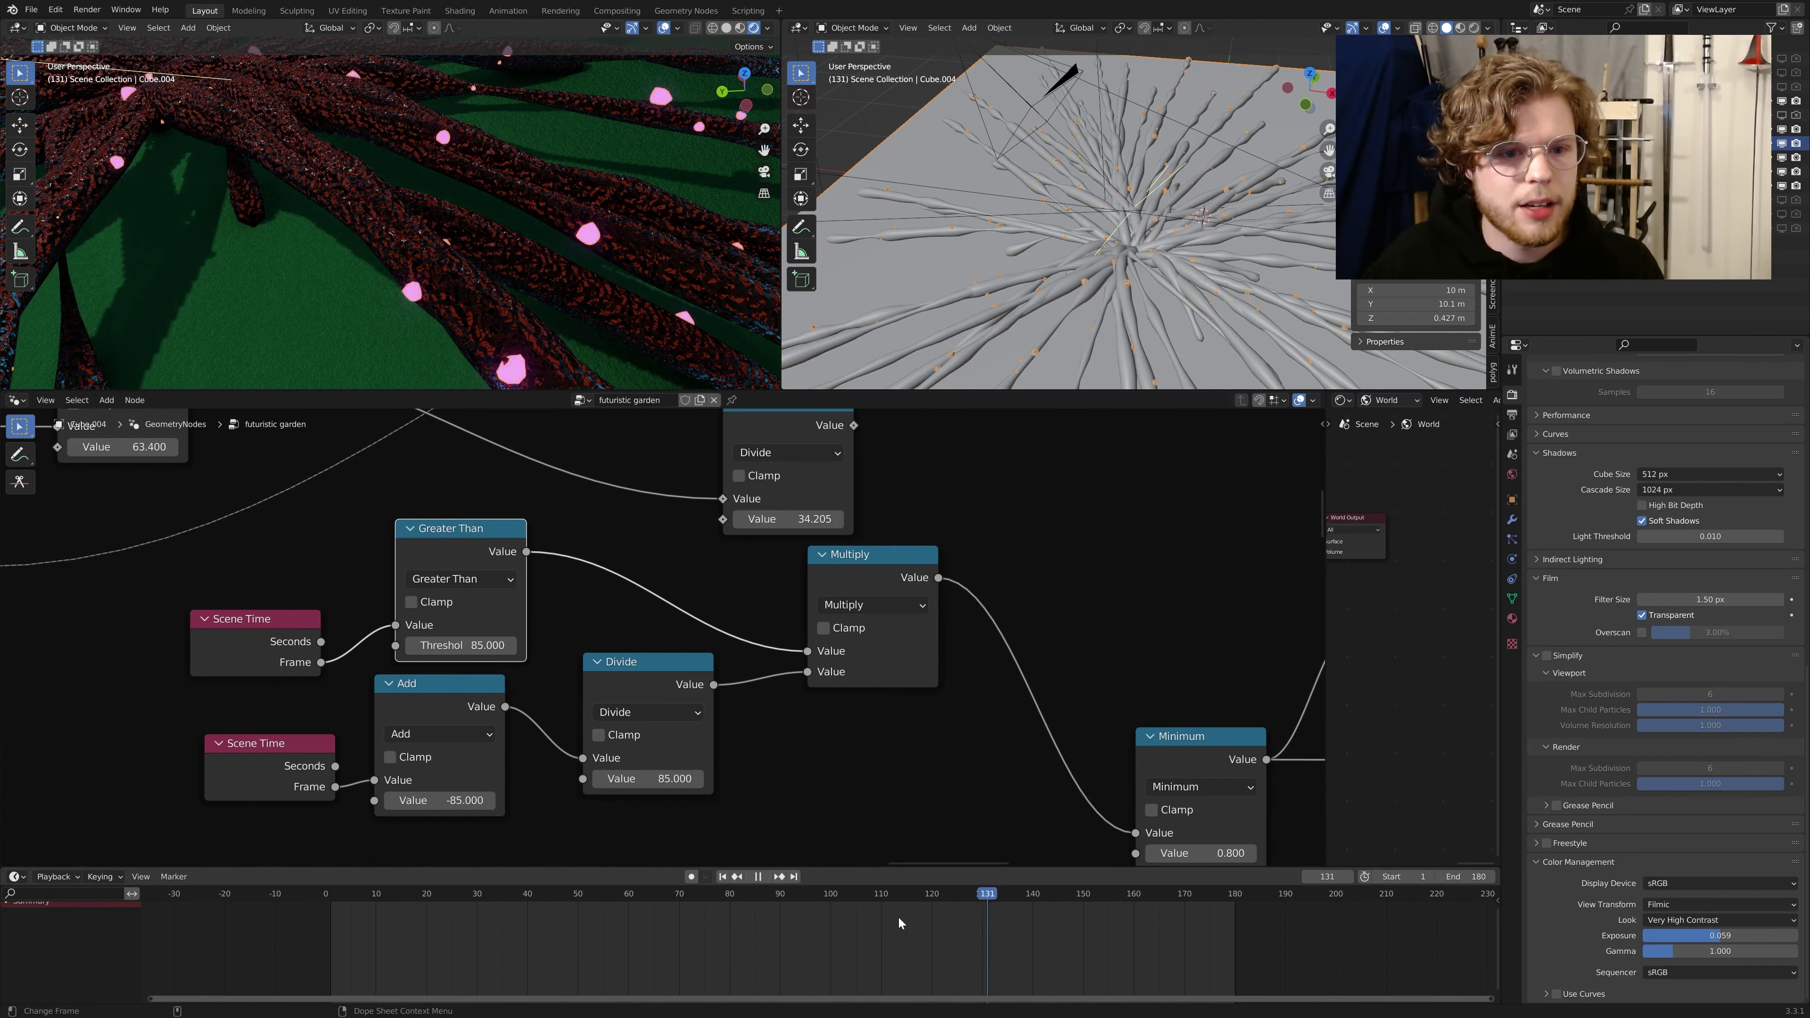
key(Escape)
Step: Nudge the lower Scene Time node slightly away from the Add node
middle_drag(828, 775, 961, 695)
scroll(771, 698, up, 5)
middle_drag(771, 698, 855, 690)
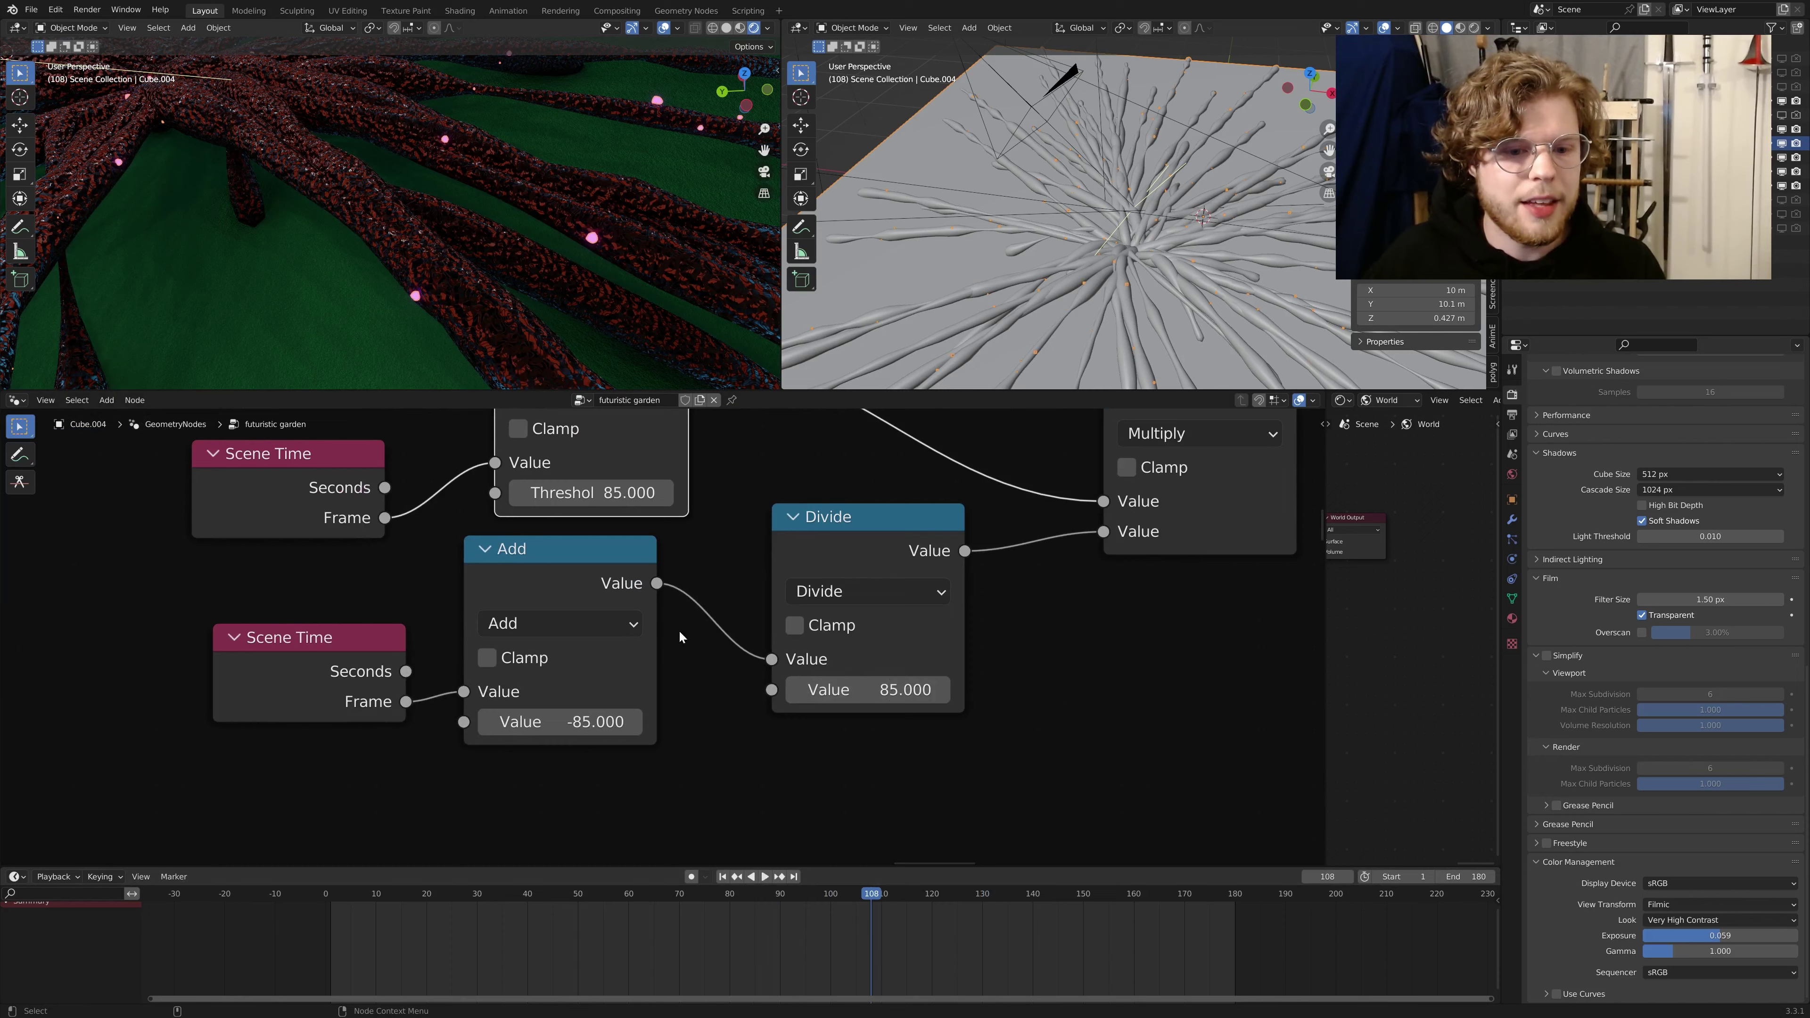
middle_drag(671, 630, 677, 673)
scroll(671, 675, up, 2)
drag(574, 624, 576, 634)
drag(312, 681, 296, 678)
scroll(575, 626, down, 5)
mouse_move(575, 626)
middle_down()
mouse_move(603, 630)
mouse_move(583, 638)
middle_up()
drag(561, 632, 570, 630)
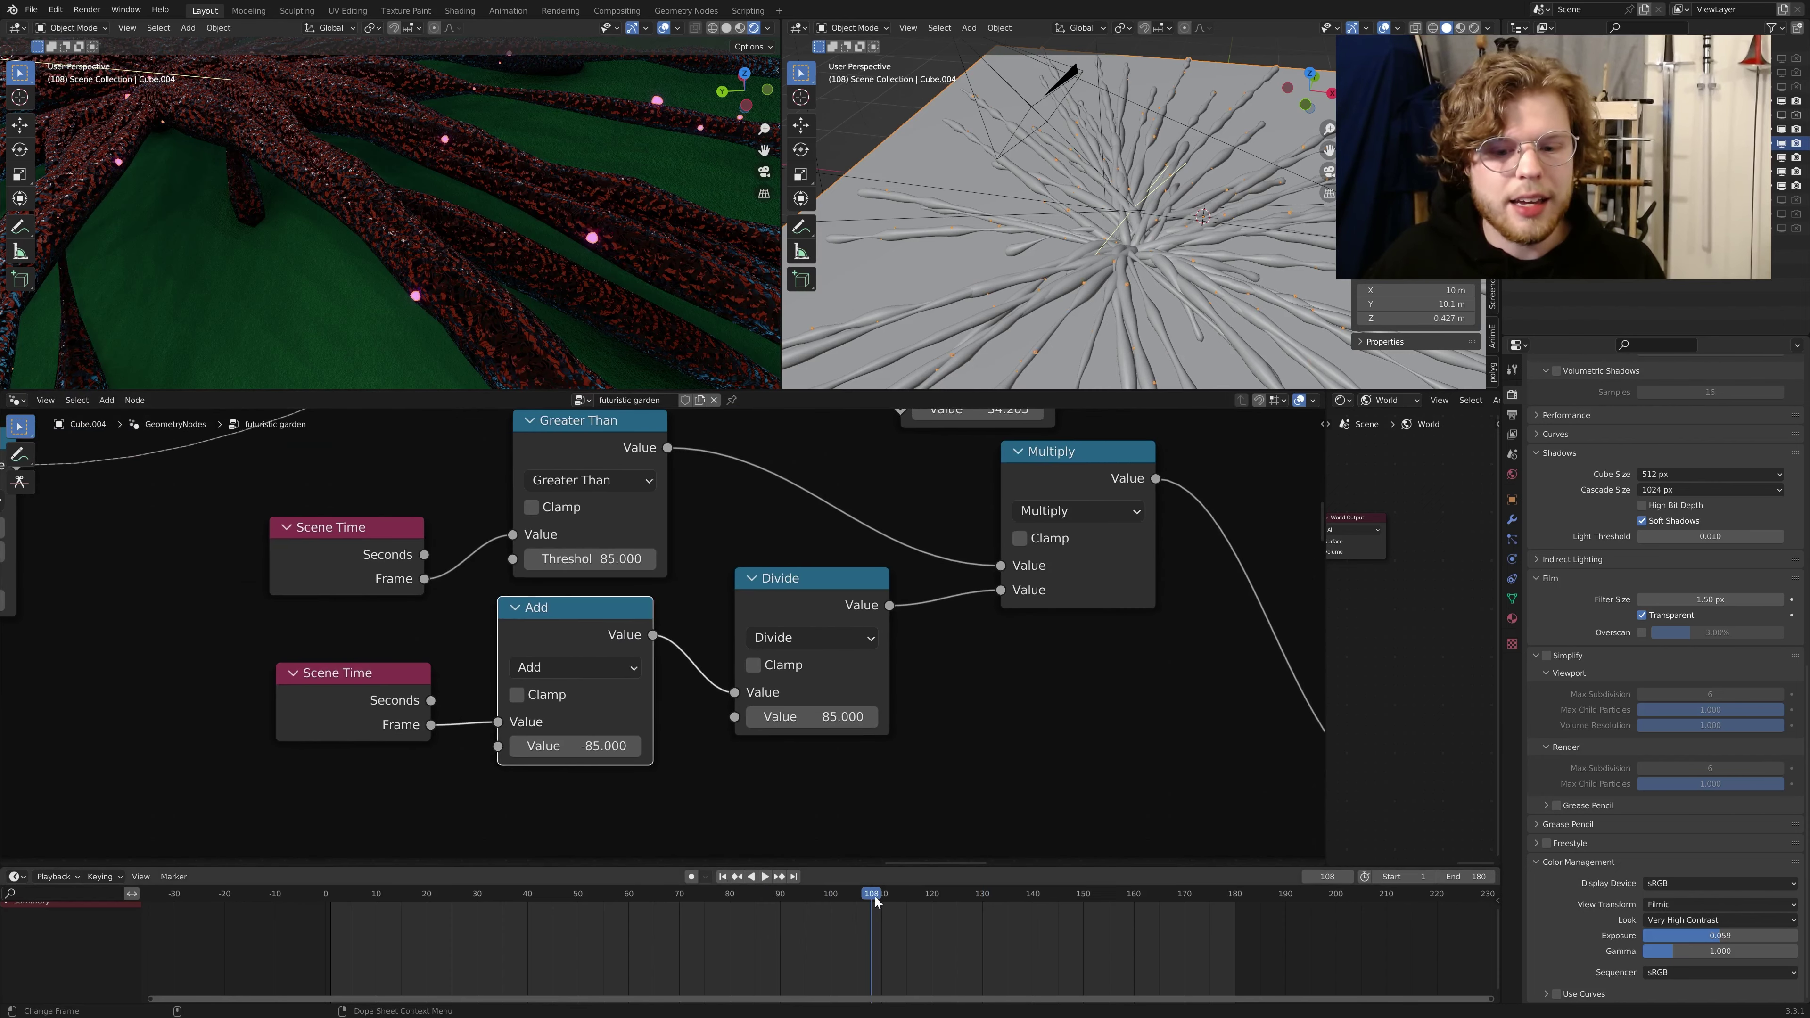
Step: Mute the Multiply node and scrub the timeline from frame 78 to 100 to check its effect on the flowers
key(space)
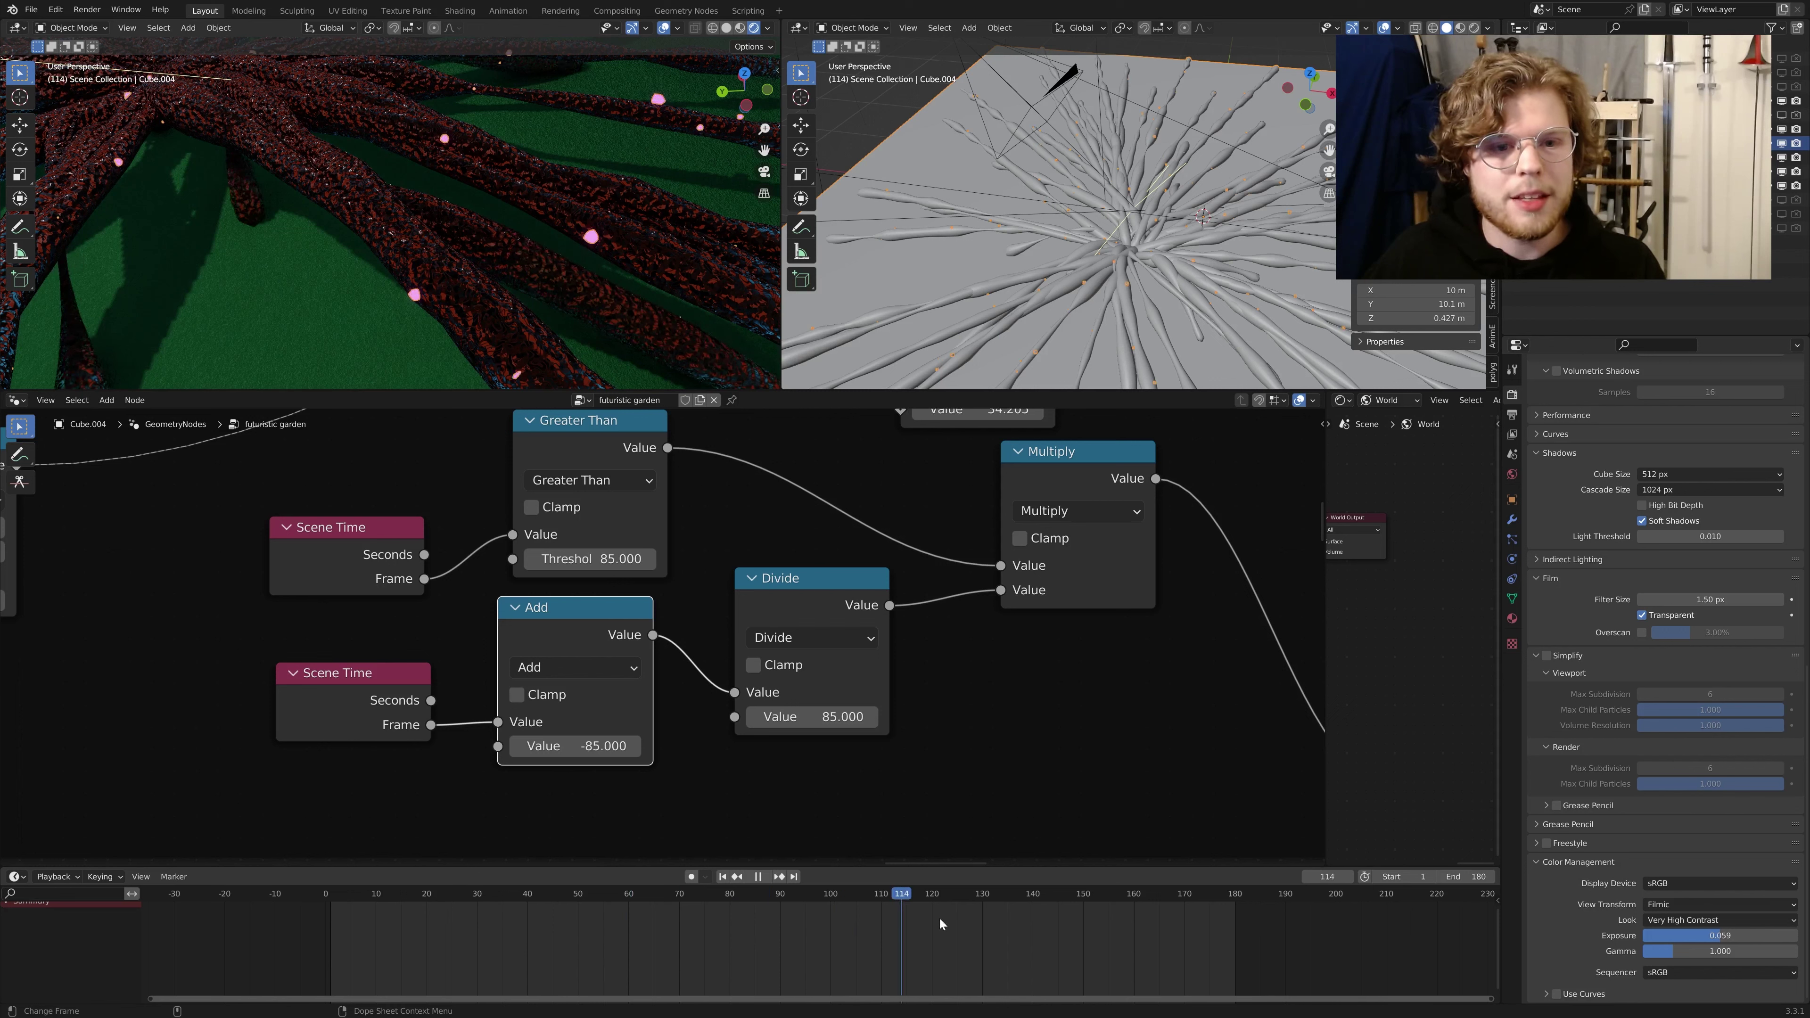
drag(939, 925, 720, 860)
middle_drag(964, 634, 823, 716)
click(939, 553)
key(m)
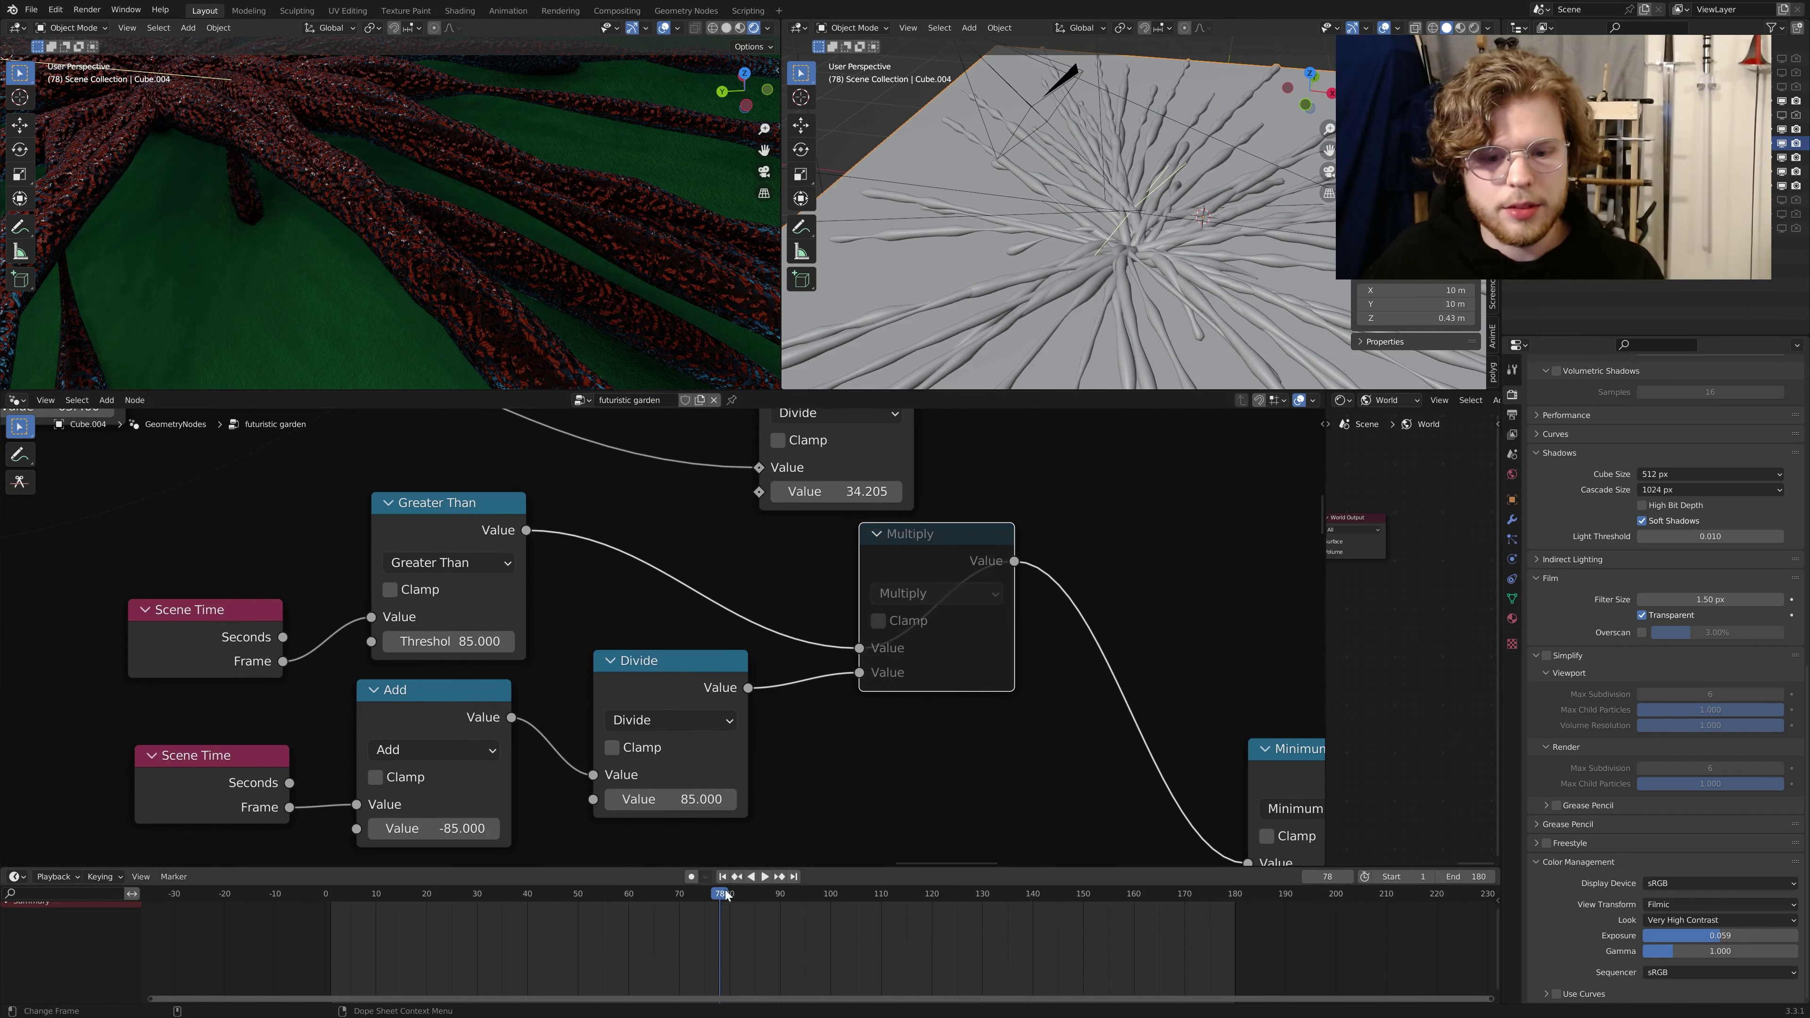
drag(726, 894, 830, 897)
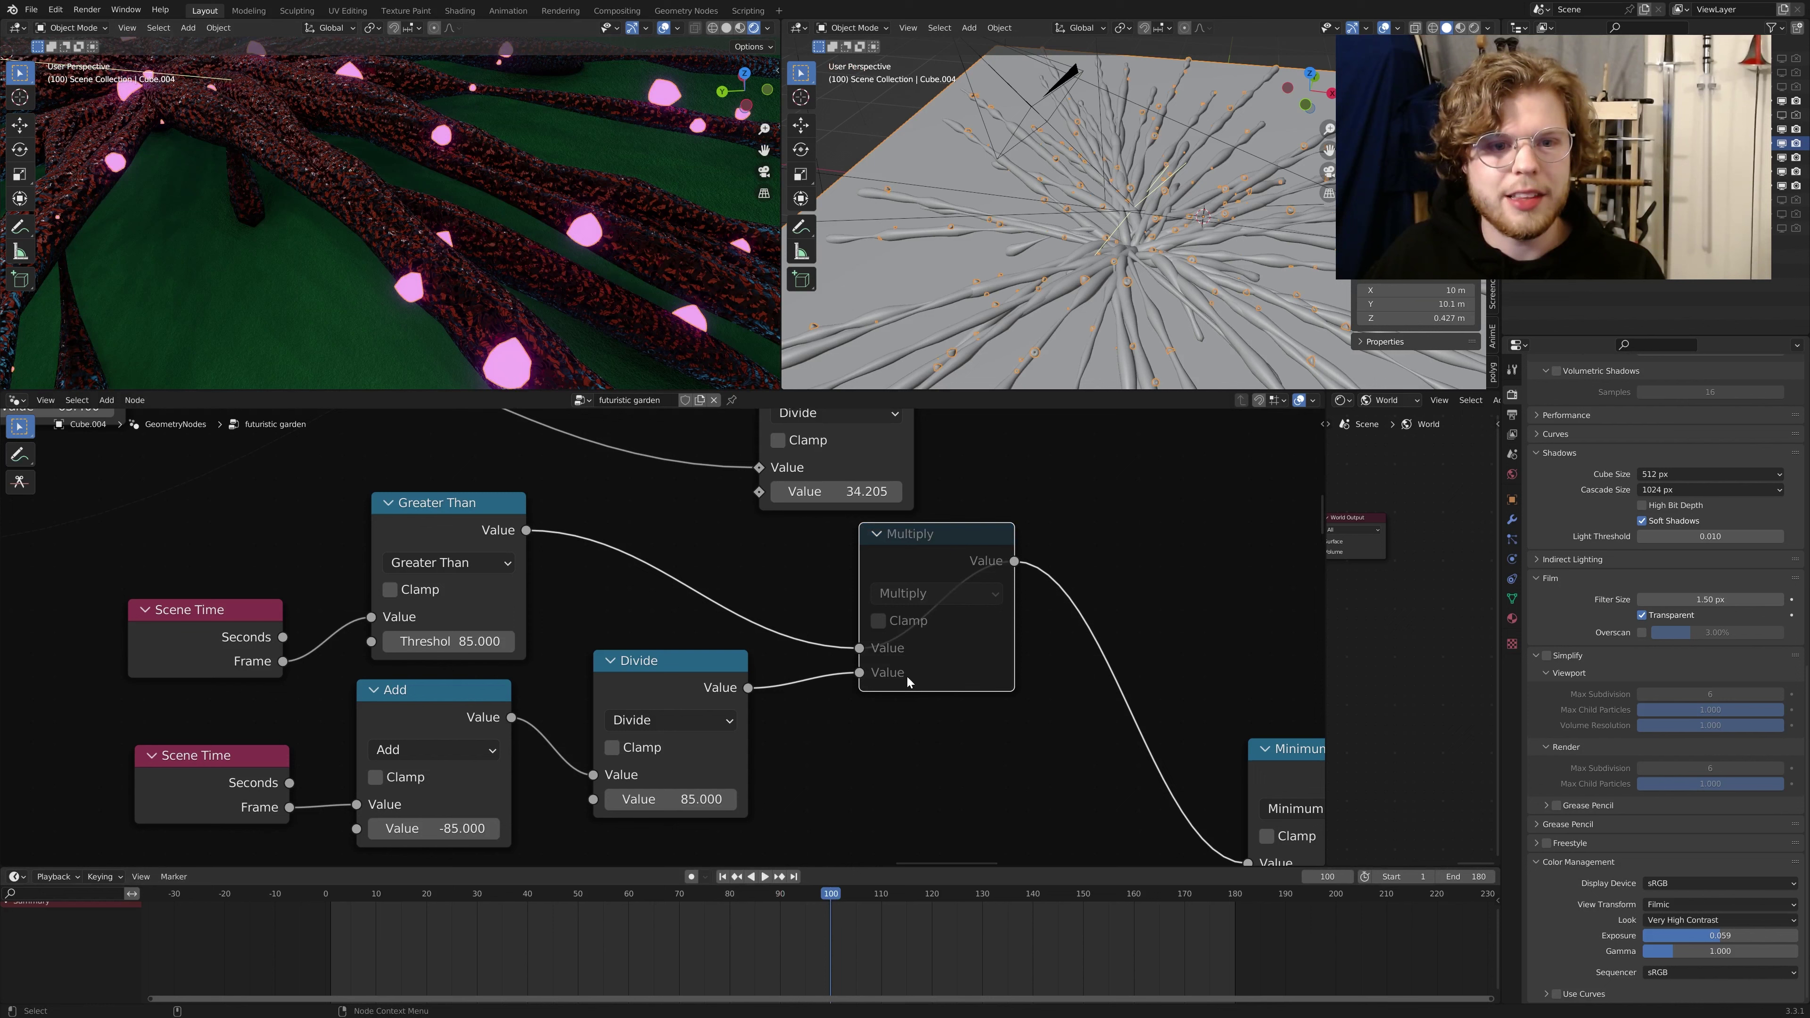
Step: Play the animation from the first frame with Multiply muted, stopping at frame 36
key(shift+Left)
key(space)
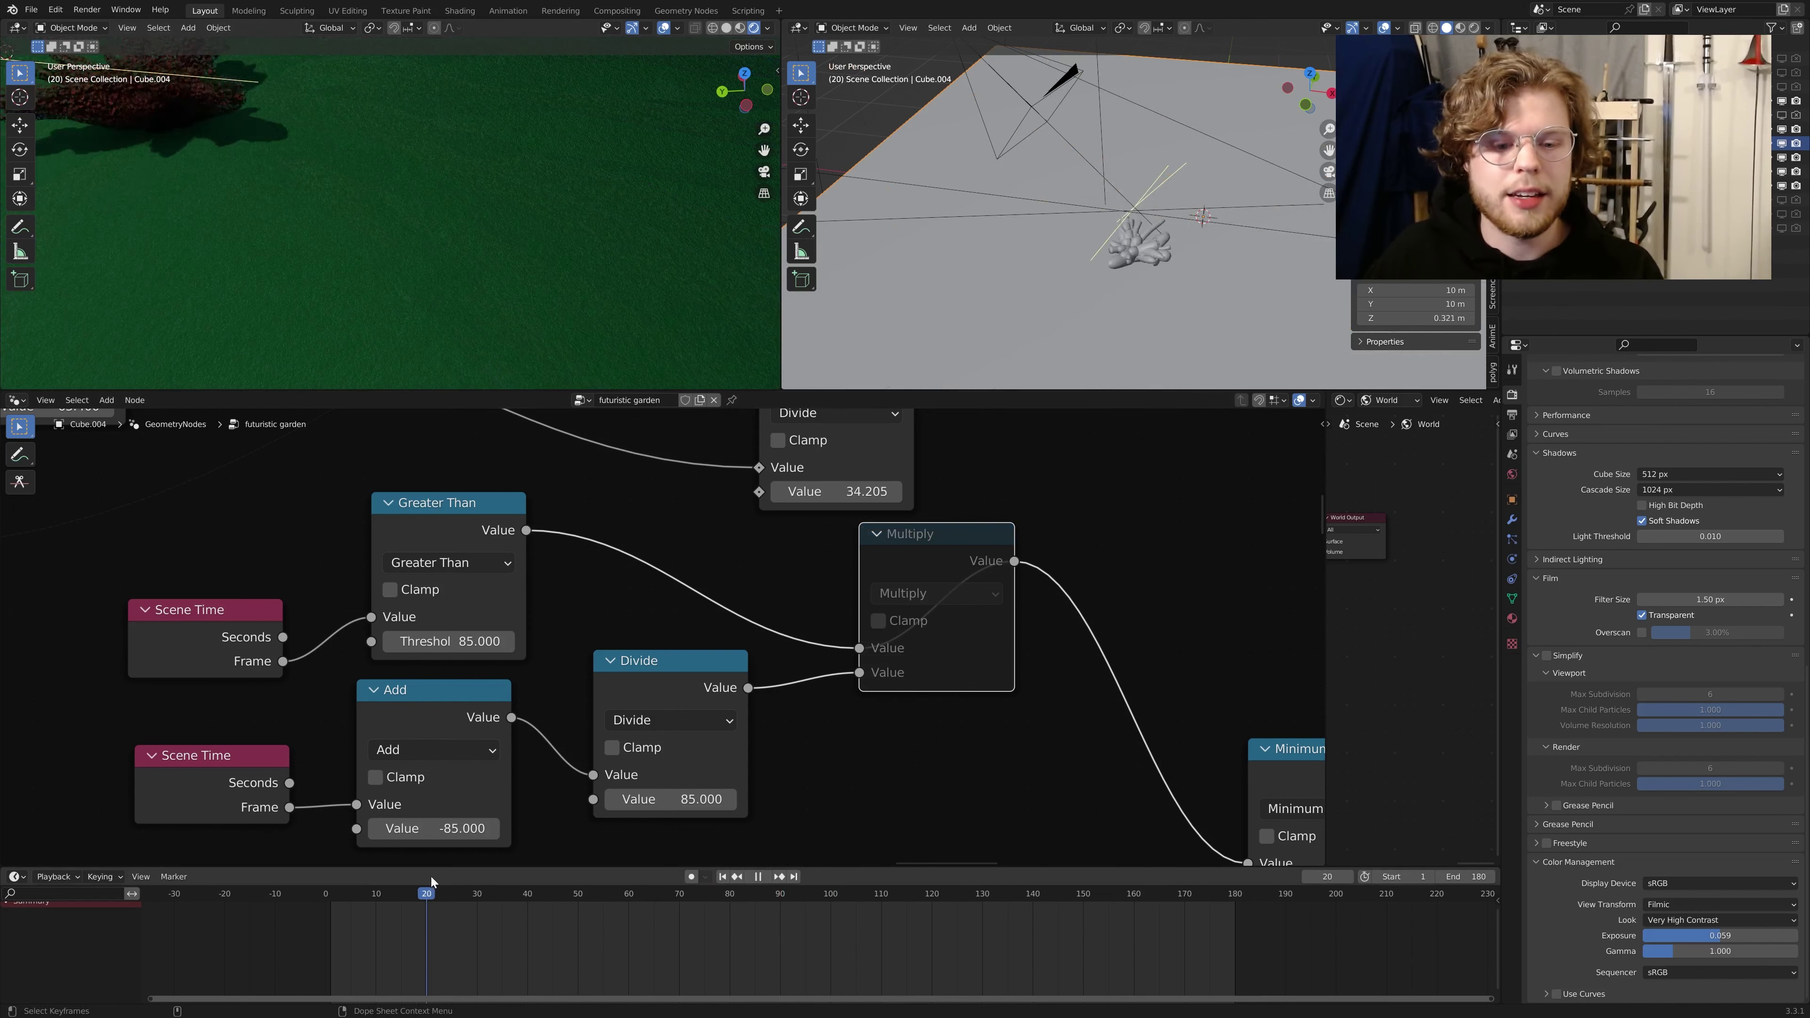
scroll(1000, 697, down, 2)
scroll(1000, 698, down, 3)
middle_drag(1001, 697, 647, 677)
middle_drag(1004, 713, 585, 684)
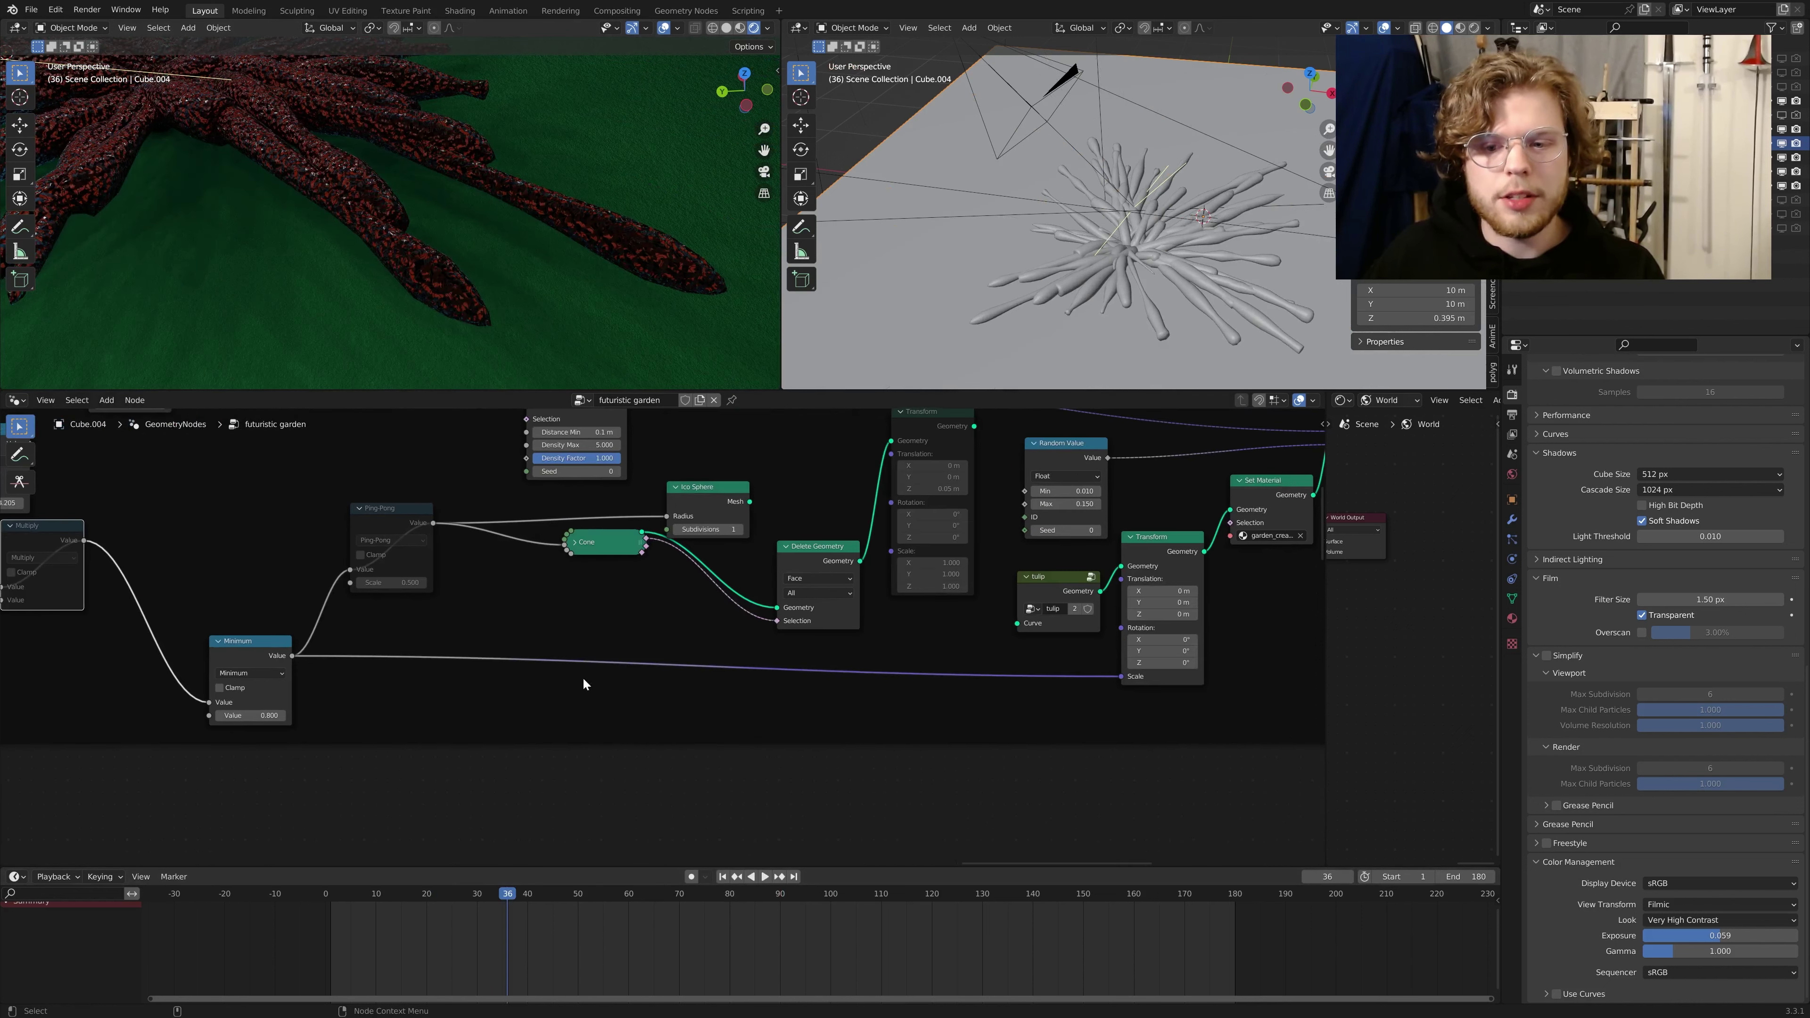
middle_drag(450, 618, 812, 634)
Step: Mute the Minimum node and scrub the timeline to frame 86
scroll(812, 635, up, 6)
middle_drag(502, 712, 891, 700)
click(889, 669)
key(m)
middle_drag(588, 674, 797, 794)
scroll(844, 770, down, 4)
drag(508, 892, 759, 924)
scroll(862, 744, down, 3)
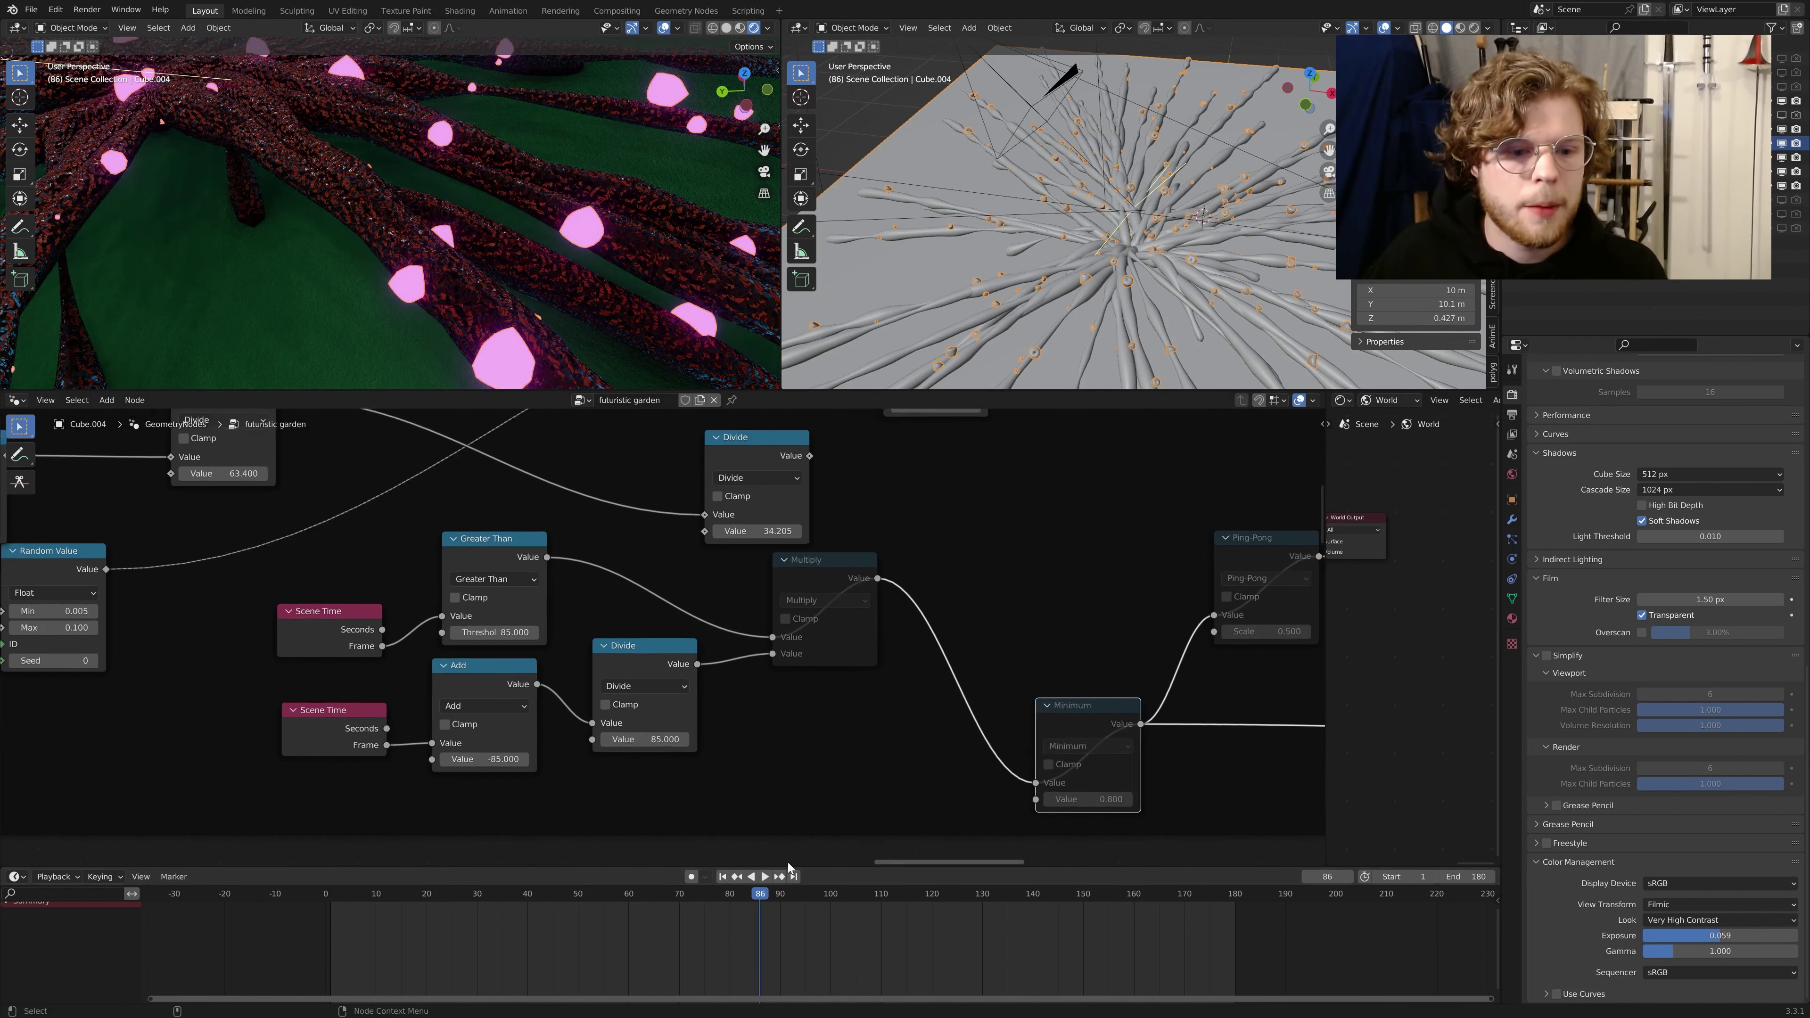
Step: Examine the node chain from the Scene Time nodes through Minimum to the tulip's Transform scale, with the timeline at frame 90
scroll(840, 734, up, 2)
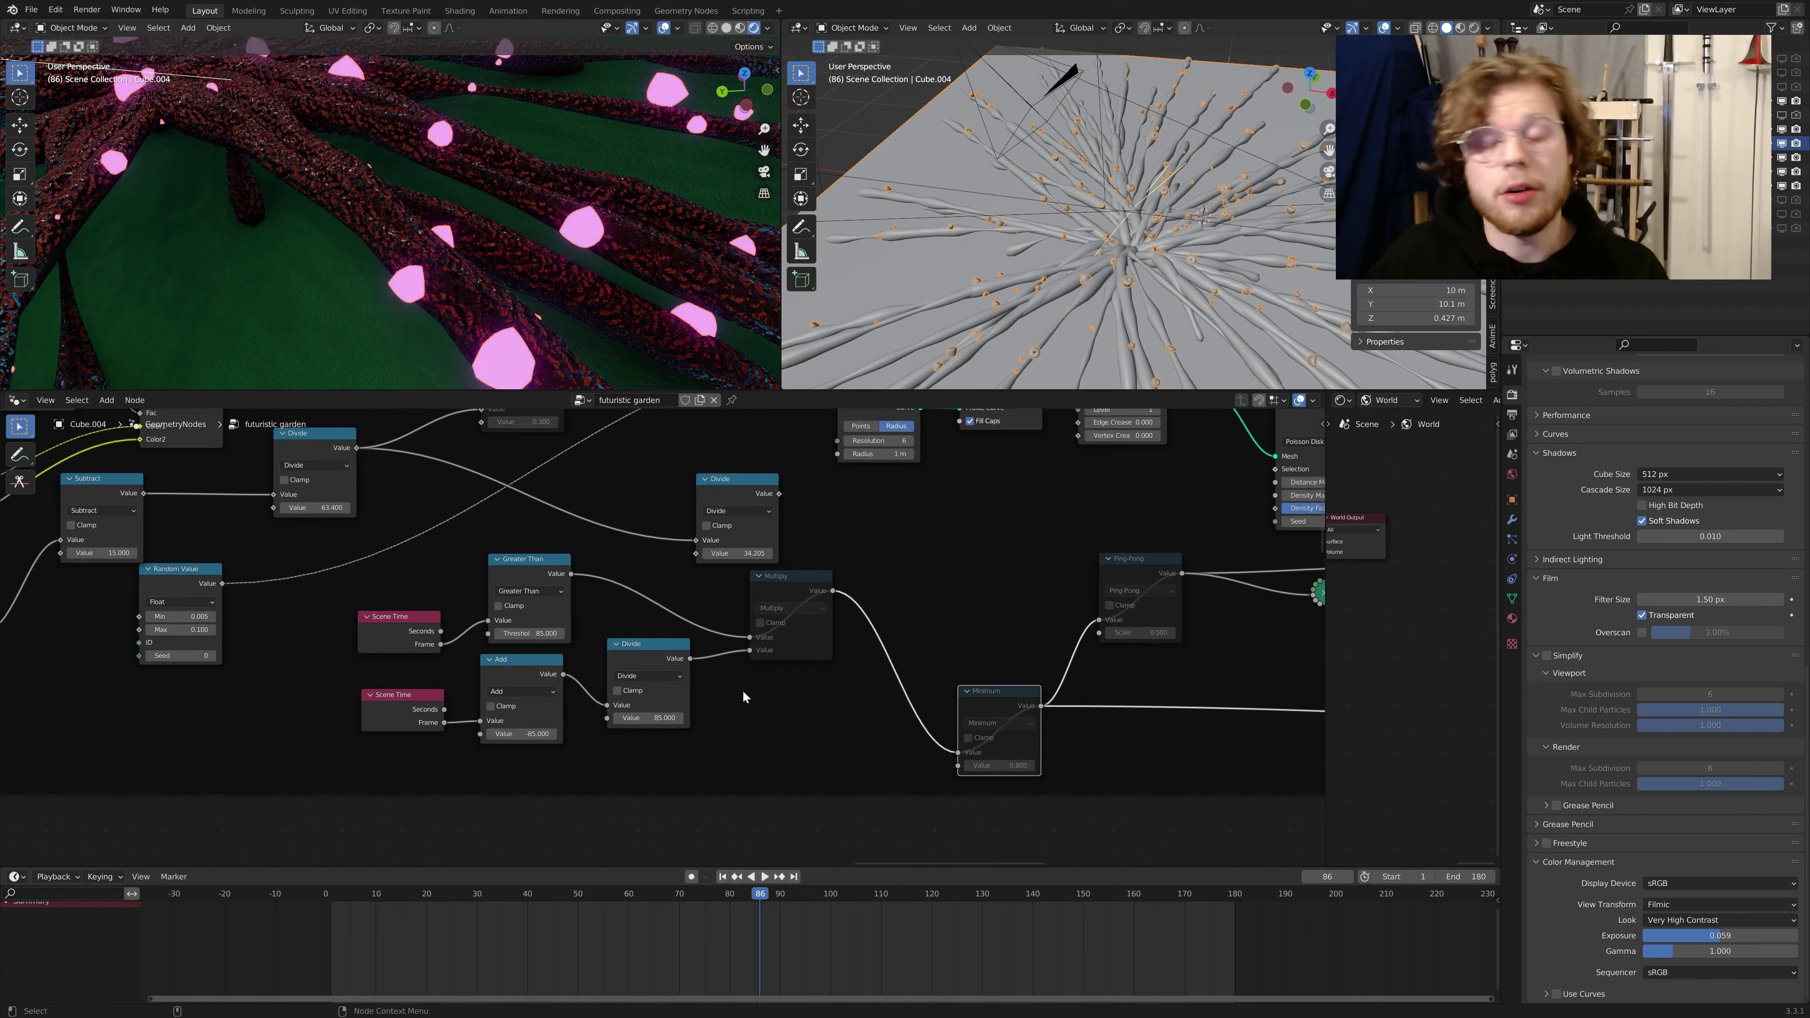
scroll(744, 697, down, 2)
middle_drag(1186, 698, 699, 689)
scroll(1083, 744, up, 2)
middle_drag(1084, 744, 1007, 736)
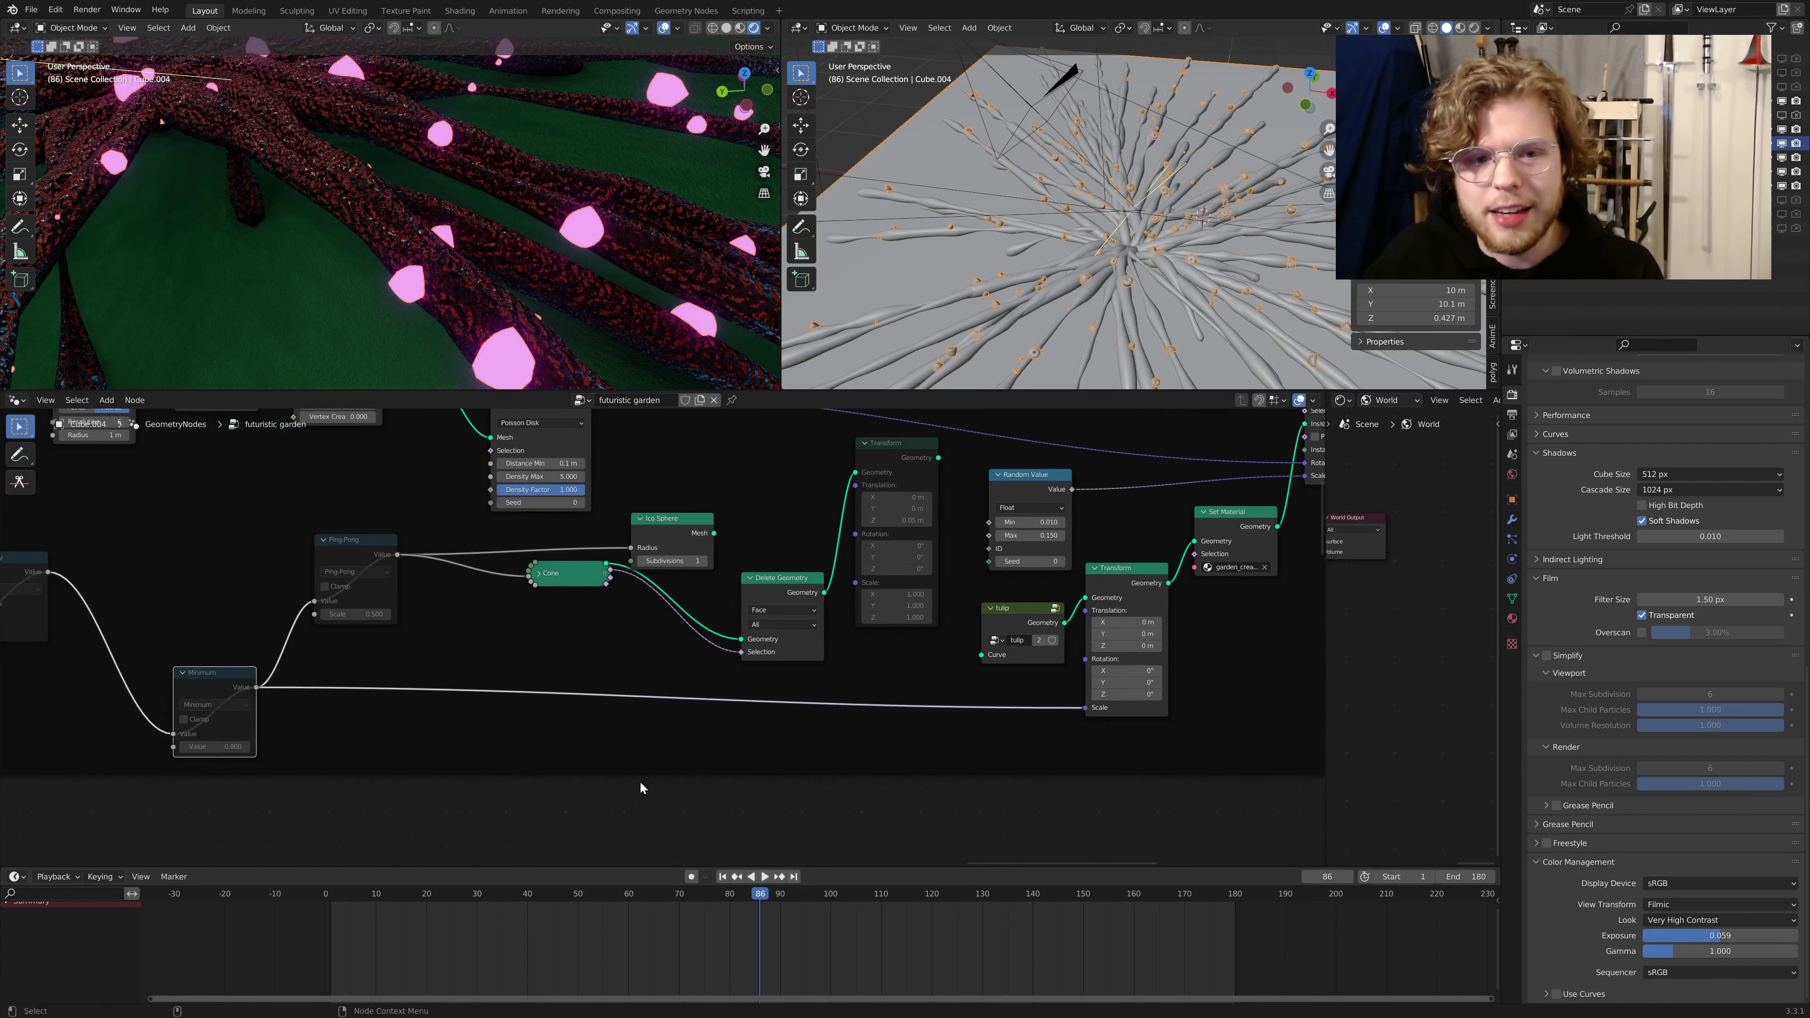
mouse_move(763, 899)
mouse_down()
mouse_move(841, 893)
mouse_move(707, 892)
mouse_move(780, 890)
mouse_up()
ctrl+scroll(642, 670, left, 7)
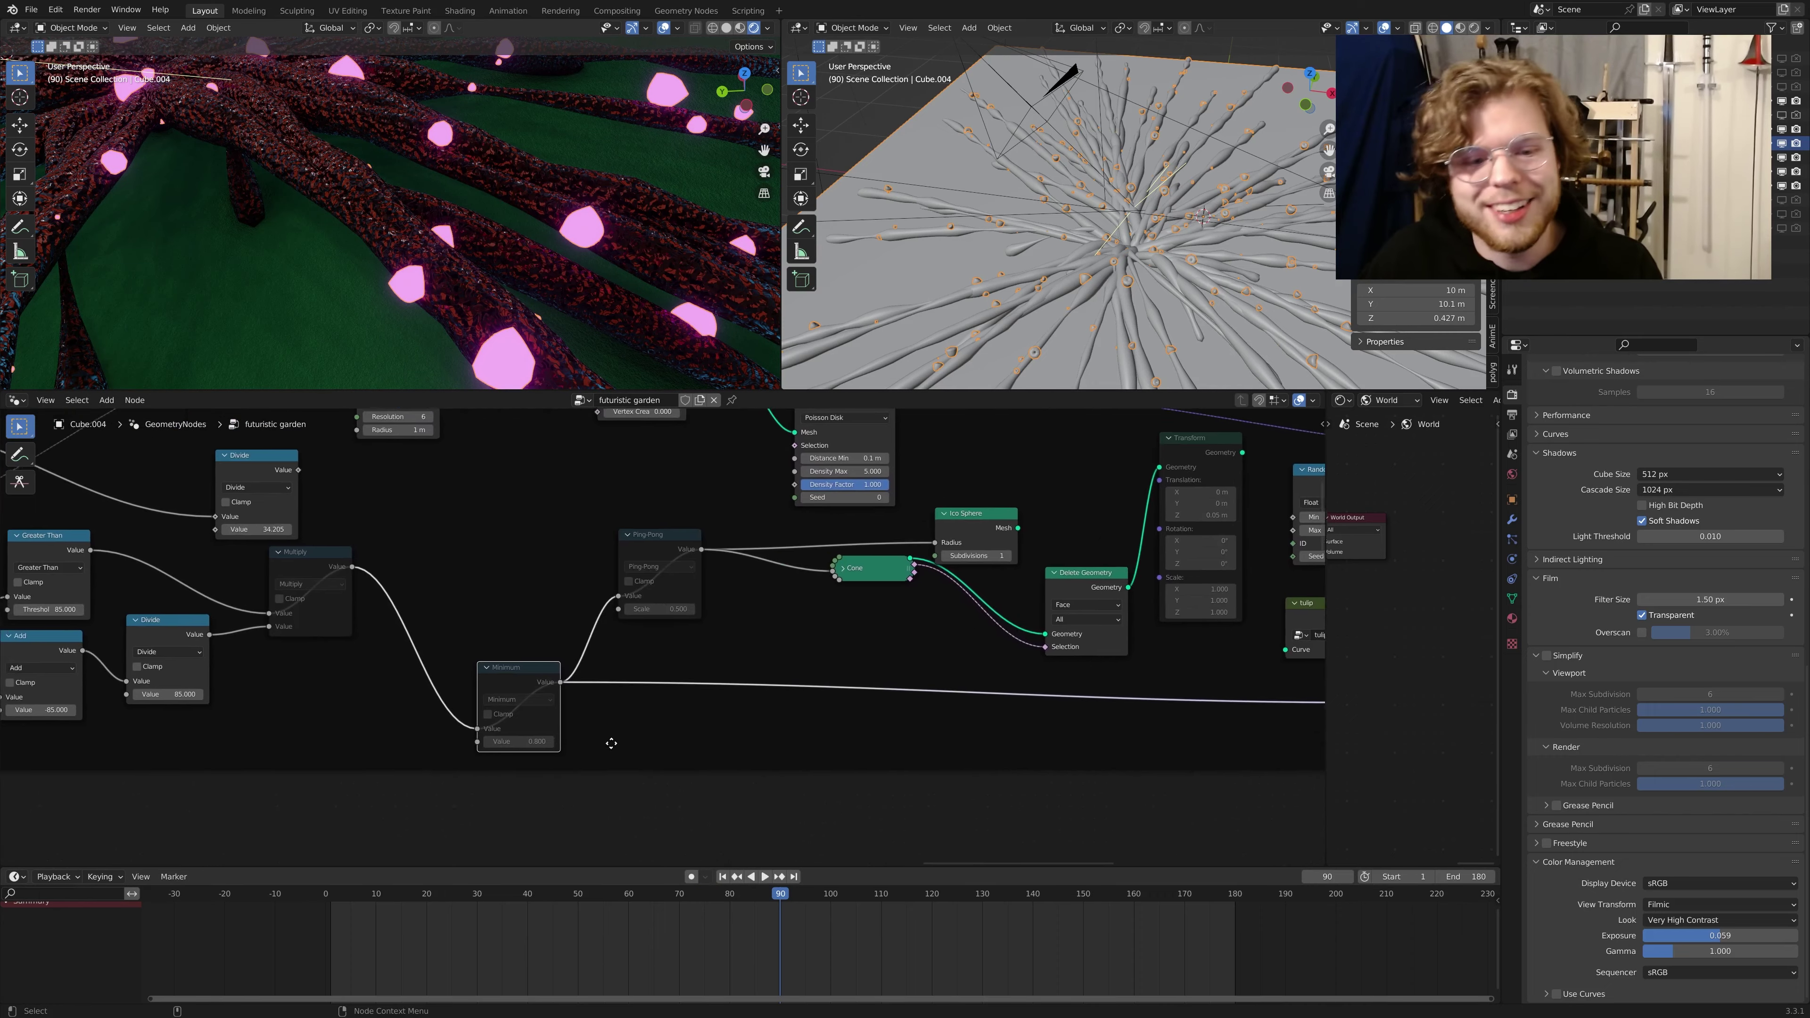
scroll(665, 705, up, 1)
scroll(641, 685, down, 5)
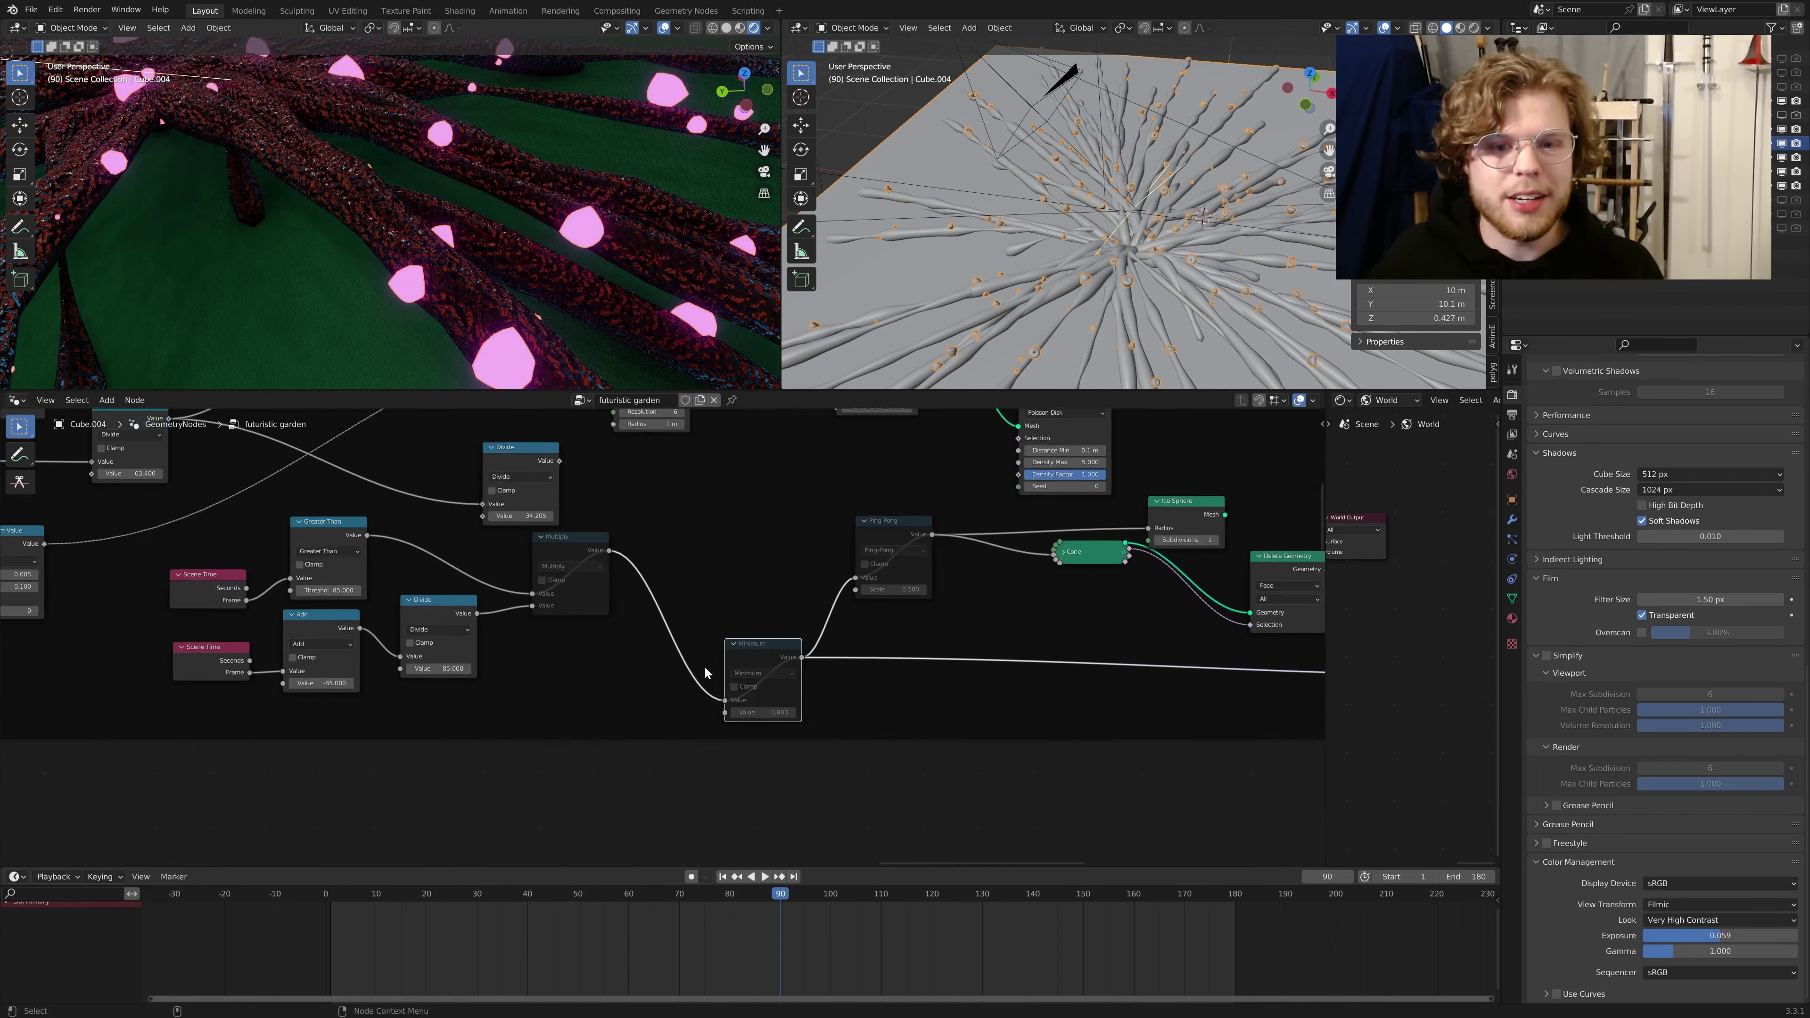
middle_drag(1014, 645, 651, 652)
scroll(998, 706, up, 5)
scroll(1268, 754, down, 5)
middle_drag(865, 709, 1160, 711)
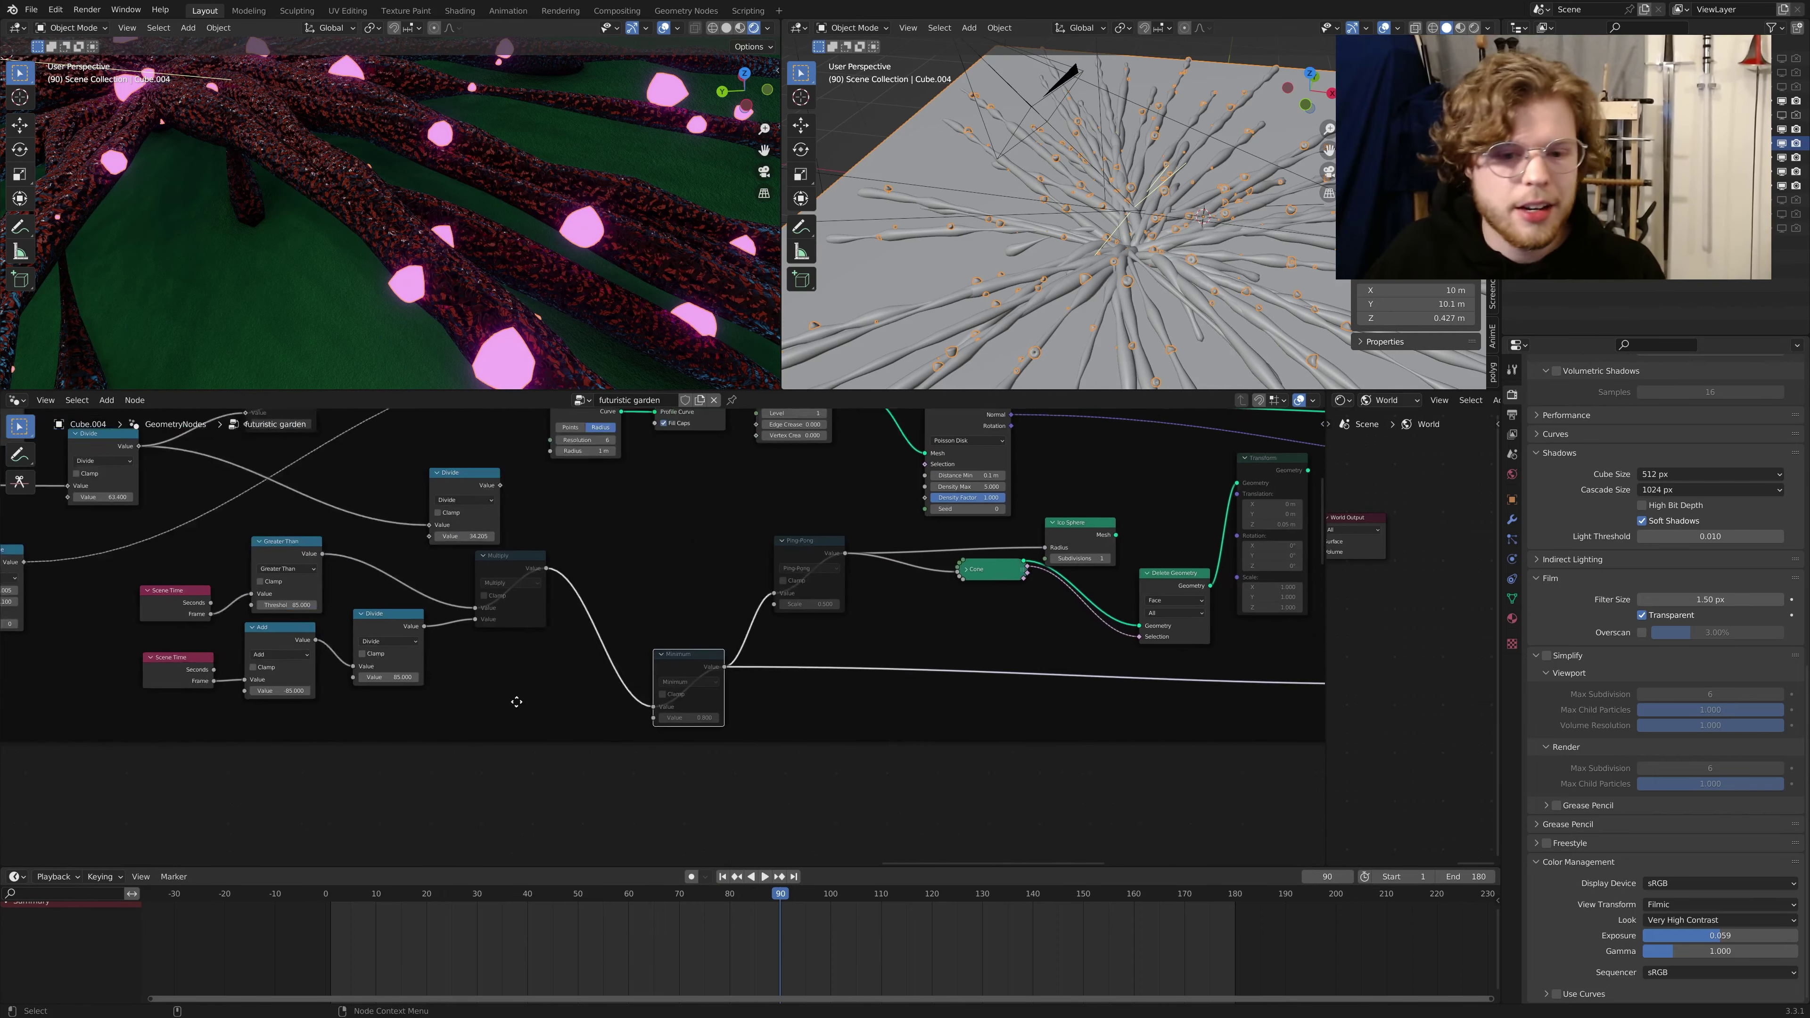
scroll(745, 698, up, 6)
middle_drag(513, 700, 809, 708)
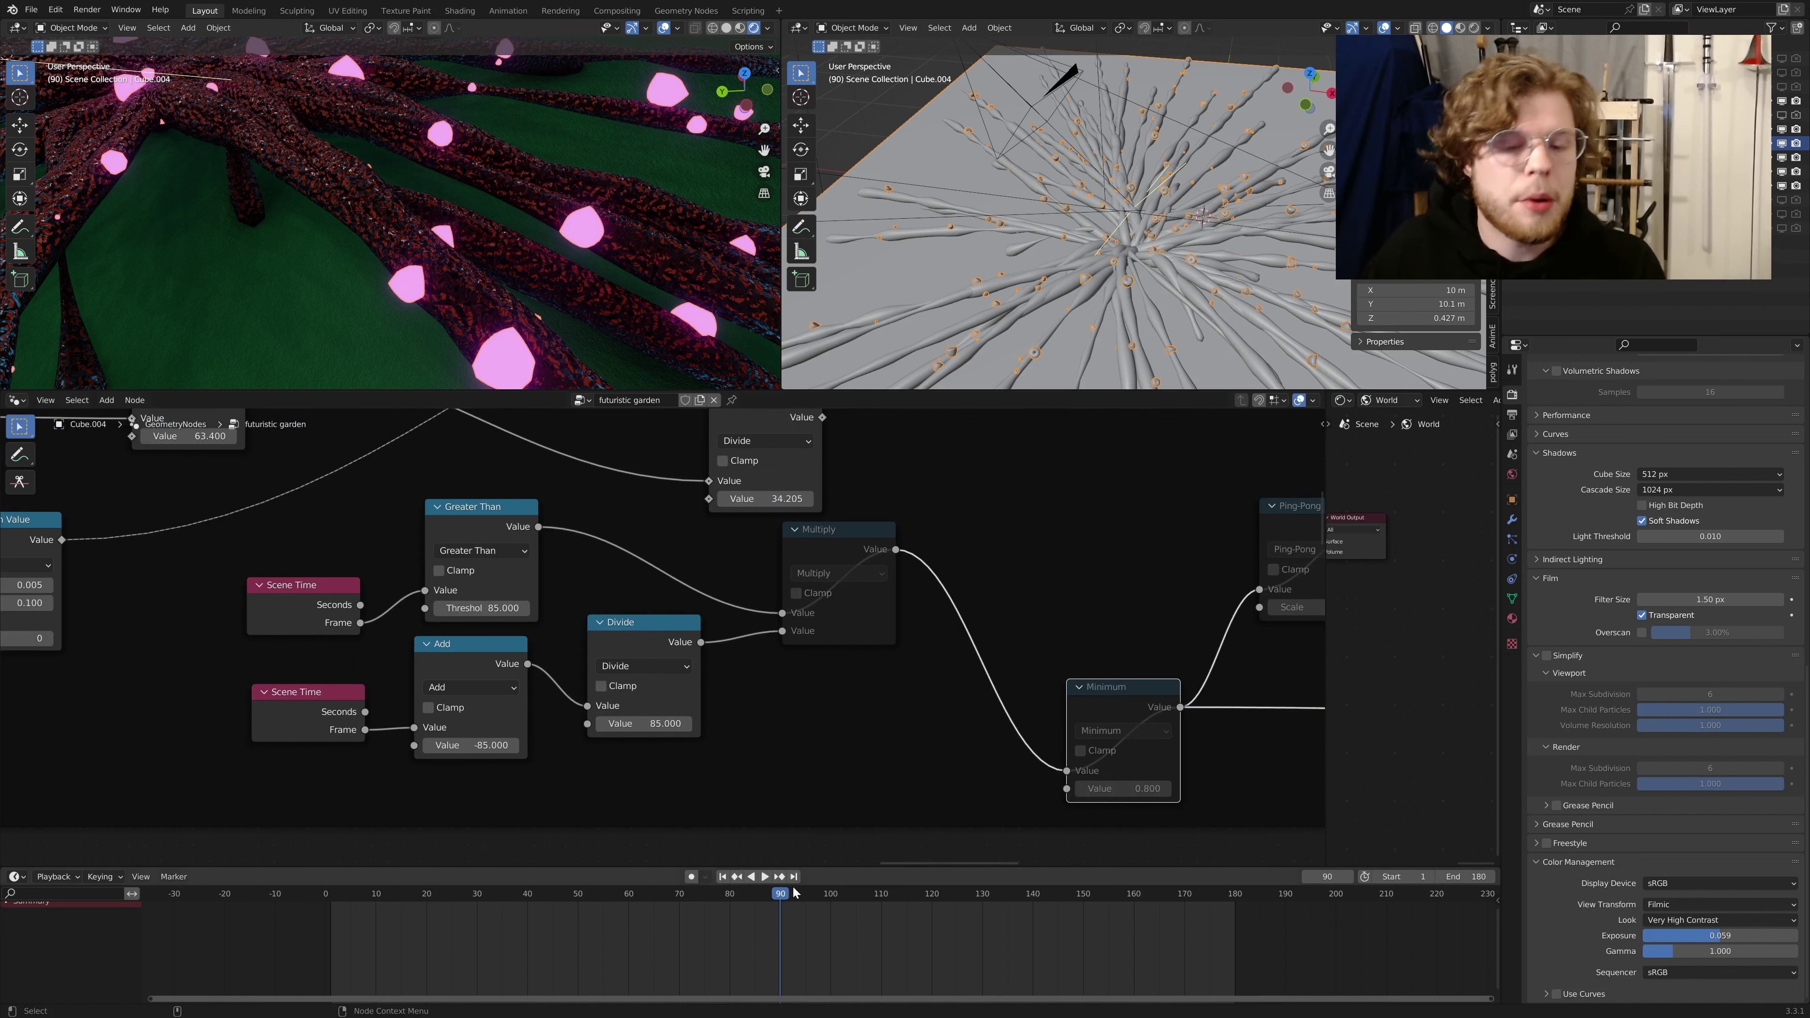
Step: Play the animation to frame 109, then unmute the Multiply node and scrub to frame 140 to compare the flowers
key(space)
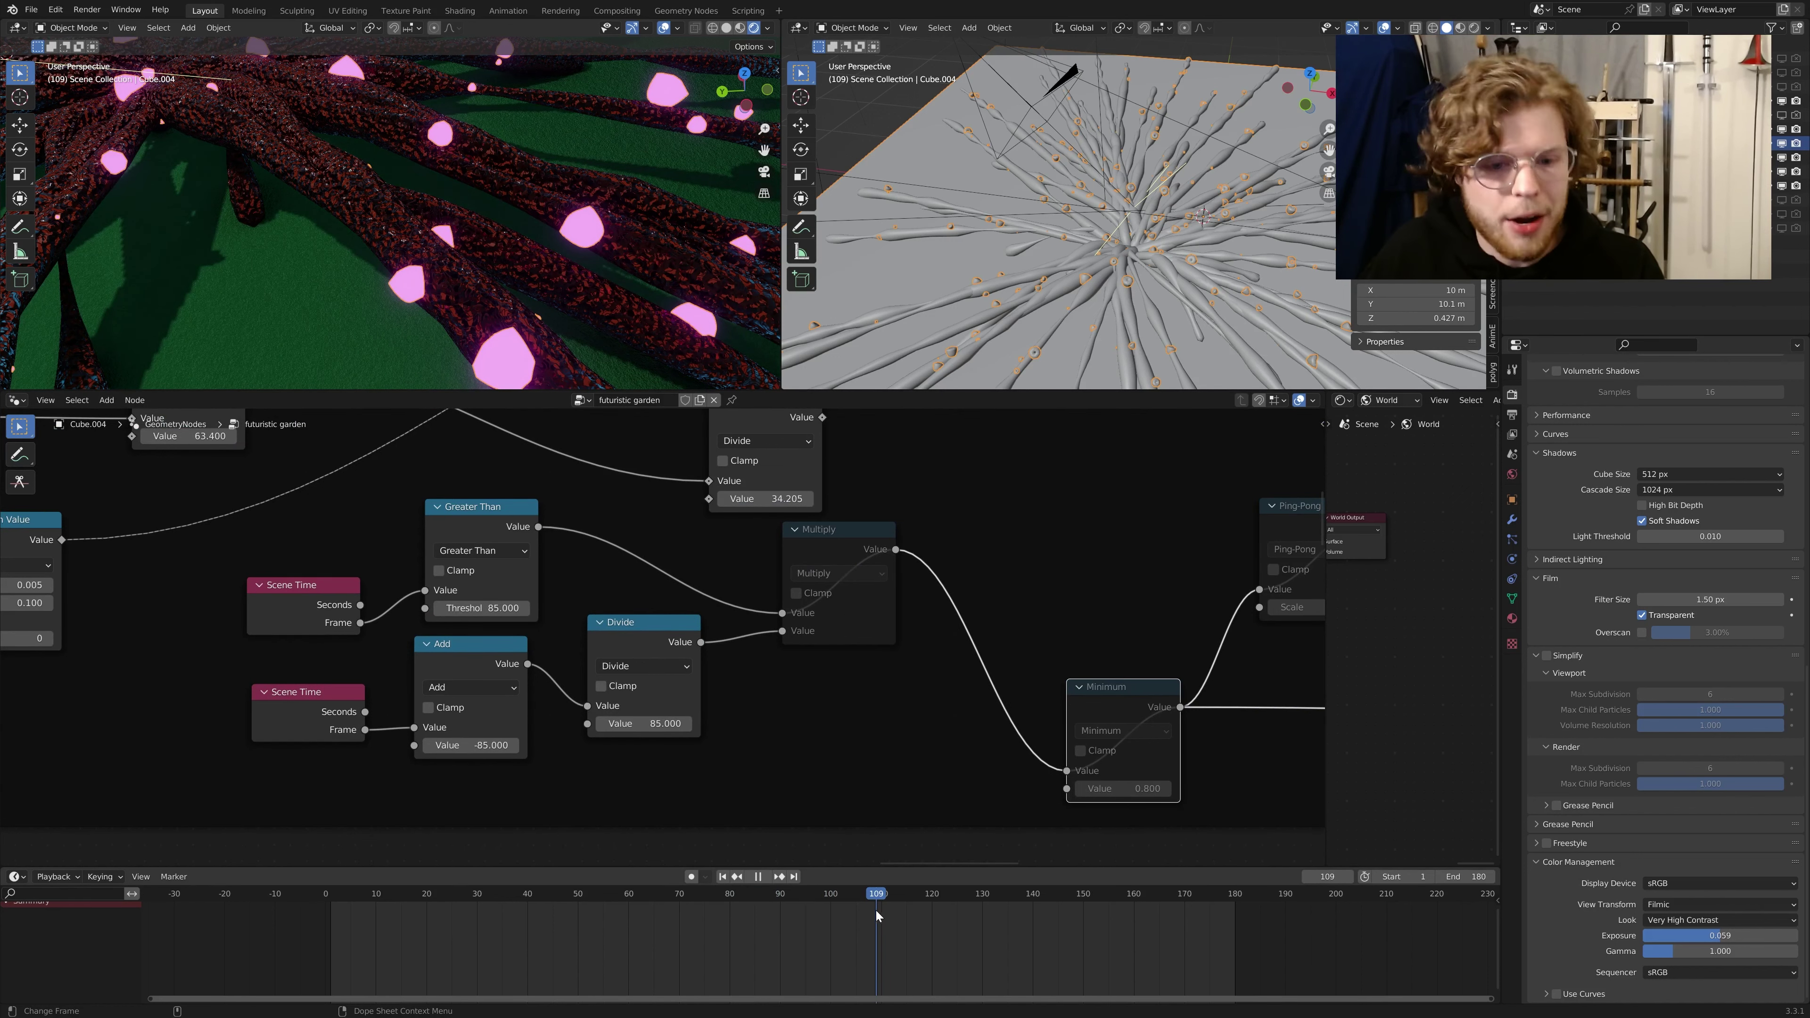
key(space)
click(862, 551)
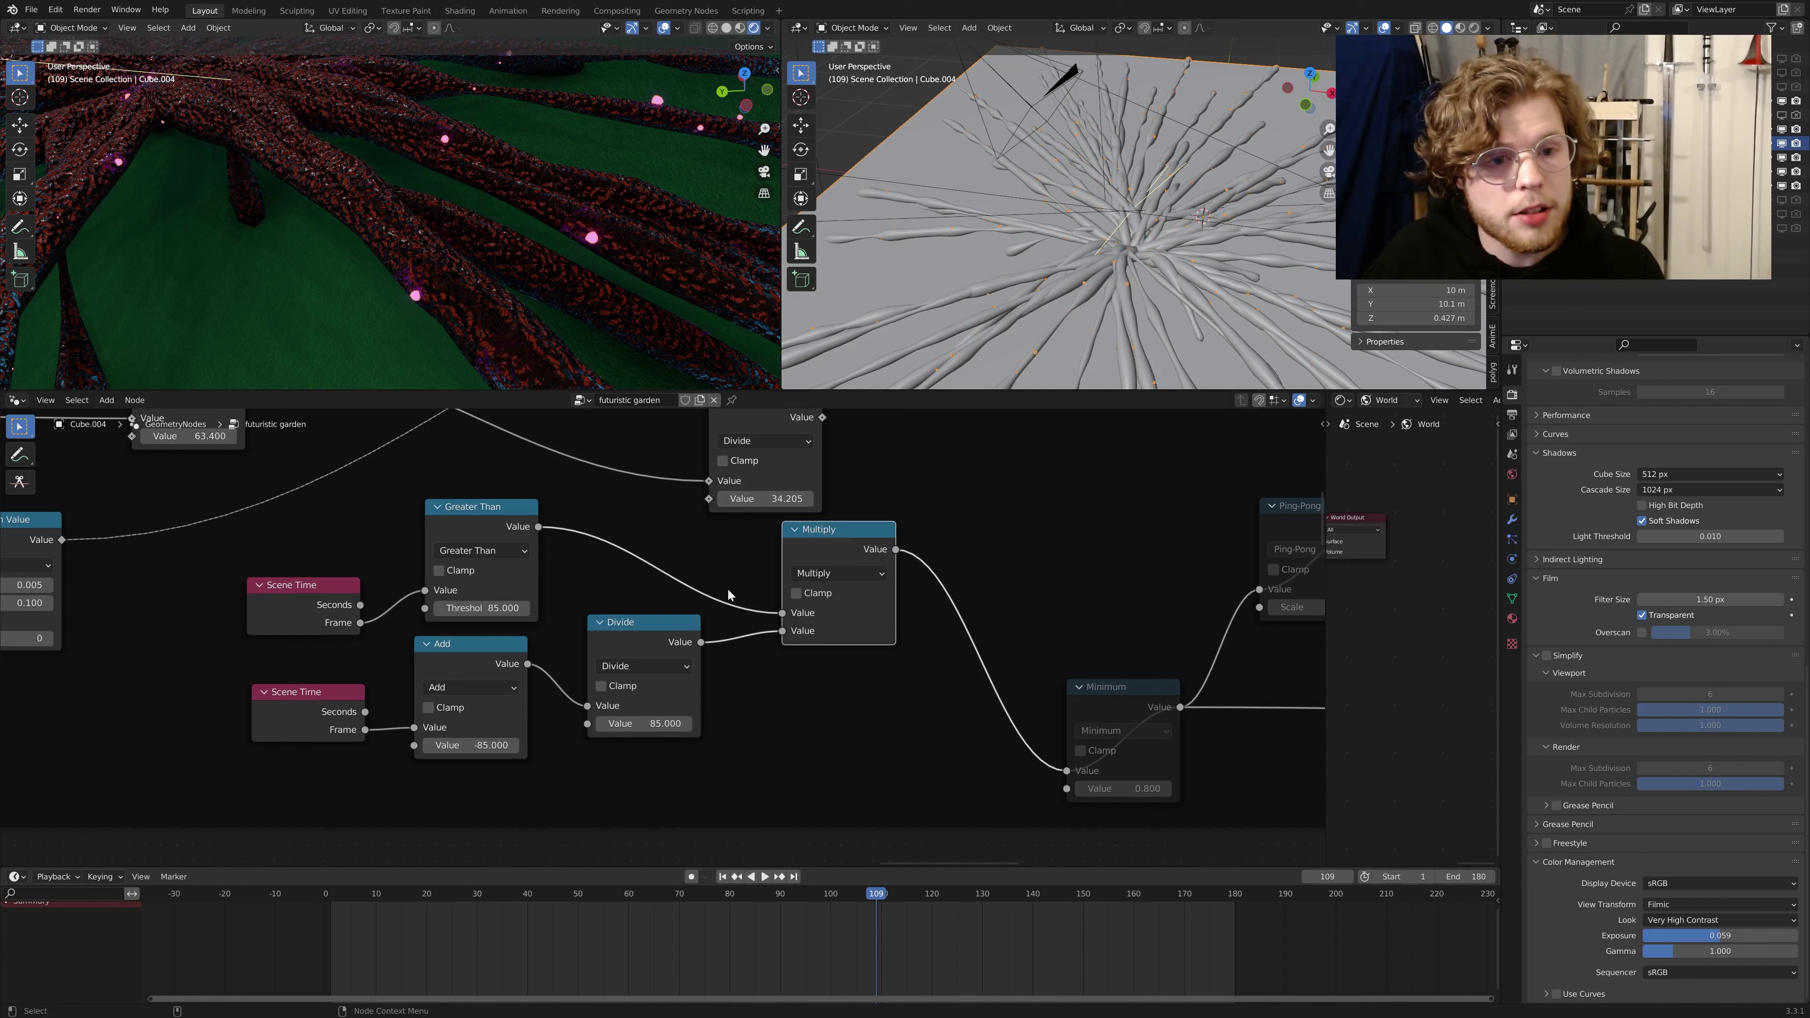
key(ctrl+shift+space)
drag(774, 898, 1032, 916)
Step: Nudge both Scene Time nodes slightly away from the Greater Than and Add nodes and adjust the Add node's position
middle_drag(893, 793, 1046, 798)
scroll(682, 697, up, 1)
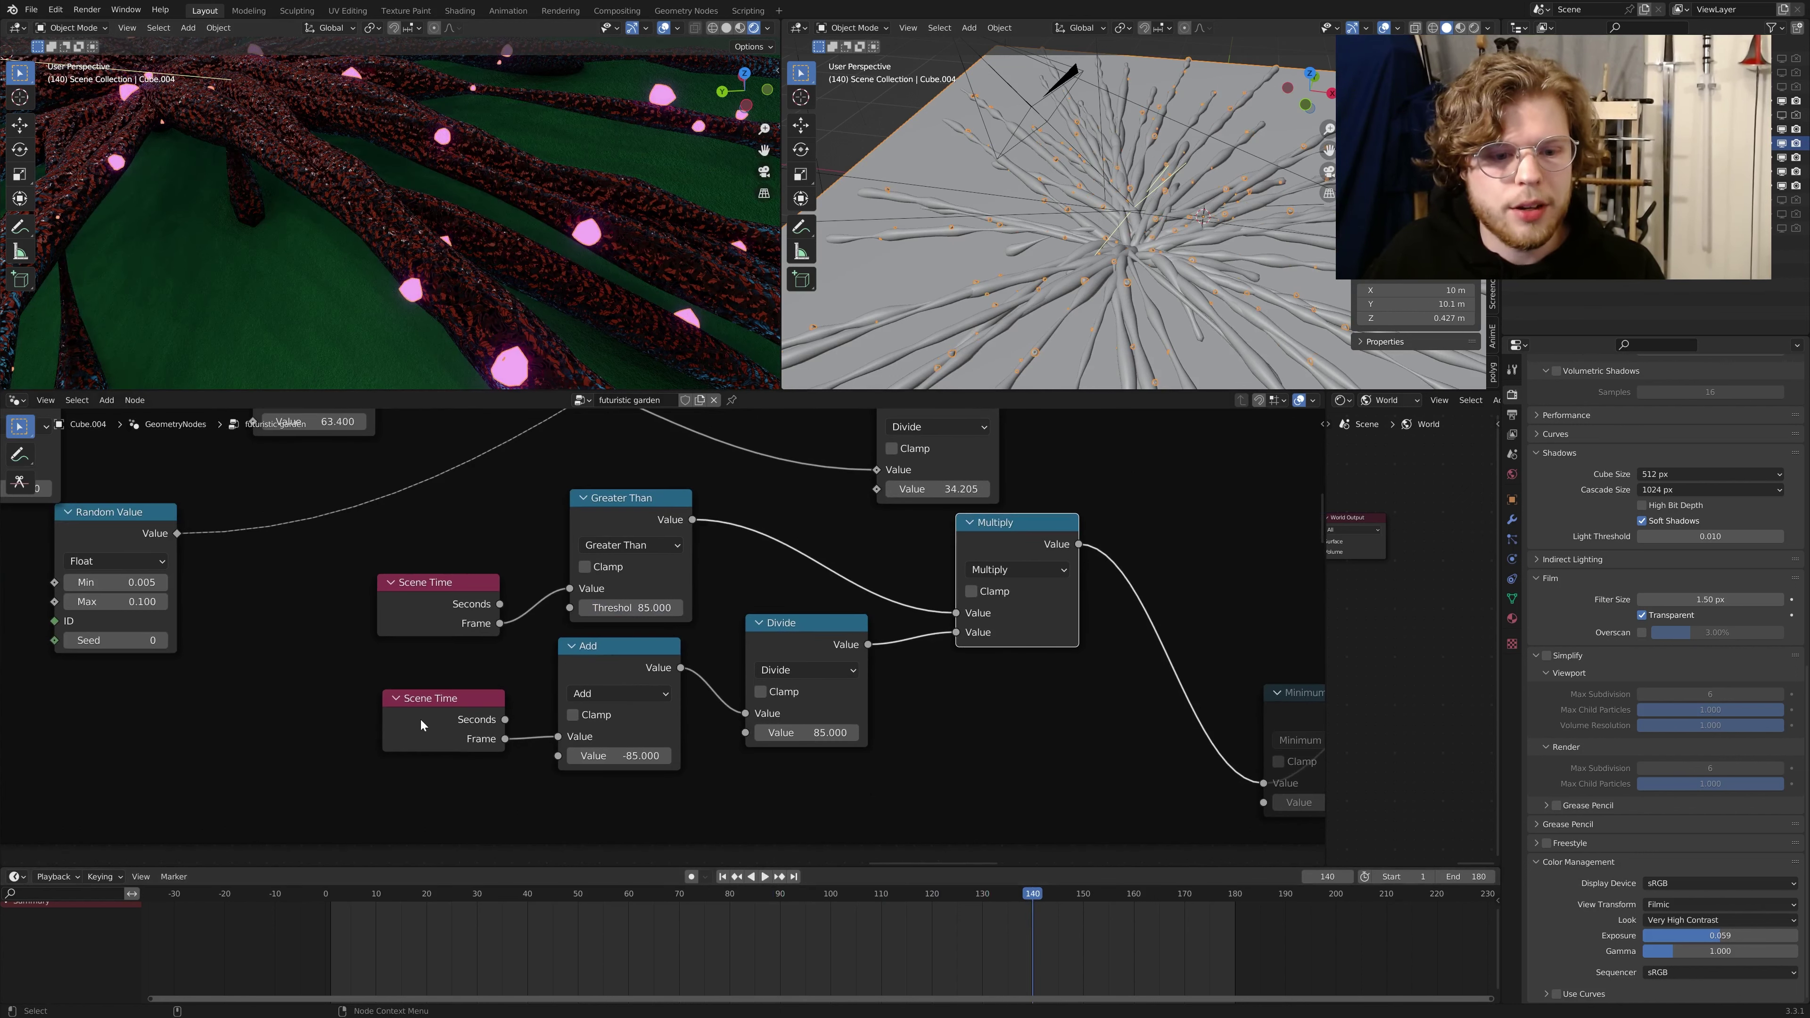
drag(430, 717, 416, 715)
drag(438, 601, 422, 601)
drag(439, 710, 425, 691)
scroll(506, 728, up, 3)
drag(603, 643, 609, 639)
middle_drag(672, 644, 615, 651)
Step: Mute the Add node, scrub from frame 70 to 133 to see the flowers without the offset, and unmute it
drag(1033, 896, 679, 887)
scroll(631, 674, up, 2)
middle_drag(811, 741, 798, 742)
scroll(638, 492, down, 2)
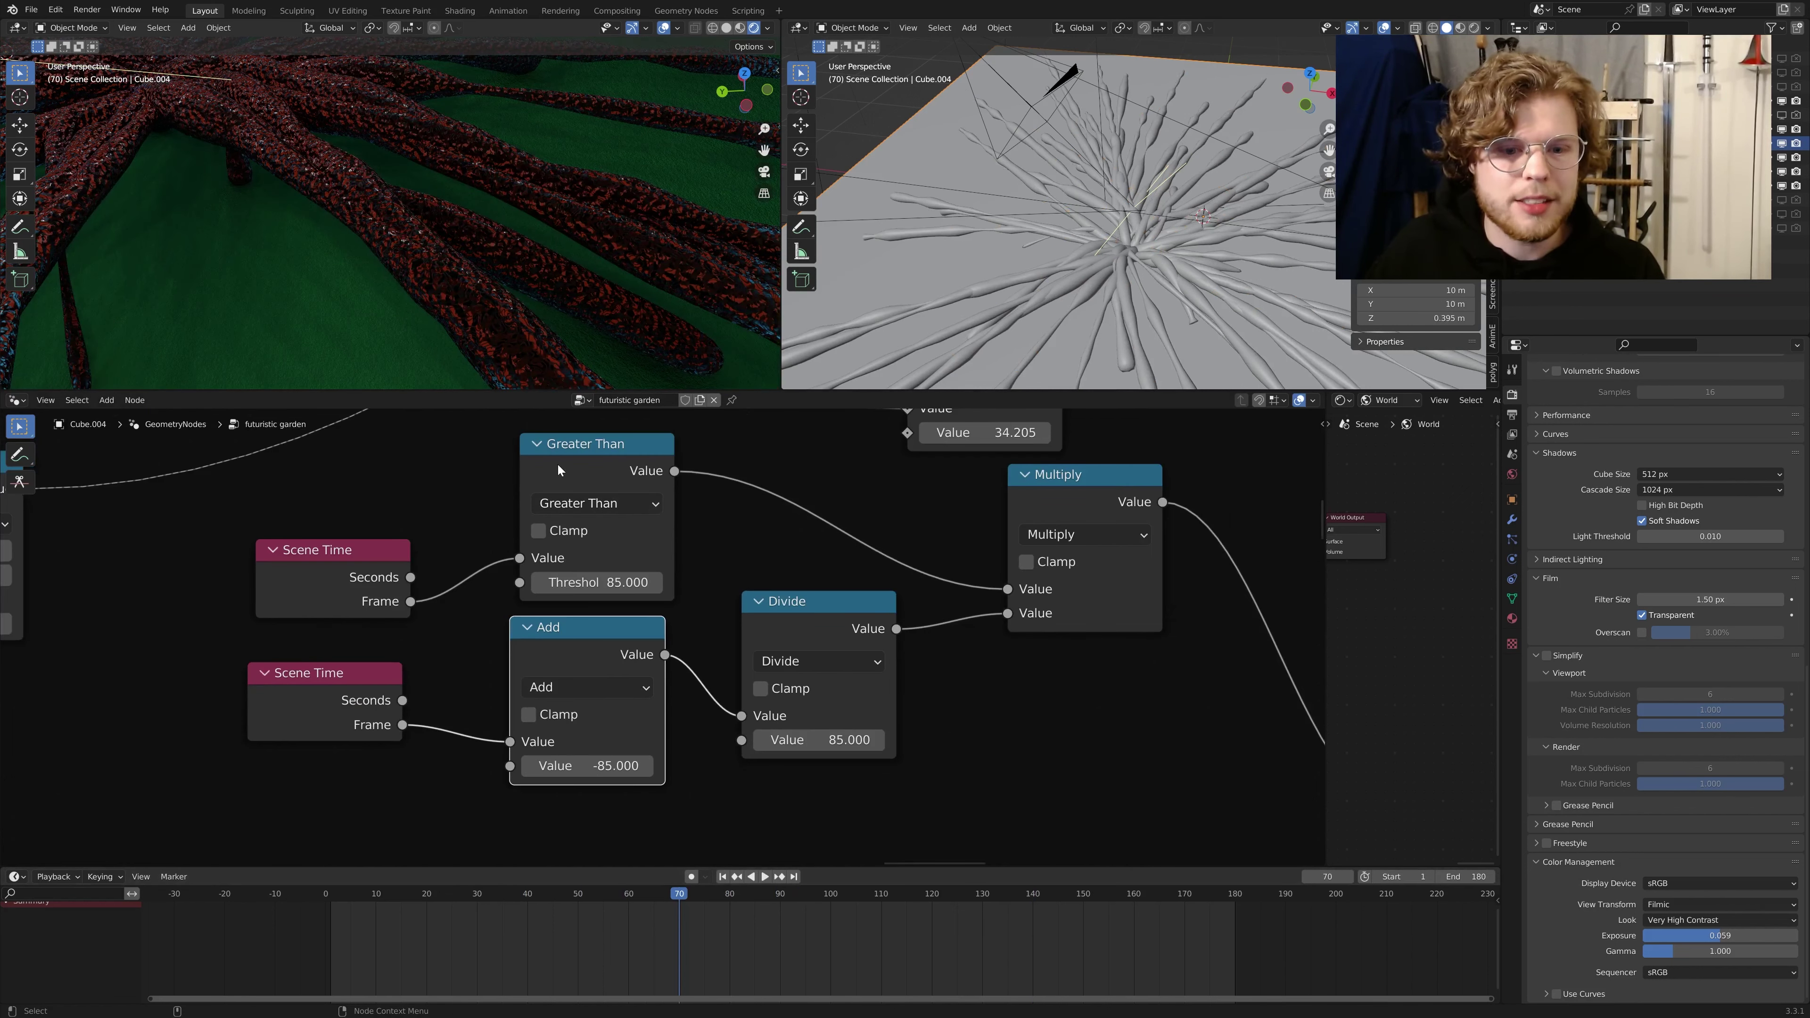
key(m)
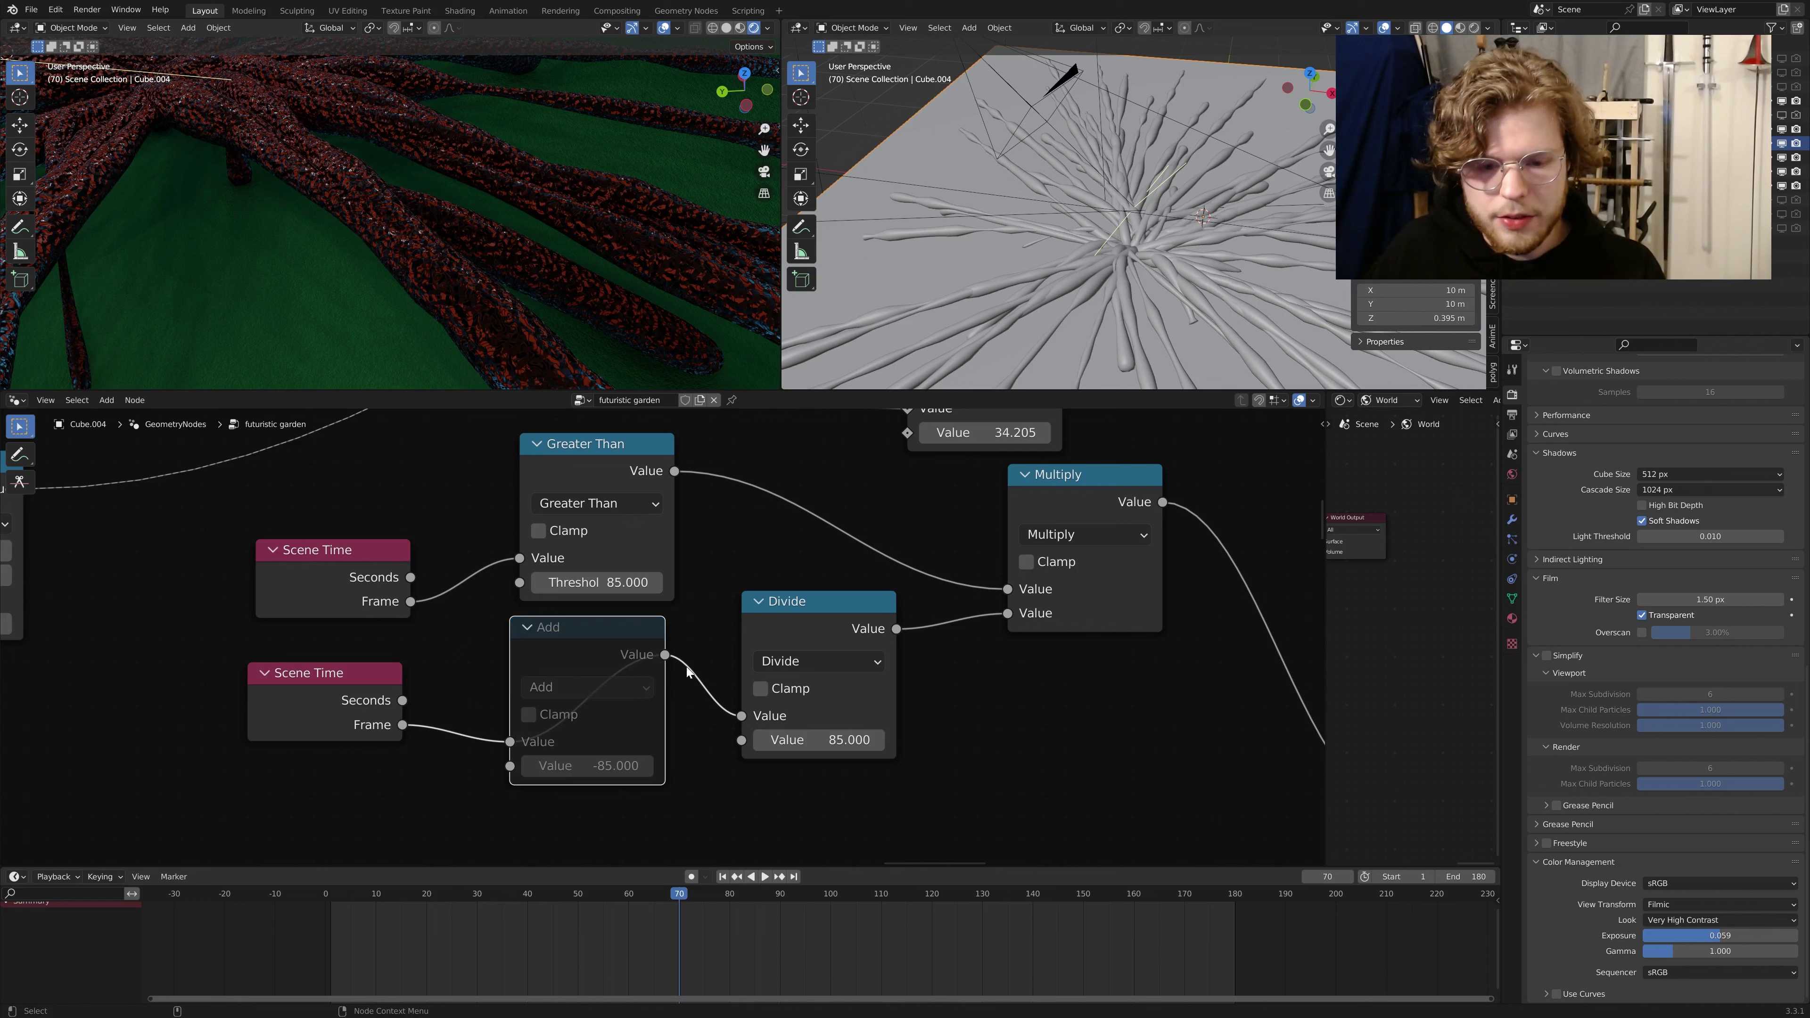
drag(681, 900, 998, 903)
middle_drag(1059, 668, 1005, 669)
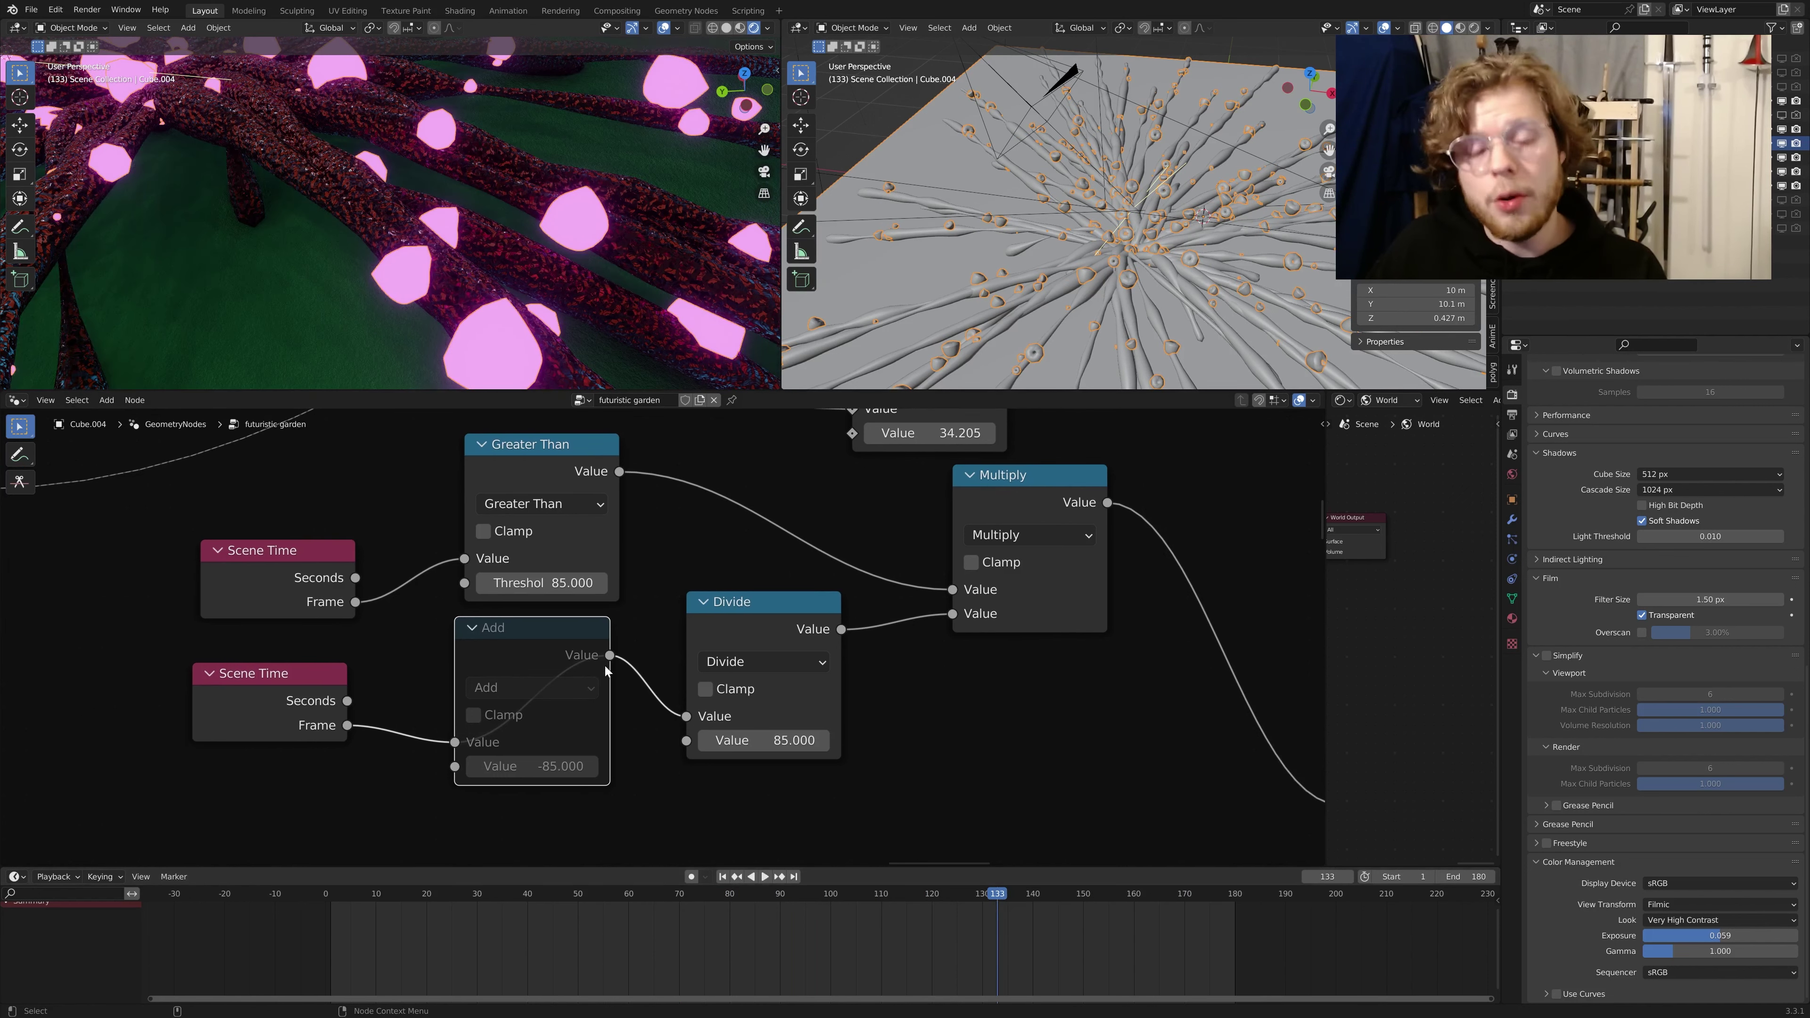
key(m)
Step: Mute the Divide node, scrub to frame 100 to see the unscaled flowers, and unmute it
click(754, 628)
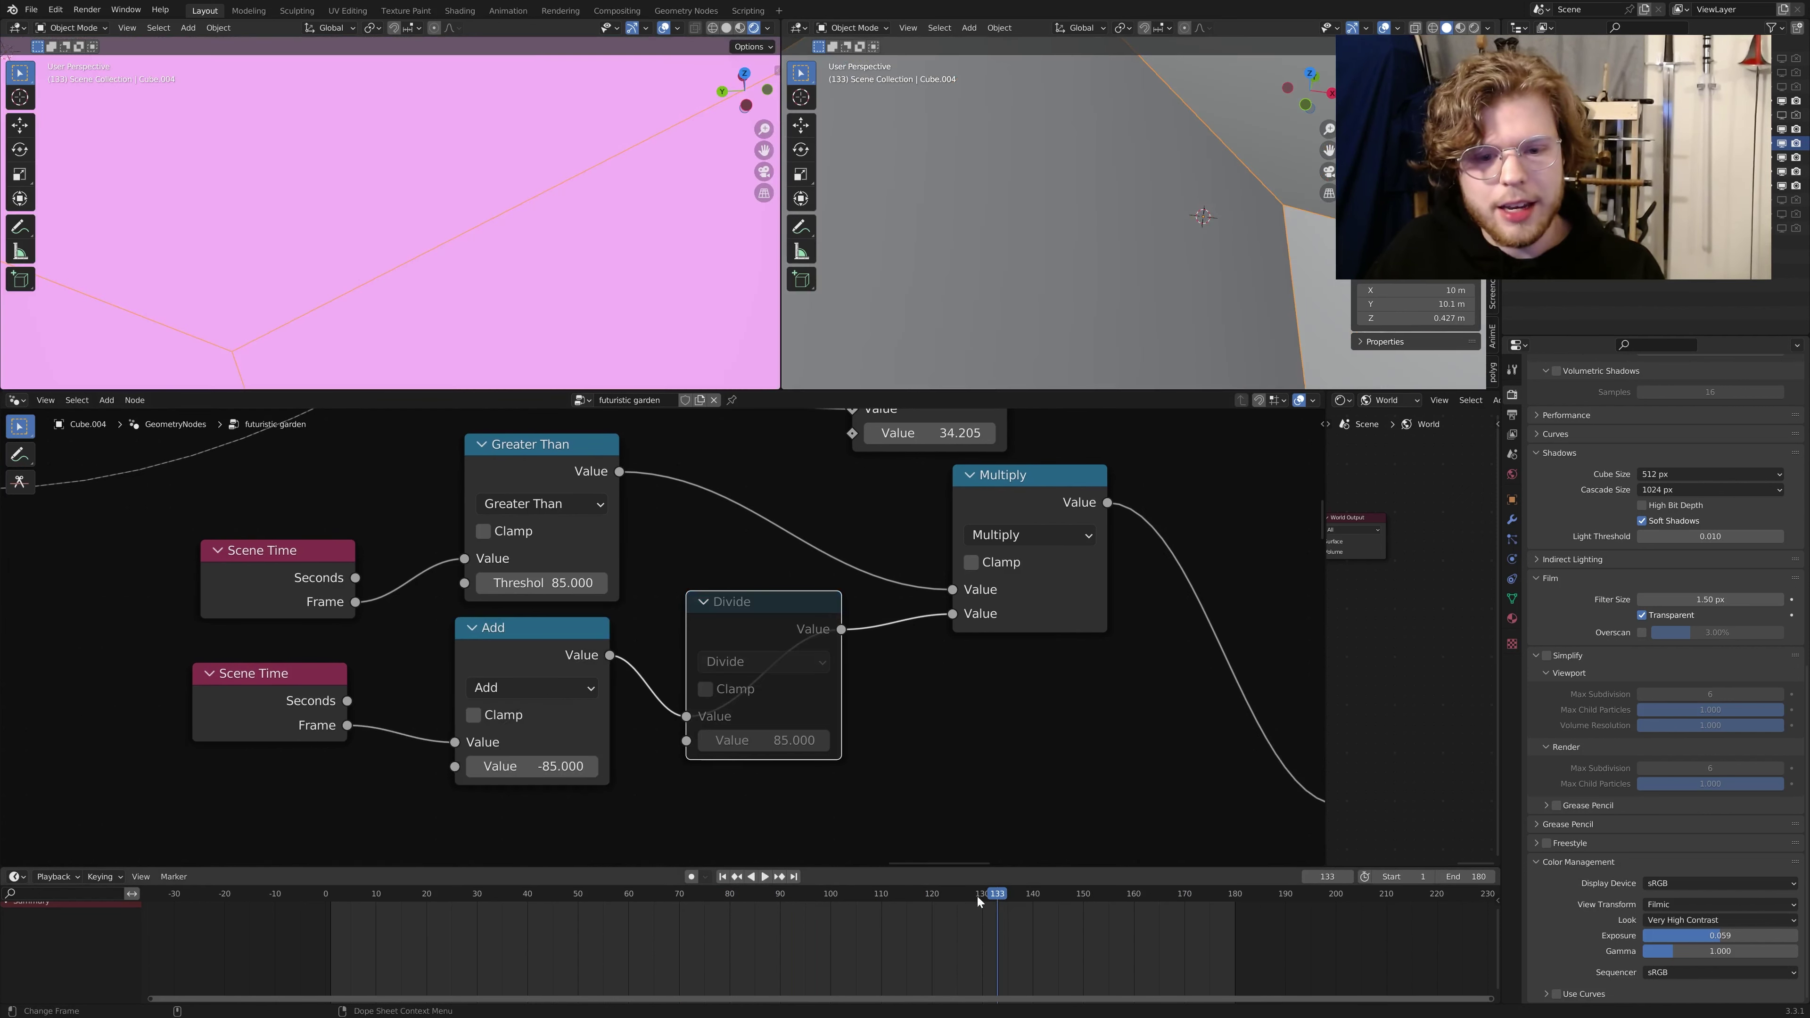
key(m)
key(shift+ctrl+space)
drag(949, 898, 830, 884)
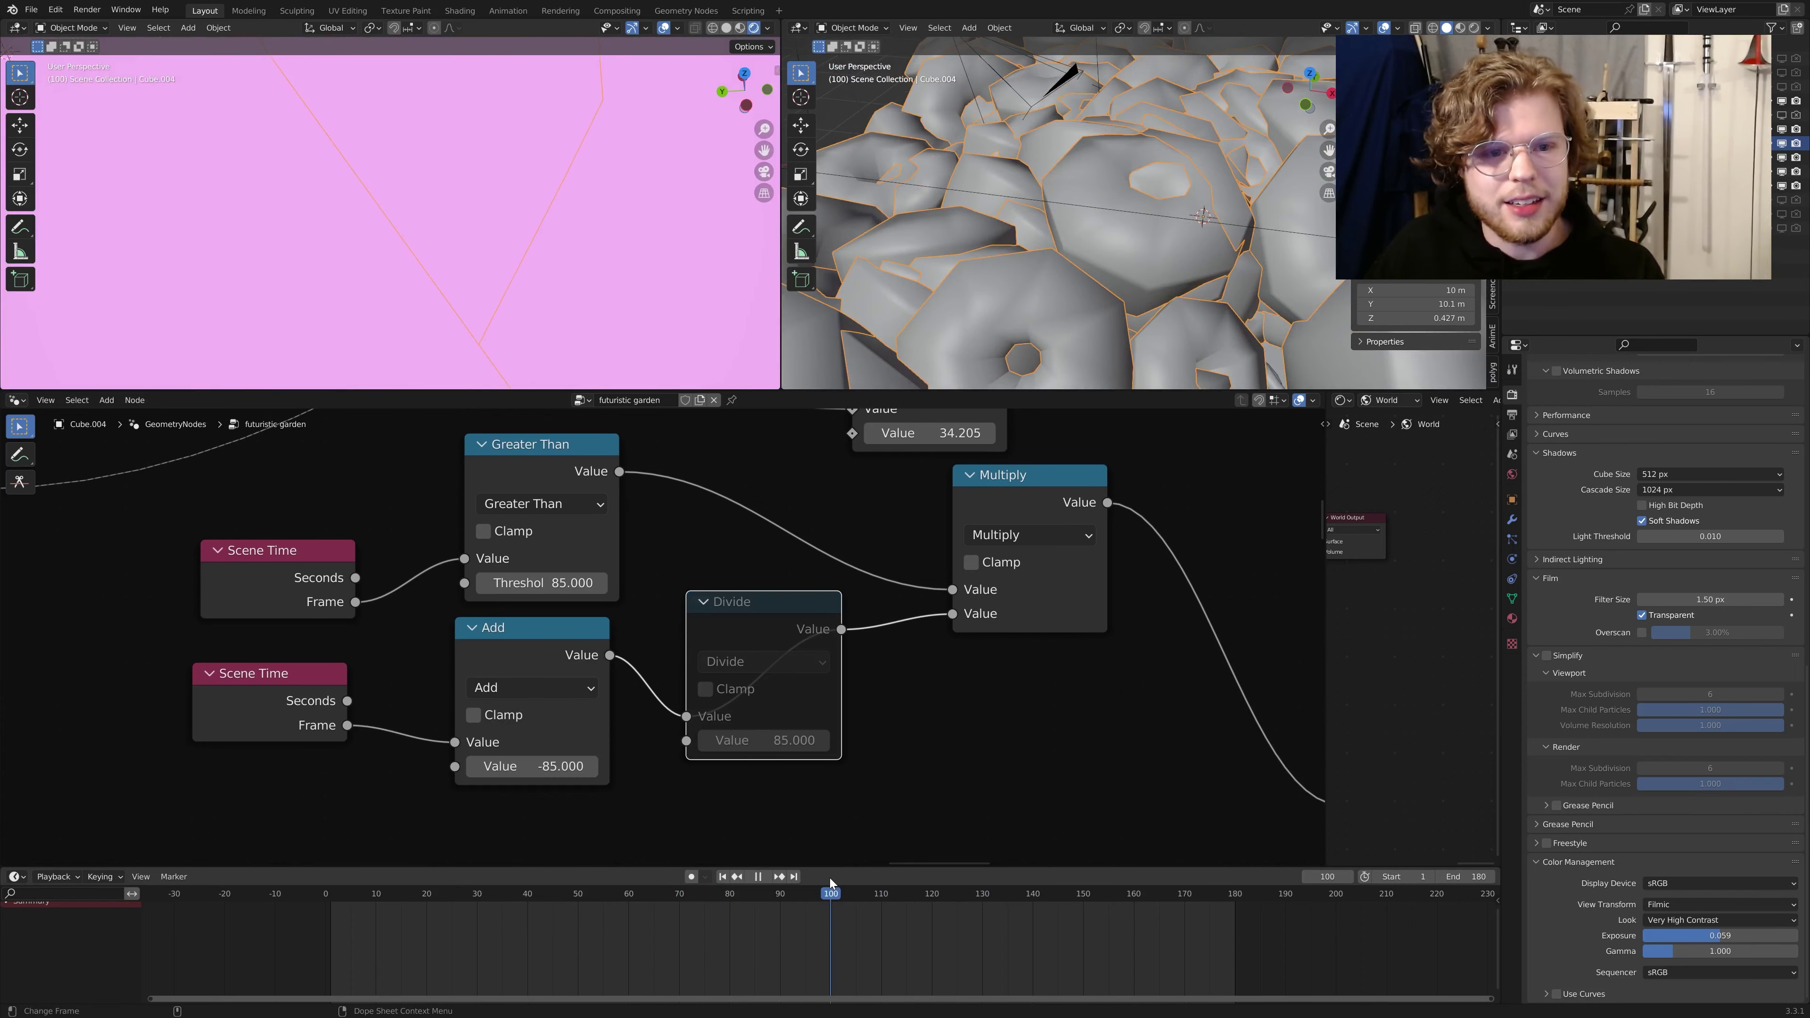
key(m)
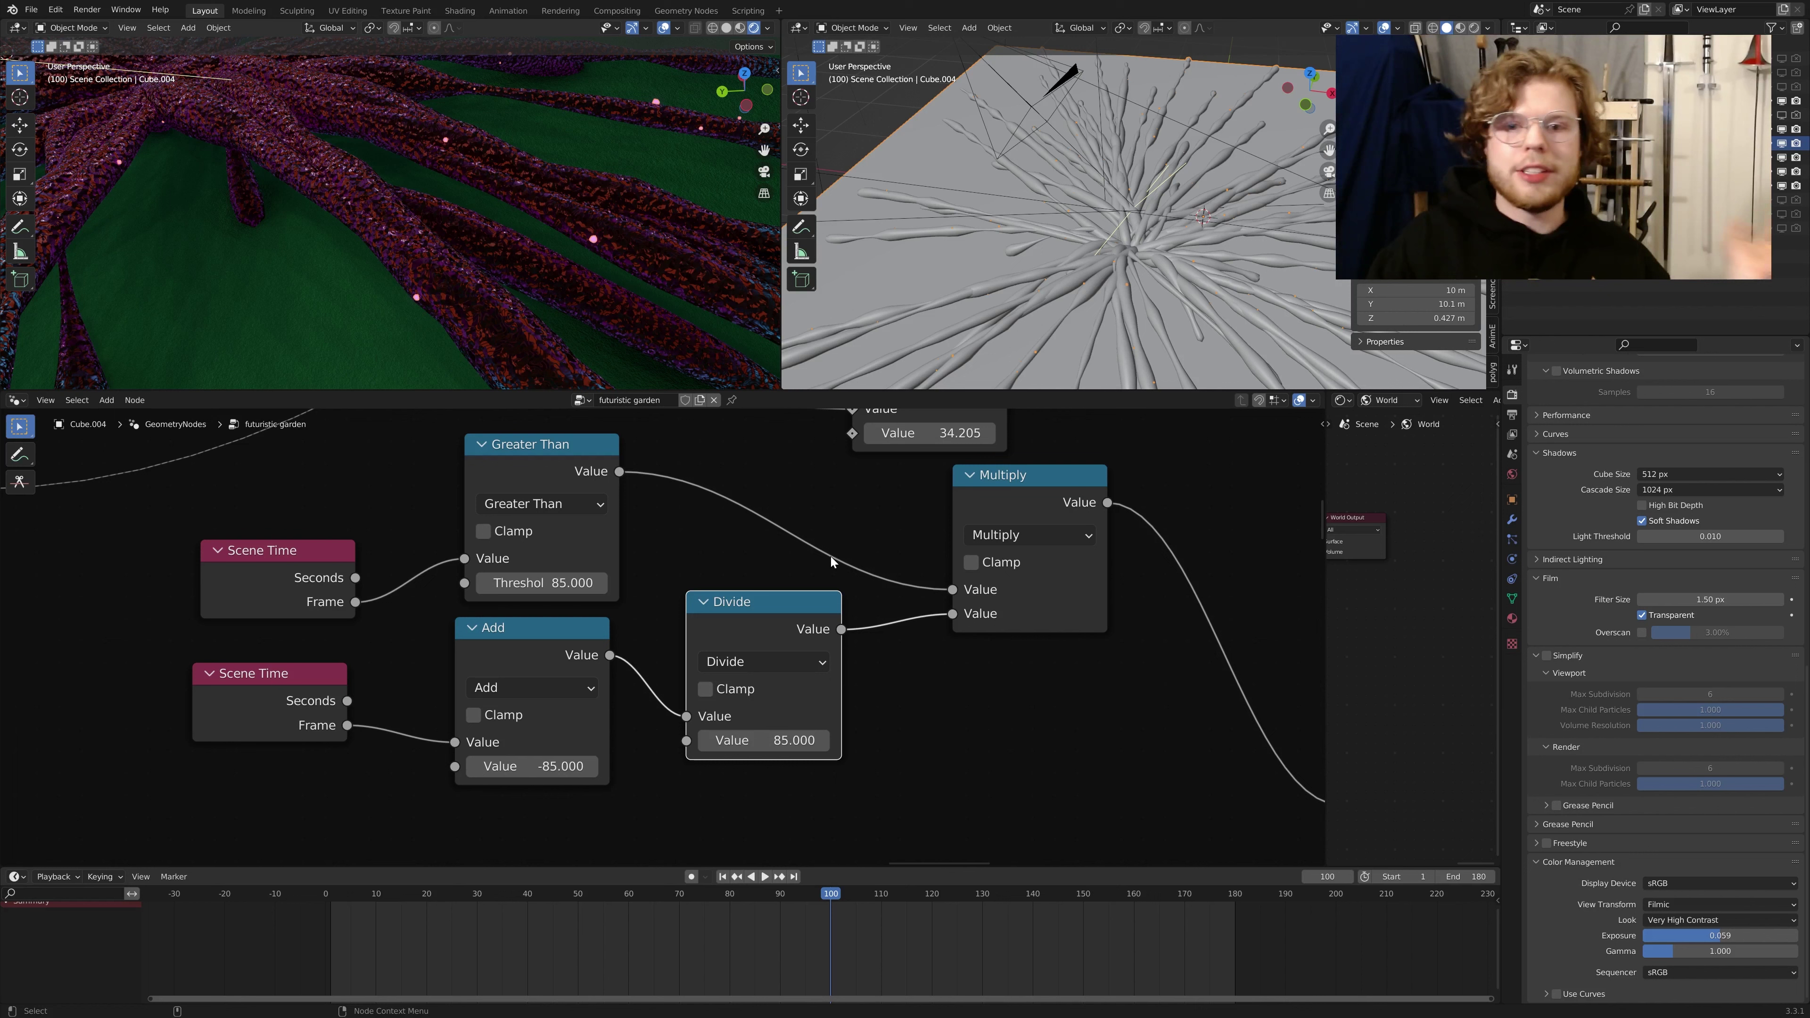
Step: Select the Add node and scrub the timeline around the threshold, stopping at frame 94, to check the first flower growth
click(522, 680)
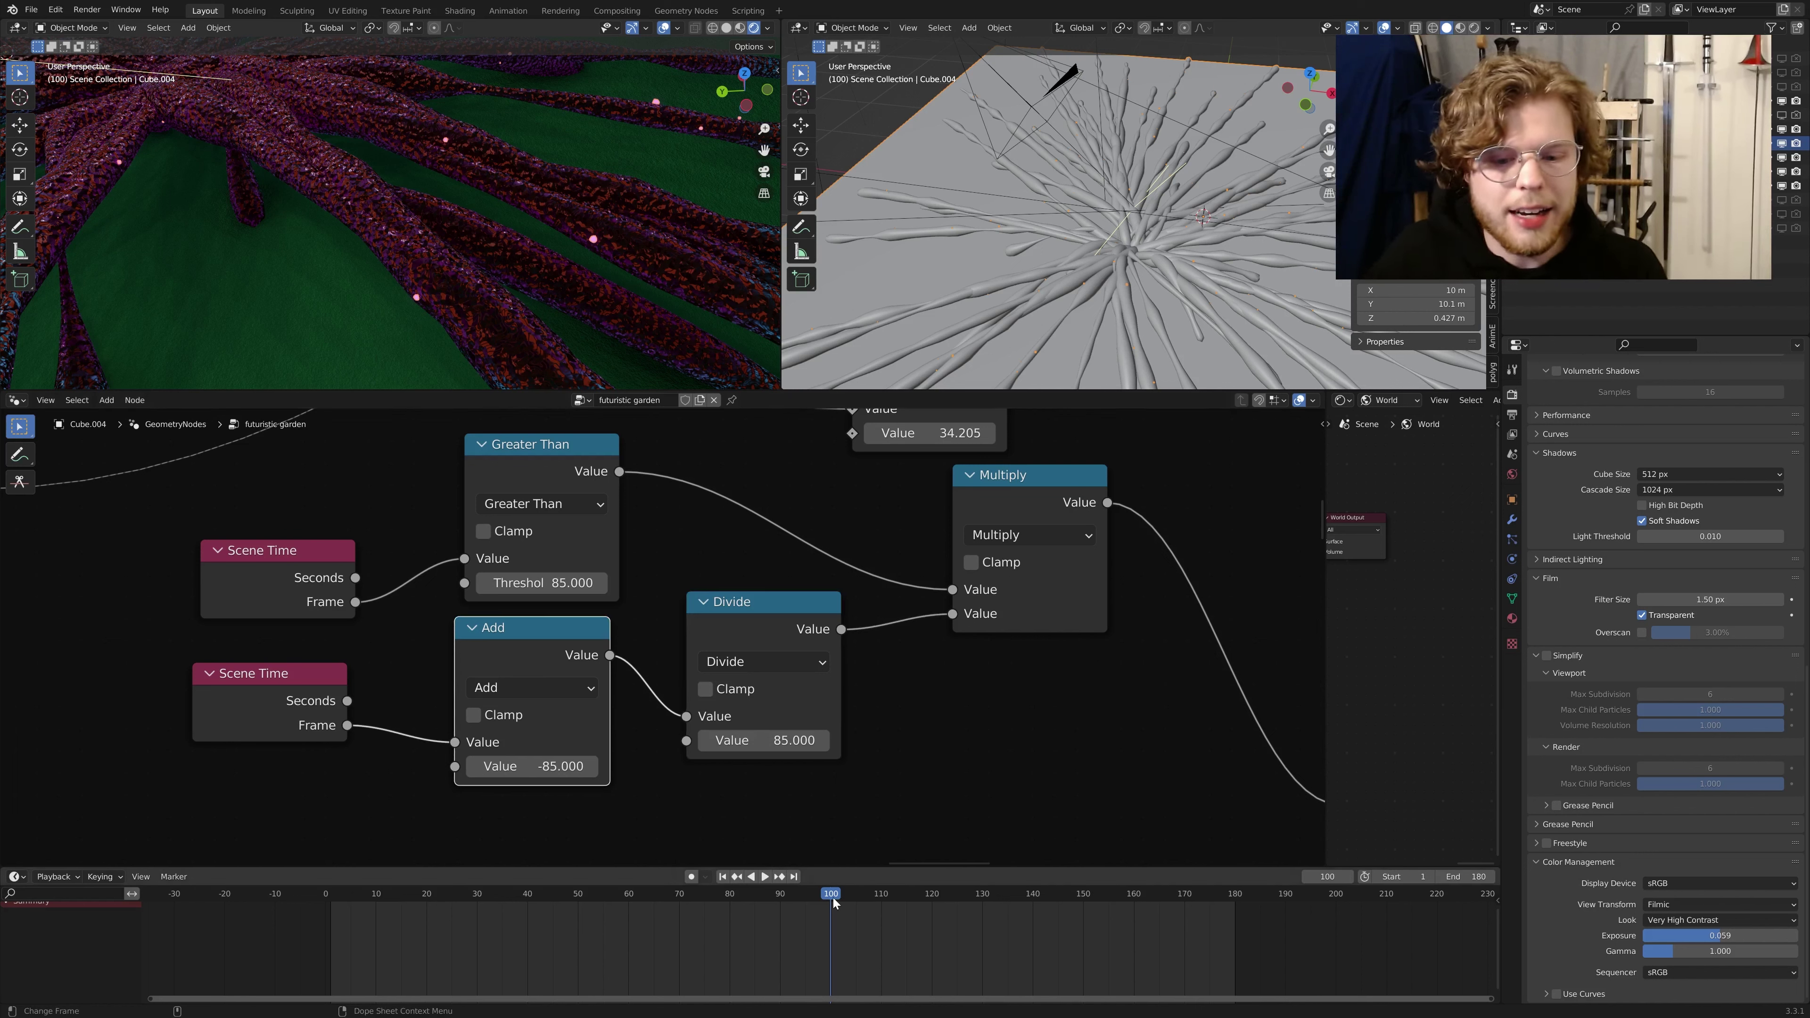
drag(833, 898, 692, 877)
drag(880, 885, 813, 887)
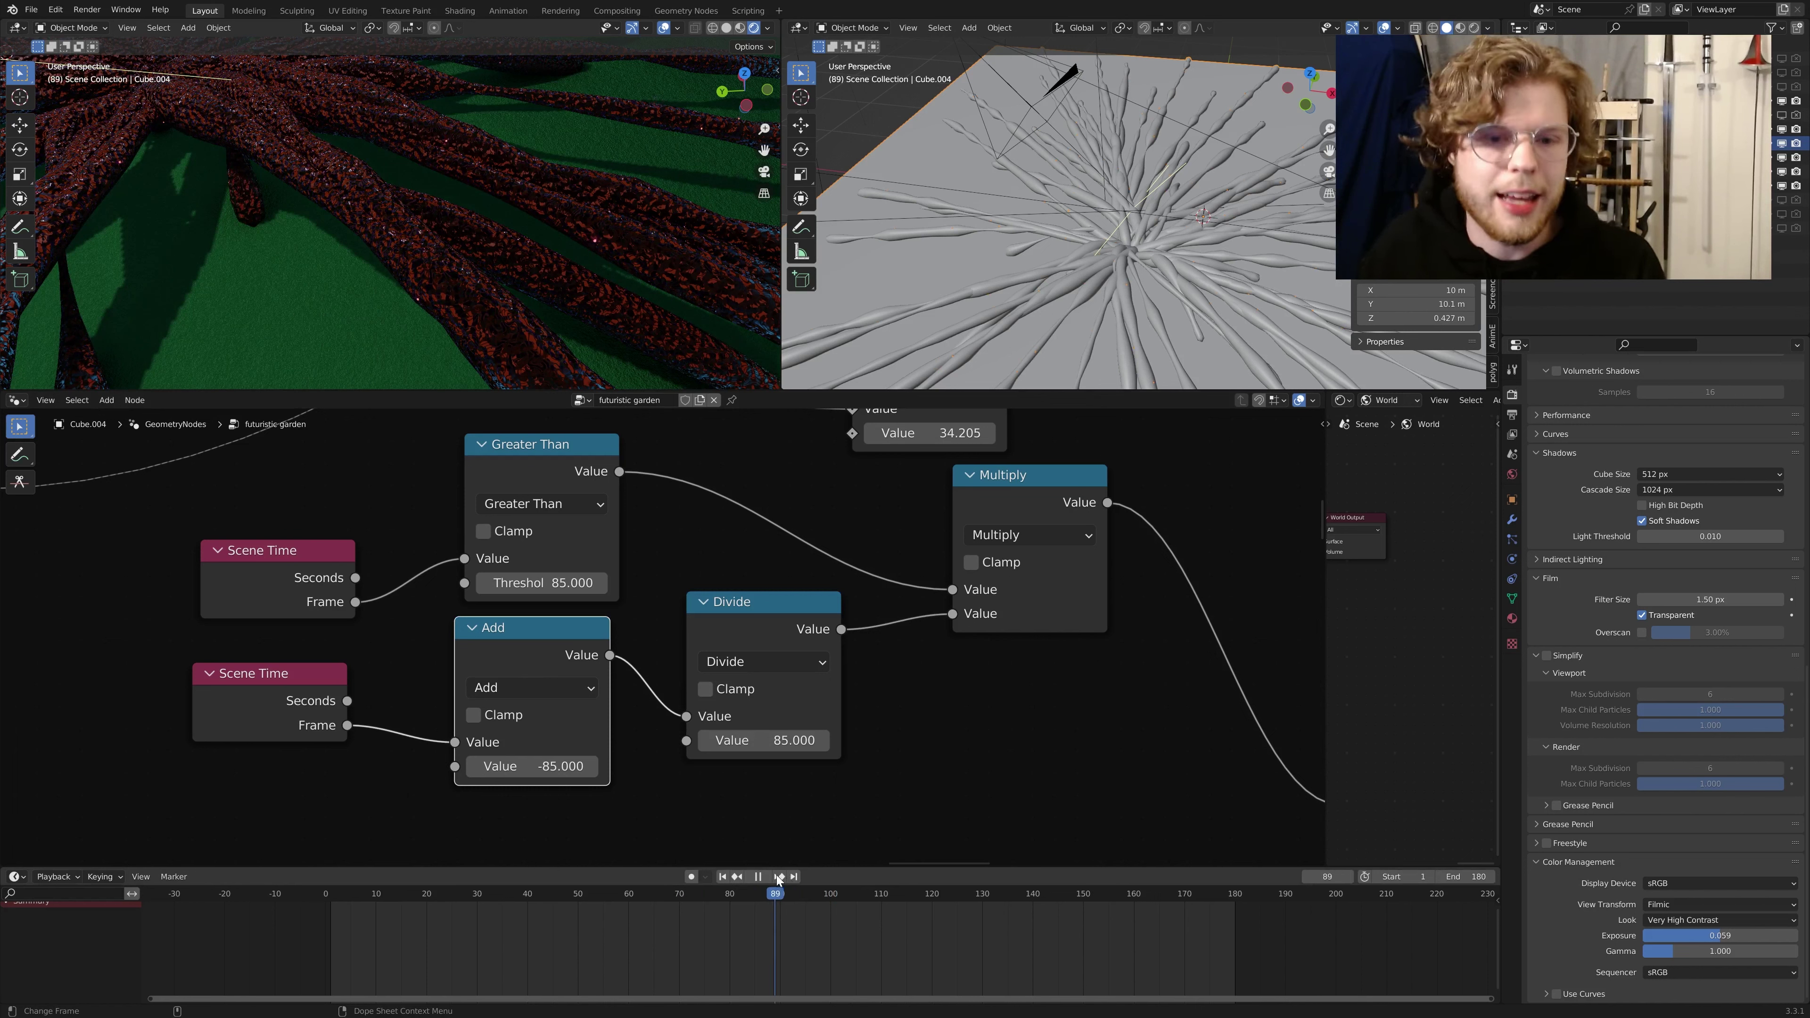
drag(818, 891, 799, 896)
key(space)
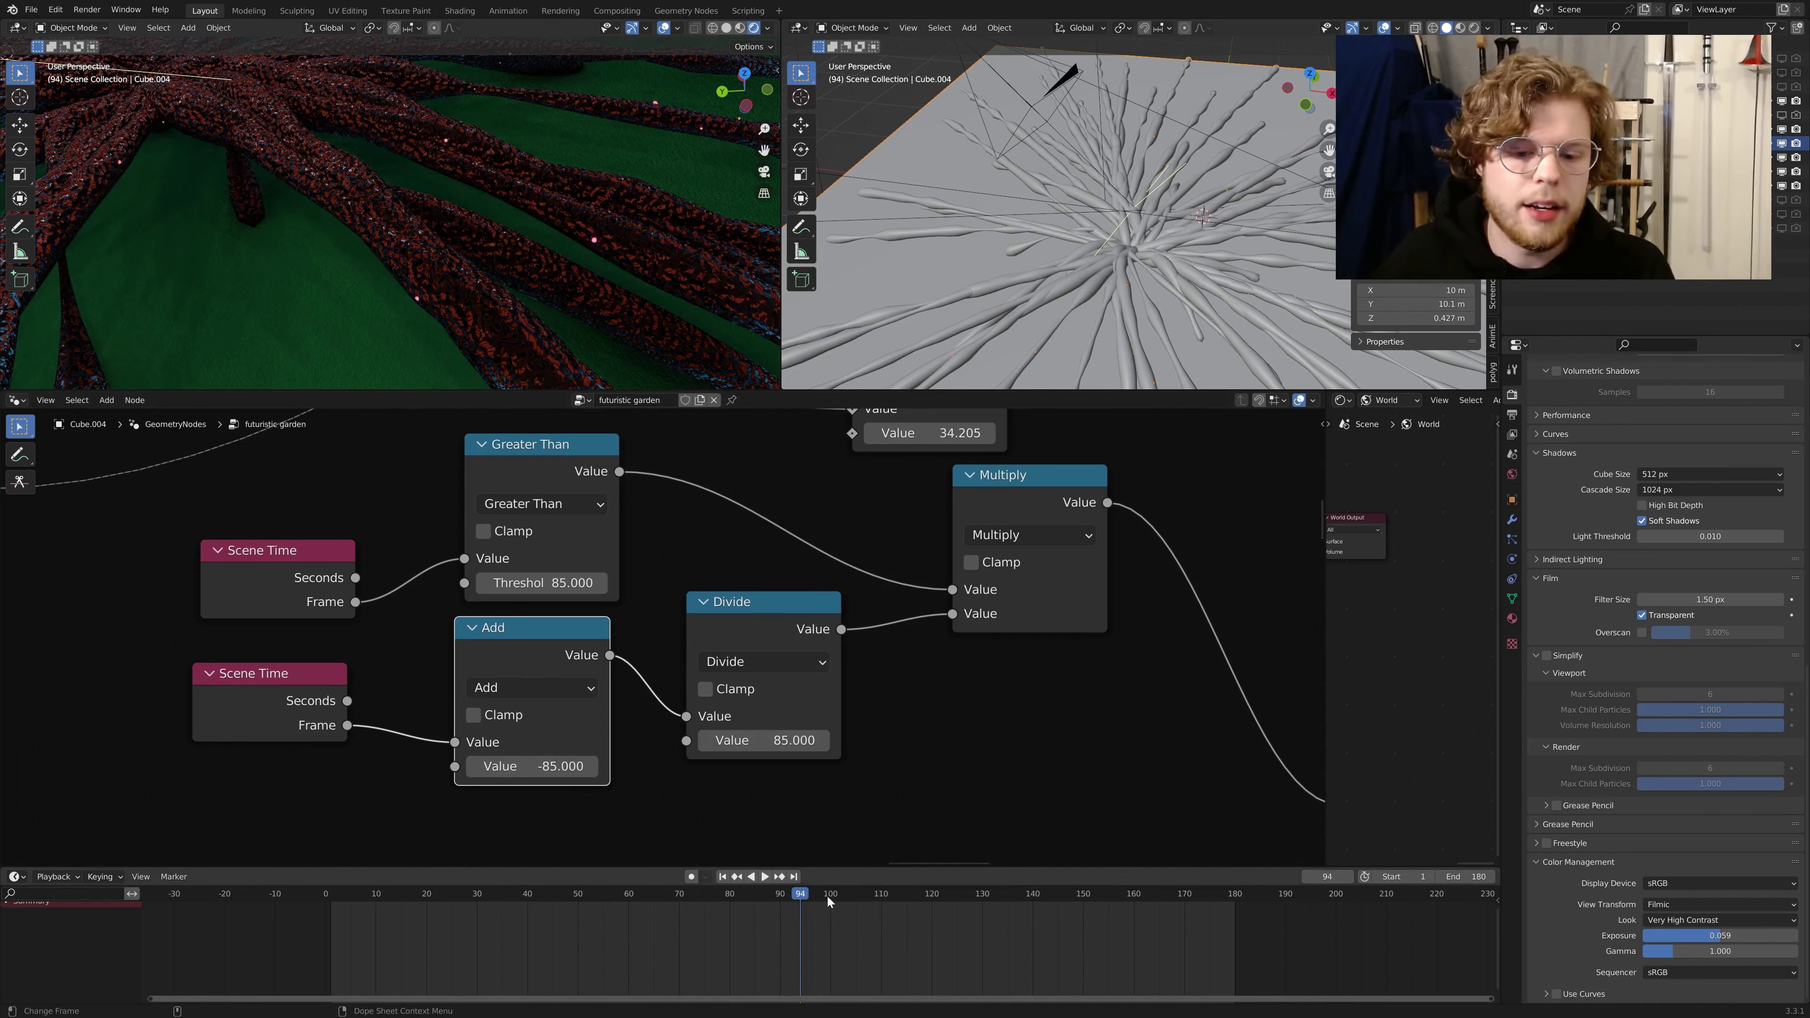
Step: Play the animation to frame 138, select the Greater Than node and scrub back to frame 132
key(space)
scroll(399, 674, down, 2)
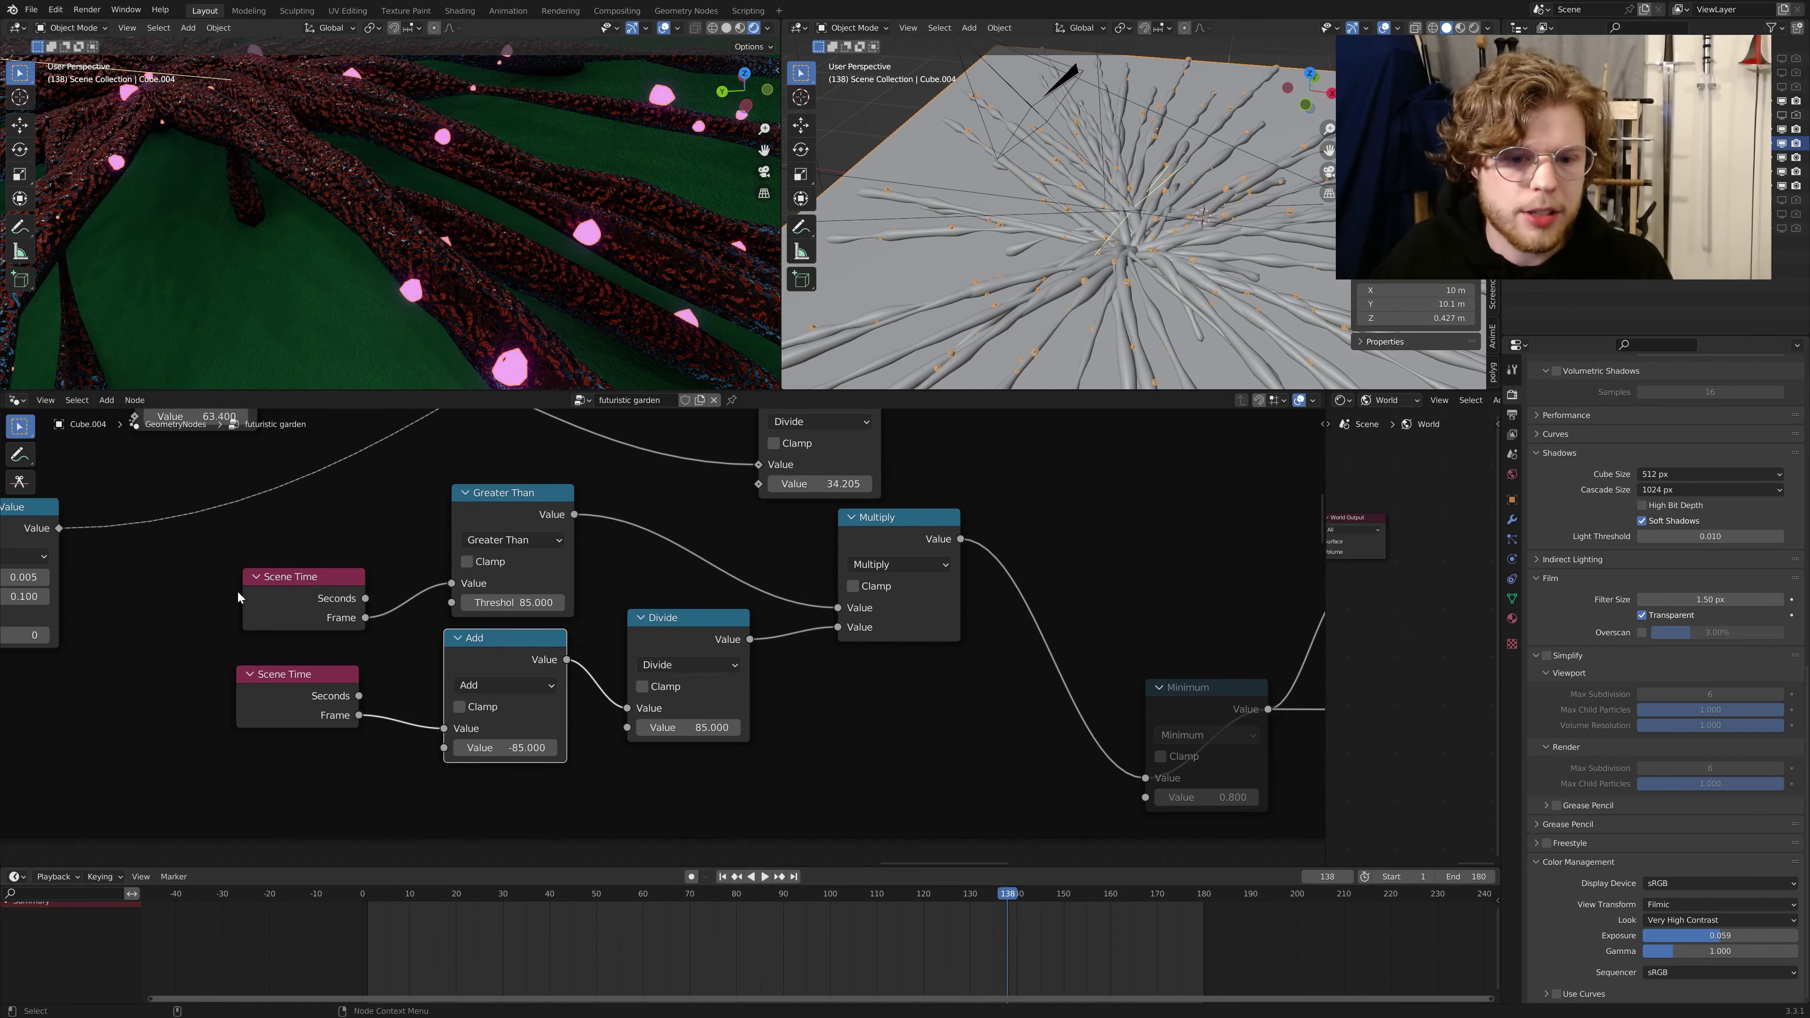
click(533, 590)
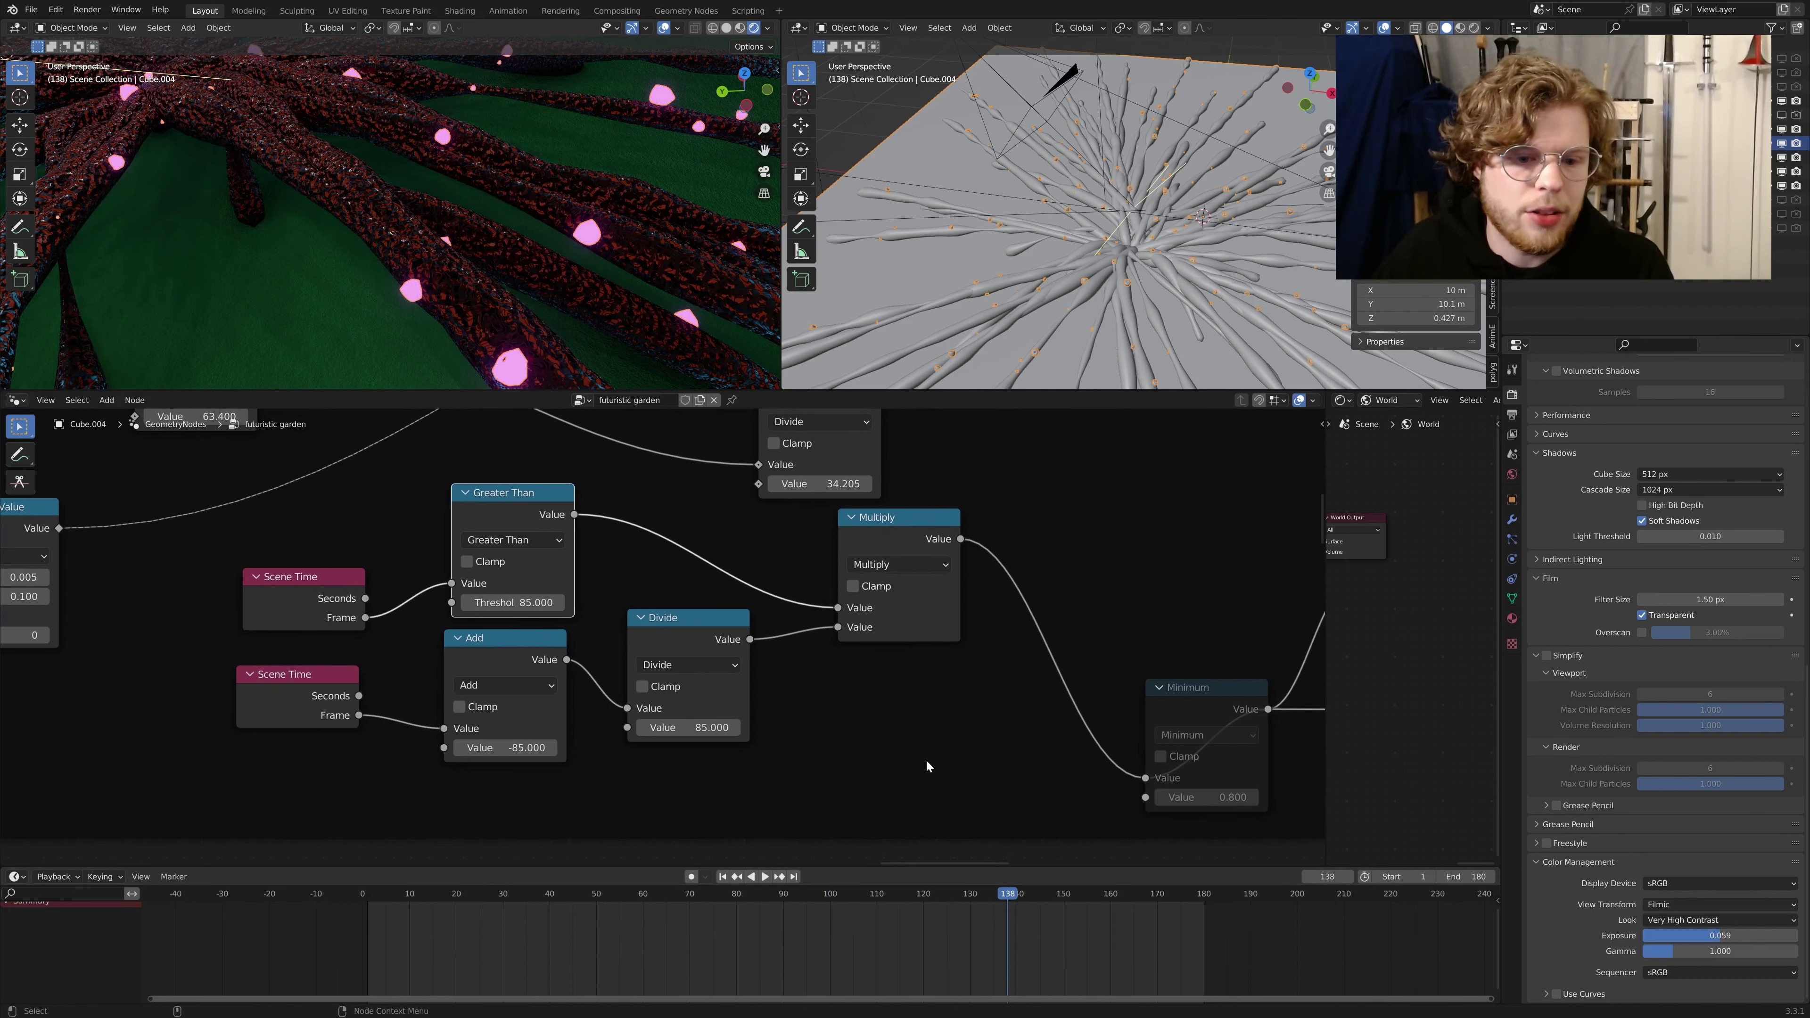
drag(1010, 900, 979, 900)
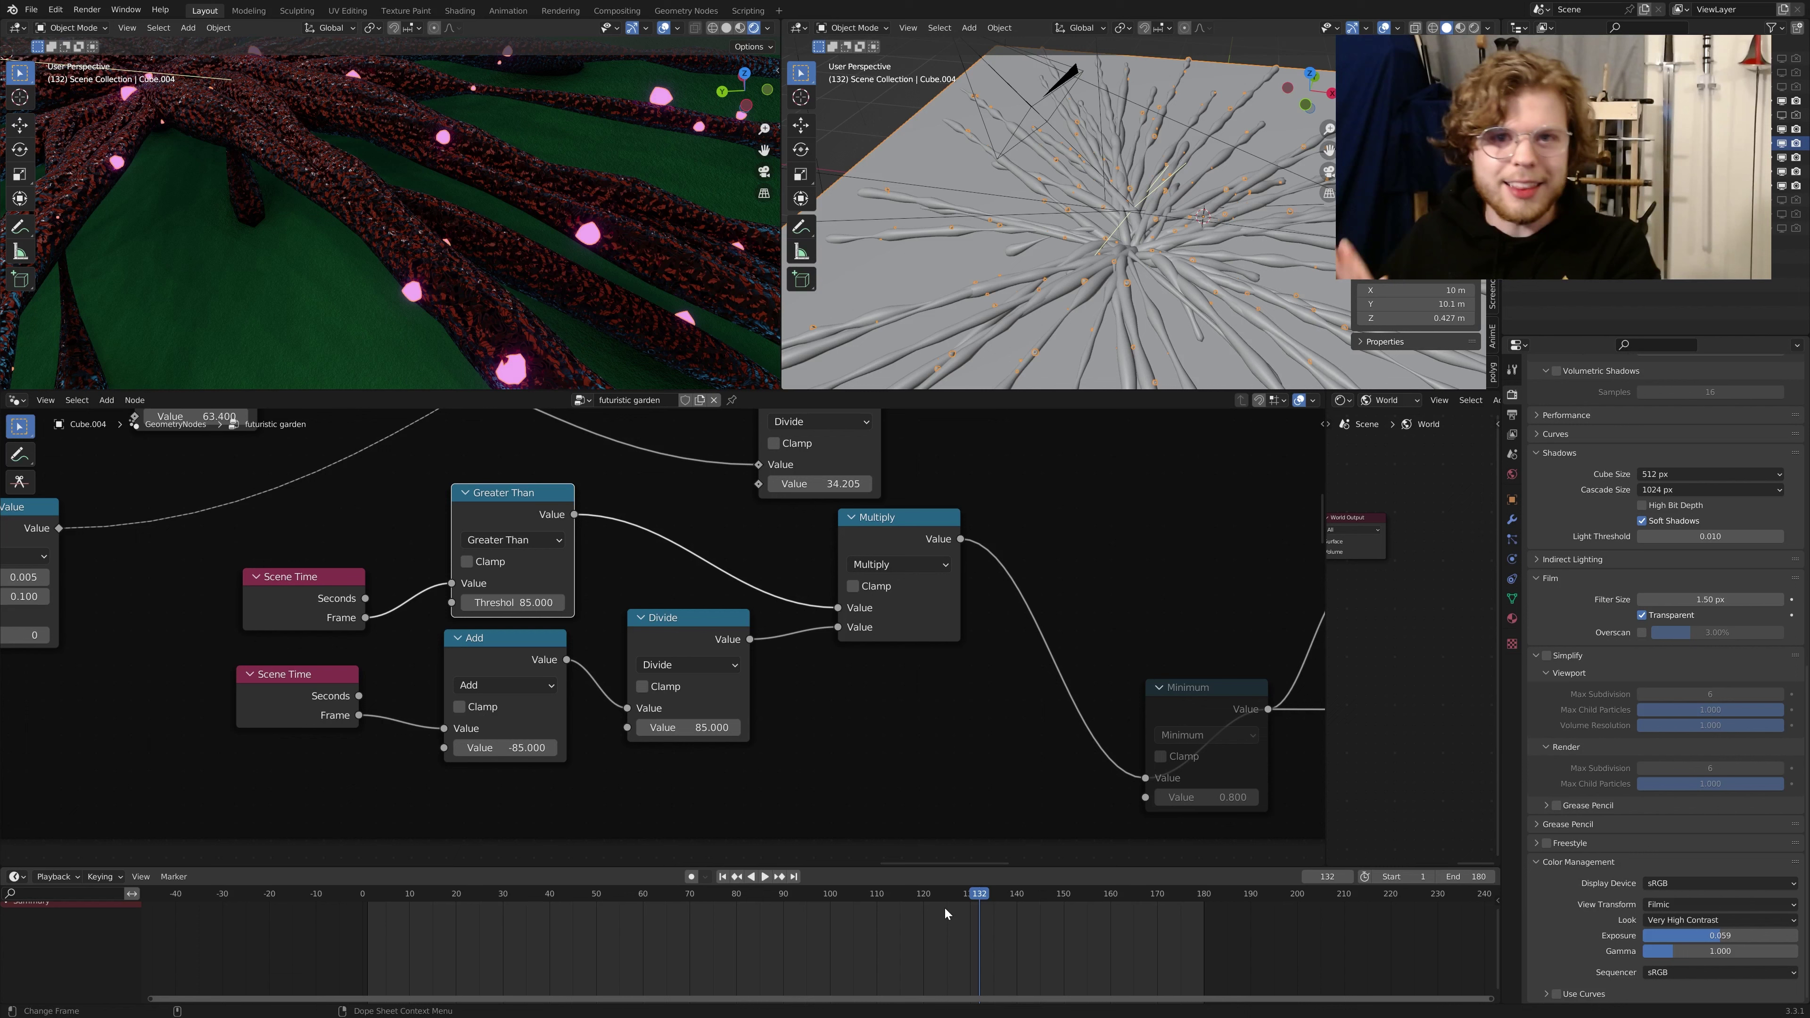
Step: Play the animation from frame 132, stop it and scrub to frame 158 to check flower growth with the Minimum node muted
scroll(1026, 646, down, 3)
middle_drag(1026, 645, 720, 593)
scroll(782, 631, up, 2)
key(space)
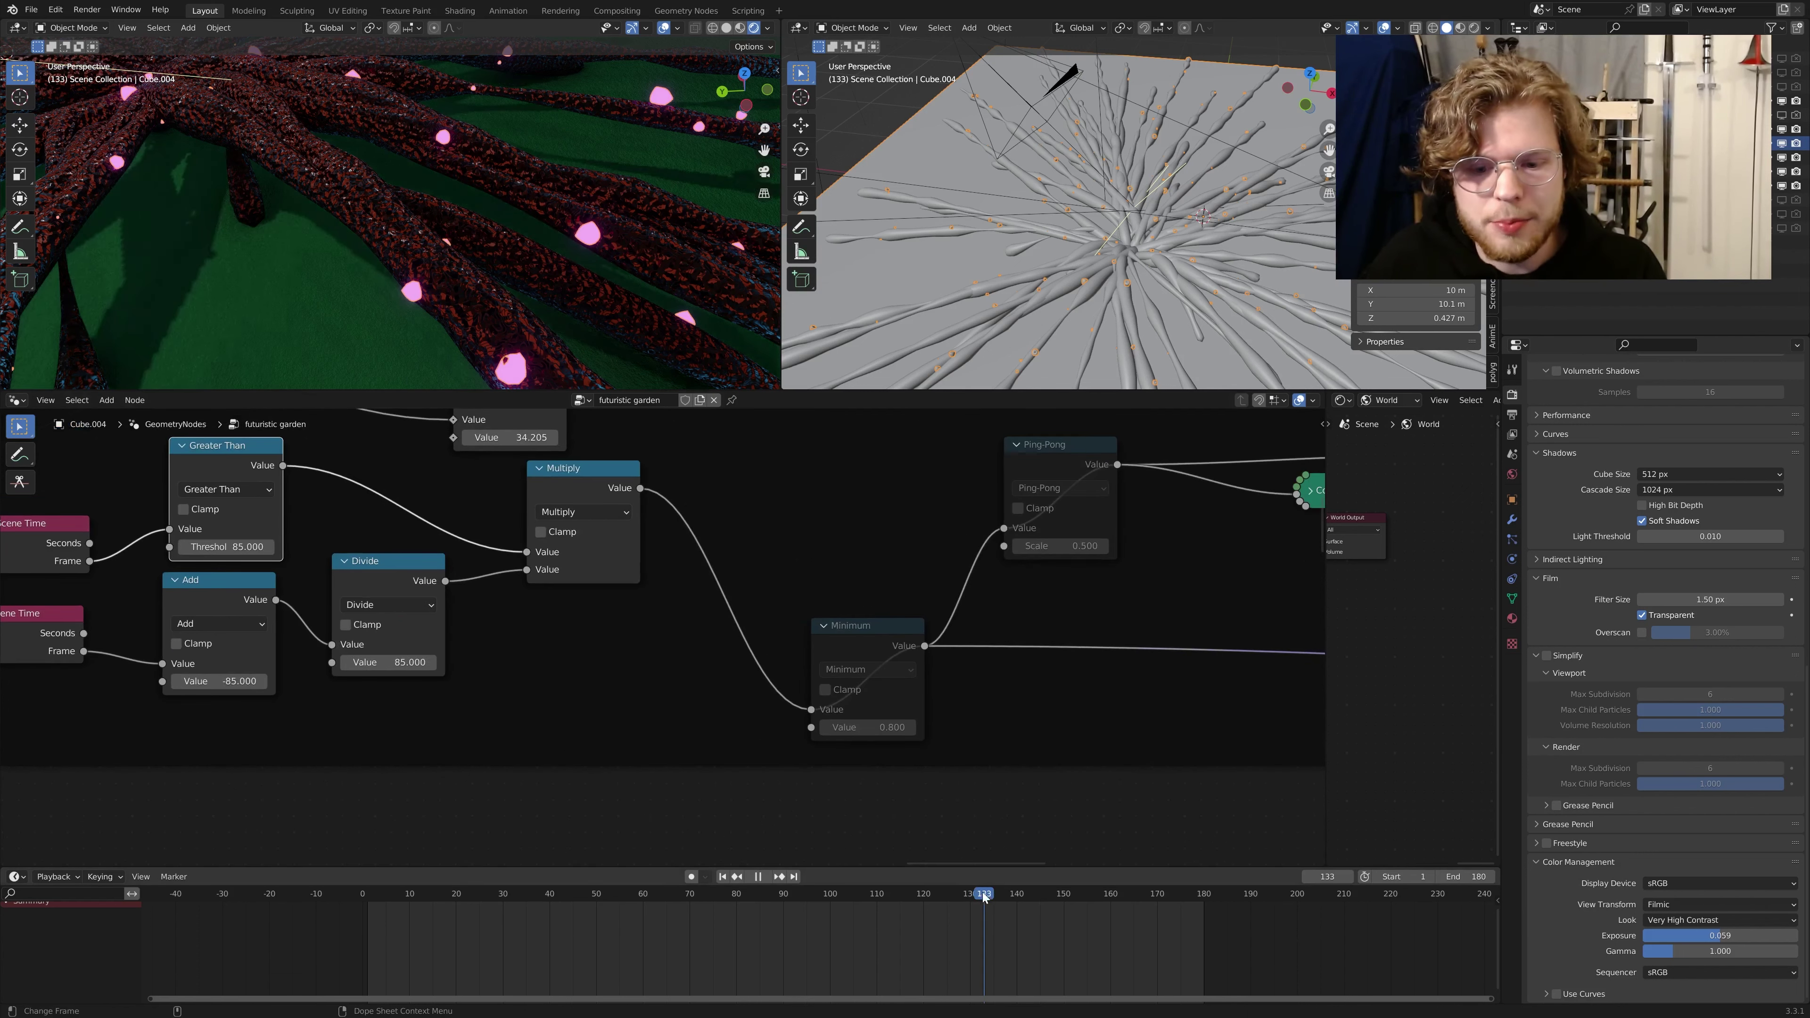
key(space)
drag(1132, 904, 1101, 897)
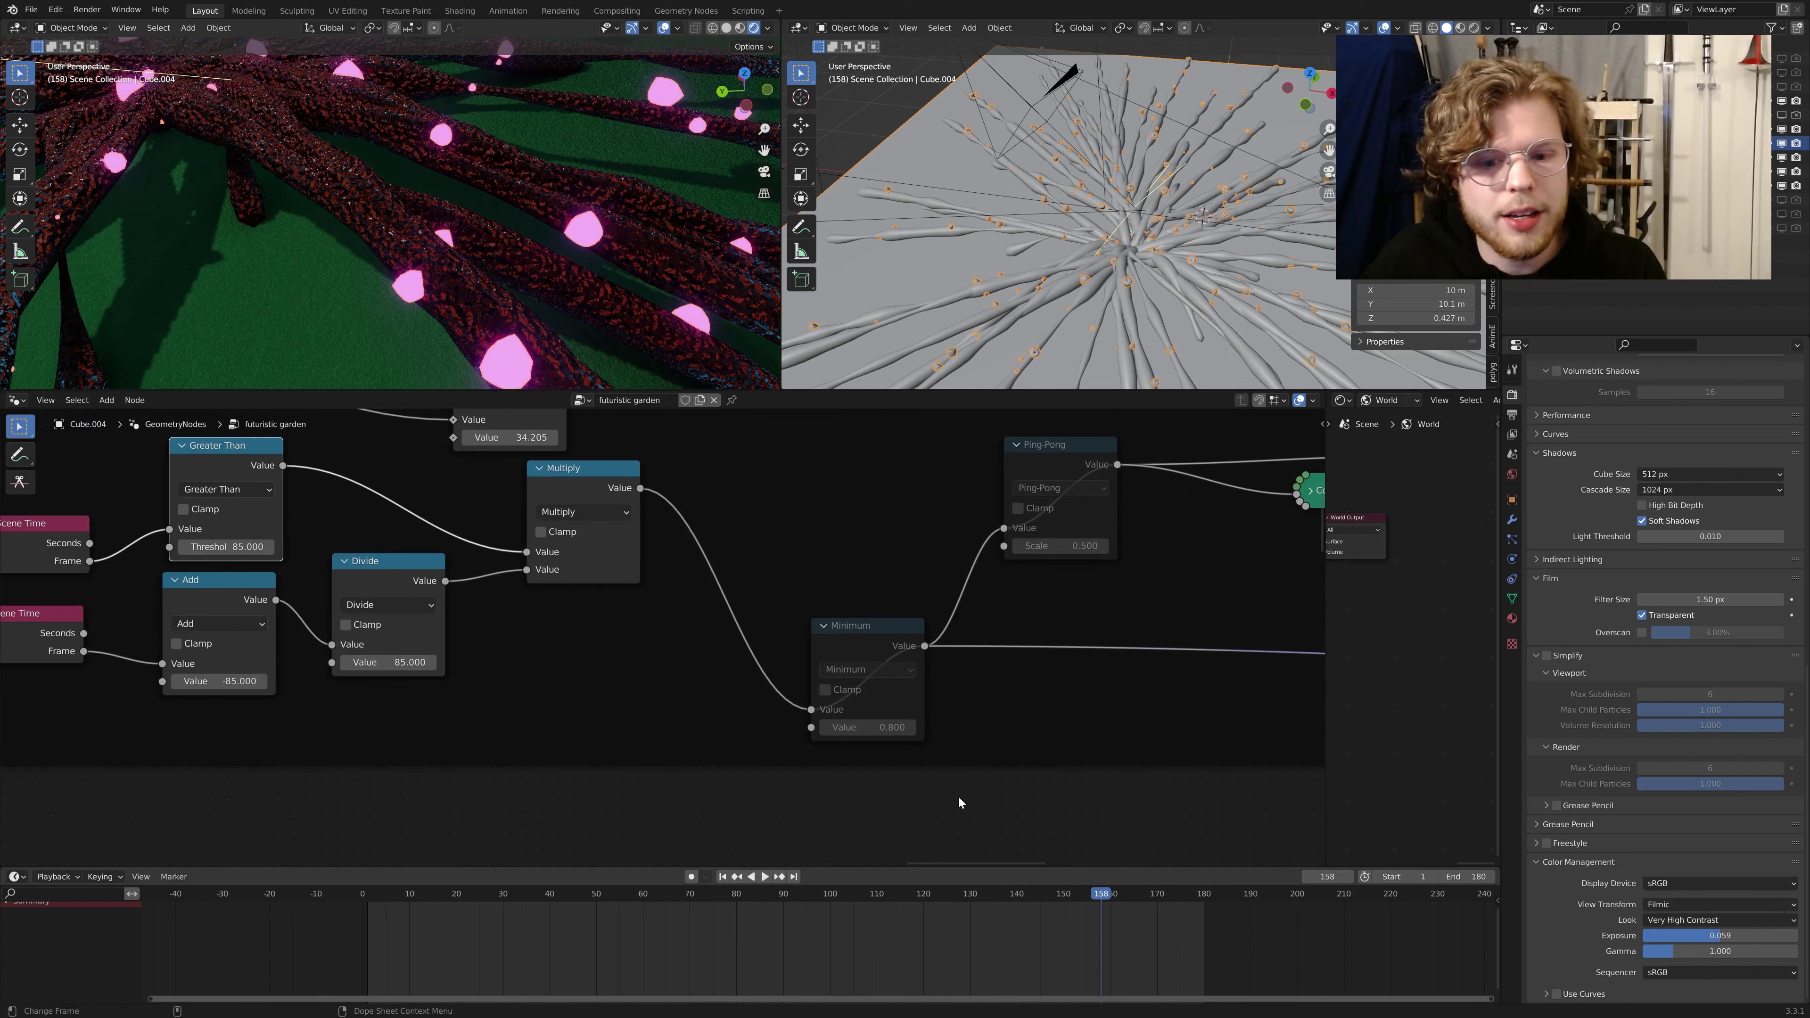
Step: Unmute the Minimum node with its 0.800 limit and scrub to frame 166 to check the flower size
click(882, 627)
key(m)
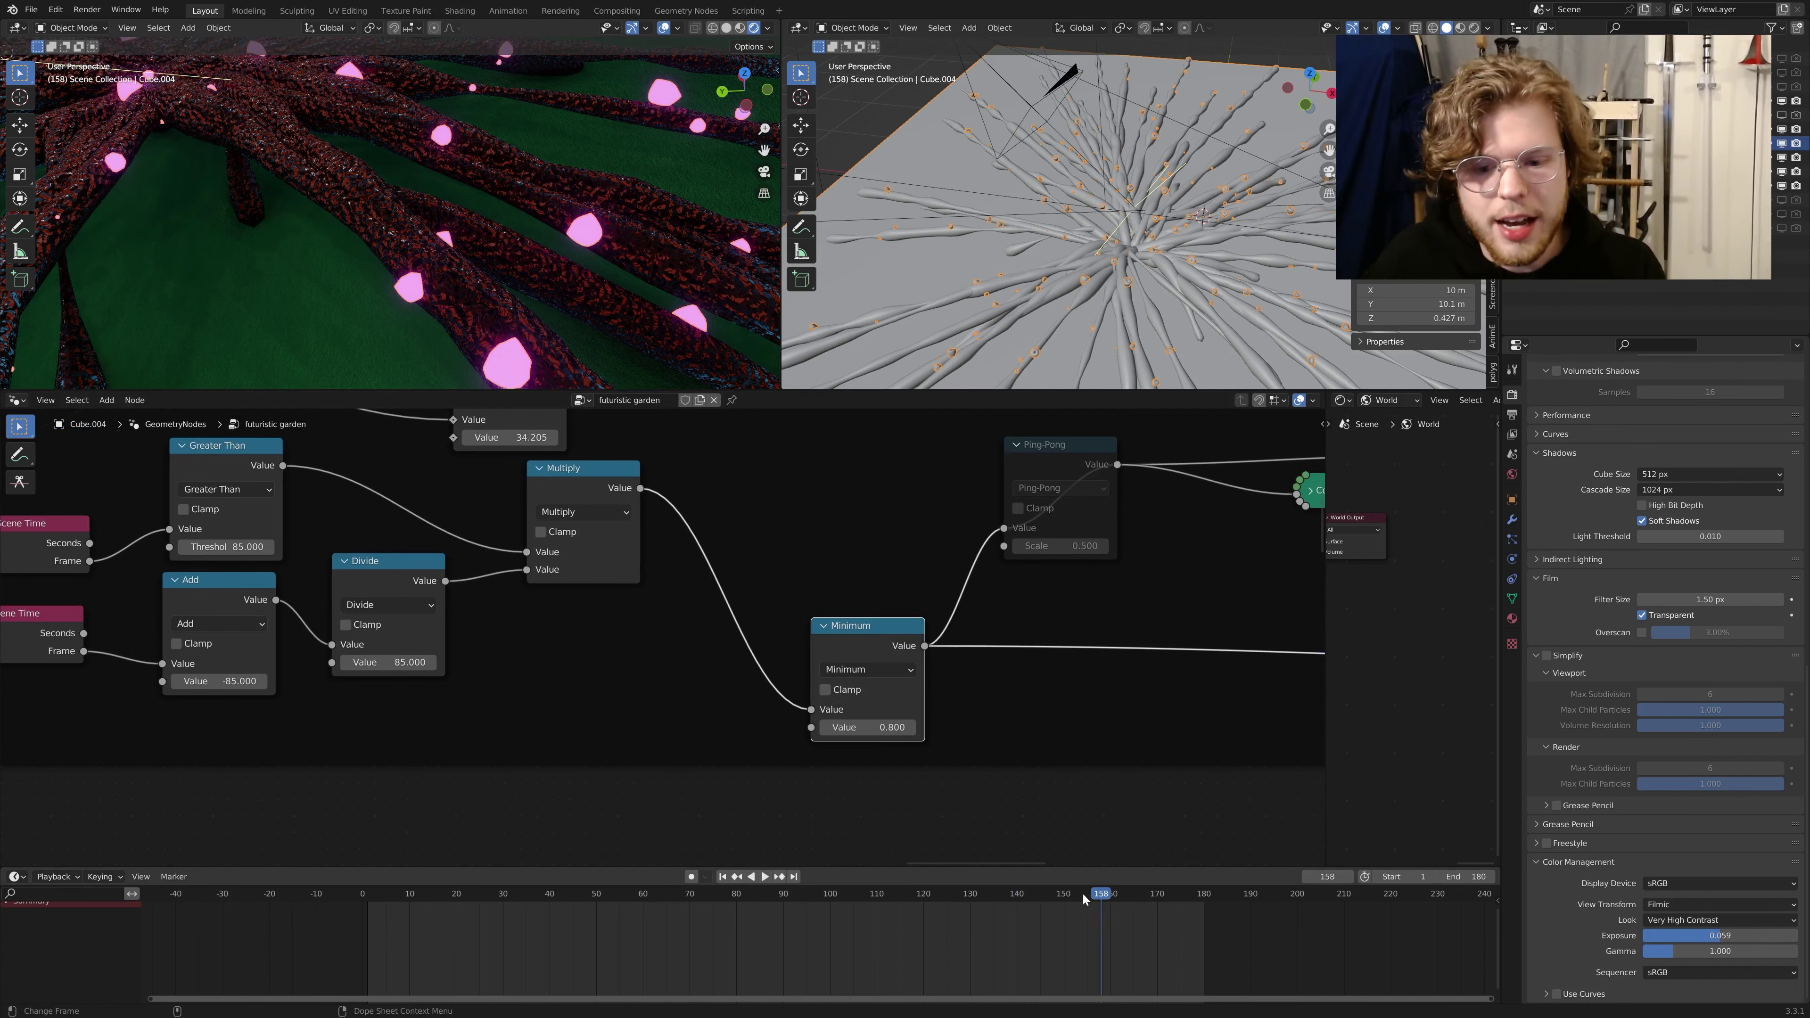
key(shift+ctrl+space)
drag(1081, 896, 1137, 903)
Step: Trace the Minimum node's output across the node tree to the Scale input of the tulip's Transform node
scroll(1042, 659, down, 2)
scroll(1043, 657, up, 3)
middle_drag(1059, 655, 817, 655)
scroll(977, 640, down, 7)
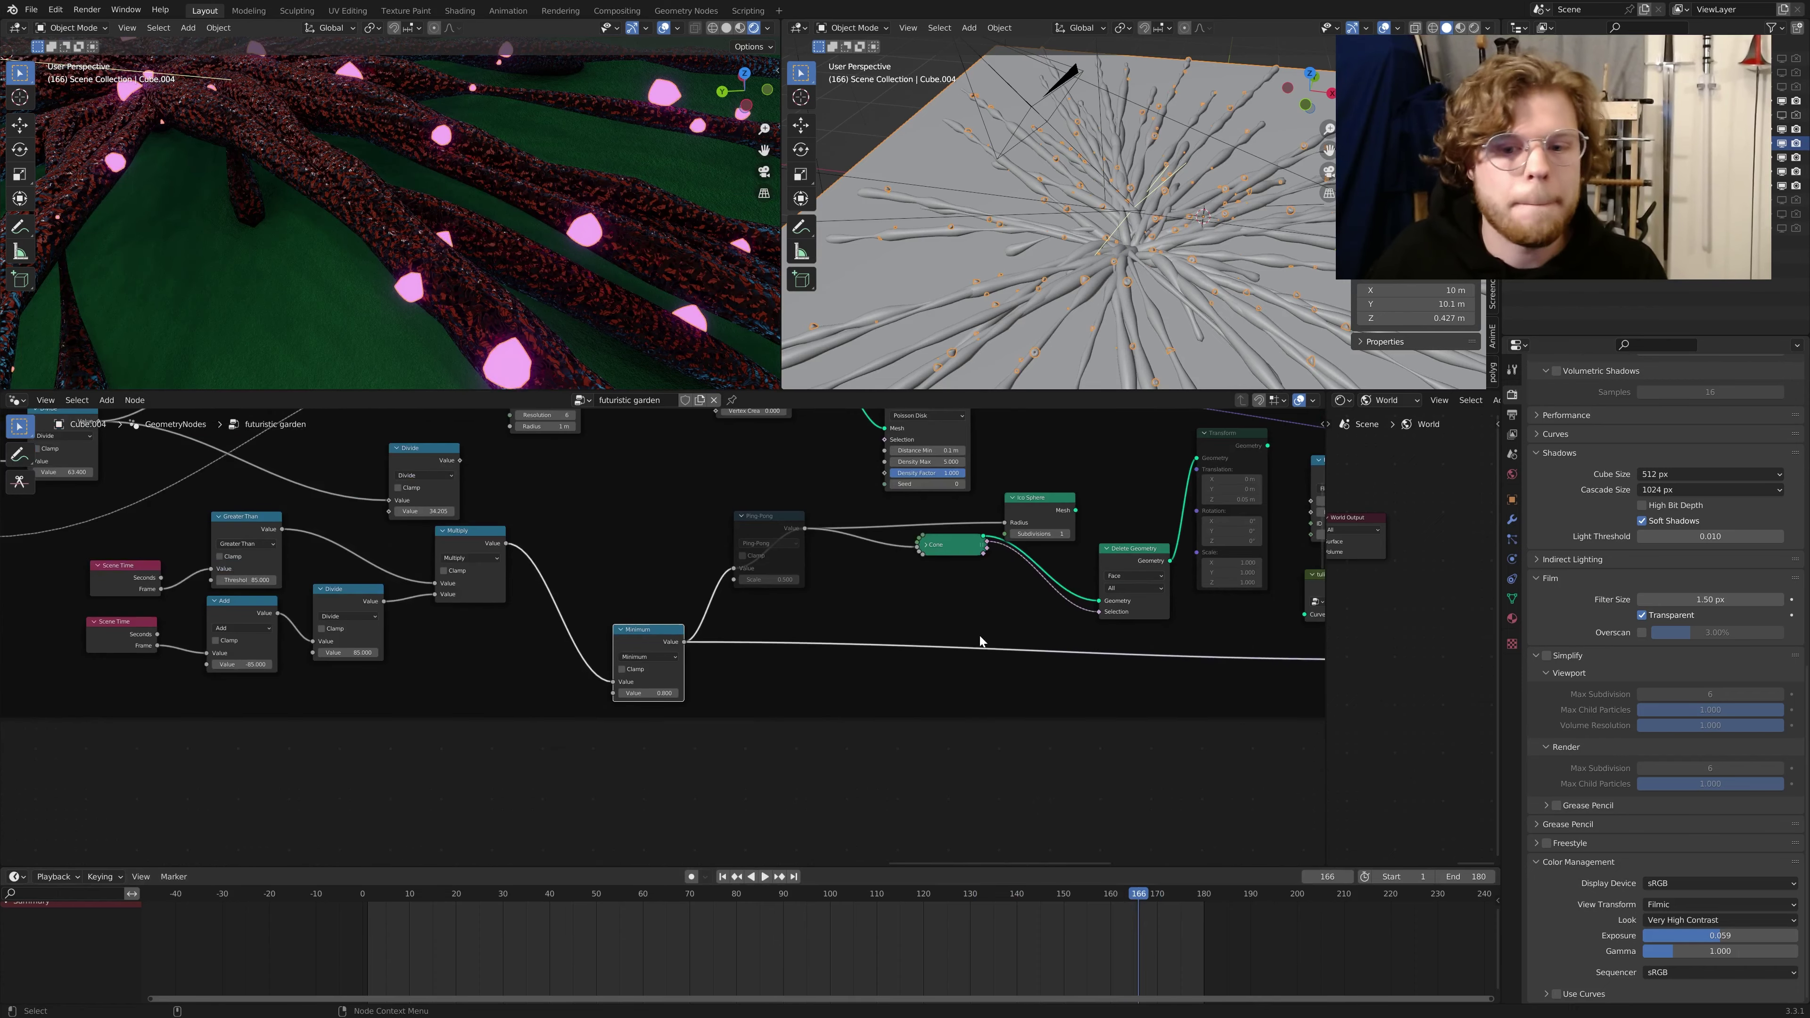
middle_drag(979, 639, 699, 659)
scroll(865, 676, up, 5)
scroll(869, 678, down, 4)
middle_drag(809, 670, 572, 652)
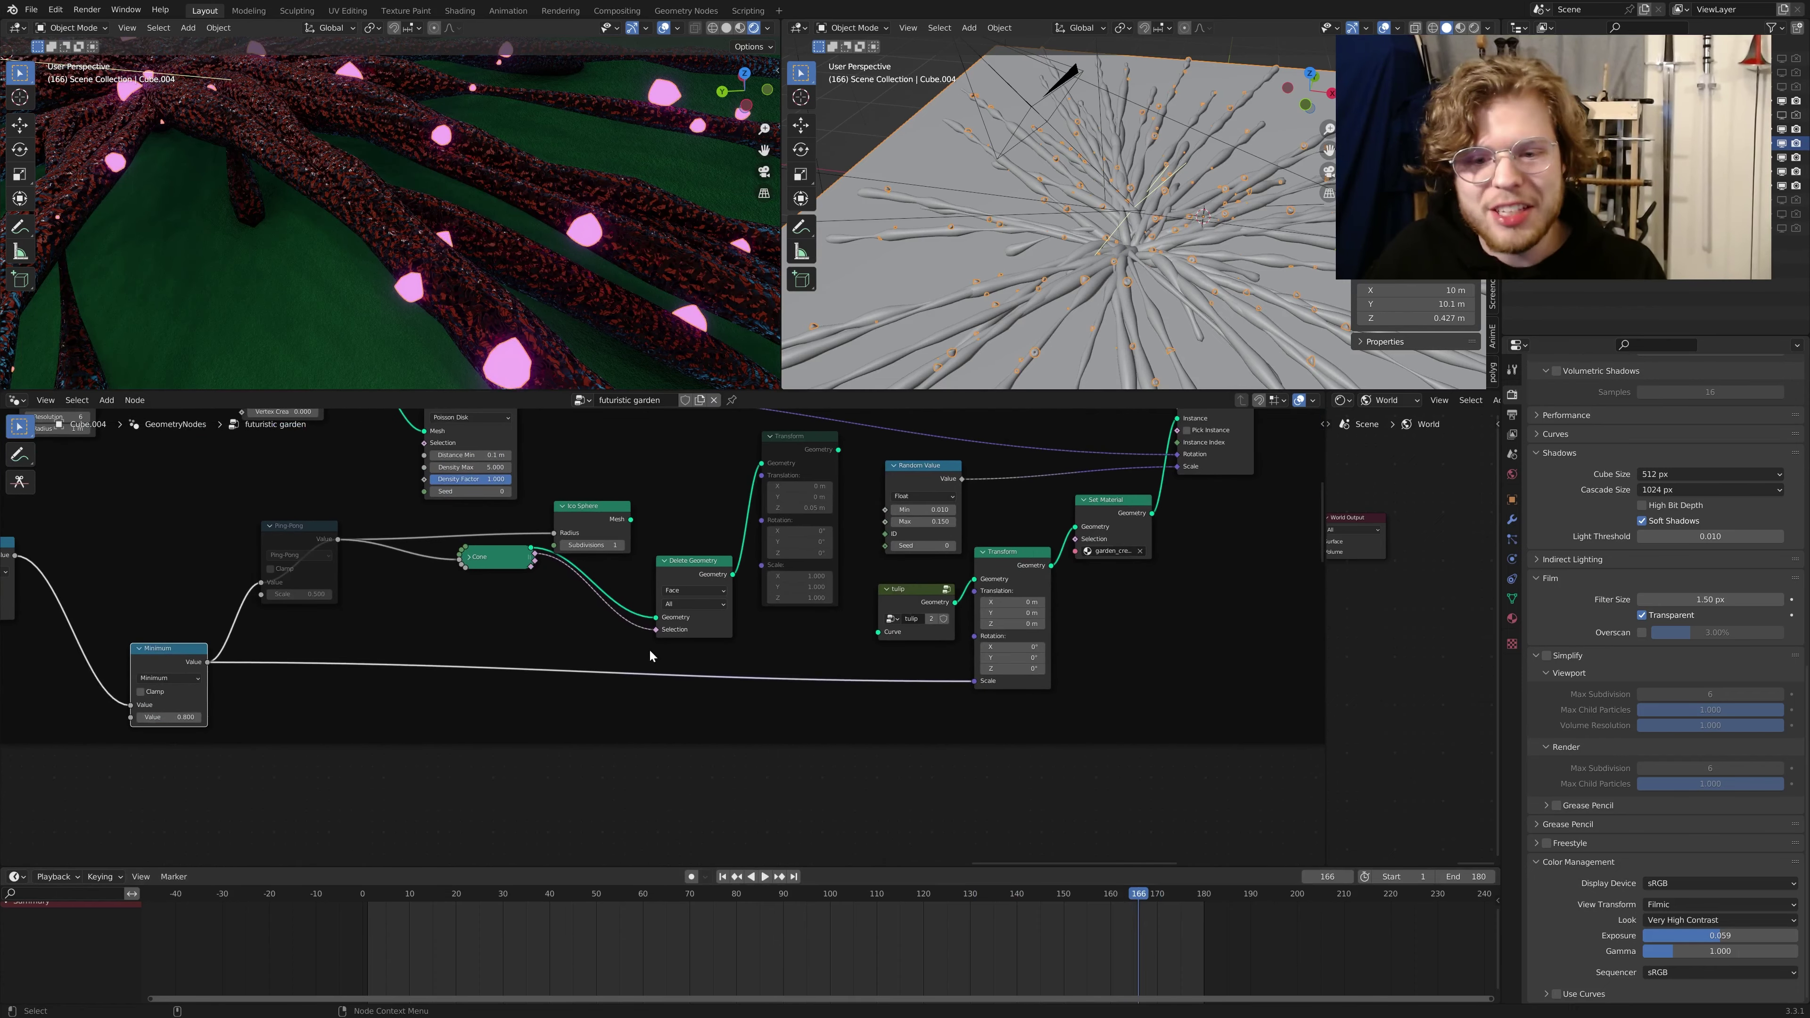
scroll(636, 646, down, 3)
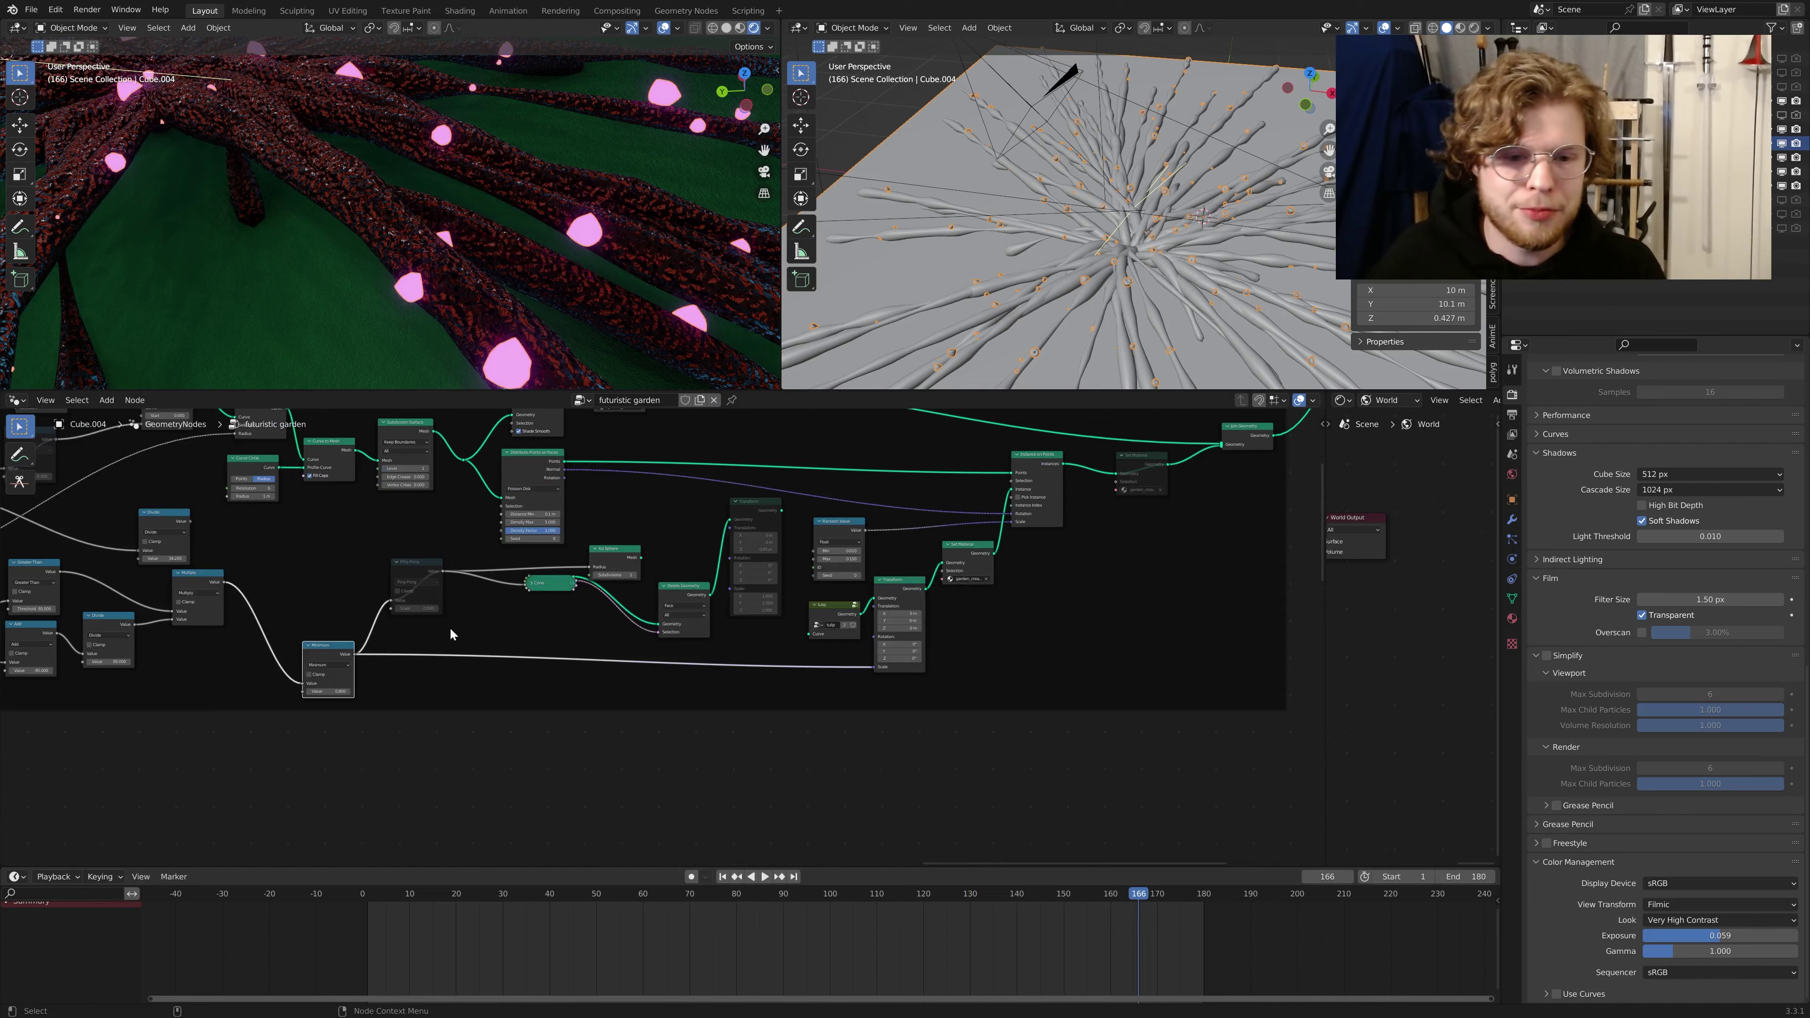
Step: Move the two Scene Time nodes closer together beside the Greater Than and Add nodes
middle_drag(449, 626, 790, 660)
scroll(792, 667, up, 6)
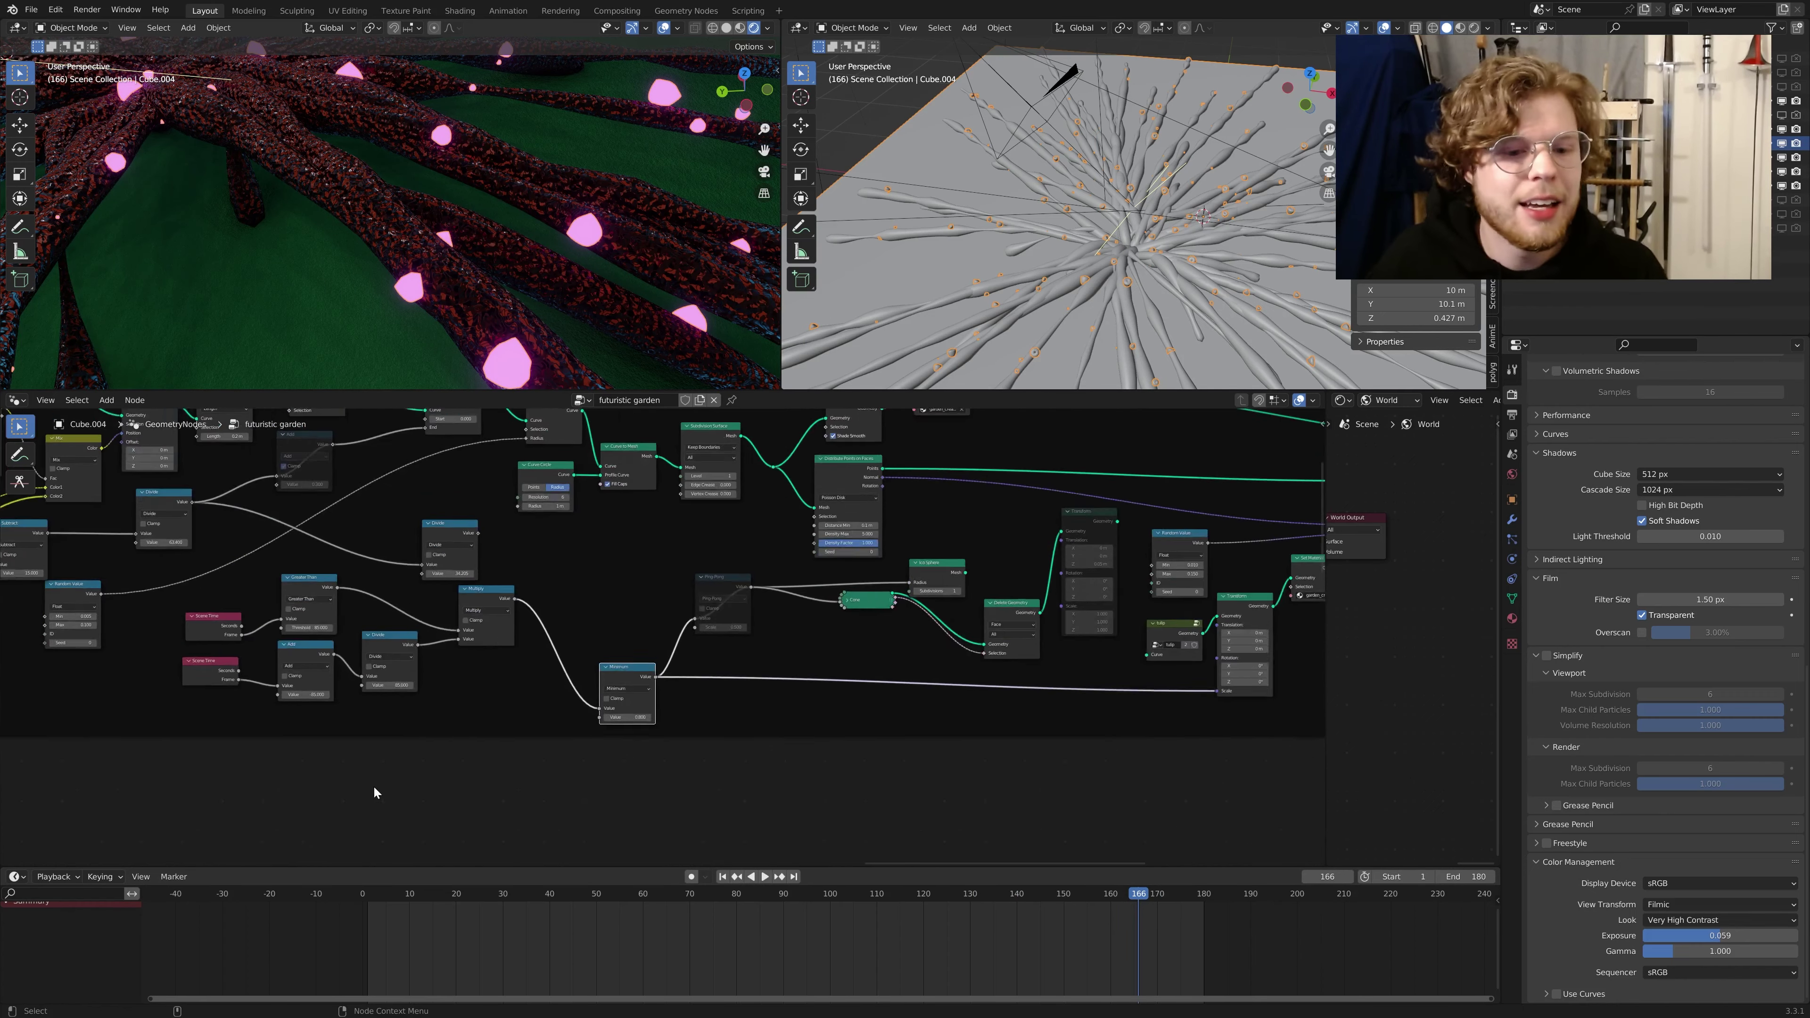
scroll(633, 734, up, 2)
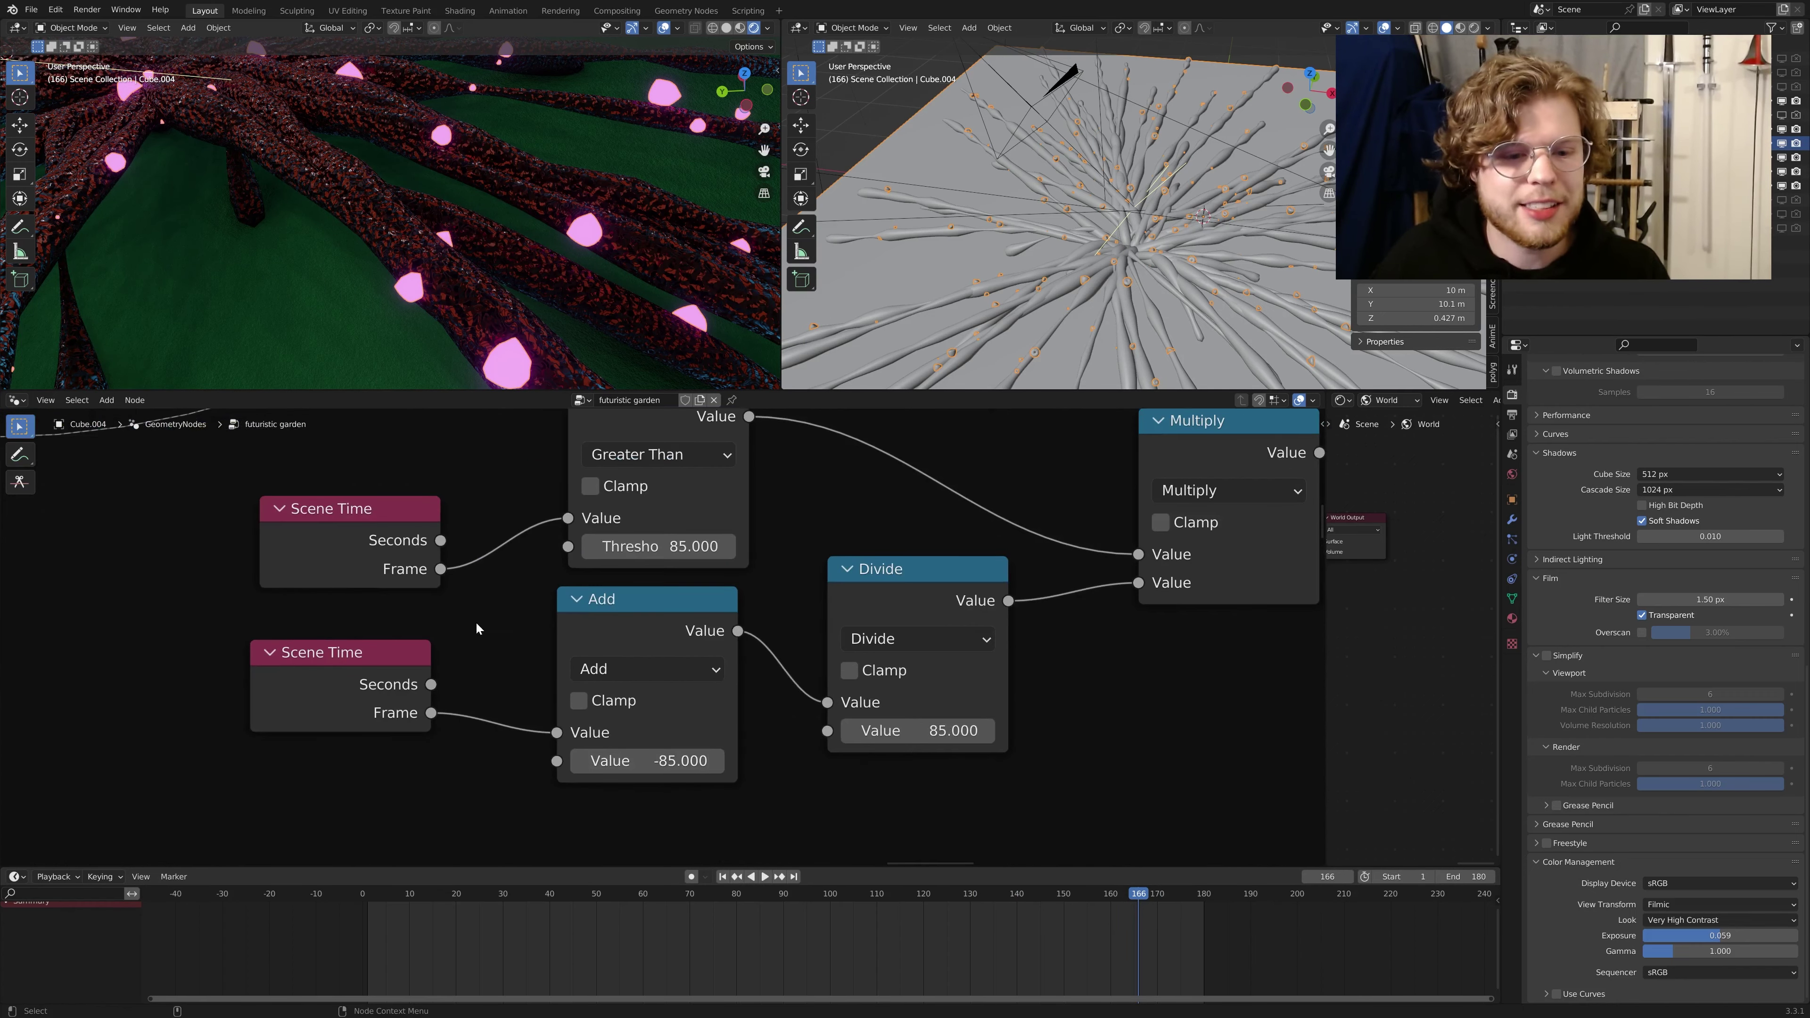
middle_drag(475, 620, 419, 681)
click(316, 590)
drag(315, 586, 299, 602)
drag(293, 715, 283, 692)
Step: Nudge the Greater Than node up, then shift the Add and Divide nodes slightly up and to the right
scroll(371, 652, down, 4)
middle_drag(463, 625, 307, 635)
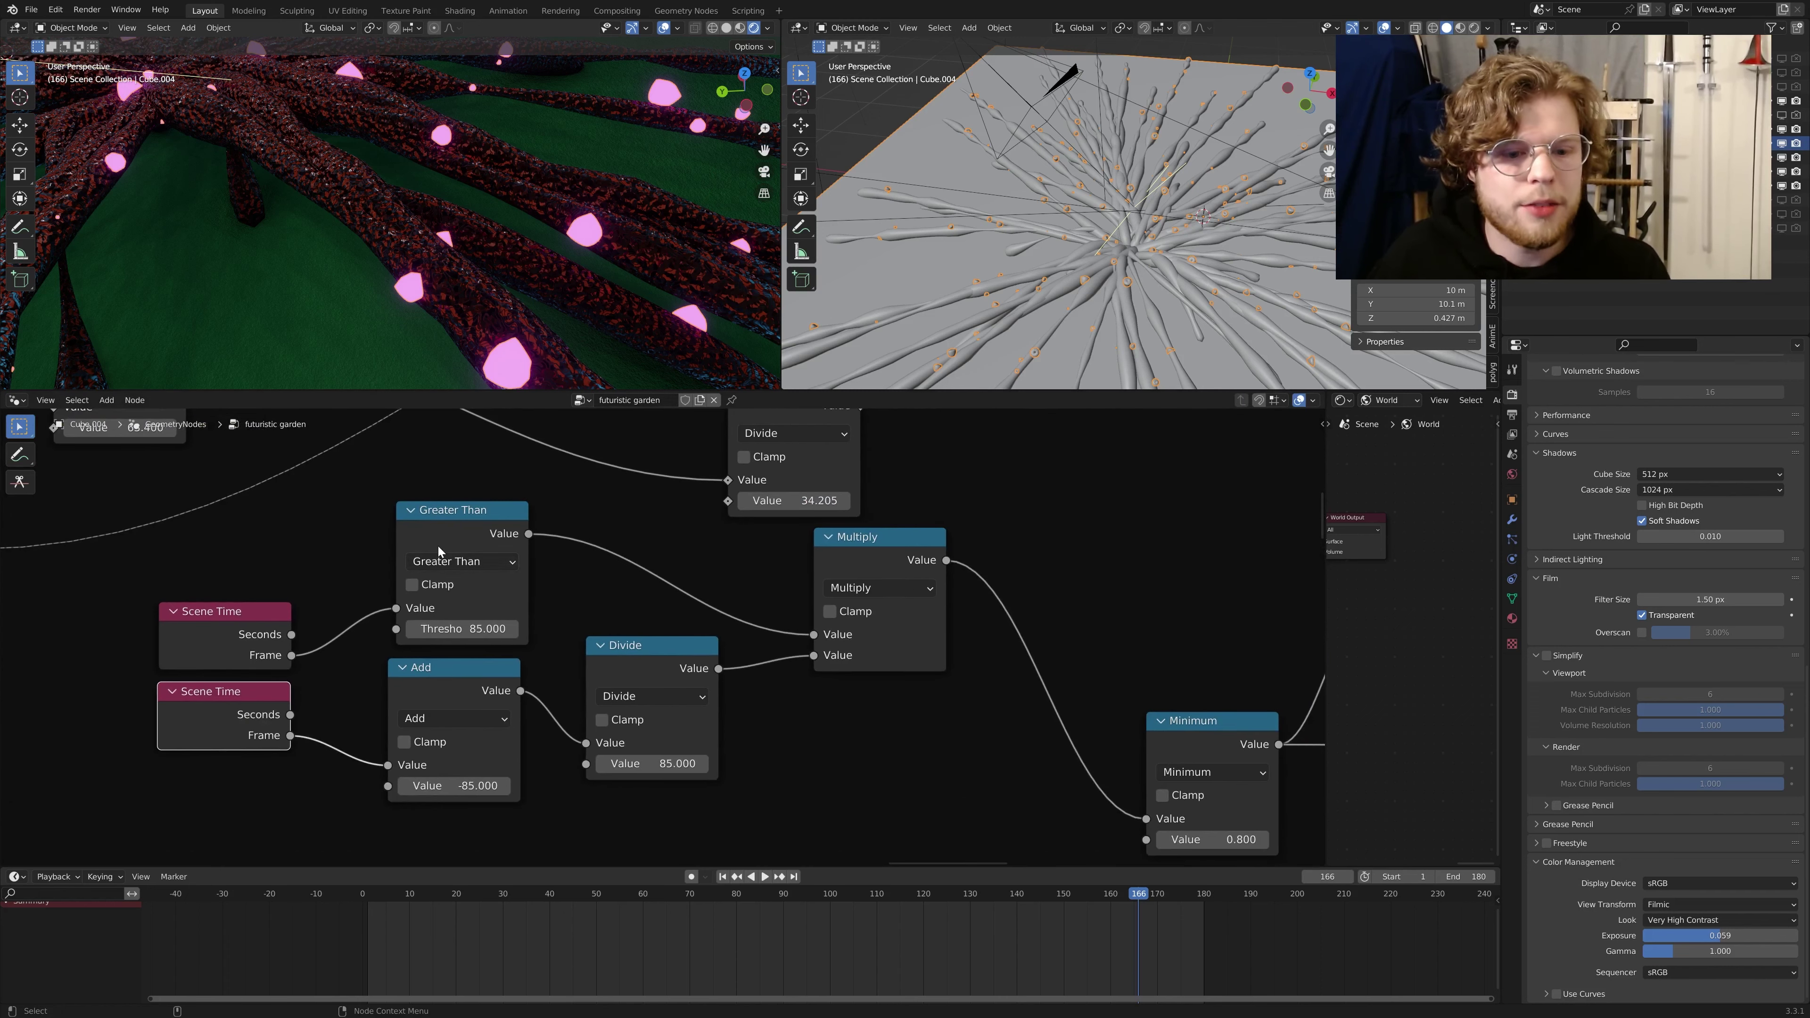
drag(447, 542, 455, 530)
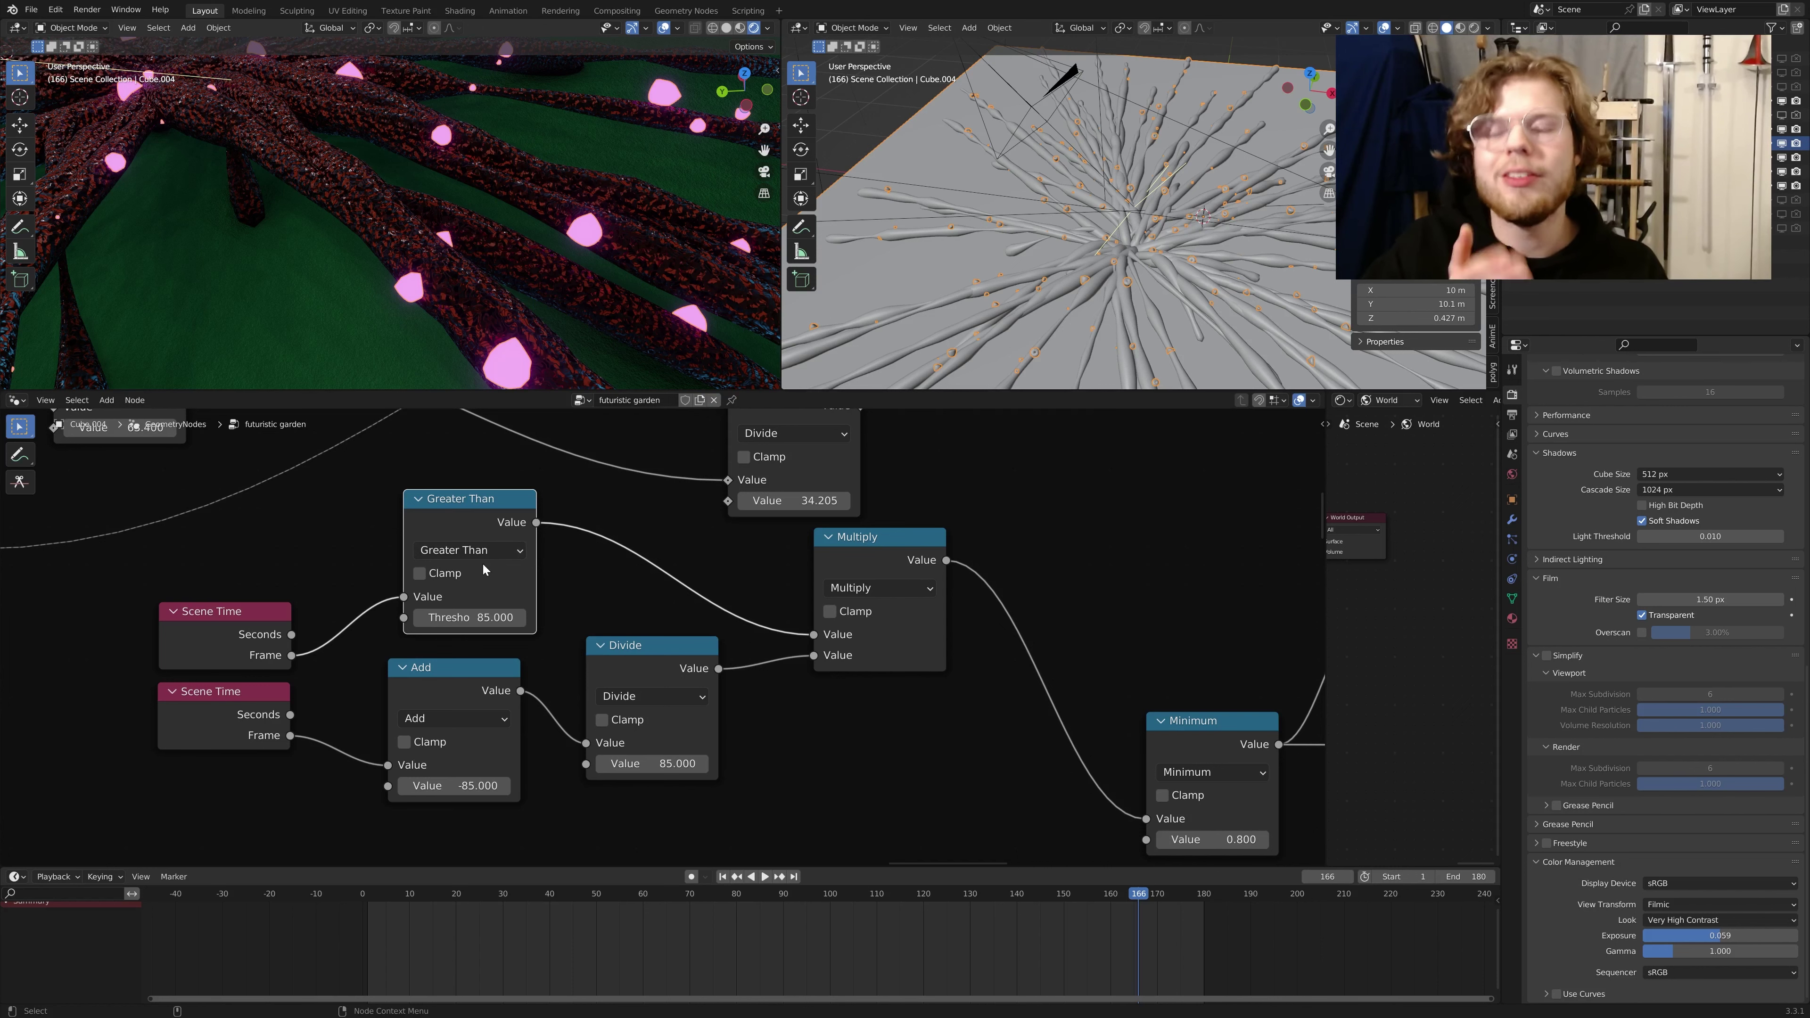
scroll(902, 701, down, 2)
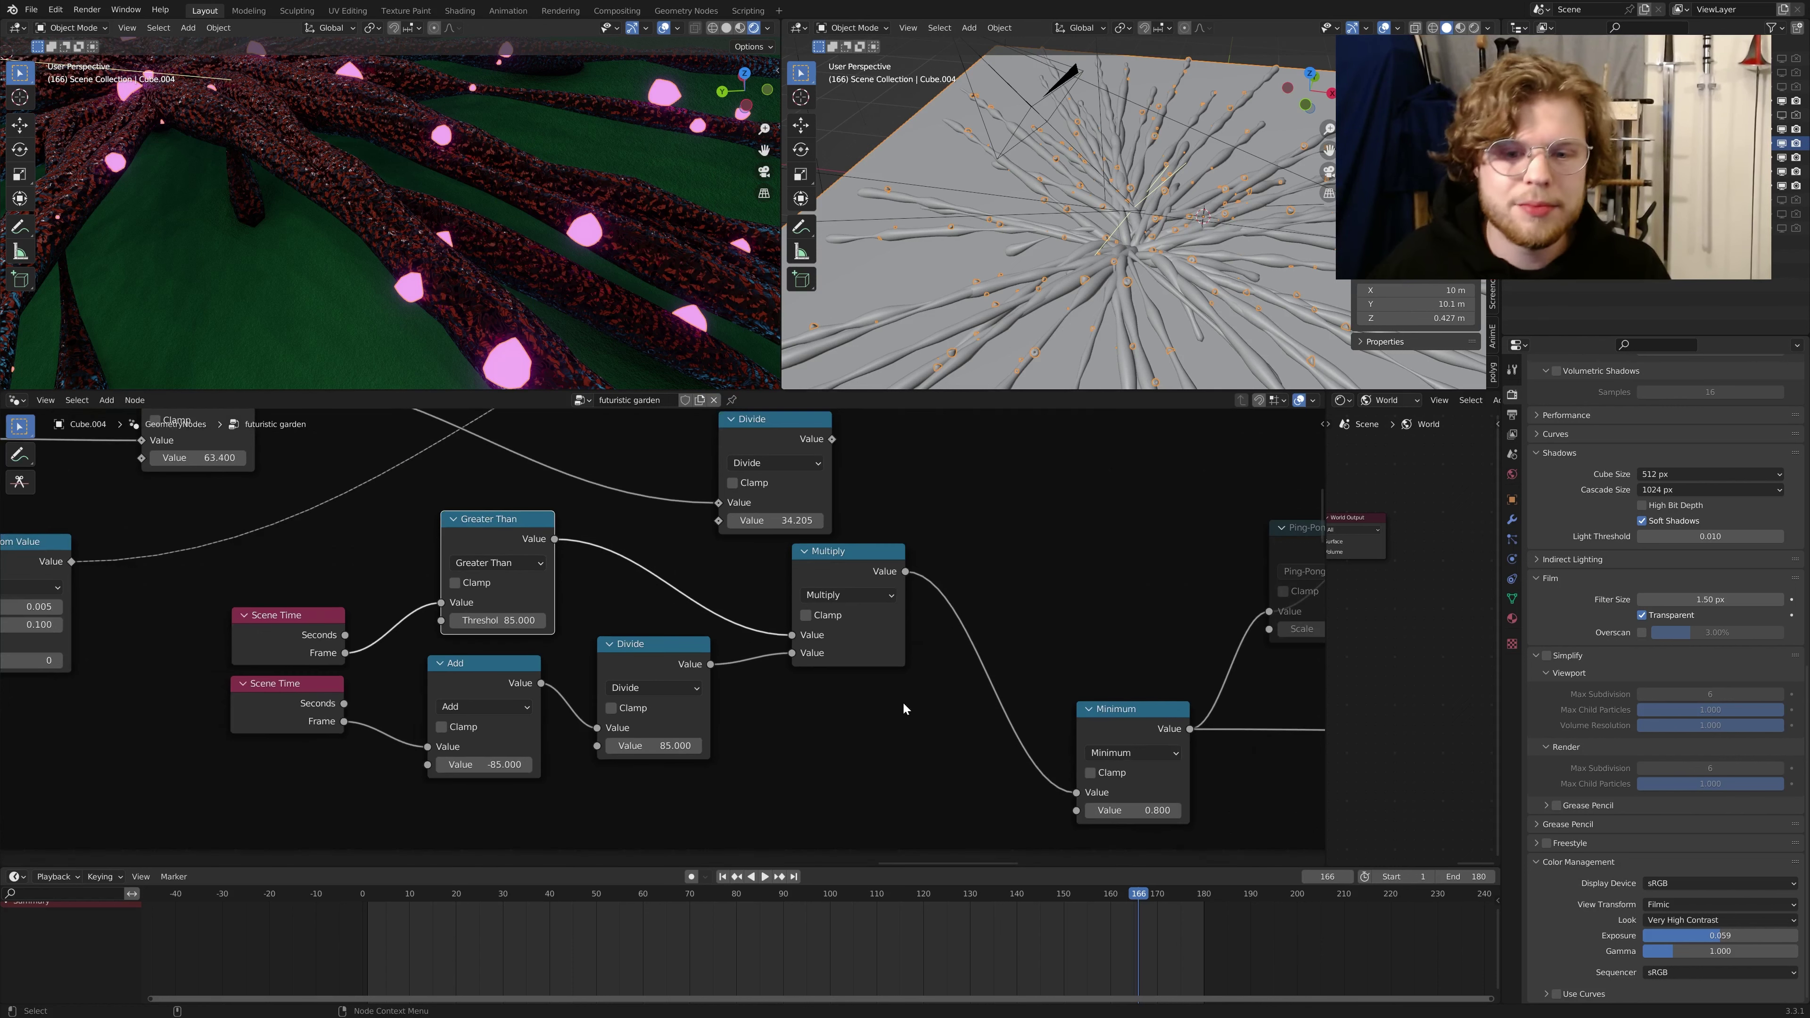
scroll(637, 842, up, 2)
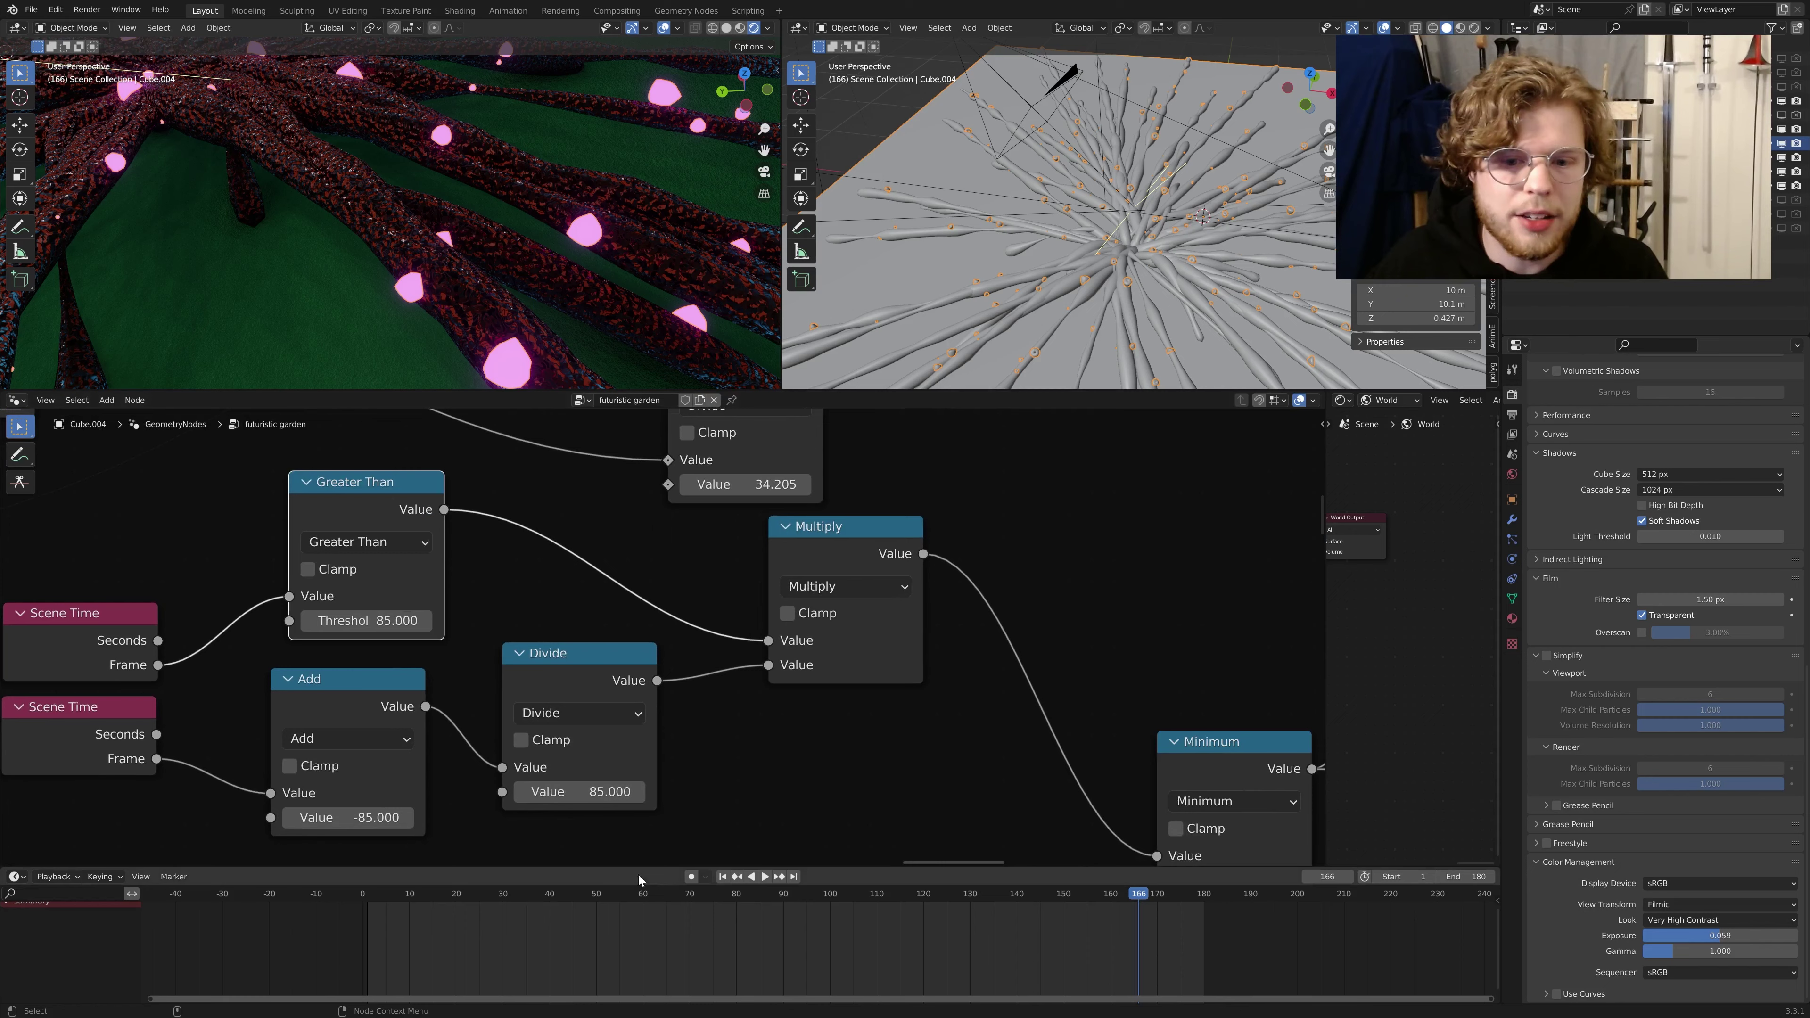
drag(437, 625, 454, 614)
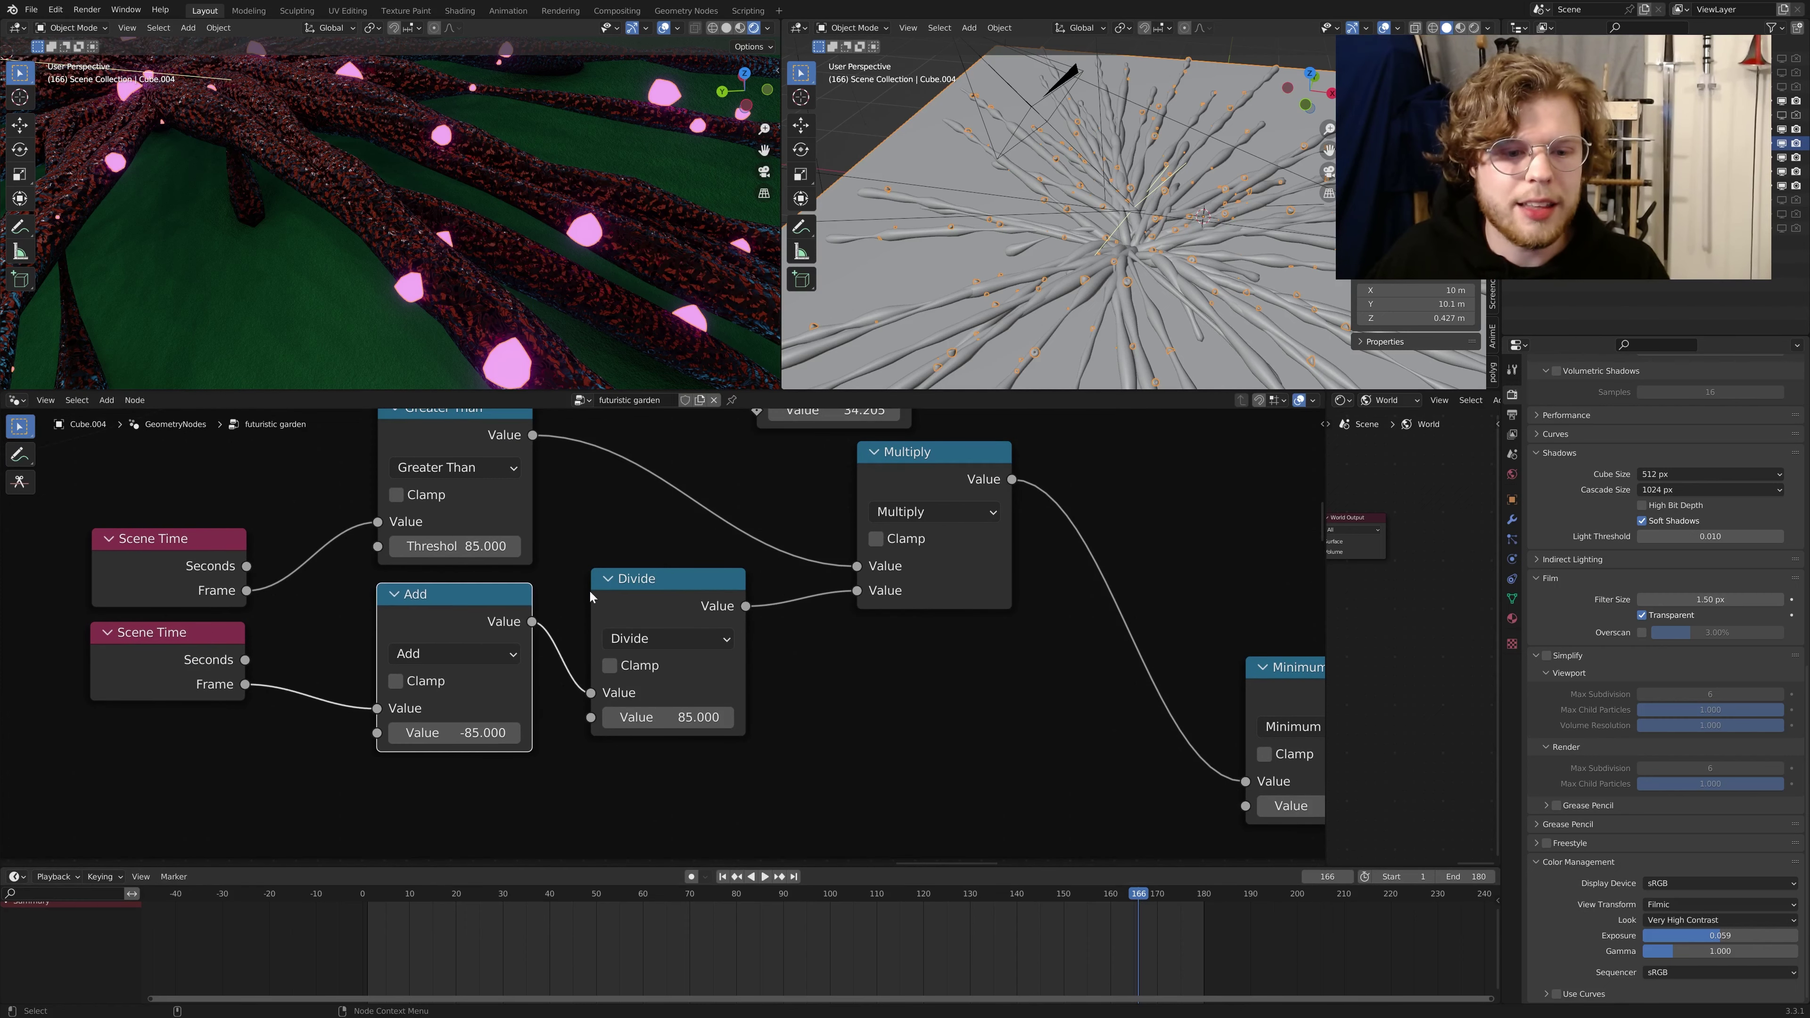
drag(684, 595, 696, 591)
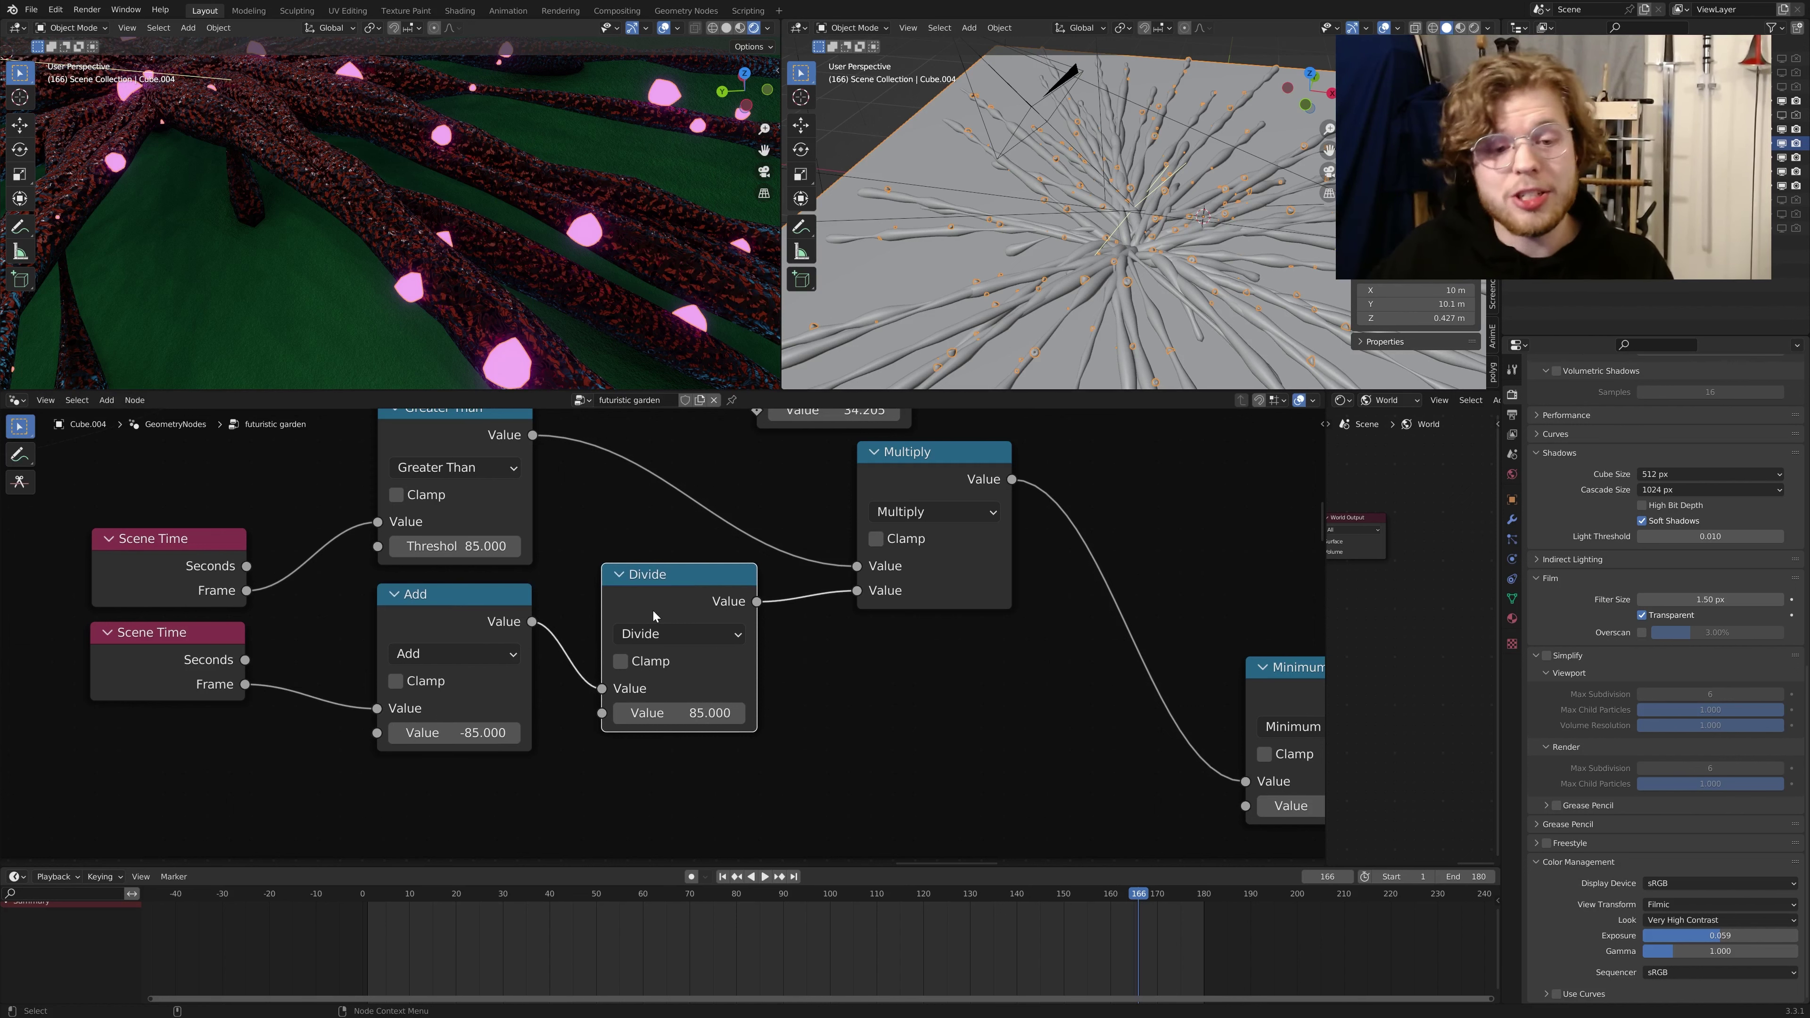
Step: Reposition the Add node slightly closer to the Divide node and nudge the Greater Than node above it
drag(483, 619, 488, 614)
middle_drag(551, 597, 598, 603)
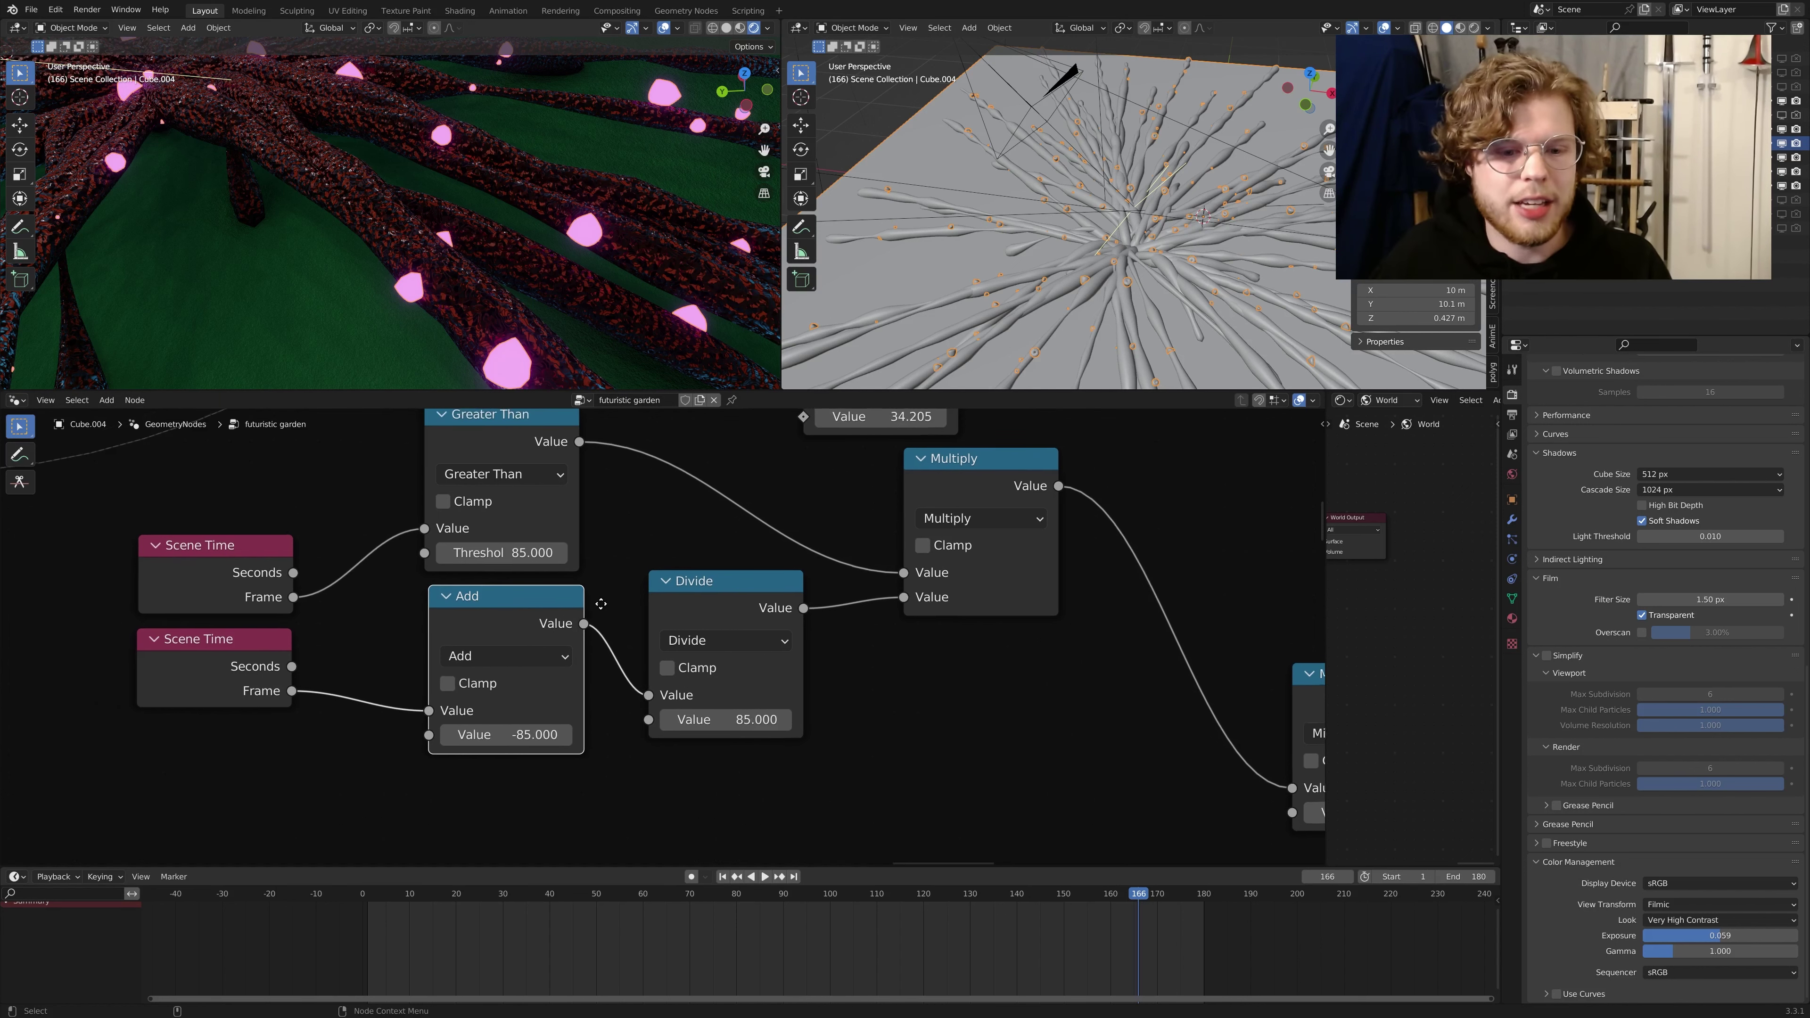
drag(506, 618, 509, 620)
scroll(545, 711, down, 2)
scroll(570, 581, up, 2)
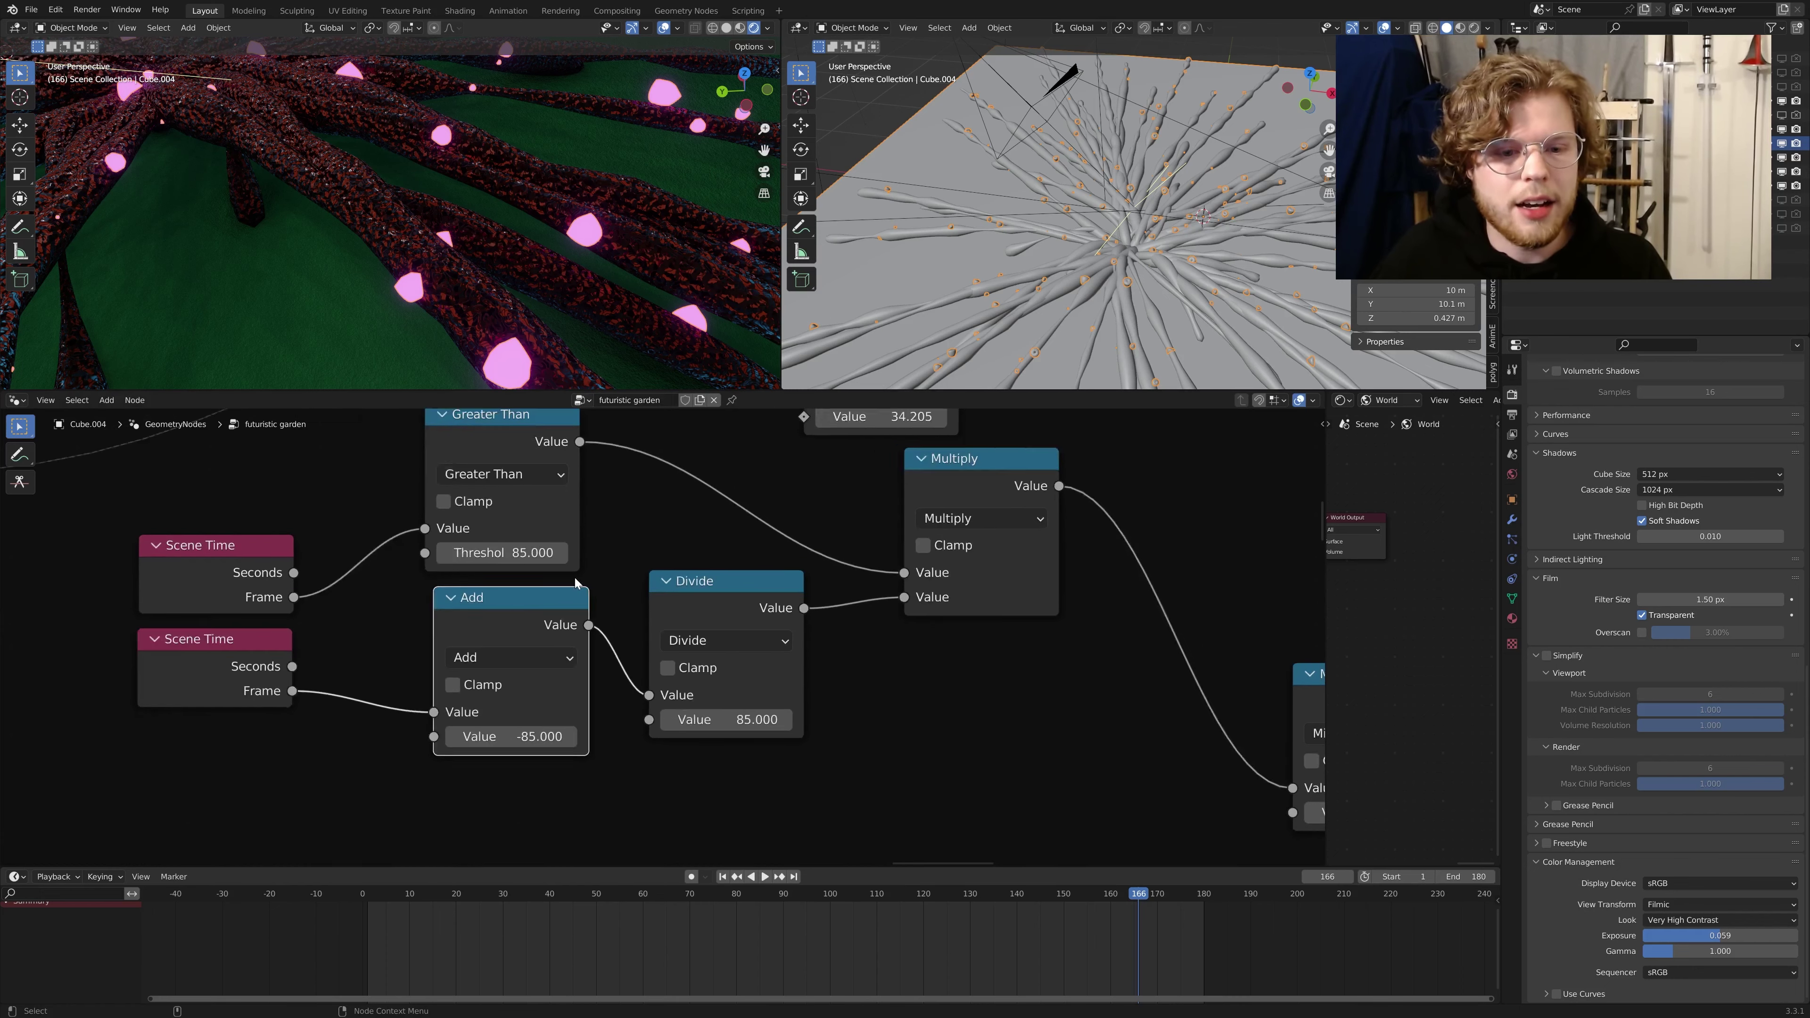
scroll(549, 485, down, 1)
middle_drag(539, 466, 600, 514)
drag(593, 510, 604, 499)
Step: Nudge the Add node up and inspect the value at its output socket
scroll(647, 713, up, 4)
drag(602, 654, 606, 648)
scroll(648, 628, down, 3)
mouse_move(630, 657)
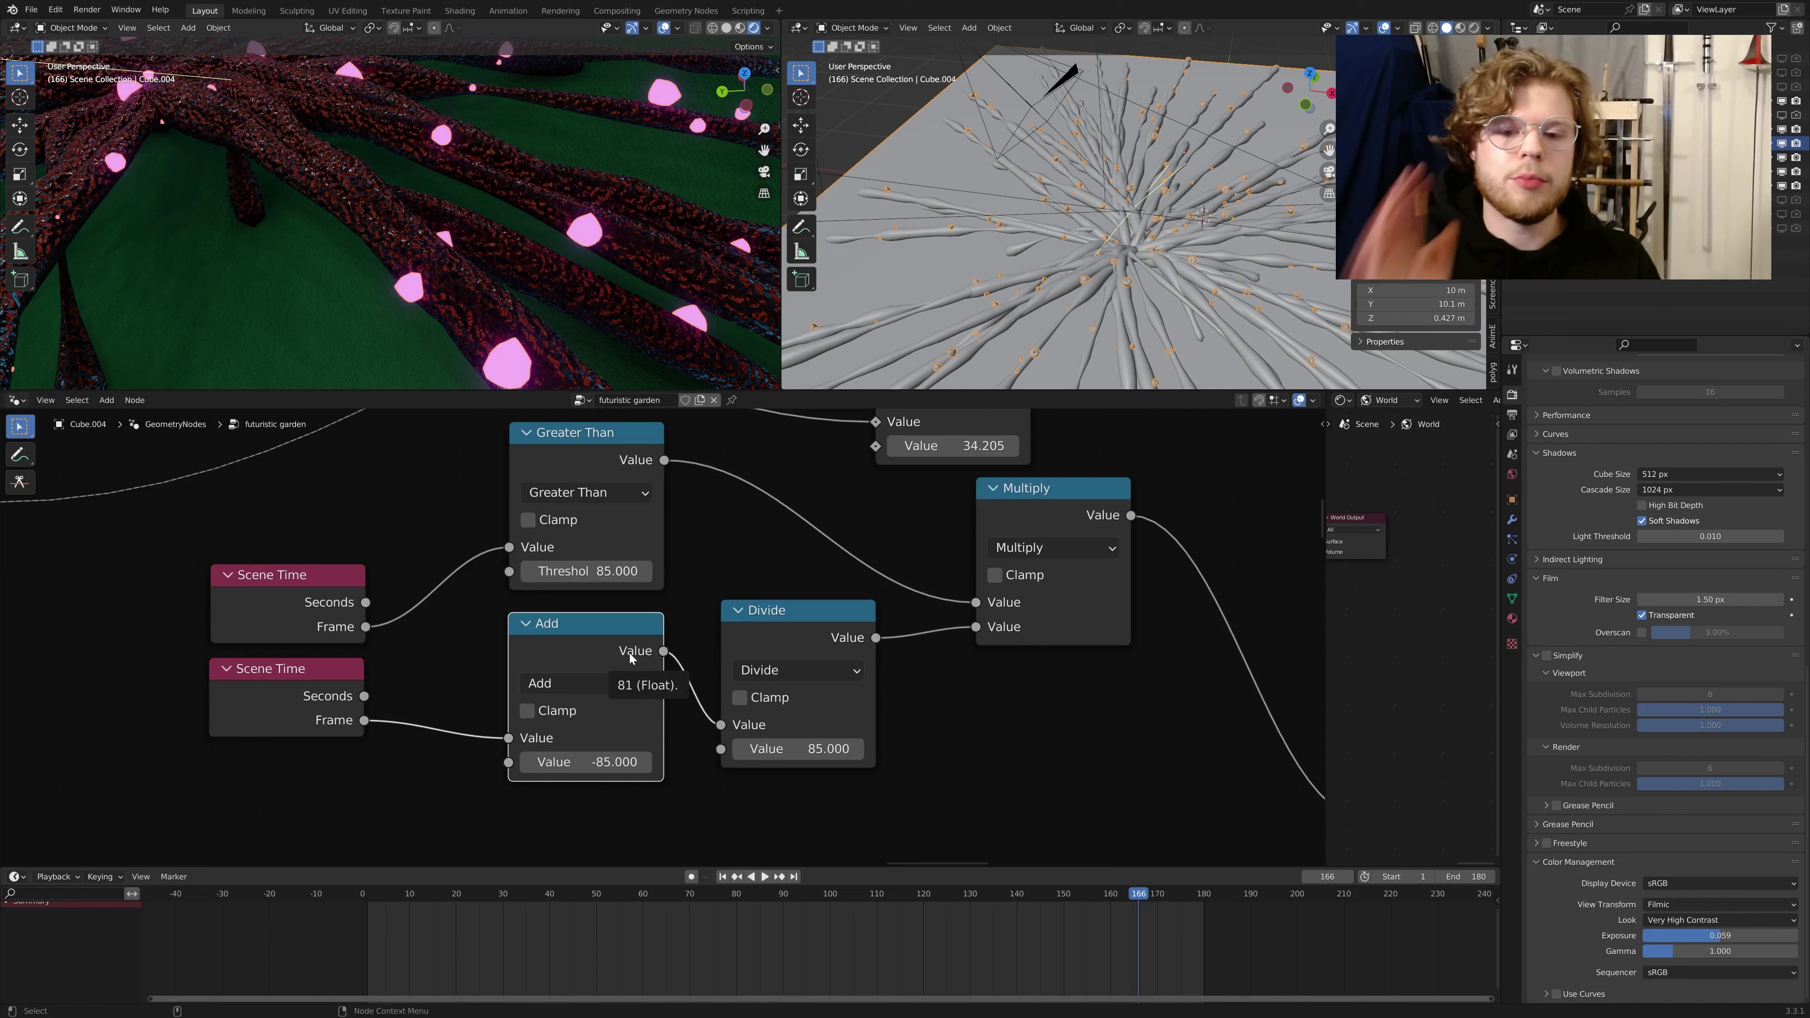
Step: Move the Minimum node up and slightly closer to the Multiply node
scroll(643, 653, down, 4)
middle_drag(946, 590, 742, 570)
middle_drag(914, 636, 704, 620)
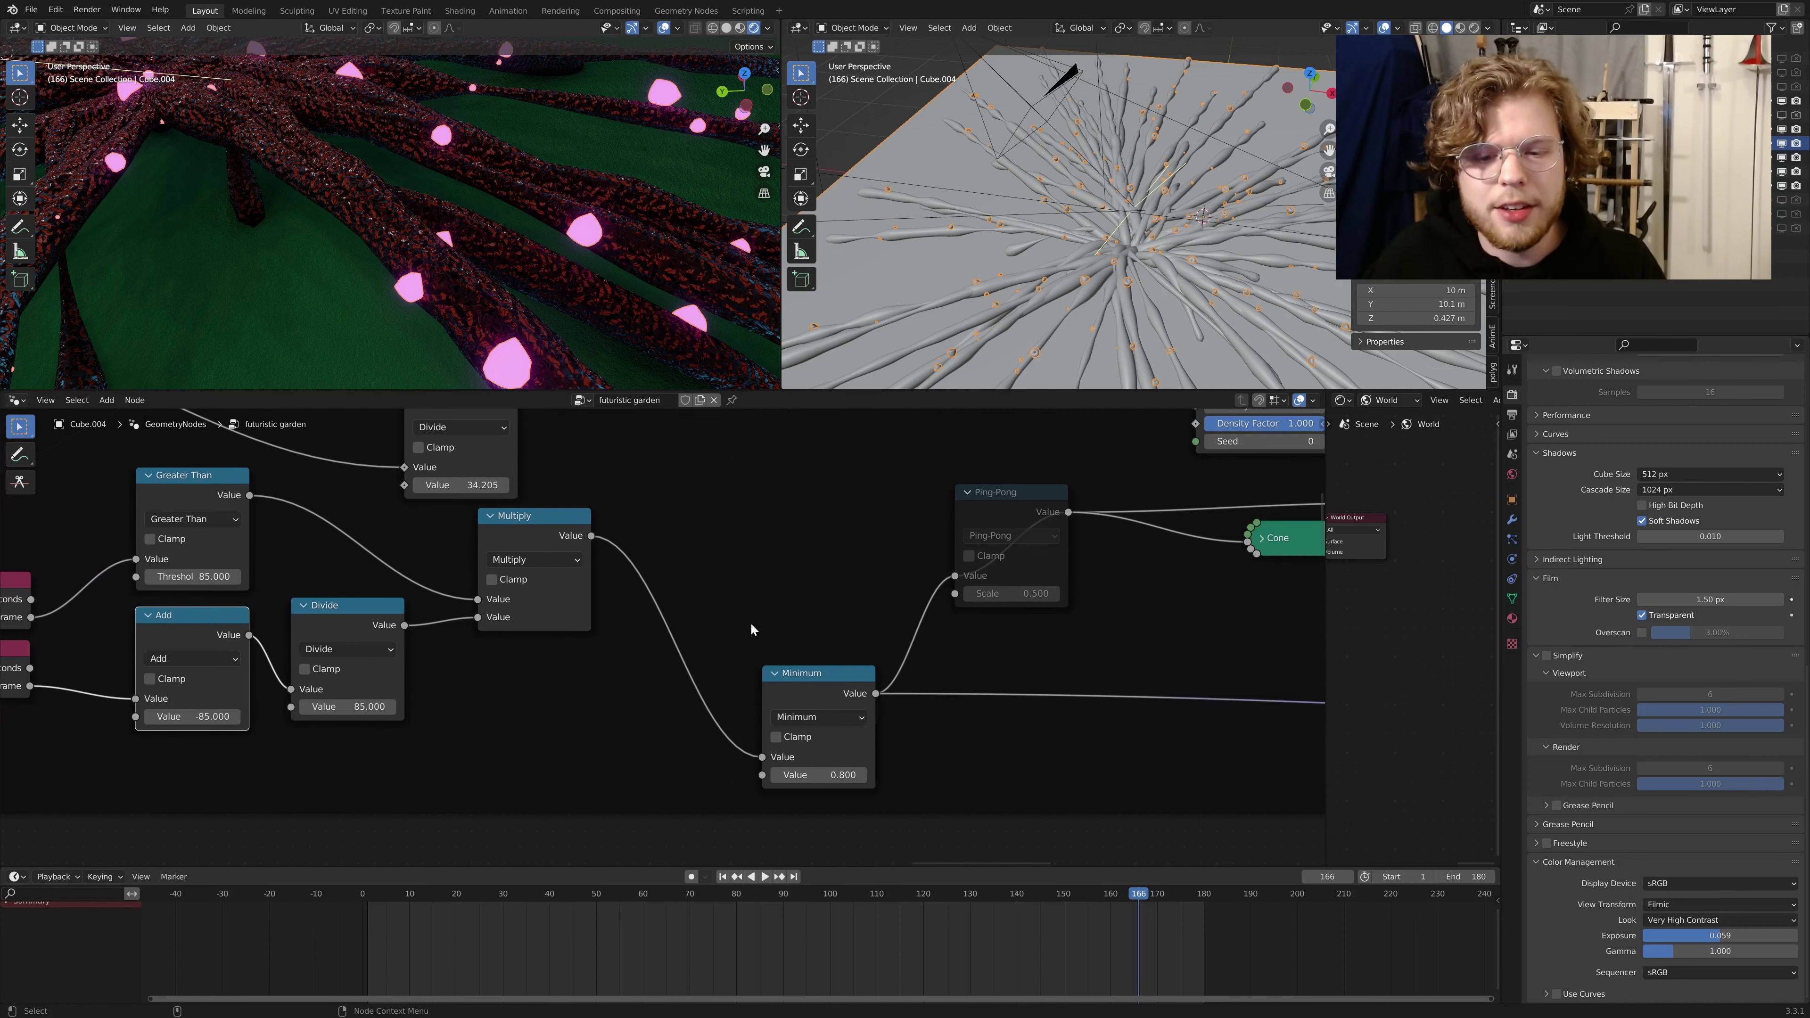
drag(820, 677, 805, 633)
middle_drag(995, 646, 983, 657)
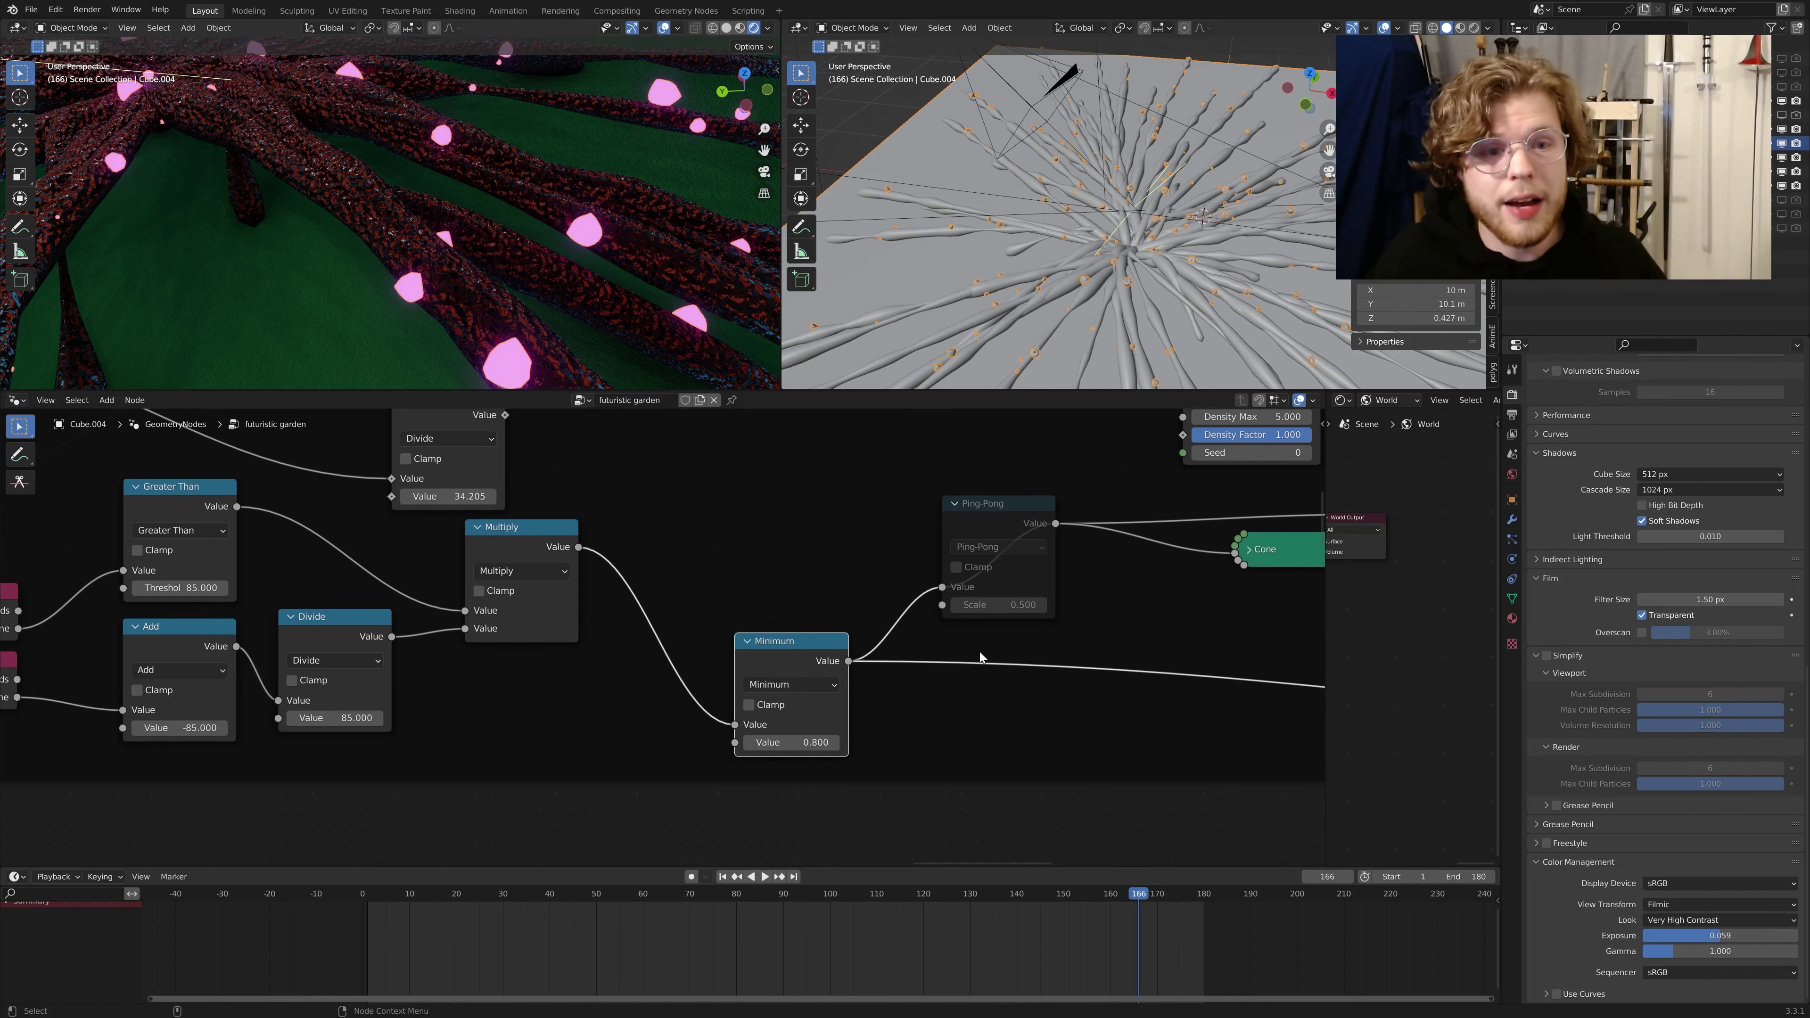
Step: Zoom the rendered view out to examine the flowers across the whole garden
scroll(974, 658, down, 3)
middle_drag(975, 664, 925, 667)
middle_drag(529, 232, 540, 233)
scroll(540, 233, down, 7)
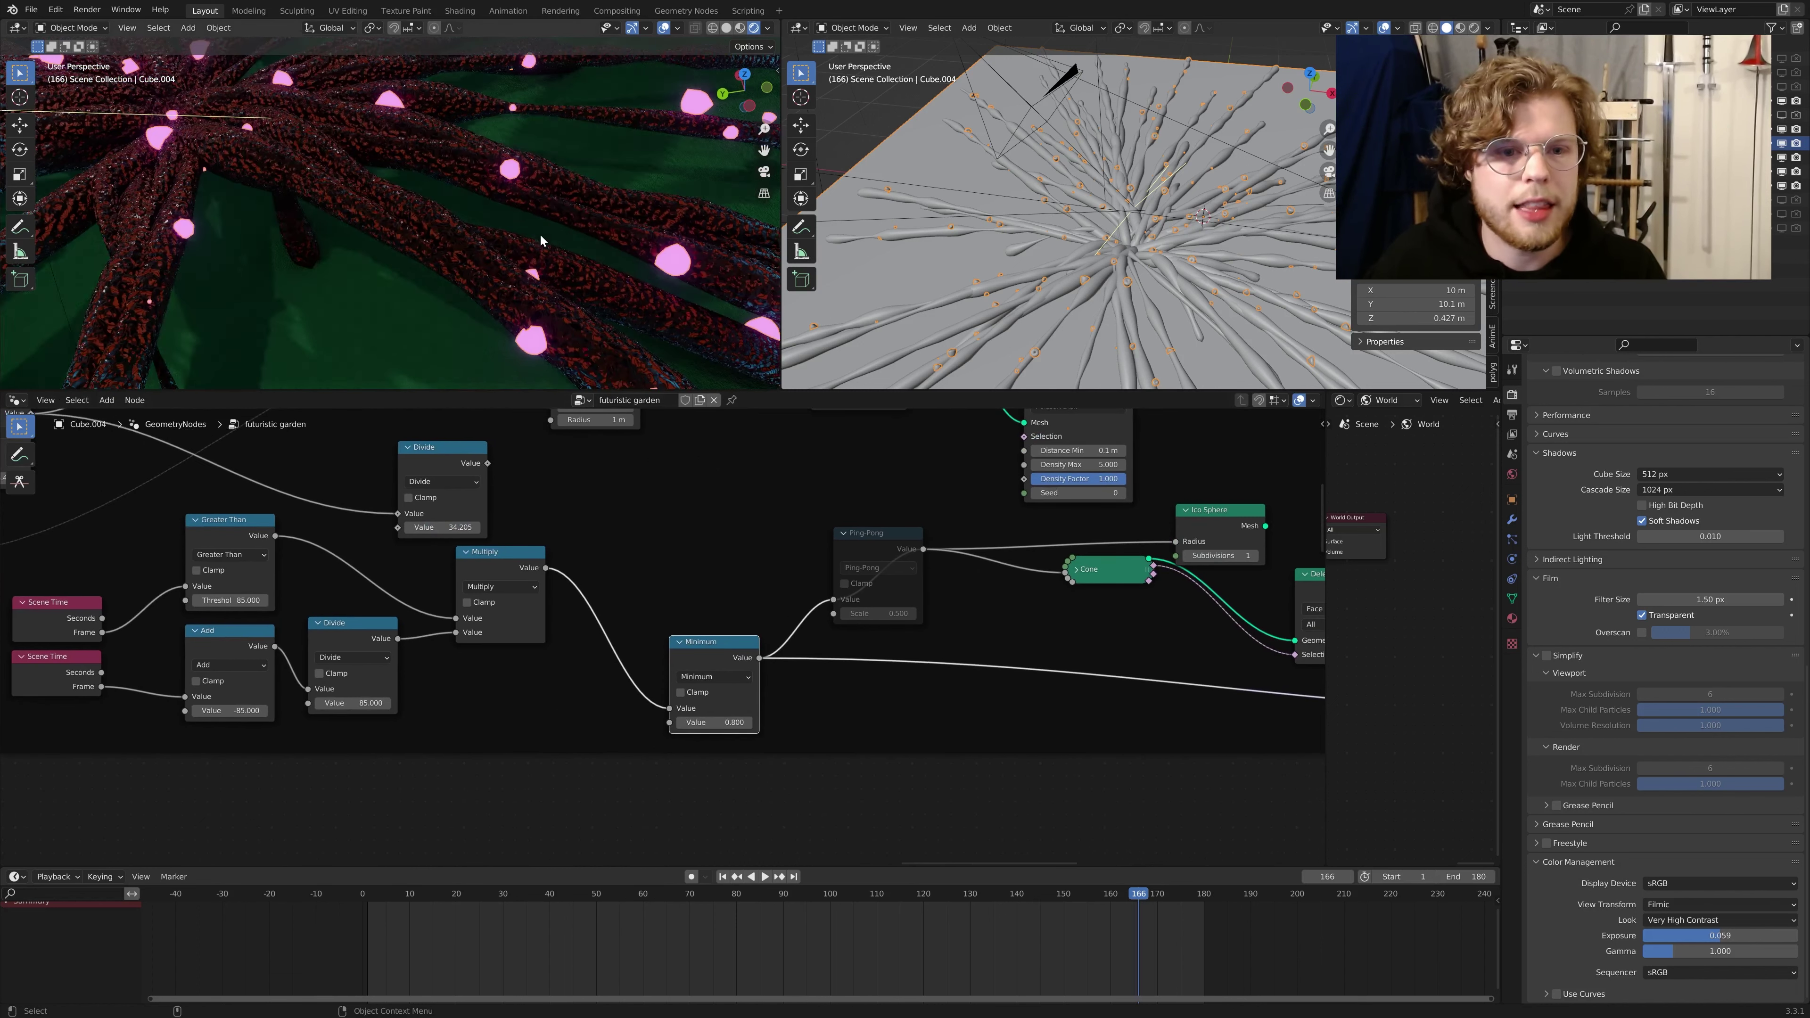
scroll(788, 611, up, 2)
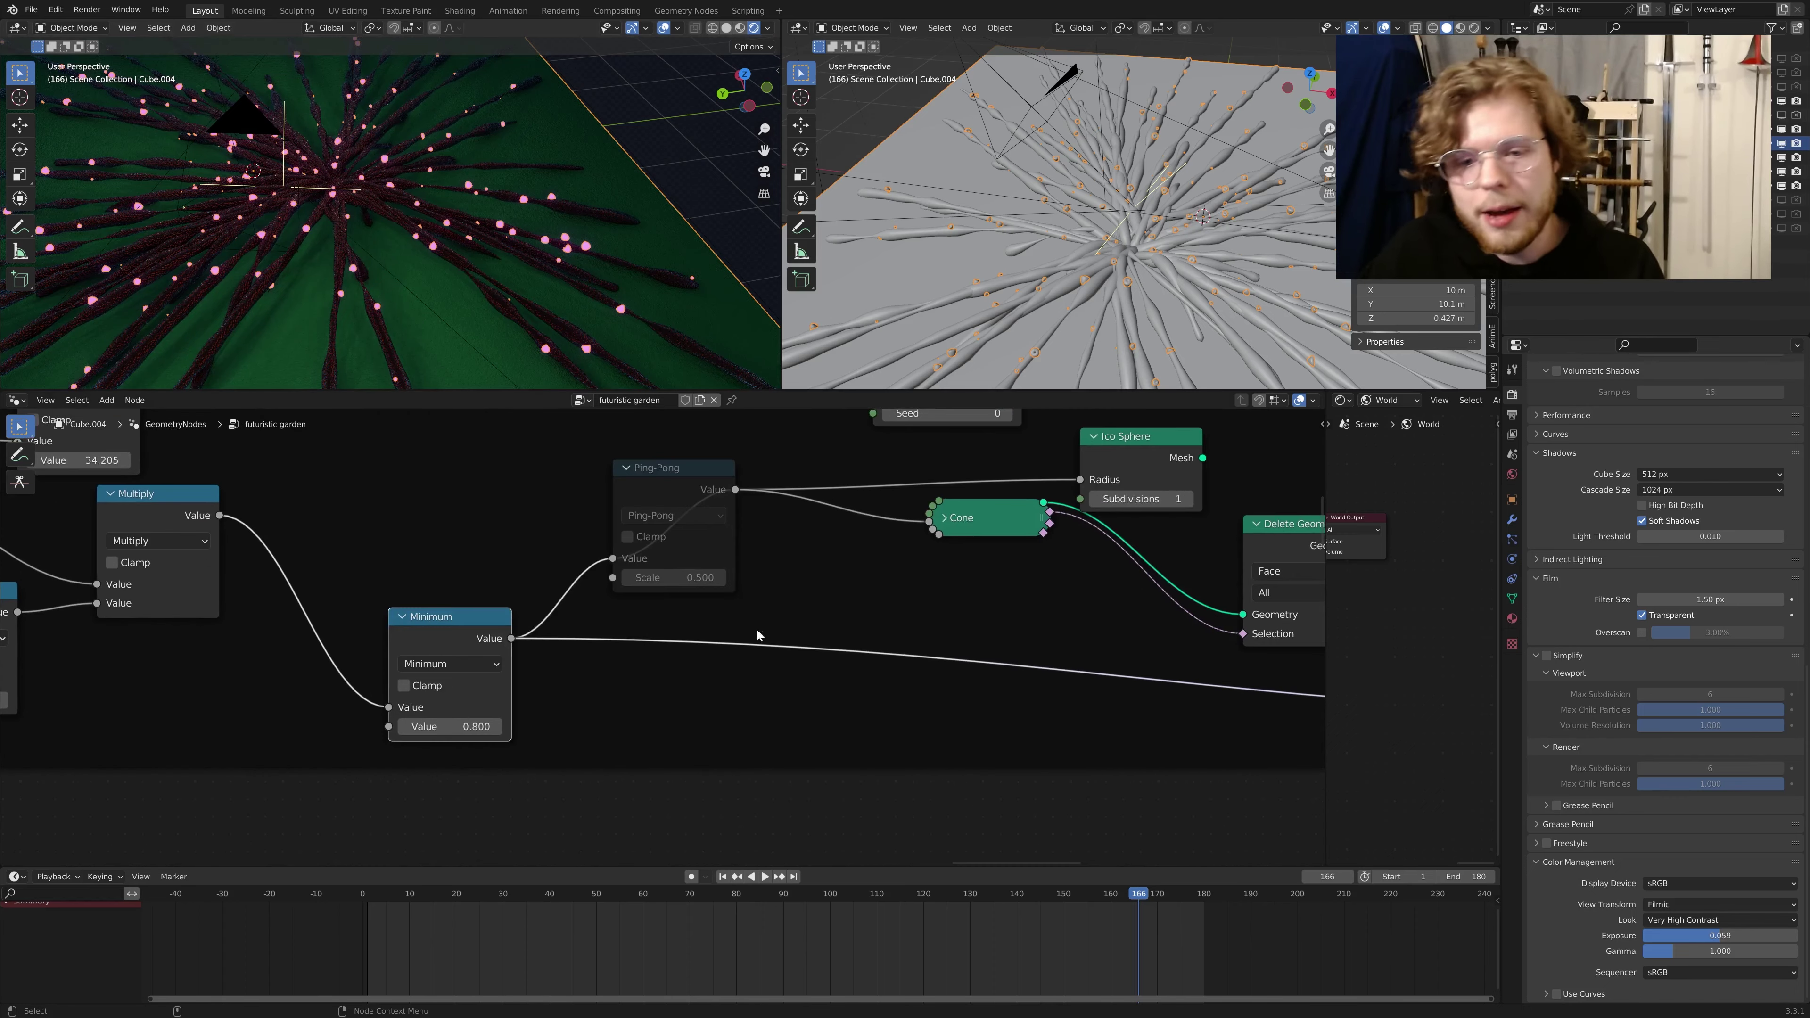
Step: Follow the Minimum output to the tulip's Transform node and on through the joined geometry to the Group Output
scroll(757, 631, down, 5)
middle_drag(1104, 670, 691, 669)
scroll(691, 669, up, 5)
middle_drag(941, 707, 780, 704)
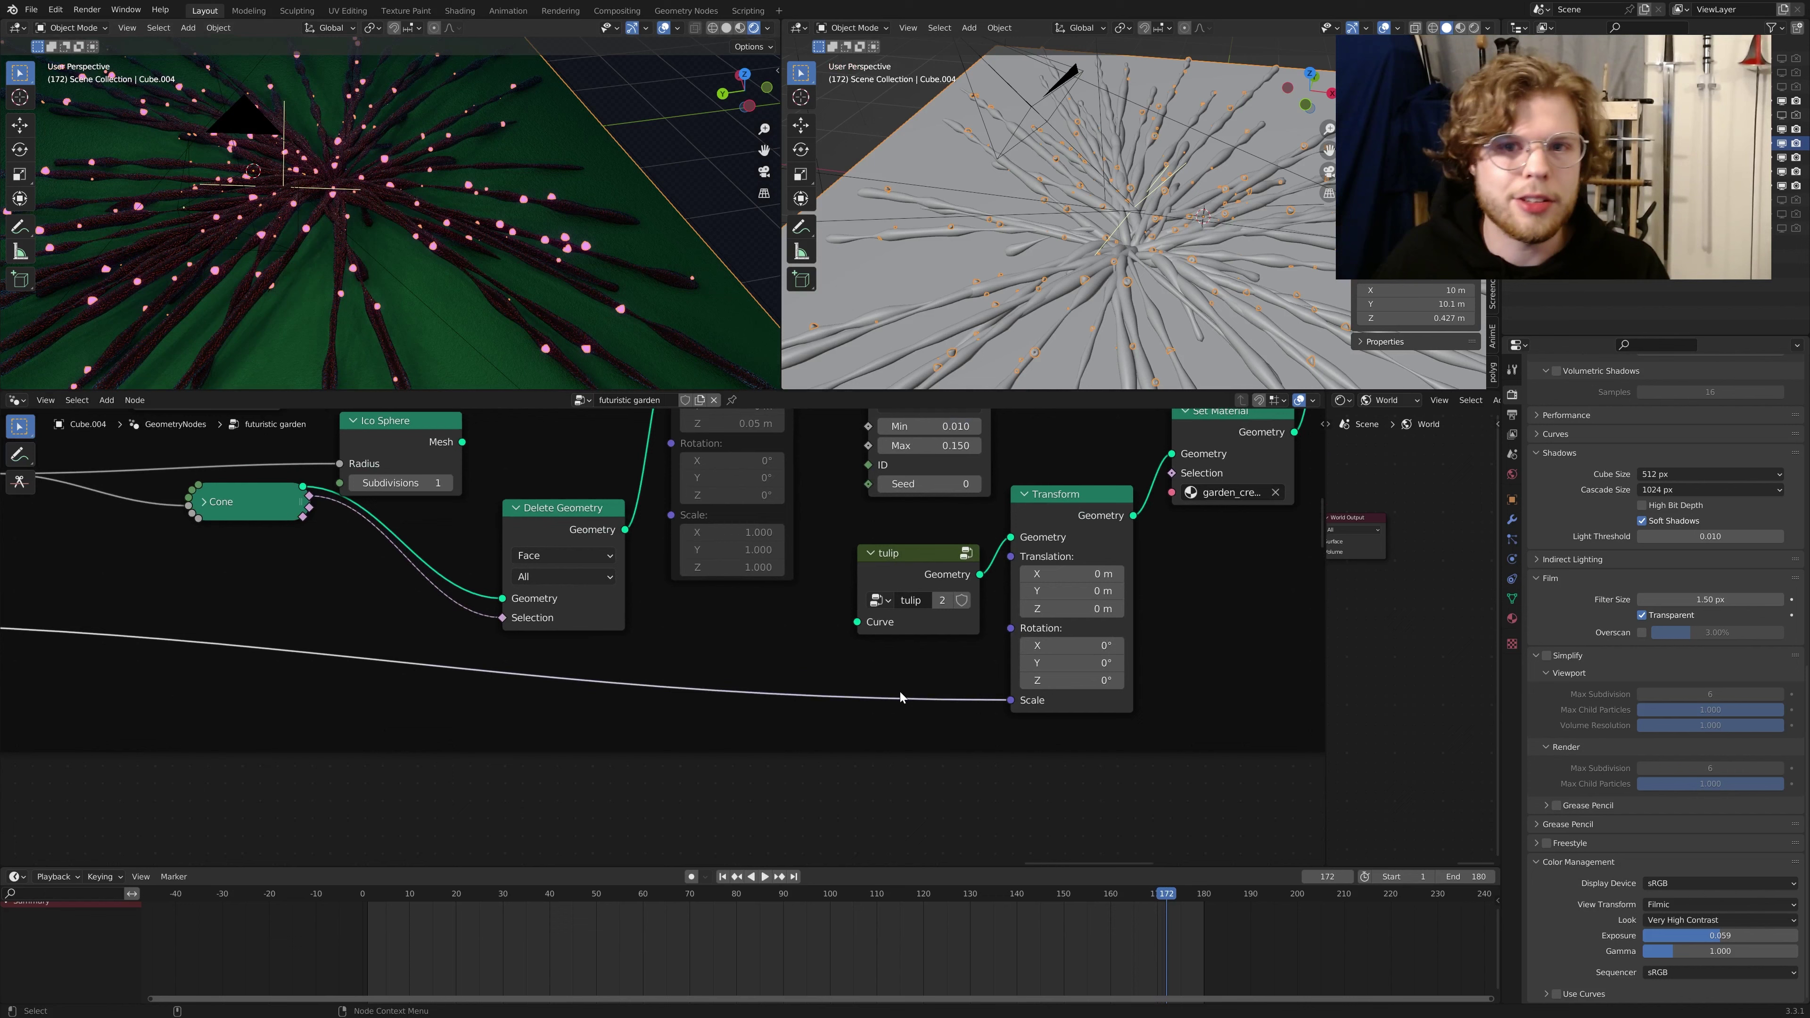
scroll(907, 697, down, 4)
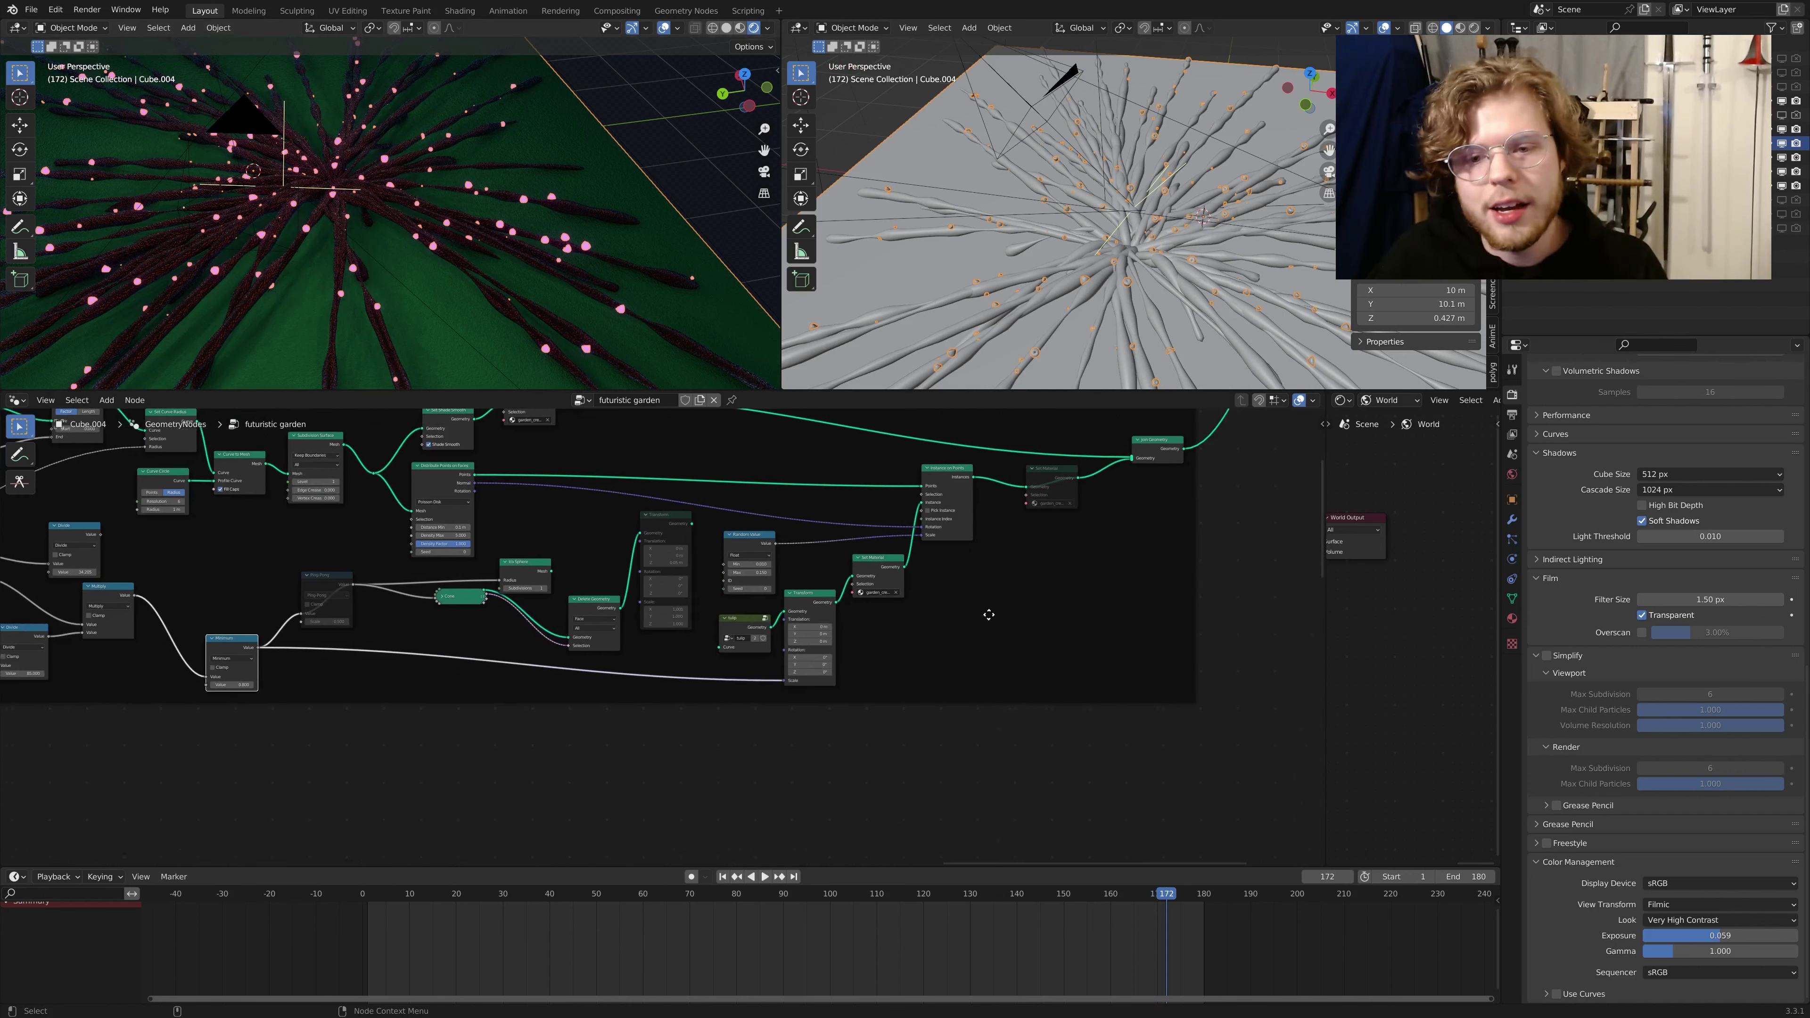
ctrl+scroll(963, 623, right, 12)
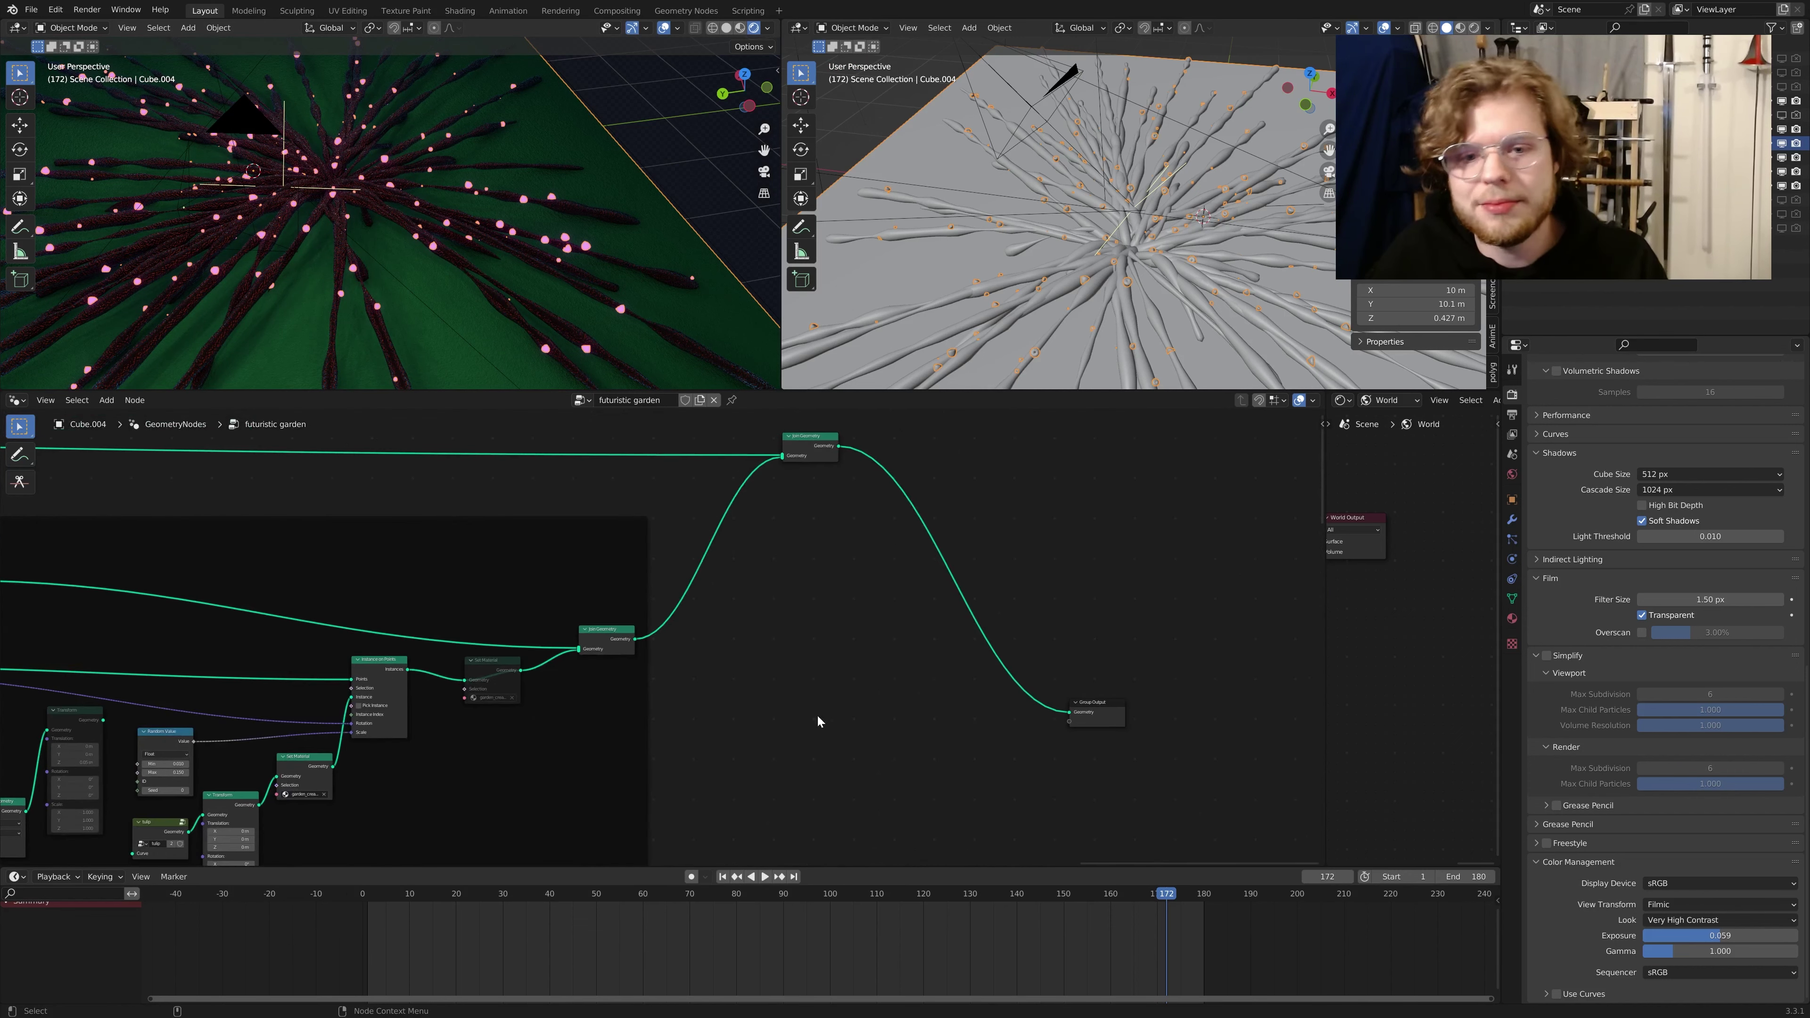
Step: Widen the shader editor over the geometry node area and switch its shader type from World to Object
drag(1325, 701, 552, 678)
scroll(926, 642, down, 2)
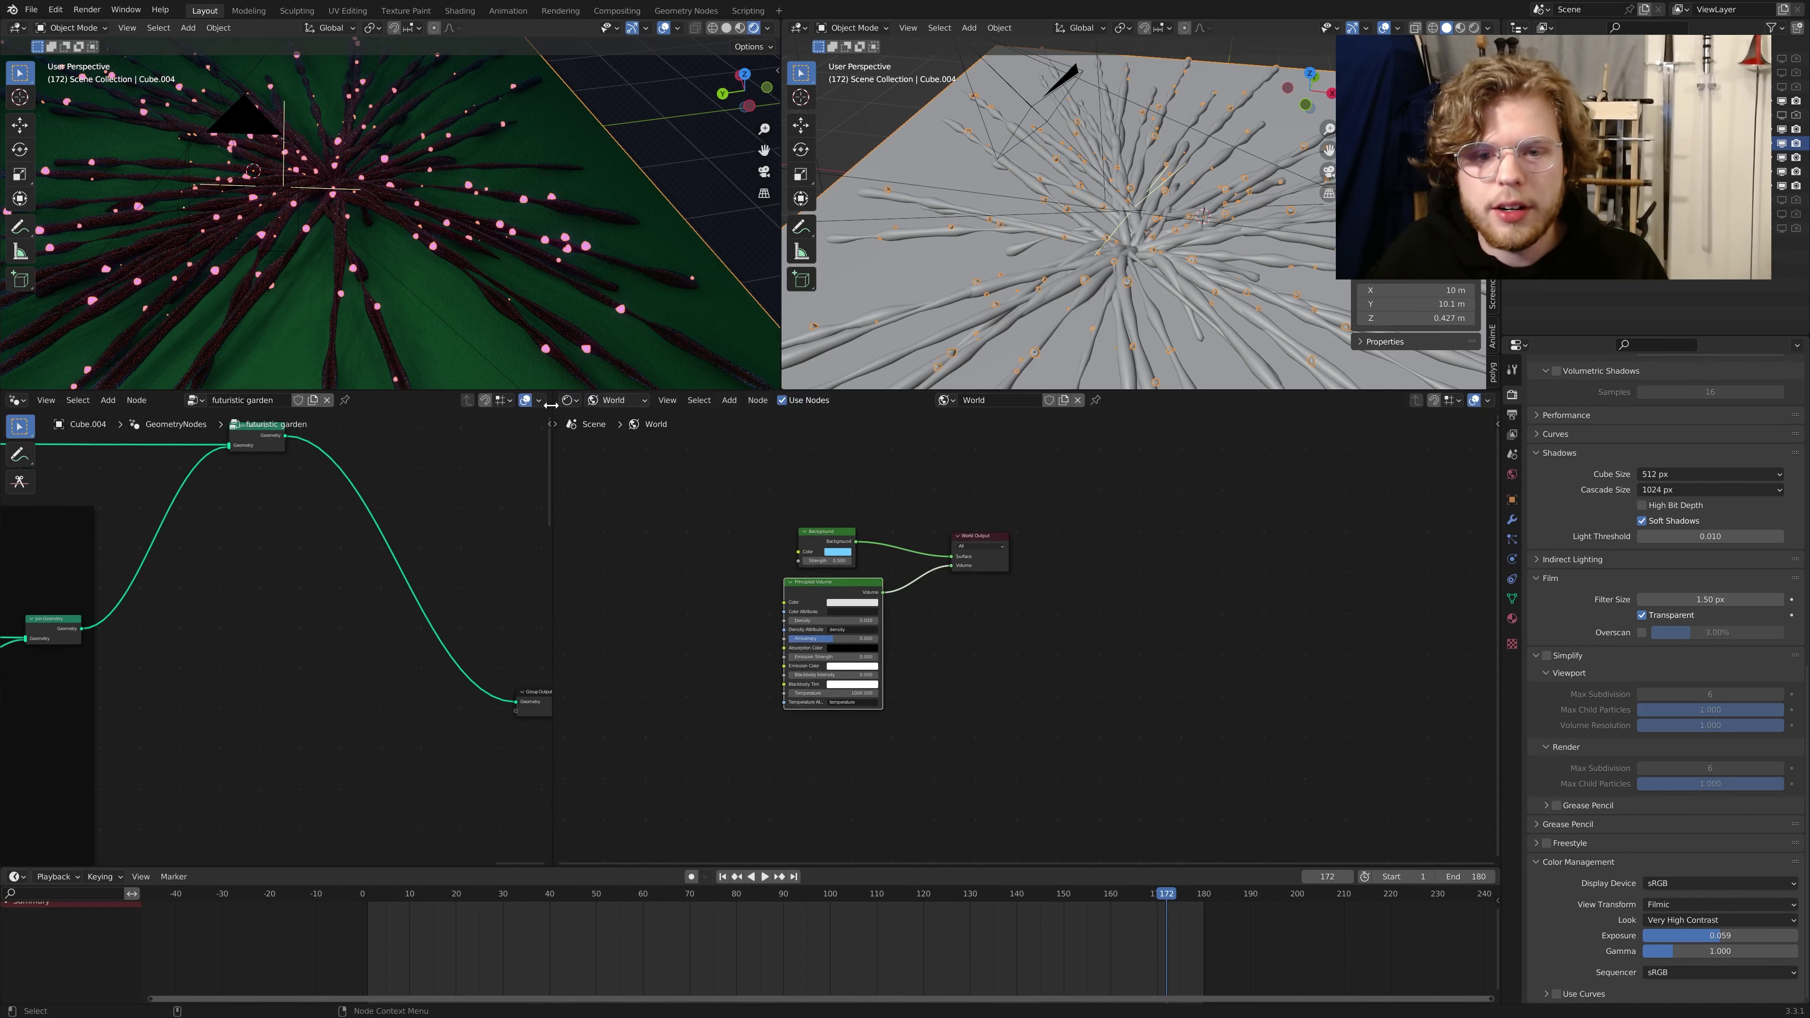
click(615, 400)
click(618, 416)
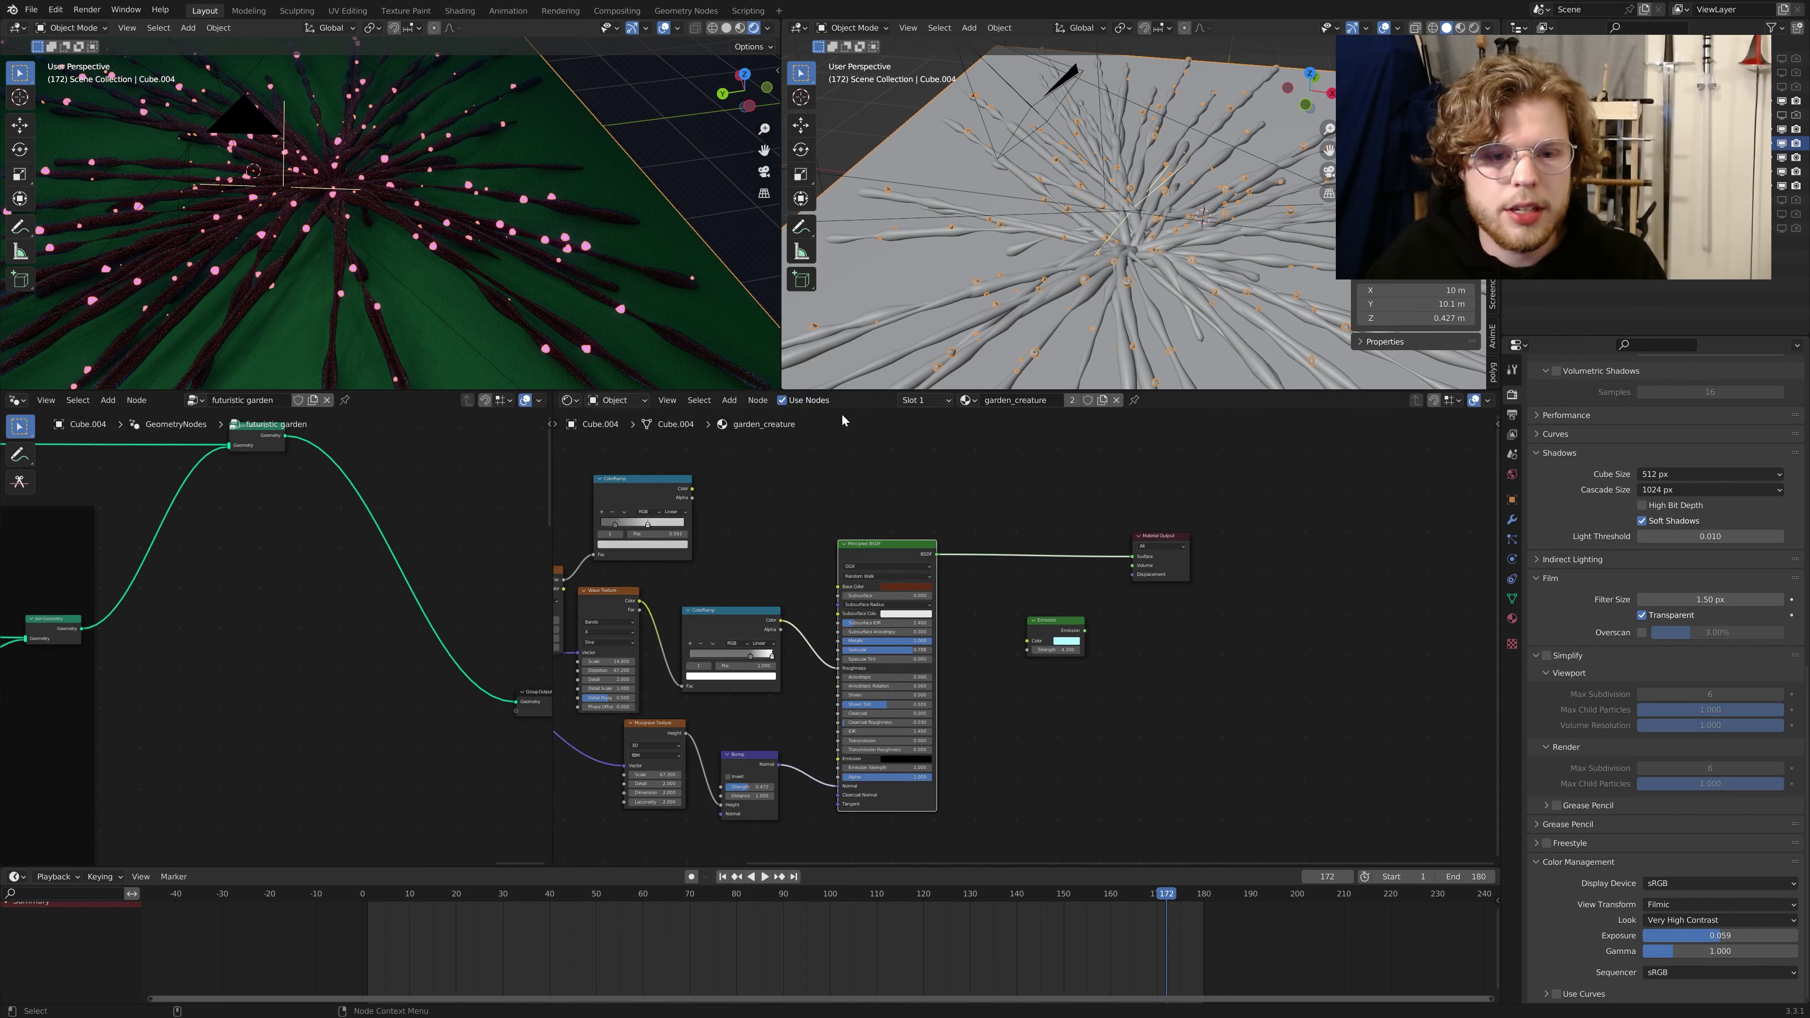
Step: Choose the garden_creature material for the tentacles and nudge its Principled BSDF node slightly to the right
click(965, 400)
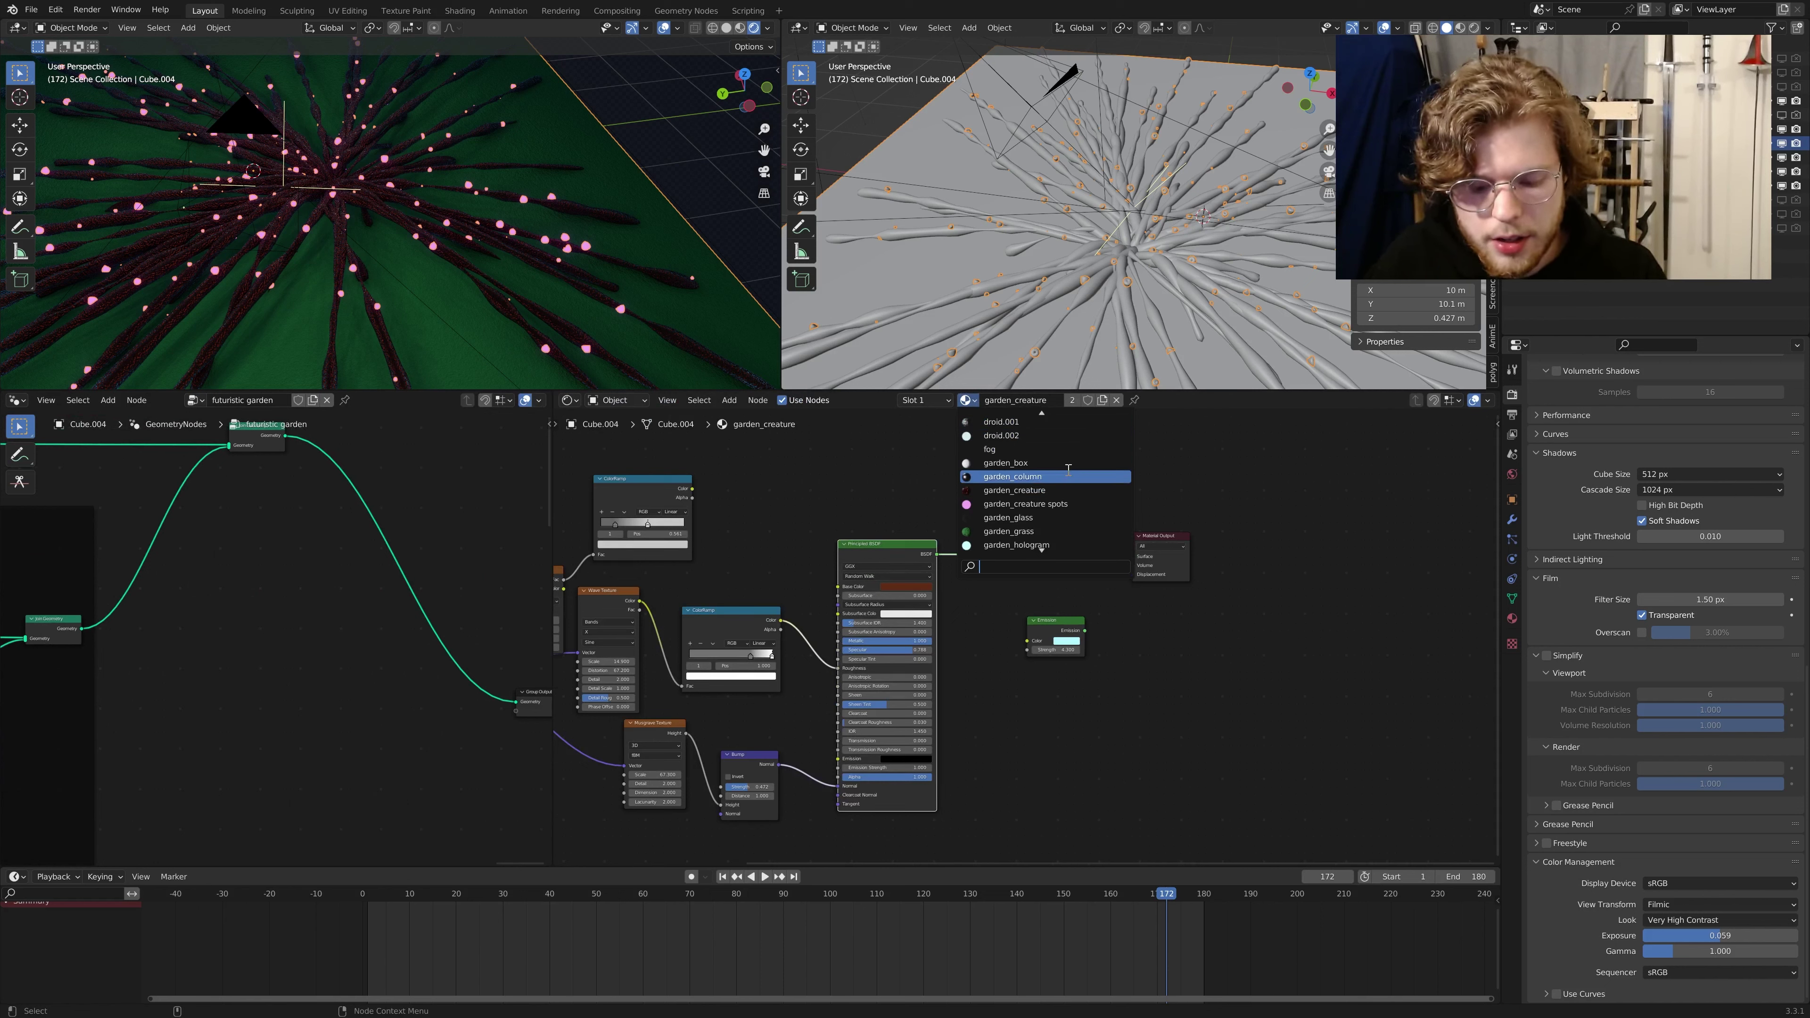
click(1053, 494)
scroll(976, 667, down, 5)
scroll(1124, 671, up, 5)
mouse_move(970, 671)
middle_down()
mouse_move(1112, 670)
mouse_move(1240, 614)
mouse_move(1279, 628)
mouse_move(1240, 617)
mouse_move(957, 670)
middle_up()
scroll(1195, 622, up, 4)
drag(954, 526, 971, 519)
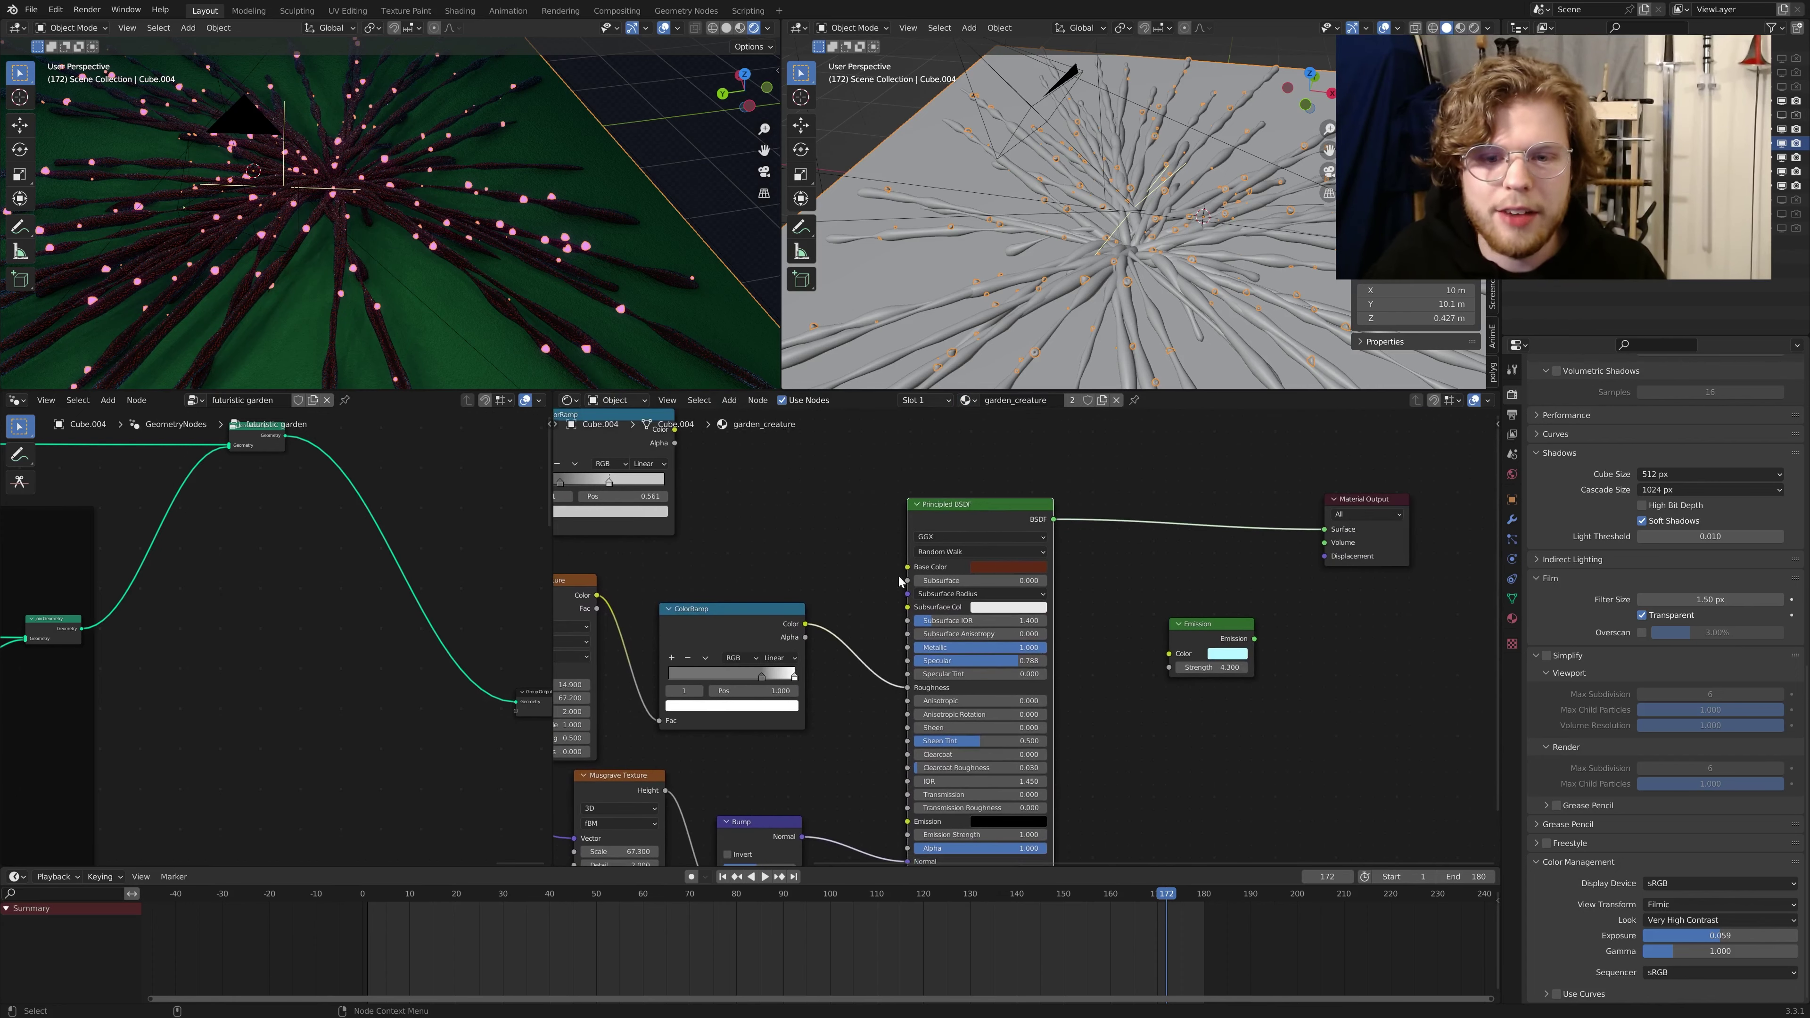
Step: Compare the Wave Texture with the tentacle surface up close and move the ColorRamp and Wave Texture nodes up and to the right
middle_drag(889, 589, 1254, 528)
drag(907, 551, 908, 553)
scroll(415, 268, up, 10)
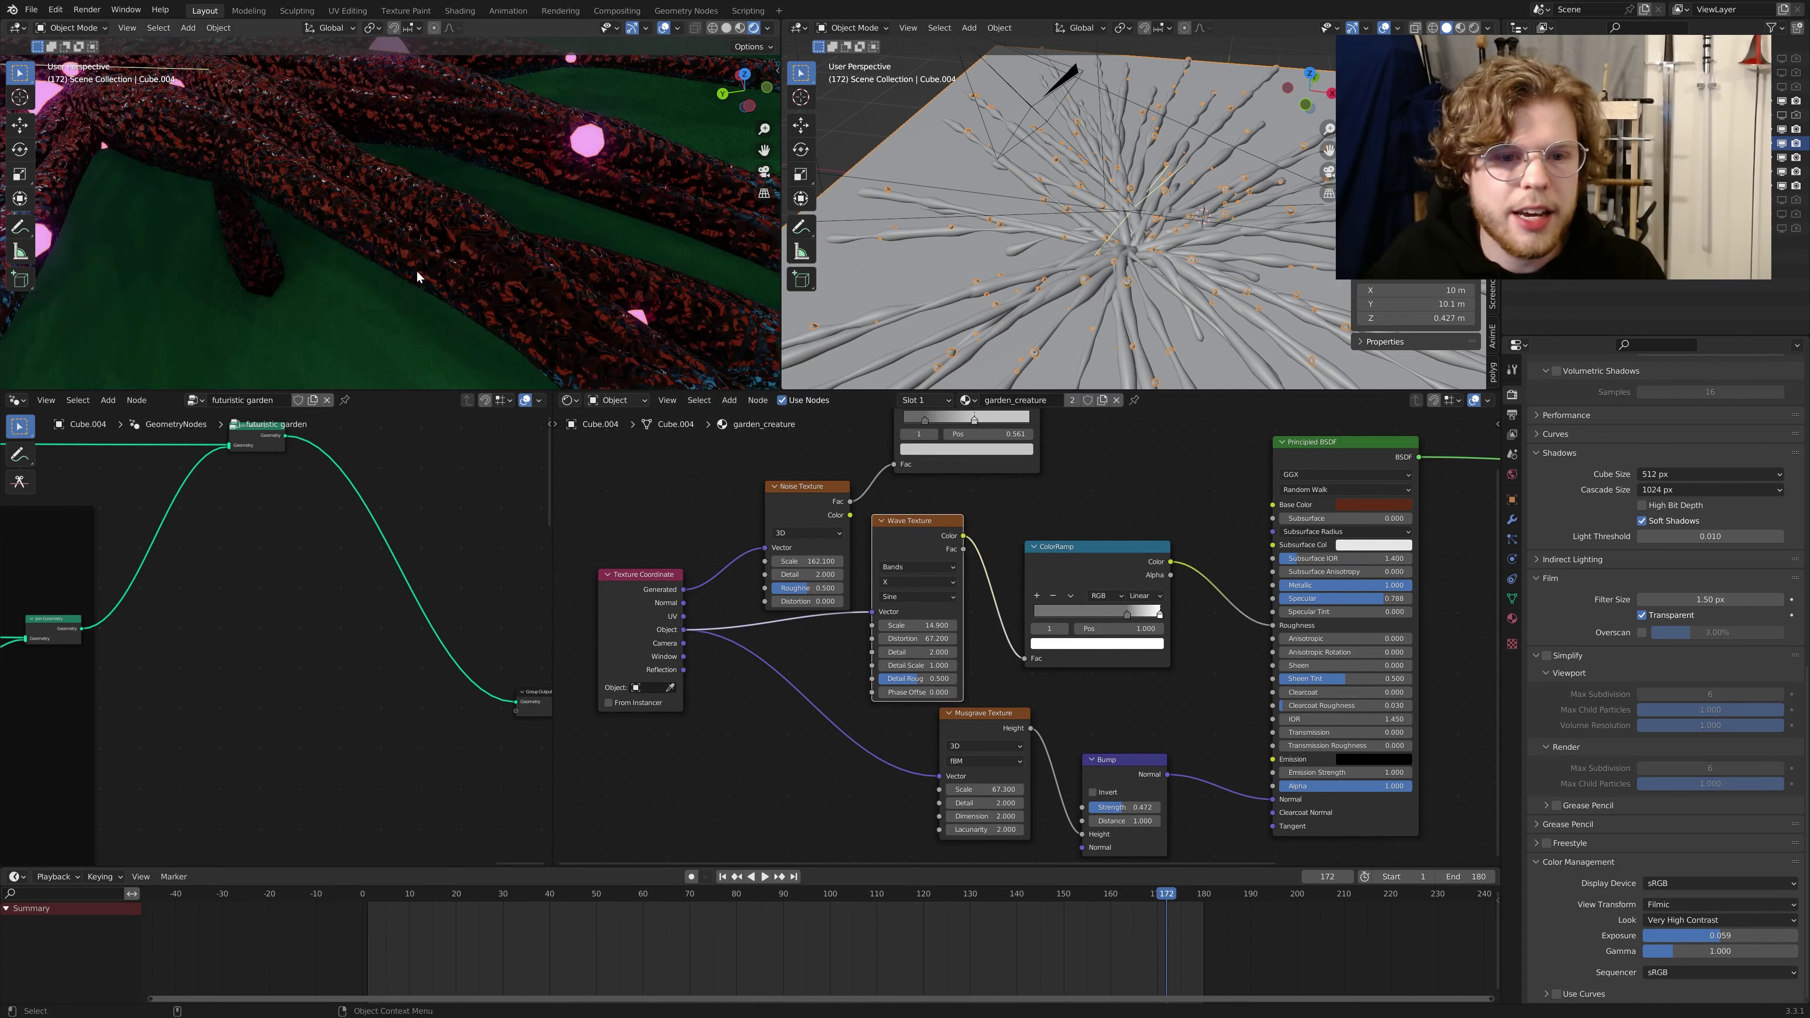
middle_drag(1044, 766, 1026, 723)
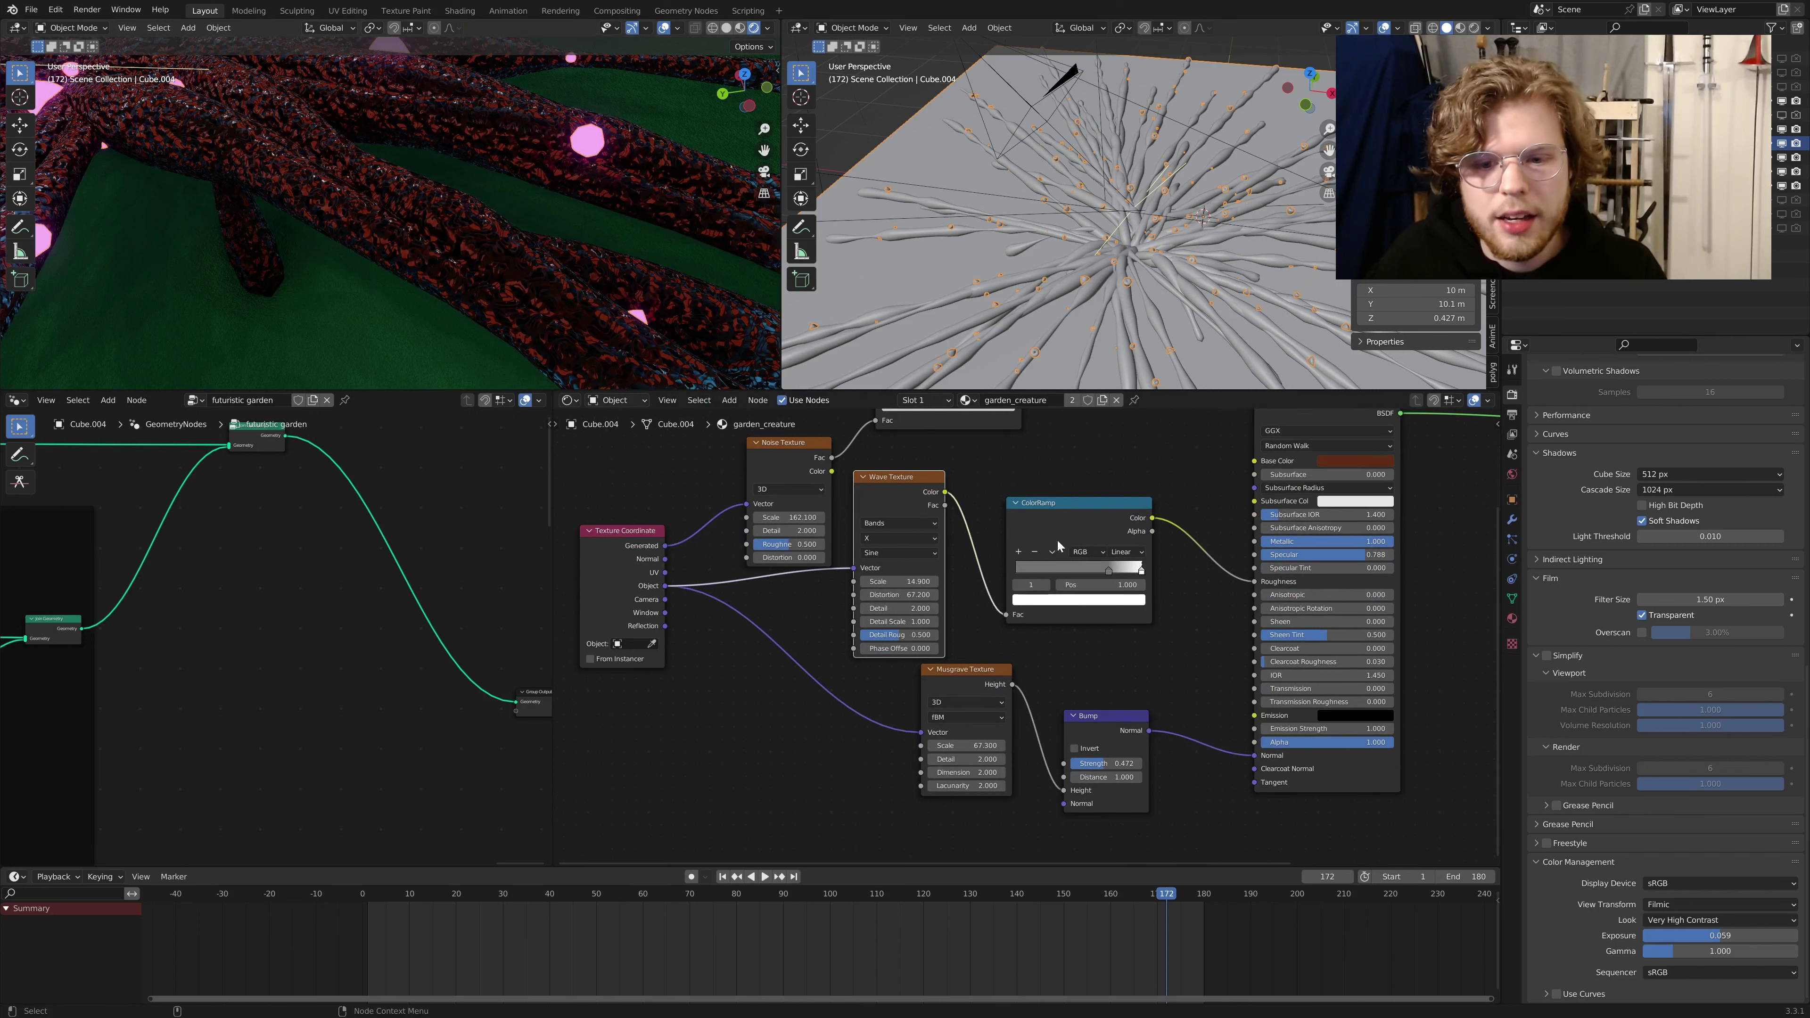
drag(1058, 545, 1090, 520)
drag(896, 496, 928, 492)
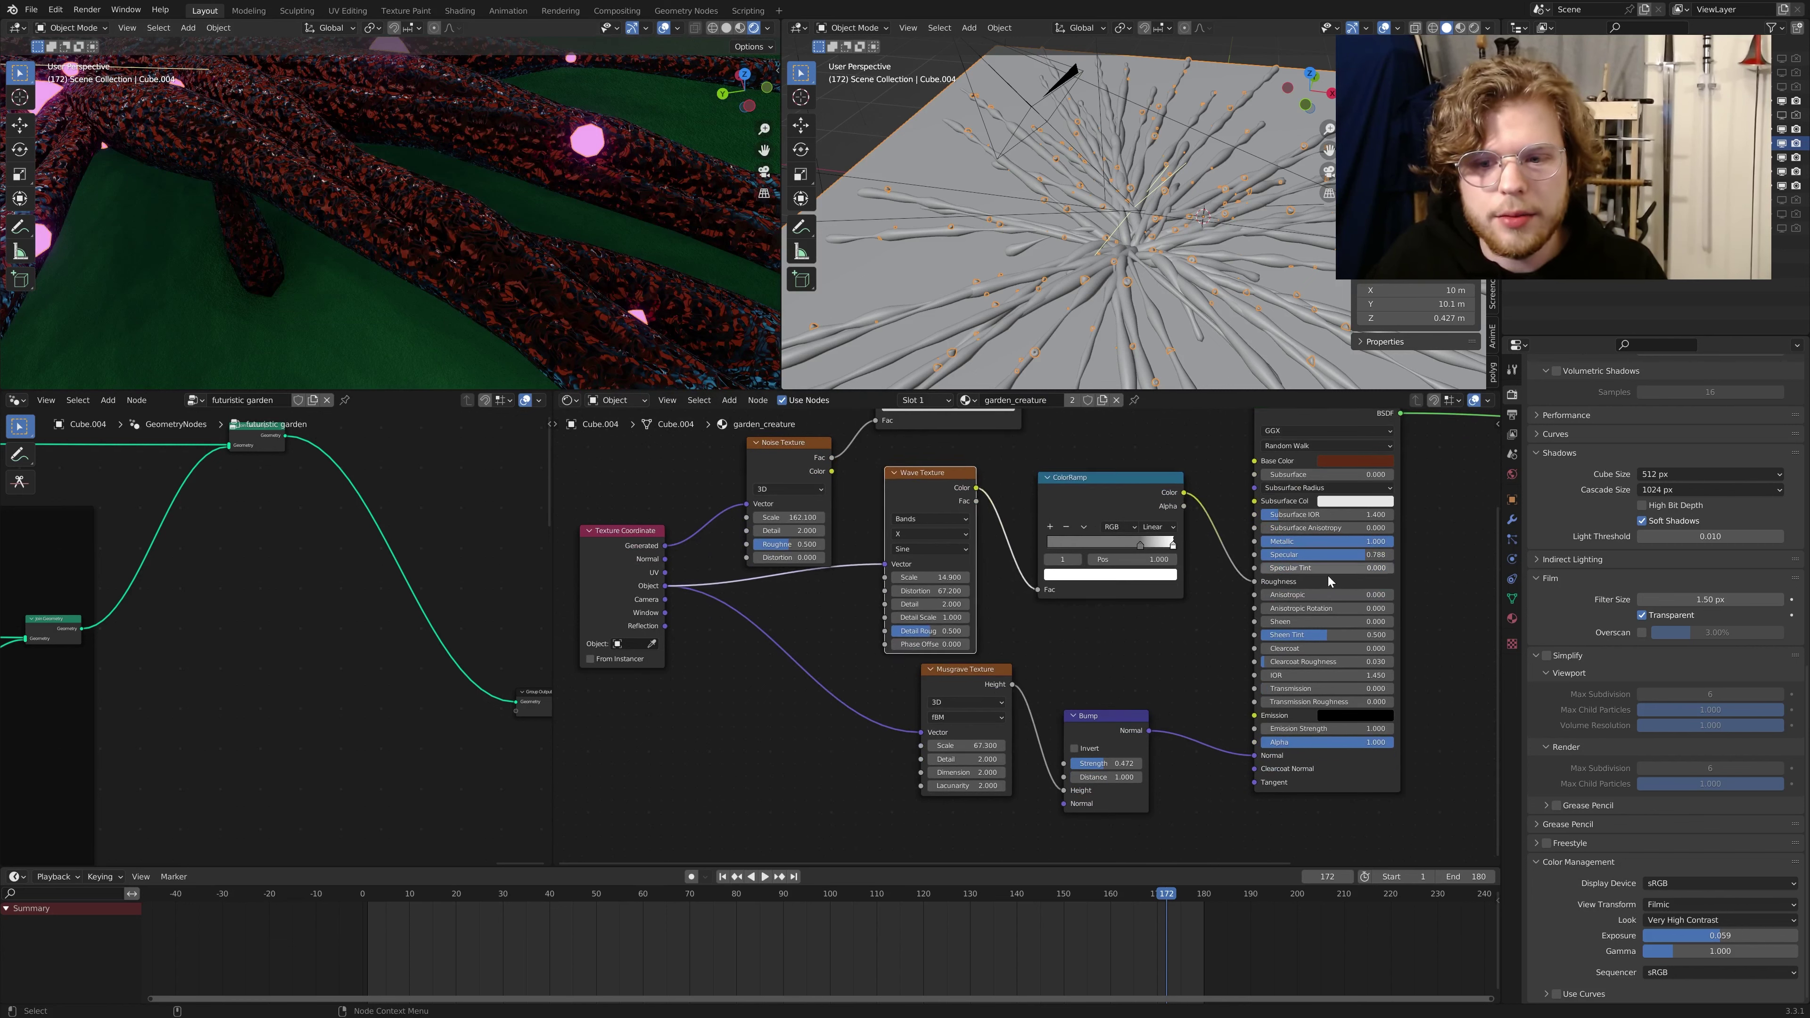
Step: Examine the Musgrave Texture and Bump nodes and the bumpy tentacle surface up close in the rendered view
scroll(1329, 581, up, 1)
scroll(435, 238, down, 5)
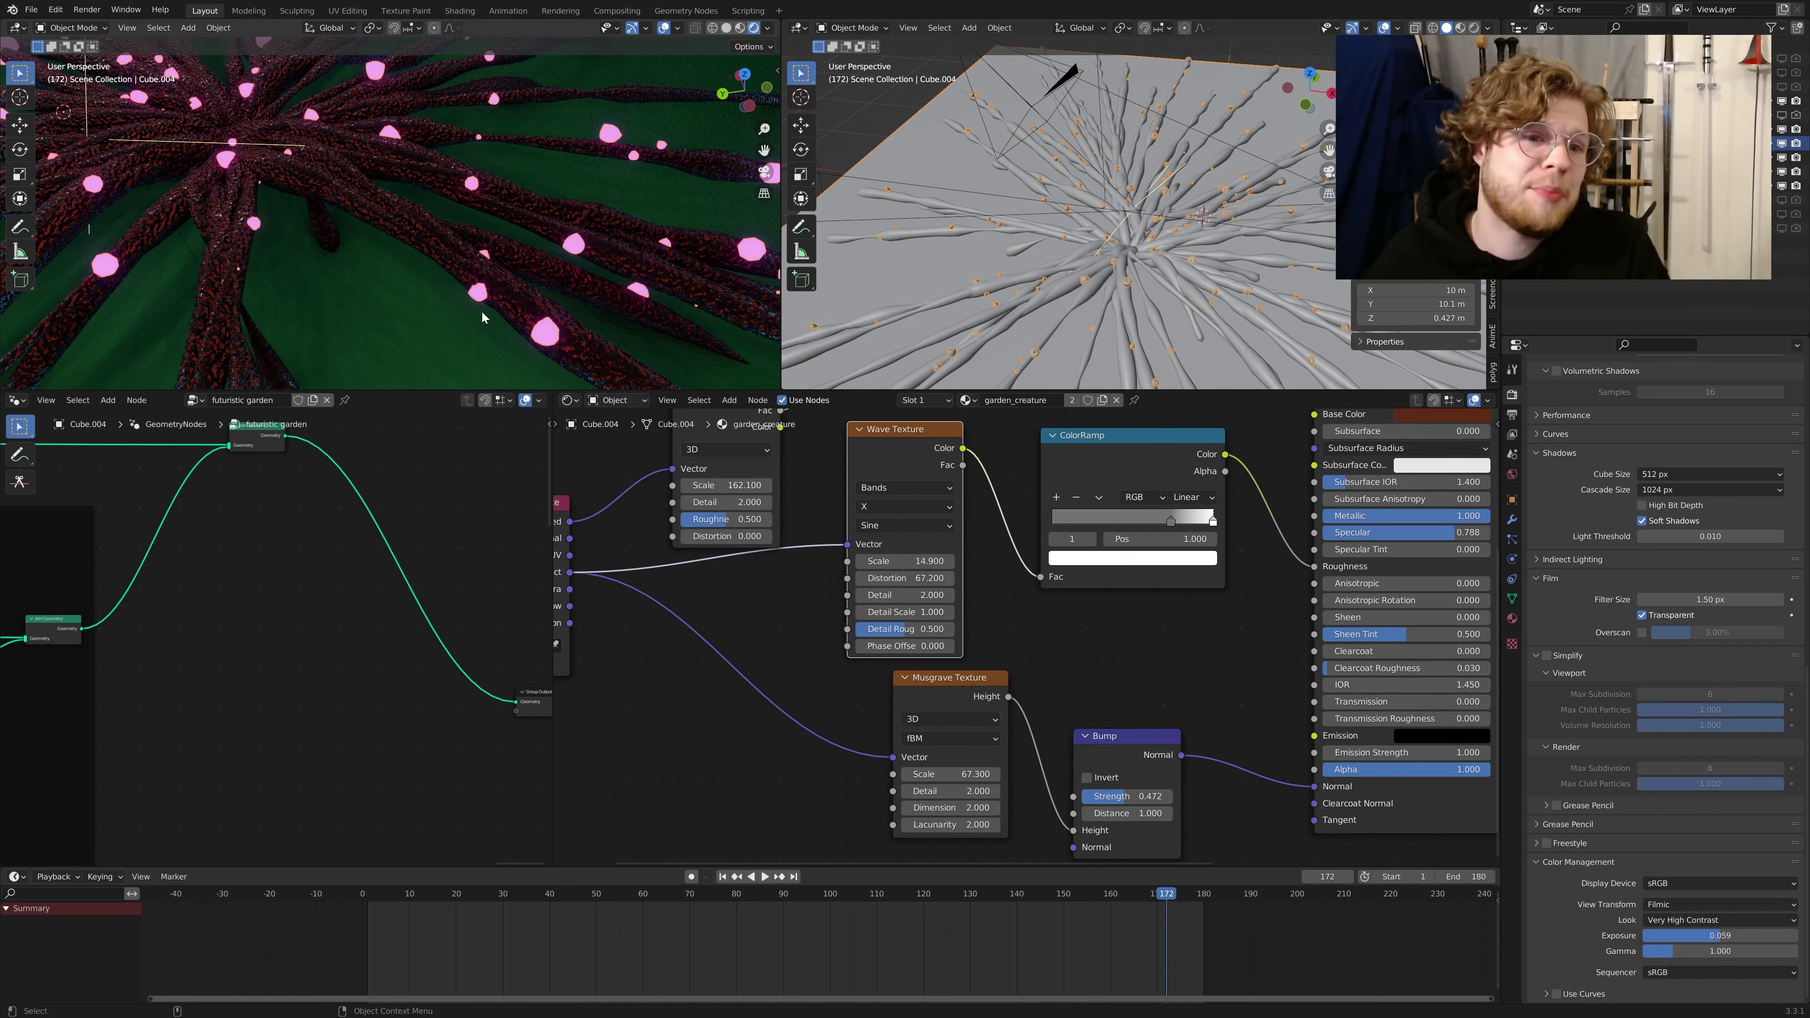
middle_drag(1035, 673, 939, 608)
scroll(1012, 618, up, 1)
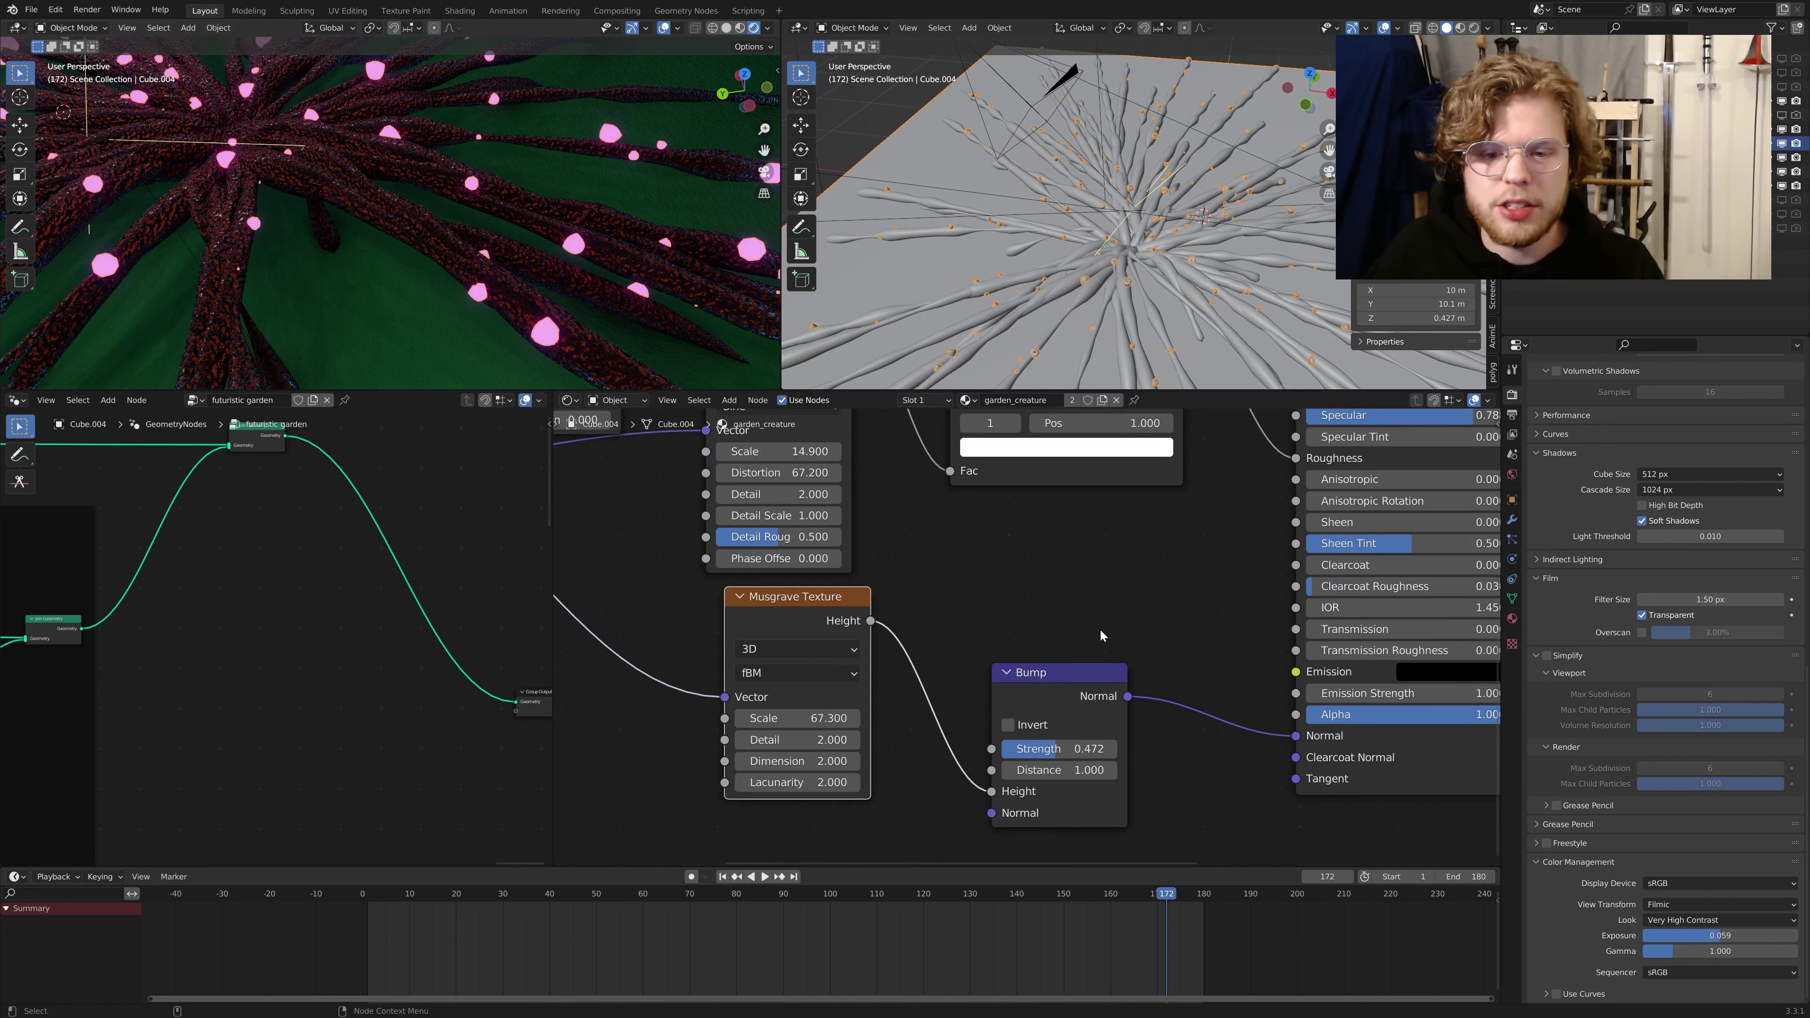
scroll(397, 247, up, 8)
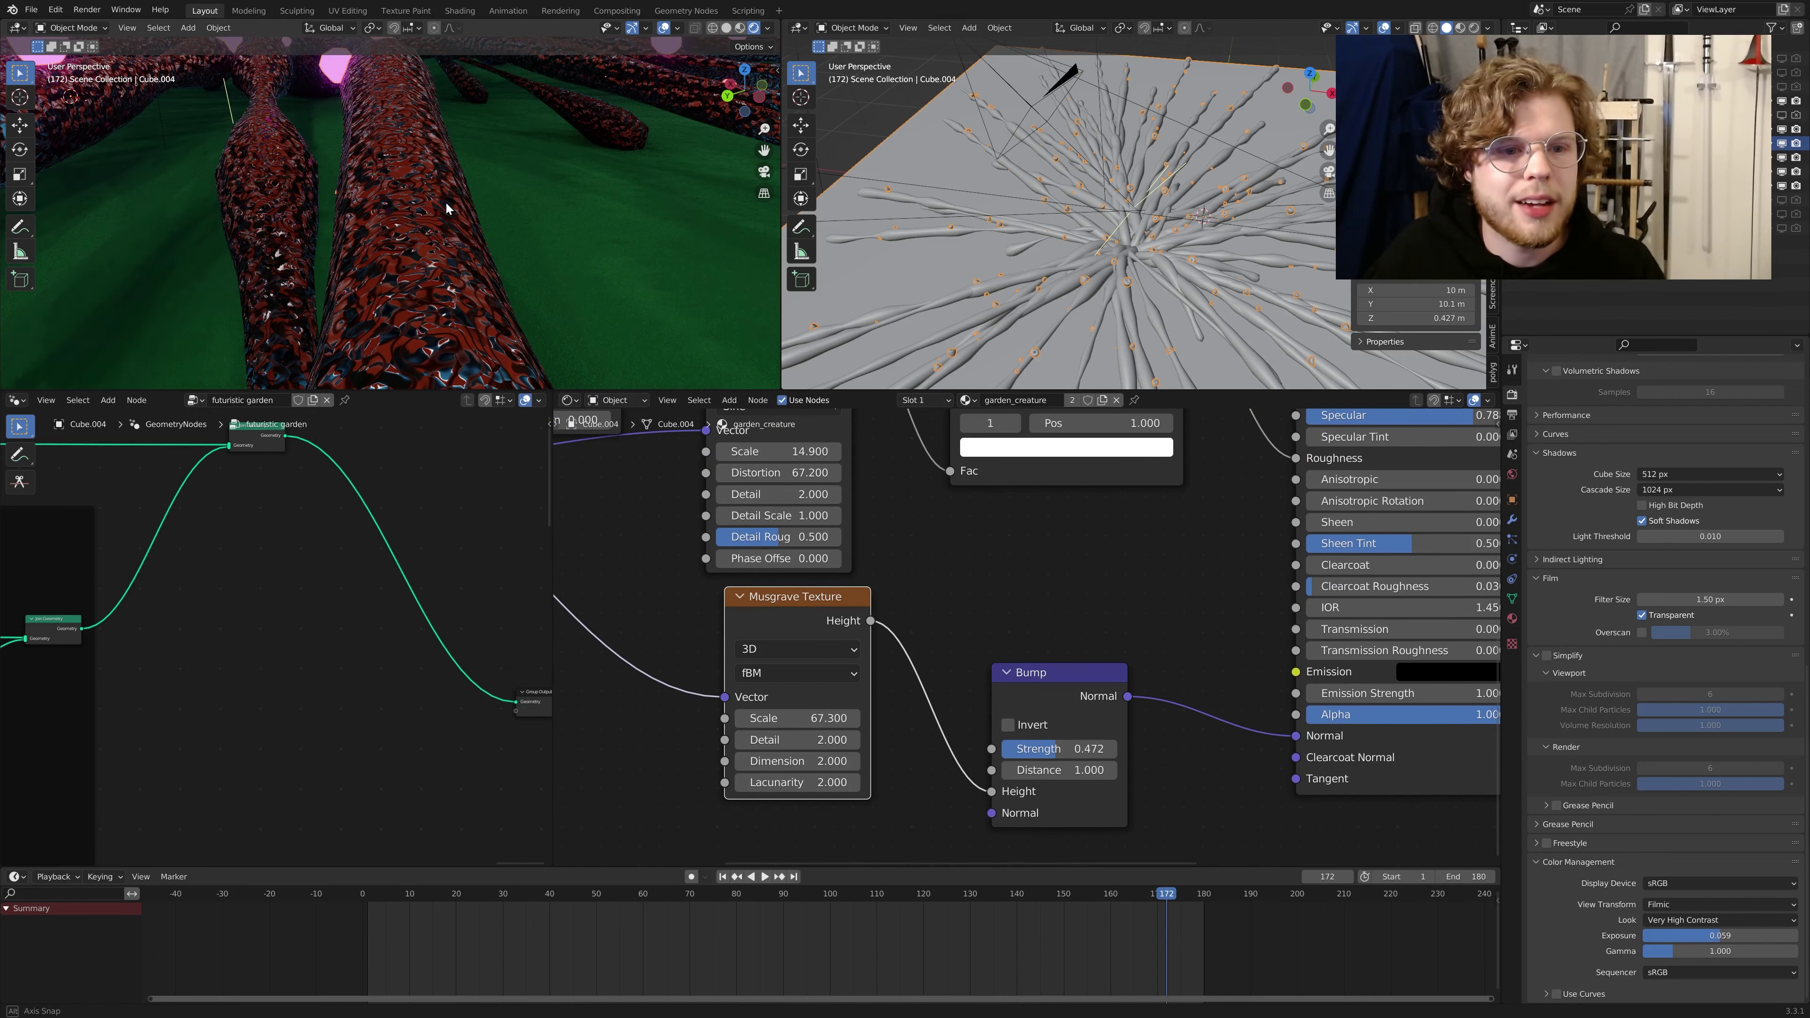
middle_drag(438, 208, 401, 213)
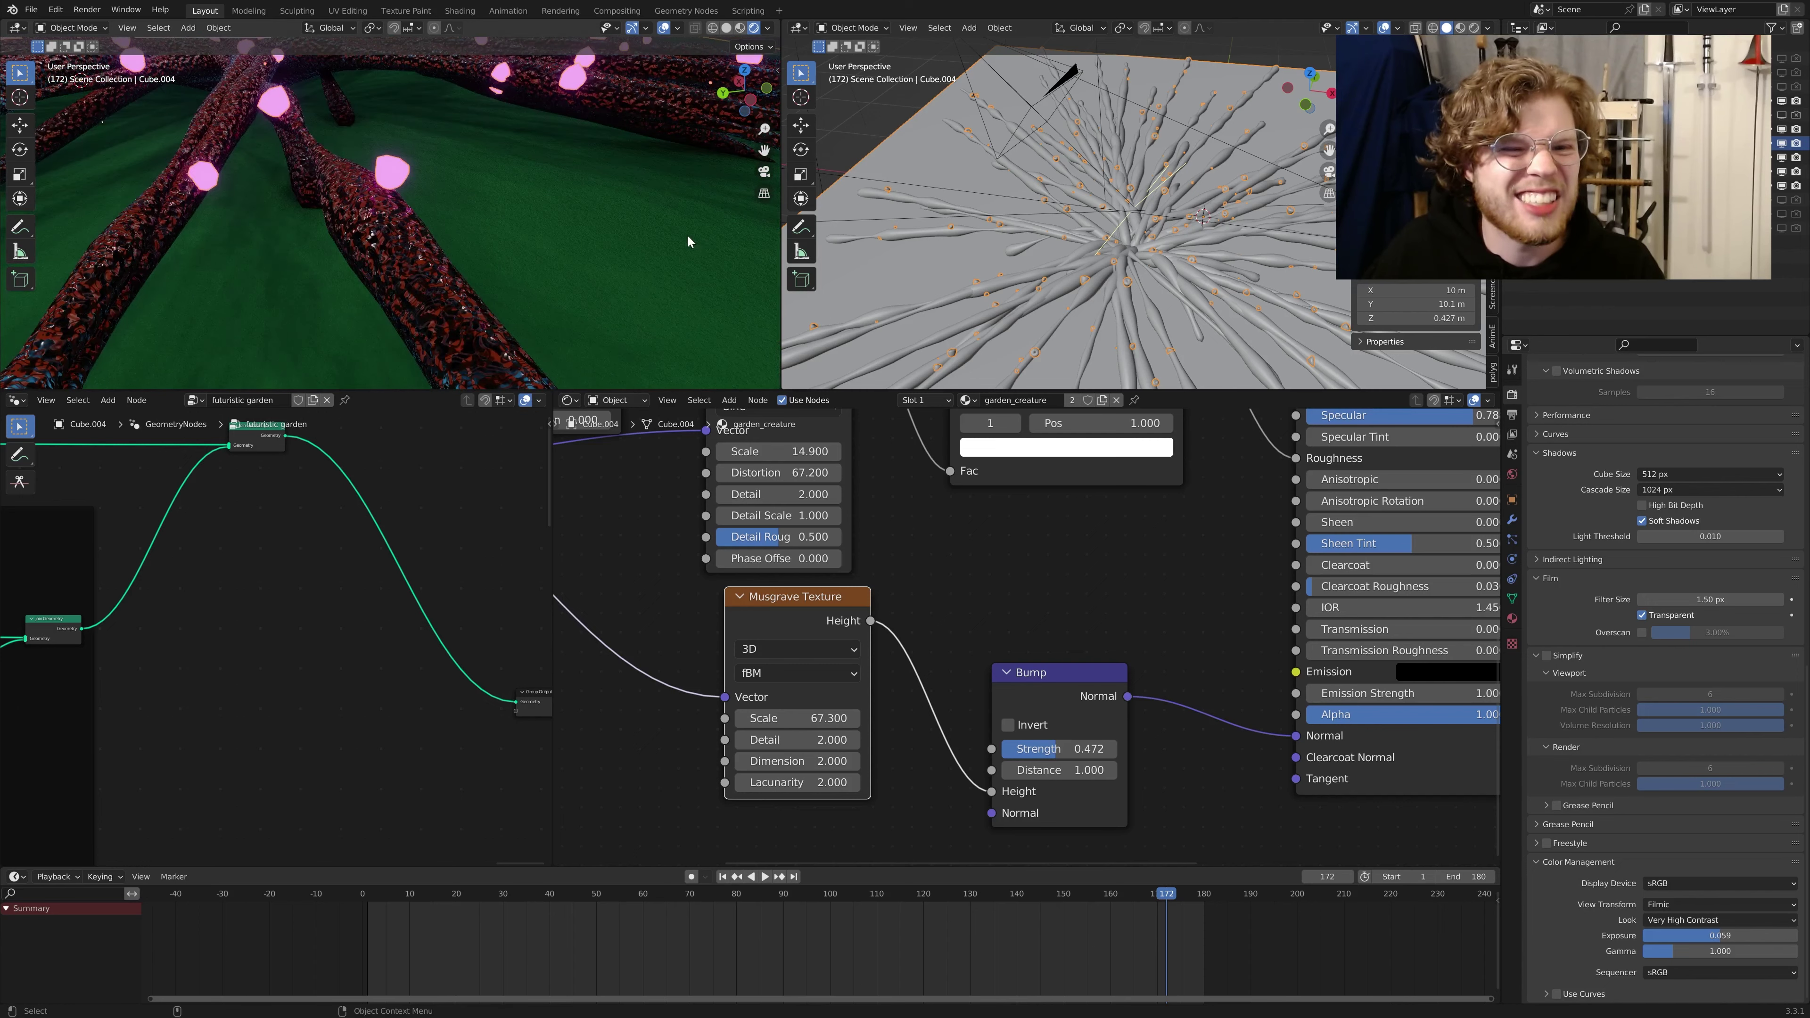
Step: Delete the unused Noise Texture and its ColorRamp, as well as the unconnected Emission node, from the garden_creature material
scroll(872, 548, down, 4)
scroll(872, 549, down, 2)
middle_drag(737, 560, 982, 620)
scroll(977, 569, up, 3)
scroll(970, 582, up, 2)
scroll(973, 579, down, 5)
middle_drag(1087, 435, 825, 595)
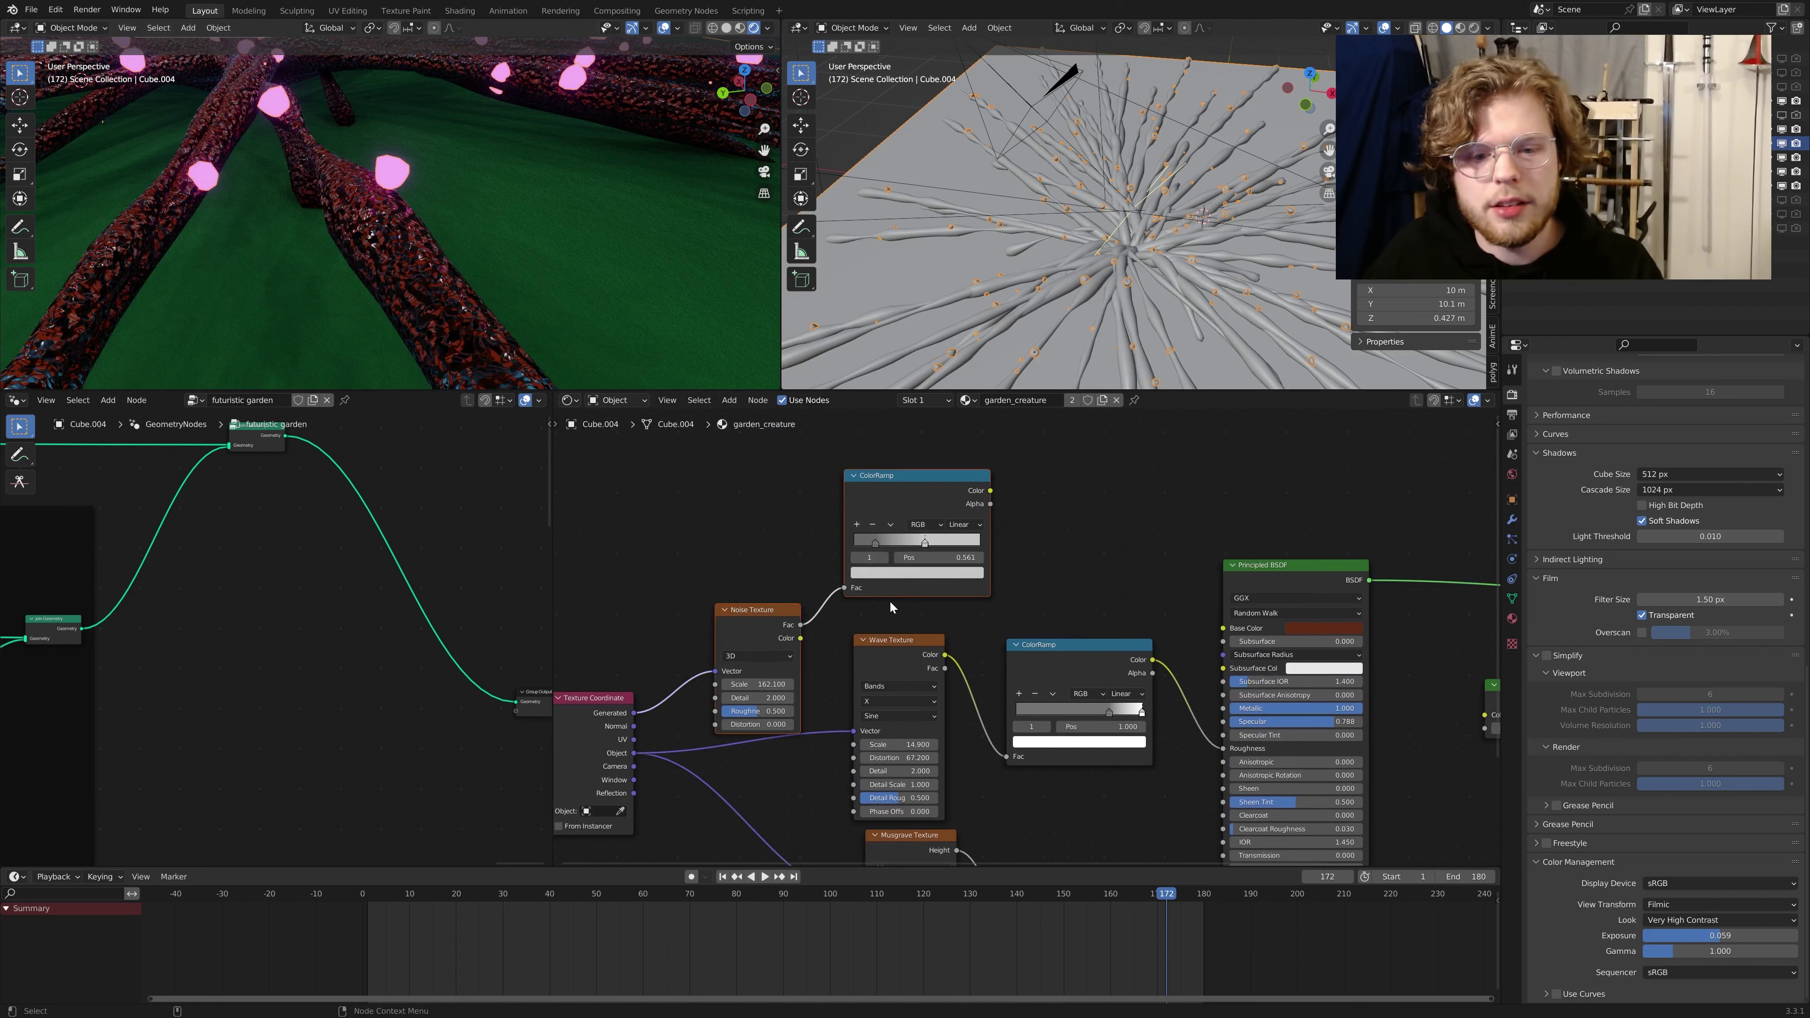
key(x)
scroll(974, 590, down, 4)
middle_drag(1240, 663, 1110, 532)
scroll(1175, 650, up, 5)
key(x)
Step: Inspect the Metallic setting on the Principled BSDF node of the garden_creature material
scroll(1026, 610, up, 1)
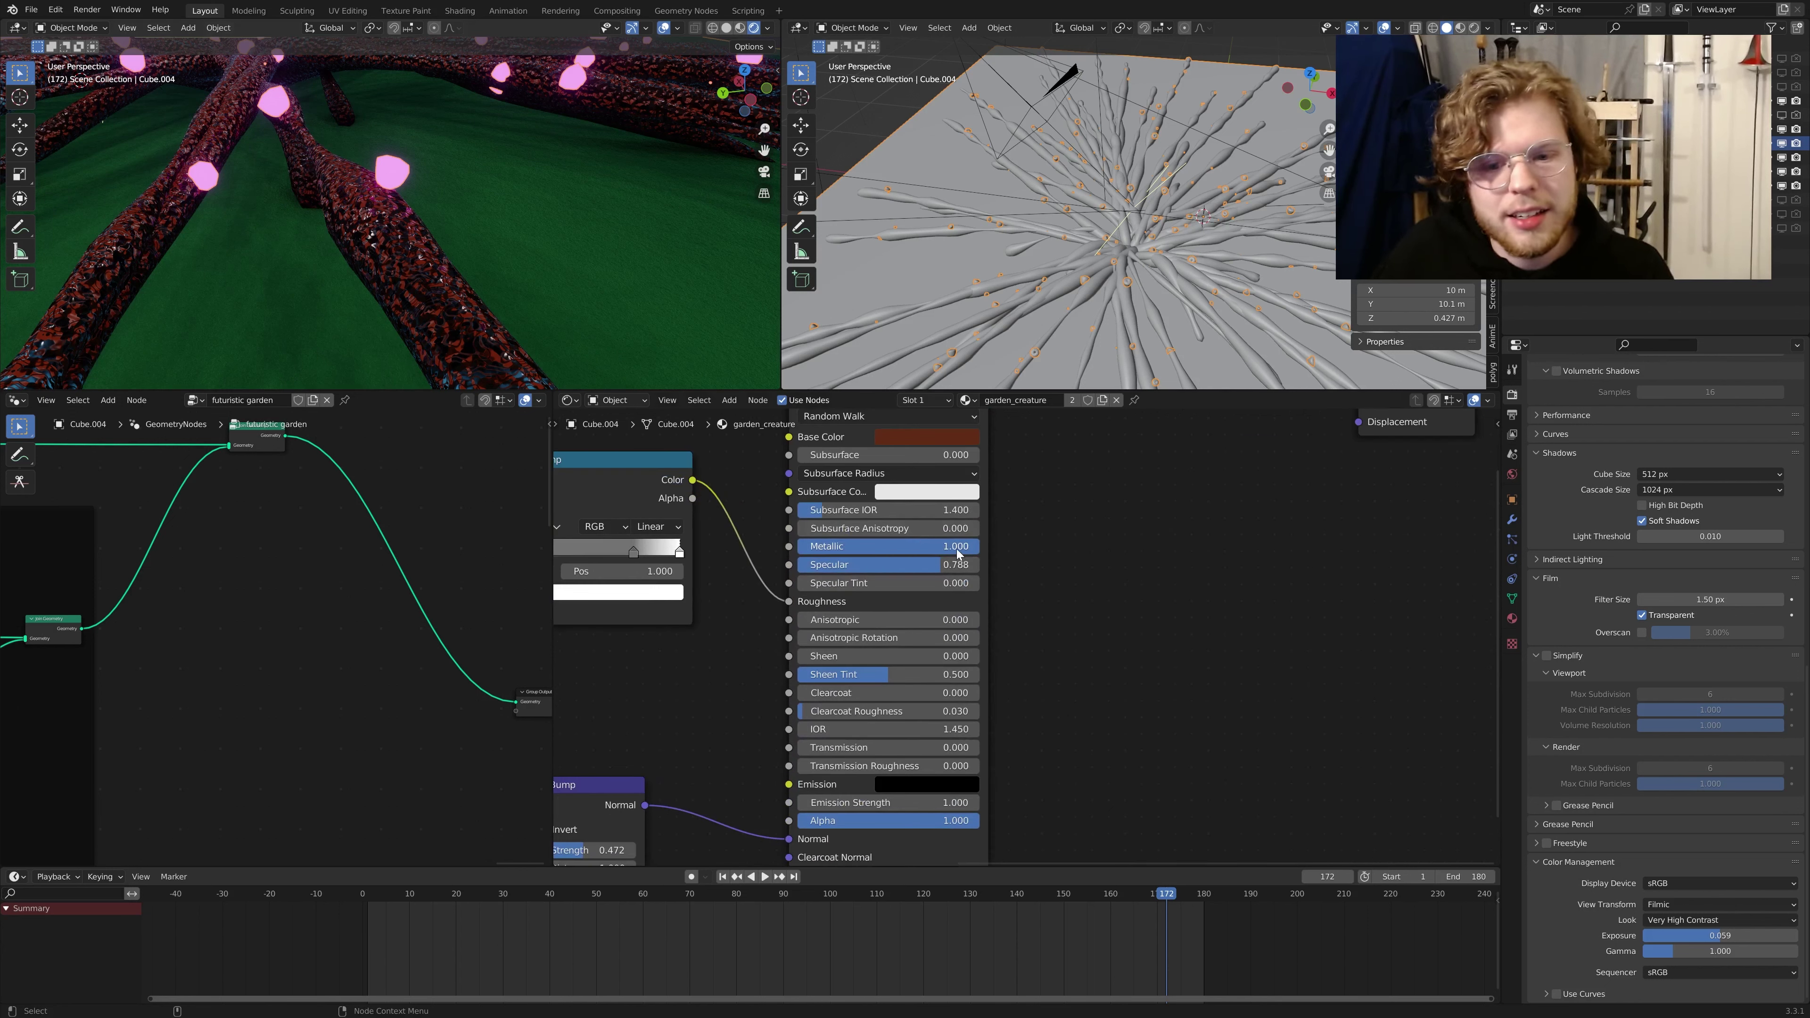
drag(958, 546, 1102, 562)
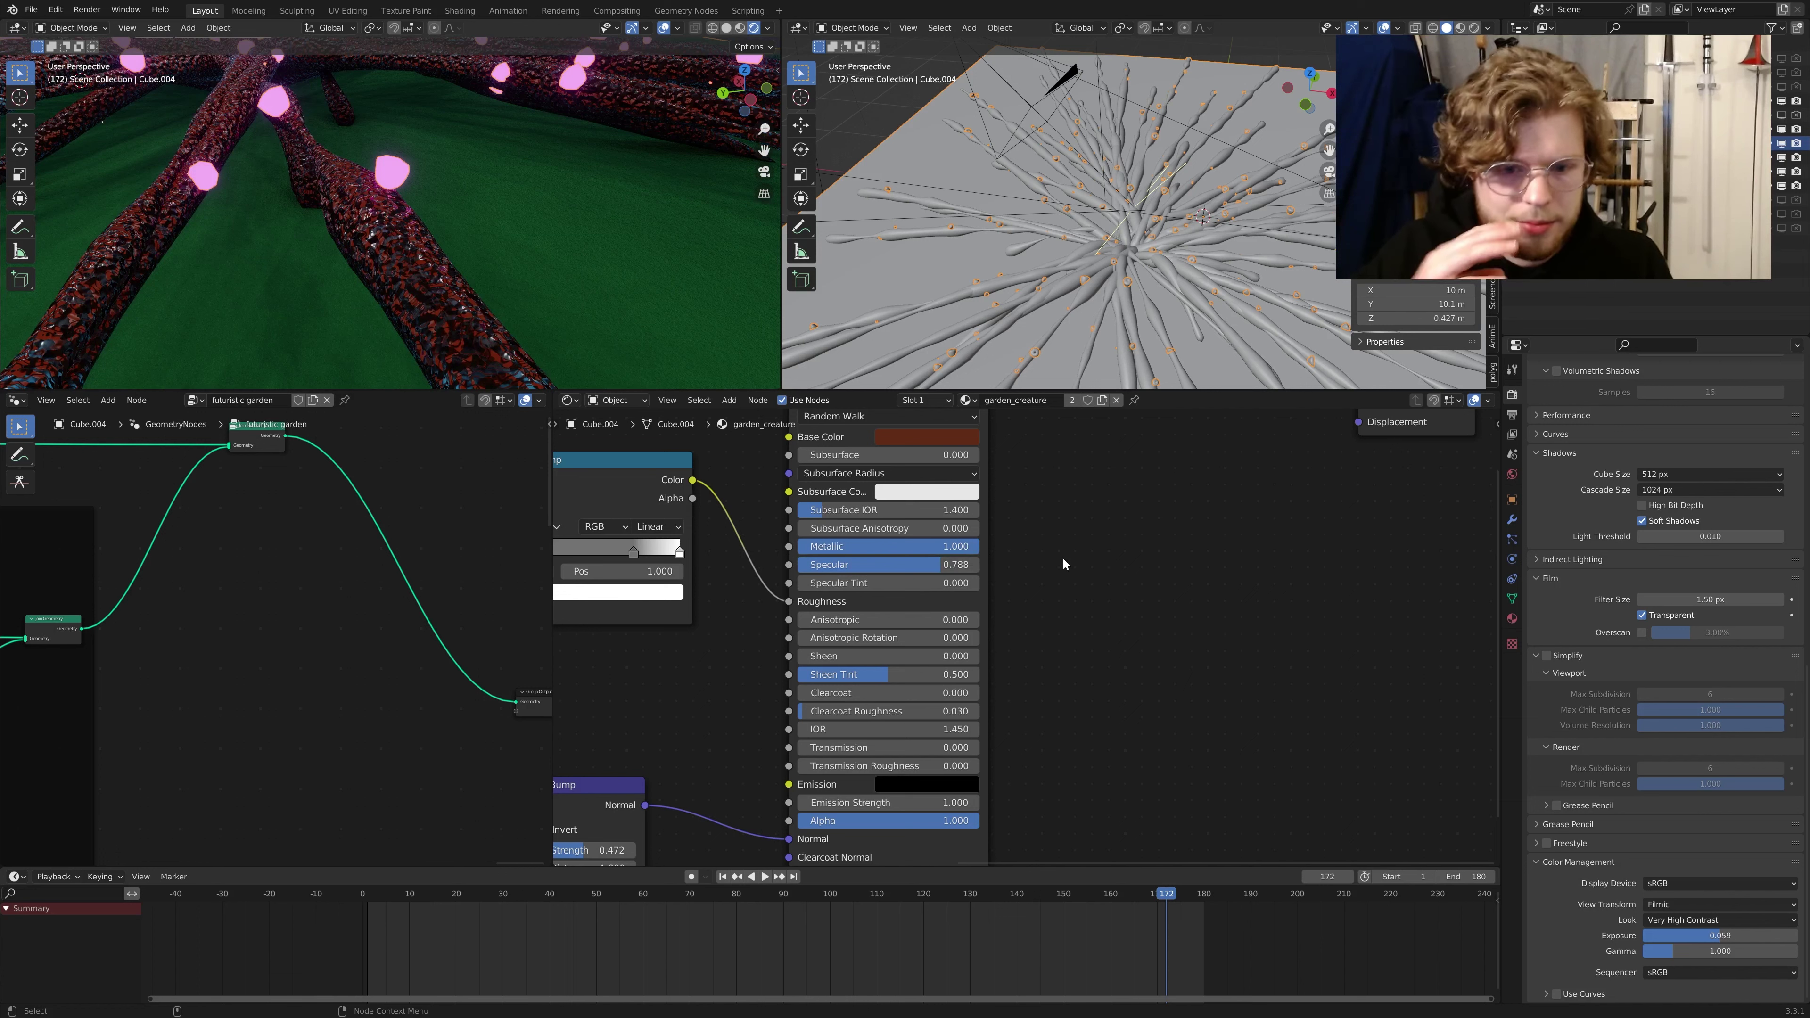
middle_drag(1231, 559, 1256, 519)
Step: Switch the shader editor to the garden_creature spots material and view its pink Emission node
click(965, 400)
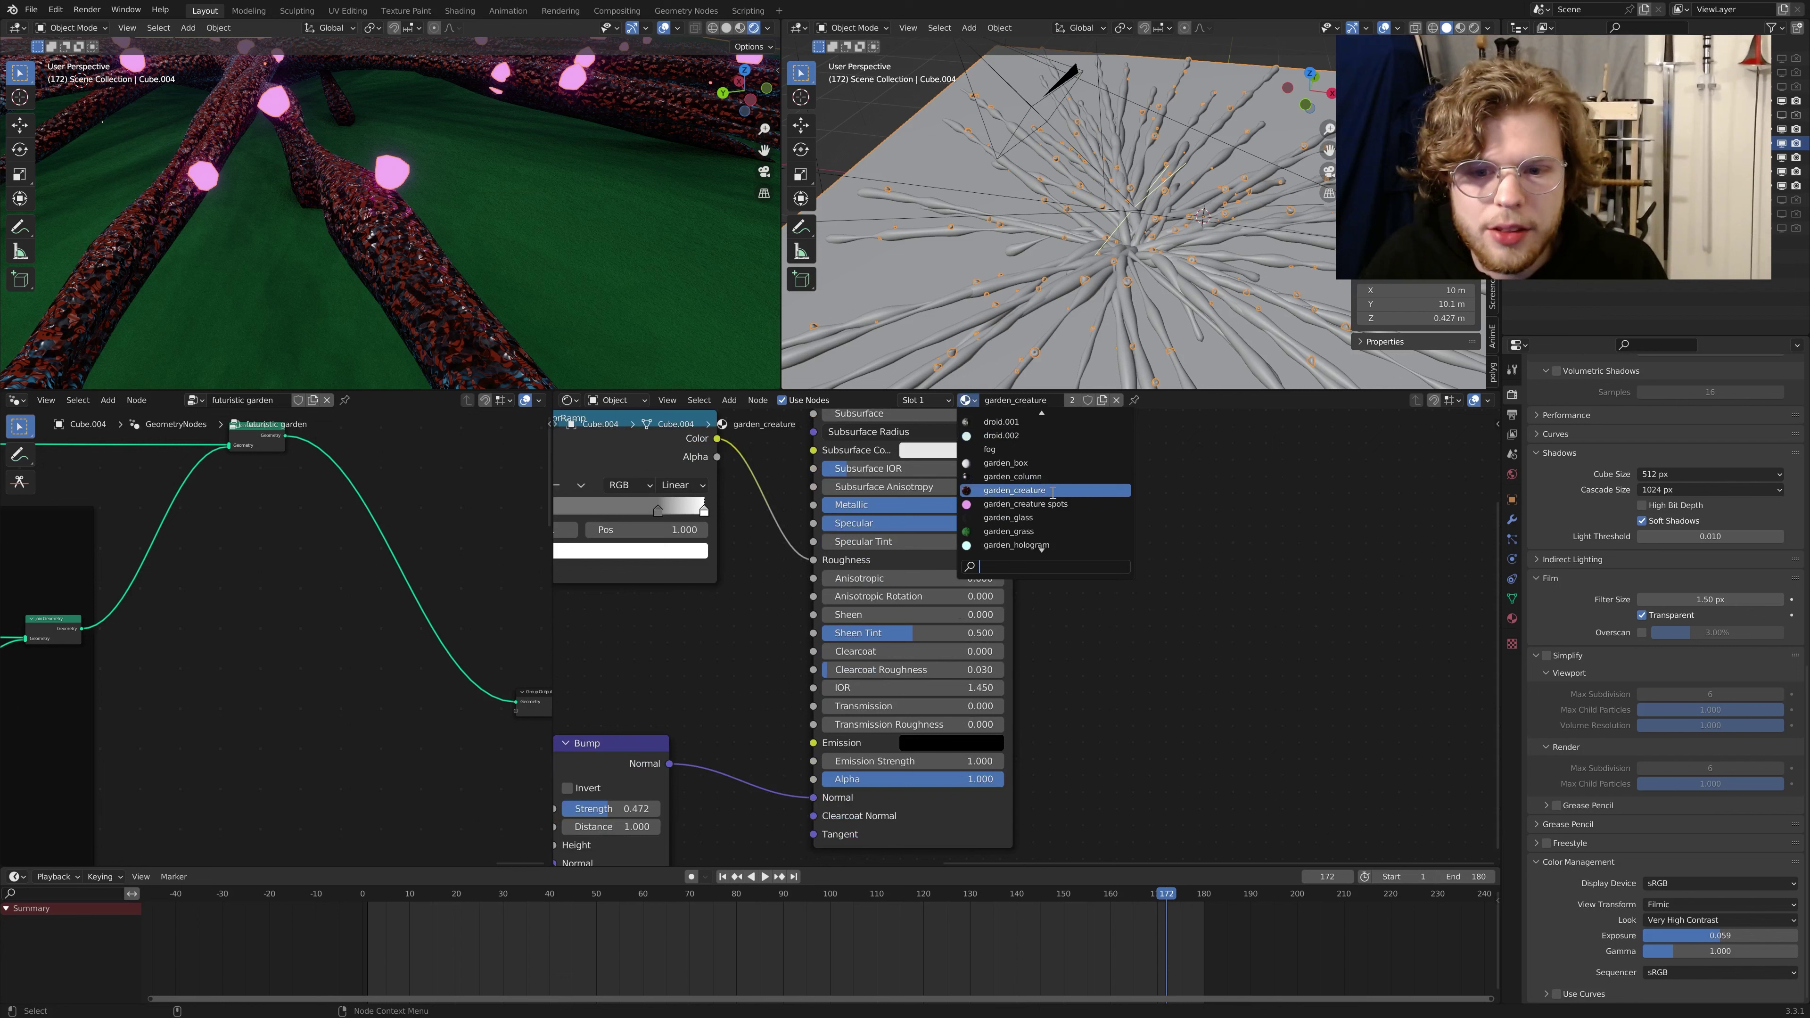
click(1026, 499)
scroll(1158, 558, down, 5)
middle_drag(1253, 566, 1040, 666)
scroll(1040, 666, up, 5)
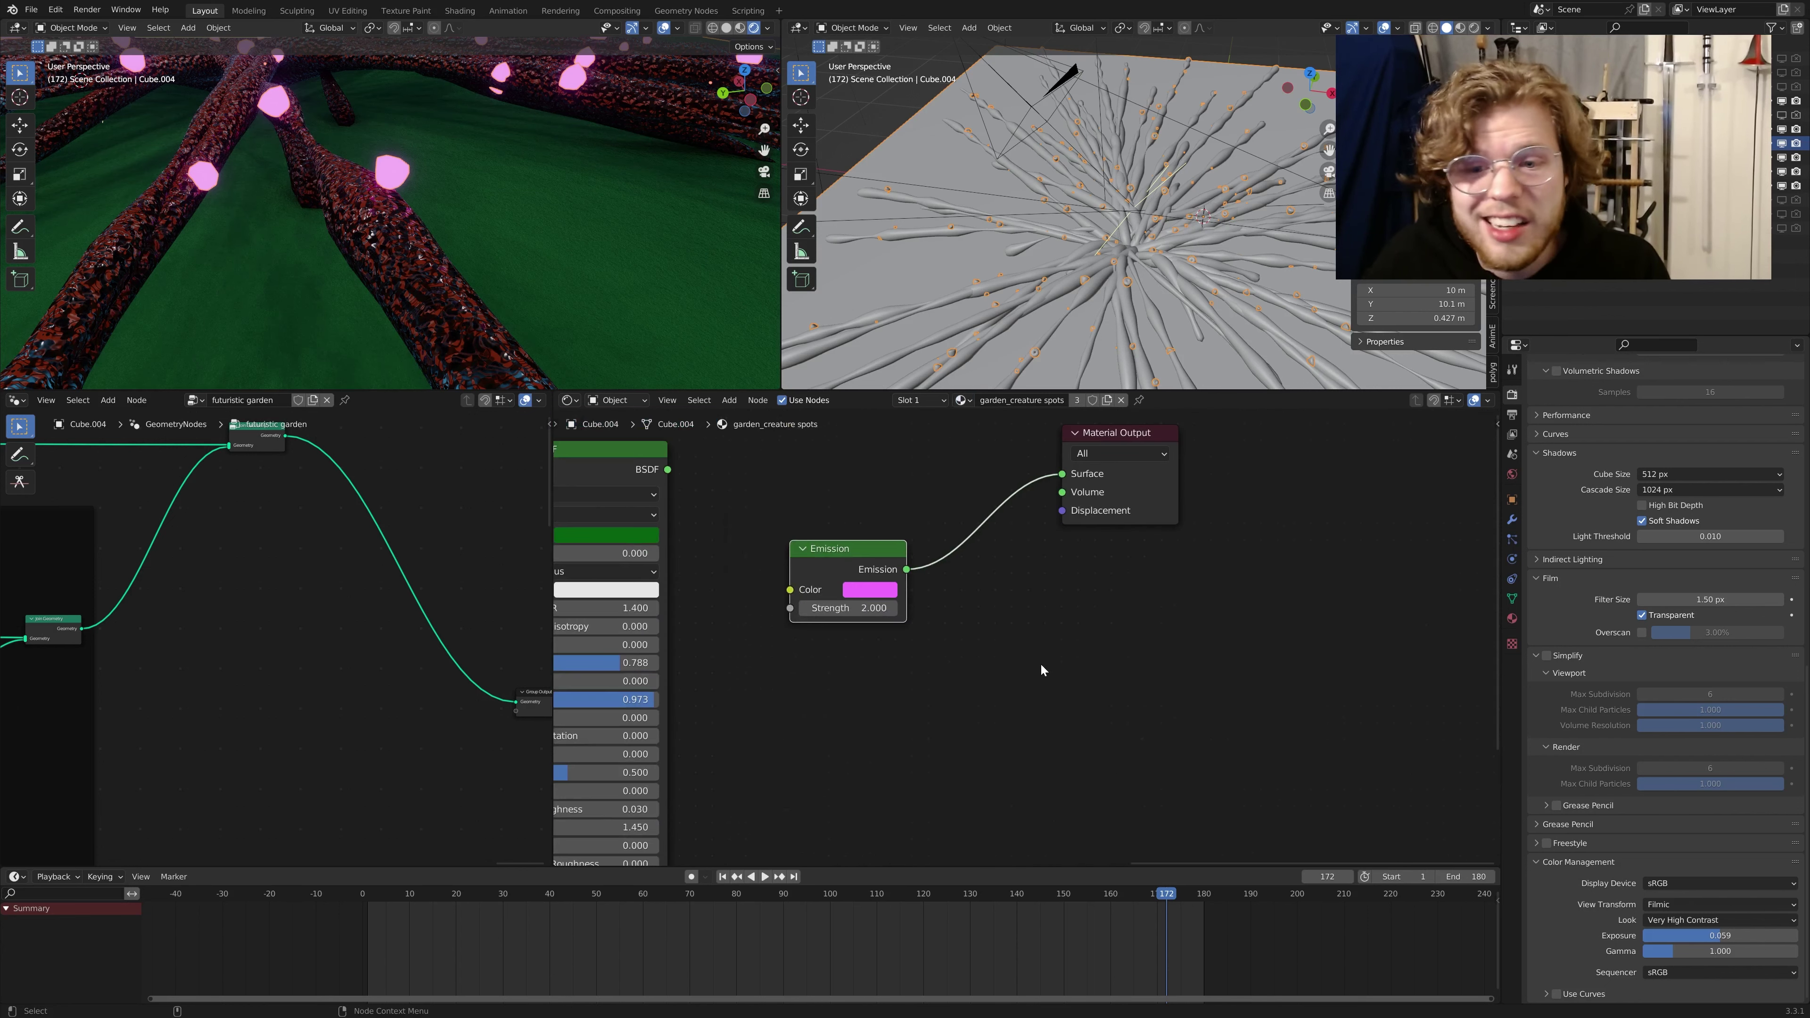
Step: Choose the garden_grass material and slightly nudge its Noise Texture and Bump nodes
click(965, 400)
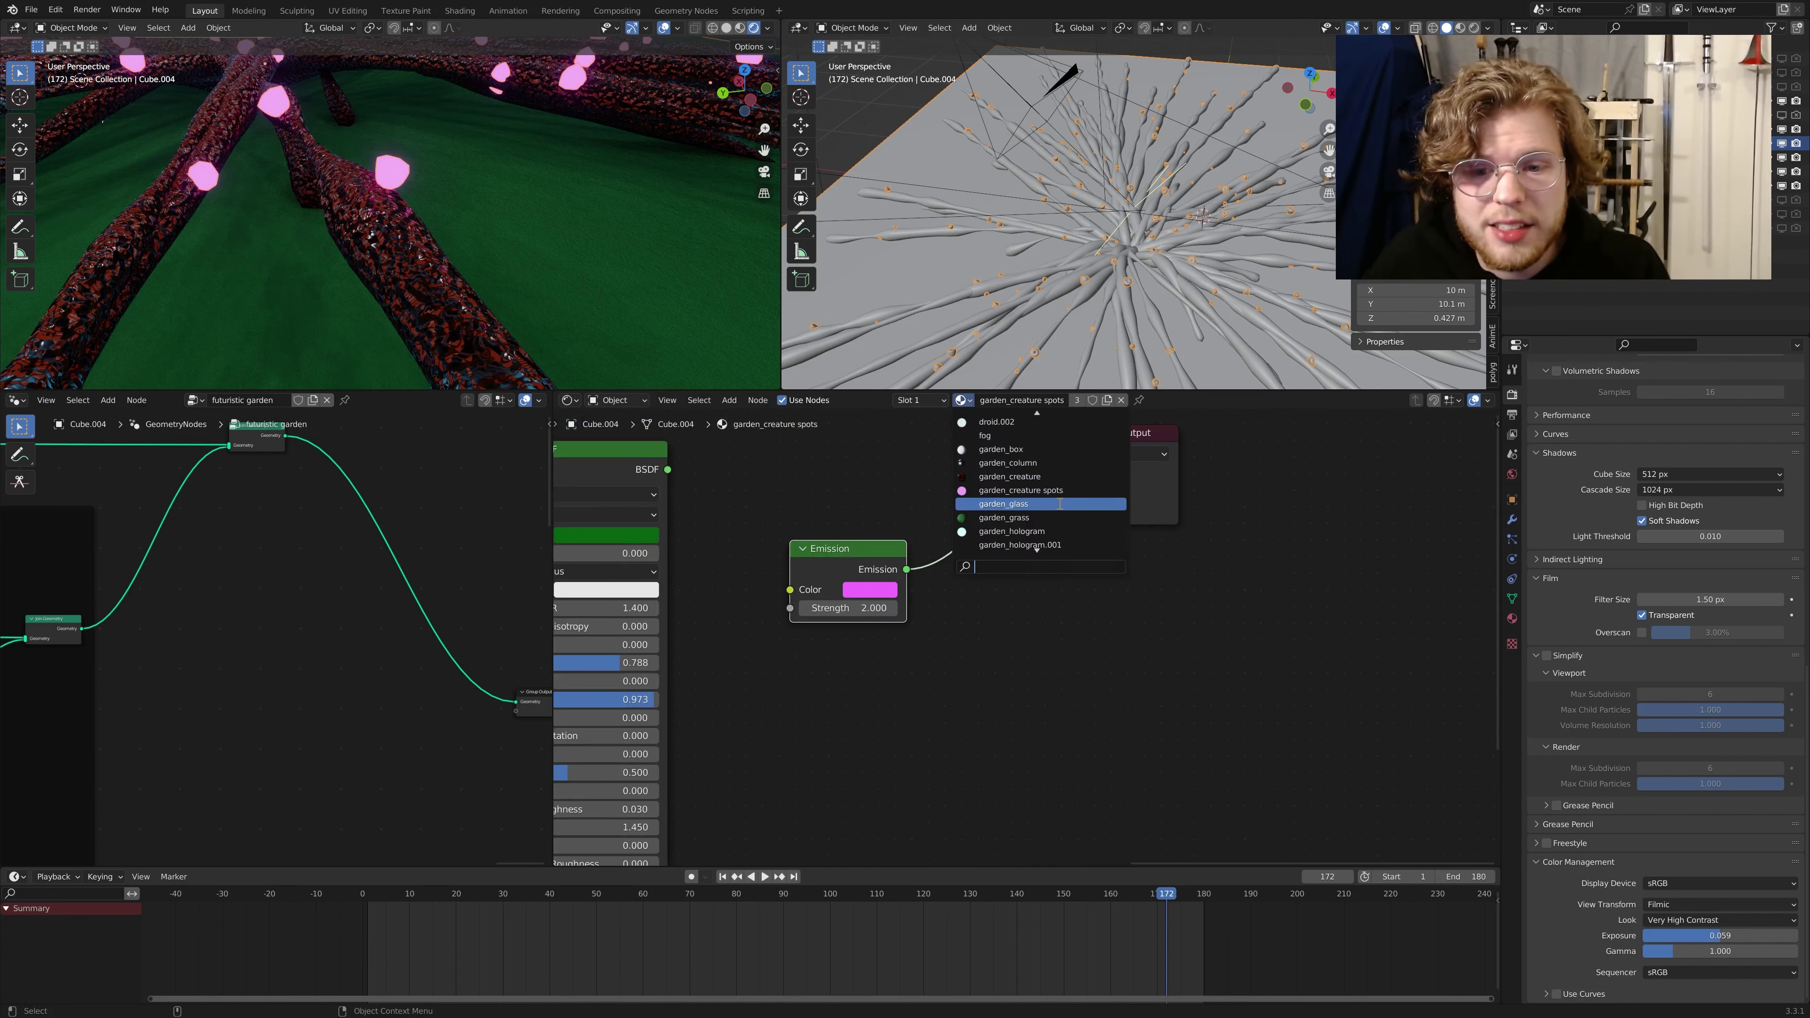
click(1019, 518)
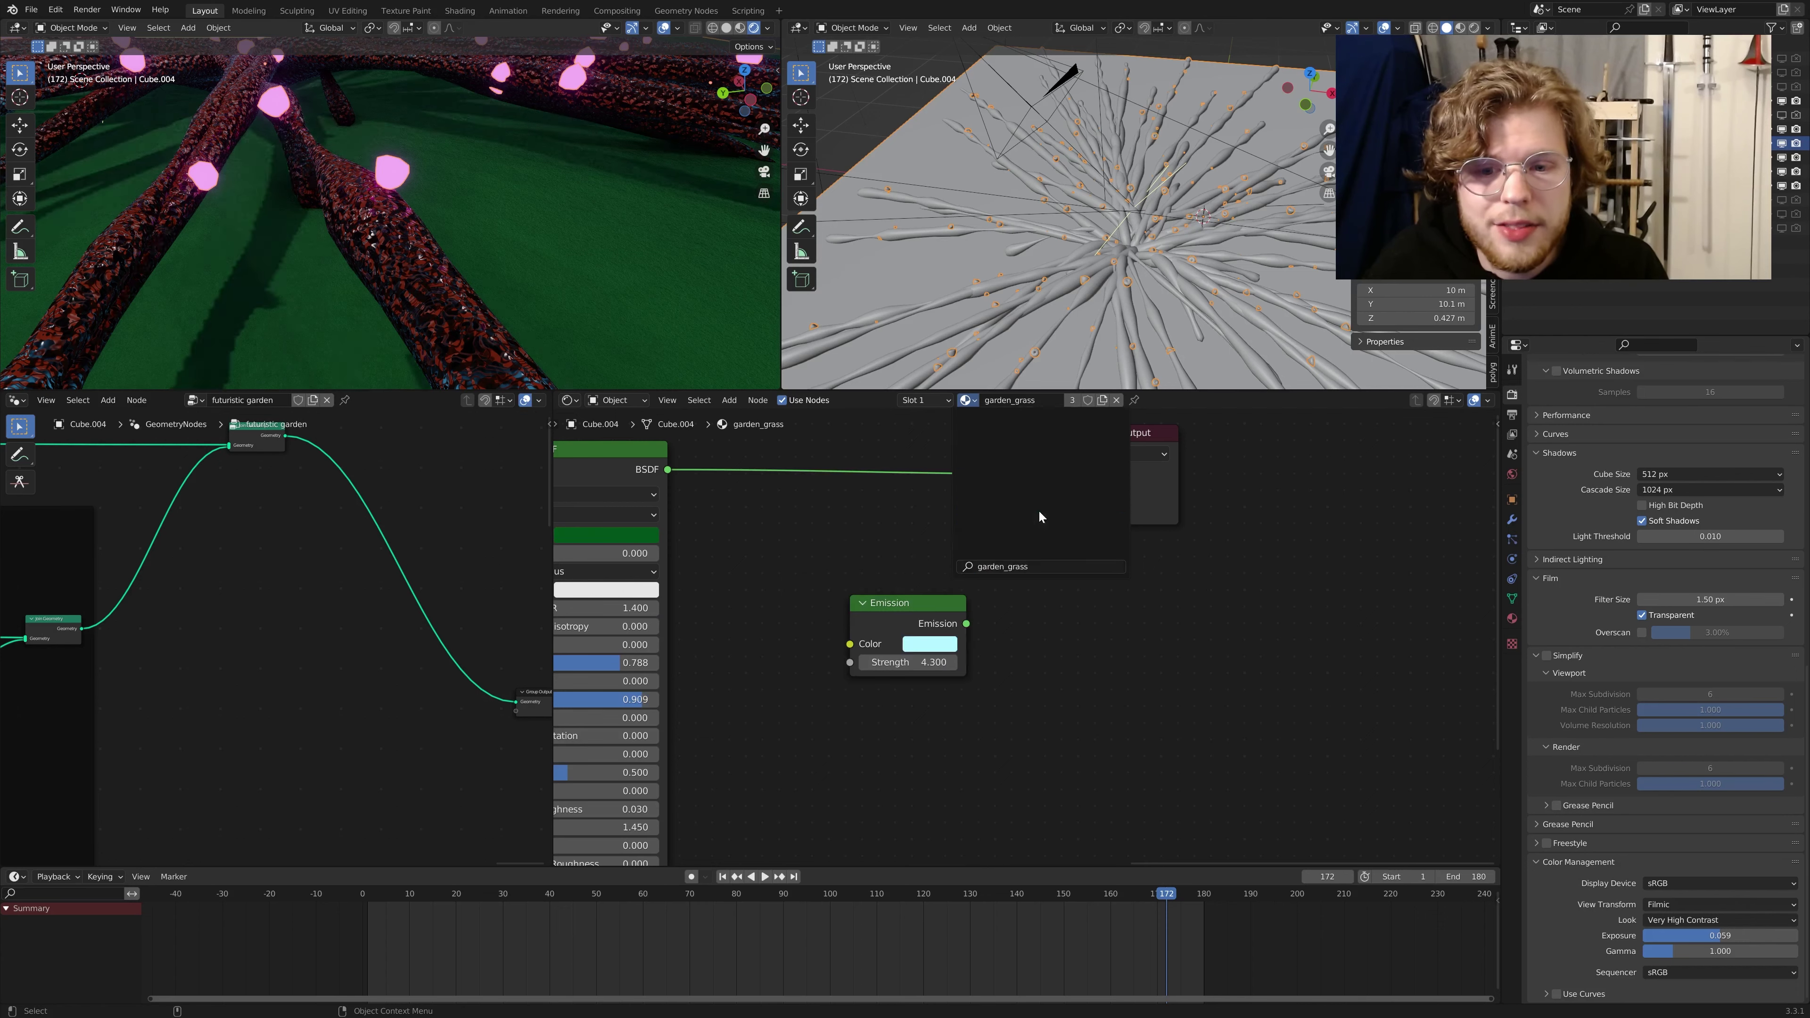
scroll(931, 627, down, 3)
middle_drag(931, 627, 1020, 547)
scroll(971, 650, up, 3)
scroll(948, 581, up, 2)
drag(756, 544, 768, 564)
middle_drag(1012, 602, 859, 604)
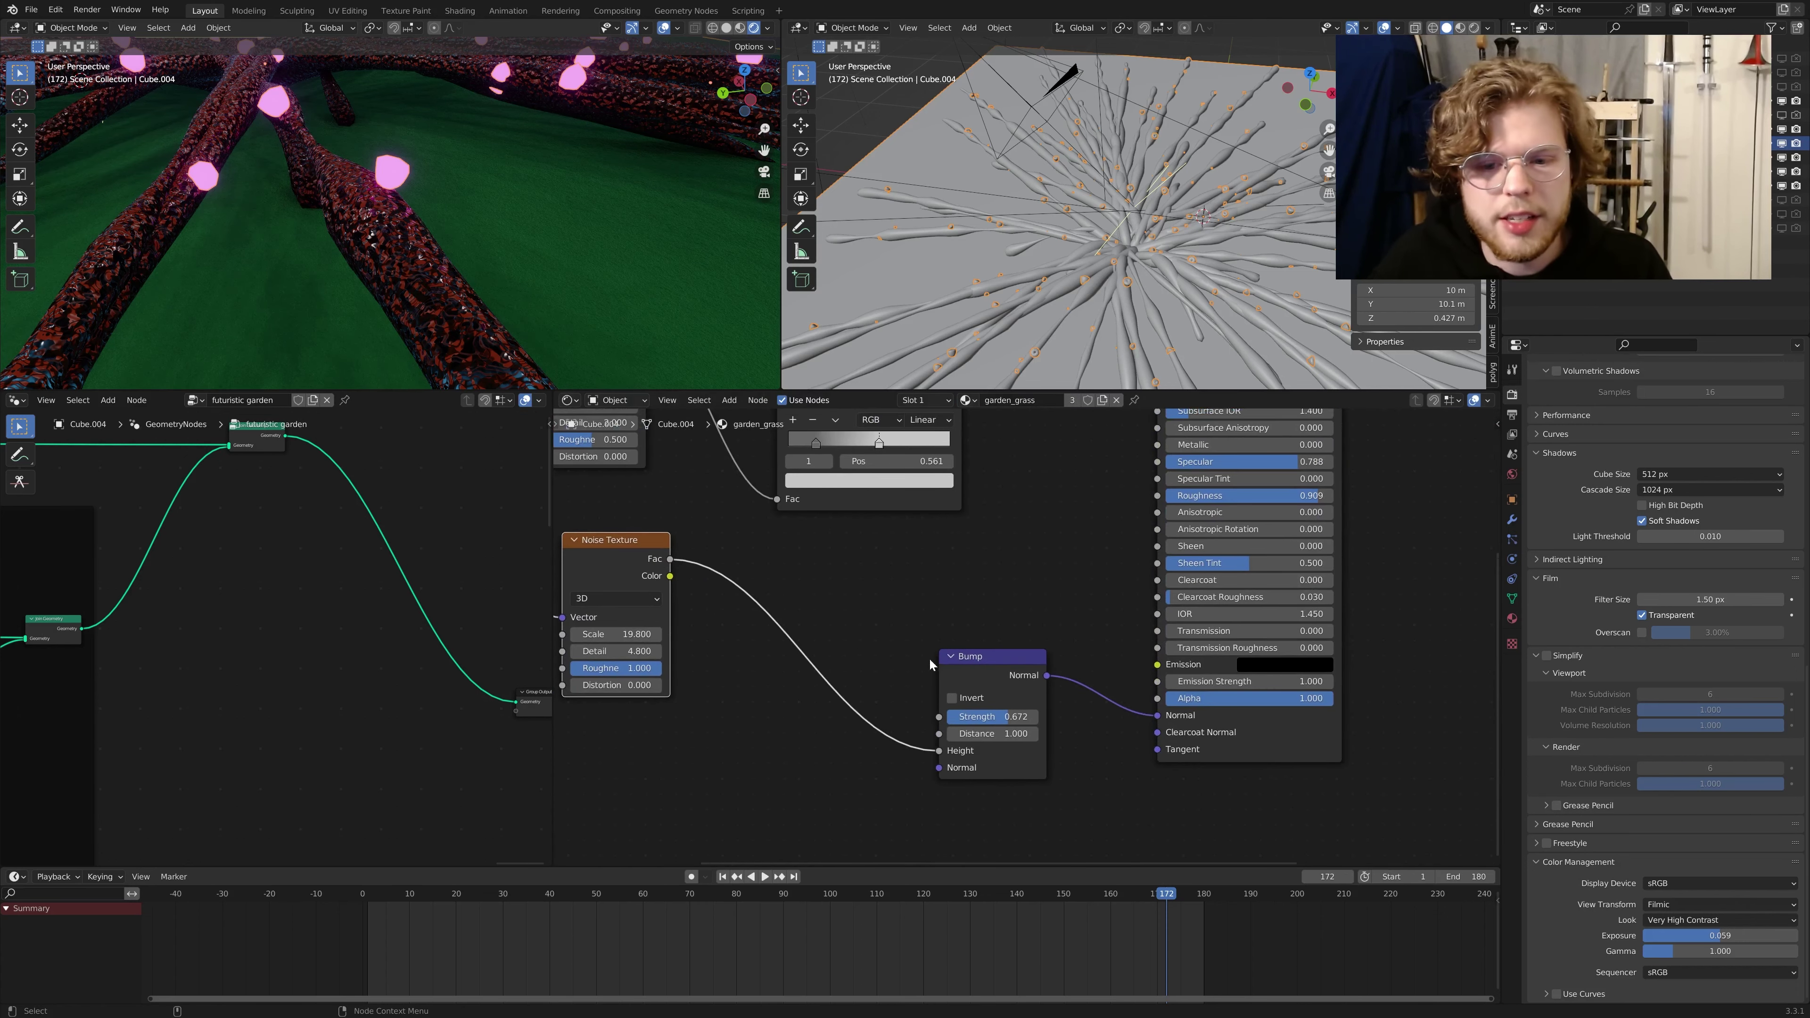
click(942, 664)
Step: Examine the garden_grass Principled BSDF, ColorRamp and Bump nodes alongside the green ground in the rendered view
scroll(521, 260, down, 8)
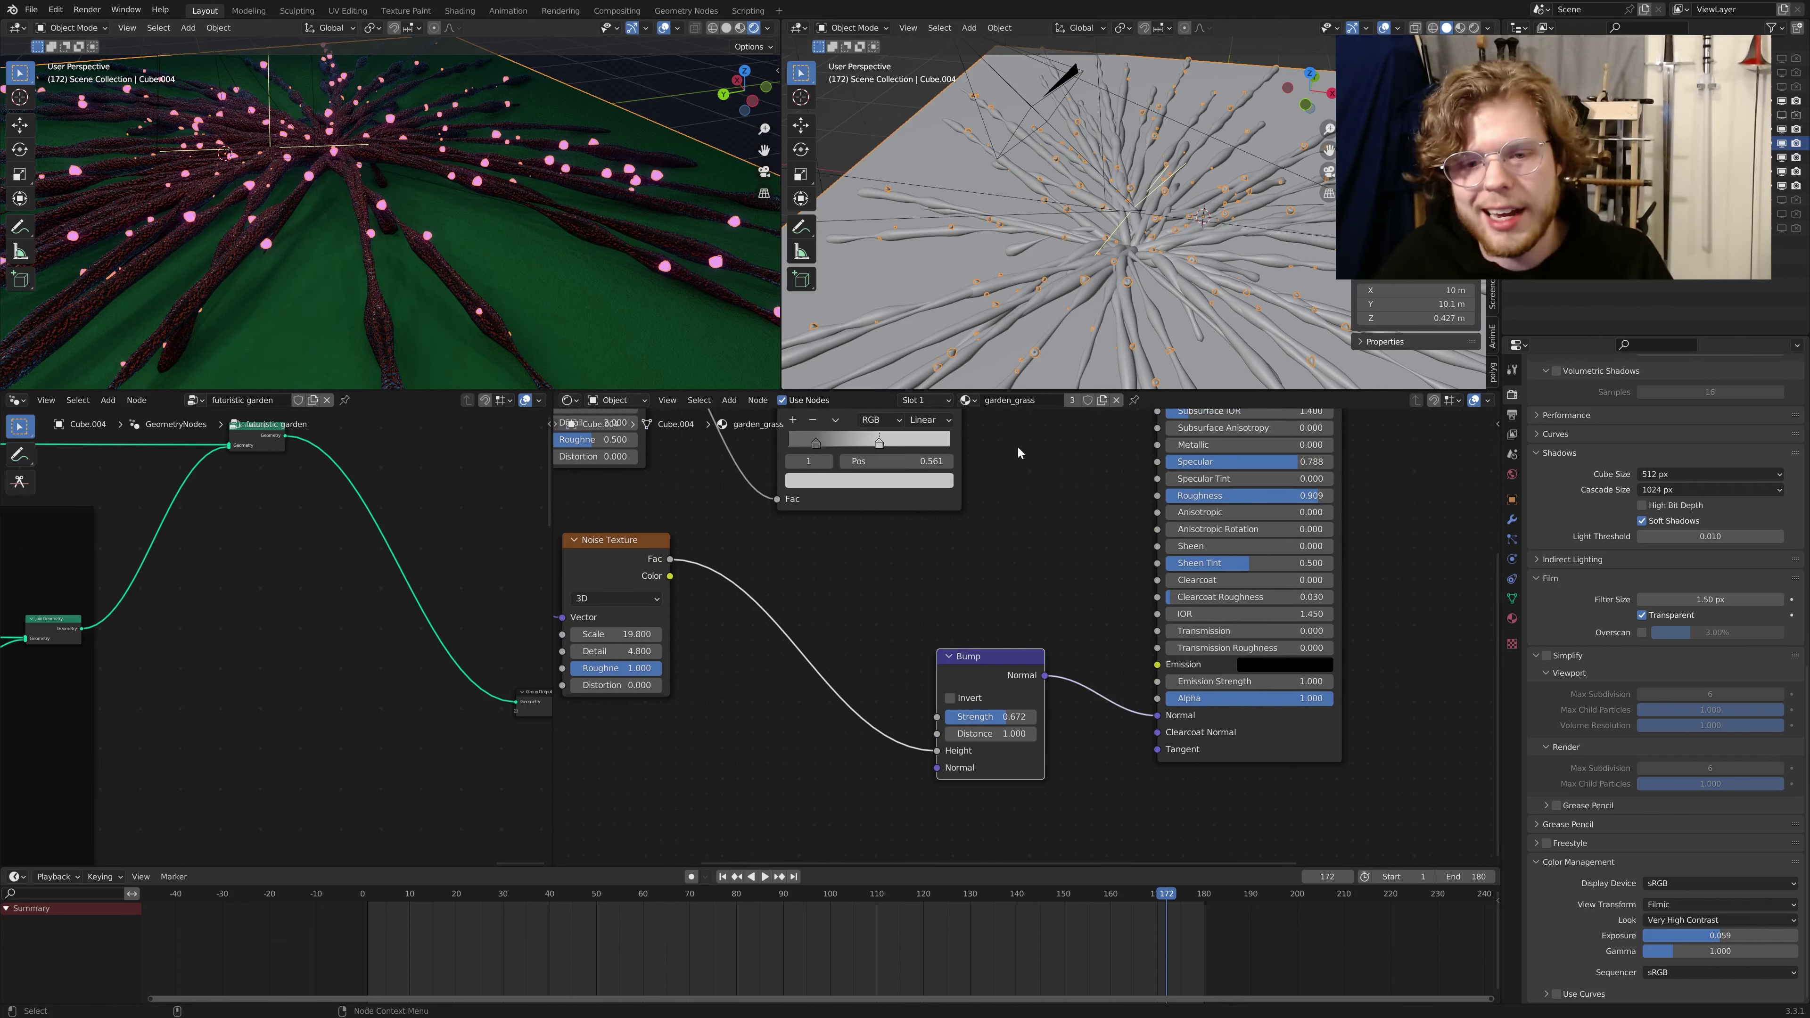
scroll(1048, 598, down, 1)
middle_drag(1040, 587, 966, 622)
middle_drag(943, 539, 915, 568)
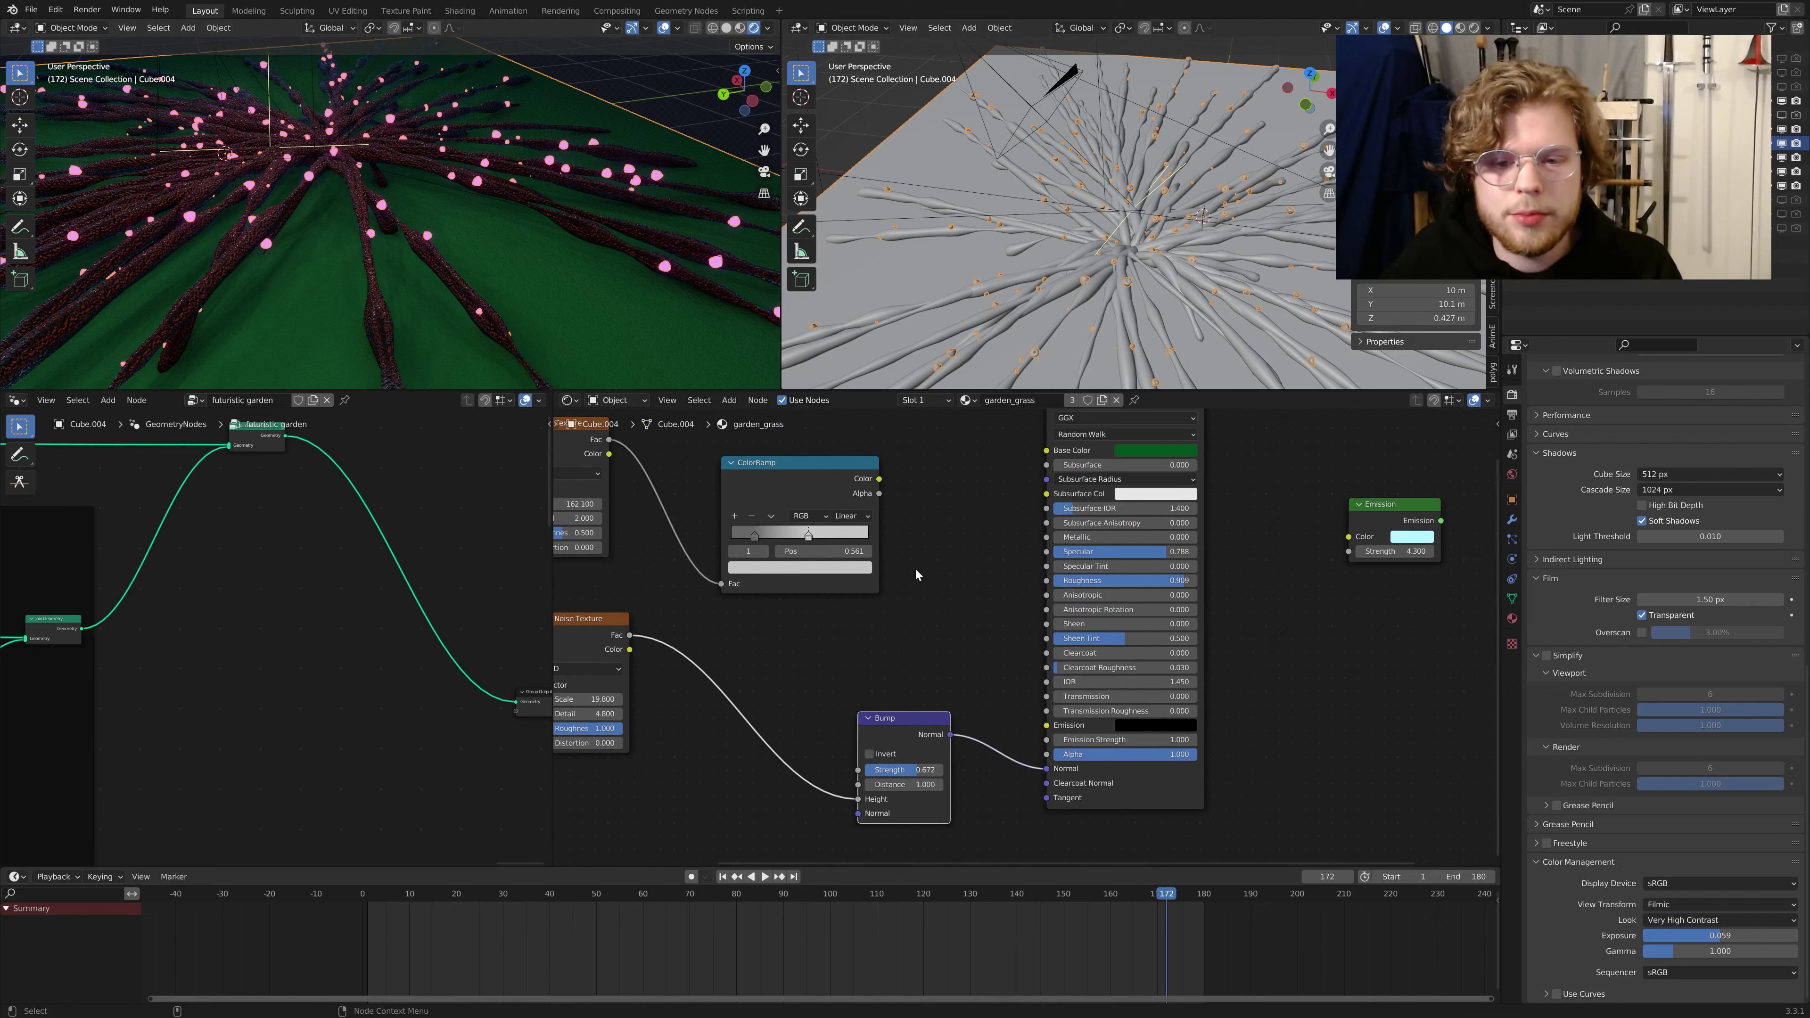
scroll(915, 567, up, 2)
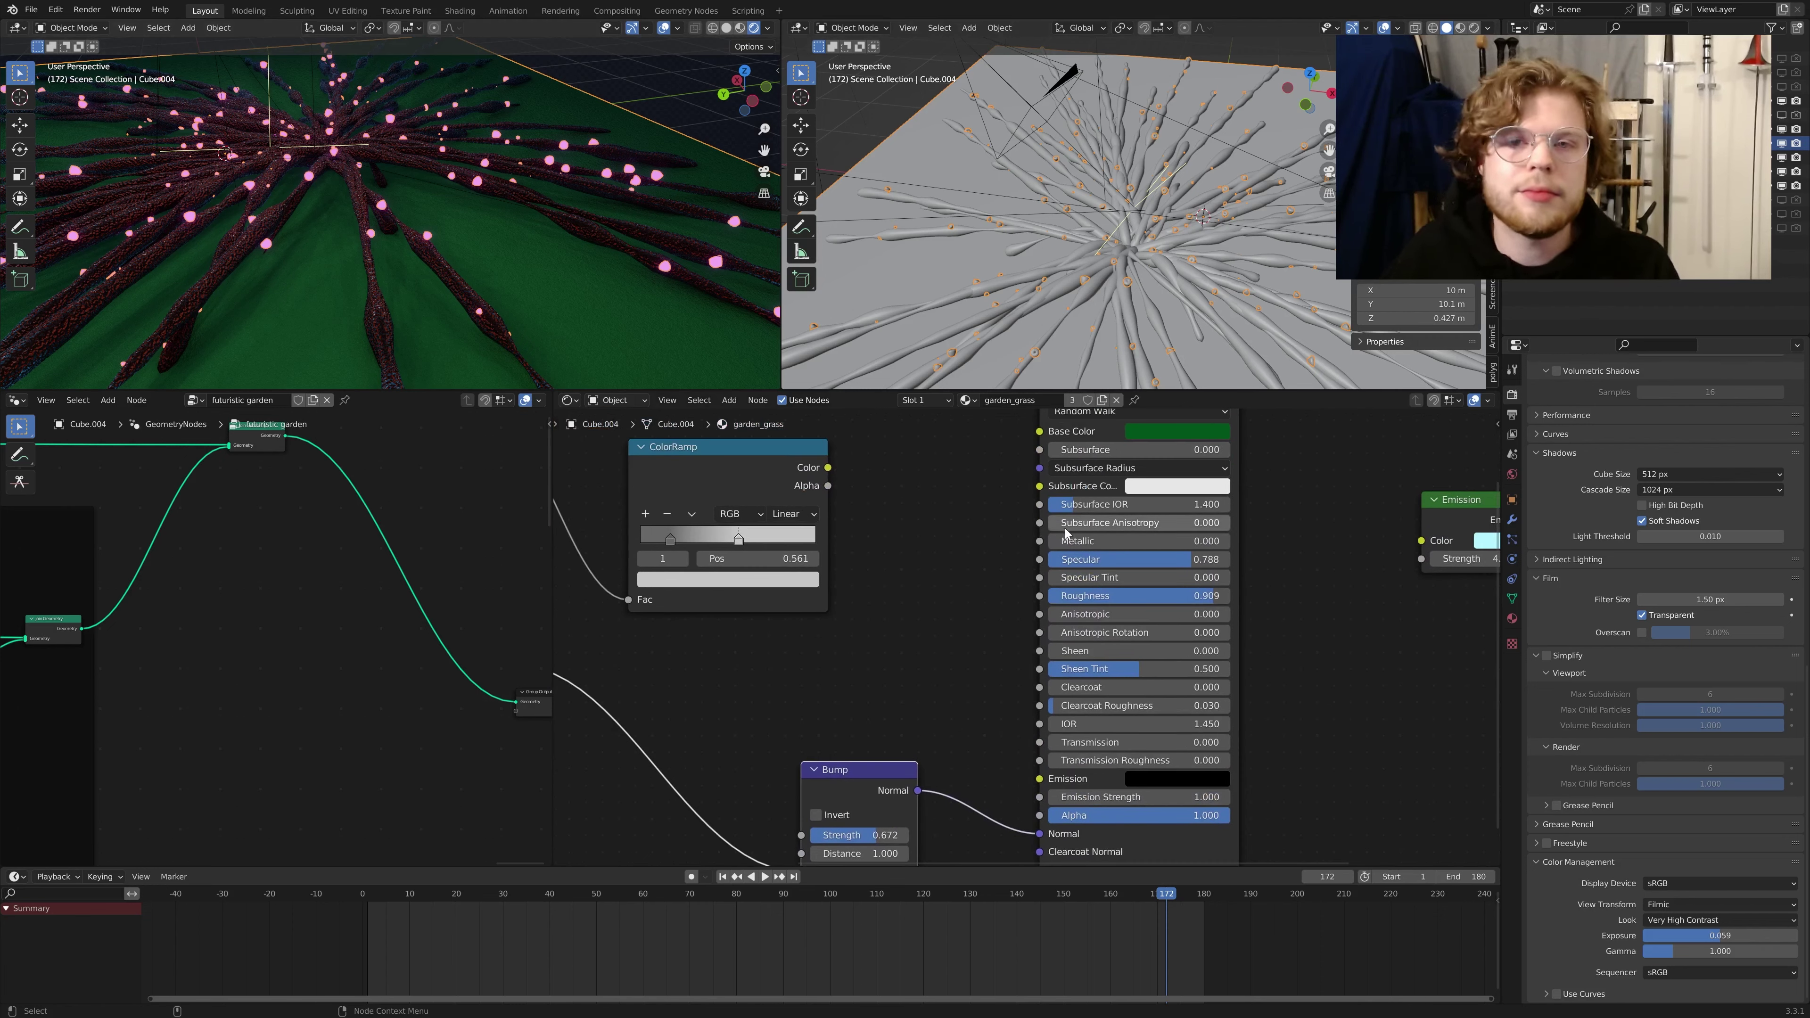
scroll(1020, 548, down, 1)
middle_drag(1020, 548, 1013, 568)
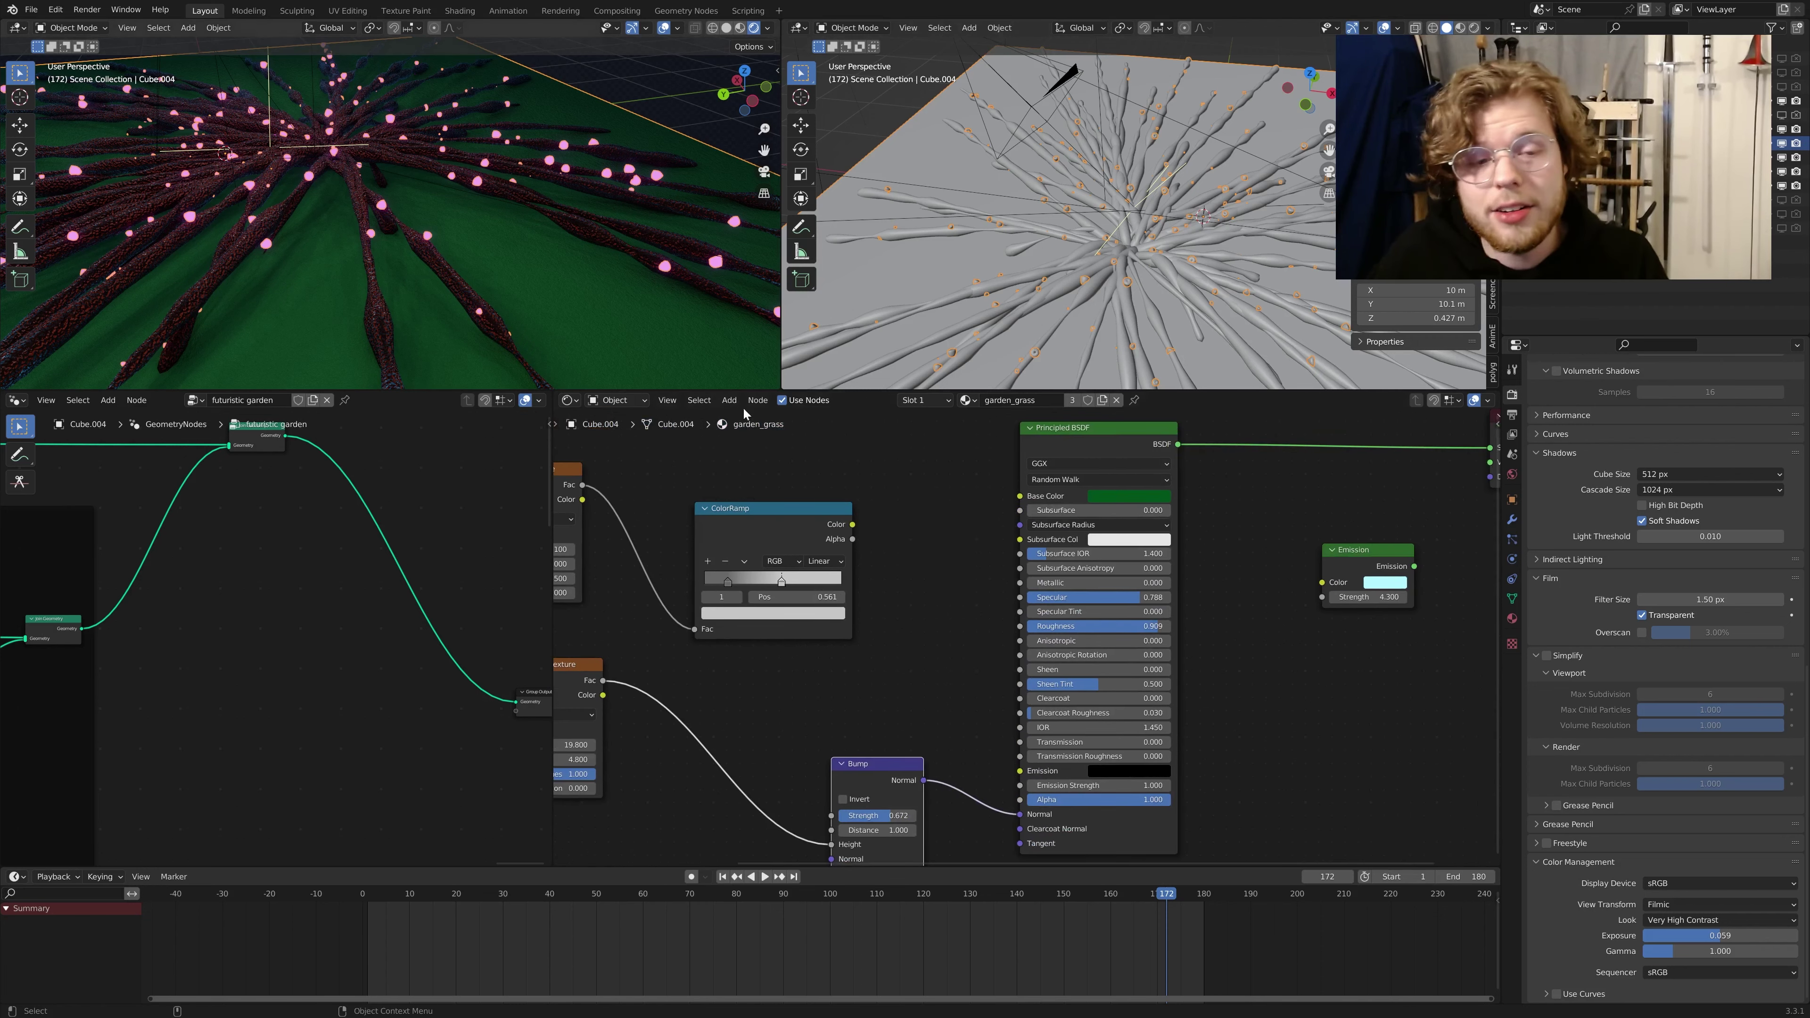
middle_drag(555, 221, 513, 235)
scroll(570, 307, up, 2)
scroll(933, 528, down, 2)
middle_drag(933, 529, 889, 565)
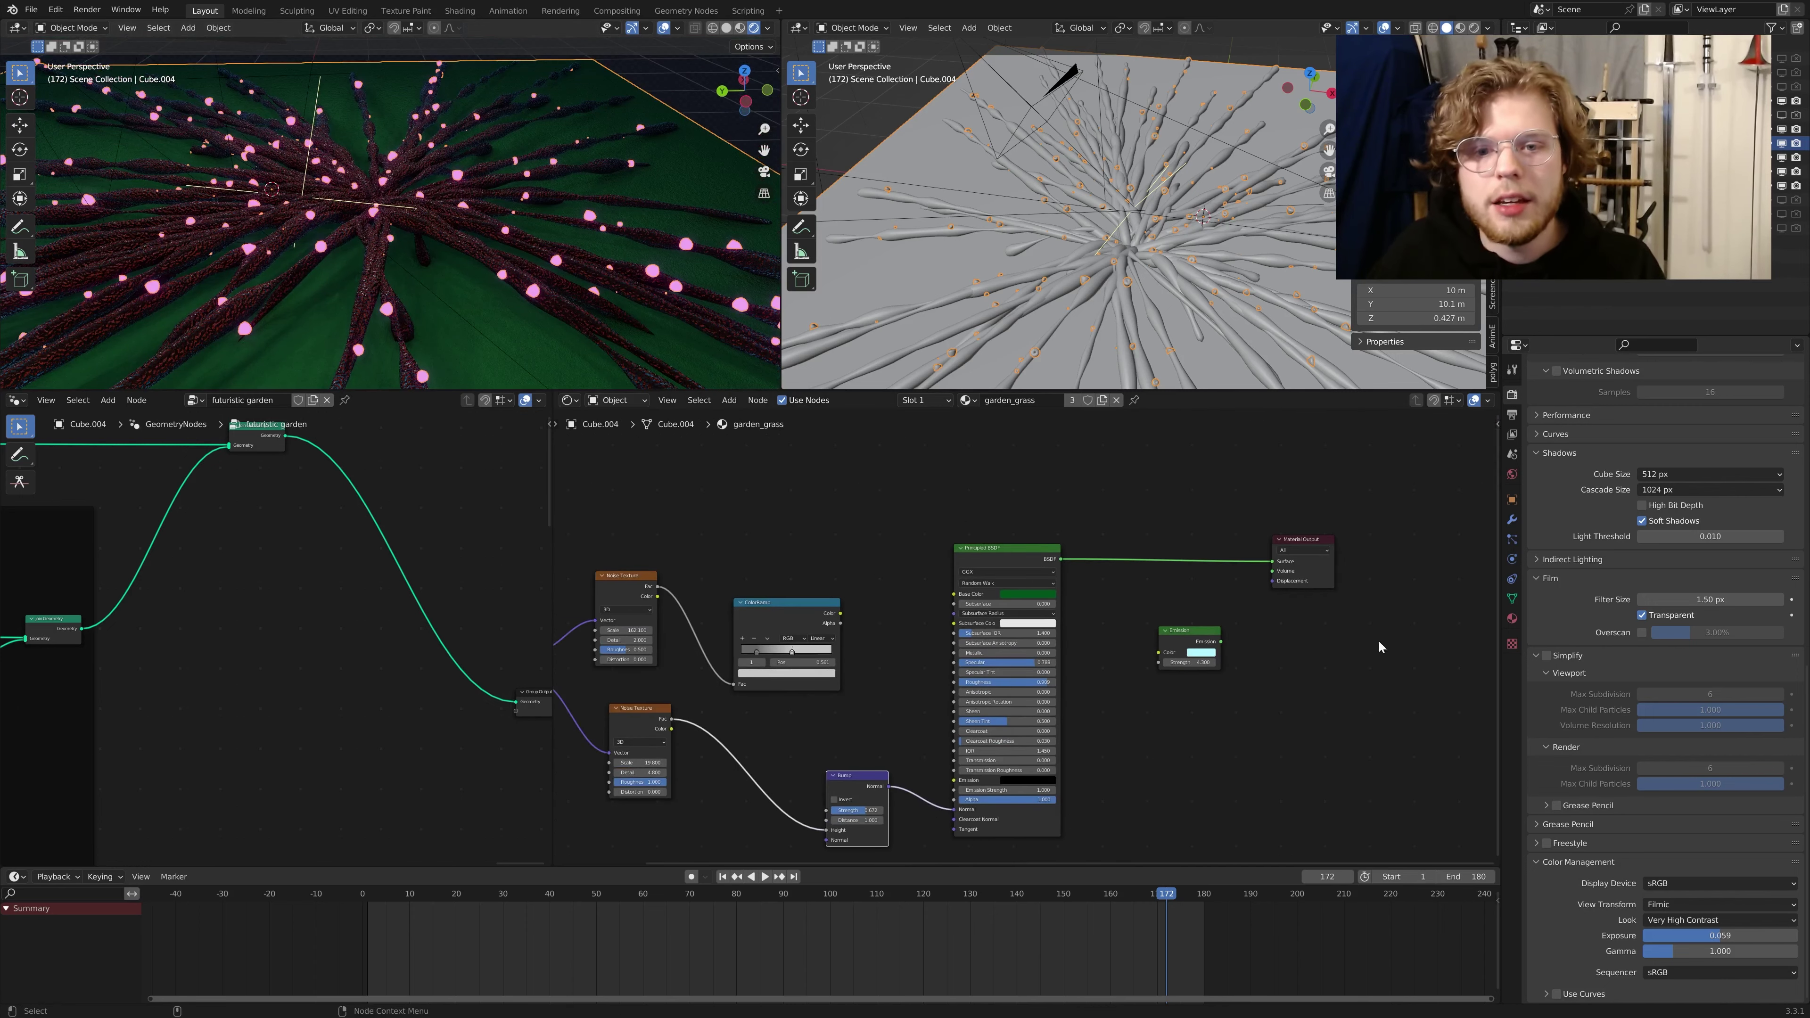
Step: Look over the whole tentacle arrangement on the green ground from above and from the side in the rendered view
middle_drag(478, 230, 597, 289)
scroll(476, 286, up, 4)
scroll(491, 189, down, 2)
scroll(658, 313, down, 6)
scroll(569, 282, up, 5)
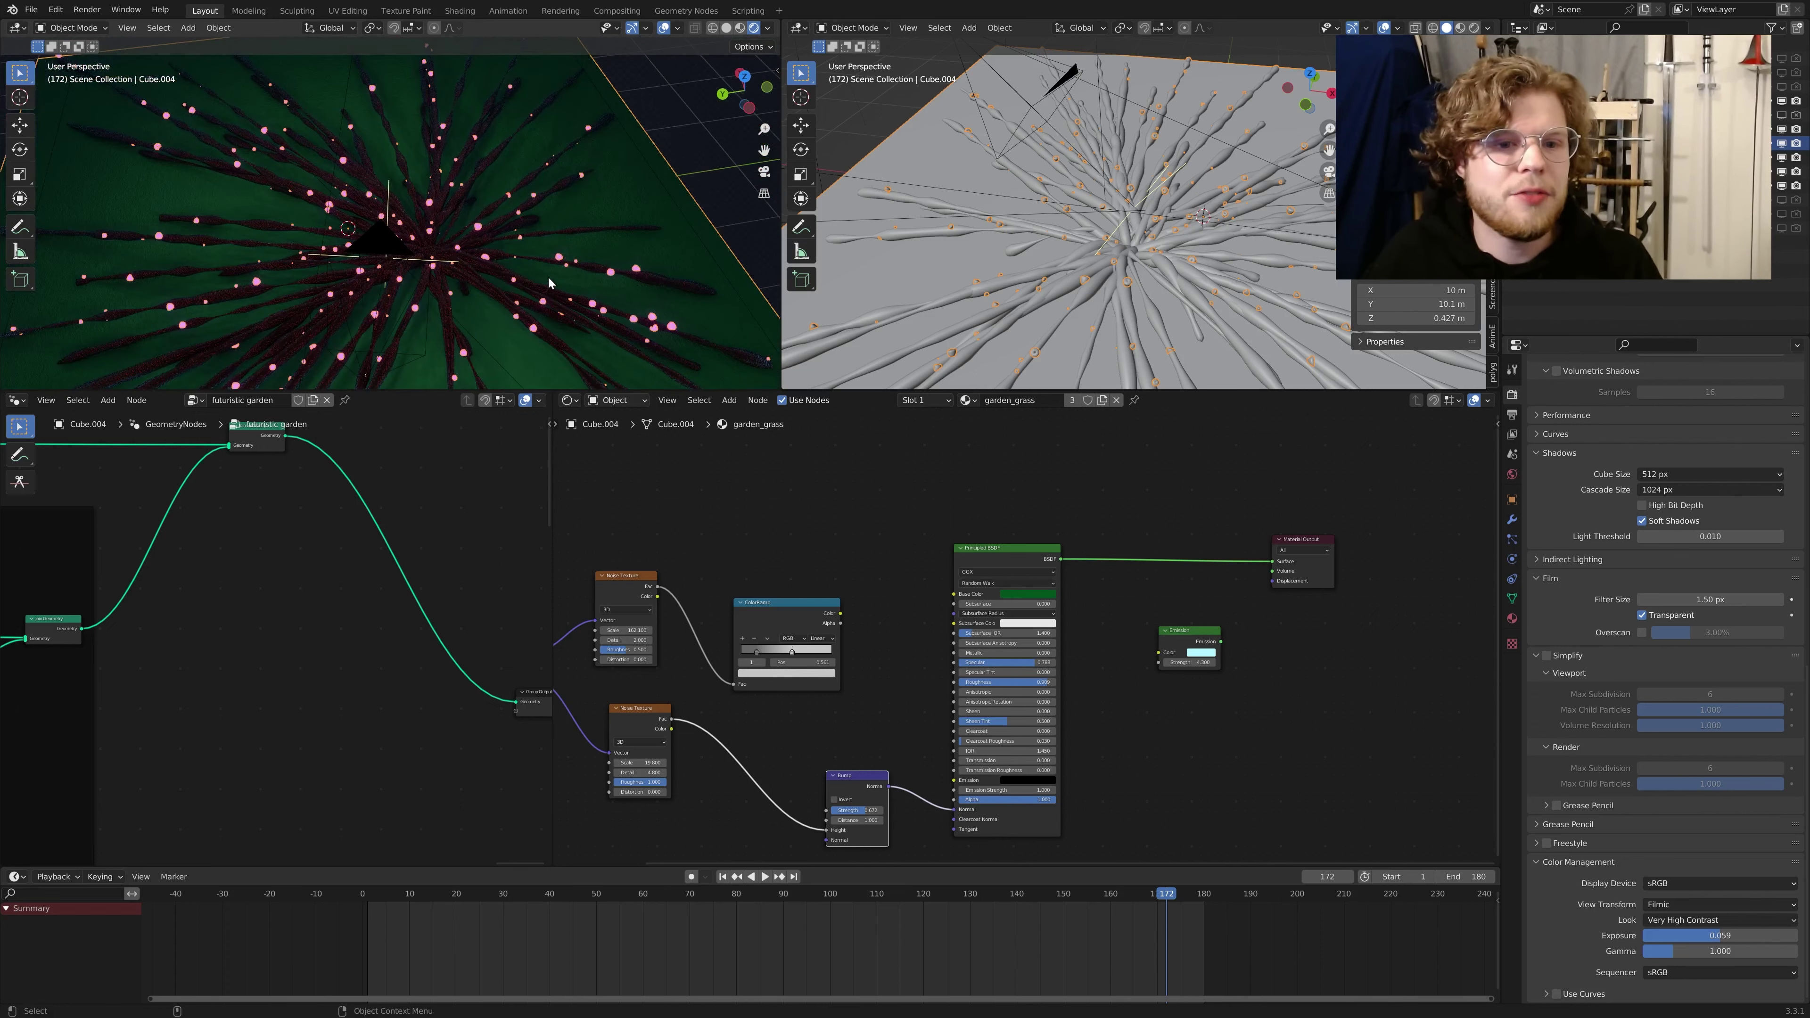
middle_drag(549, 283, 605, 261)
scroll(604, 260, up, 4)
middle_drag(467, 283, 551, 271)
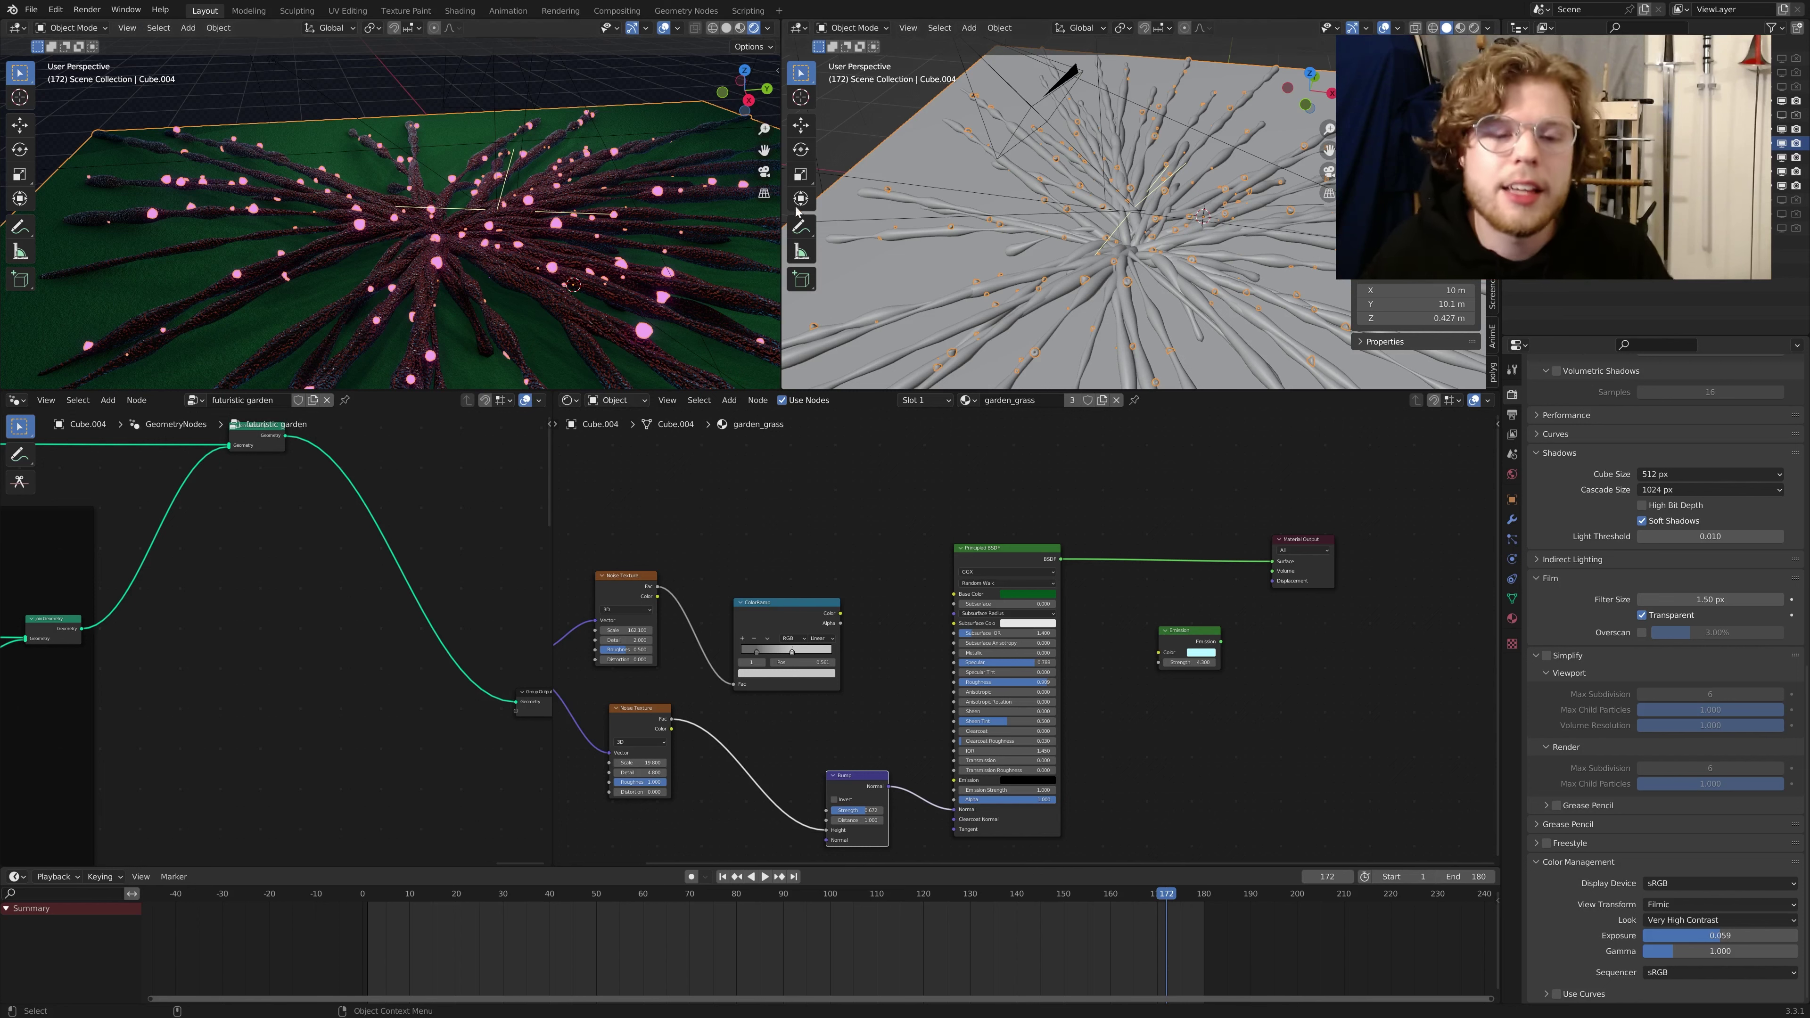
scroll(693, 370, down, 1)
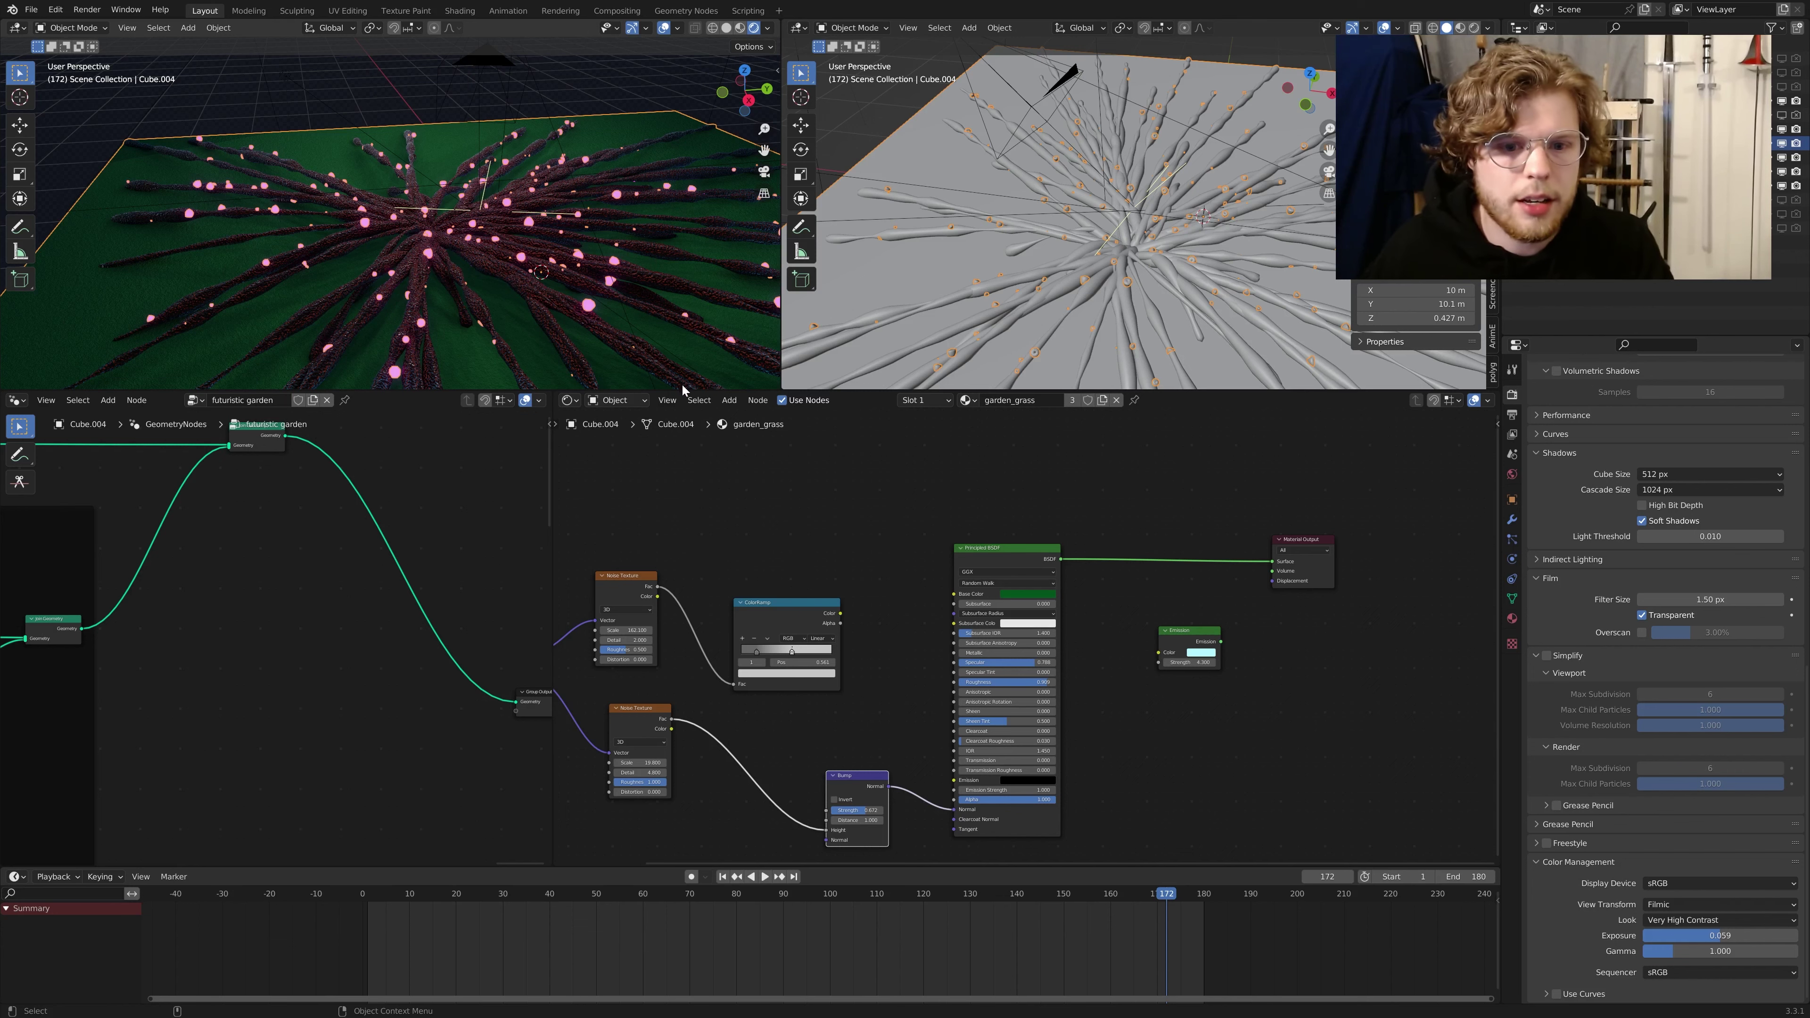
Step: Enlarge the 3D viewports downward over the node editors and view the centre of the tentacles up close
drag(681, 386, 681, 453)
scroll(487, 314, up, 5)
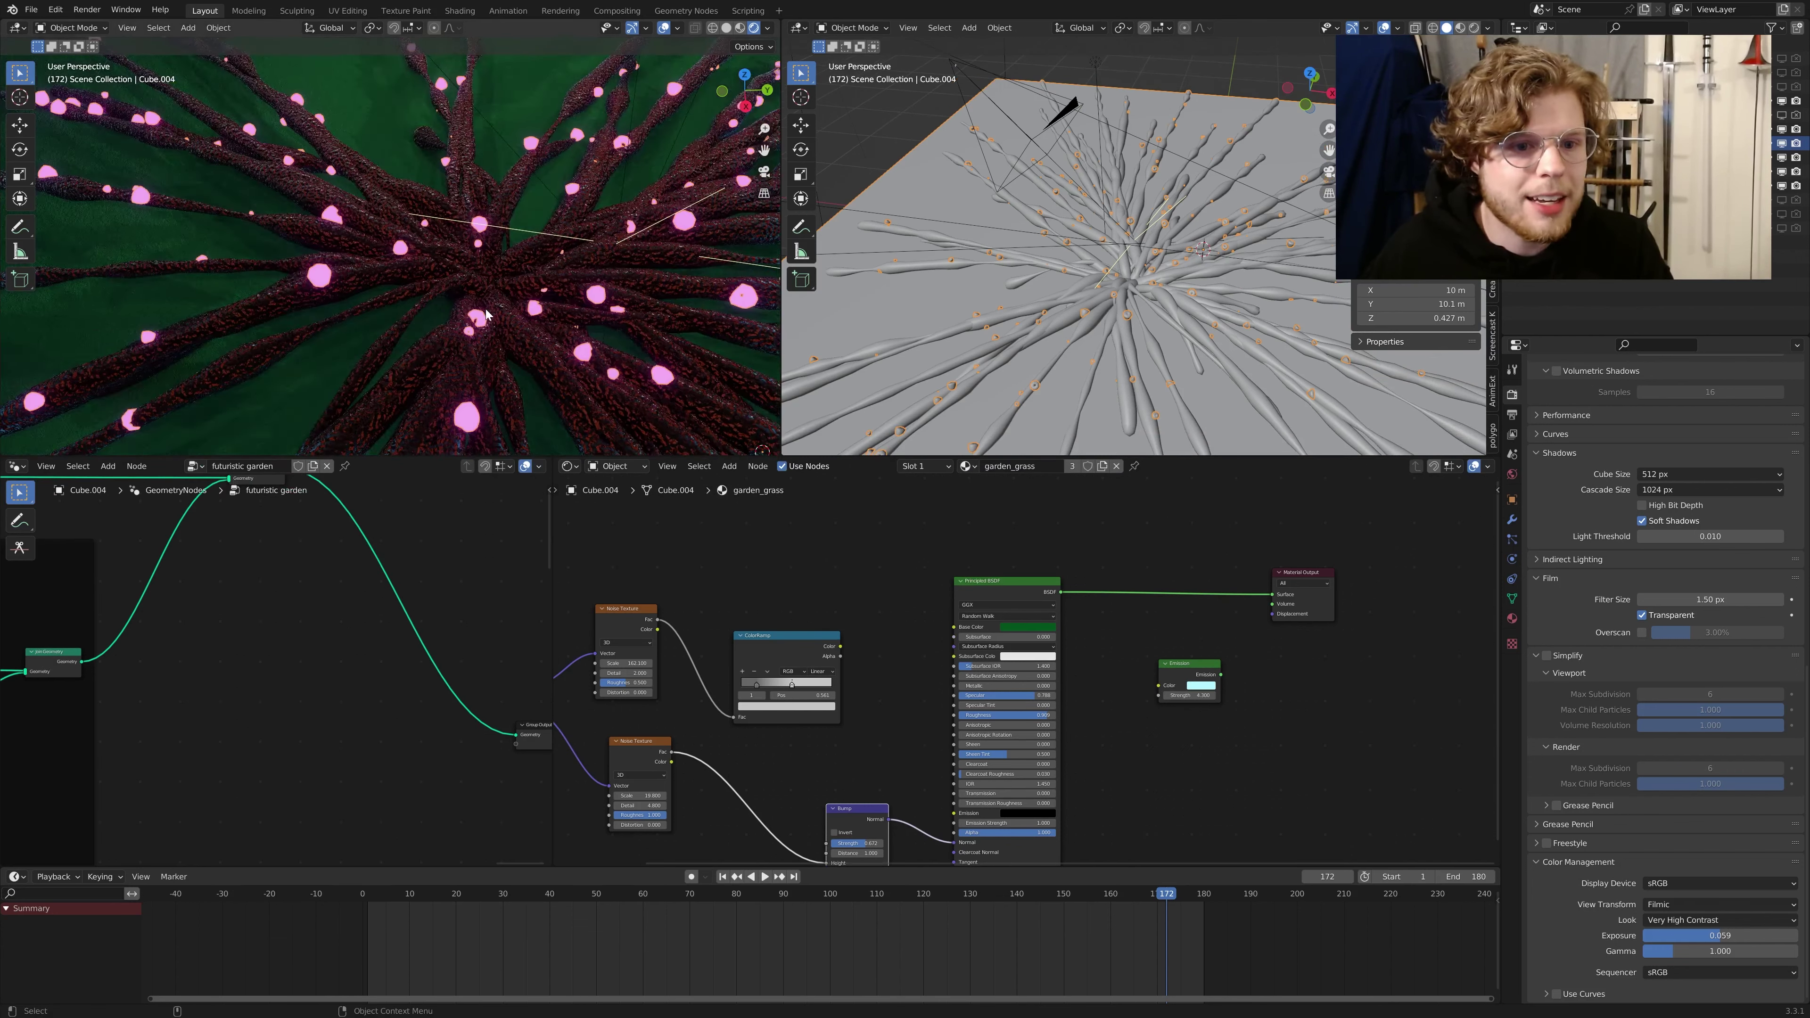
middle_drag(487, 314, 482, 260)
middle_drag(460, 227, 312, 246)
scroll(450, 258, up, 6)
scroll(450, 259, down, 8)
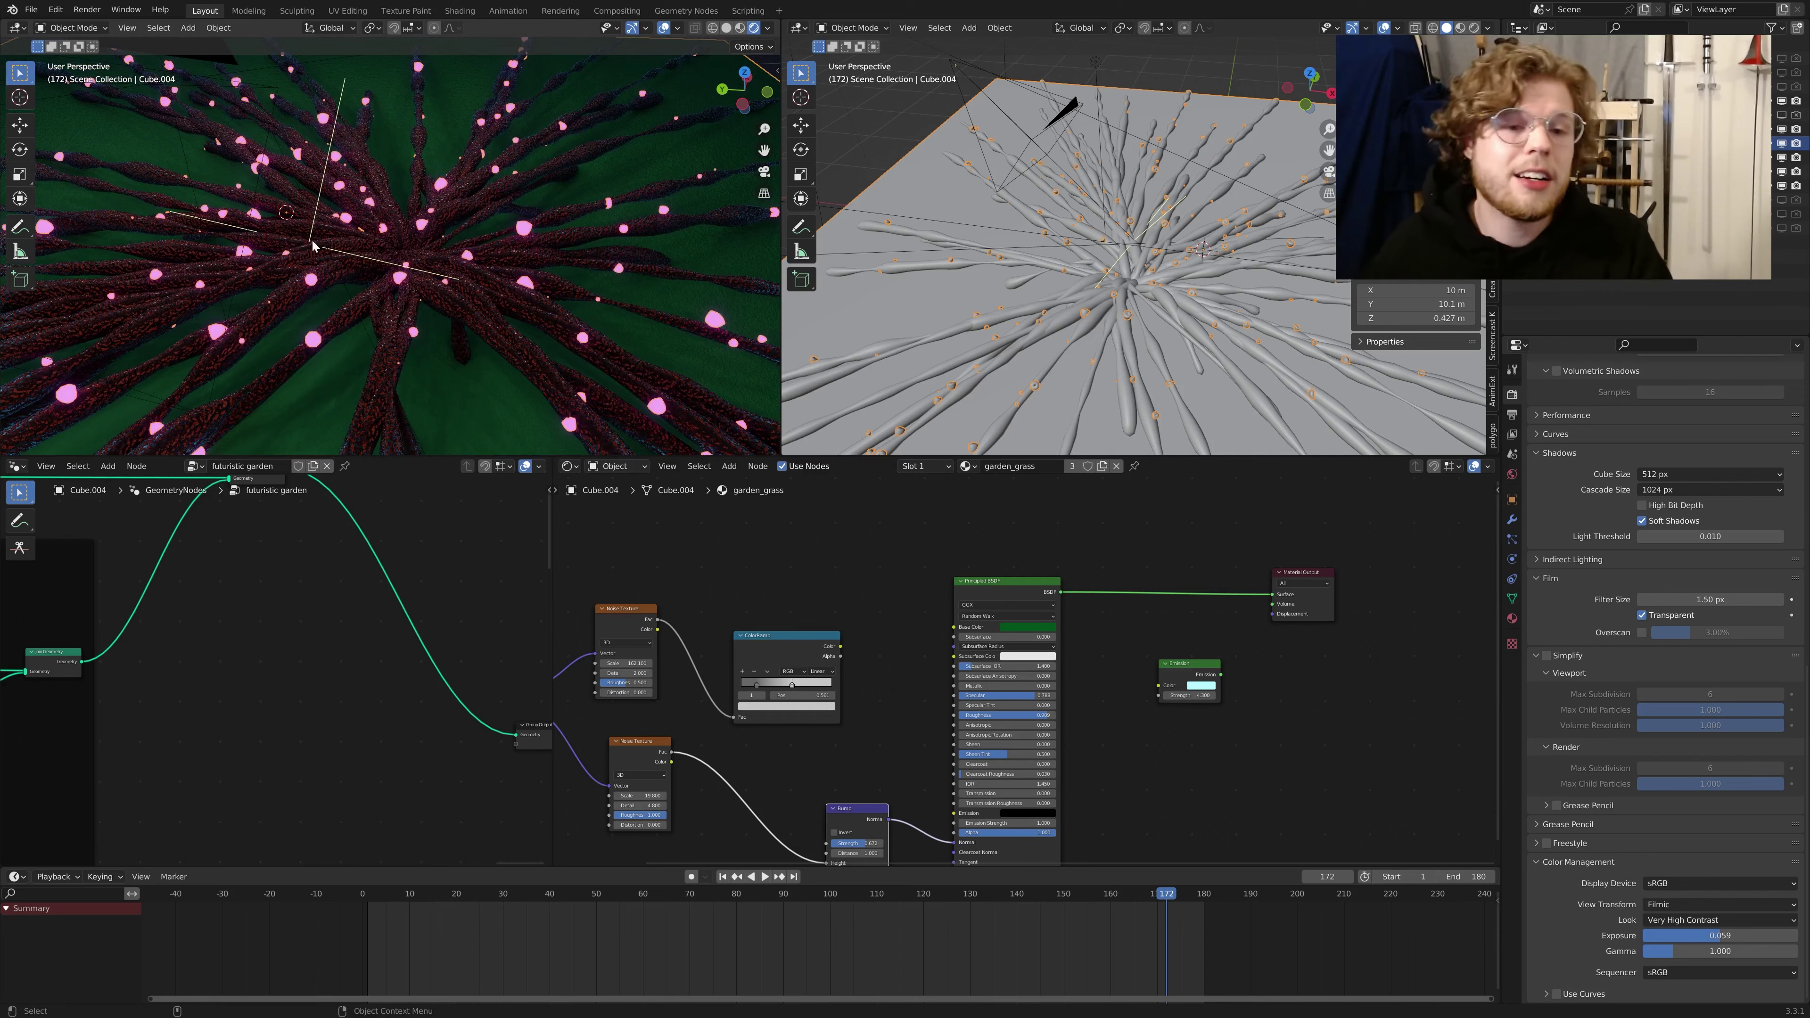
Step: Examine the finished tentacles and glowing pink spots from several angles and distances in the rendered view
scroll(324, 249, down, 4)
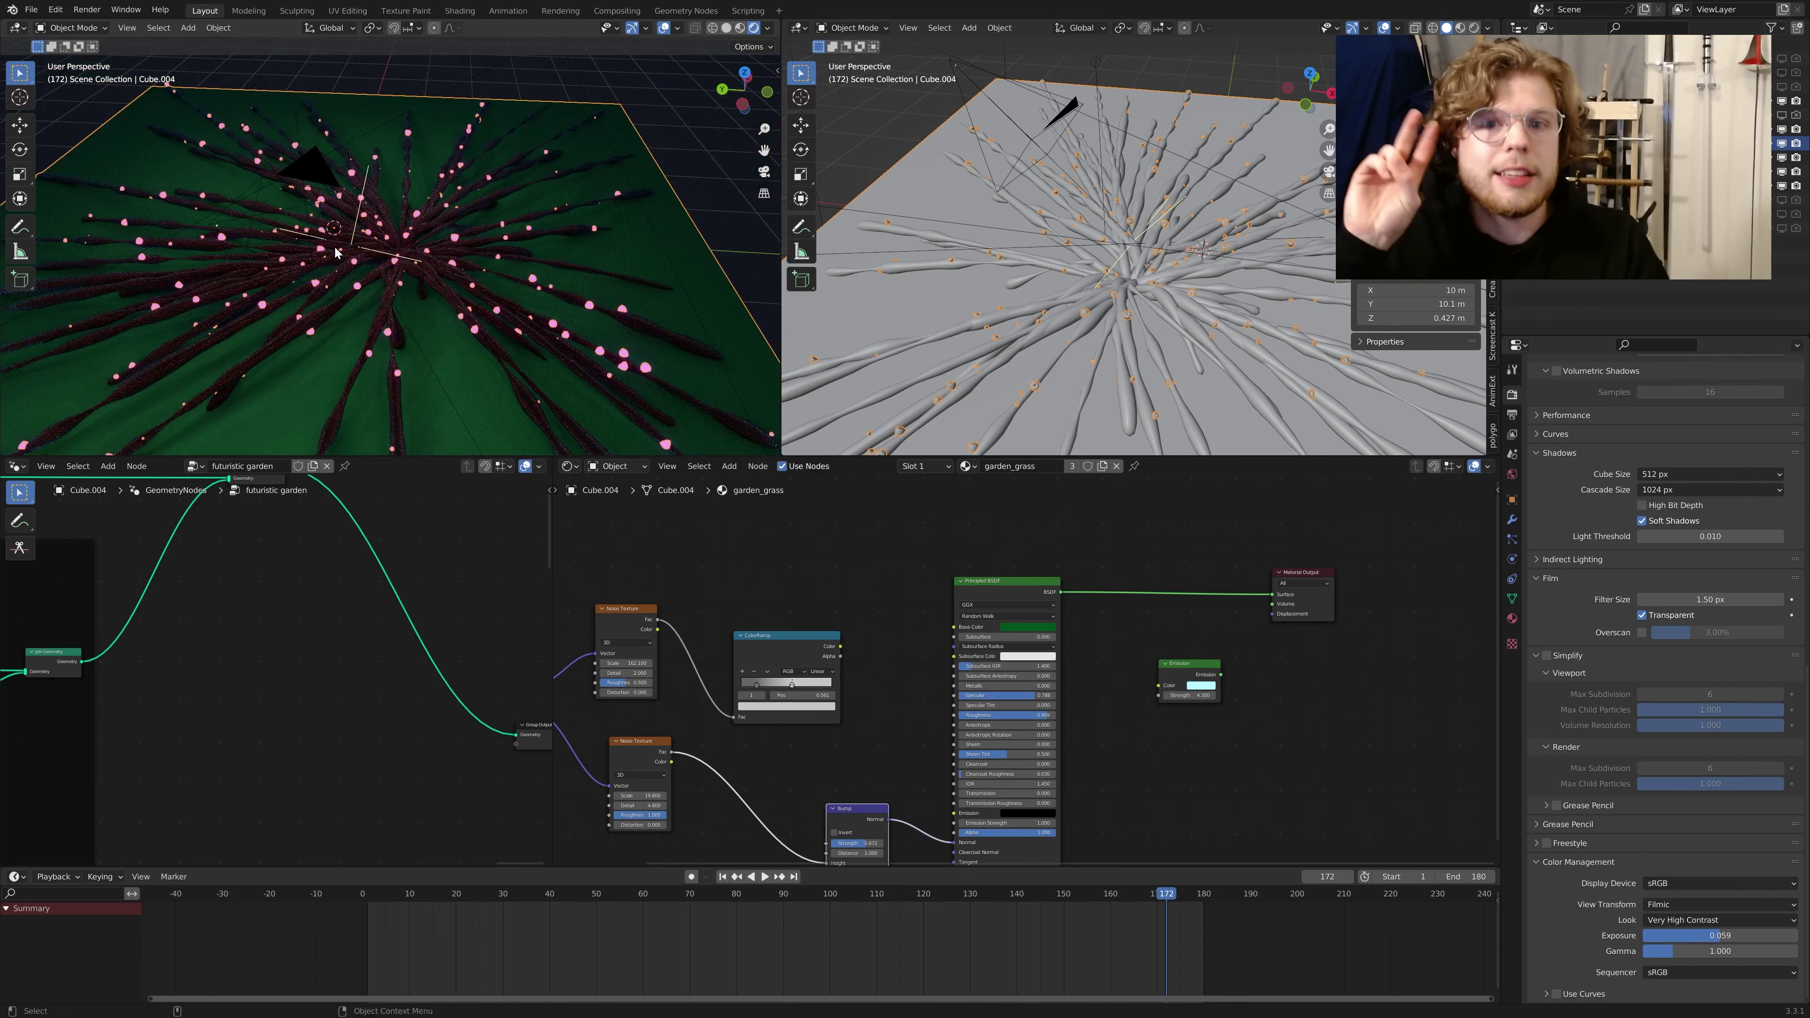
scroll(497, 258, up, 6)
middle_drag(497, 258, 536, 238)
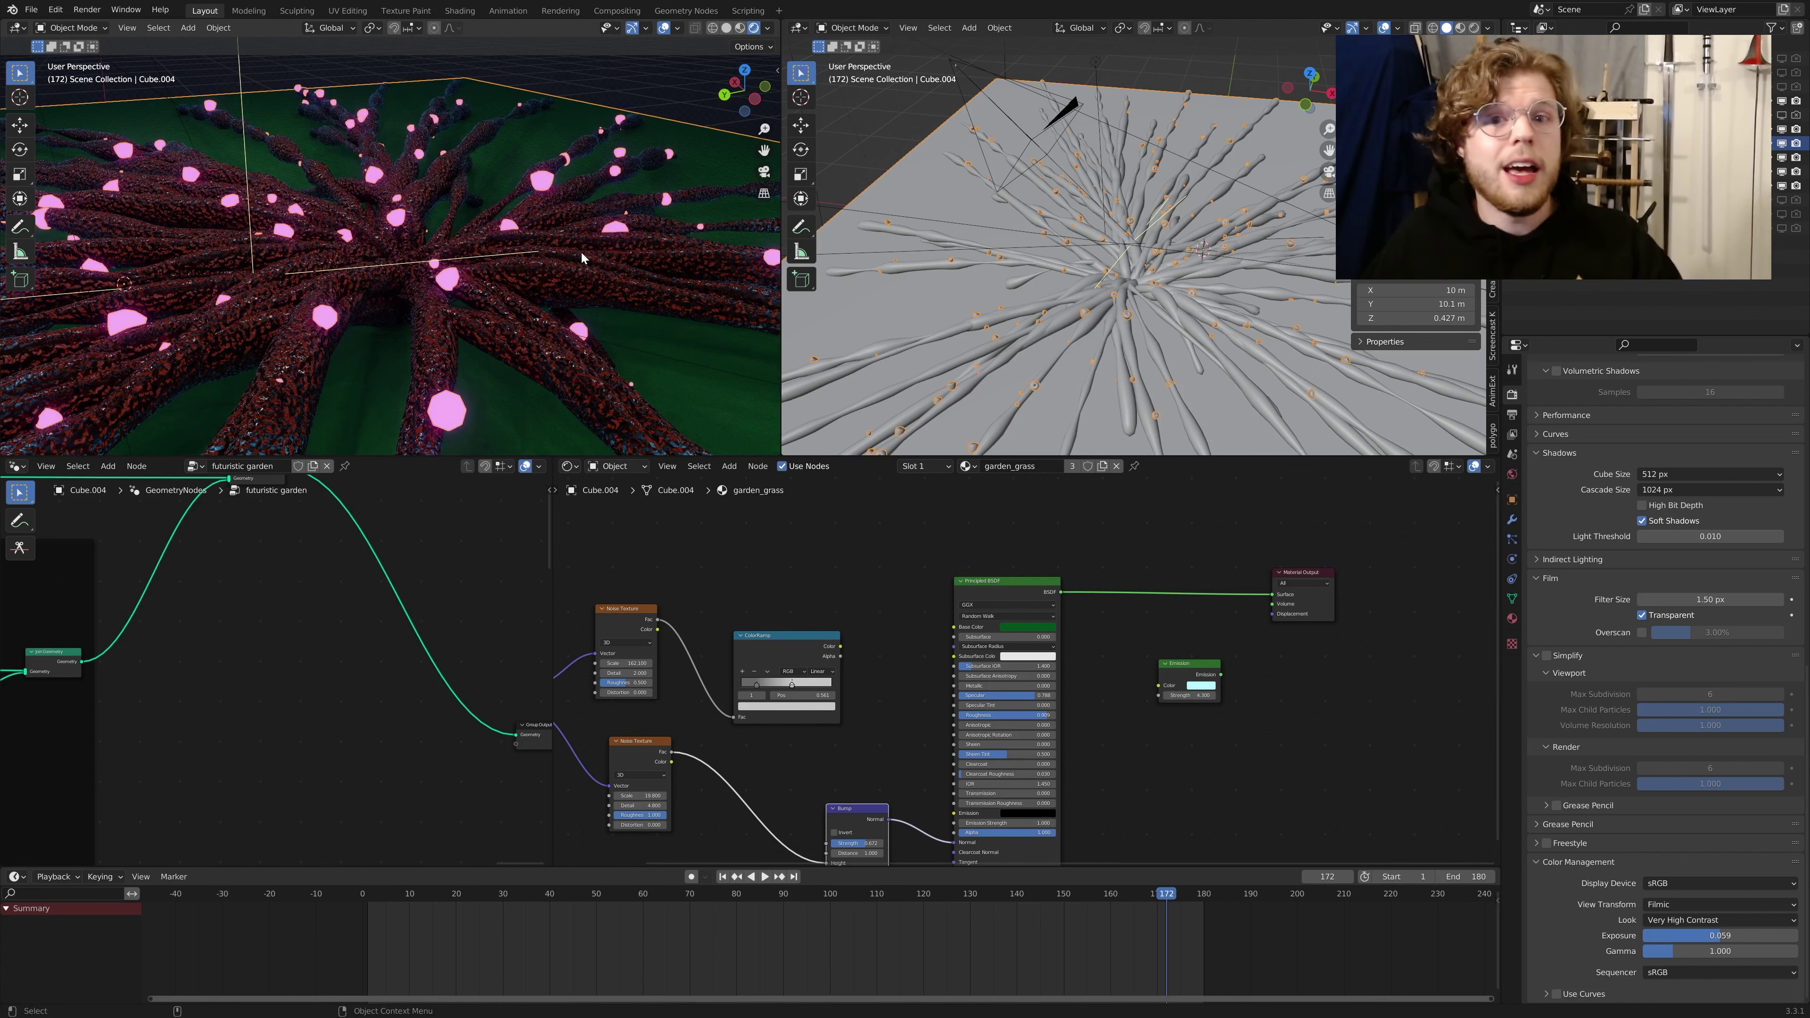
middle_drag(580, 258, 385, 250)
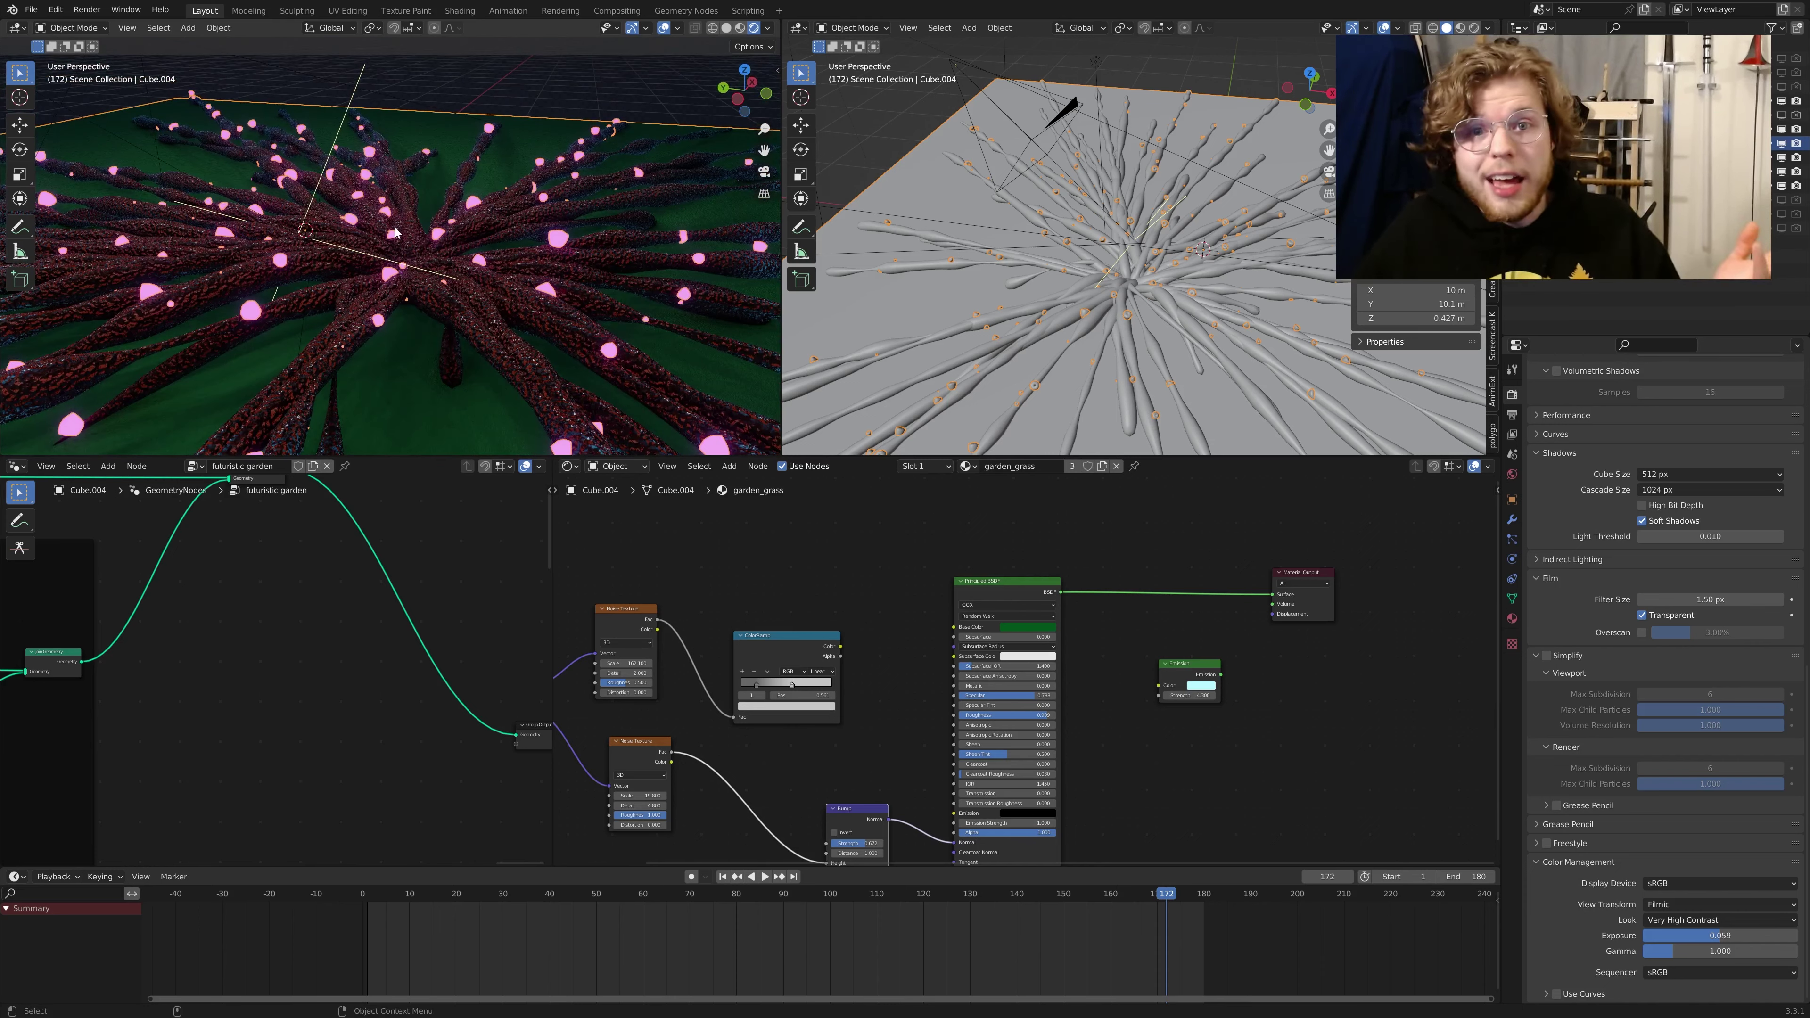
middle_drag(397, 232, 378, 299)
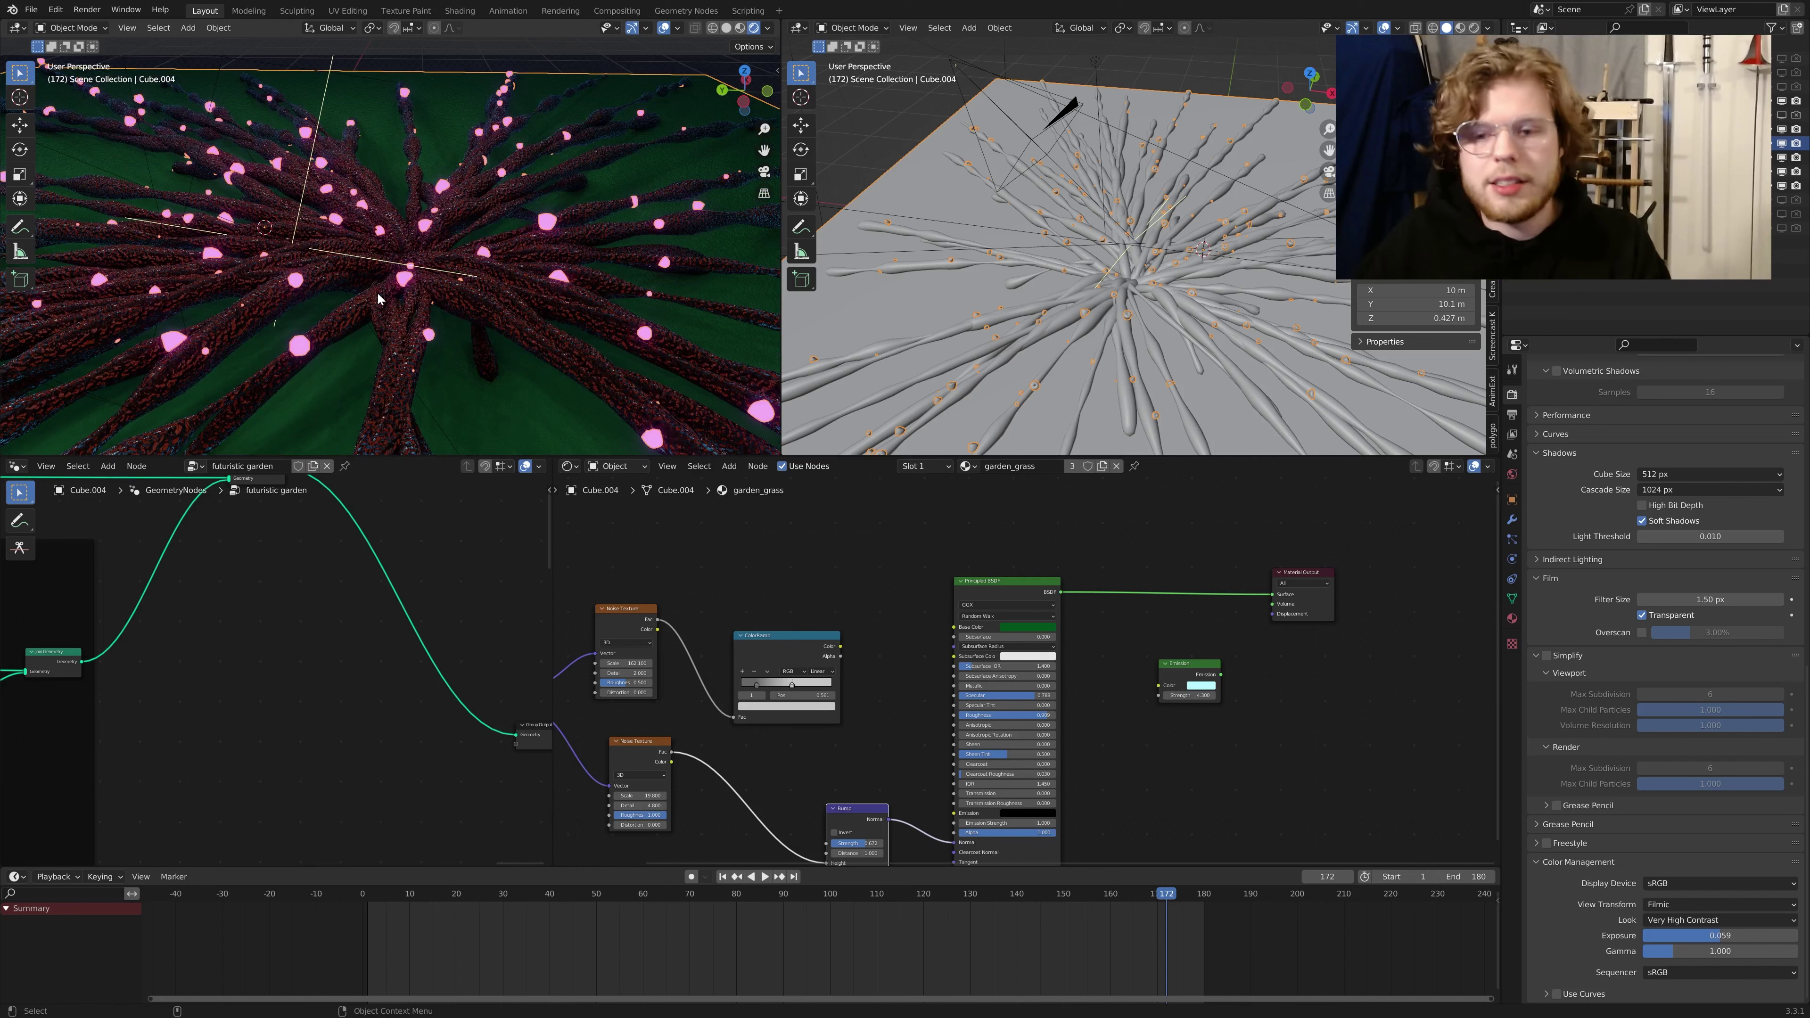
scroll(536, 319, up, 3)
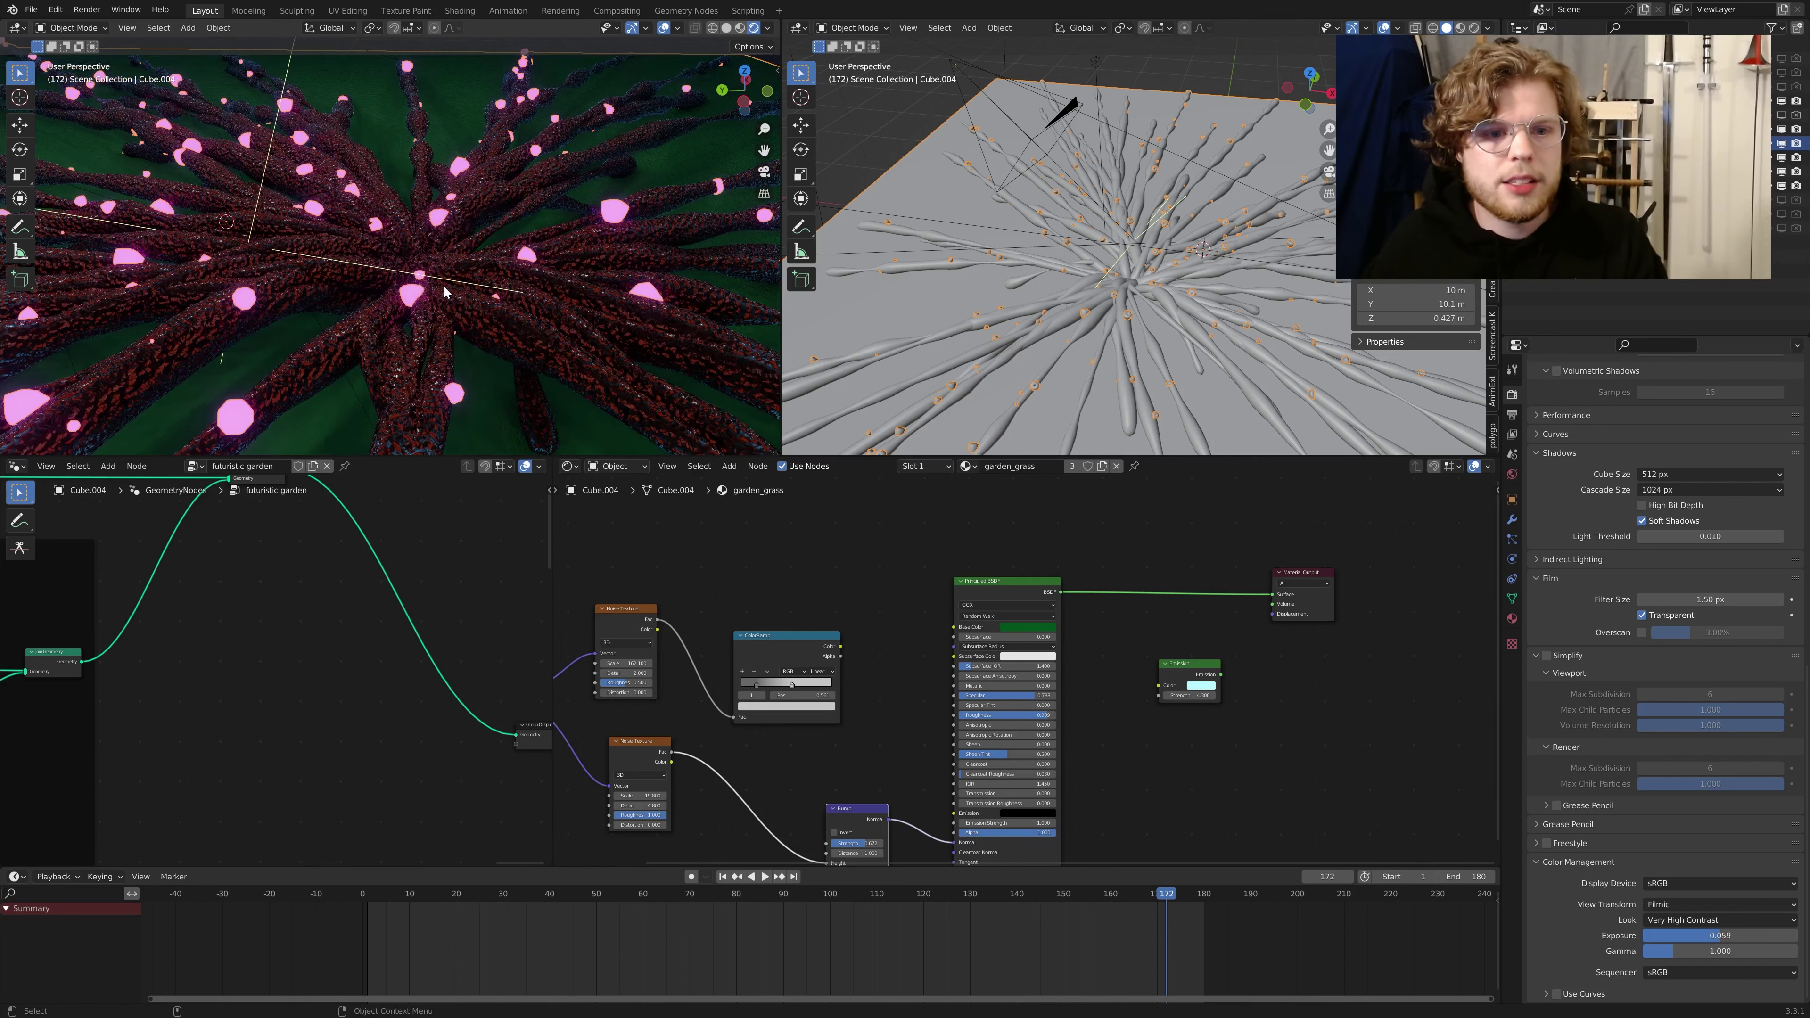
scroll(445, 292, down, 4)
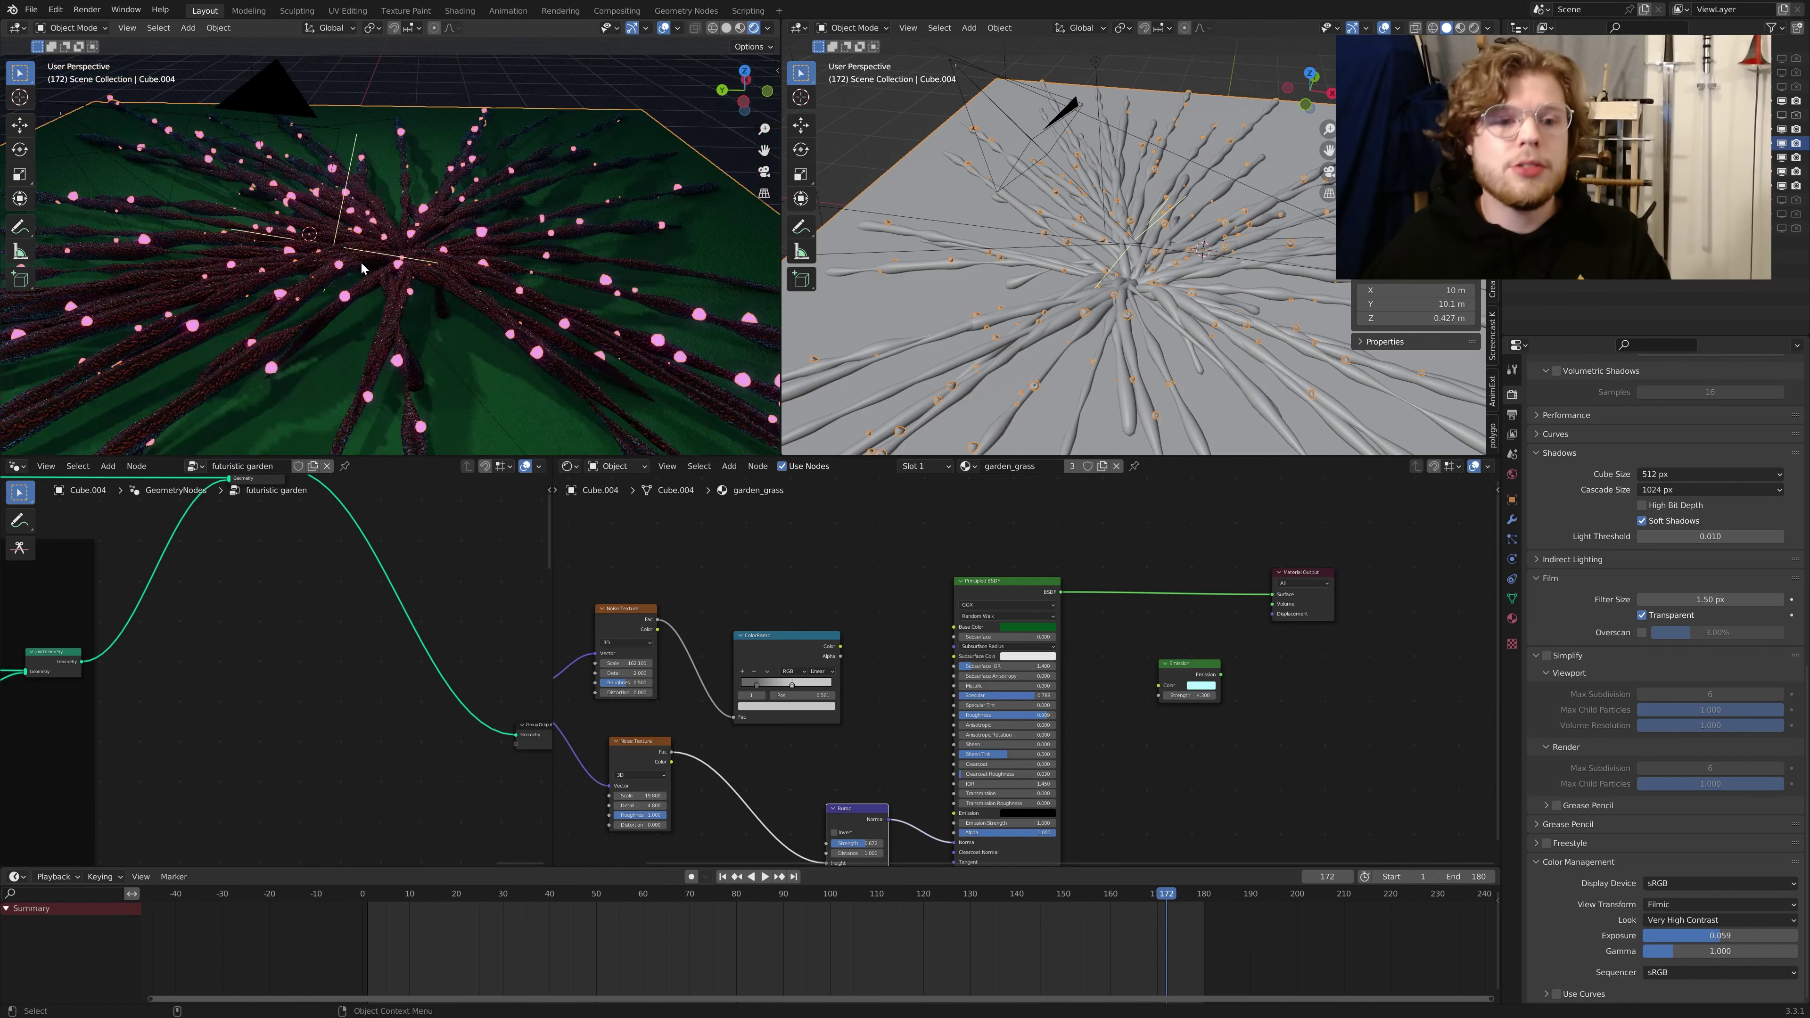
middle_drag(434, 285, 418, 277)
middle_drag(471, 273, 544, 267)
scroll(499, 285, down, 3)
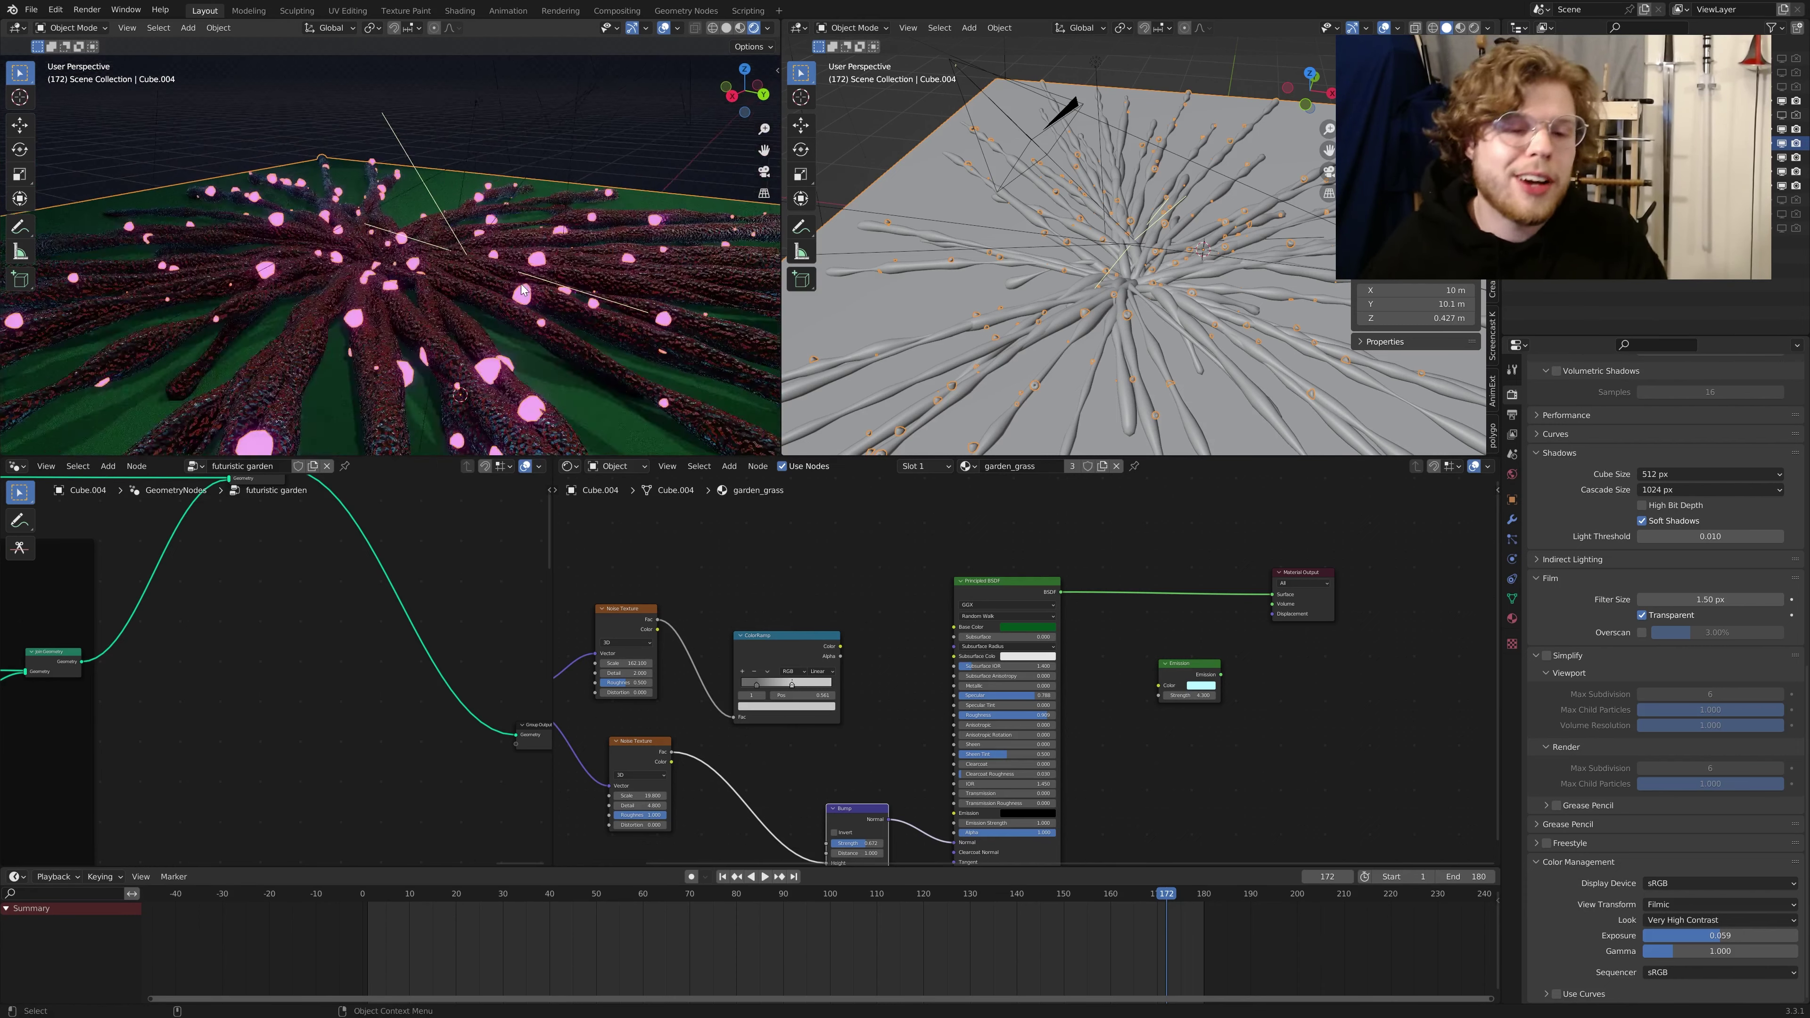